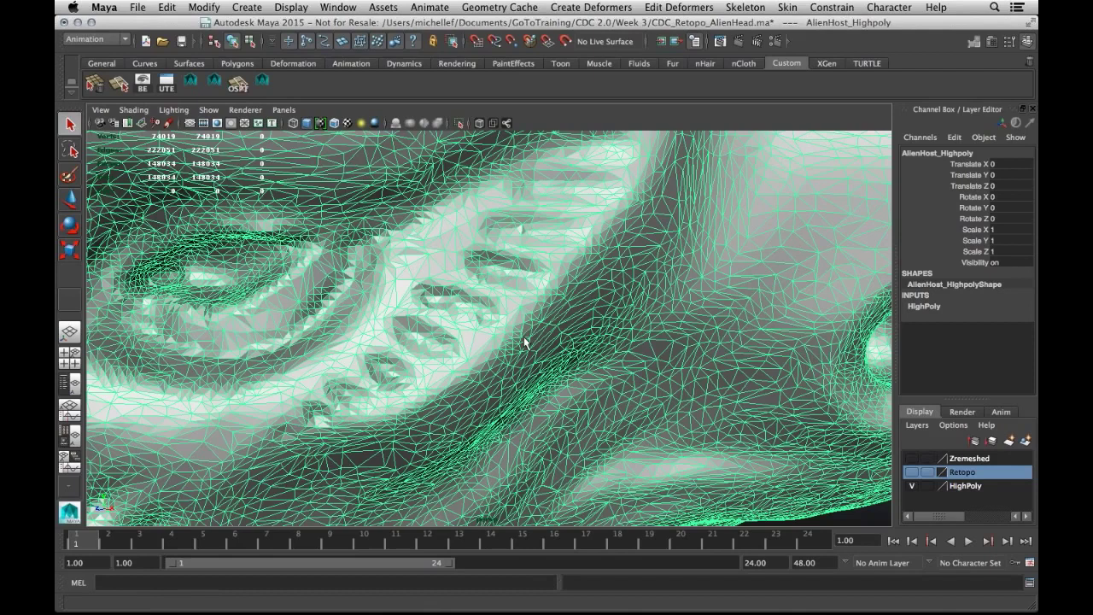
Orbit the view around the alien head to see it in profile
left_click(651, 424)
left_click_drag(651, 424, 547, 367, "alt")
left_click(583, 388)
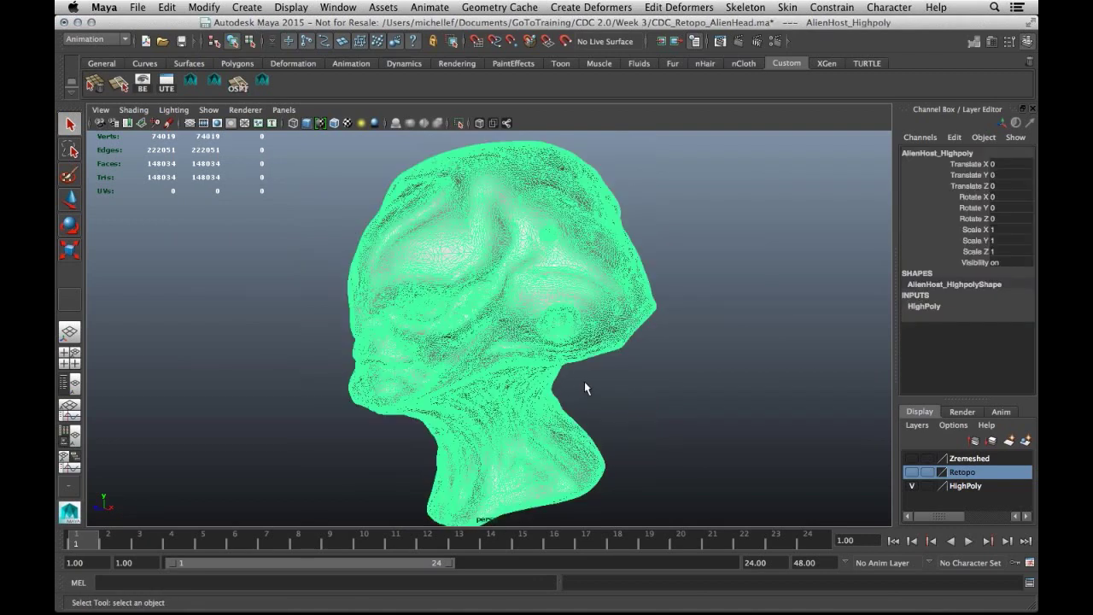
left_click(619, 402)
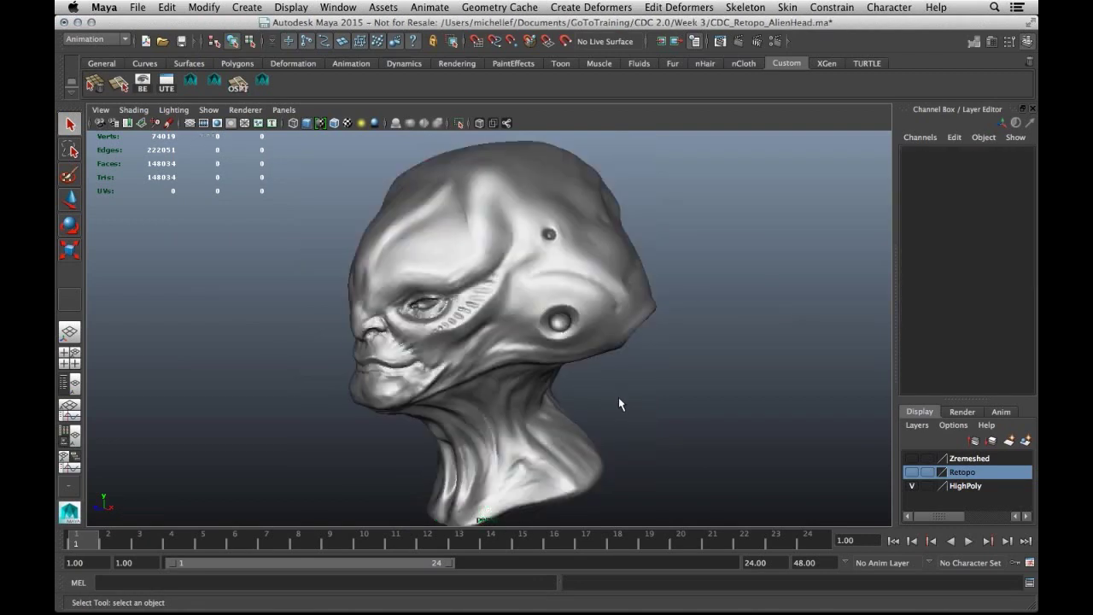
left_click_drag(618, 401, 638, 399, "alt")
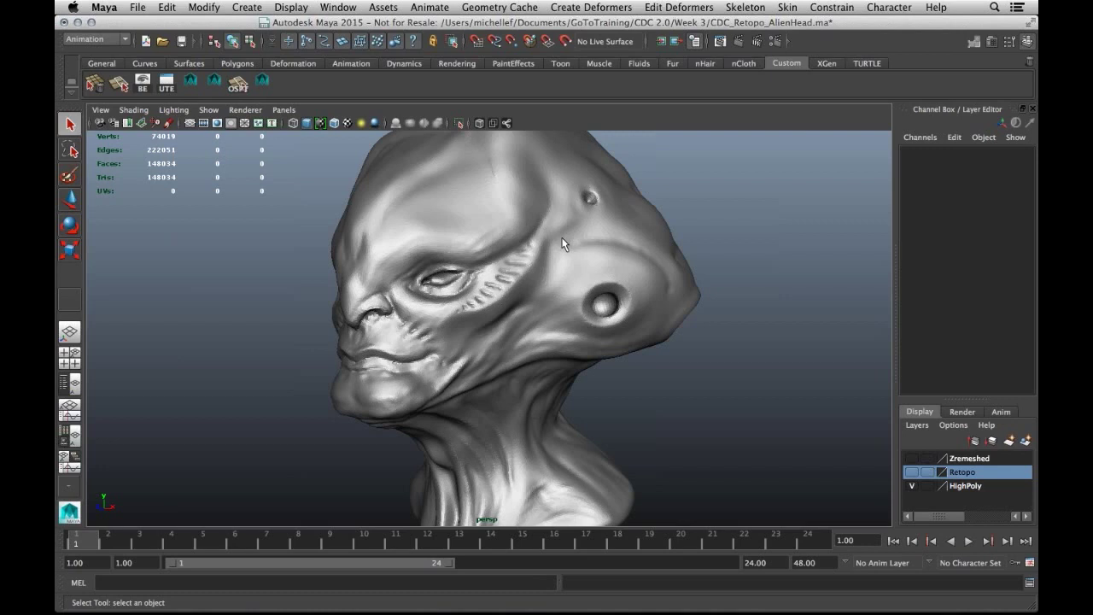
Select the AlienHost_Highpoly sculpt and make HighPoly the current layer
left_click_drag(972, 48, 978, 102)
left_click(567, 301)
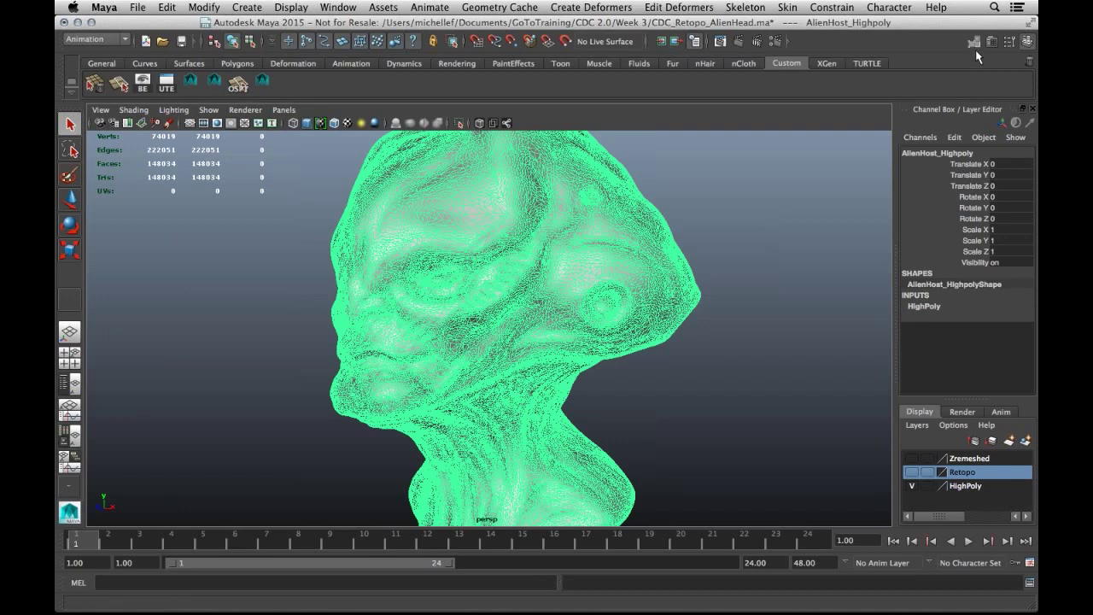
left_click(963, 484)
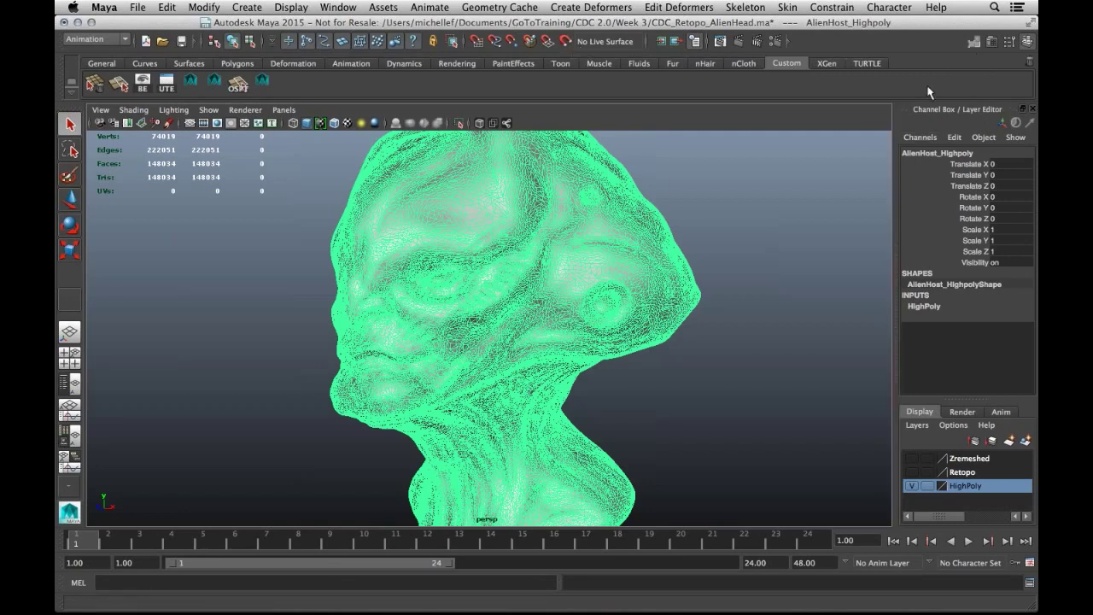
left_click(93, 22)
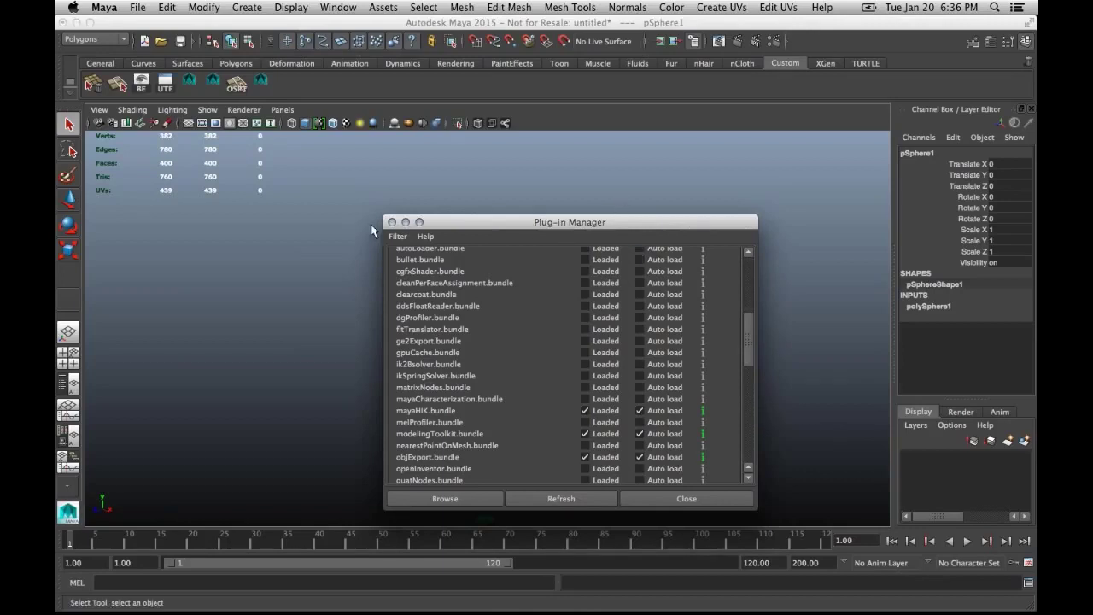
Turn off Auto load for modelingToolkit.bundle and close the plug-in list
left_click_drag(527, 222, 484, 171)
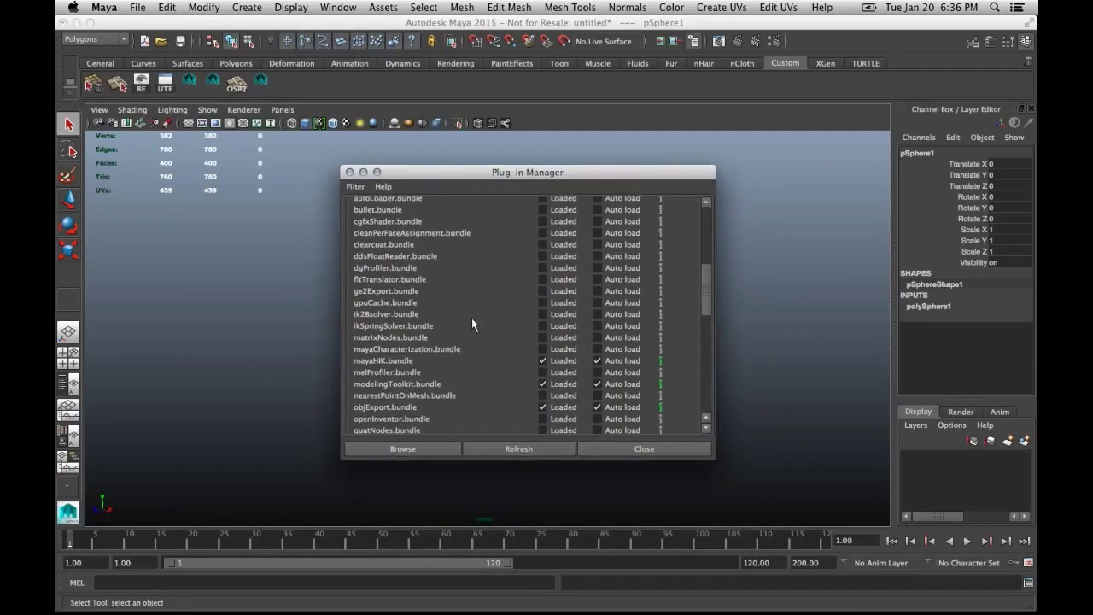
left_click(597, 384)
left_click(349, 172)
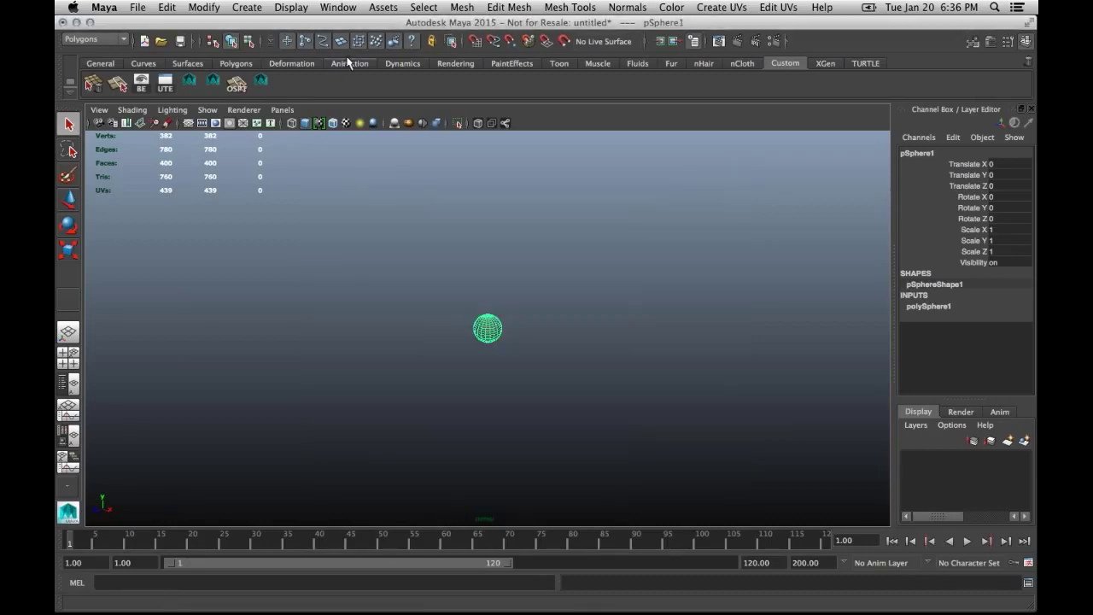
left_click_drag(956, 65, 977, 55)
left_click(925, 192)
key("Escape")
Reopen the Plug-in Manager, try unloading modelingToolkit.bundle, then close the manager
left_click(341, 10)
mouse_move(460, 85)
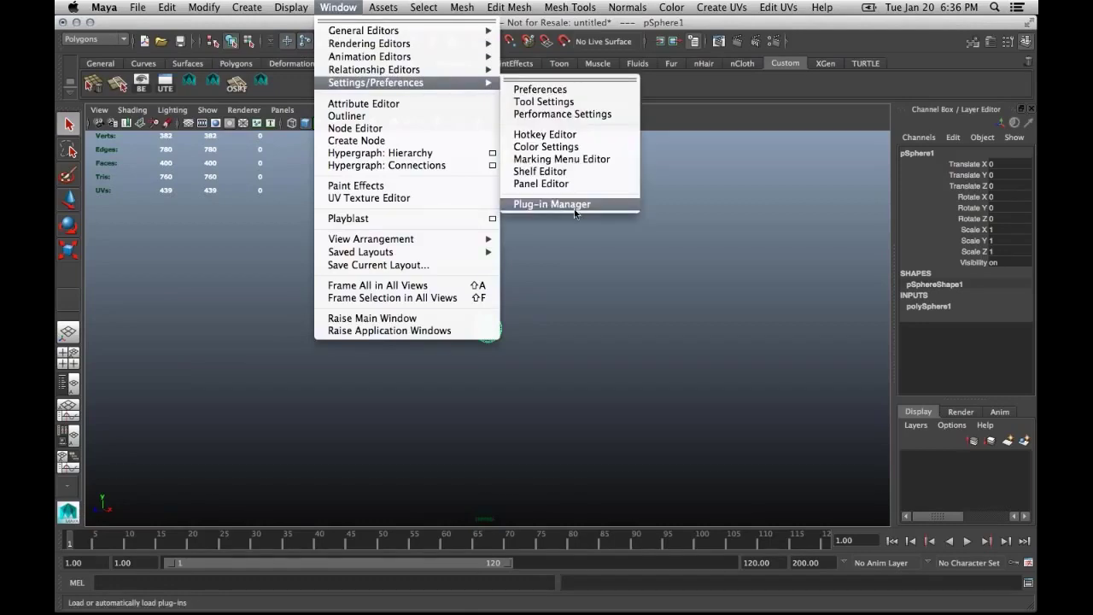
left_click(623, 205)
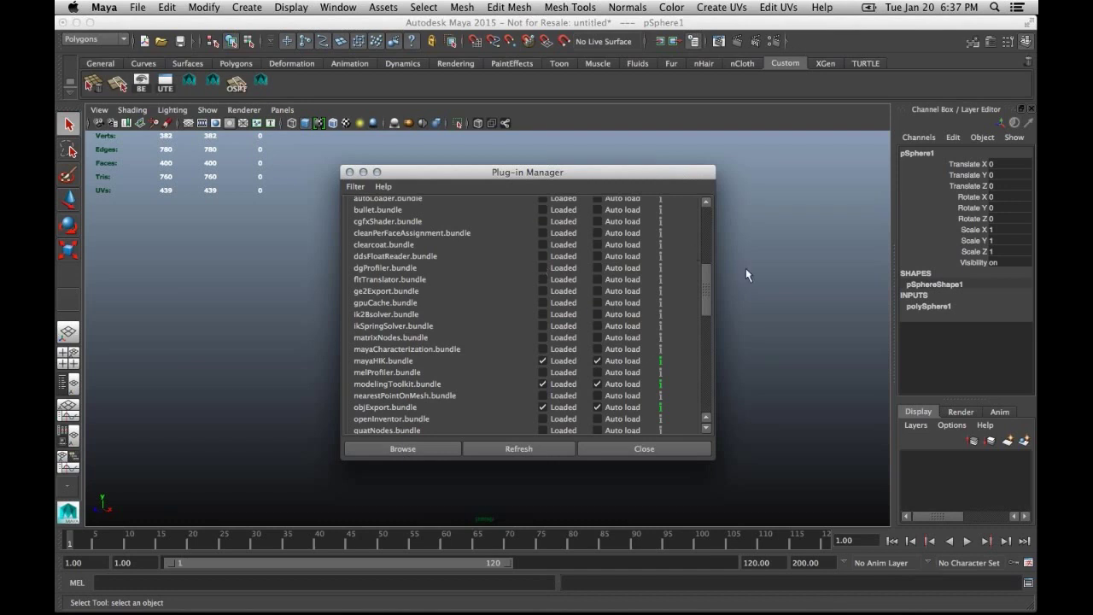
scroll(699, 251, "up", 3)
scroll(700, 244, "up", 5)
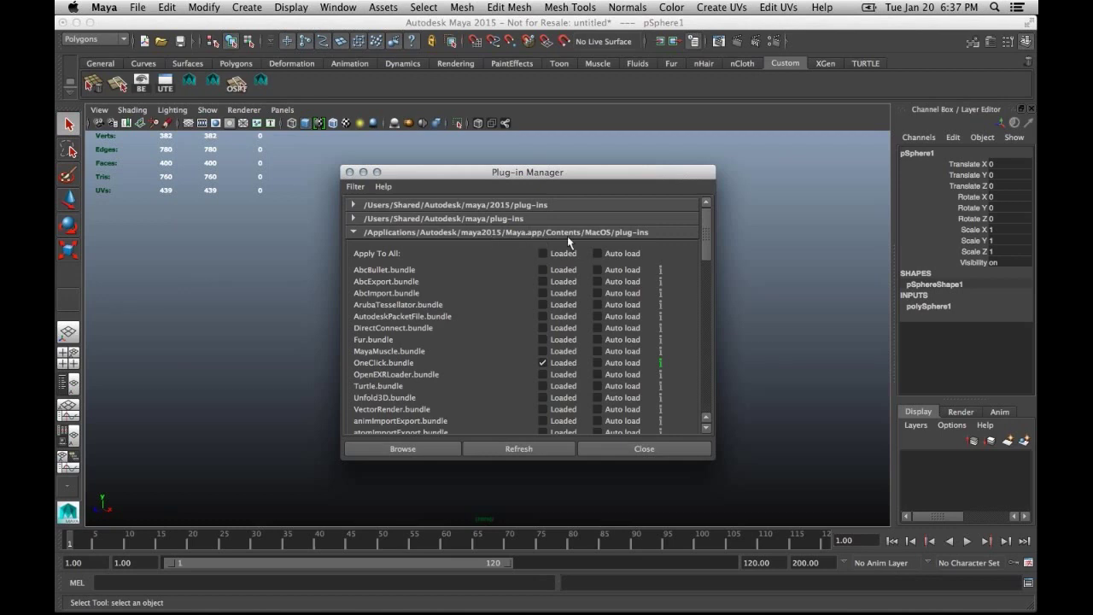
scroll(708, 235, "down", 5)
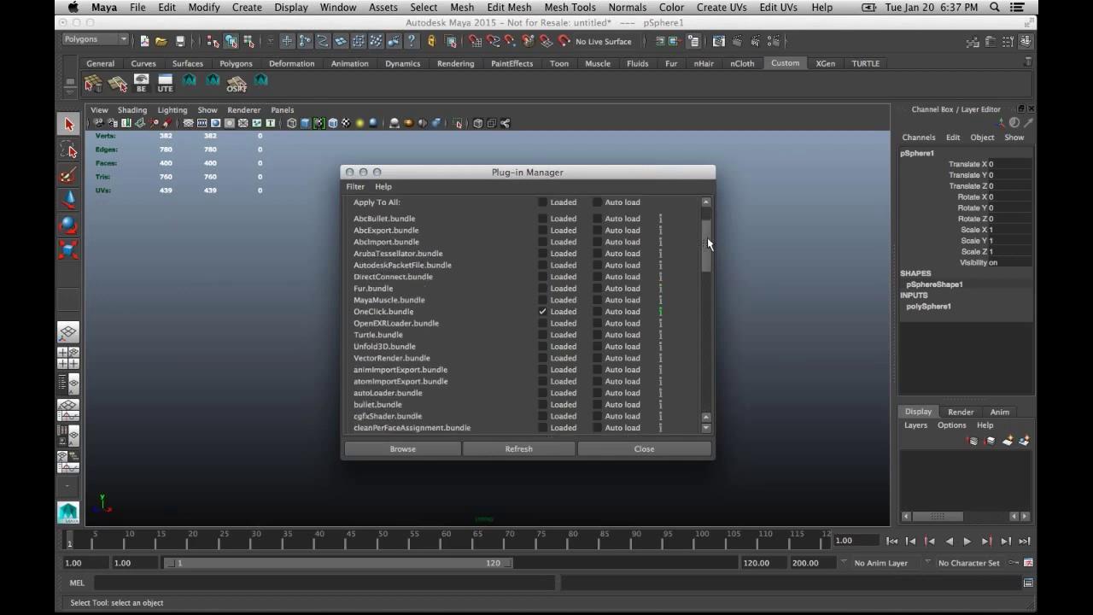
scroll(707, 253, "down", 3)
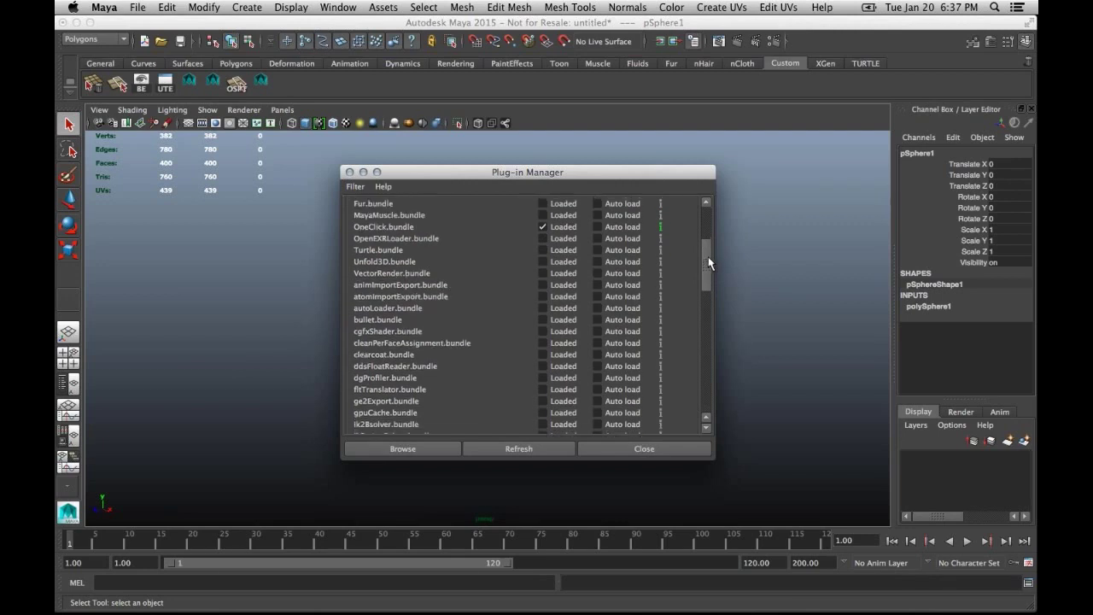
scroll(707, 275, "down", 1)
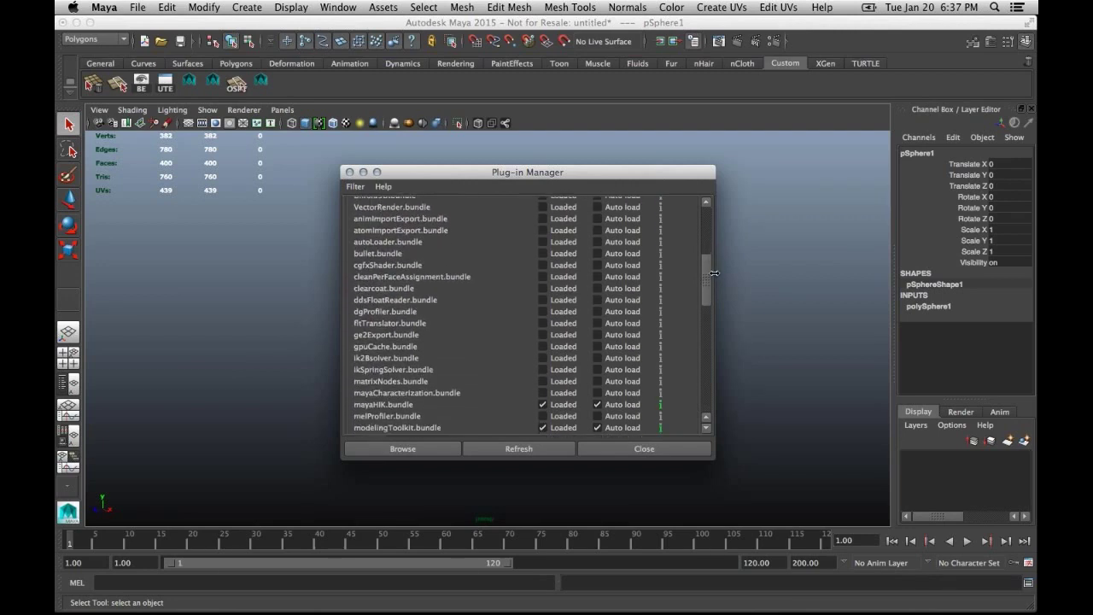
left_click(543, 428)
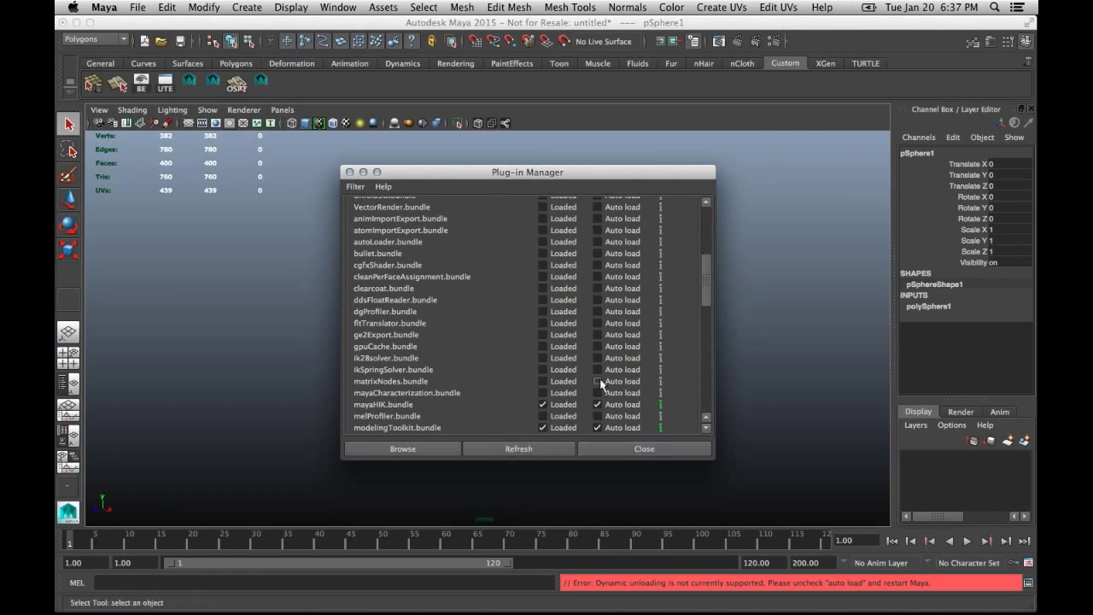
left_click(636, 450)
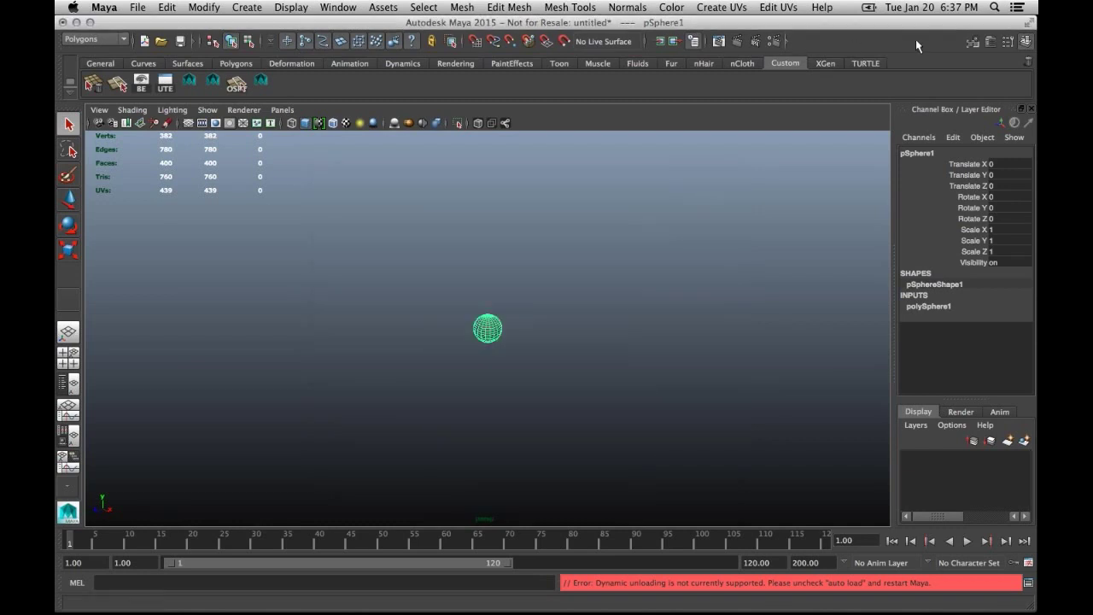
Reopen CDC_Retopo_AlienHead.ma from Recent Files, discarding the untitled scene's changes
left_click(139, 8)
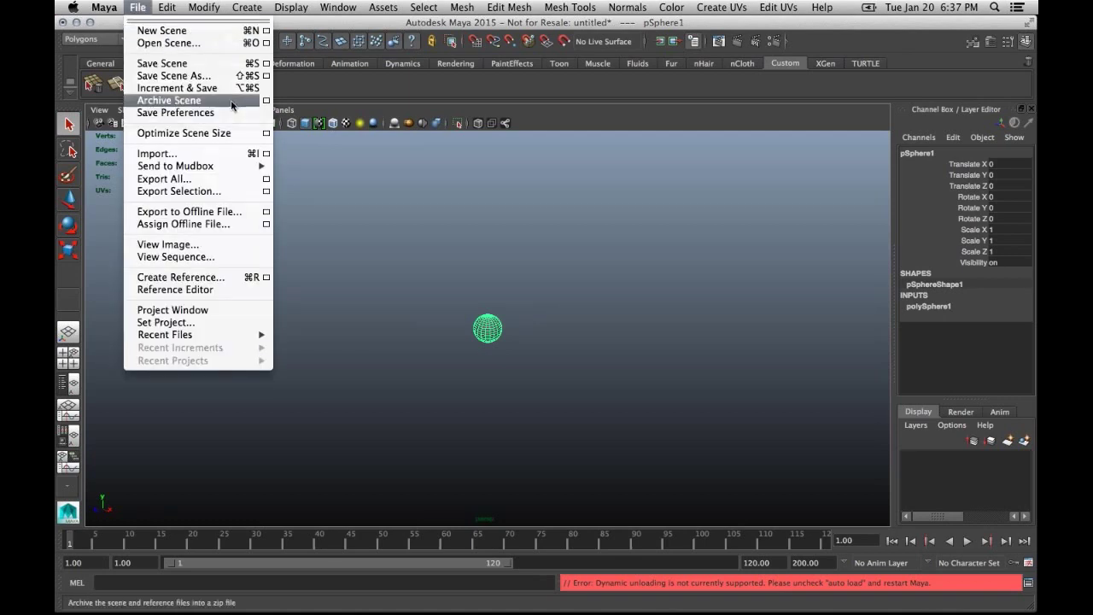
mouse_move(277, 336)
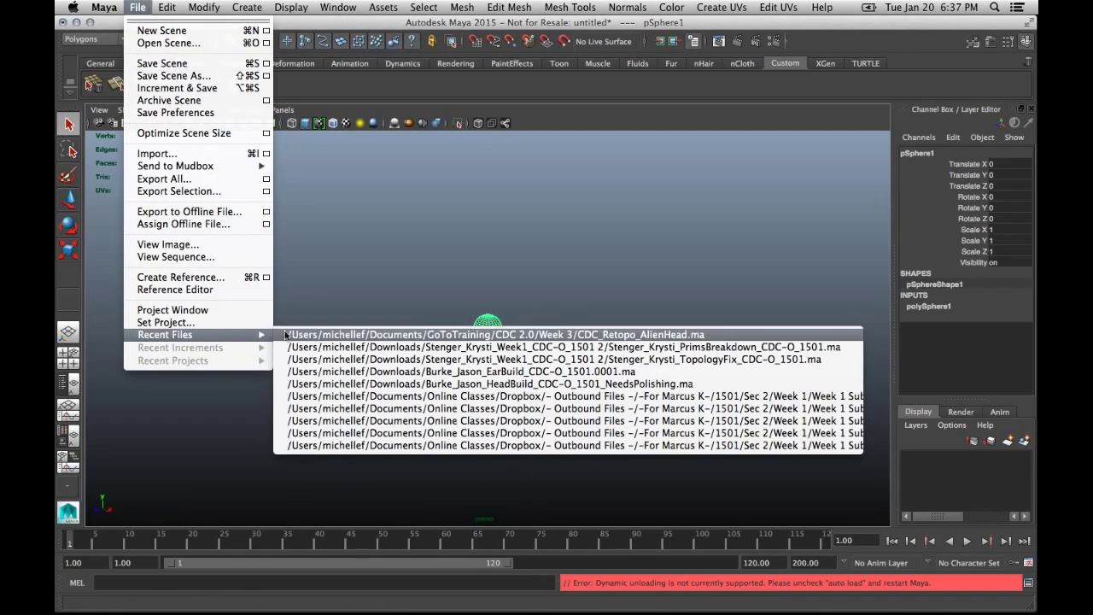
left_click(294, 335)
left_click(543, 319)
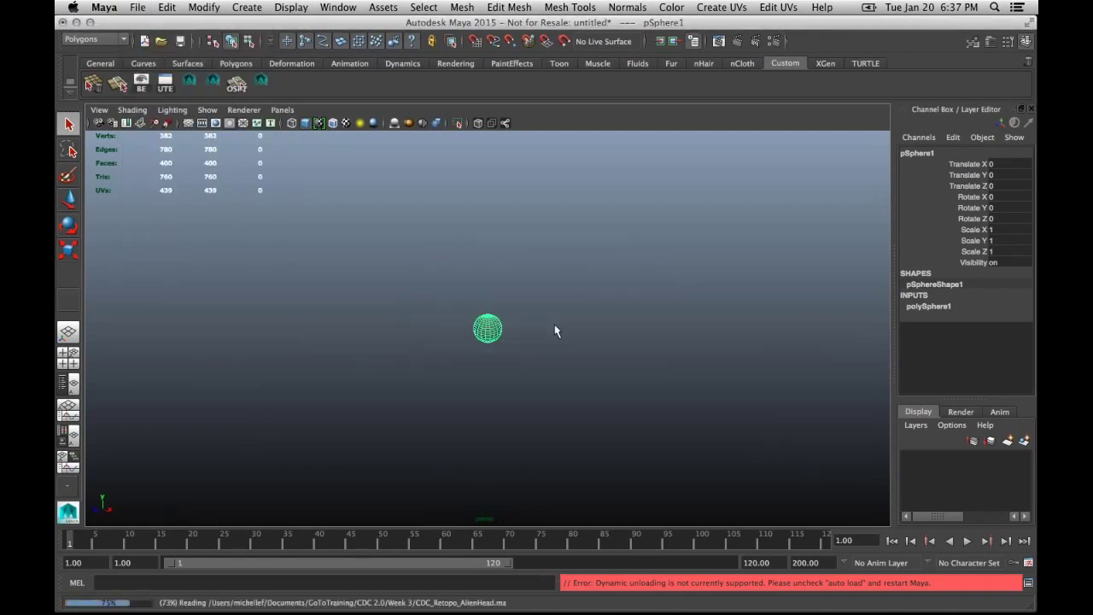
Hide the viewport grid via Show > Grid
left_click(244, 110)
mouse_move(273, 111)
mouse_move(208, 110)
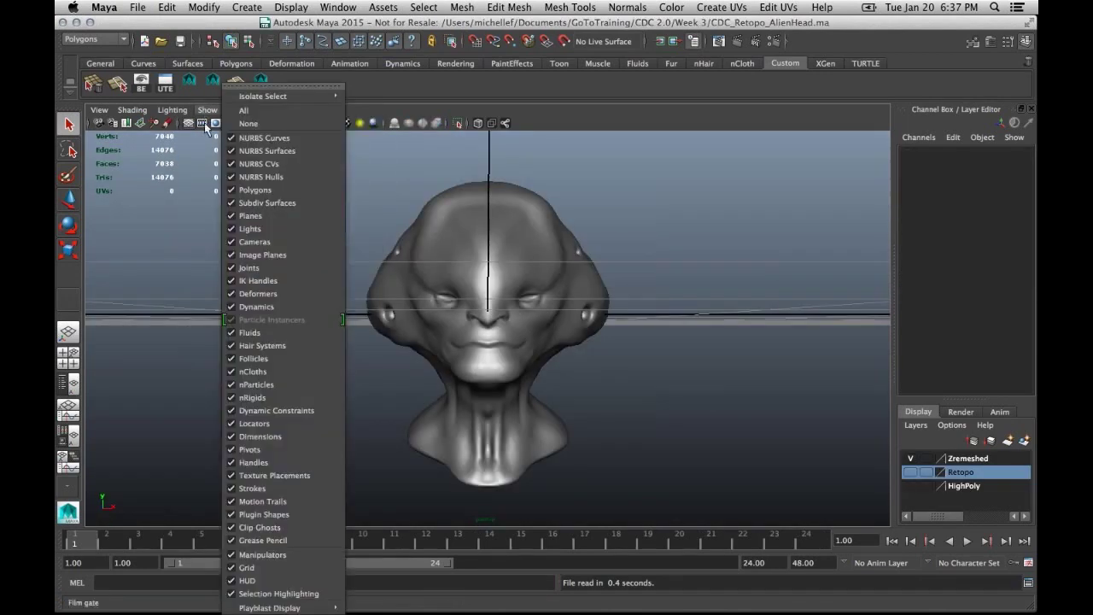
left_click(244, 568)
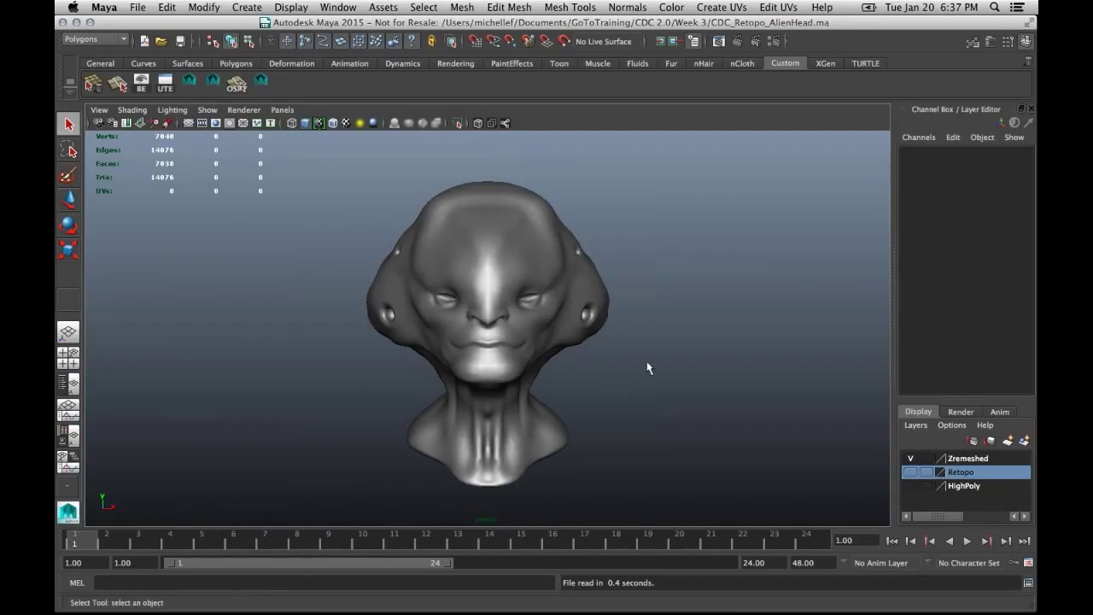
left_click_drag(639, 356, 624, 360, "alt")
Hide the Zremeshed layer, show HighPoly, and select the AlienHost_Highpoly sculpt
left_click(910, 458)
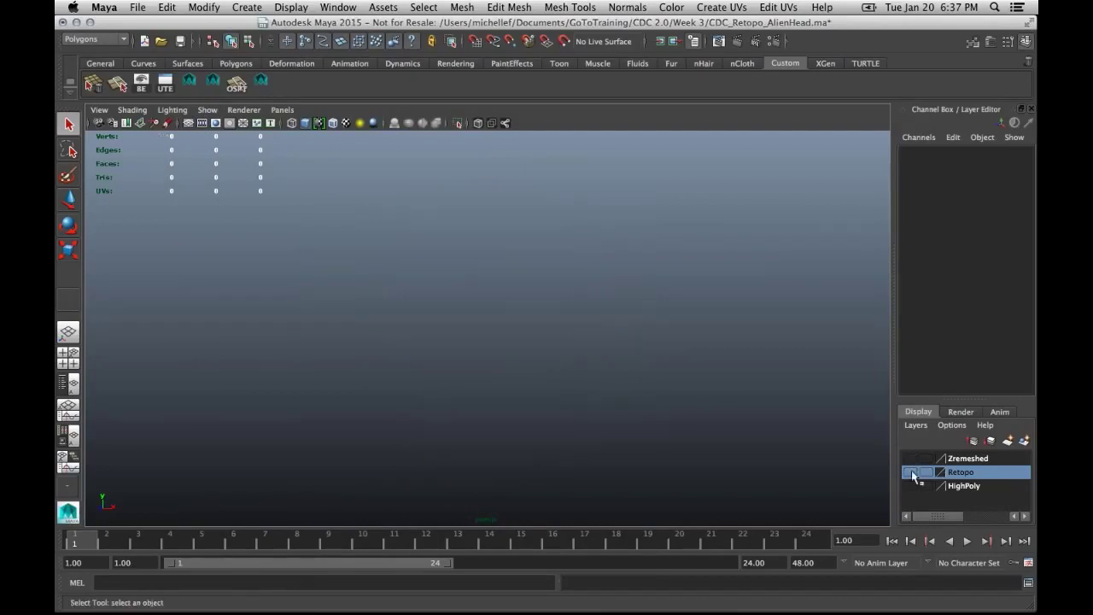
left_click(911, 485)
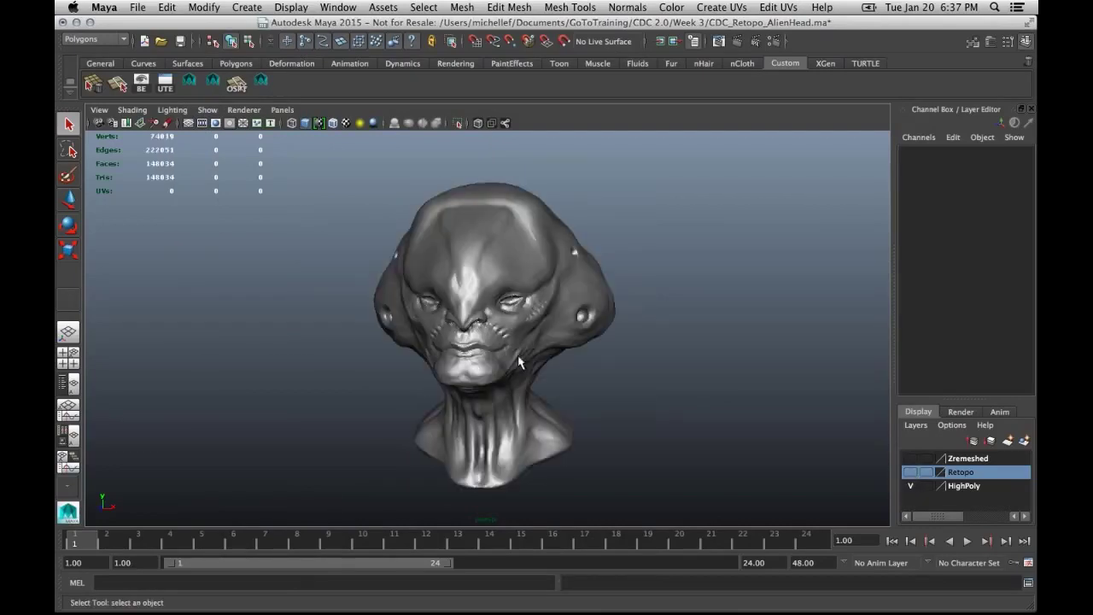
left_click(566, 364)
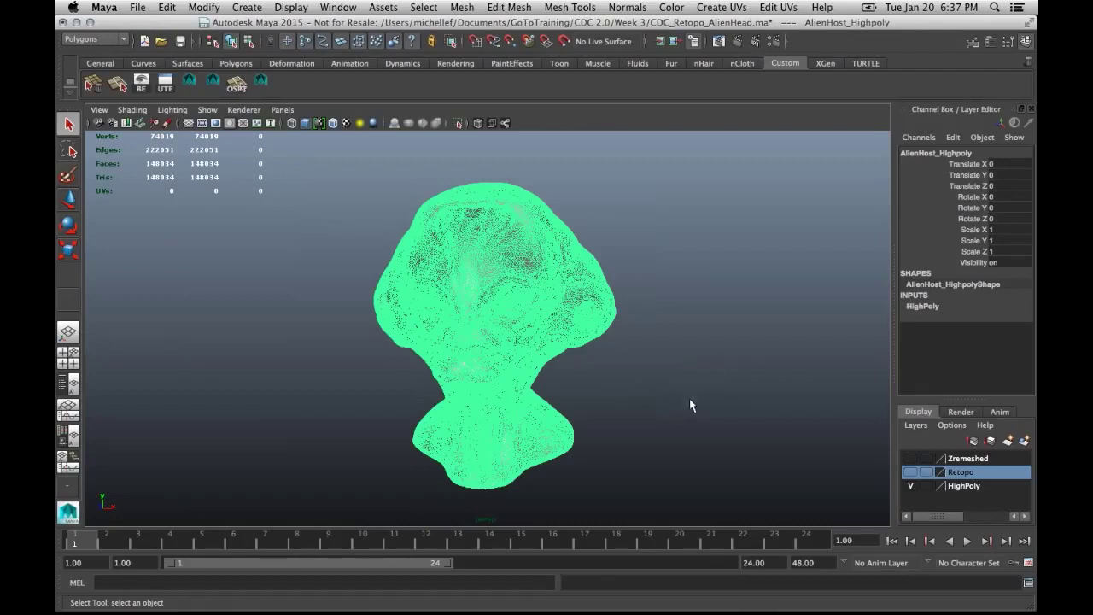
left_click_drag(689, 385, 673, 444, "alt")
left_click(673, 444)
left_click(527, 338)
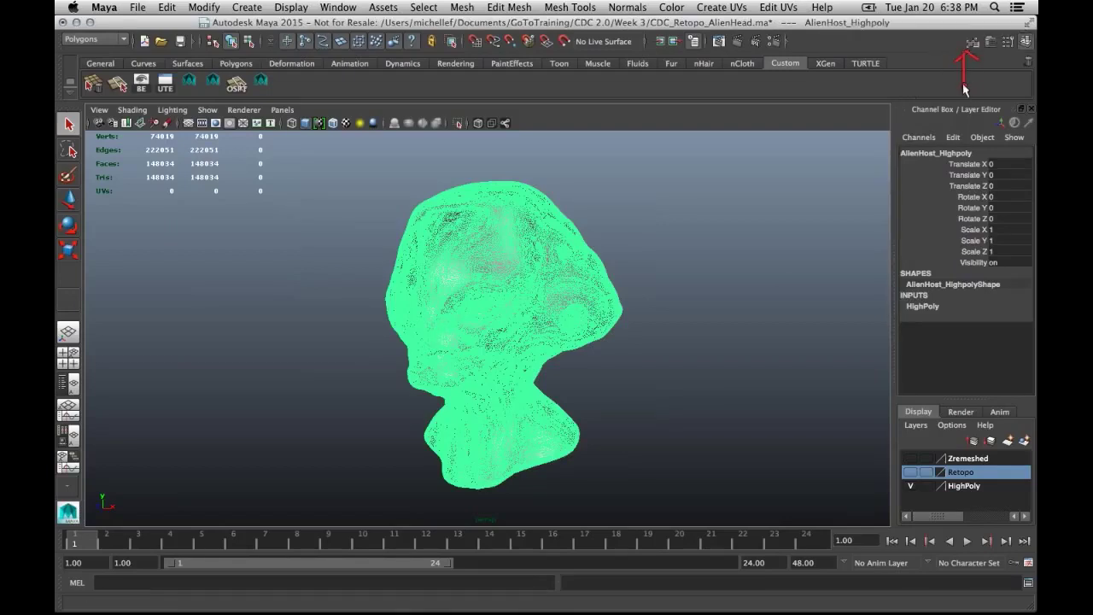
Open the Modeling Toolkit panel
left_click(973, 41)
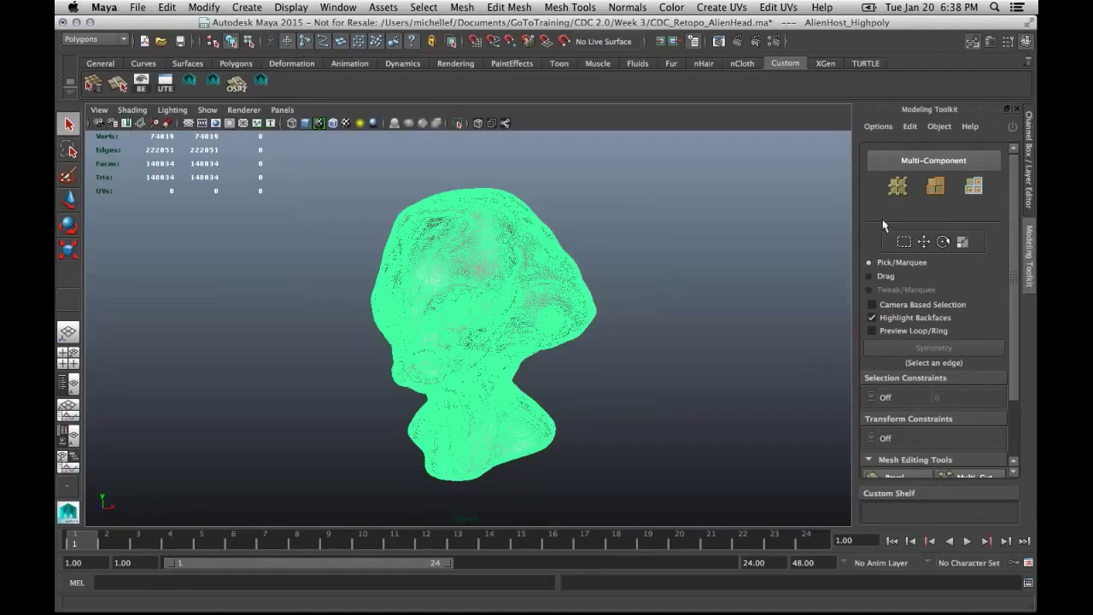
left_click_drag(1012, 305, 1012, 406)
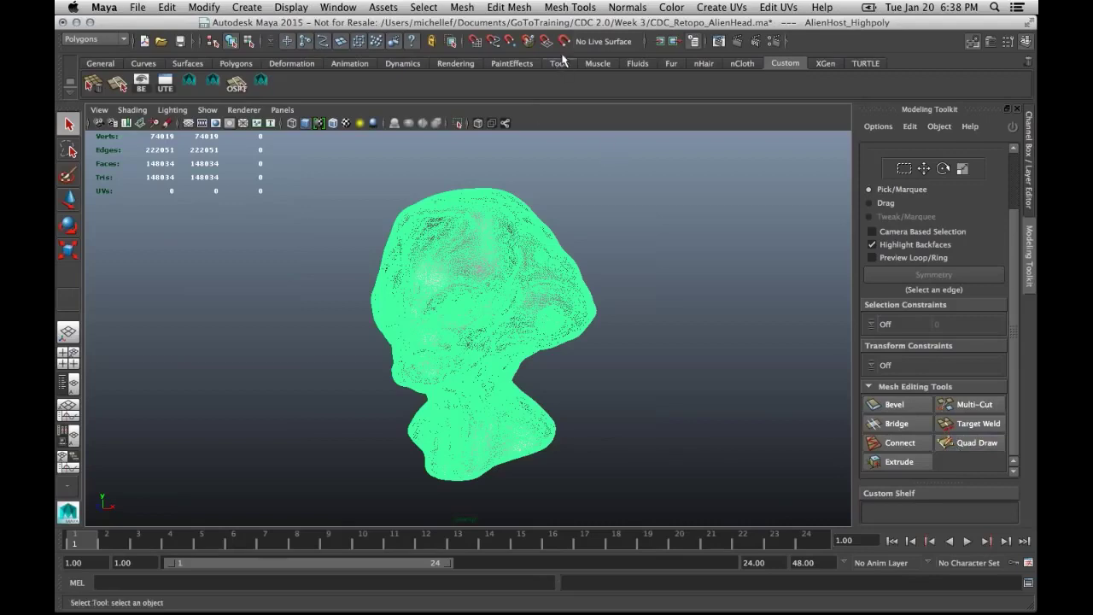
key("ctrl+2")
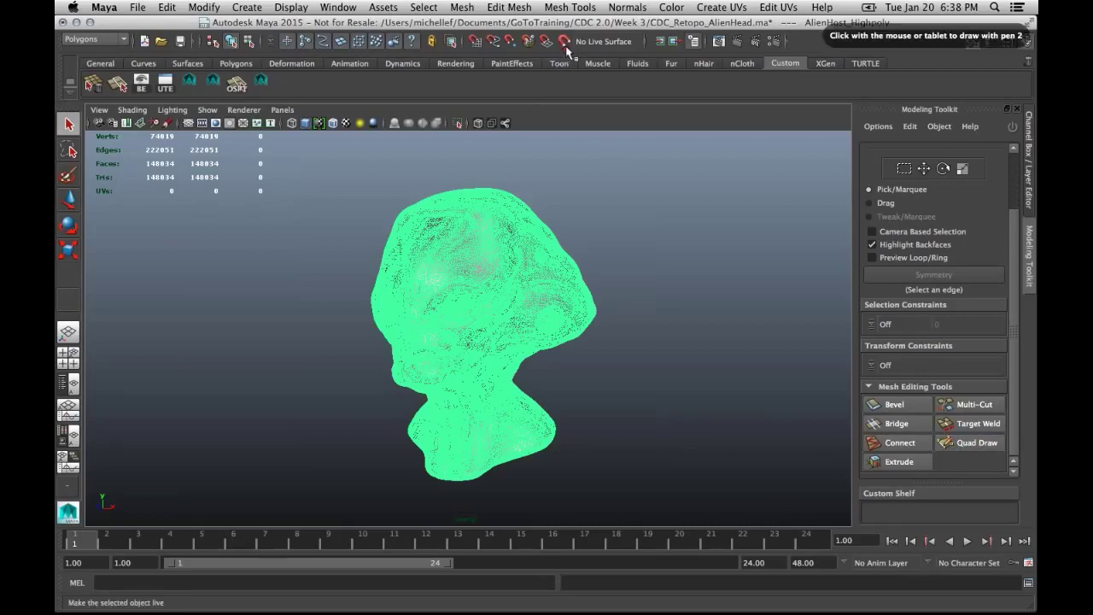
mouse_move(553, 69)
left_mouse_down()
mouse_move(586, 60)
mouse_move(570, 71)
mouse_move(582, 126)
left_mouse_up()
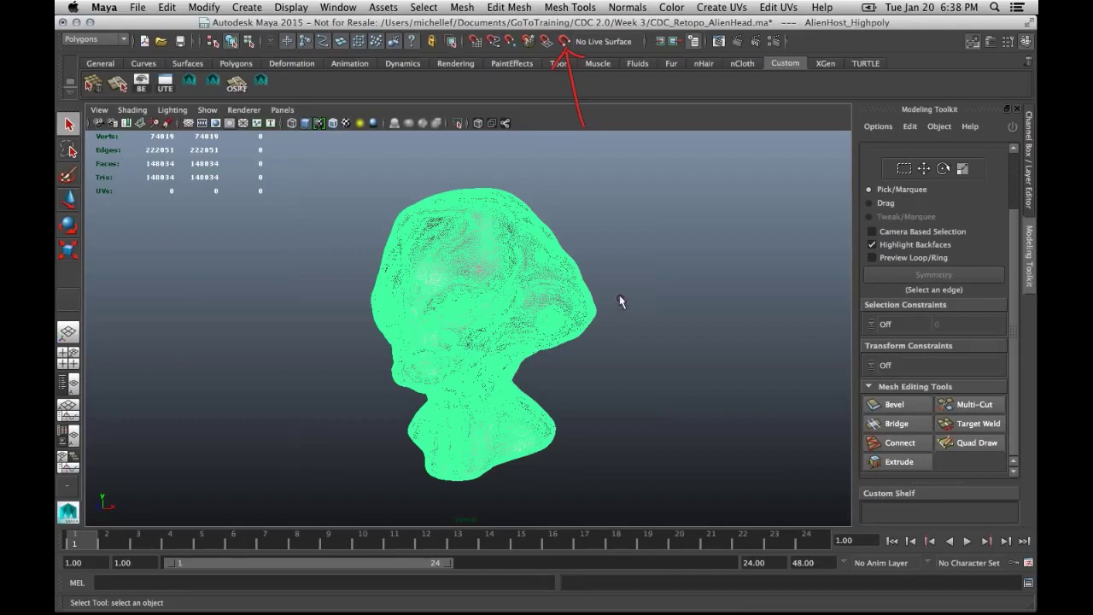
Make AlienHost_Highpoly the live surface and activate the Quad Draw tool
left_click(564, 42)
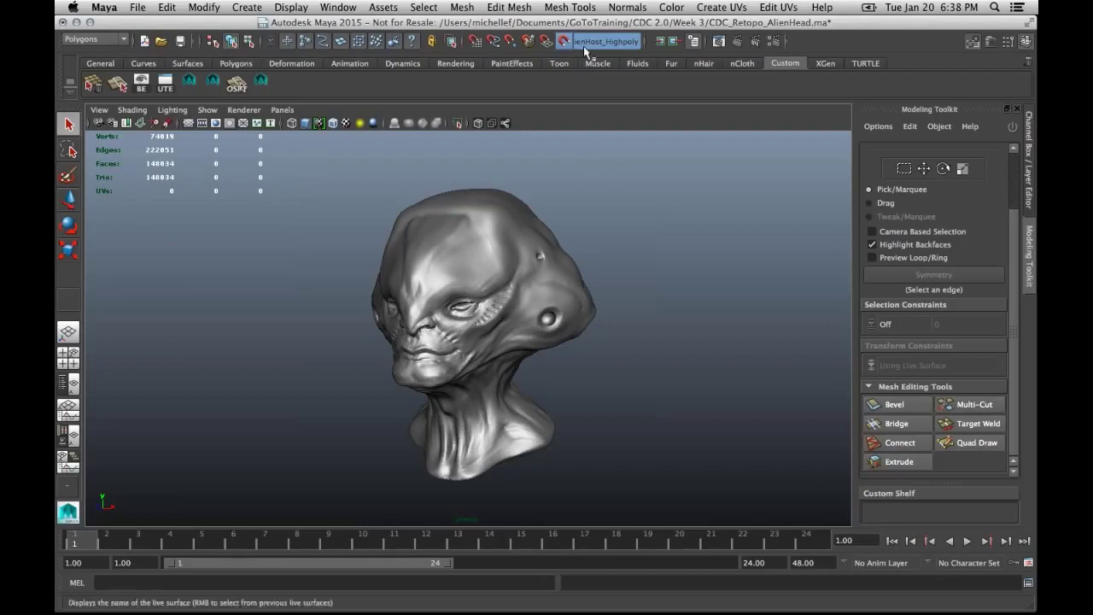
mouse_move(583, 60)
left_mouse_down()
mouse_move(607, 124)
mouse_move(601, 76)
mouse_move(575, 53)
mouse_move(611, 53)
mouse_move(585, 58)
left_mouse_up()
key("Escape")
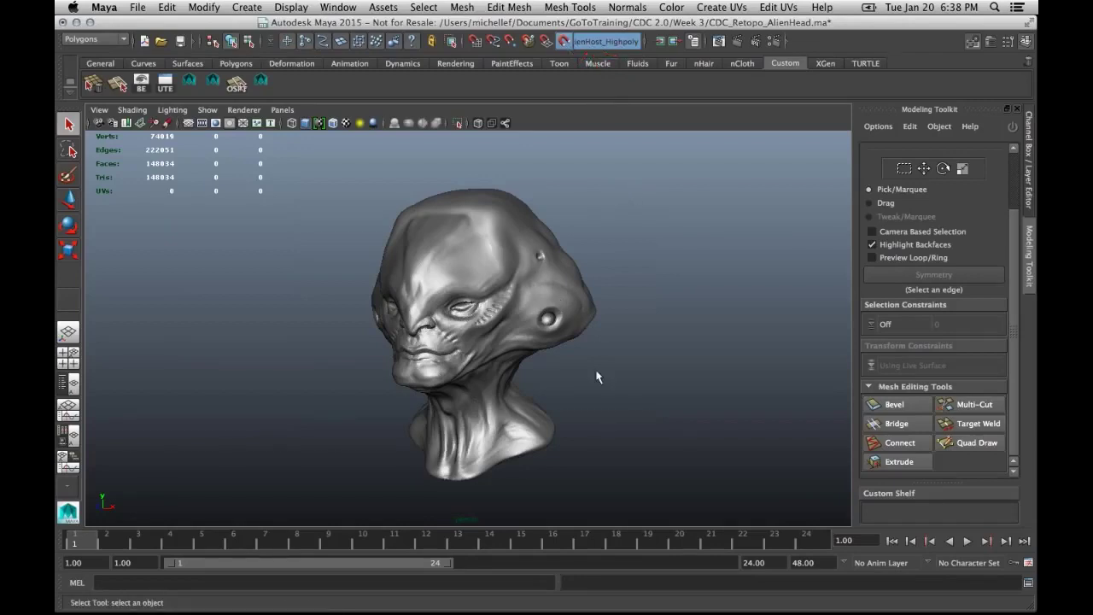
left_click(961, 446)
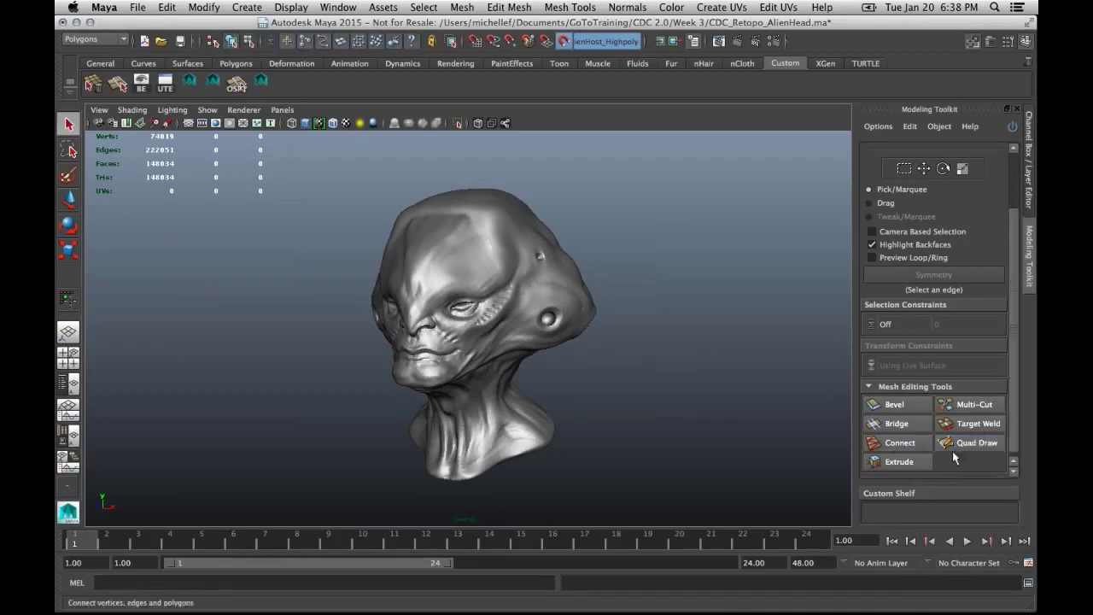
left_click(961, 447)
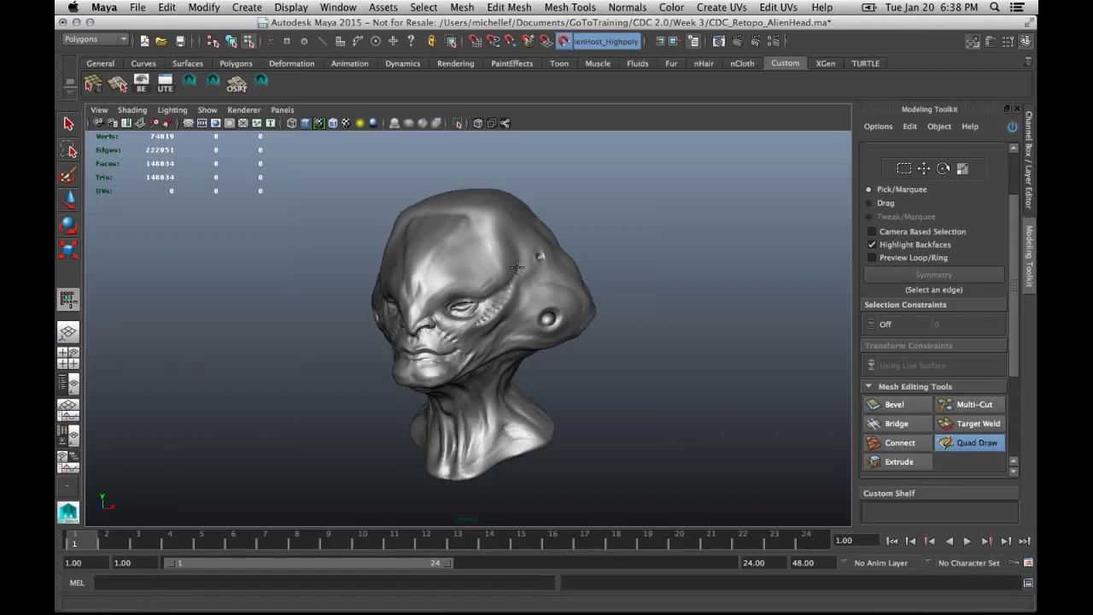
Dolly in and place six Quad Draw points along the cheek line under the eye
scroll(517, 267, "up", 5)
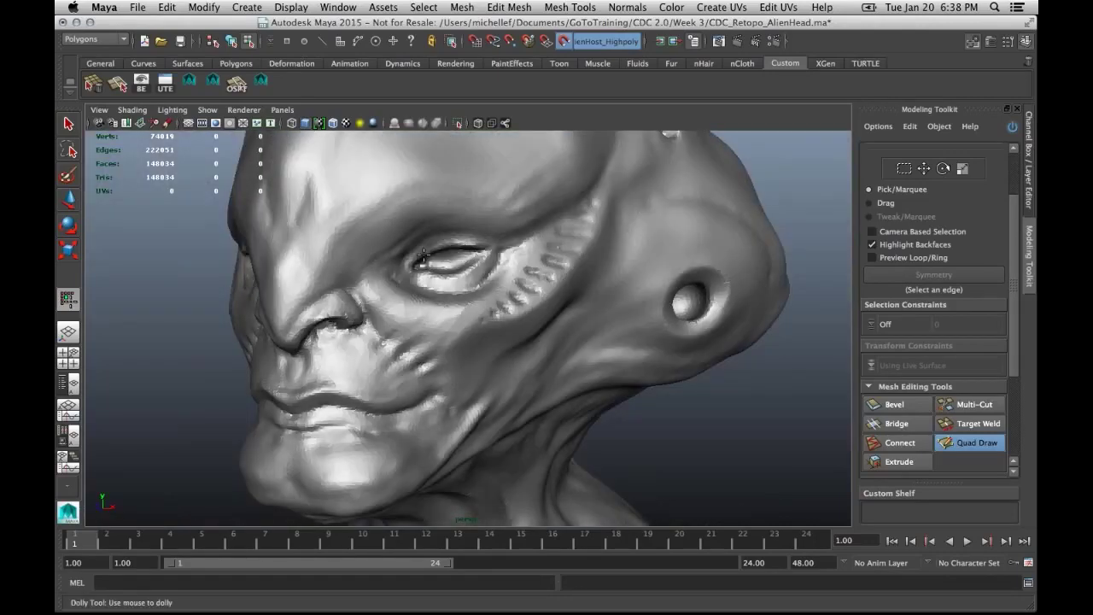
left_click(387, 279)
left_click(404, 293)
left_click(426, 300)
left_click(450, 303)
left_click(473, 299)
left_click(494, 288)
Place a second row of six points lower on the cheek
left_click(369, 296)
left_click(390, 313)
left_click(416, 322)
left_click(449, 326)
left_click(478, 326)
left_click(503, 318)
Fill quads between the two rows, finishing with an end quad at the outer eye
left_click(388, 294, "shift")
left_click(412, 308, "shift")
left_click(437, 313, "shift")
left_click(460, 316, "shift")
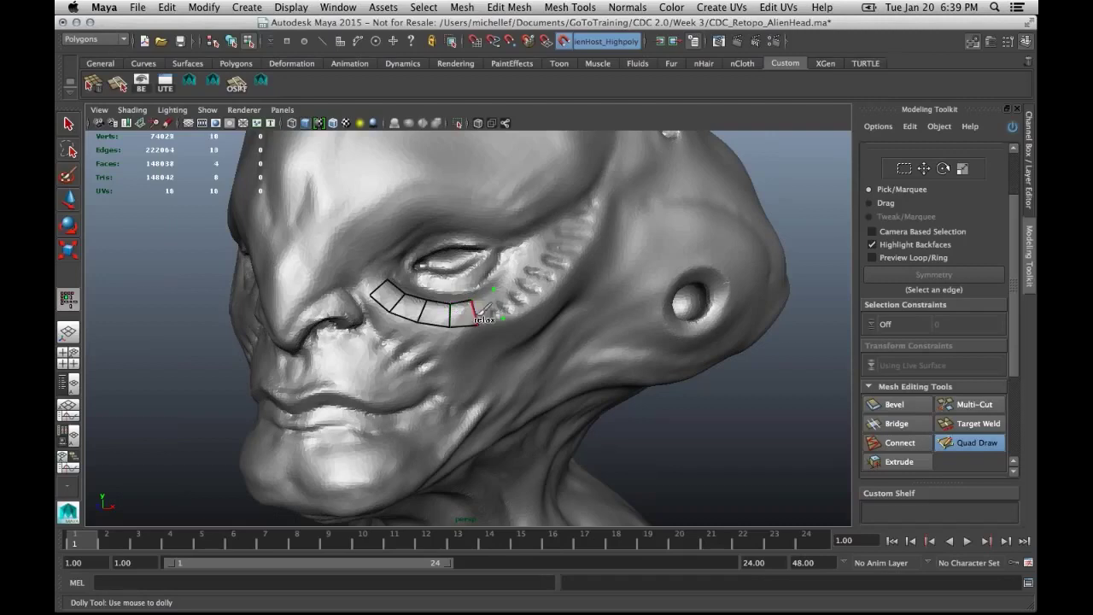
left_click(485, 313, "shift")
left_click(512, 275)
left_click(531, 307)
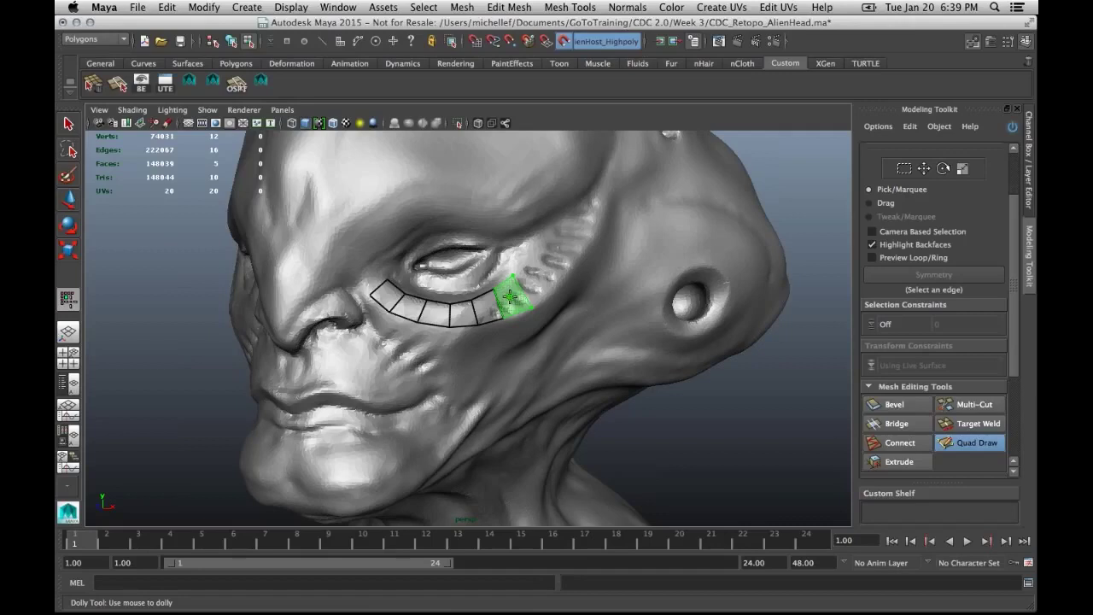
left_click(510, 296)
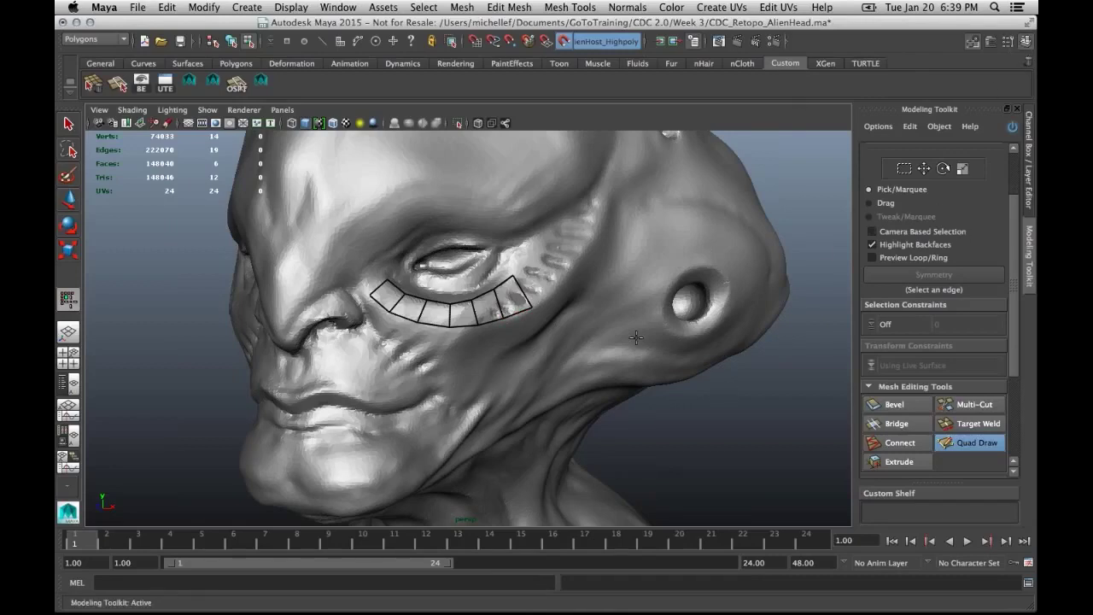
Orbit and dolly in to inspect the six-quad under-eye strip
left_click_drag(678, 427, 703, 403, "alt")
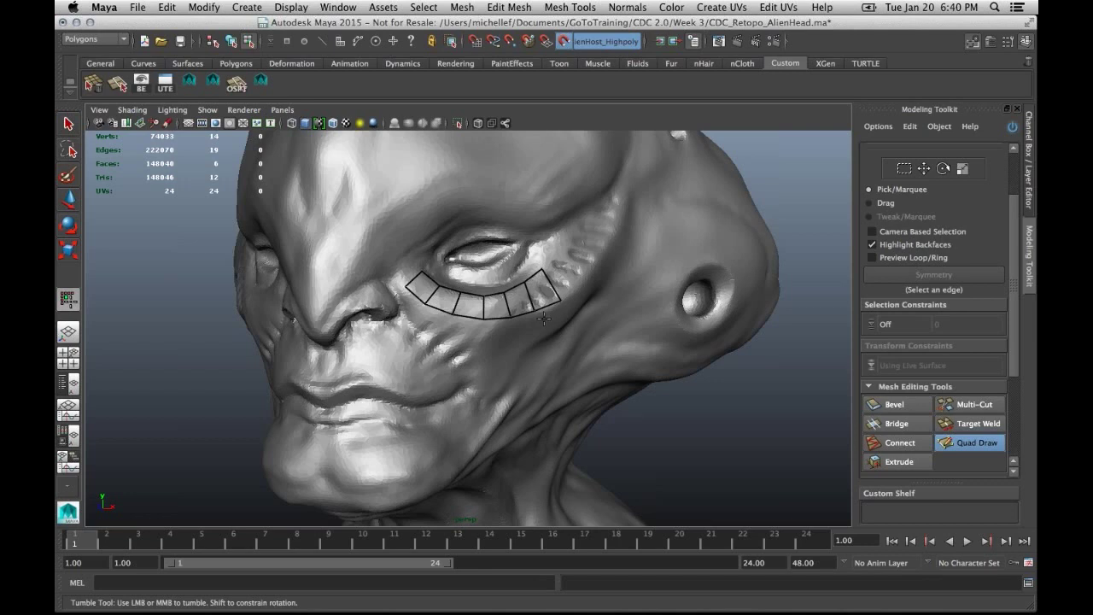
scroll(709, 192, "down", 3)
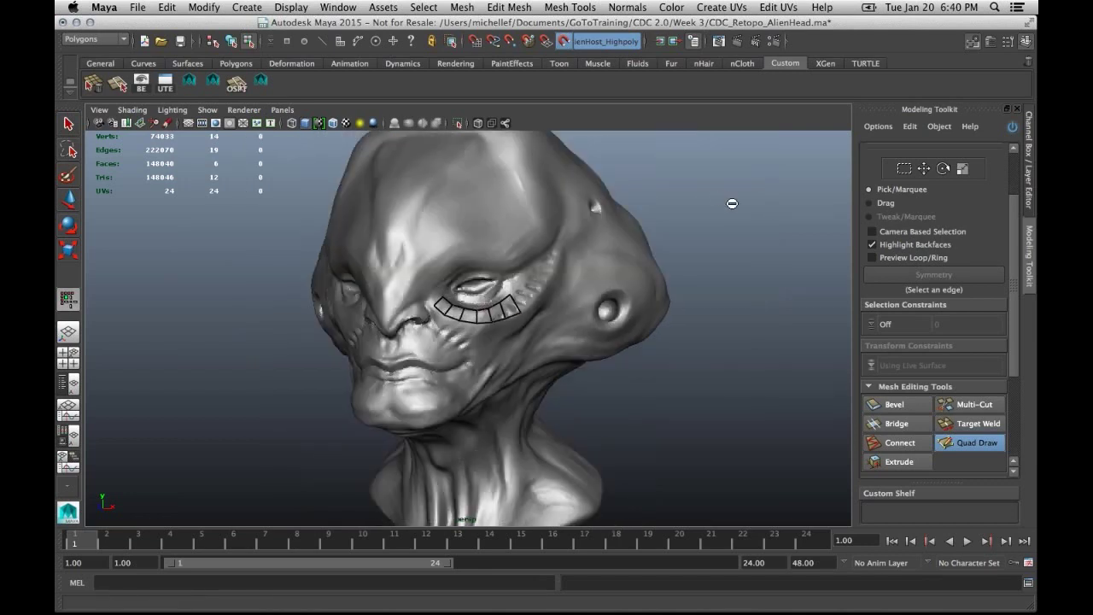
right_click_drag(721, 198, 732, 203, "alt")
scroll(732, 203, "up", 3)
scroll(673, 251, "up", 5)
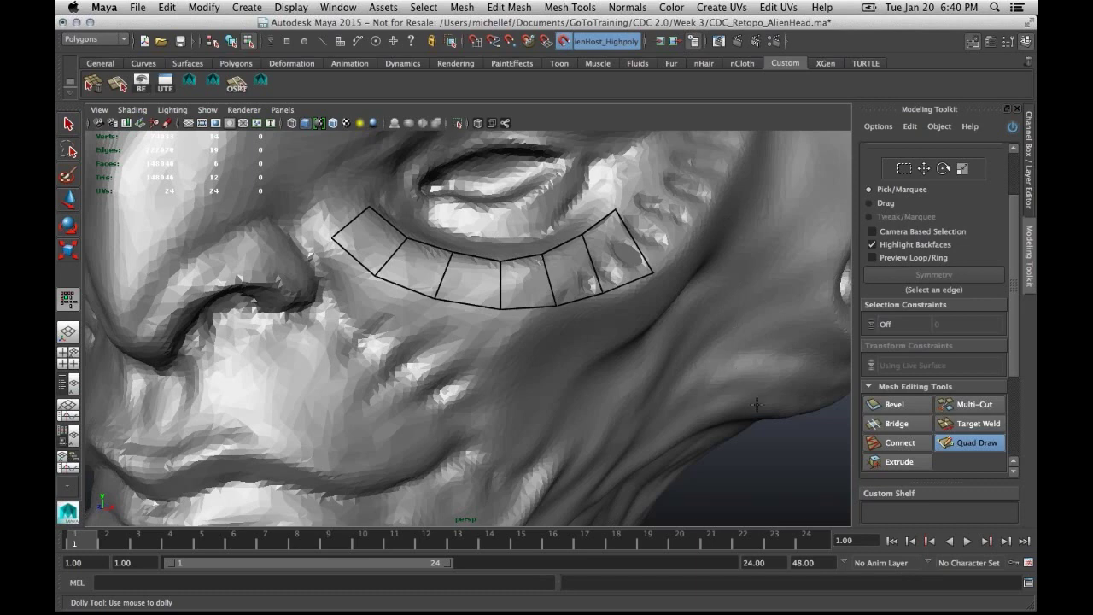
right_click_drag(777, 445, 684, 407, "alt")
left_click_drag(683, 407, 344, 289, "alt")
right_click_drag(345, 289, 536, 333, "alt")
left_click_drag(536, 333, 479, 352, "alt")
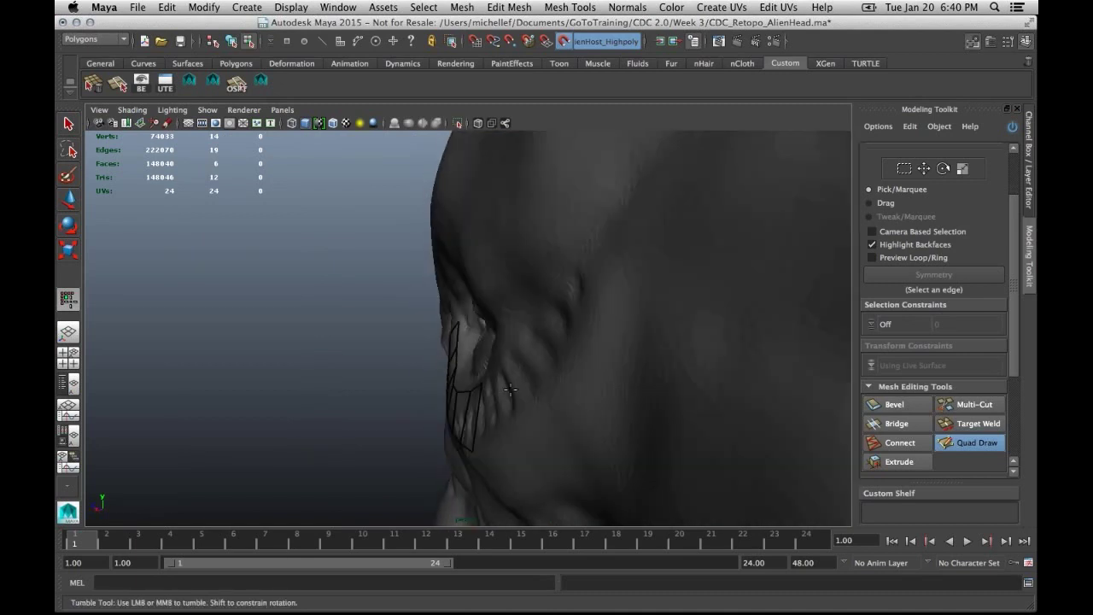
left_click_drag(506, 399, 425, 390, "alt")
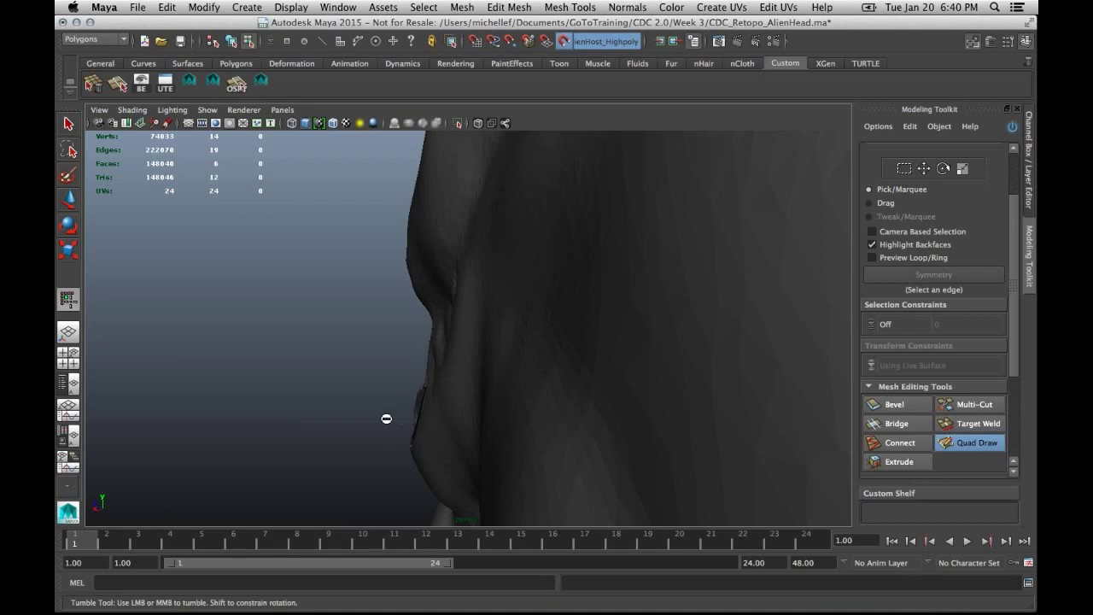
left_click_drag(386, 418, 476, 407, "alt")
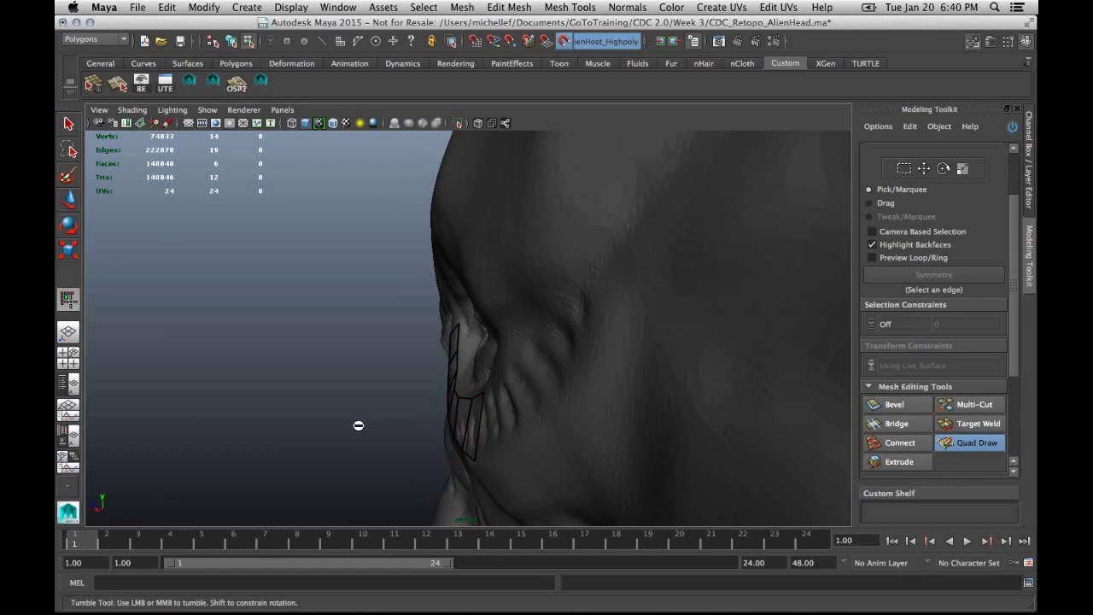
left_click_drag(361, 427, 444, 388, "alt")
right_click_drag(444, 388, 455, 301, "alt")
left_click_drag(455, 301, 389, 386, "alt")
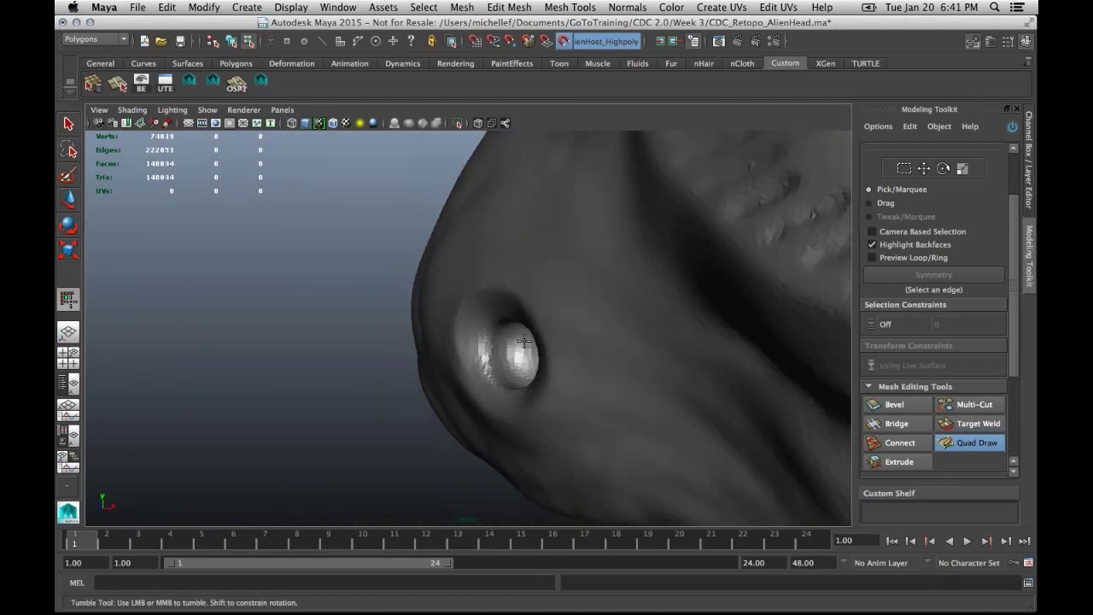
left_click_drag(512, 365, 641, 361, "alt")
left_click_drag(480, 425, 409, 342, "alt")
left_click_drag(362, 389, 523, 395, "alt")
scroll(522, 394, "up", 2)
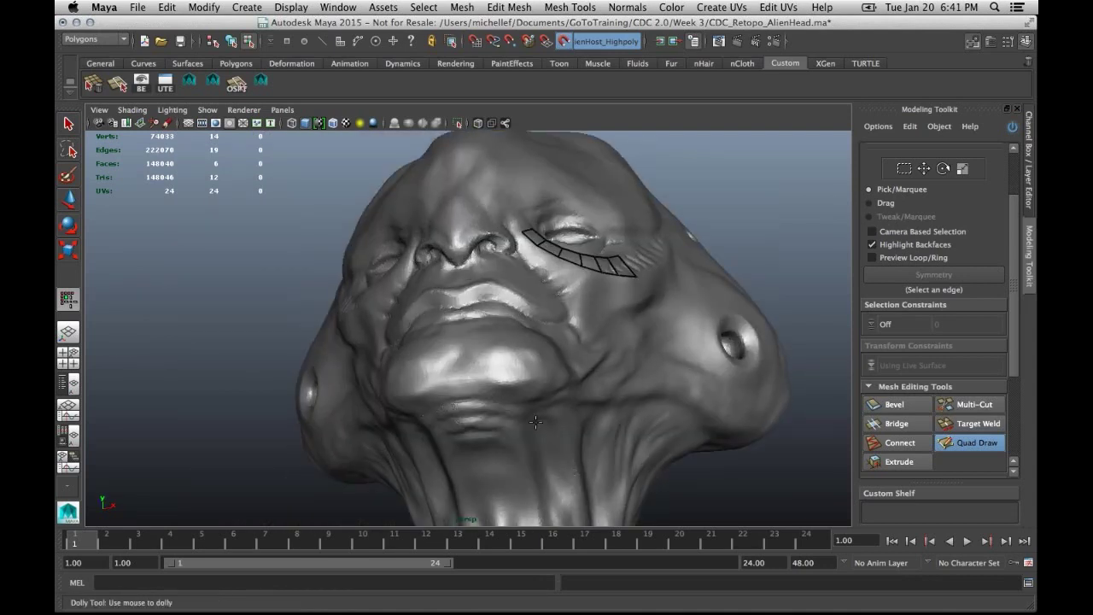
left_click_drag(623, 448, 532, 433, "alt")
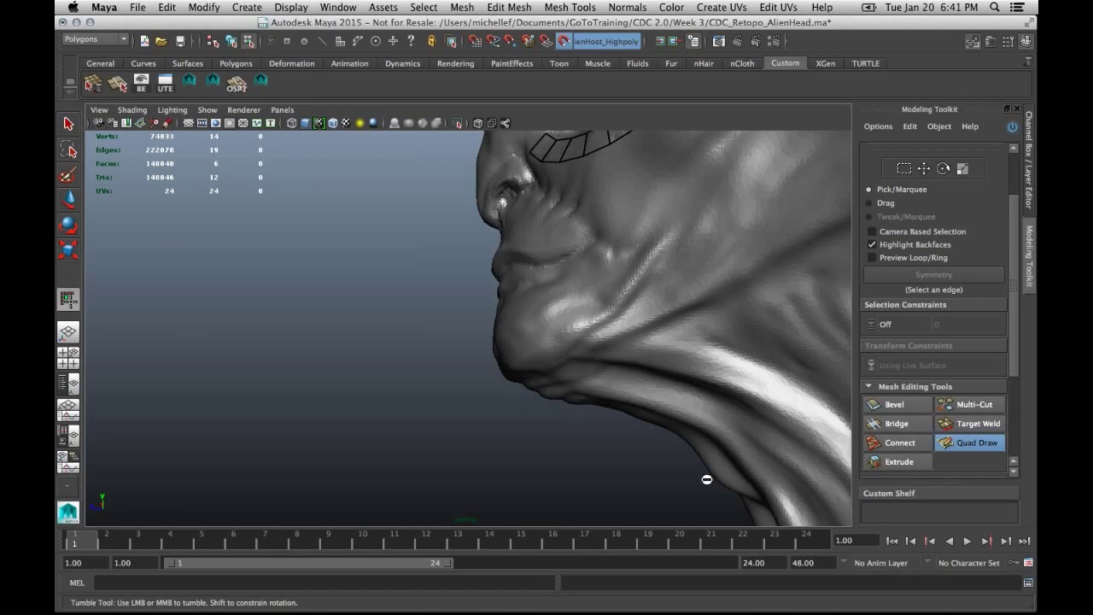
left_click_drag(683, 474, 434, 400, "alt")
right_click_drag(435, 399, 451, 421, "alt")
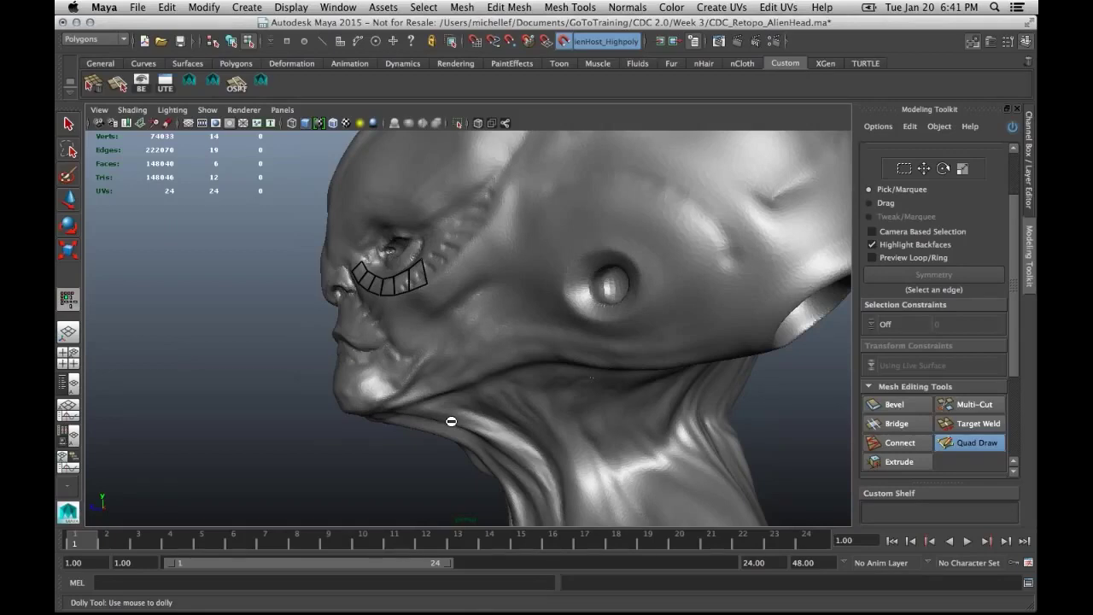
left_click_drag(451, 421, 635, 396, "alt")
mouse_move(635, 396)
right_mouse_down("alt")
mouse_move(620, 415)
mouse_move(620, 400)
right_mouse_up("alt")
middle_click_drag(620, 401, 578, 403, "alt")
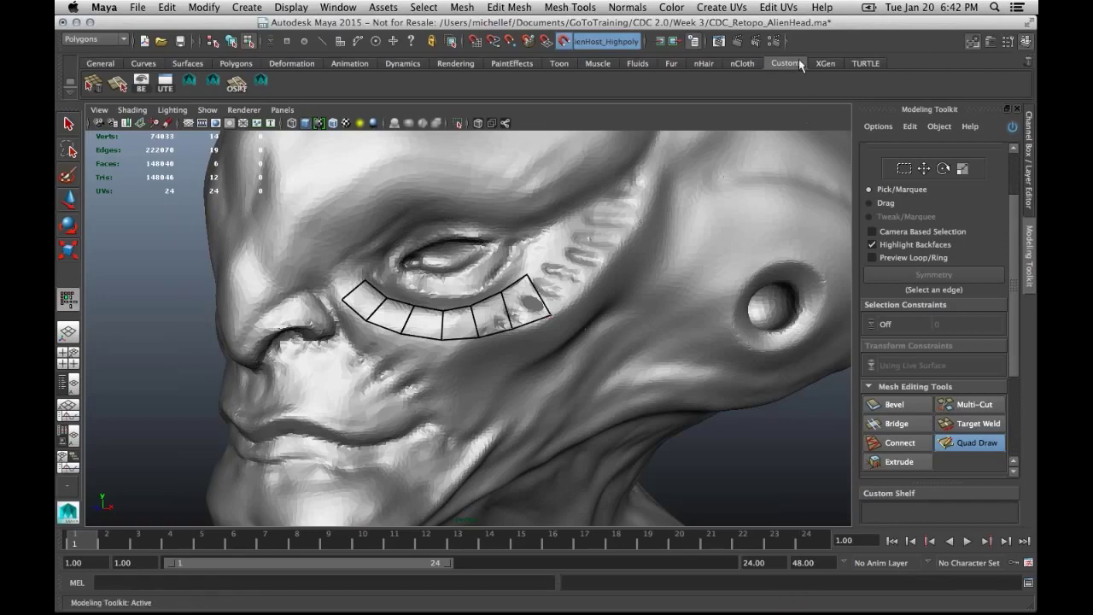
Add points past the strip's outer end and fill new quads toward the temple
left_click(543, 254)
left_click(584, 289)
left_click(568, 234)
left_click(618, 247)
left_click(577, 256, "shift")
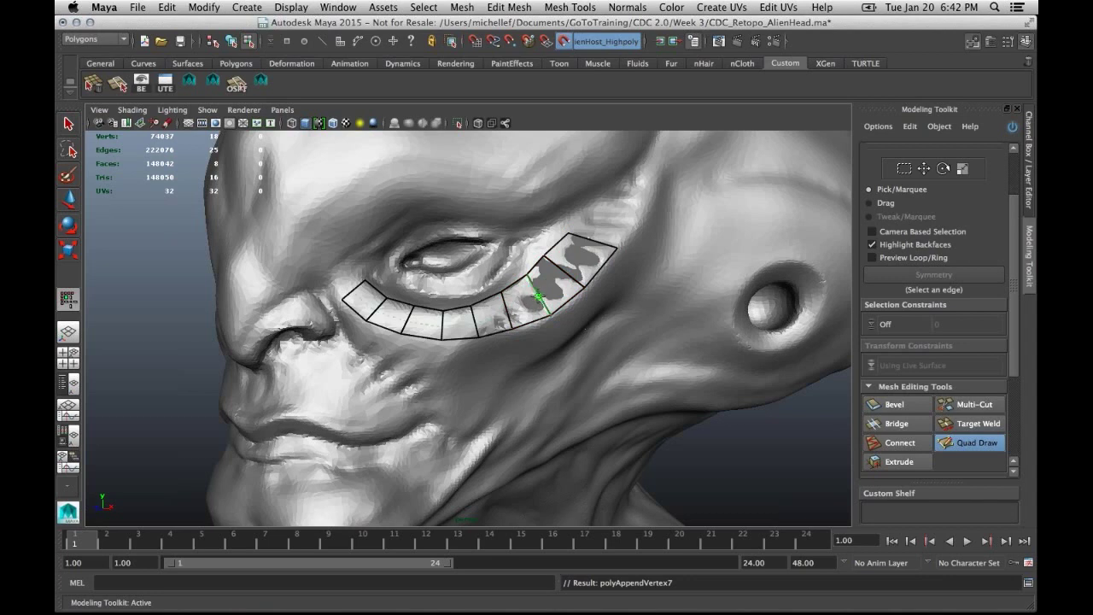
Insert three lengthwise edge loops to split the strip into four rows
left_click(538, 299, "ctrl")
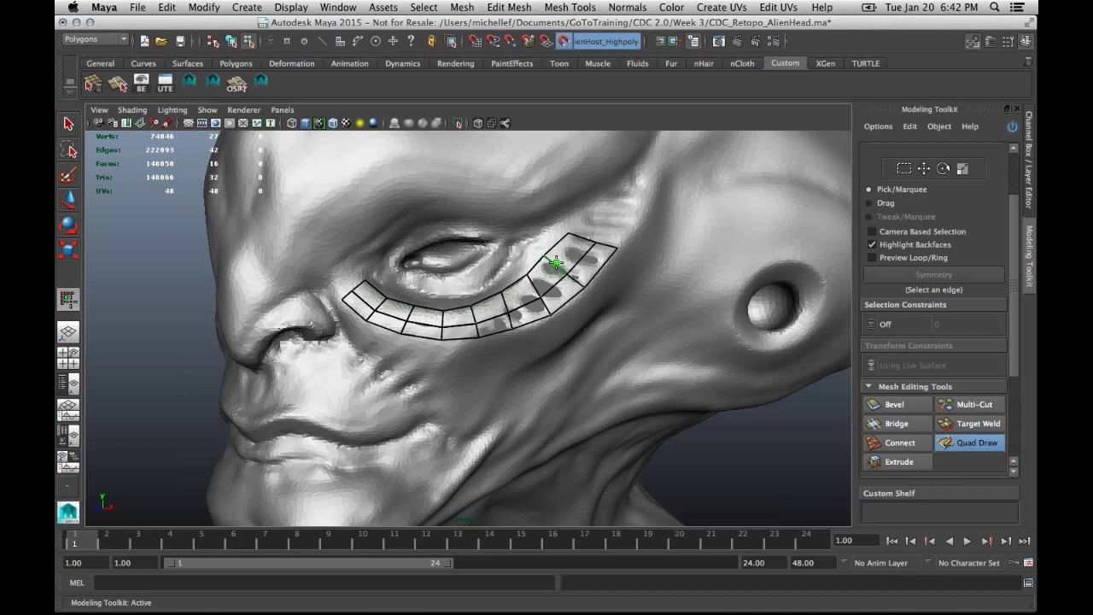
left_click(556, 264, "ctrl")
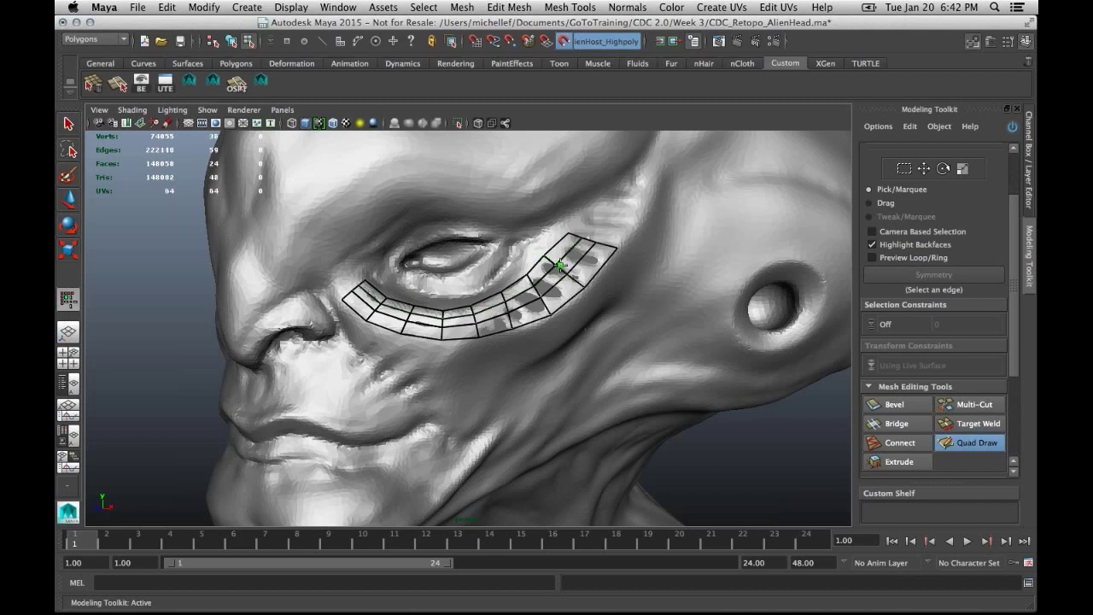
left_click(510, 321, "ctrl")
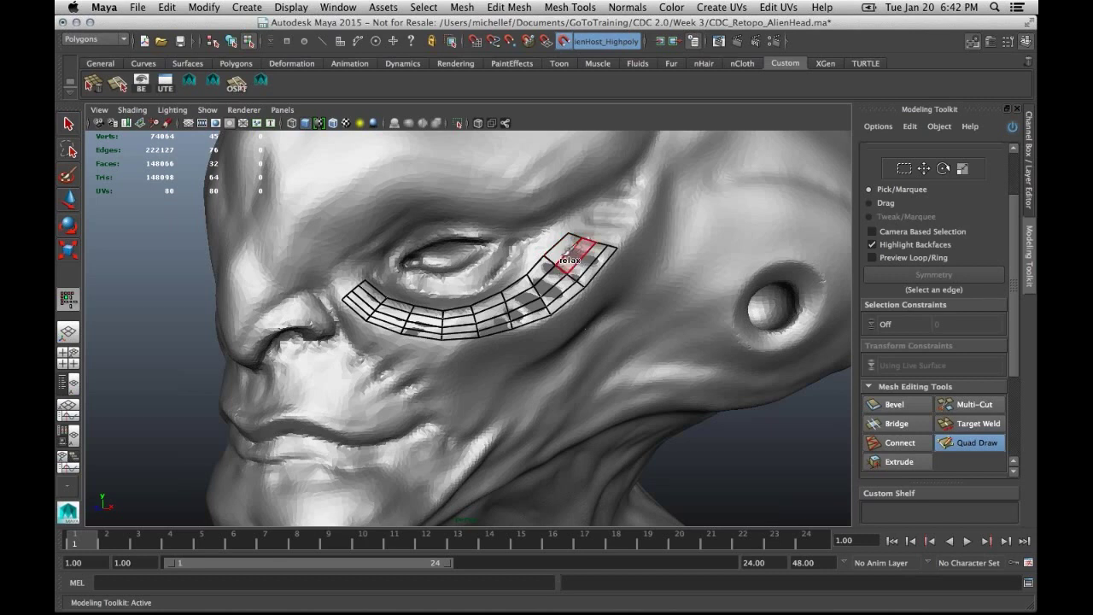
Extrude a new quad row along the strip's lower edge and relax its vertex spacing
mouse_move(578, 235)
left_mouse_down("shift")
mouse_move(579, 275)
mouse_move(589, 241)
left_mouse_up("shift")
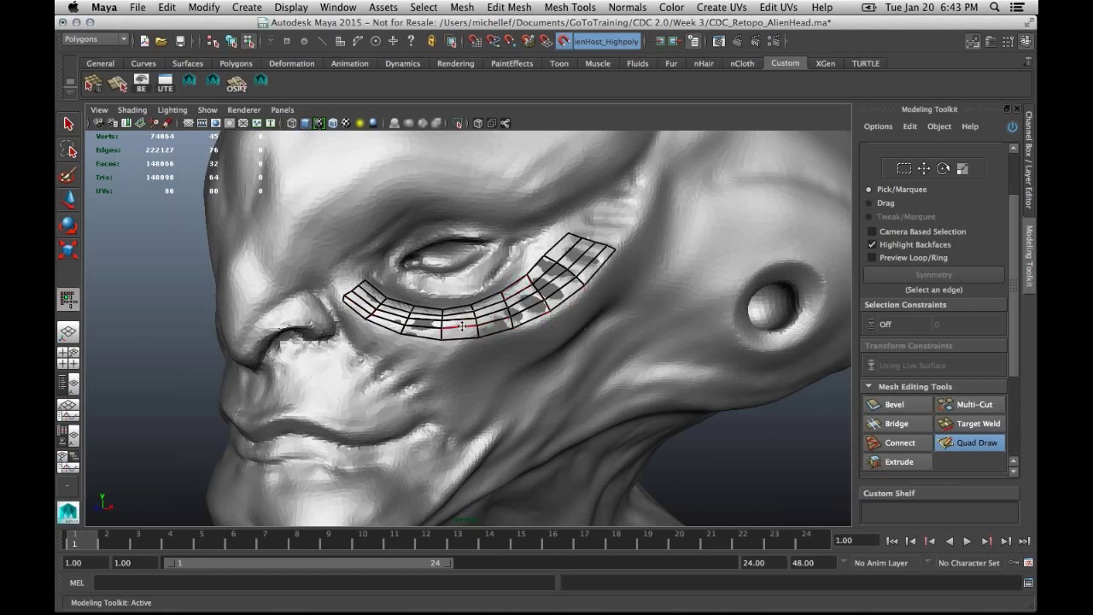
mouse_move(462, 325)
left_mouse_down("alt")
mouse_move(462, 357)
mouse_move(588, 300)
left_mouse_up("alt")
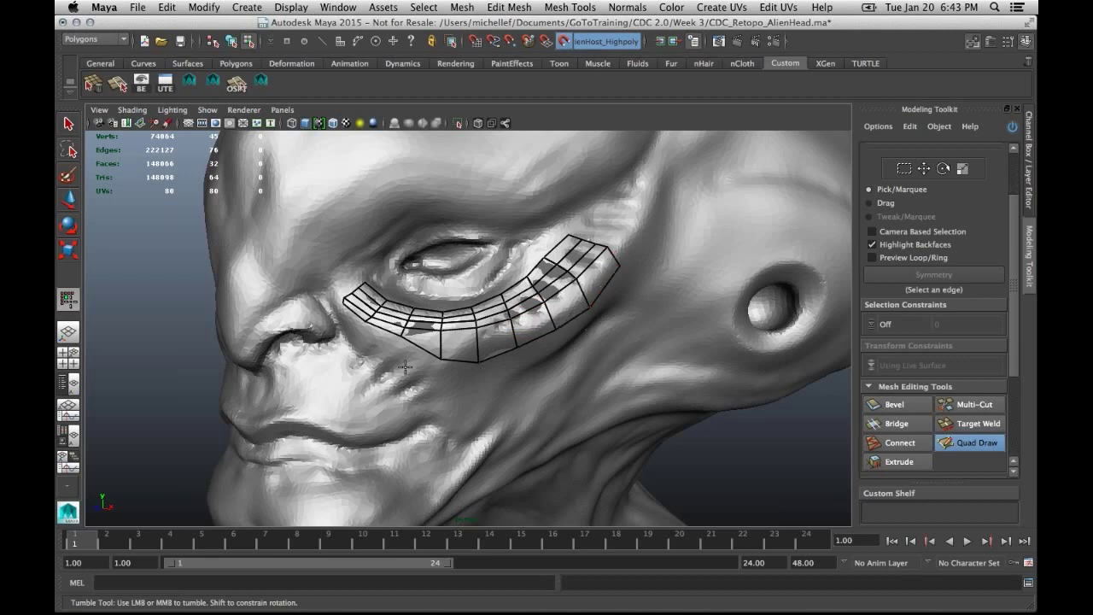
mouse_move(405, 355)
left_mouse_down()
mouse_move(347, 328)
mouse_move(357, 318)
mouse_move(420, 325)
left_mouse_up()
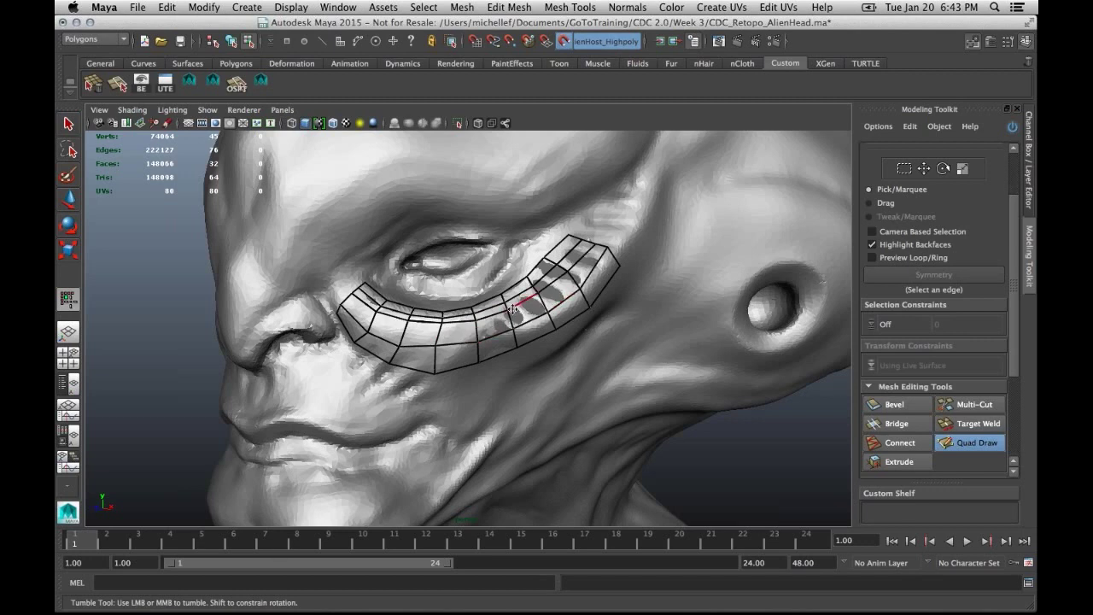
mouse_move(419, 345)
left_mouse_down("shift")
mouse_move(377, 330)
mouse_move(416, 340)
mouse_move(442, 322)
left_mouse_up("shift")
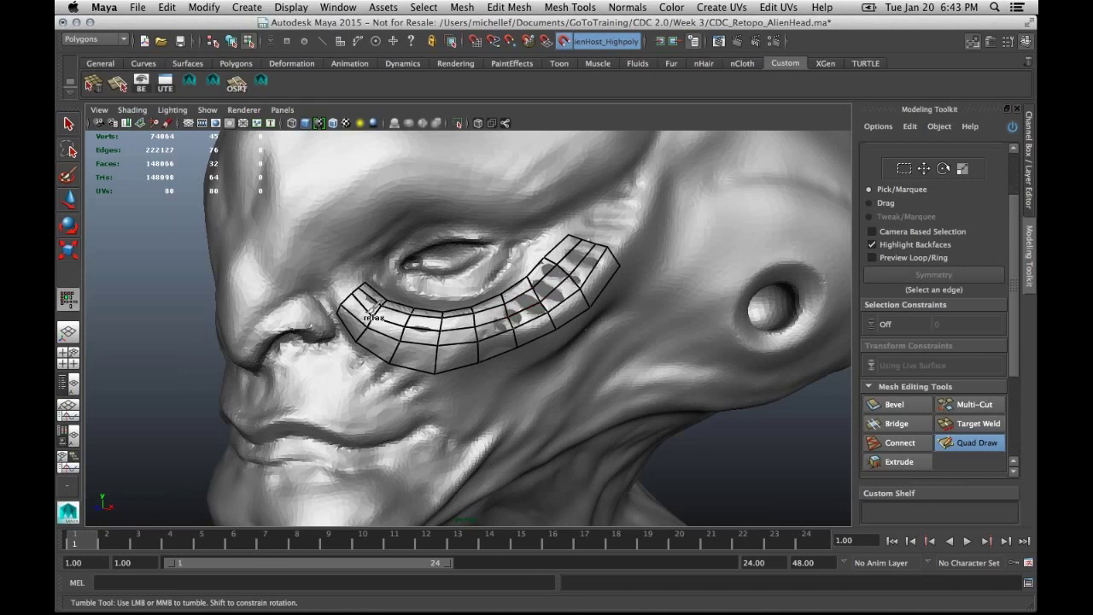
left_click_drag(372, 329, 513, 328, "shift")
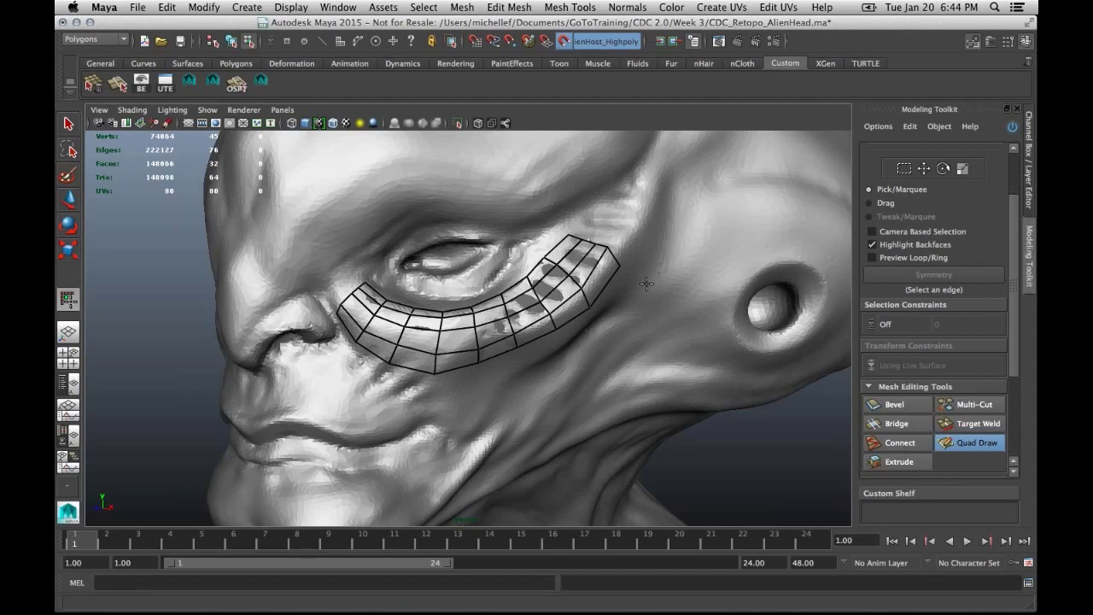
Undo the stray point near the nose and extrude the strip's inner border edge toward it
scroll(659, 279, "up", 5)
scroll(501, 317, "down", 4)
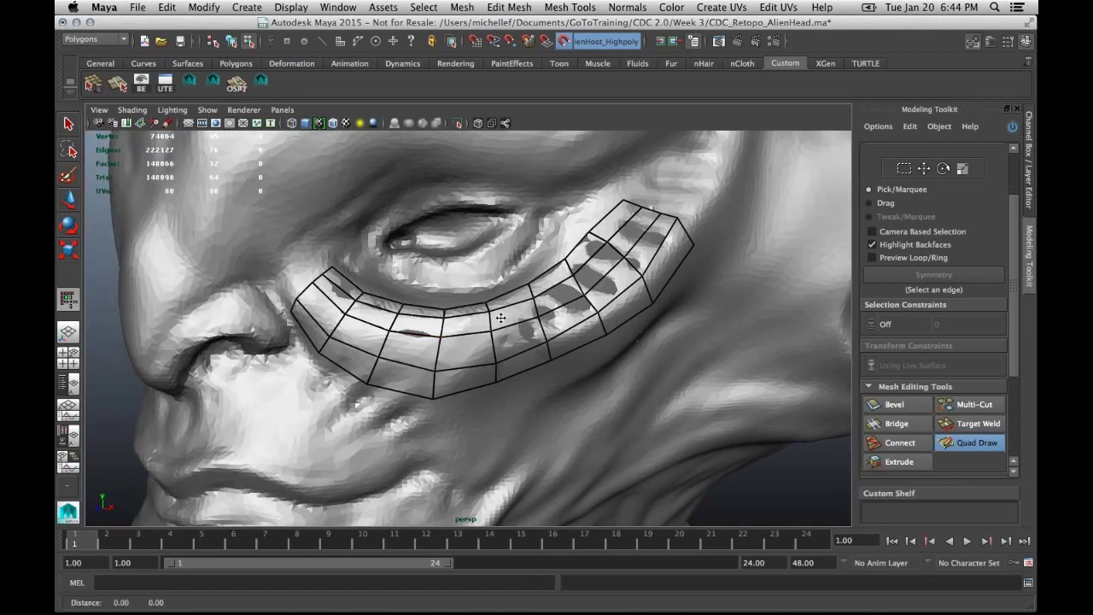
scroll(502, 318, "up", 6)
scroll(504, 316, "down", 6)
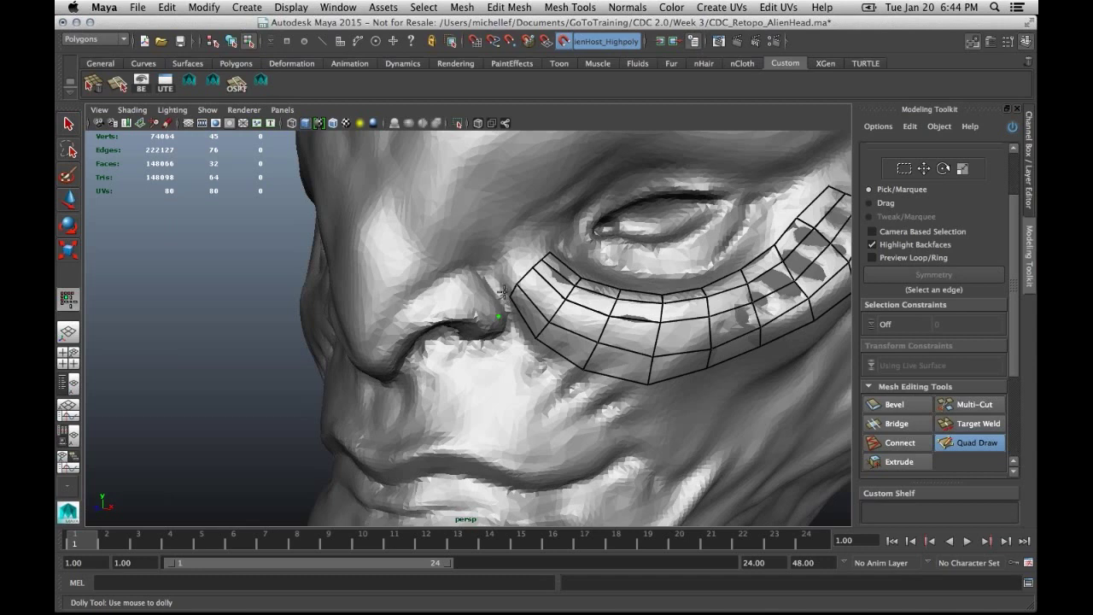
key("ctrl+z")
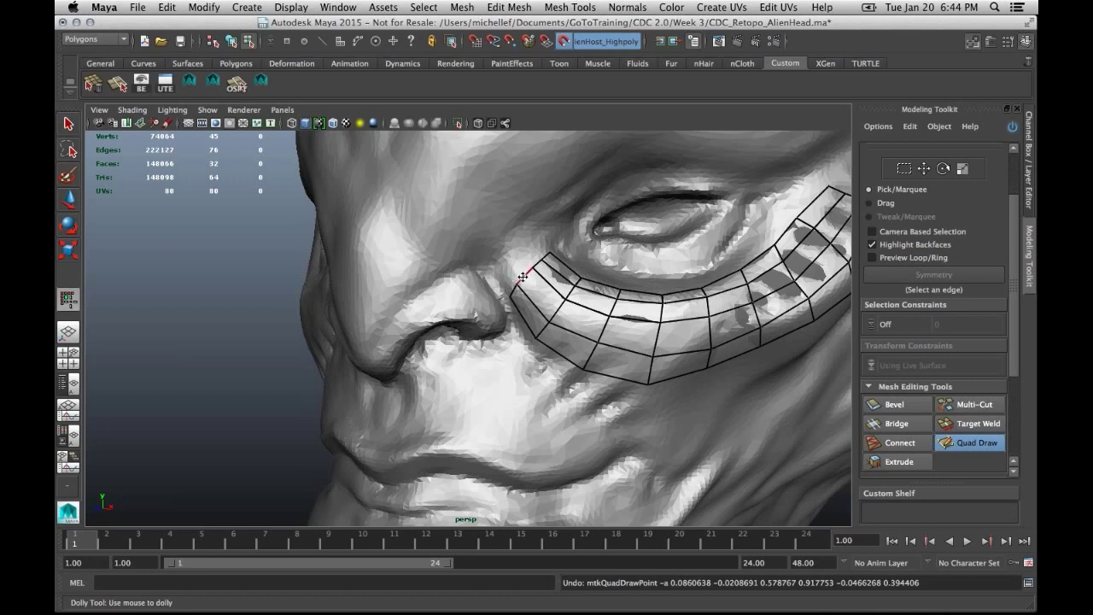
mouse_move(534, 256)
left_mouse_down()
mouse_move(505, 288)
mouse_move(497, 282)
left_mouse_up()
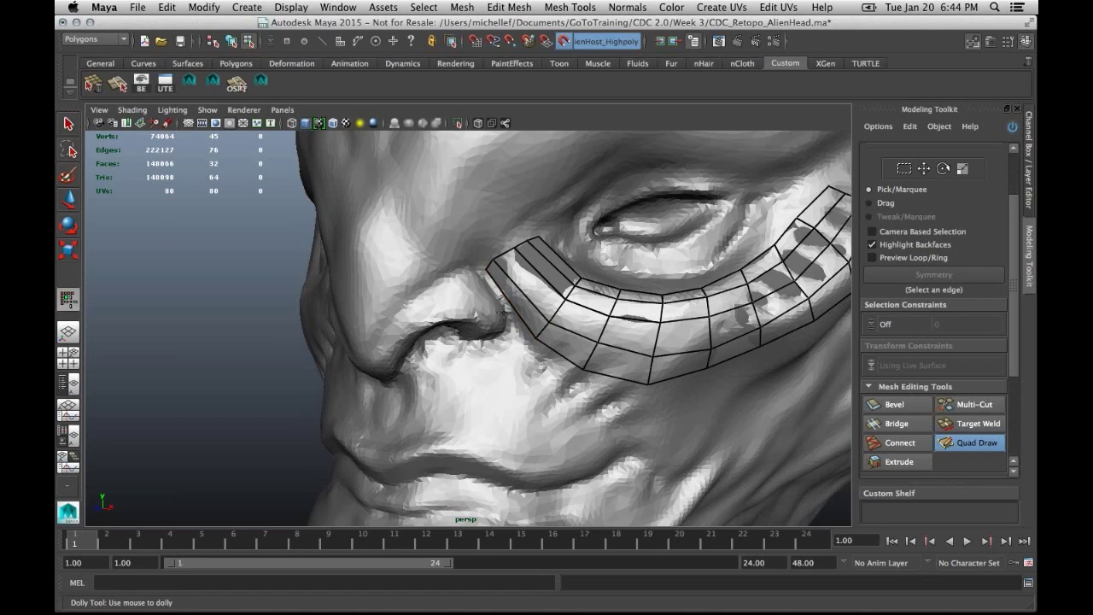
key("ctrl")
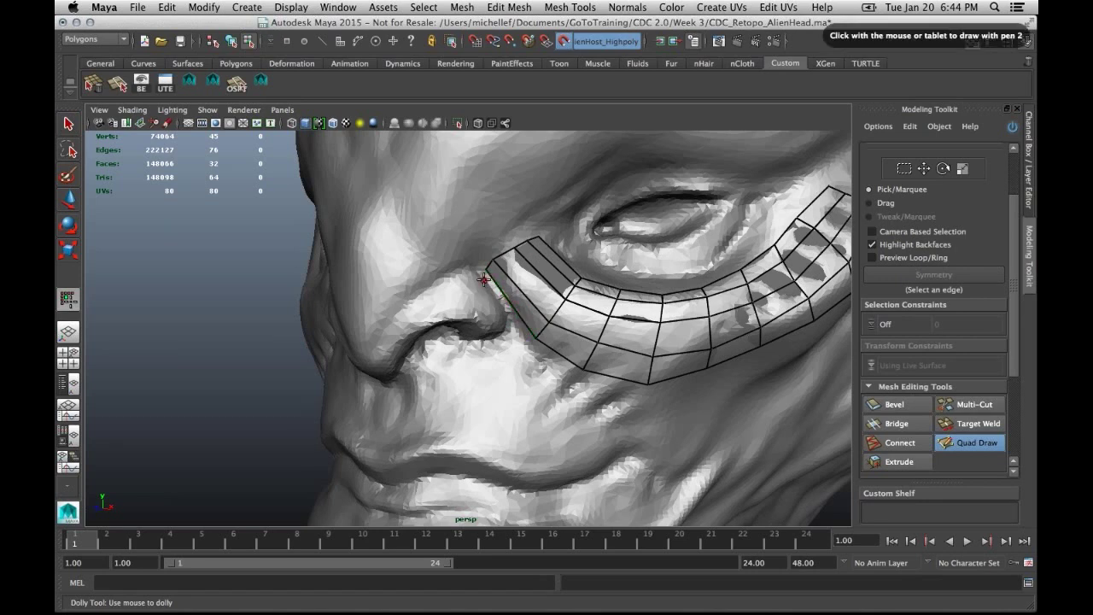
mouse_move(484, 273)
left_mouse_down()
mouse_move(508, 307)
mouse_move(503, 353)
left_mouse_up()
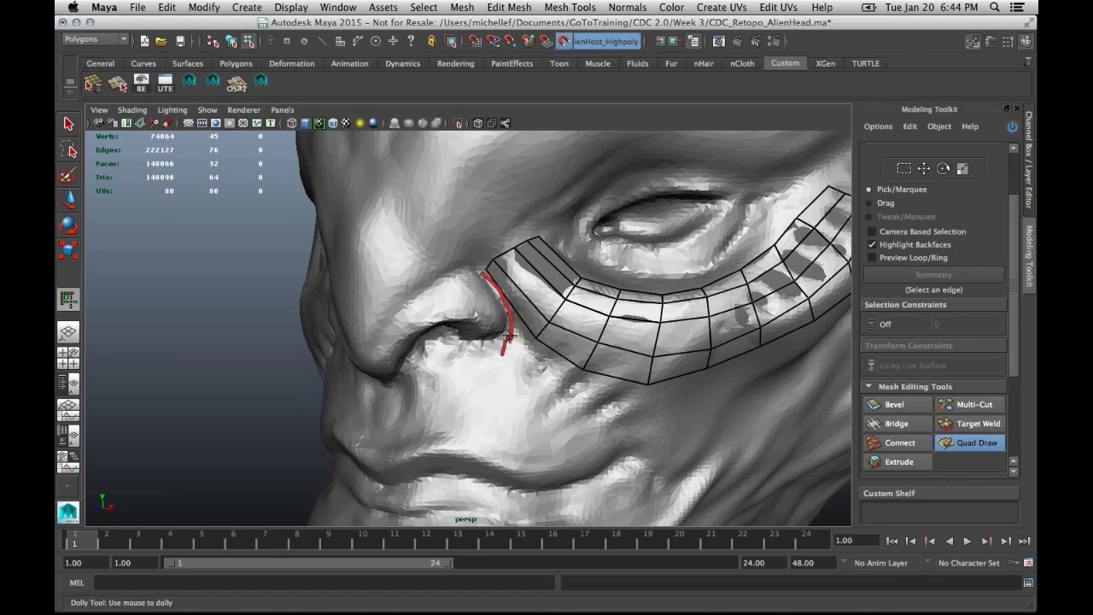
mouse_move(477, 270)
left_mouse_down()
mouse_move(413, 305)
mouse_move(453, 277)
left_mouse_up()
mouse_move(485, 273)
left_mouse_down()
mouse_move(530, 314)
mouse_move(503, 291)
left_mouse_up()
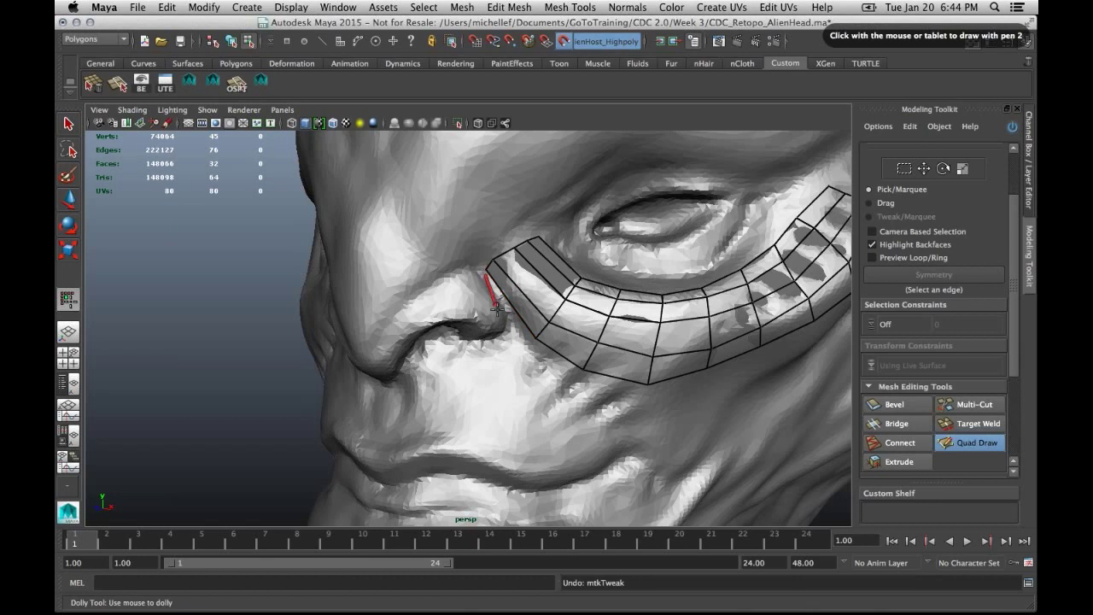
mouse_move(509, 340)
left_mouse_down()
mouse_move(535, 338)
mouse_move(523, 350)
mouse_move(566, 369)
mouse_move(520, 360)
mouse_move(572, 392)
mouse_move(602, 389)
left_mouse_up()
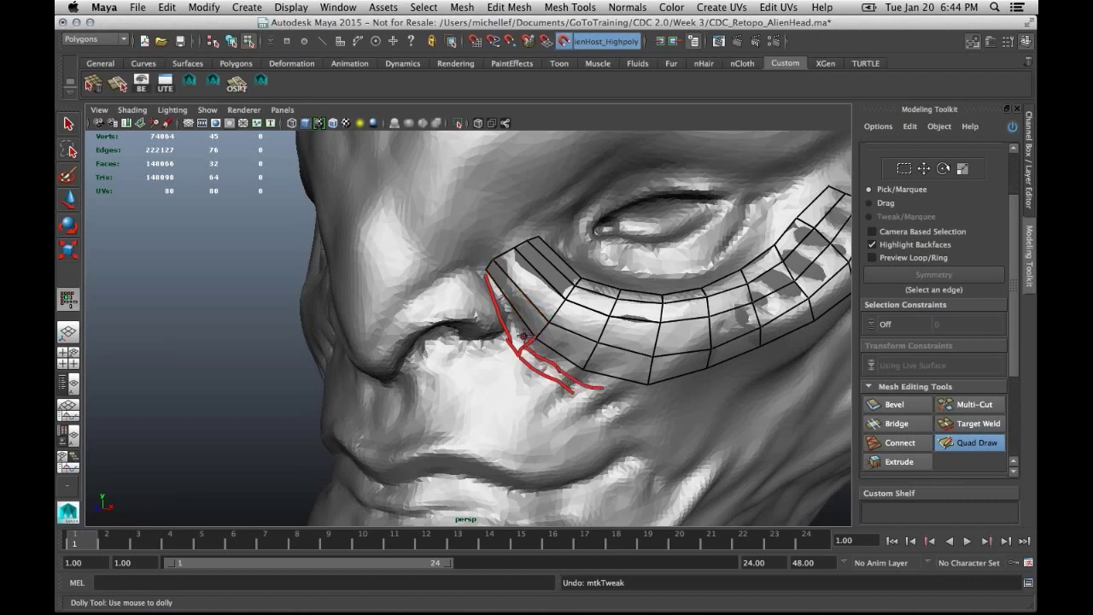
mouse_move(509, 338)
left_mouse_down()
mouse_move(565, 263)
mouse_move(502, 296)
mouse_move(507, 315)
mouse_move(485, 273)
mouse_move(543, 370)
left_mouse_up()
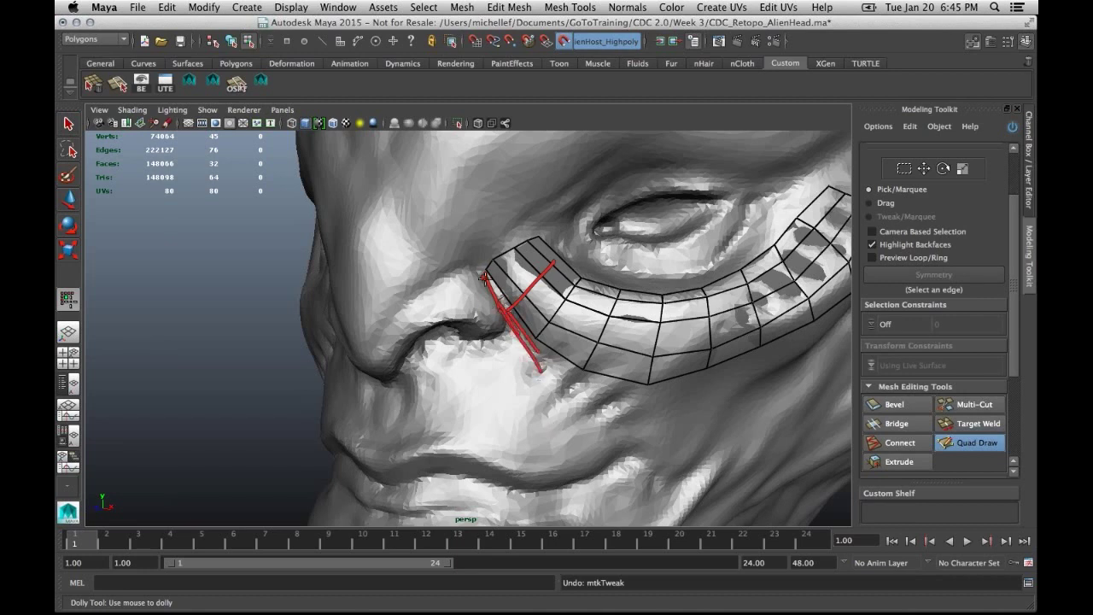
key("Escape")
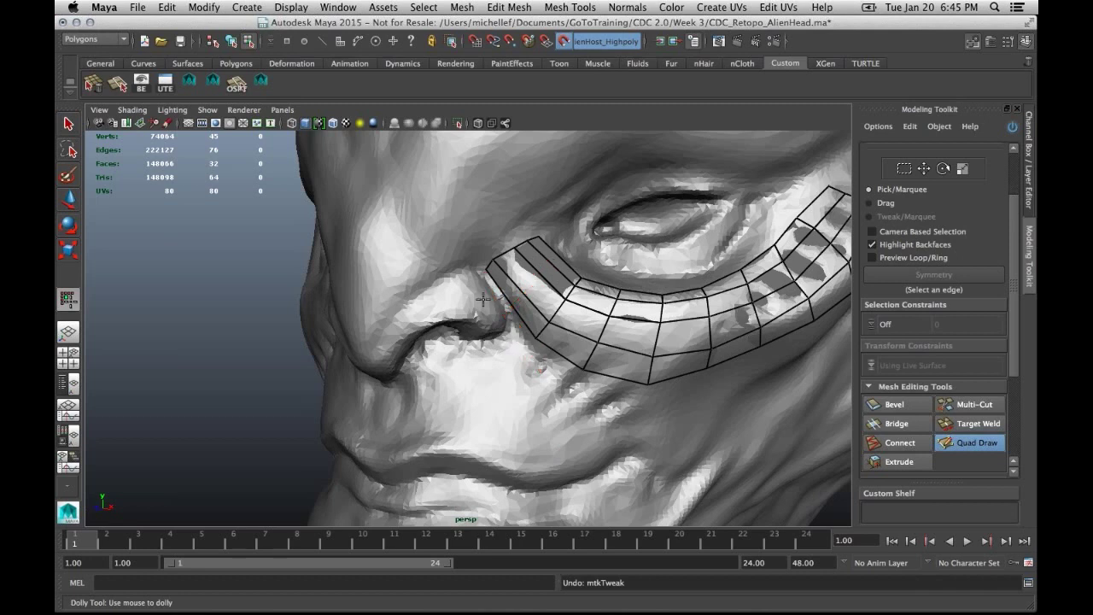
Drag the strip's inner border edge up toward the nose and relax the eye-strip quads
mouse_move(530, 321)
left_mouse_down()
mouse_move(570, 284)
mouse_move(566, 267)
left_mouse_up()
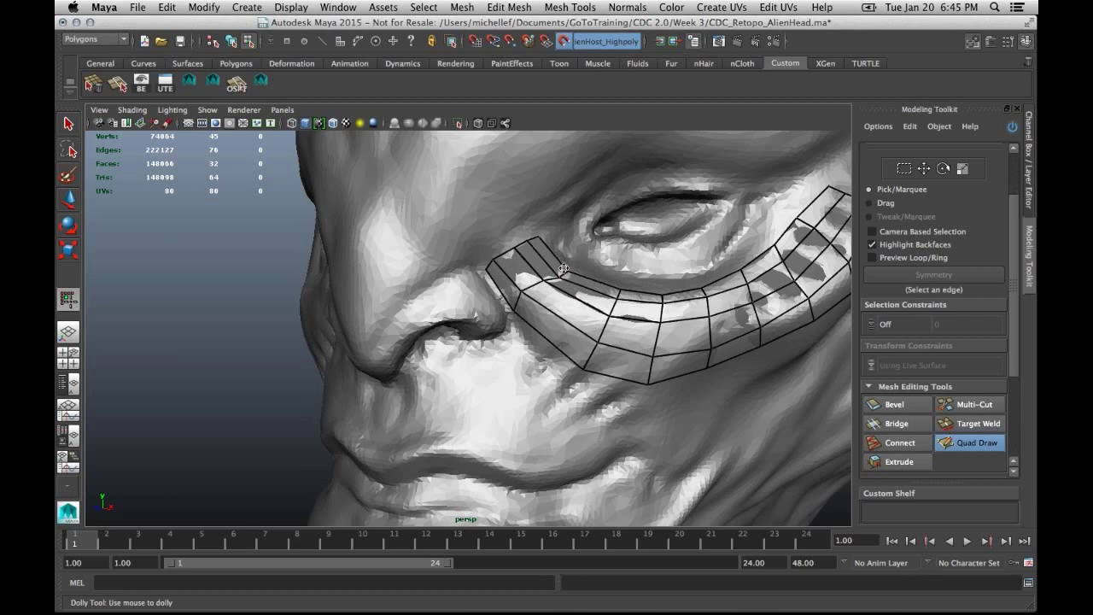
mouse_move(567, 284)
left_mouse_down("shift")
mouse_move(620, 288)
mouse_move(621, 313)
mouse_move(613, 301)
mouse_move(599, 320)
mouse_move(614, 296)
mouse_move(590, 318)
mouse_move(554, 312)
mouse_move(555, 275)
mouse_move(540, 284)
mouse_move(567, 272)
left_mouse_up("shift")
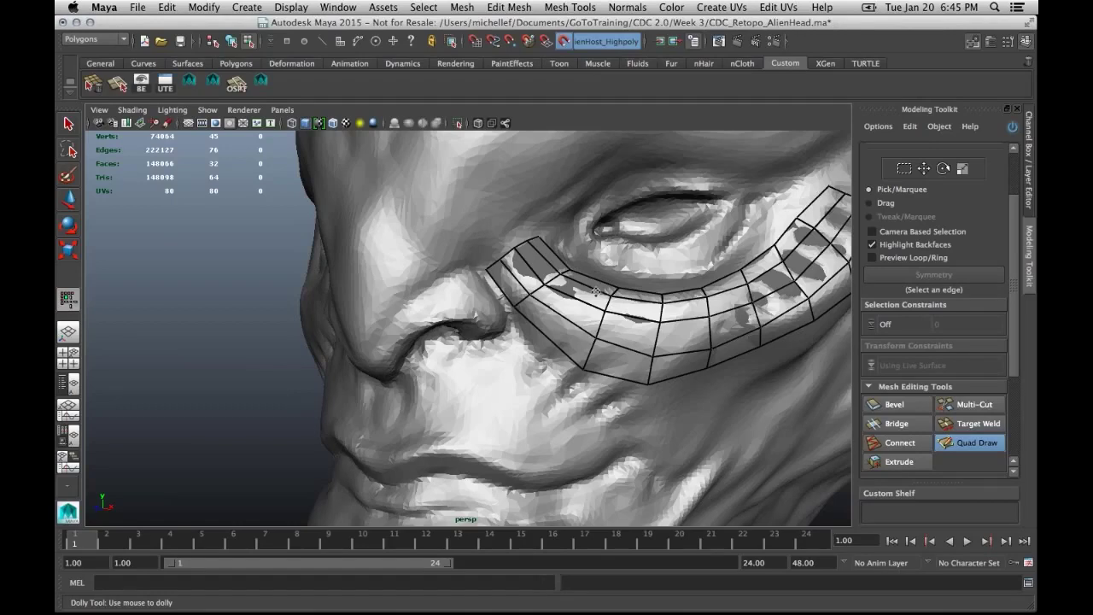
mouse_move(596, 292)
left_mouse_down("shift")
mouse_move(658, 306)
mouse_move(719, 345)
mouse_move(768, 329)
mouse_move(602, 354)
mouse_move(560, 340)
mouse_move(595, 349)
left_mouse_up("shift")
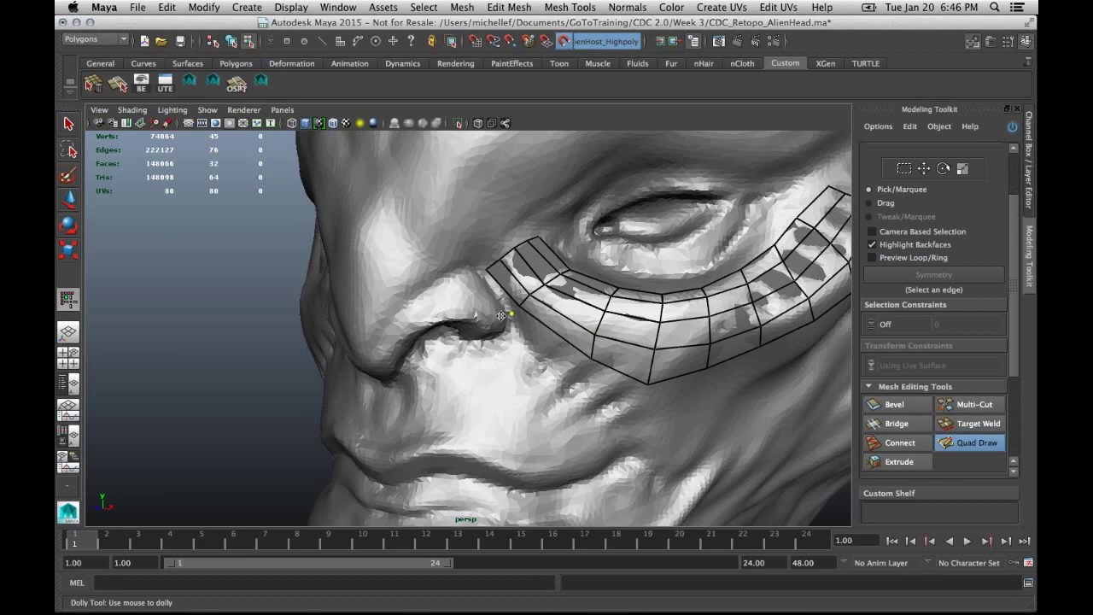
key("shift")
left_click(587, 376)
left_click(624, 388, "shift")
left_click(525, 321, "shift")
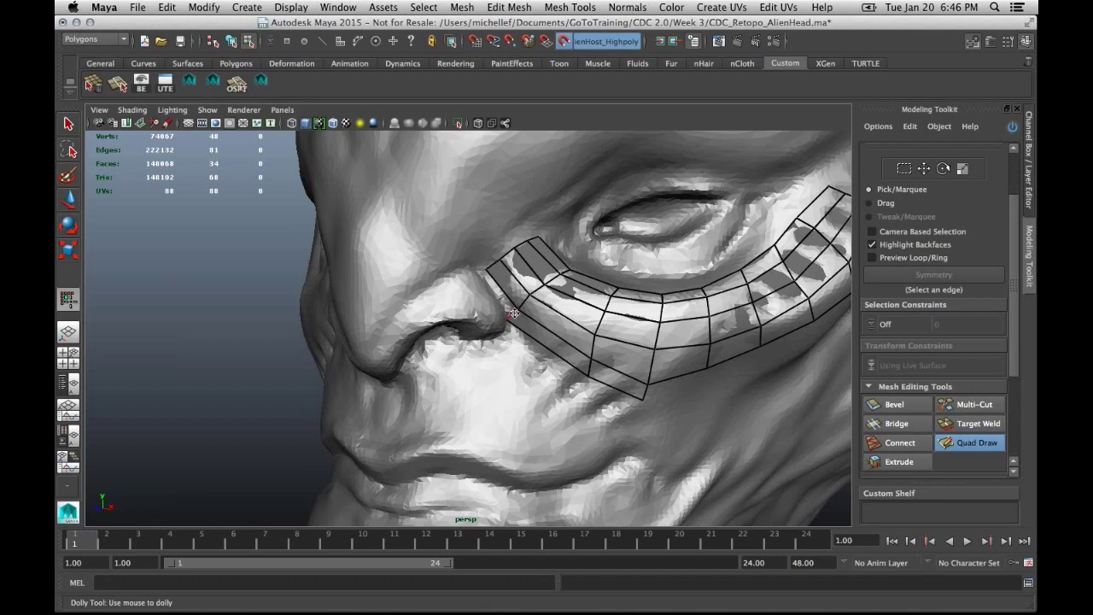
key("ctrl+z")
key("ctrl+z")
key("ctrl+z")
key("ctrl+z")
key("ctrl+z")
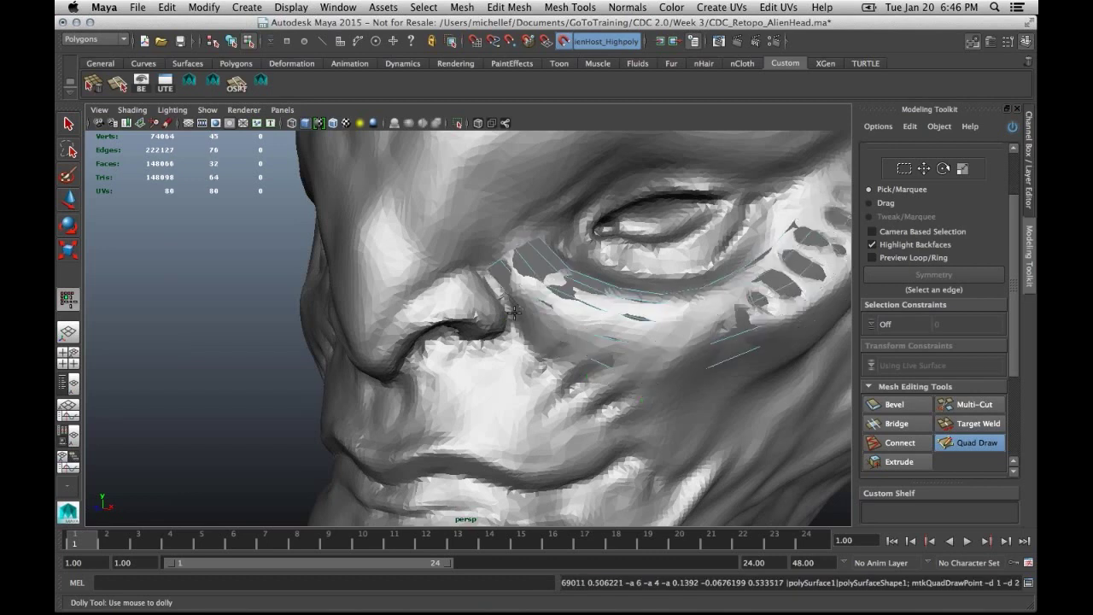
key("ctrl+z")
key("ctrl+z")
key("ctrl+z")
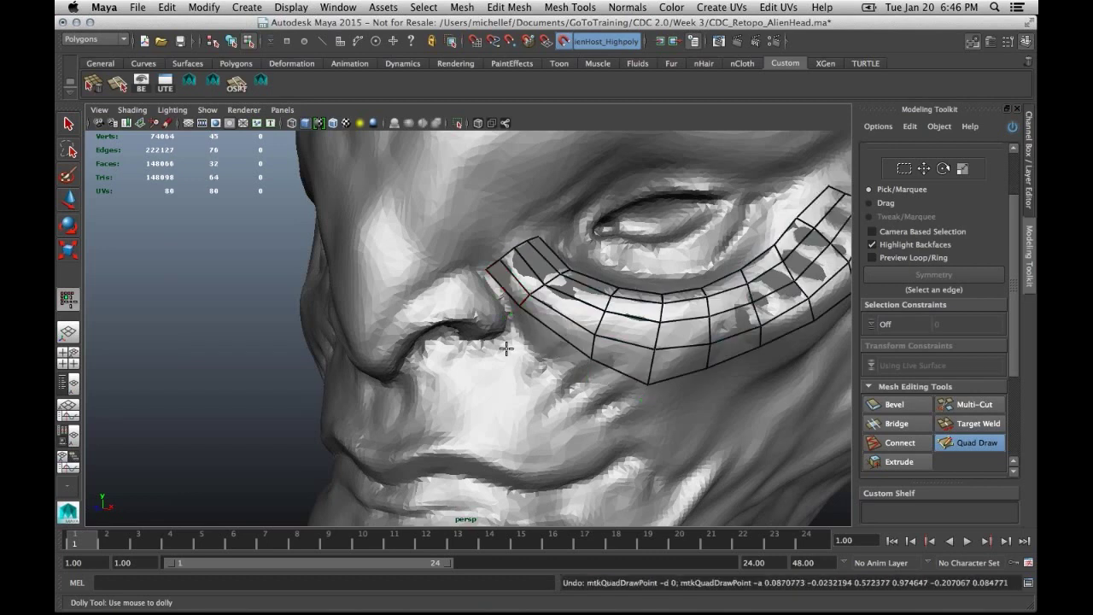
scroll(525, 314, "up", 6)
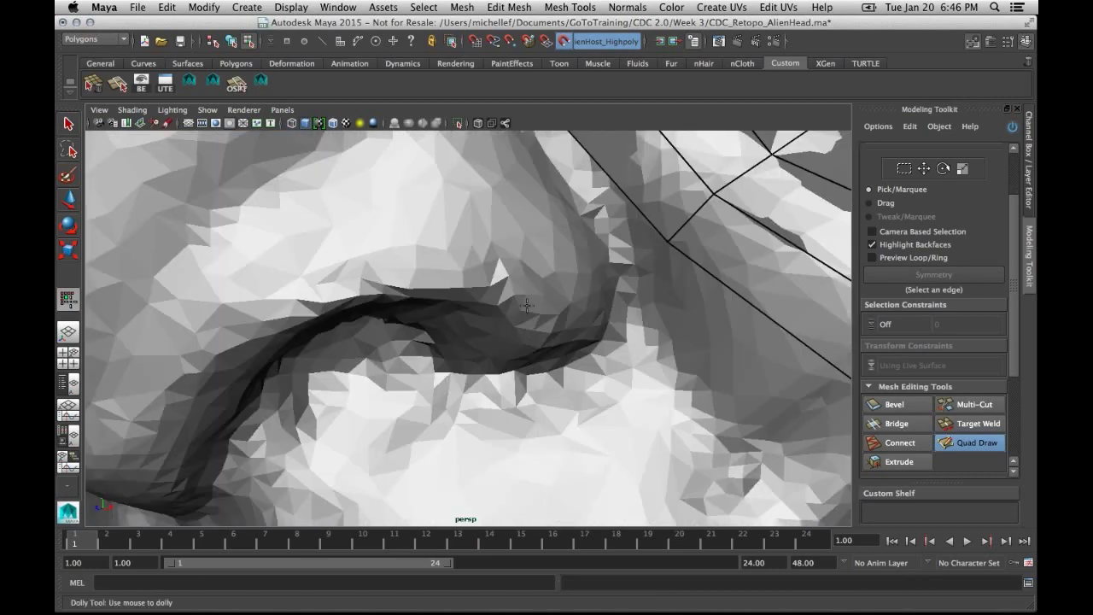
scroll(526, 308, "up", 2)
middle_click_drag(527, 308, 409, 376, "alt")
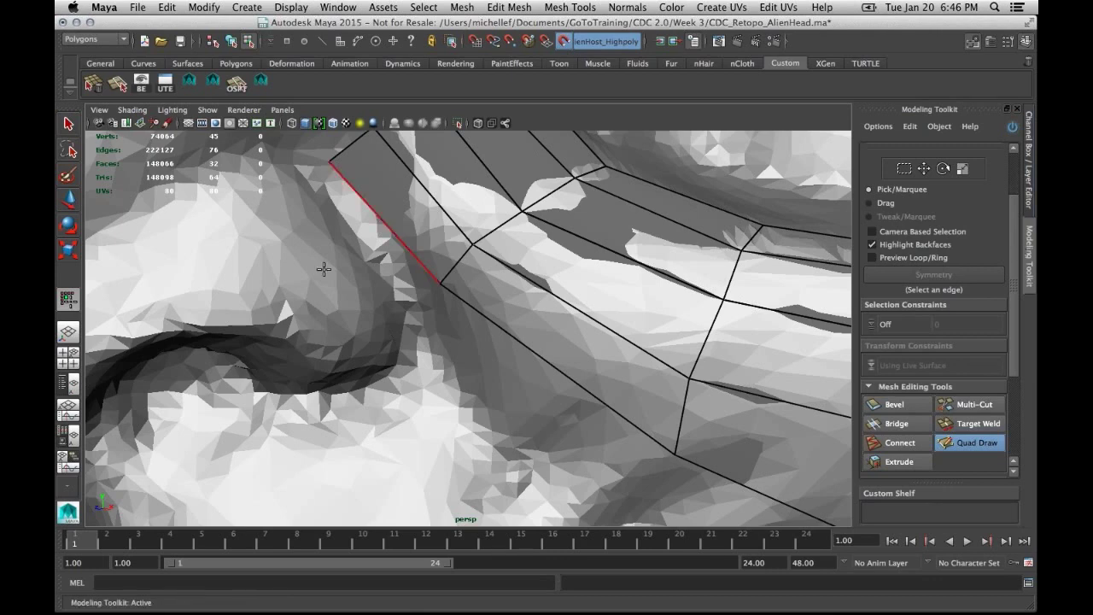
mouse_move(231, 602)
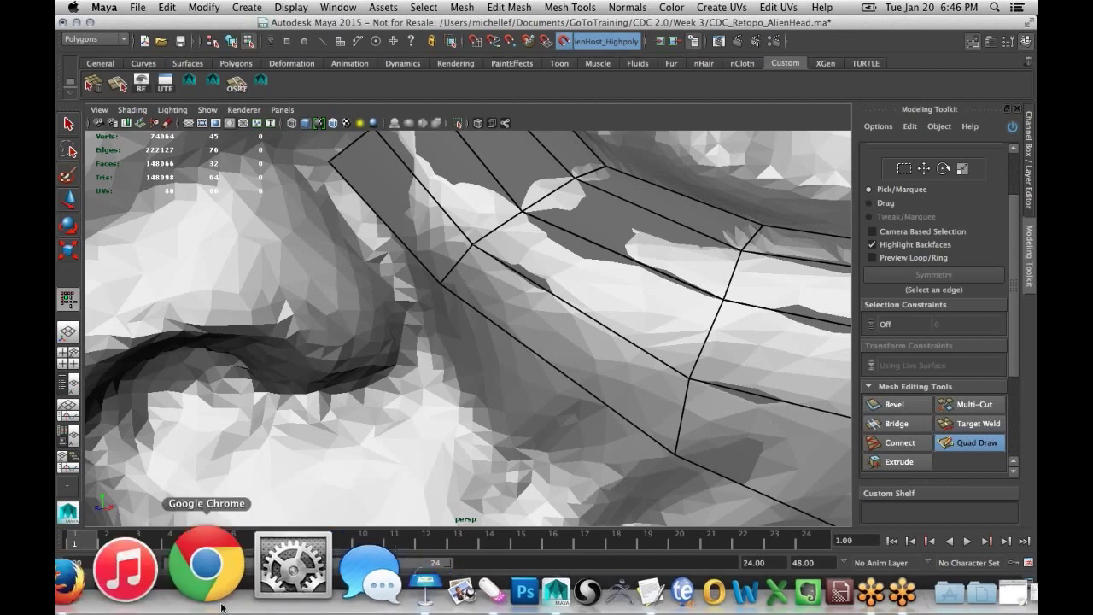
left_click(160, 570)
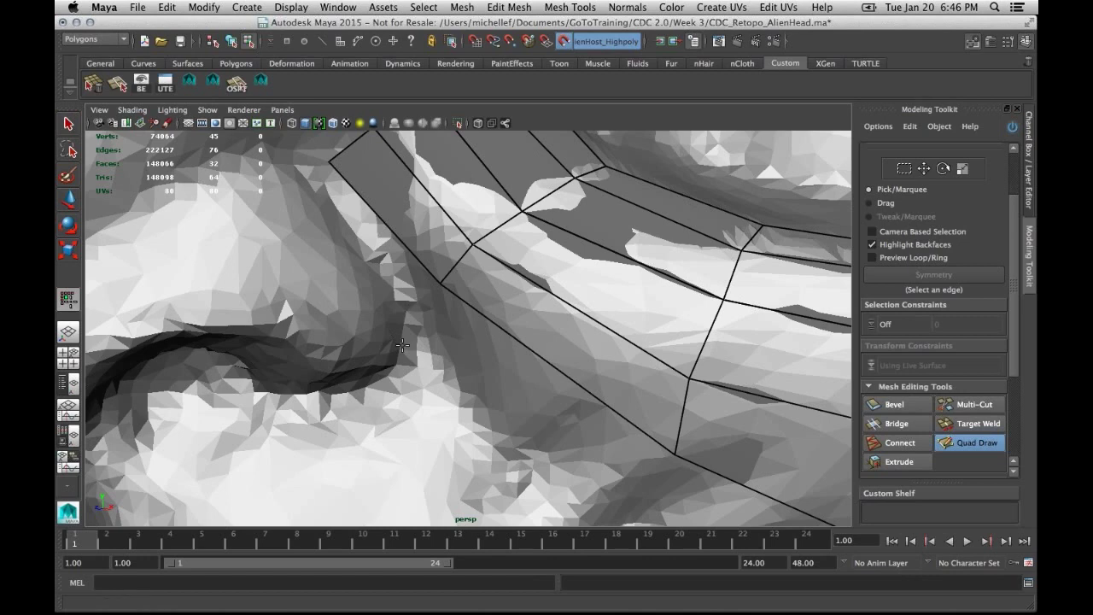
scroll(403, 345, "down", 10)
left_click_drag(304, 399, 353, 383, "alt")
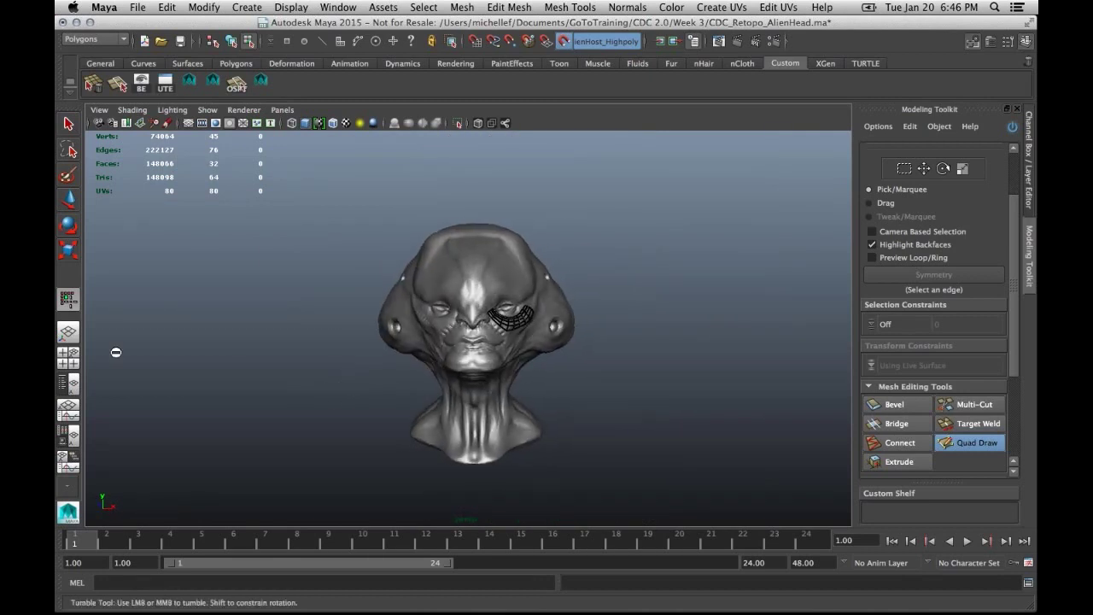
left_click(75, 354)
scroll(364, 462, "up", 5)
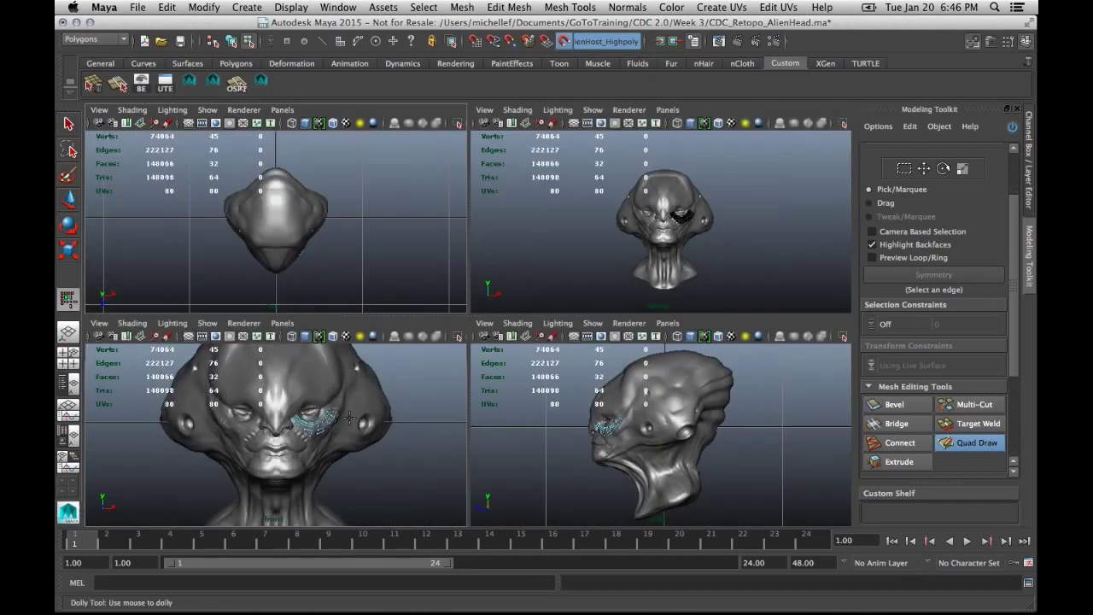
scroll(364, 462, "down", 5)
scroll(375, 441, "up", 6)
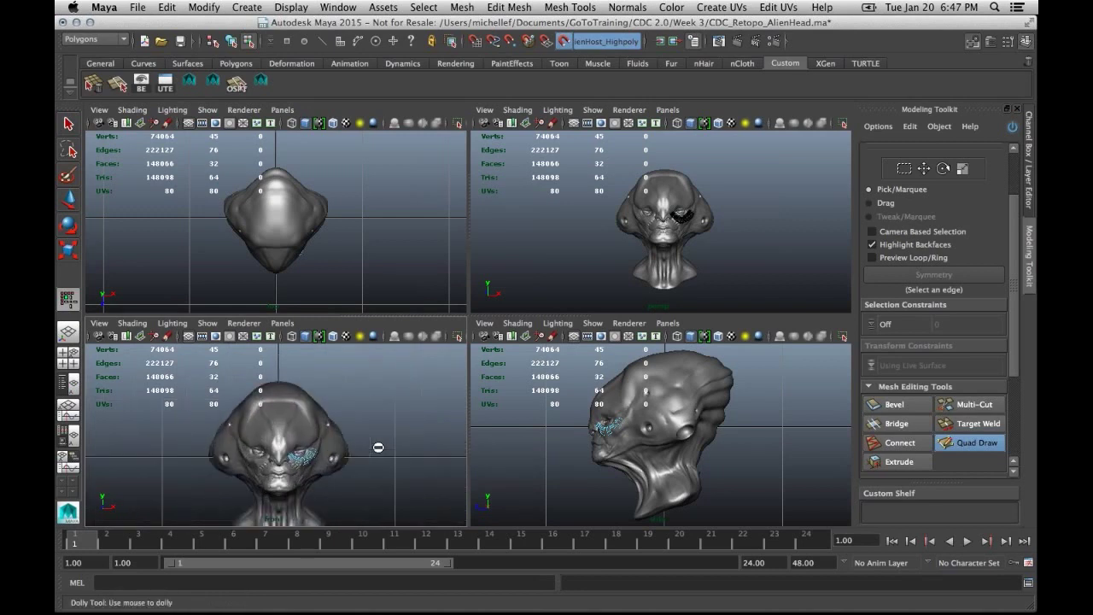
scroll(374, 443, "down", 4)
key("space")
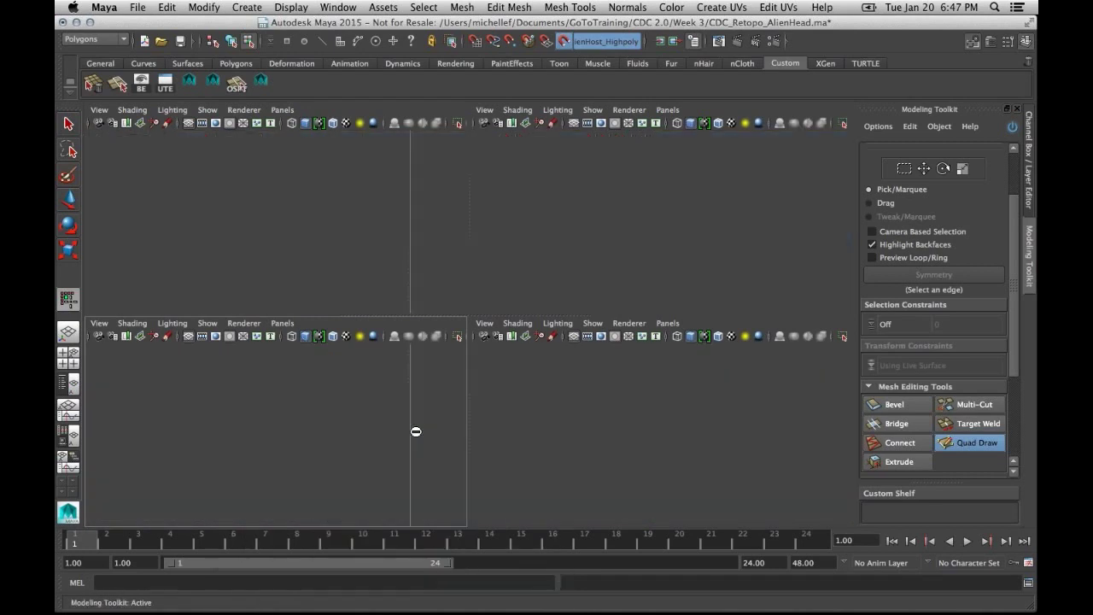
right_click_drag(534, 353, 619, 383, "alt")
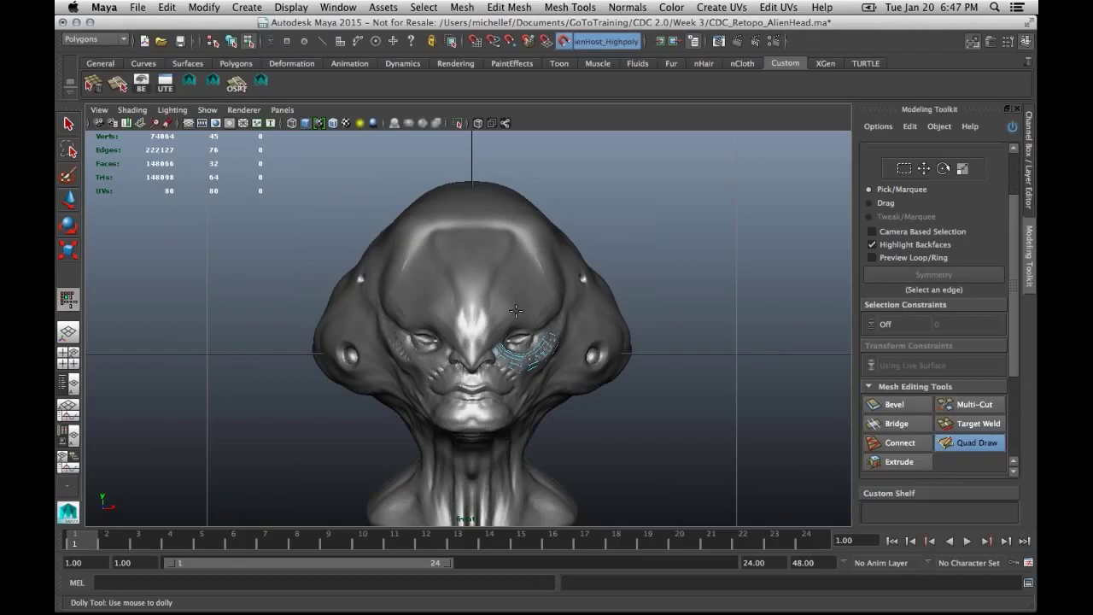
key("space")
key("space")
key("space")
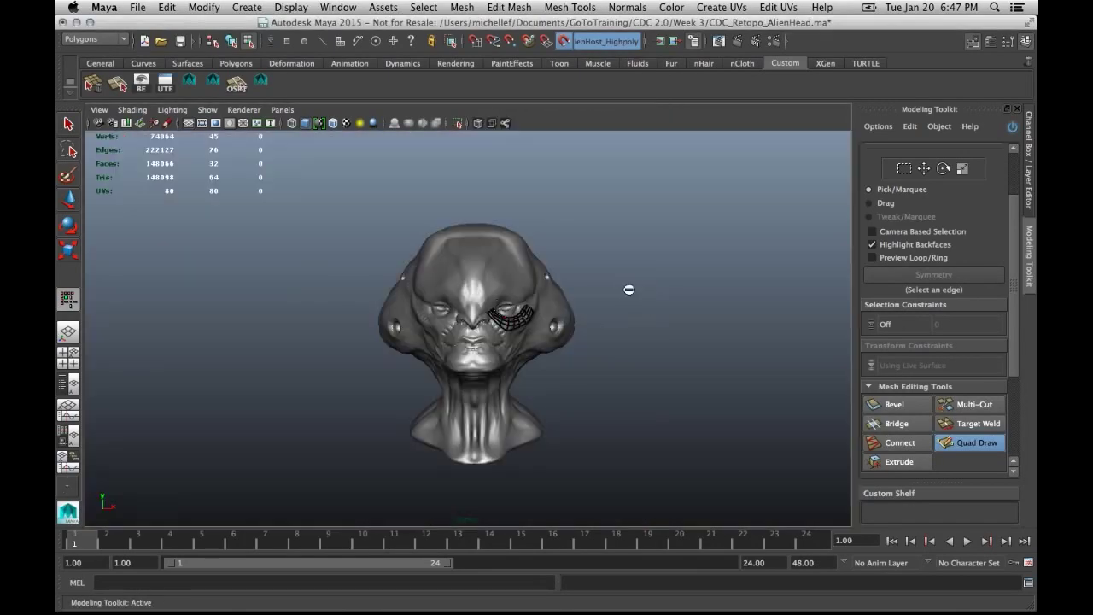
mouse_move(627, 313)
left_mouse_down("alt")
mouse_move(610, 315)
mouse_move(618, 319)
left_mouse_up("alt")
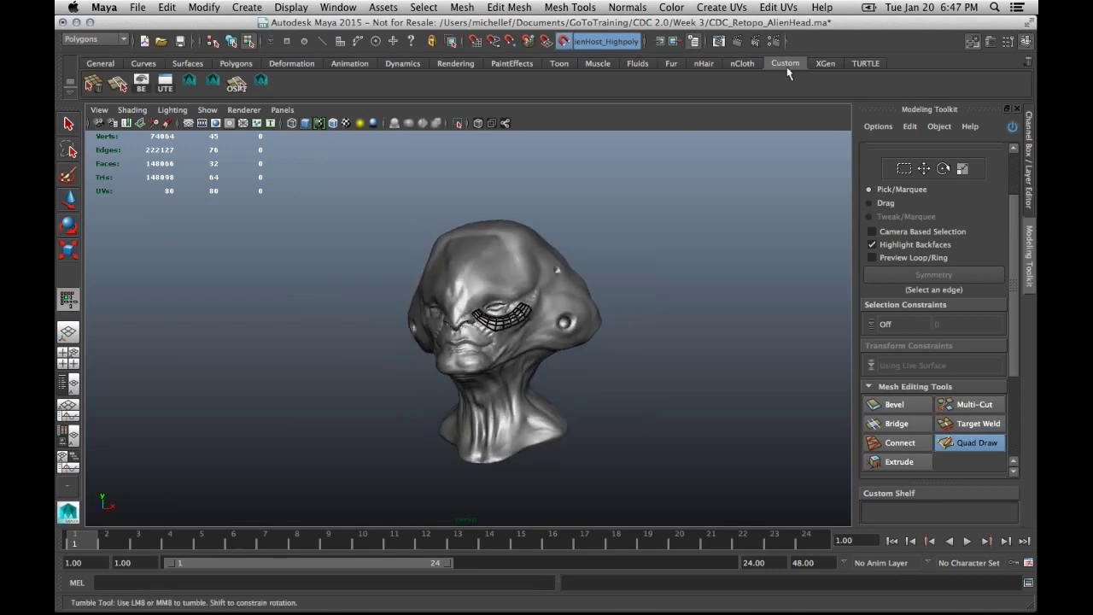
right_click_drag(710, 176, 632, 295, "alt")
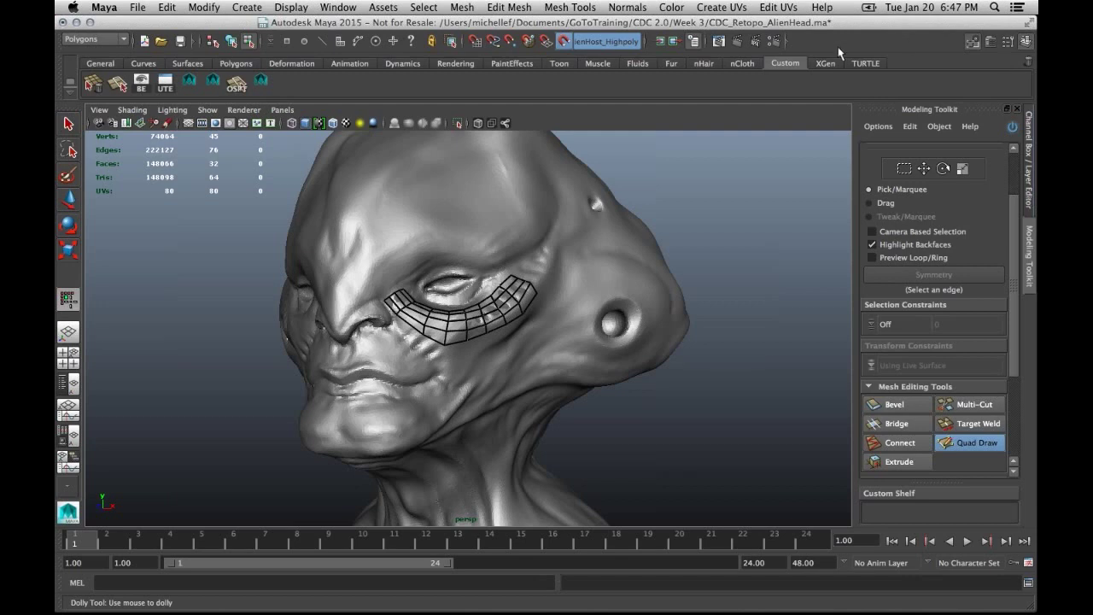
Fill three new quads at the strip's inner end beside the nose and relax their vertices
scroll(602, 233, "up", 10)
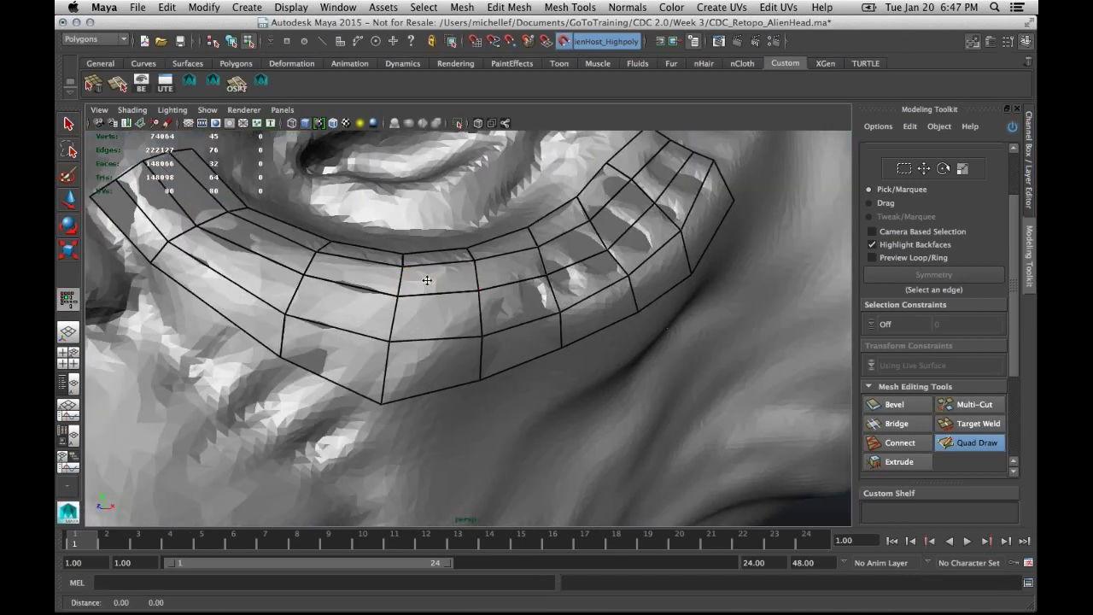
middle_click_drag(427, 280, 421, 254, "alt")
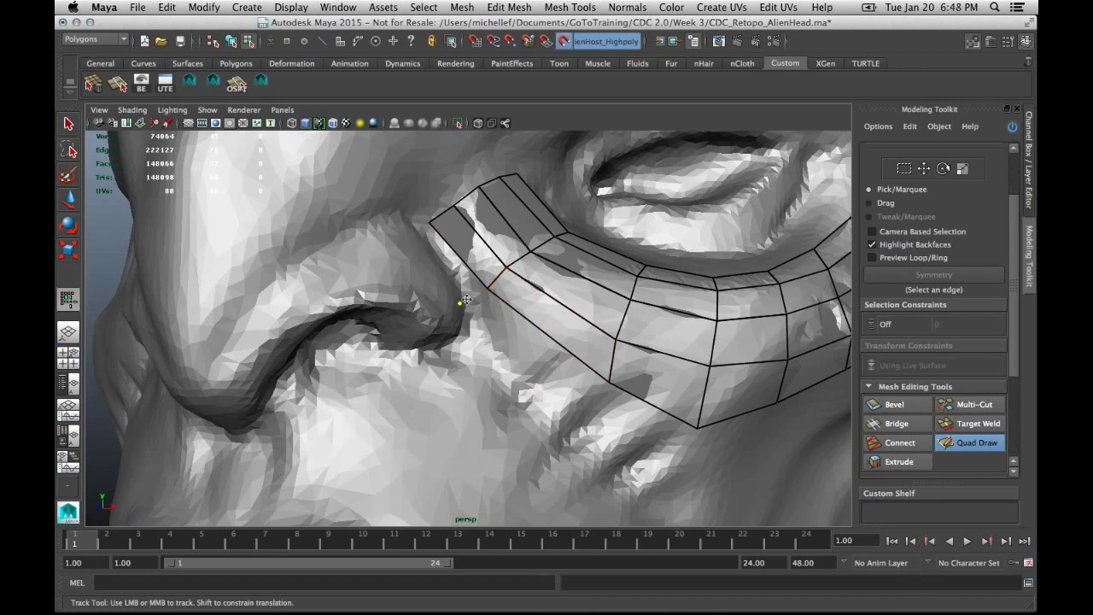
left_click(461, 273, "shift")
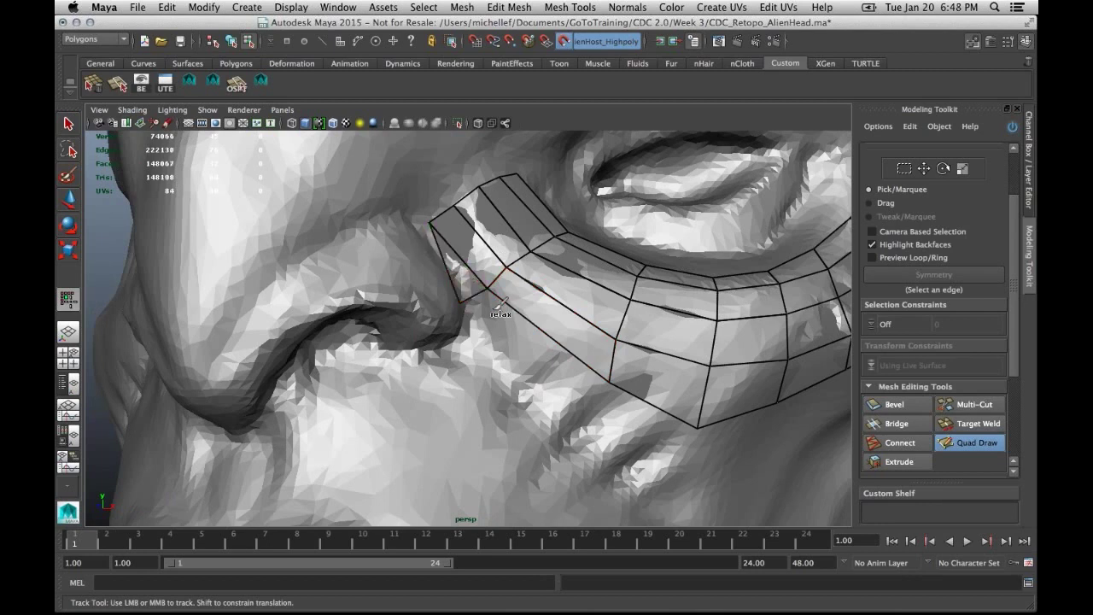
left_click(555, 383, "shift")
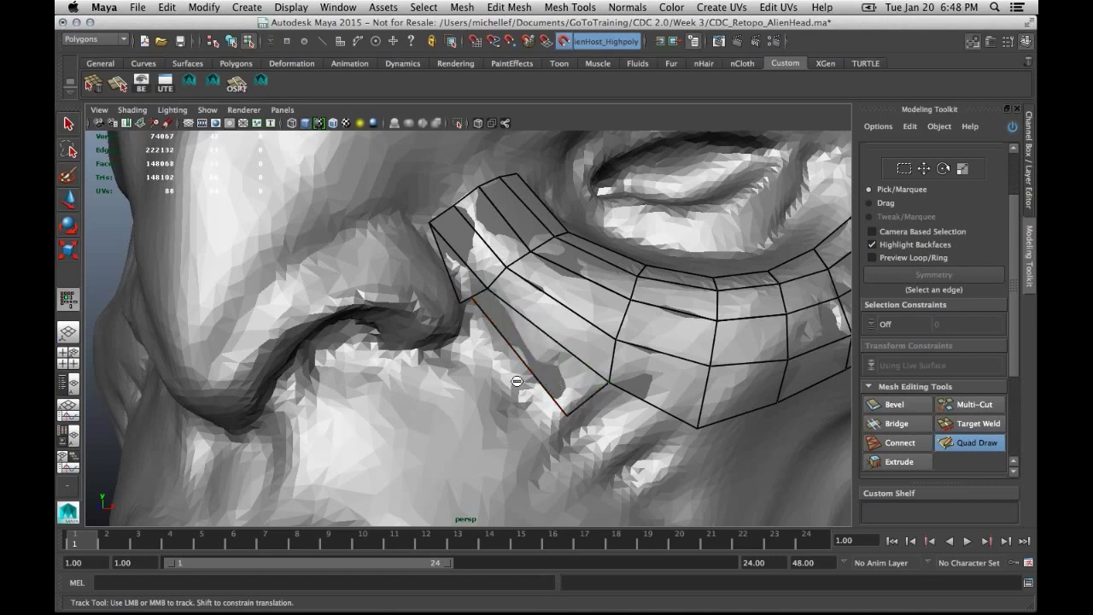
left_click(522, 378, "shift")
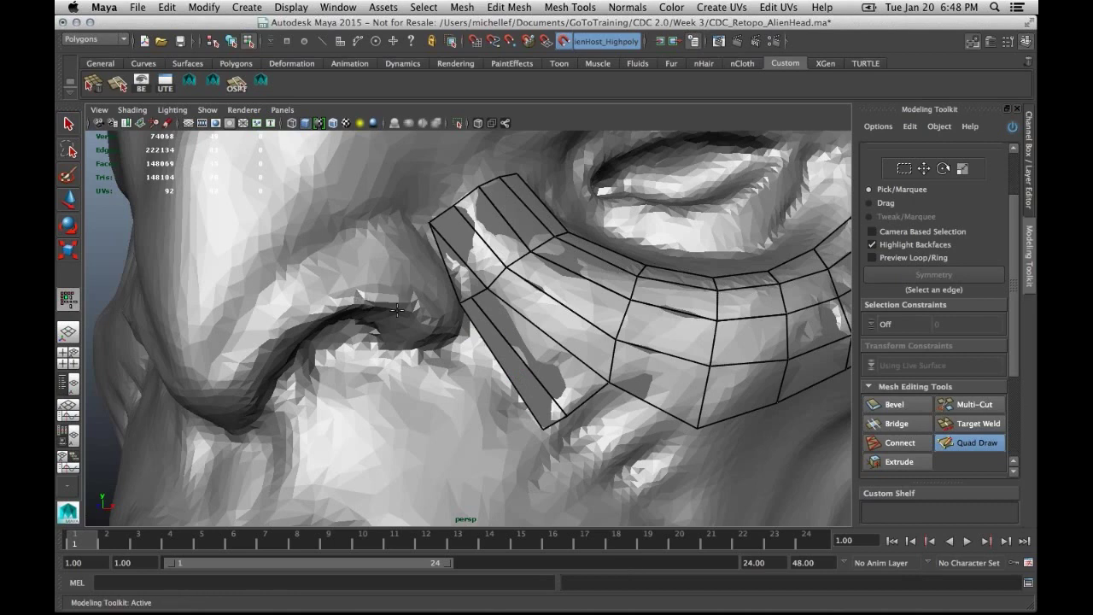
mouse_move(518, 398)
left_mouse_down("shift")
mouse_move(569, 413)
mouse_move(581, 393)
mouse_move(567, 403)
mouse_move(587, 398)
mouse_move(554, 424)
left_mouse_up("shift")
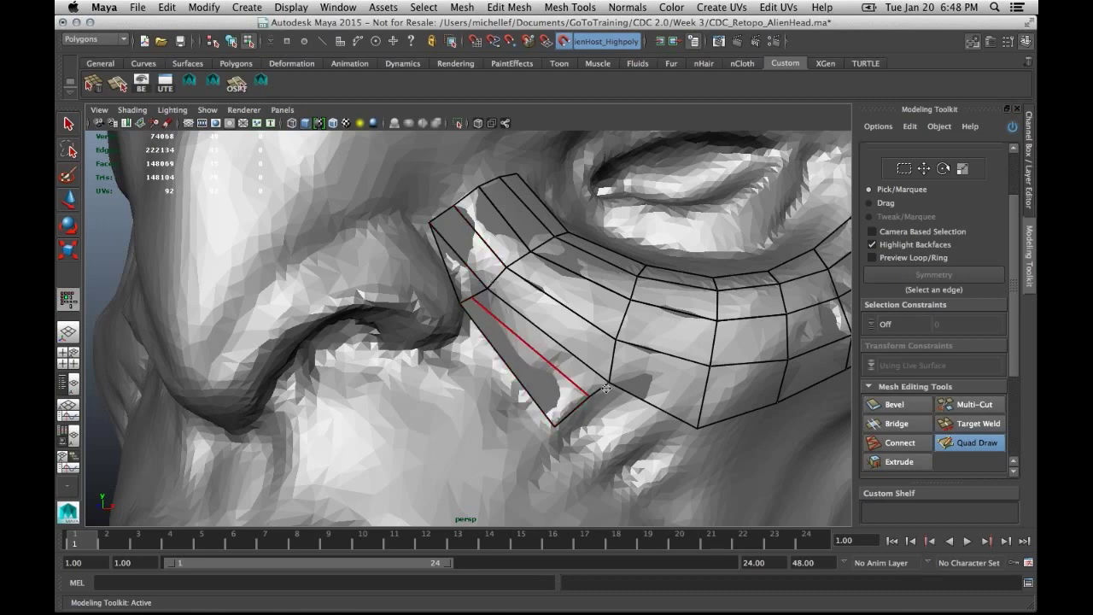
Pull a strip vertex up, undo a test edge loop, and merge a lower vertex into its corner
mouse_move(615, 341)
left_mouse_down()
mouse_move(560, 293)
mouse_move(596, 285)
left_mouse_up()
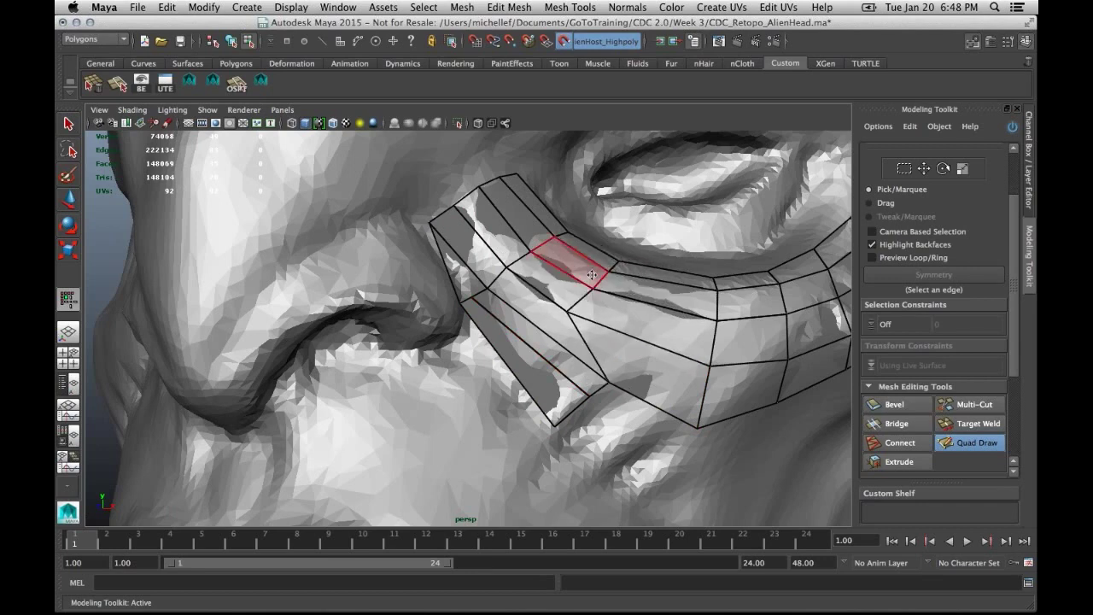
left_click(586, 351, "ctrl")
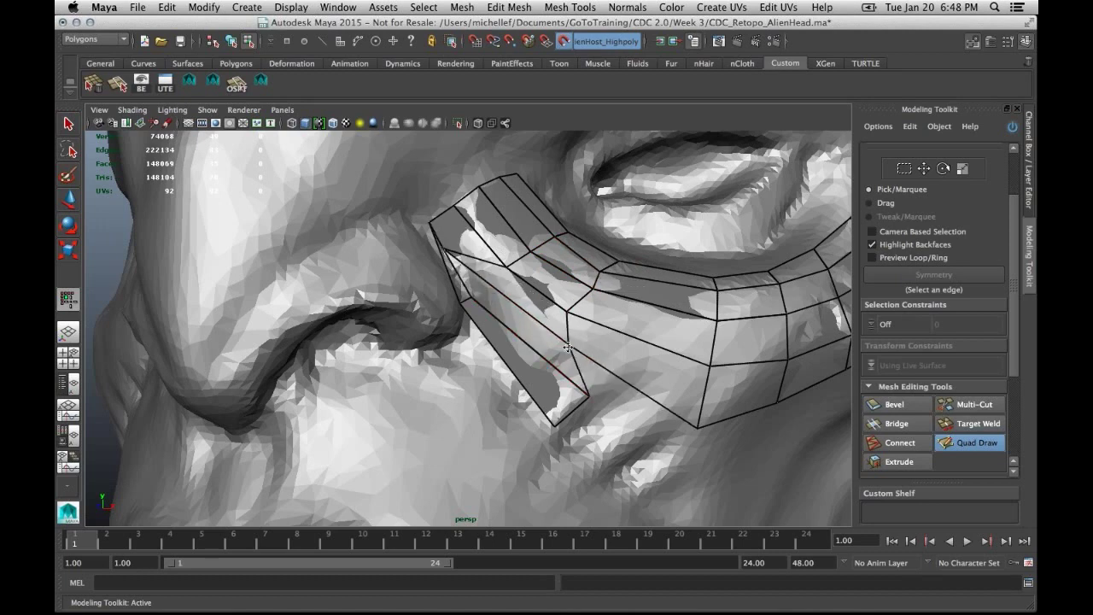
key("ctrl+z")
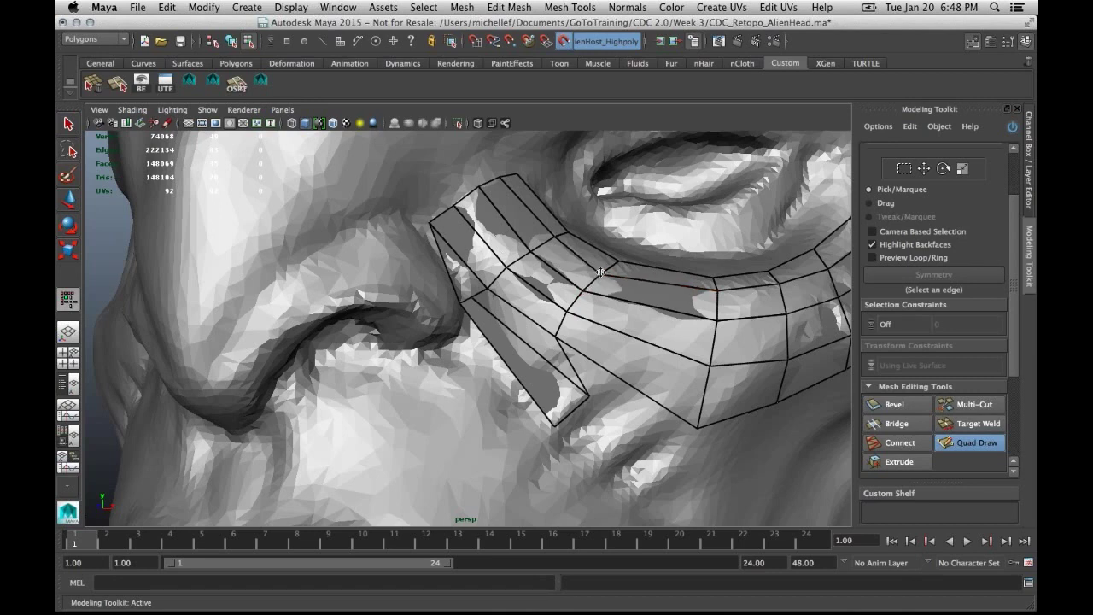
mouse_move(587, 394)
left_mouse_down()
mouse_move(555, 424)
mouse_move(546, 395)
mouse_move(556, 365)
mouse_move(545, 352)
mouse_move(556, 342)
mouse_move(523, 359)
mouse_move(552, 345)
mouse_move(182, 215)
left_mouse_up()
scroll(552, 344, "down", 4)
scroll(552, 344, "down", 3)
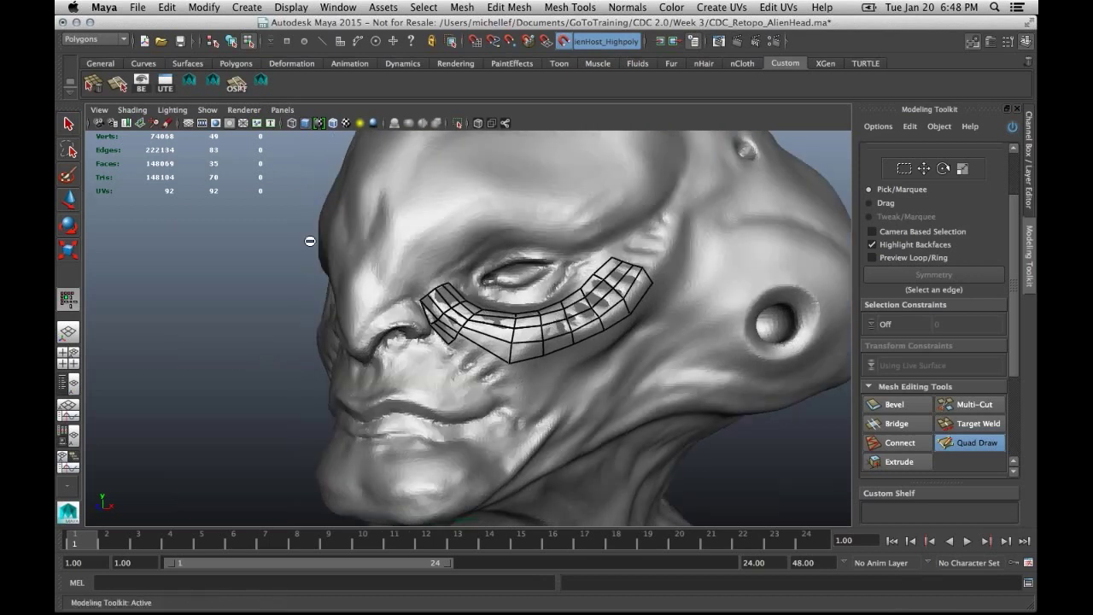
Reselect the eye-strip object from its component menu with the Modeling Toolkit switched off
right_click(449, 296)
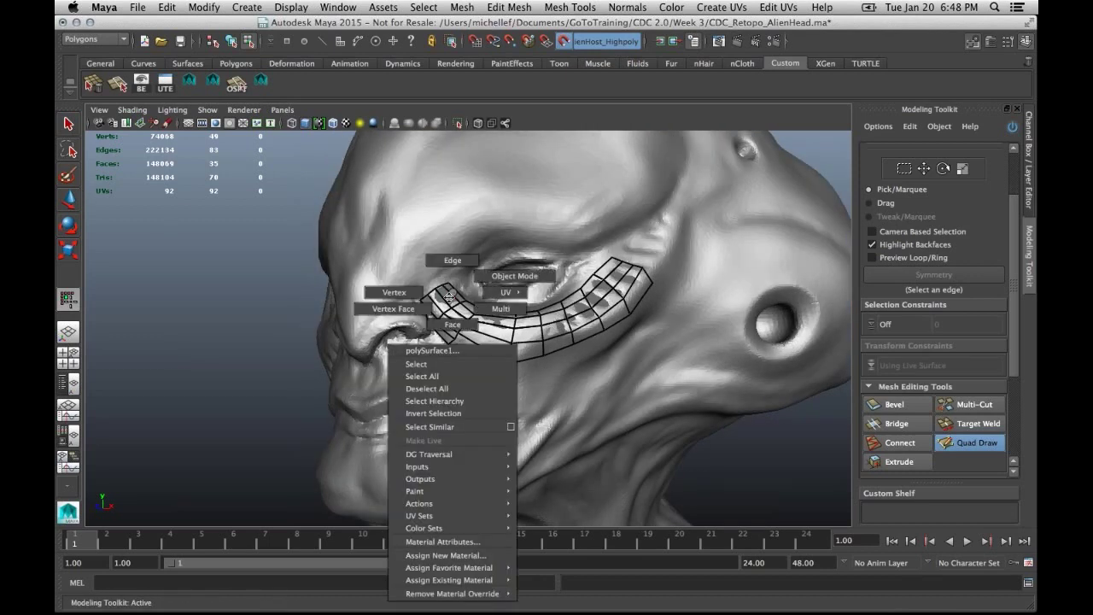
left_click(416, 363)
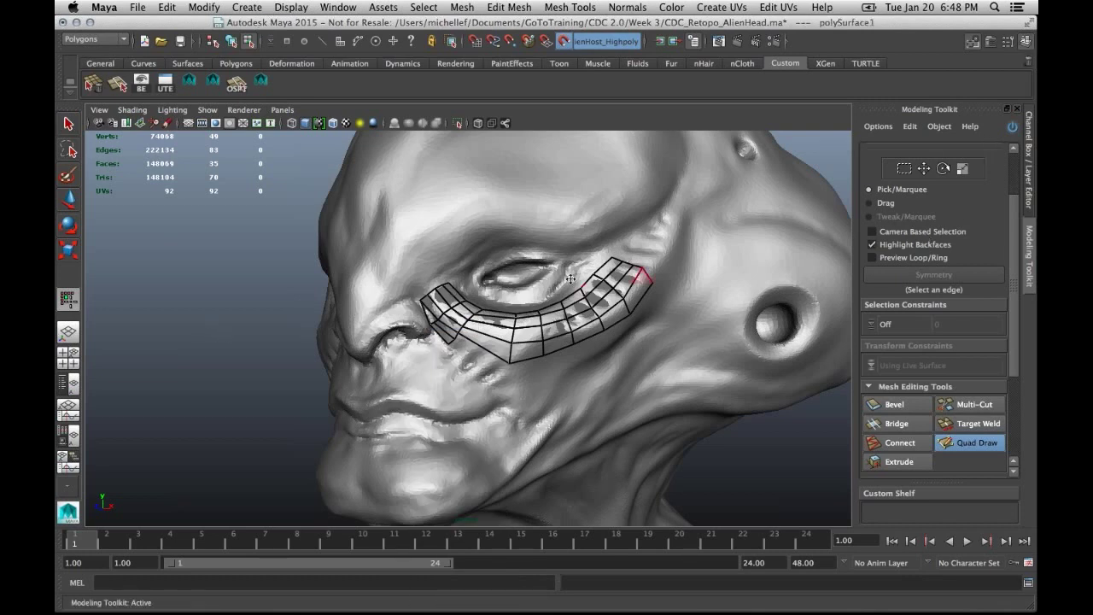
right_click(453, 307)
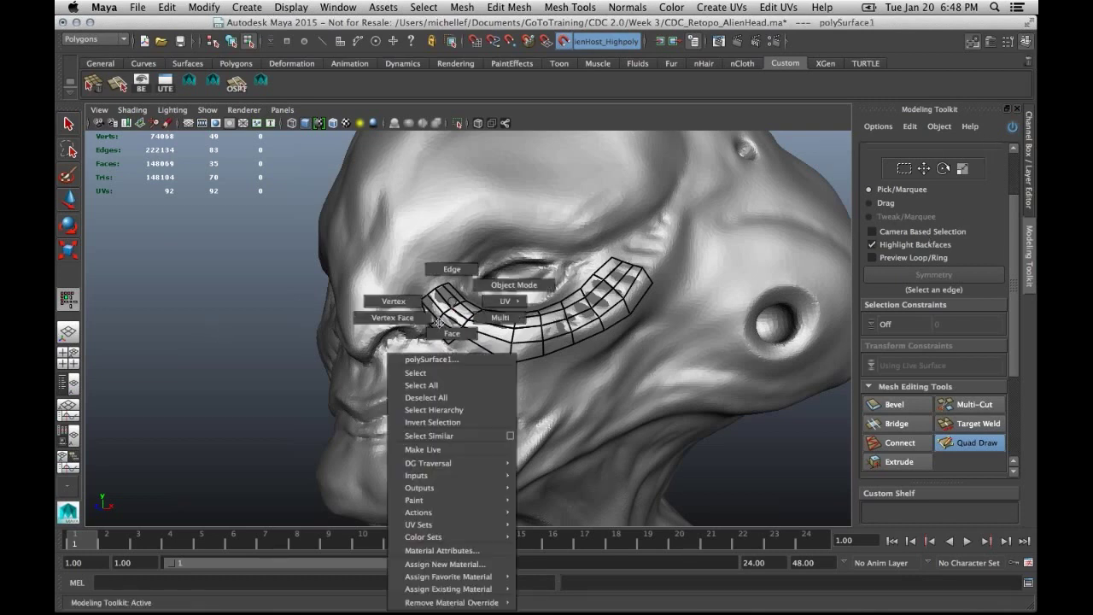
left_click(453, 369)
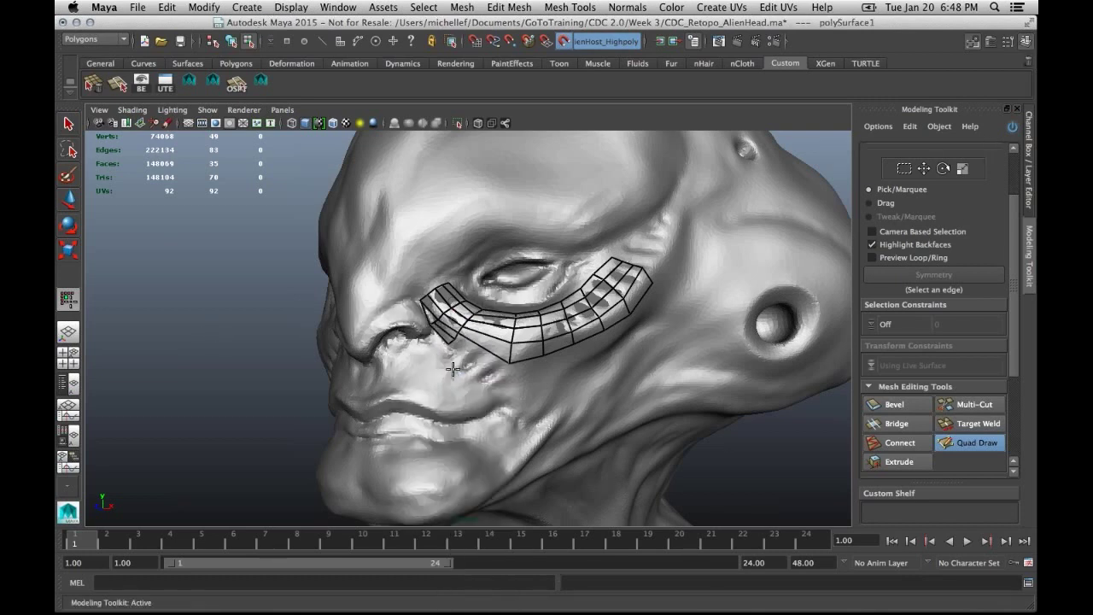
left_click(1011, 128)
left_click(257, 319)
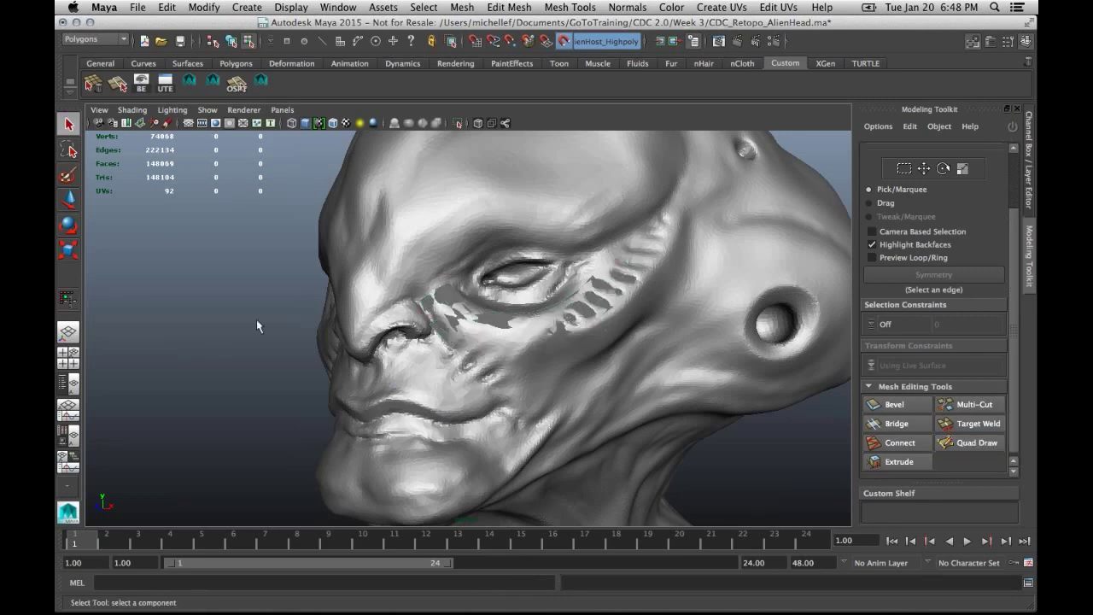
left_click(486, 323)
Select the polySurface1 retopo object and reactivate the Modeling Toolkit for Quad Draw
scroll(464, 310, "up", 4)
scroll(463, 307, "up", 5)
scroll(451, 298, "down", 5)
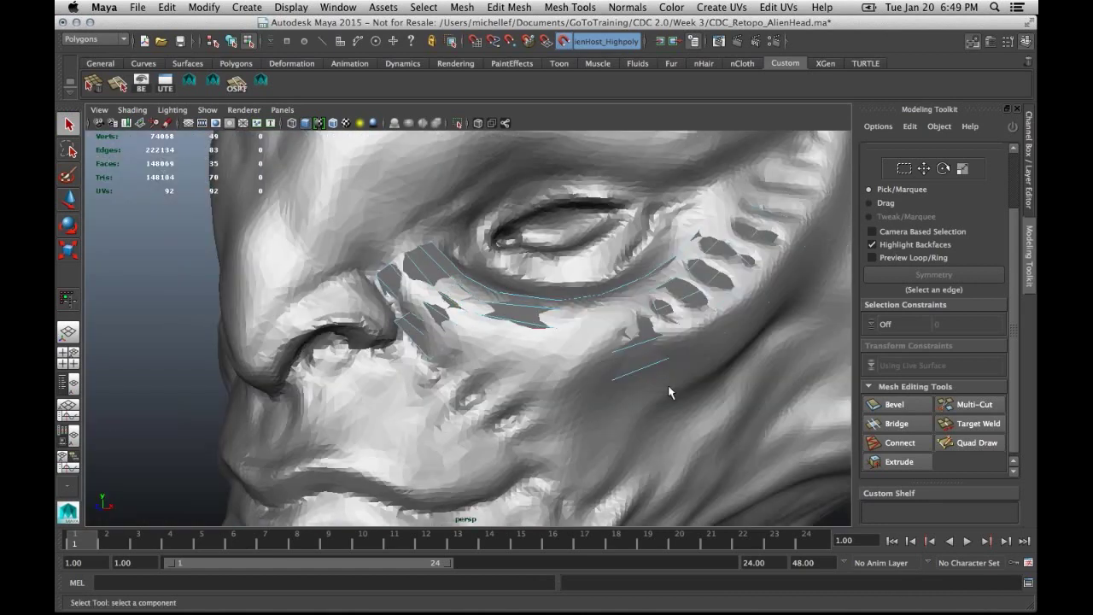
right_click(429, 274)
right_click_drag(427, 272, 415, 327)
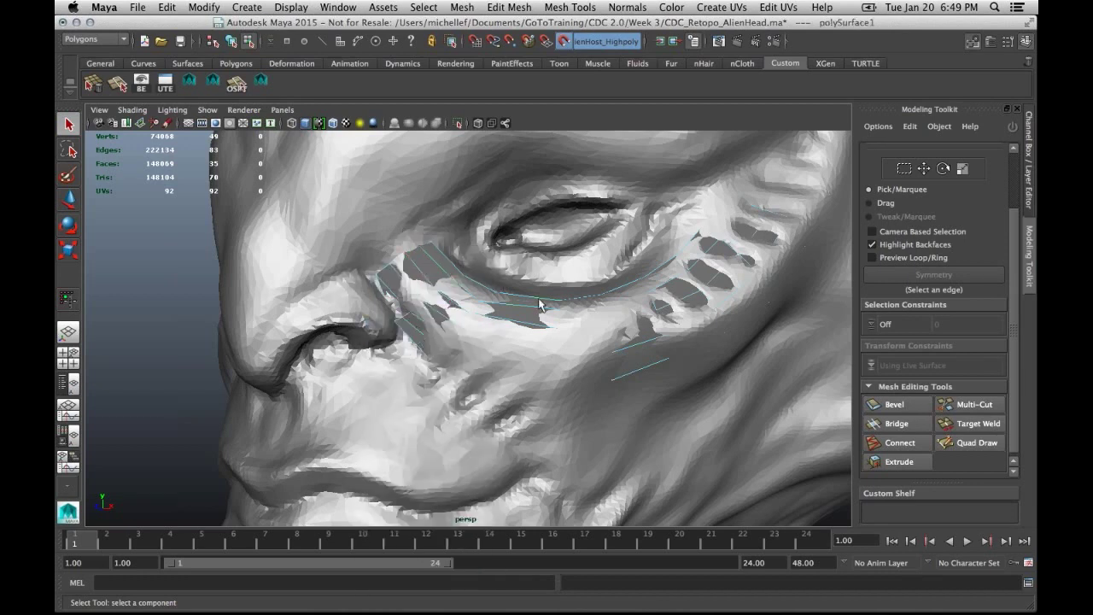
left_click(1012, 128)
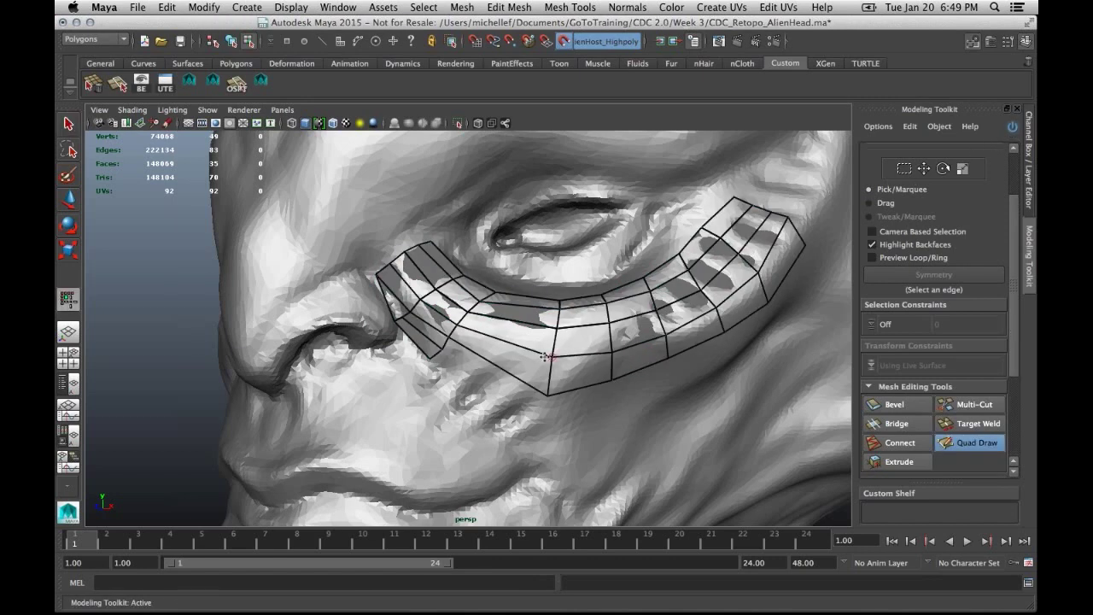
Pull the strip's bottom-middle vertex up and reframe the view along the cheek strip
left_click_drag(549, 393, 545, 317)
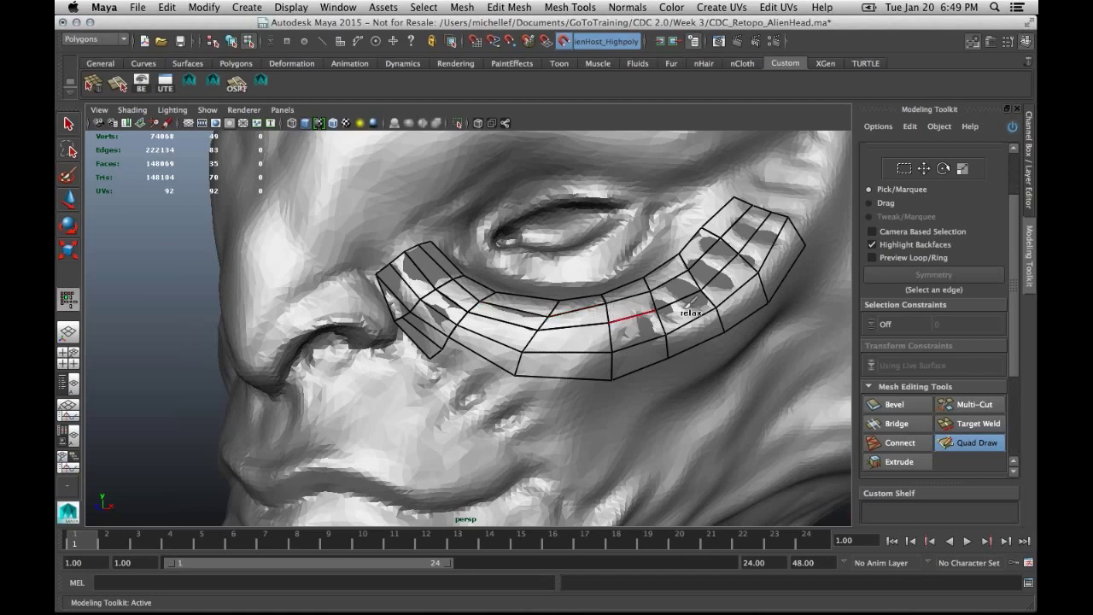
scroll(631, 389, "down", 5)
left_click_drag(618, 430, 749, 325, "alt")
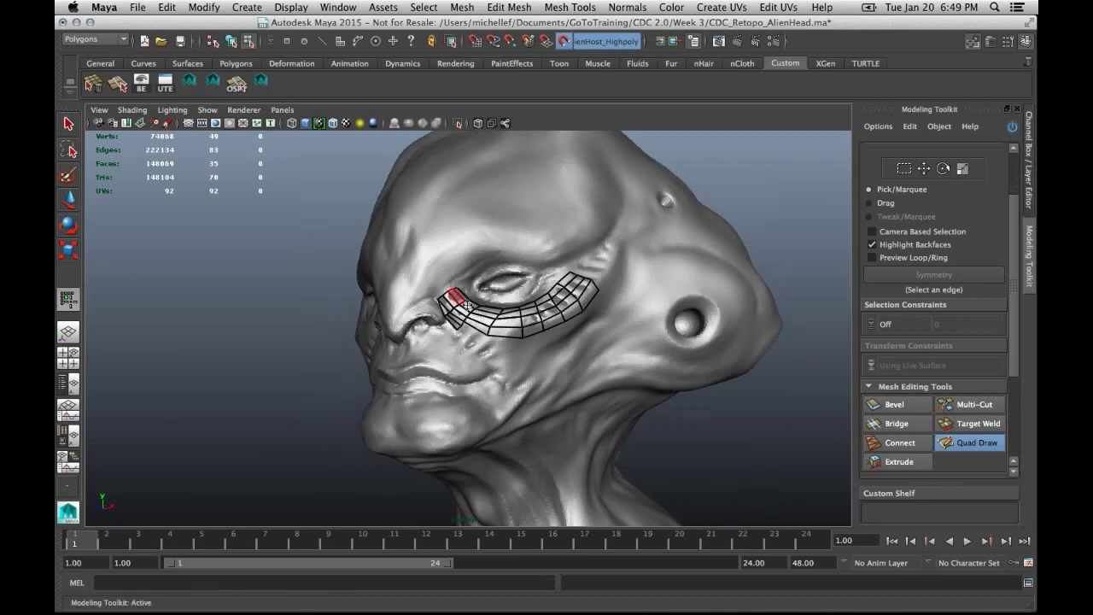
scroll(473, 309, "up", 3)
scroll(473, 309, "up", 2)
middle_click_drag(581, 338, 478, 359, "alt")
right_click_drag(478, 359, 419, 344, "alt")
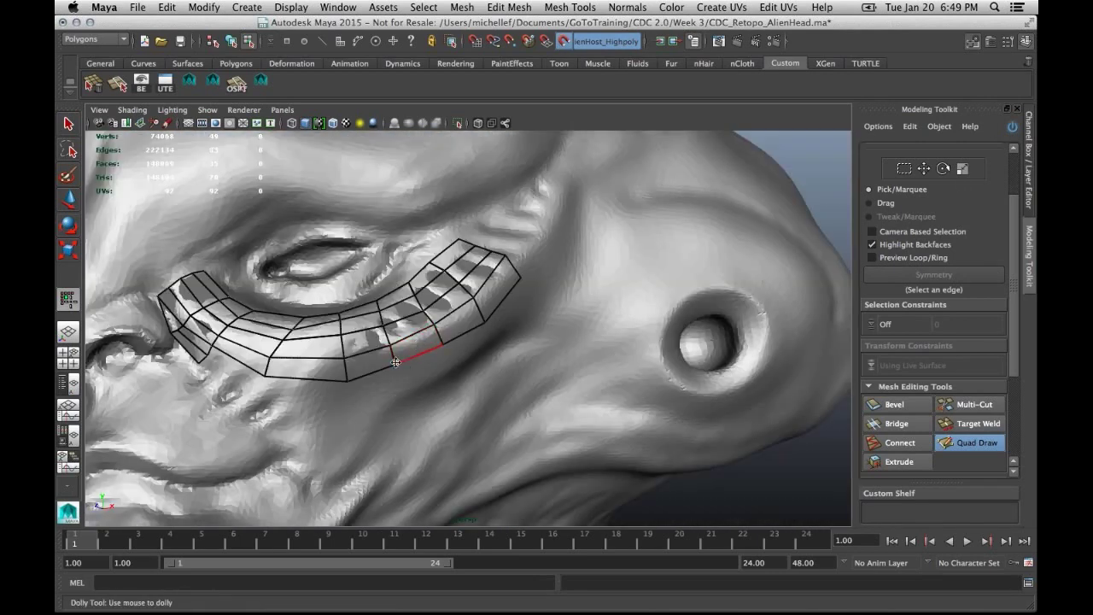
Extend a row of quads from the lower border edges and reposition the new vertices
key("Tab")
left_click_drag(391, 346, 369, 376)
key("Tab")
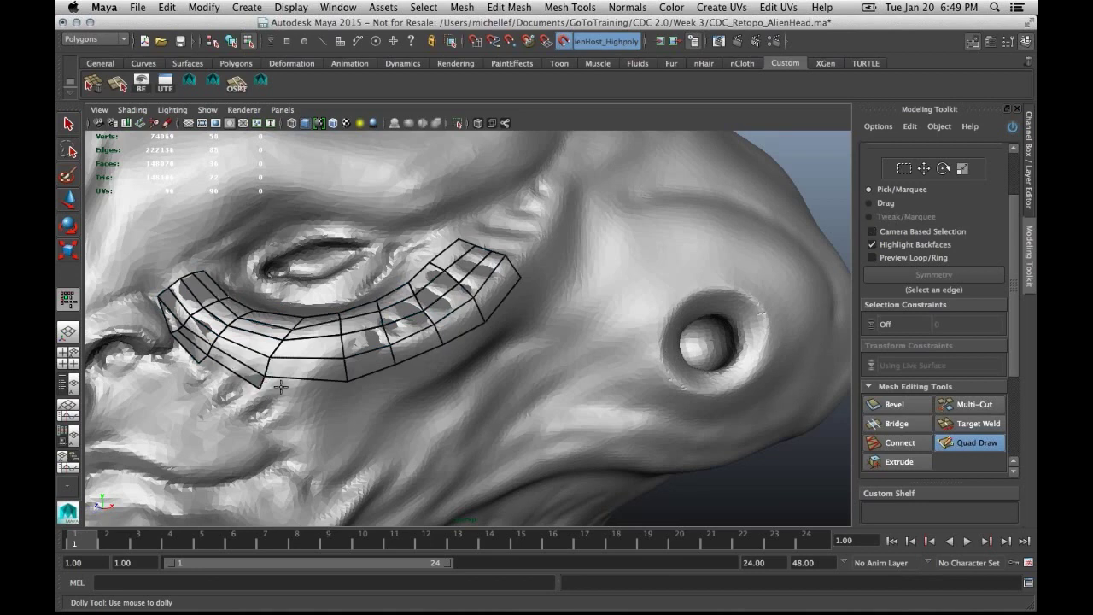
mouse_move(261, 383)
left_mouse_down()
mouse_move(287, 400)
mouse_move(415, 397)
mouse_move(484, 354)
left_mouse_up()
left_click_drag(324, 392, 378, 400)
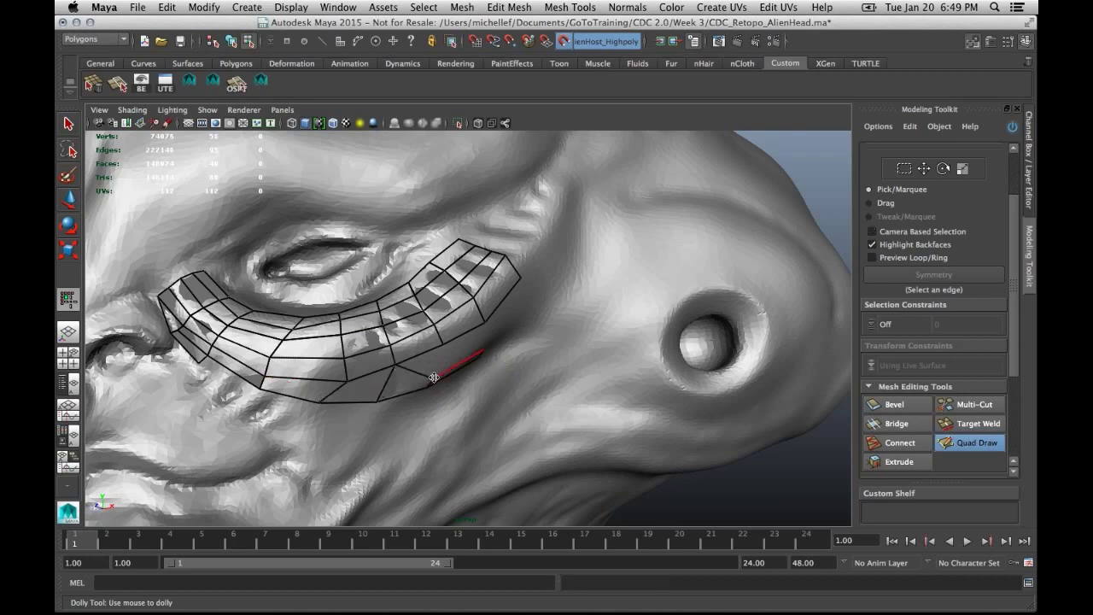
left_click_drag(438, 371, 482, 316)
mouse_move(320, 400)
left_mouse_down()
mouse_move(336, 411)
mouse_move(358, 376)
mouse_move(316, 372)
mouse_move(431, 385)
left_mouse_up()
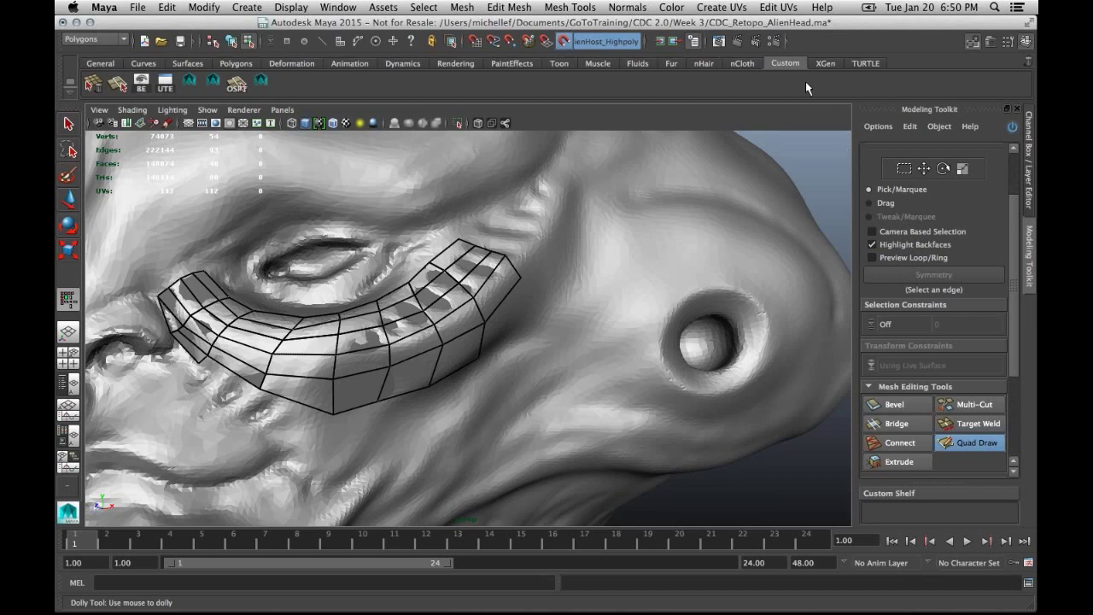
Extrude one quad from the strip's outer end edge, then show Firefox's Quad Draw hotkeys page
key("Tab")
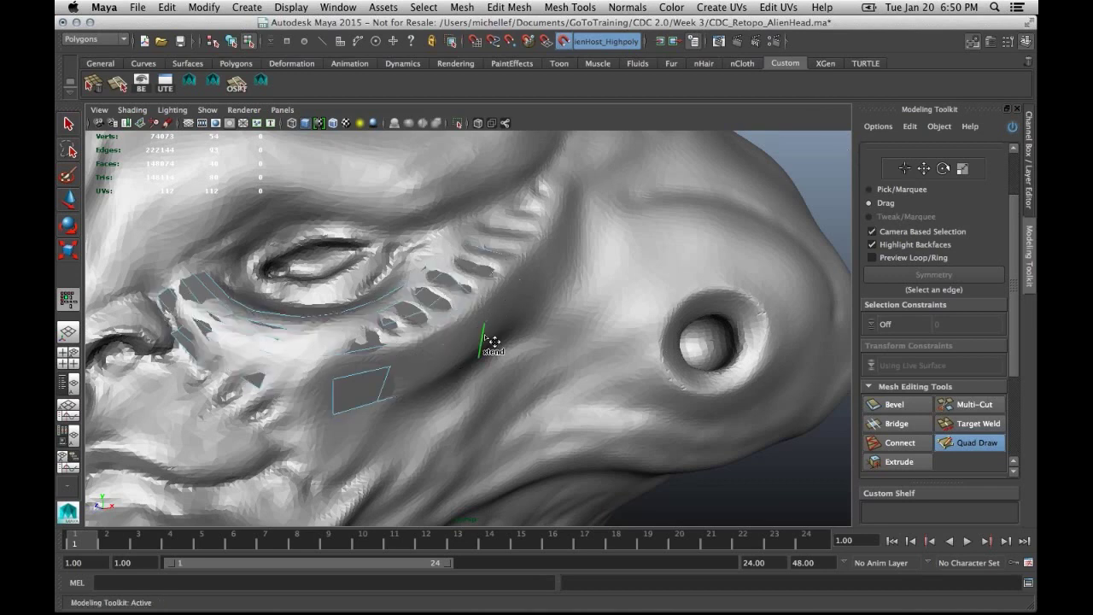
left_click_drag(492, 341, 540, 289)
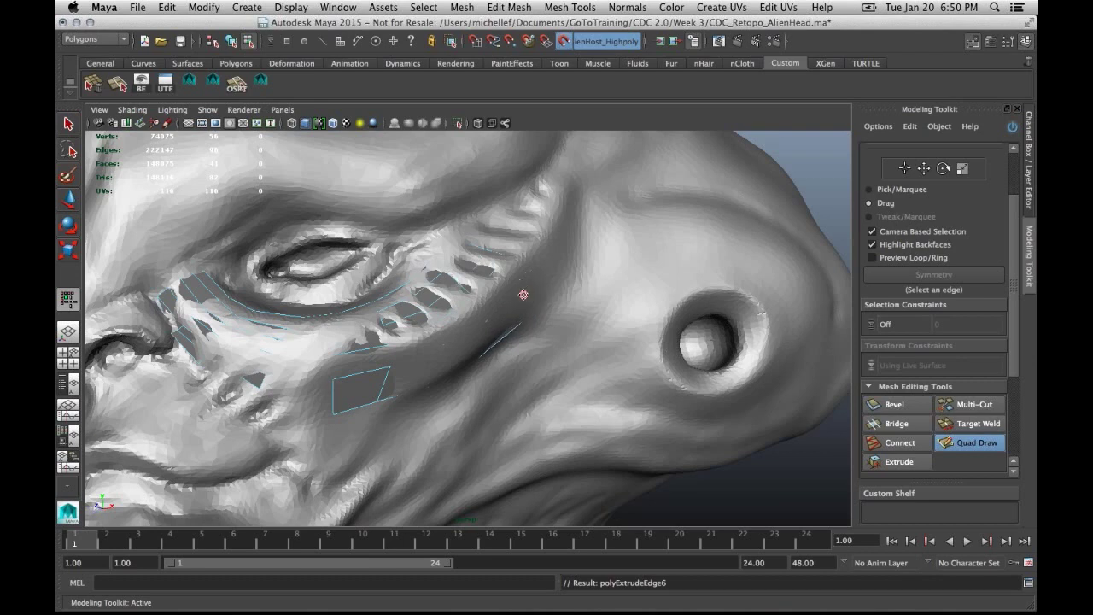
key("Tab")
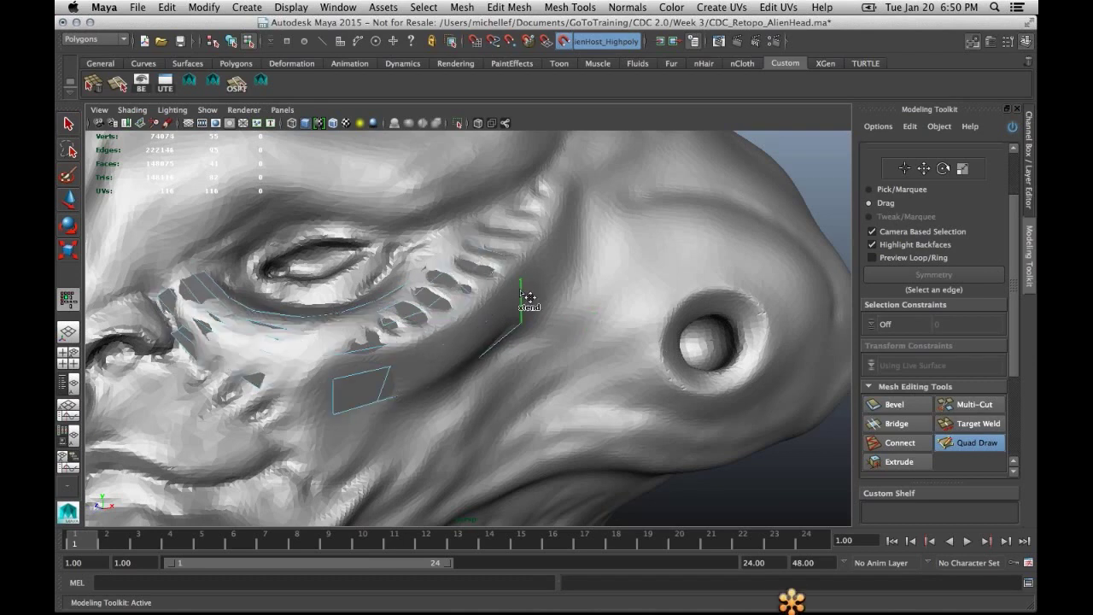
key("Tab")
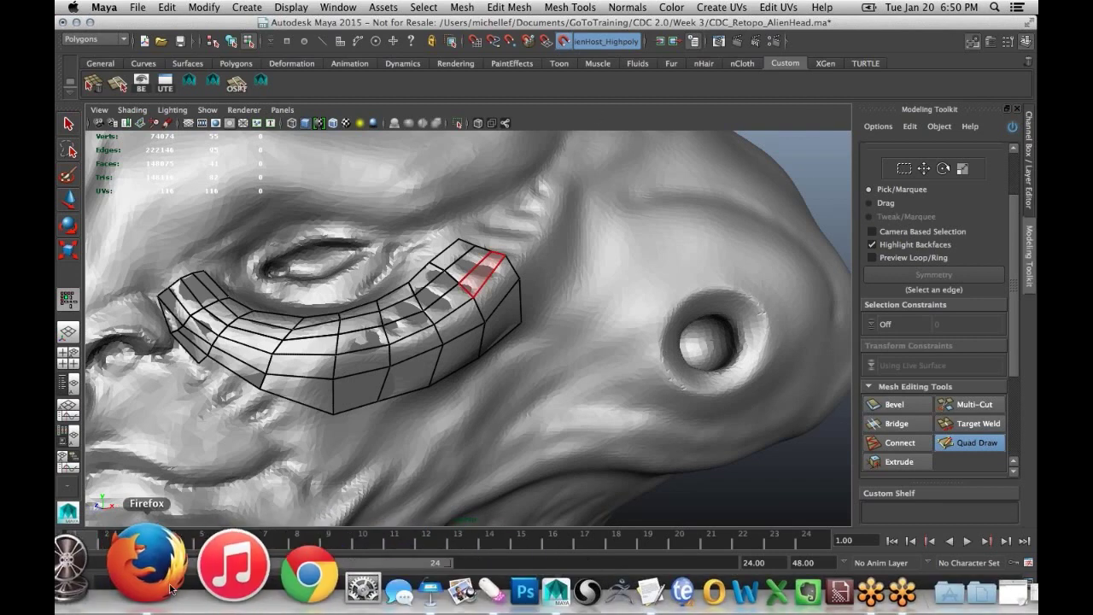
left_click(171, 588)
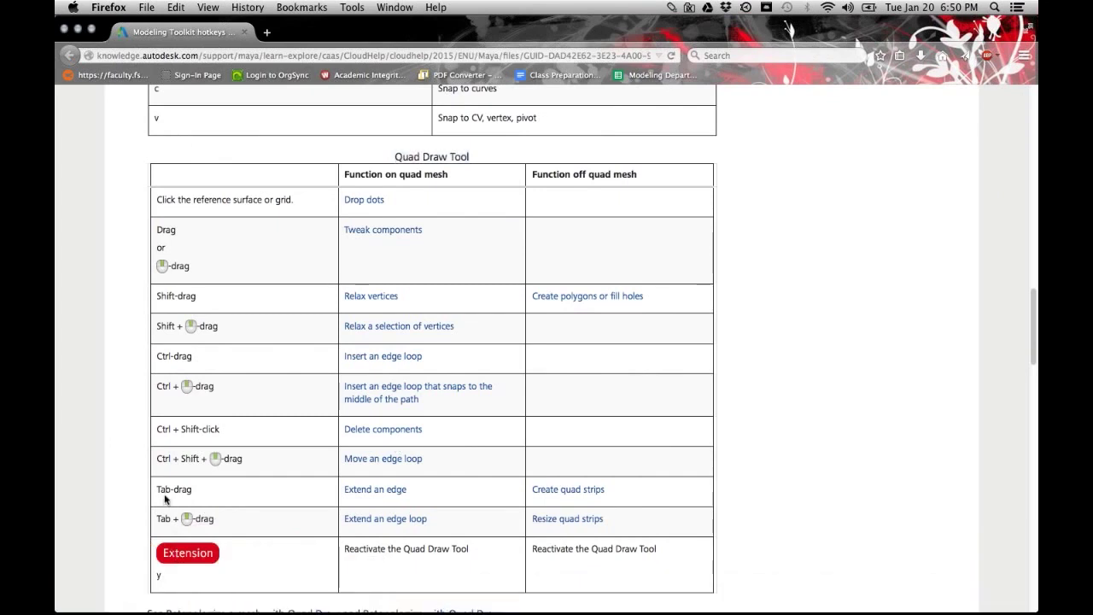
Highlight the extend-edge-loop Tab-drag row in the Quad Draw hotkey table, then deselect it
left_click_drag(177, 517, 224, 521)
left_click(176, 374)
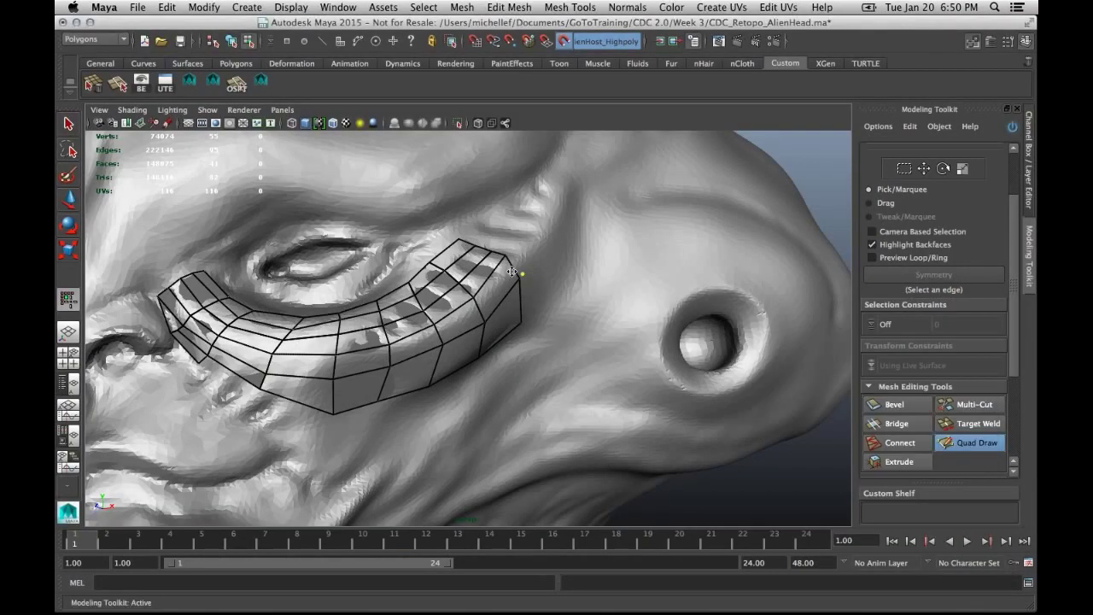
Extend quads upward at the strip's outer end, relax them, and close the Modeling Toolkit
key("q")
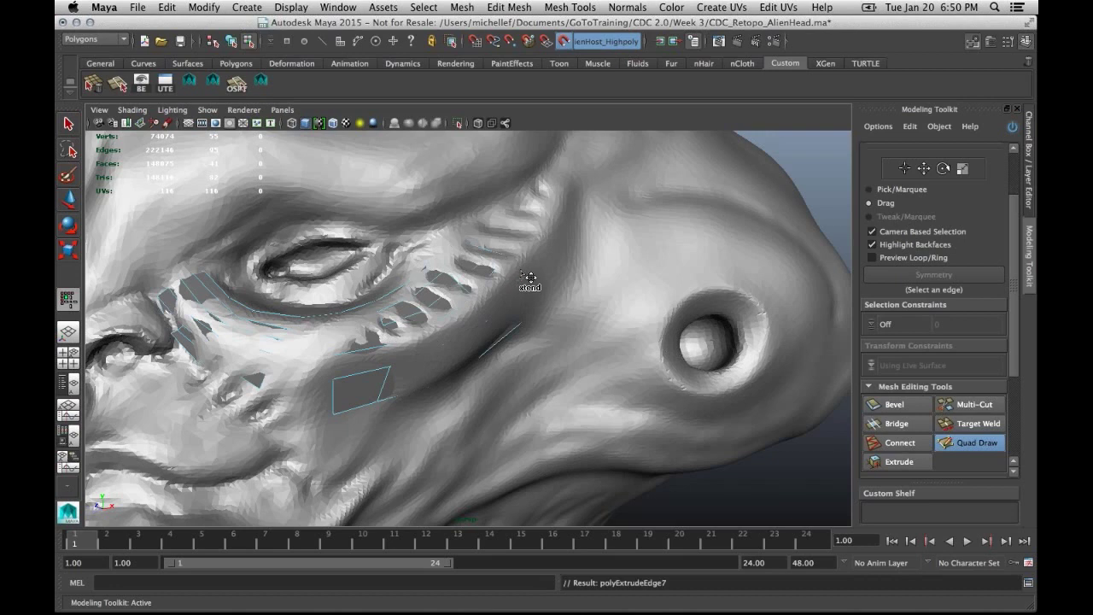
mouse_move(530, 266)
left_mouse_down()
mouse_move(537, 276)
mouse_move(554, 264)
mouse_move(569, 234)
mouse_move(562, 227)
left_mouse_up()
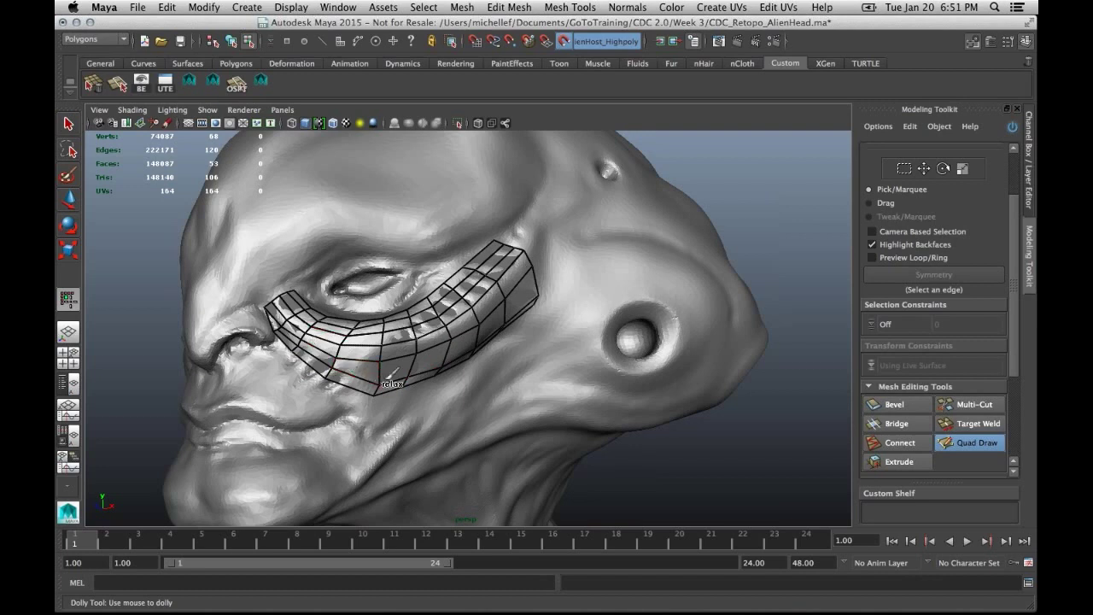
key("shift")
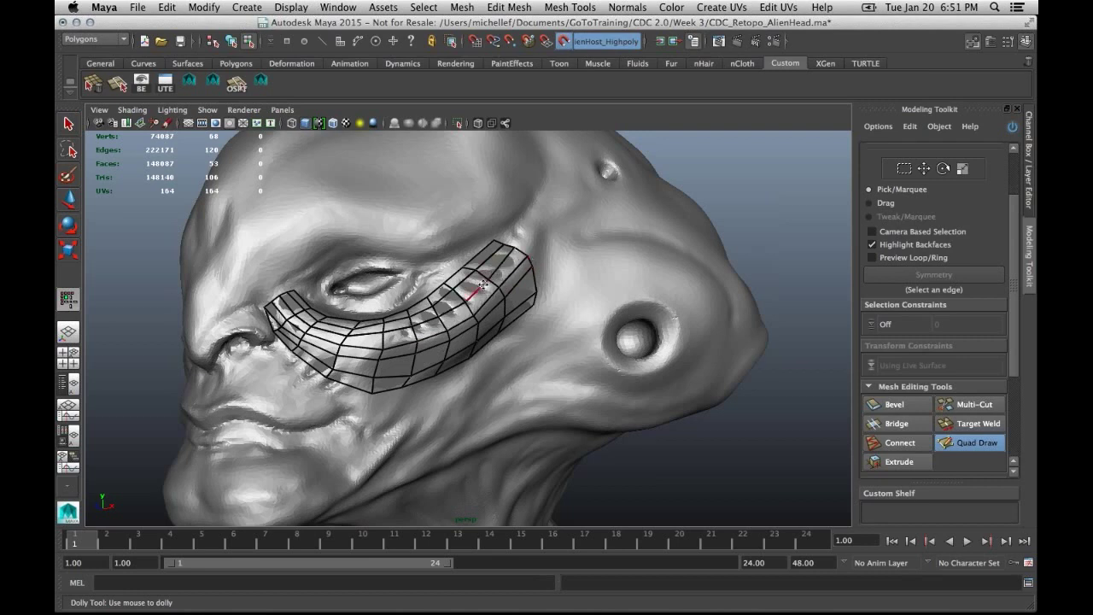
key("shift")
mouse_move(531, 255)
left_mouse_down("shift")
mouse_move(459, 306)
mouse_move(473, 271)
mouse_move(454, 294)
mouse_move(474, 271)
mouse_move(435, 311)
left_mouse_up("shift")
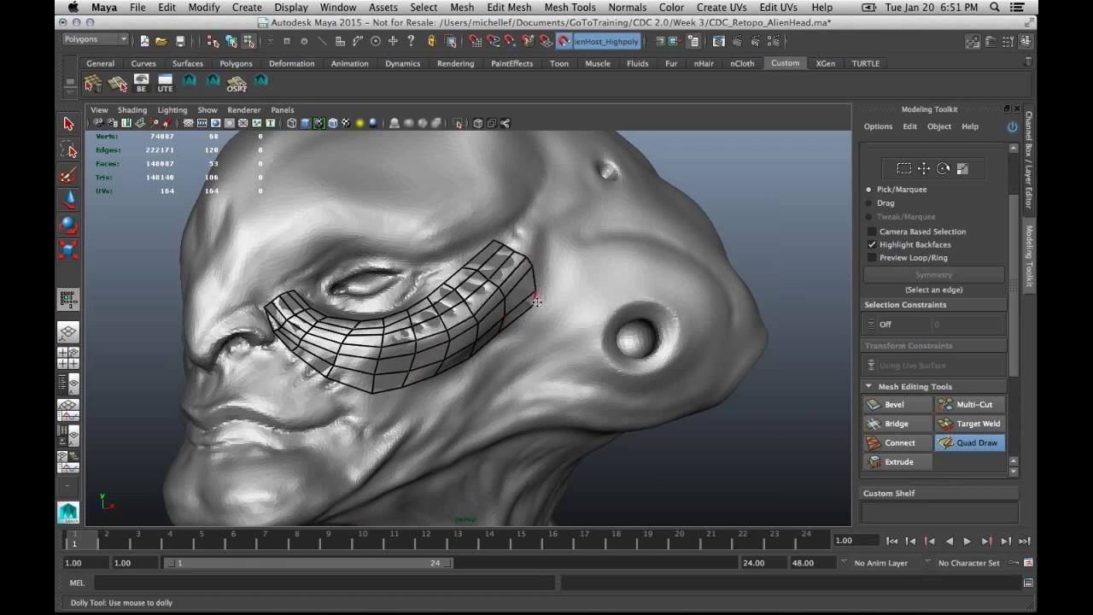
left_click(1017, 109)
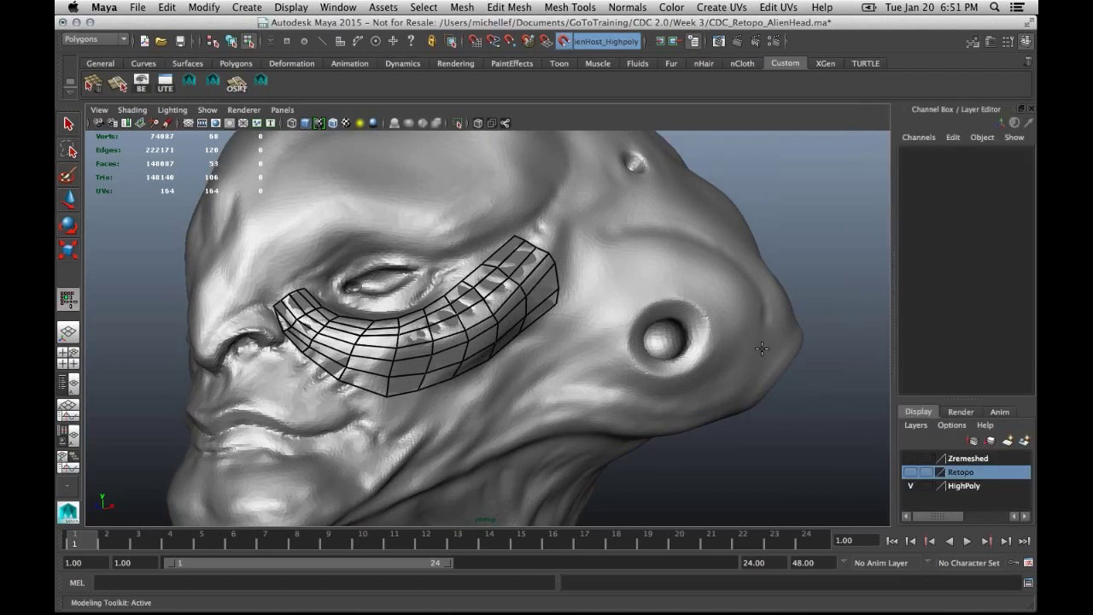
Leave Quad Draw and delete the partial retopo strip object
key("q")
key("Delete")
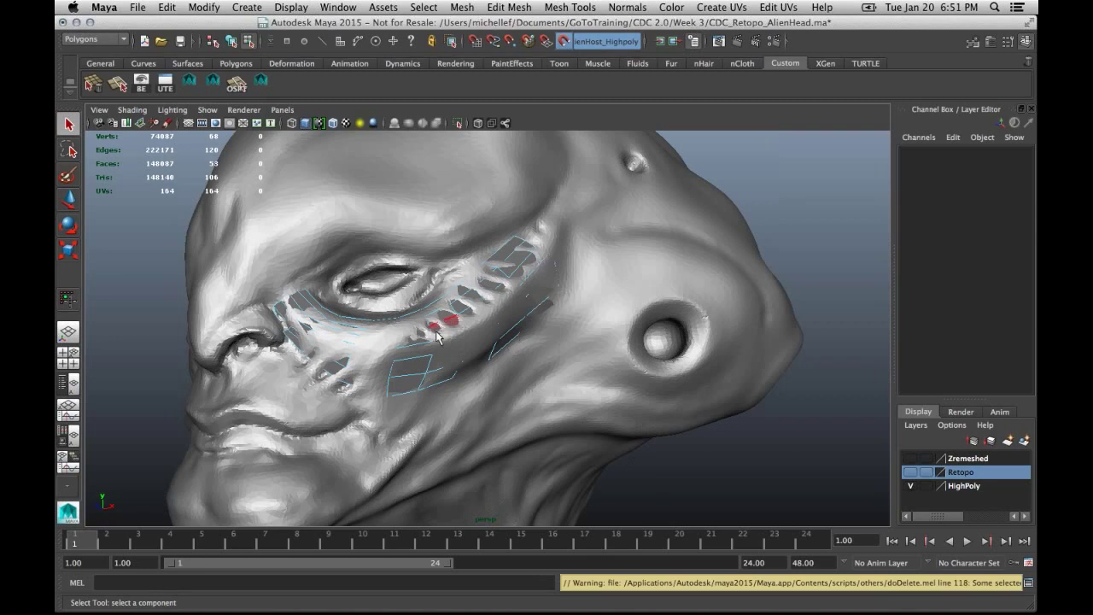
right_click_drag(435, 336, 495, 373)
key("Delete")
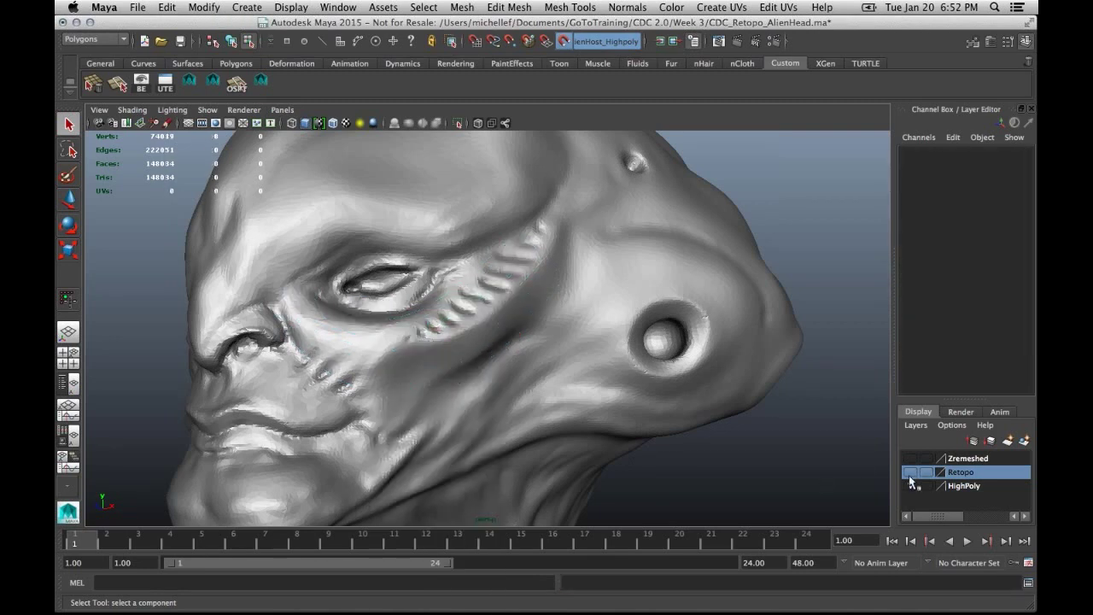
scroll(537, 369, "down", 5)
Show Zremeshed_Retopo1 and move it 0.853 along X to sit beside the sculpt
key("ctrl+z")
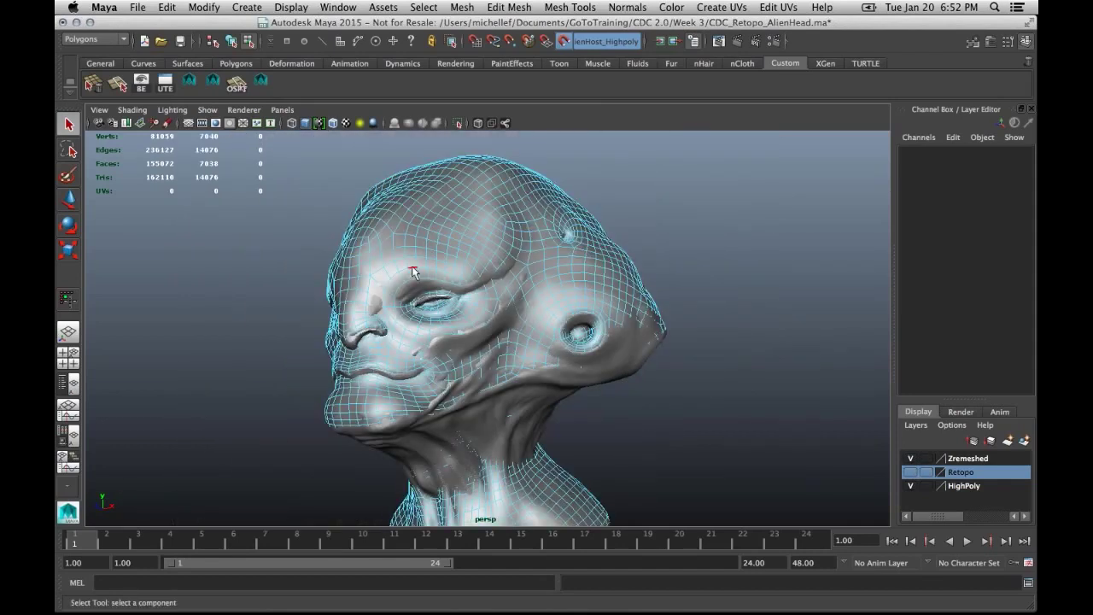
right_click_drag(377, 220, 361, 291)
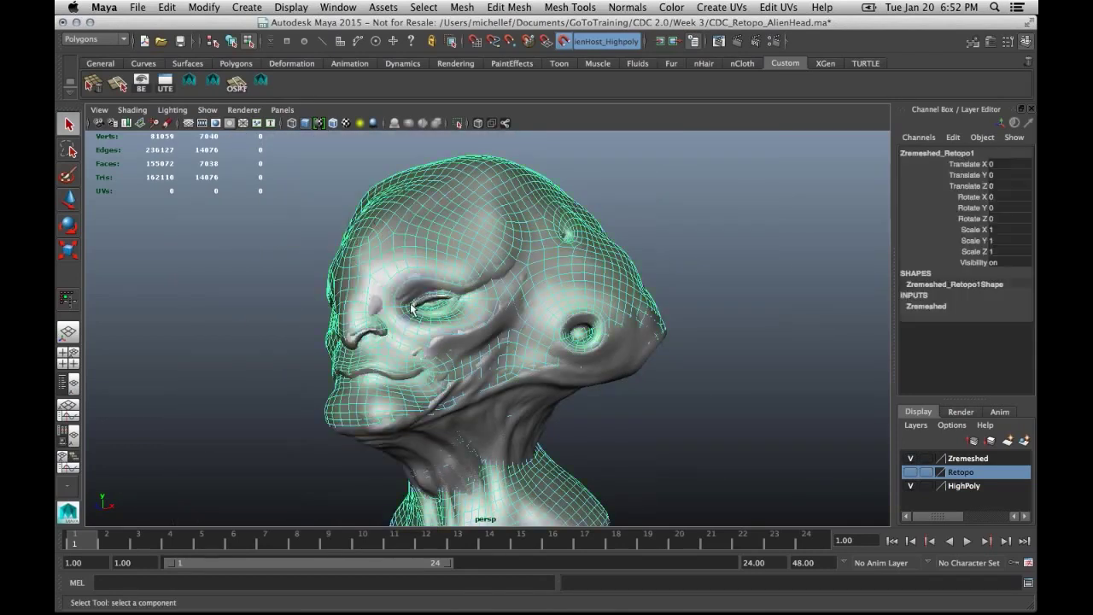
key("w")
left_click_drag(502, 382, 841, 384)
left_click_drag(598, 358, 735, 398, "alt")
scroll(533, 345, "down", 5)
left_click(735, 398)
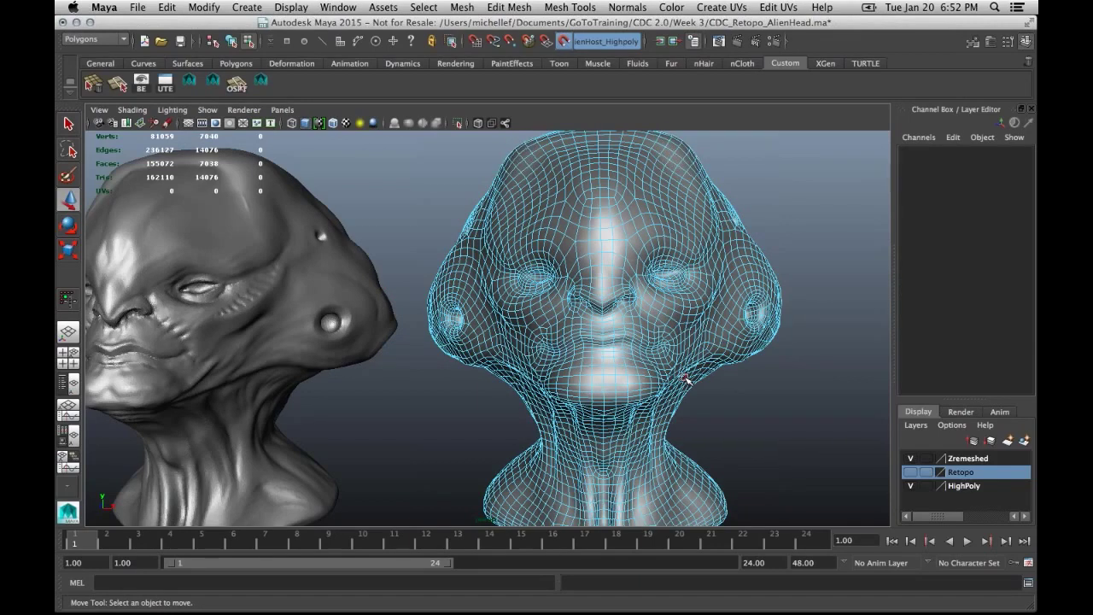
Sketch red edge-flow guides around the bump and forehead in side view, then clear them
left_click_drag(730, 395, 593, 317, "alt")
scroll(551, 350, "up", 2)
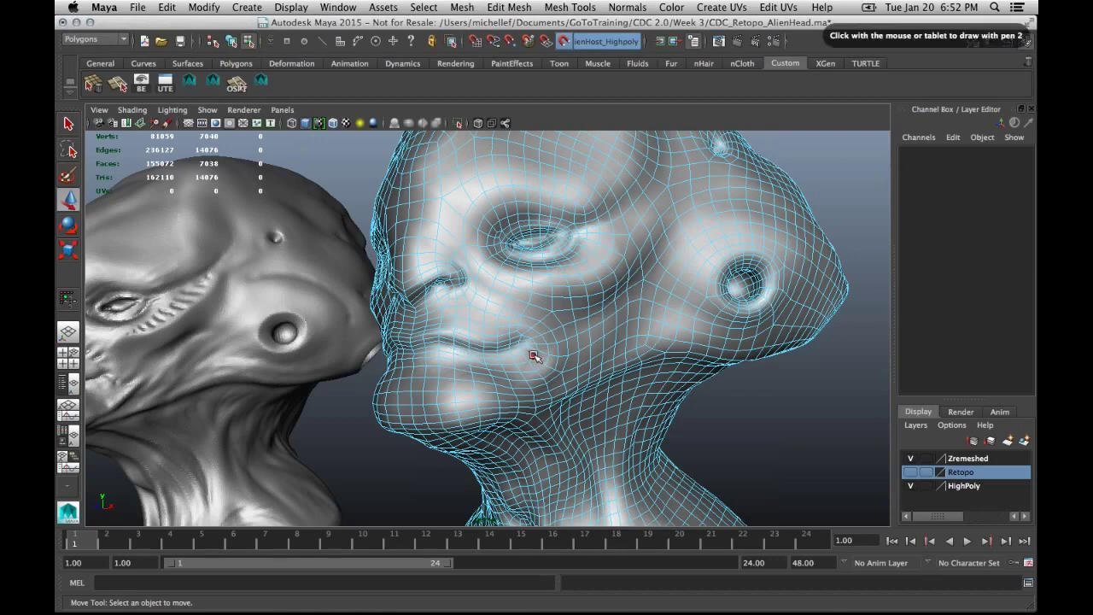
left_click_drag(791, 414, 766, 424, "alt")
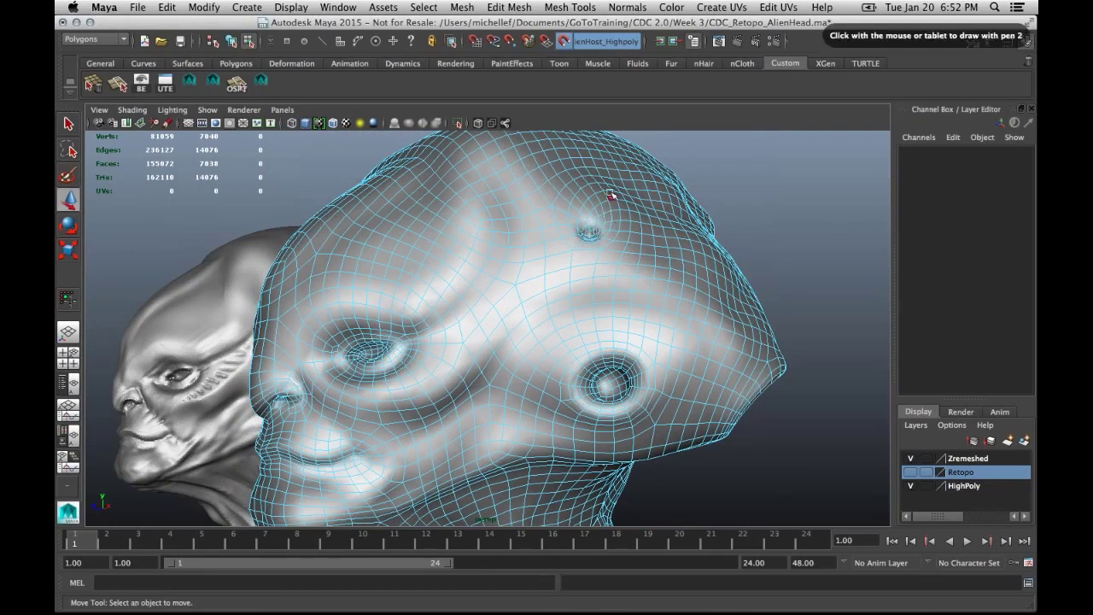
mouse_move(608, 229)
left_mouse_down()
mouse_move(578, 242)
mouse_move(562, 211)
mouse_move(573, 192)
mouse_move(612, 177)
mouse_move(693, 212)
left_mouse_up()
left_click_drag(584, 148, 601, 179)
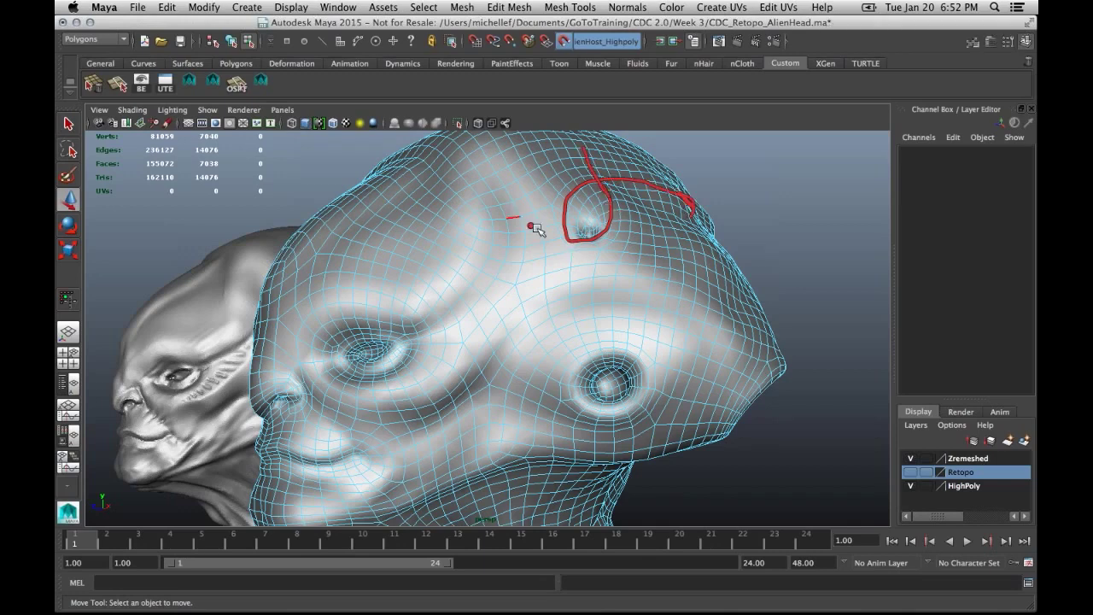
key("Escape")
Orbit around both heads and draw a red guide stroke along the brow
left_click_drag(792, 257, 270, 281, "alt")
left_click_drag(260, 273, 339, 307, "alt")
middle_click_drag(339, 306, 401, 318, "alt")
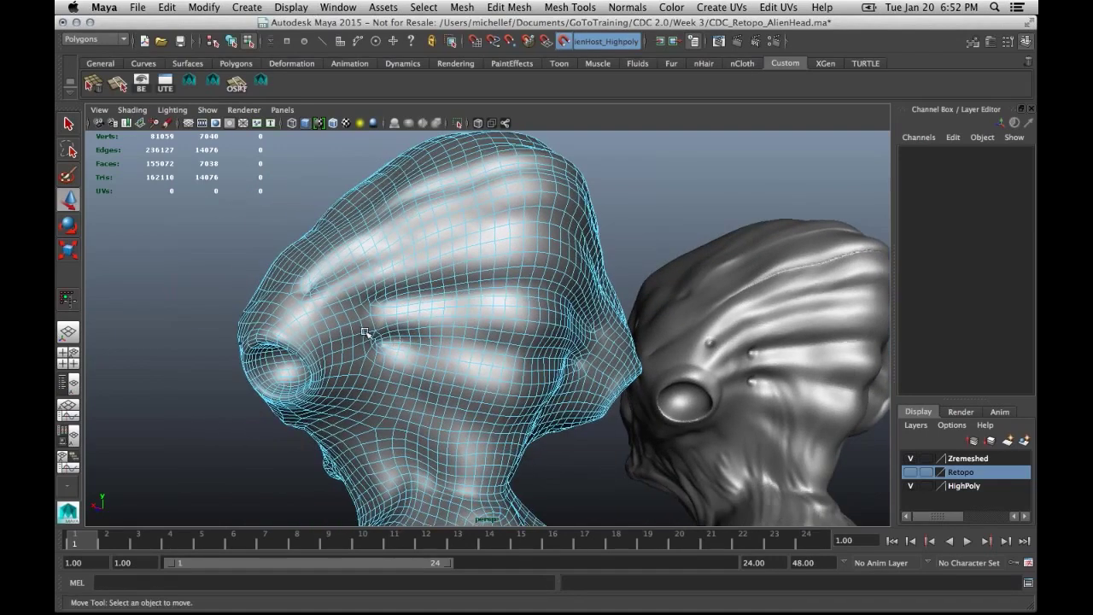
left_click_drag(402, 318, 359, 310, "alt")
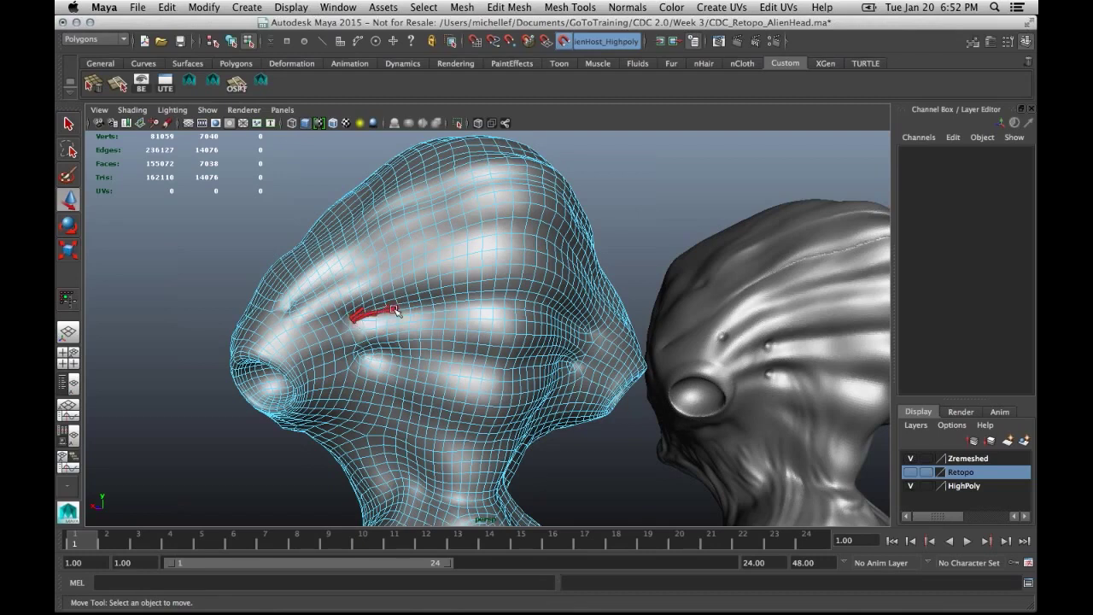
left_click_drag(429, 300, 468, 299)
Orbit to the nose area and mark a red loop, dot and vertical stroke with the pen
left_click_drag(589, 452, 349, 310, "alt")
right_click_drag(349, 310, 531, 310, "alt")
mouse_move(379, 329)
left_mouse_down("alt")
mouse_move(479, 312)
mouse_move(381, 304)
mouse_move(374, 313)
left_mouse_up("alt")
key("2")
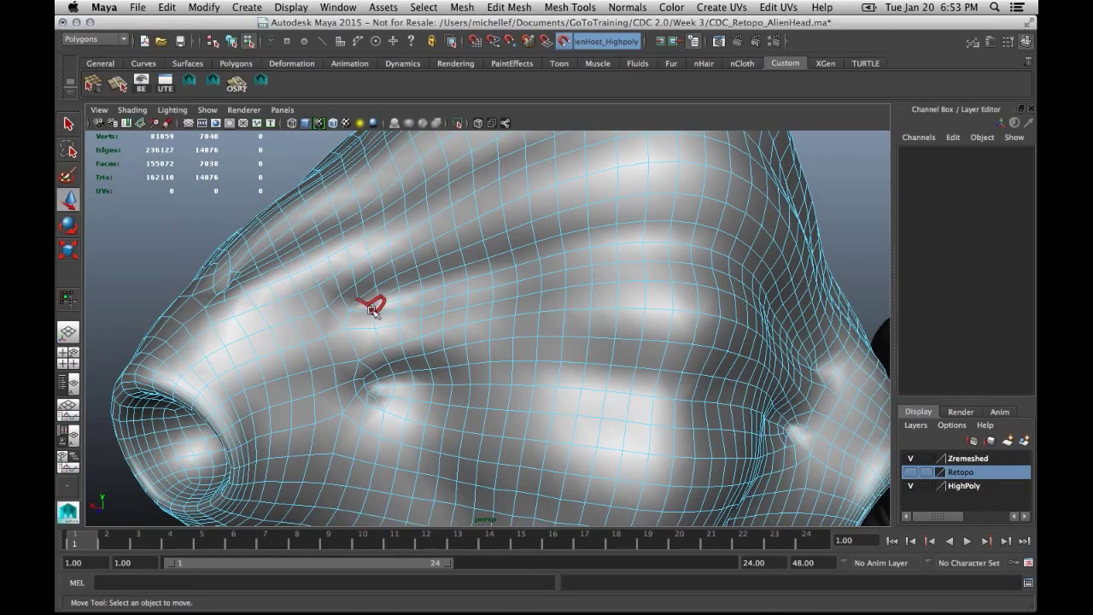
mouse_move(350, 309)
left_mouse_down()
mouse_move(392, 303)
mouse_move(381, 298)
mouse_move(422, 299)
left_mouse_up()
left_click(428, 310)
left_click_drag(529, 413, 528, 427)
From a front view, sketch a red edge-flow curve across the forehead, then clear it
left_click_drag(384, 347, 530, 355, "alt")
scroll(529, 355, "down", 10)
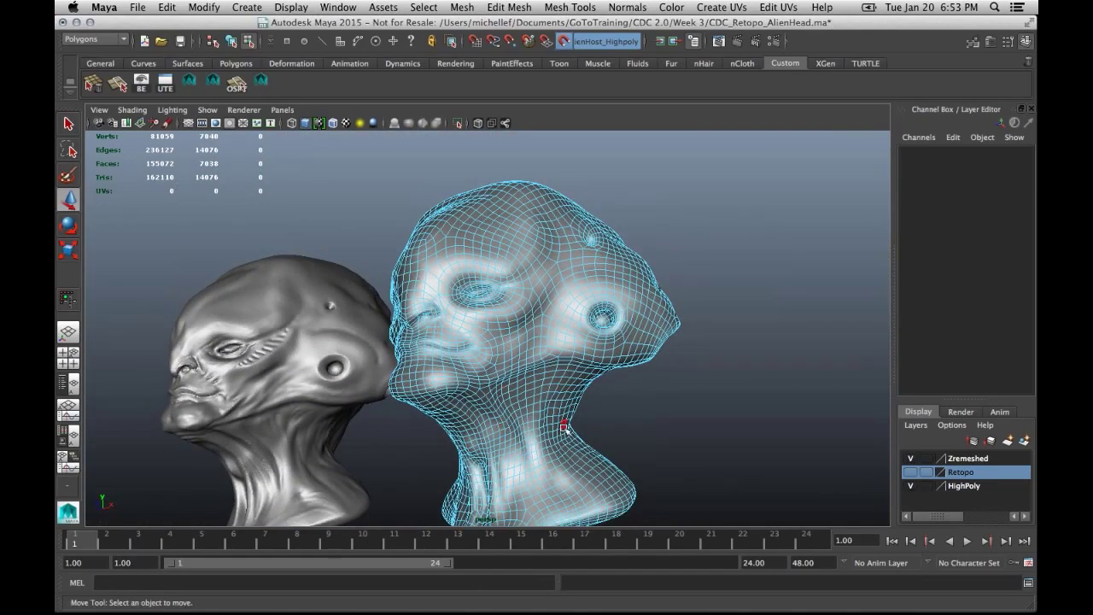
left_click_drag(605, 404, 512, 375, "alt")
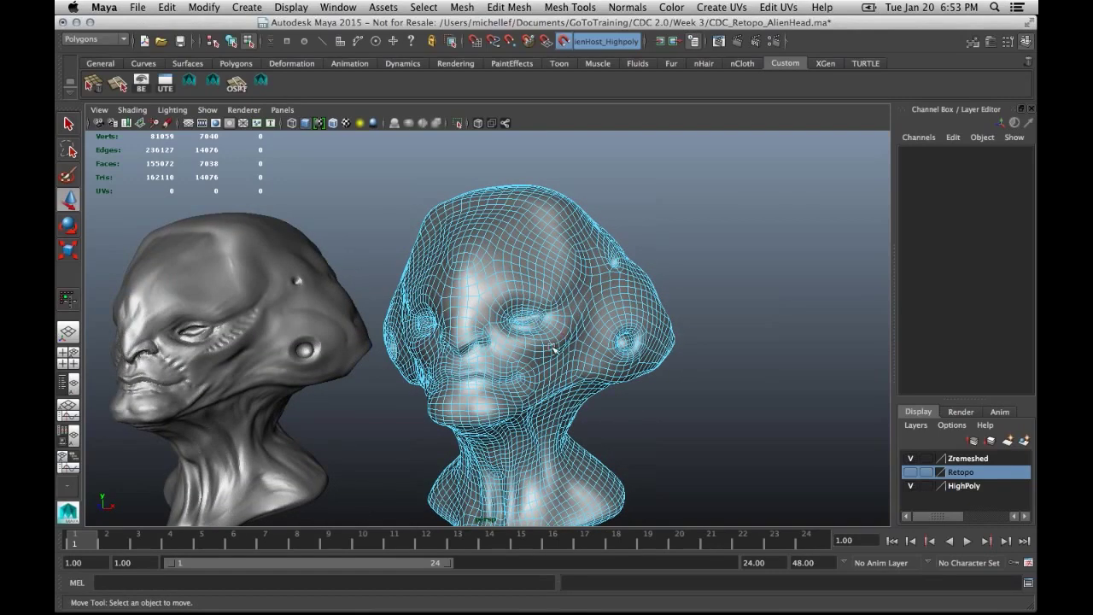
mouse_move(637, 390)
left_mouse_down("alt")
mouse_move(630, 385)
mouse_move(646, 408)
mouse_move(696, 403)
mouse_move(635, 390)
mouse_move(629, 374)
mouse_move(661, 419)
mouse_move(563, 420)
mouse_move(565, 341)
left_mouse_up("alt")
mouse_move(608, 243)
left_mouse_down()
mouse_move(546, 248)
mouse_move(523, 265)
mouse_move(525, 286)
mouse_move(534, 292)
mouse_move(548, 249)
mouse_move(527, 186)
left_mouse_up()
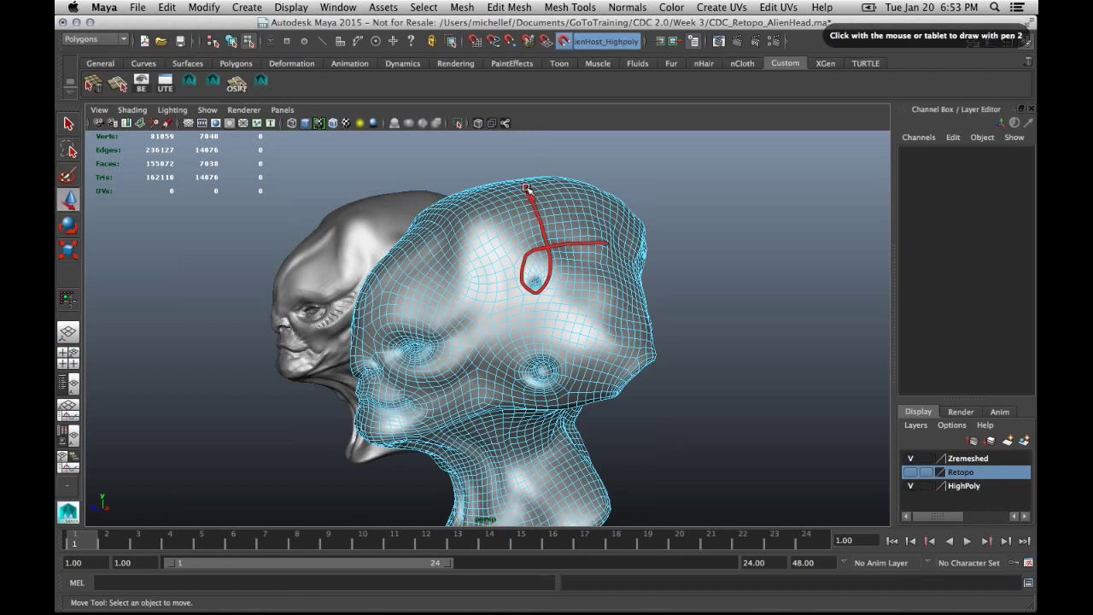
left_click_drag(708, 402, 733, 413, "alt")
Hide the Zremeshed layer, show Retopo, and select the whole Resurfaced_Retopo1 object
left_click(910, 471)
left_click(910, 458)
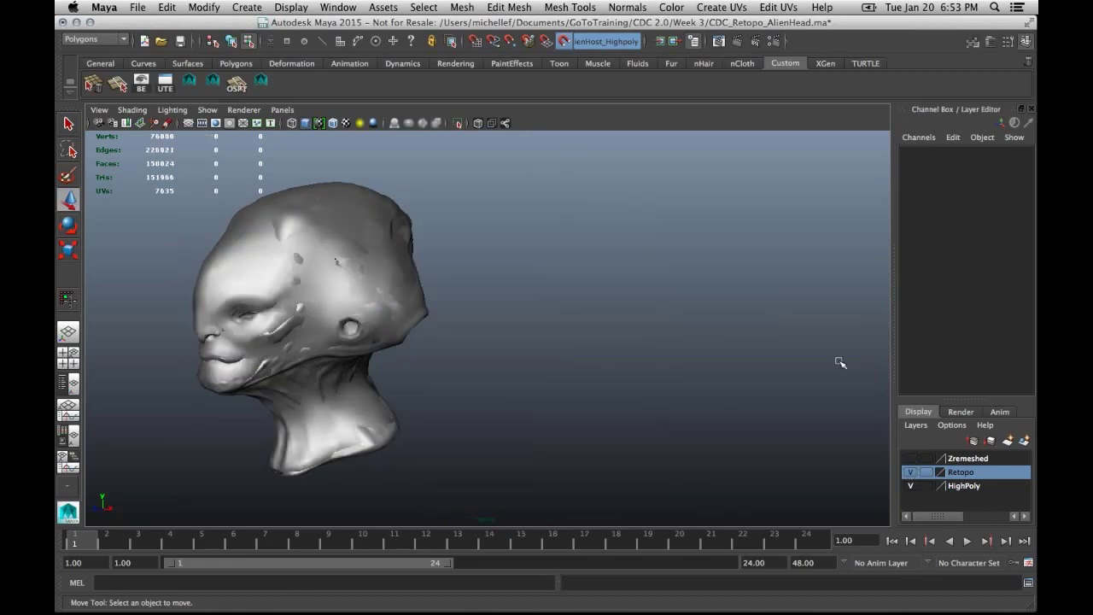
left_click(290, 246)
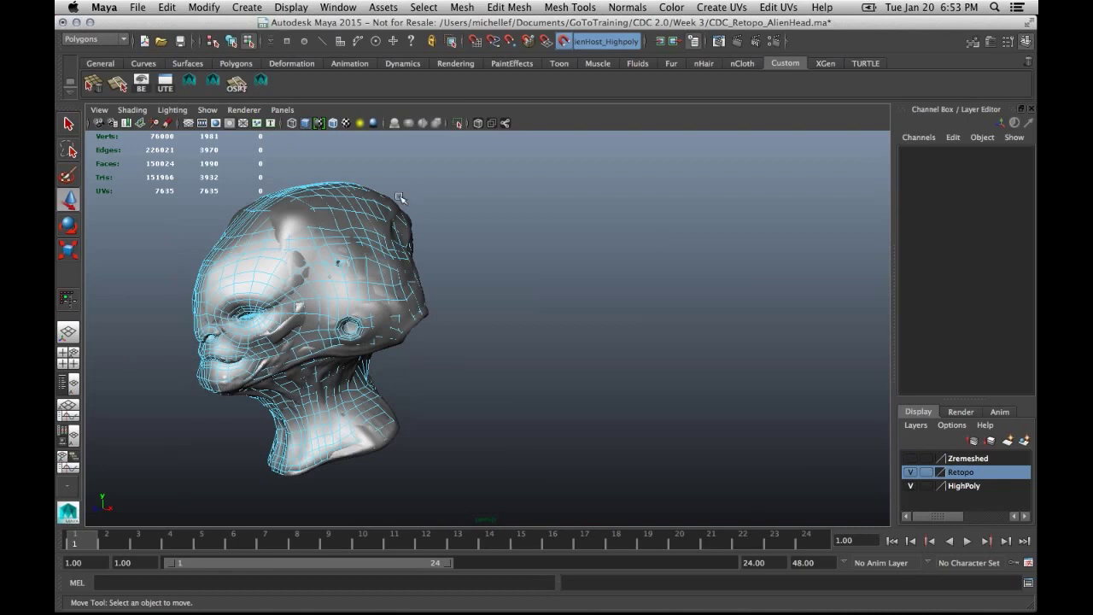
right_click_drag(237, 224, 248, 282)
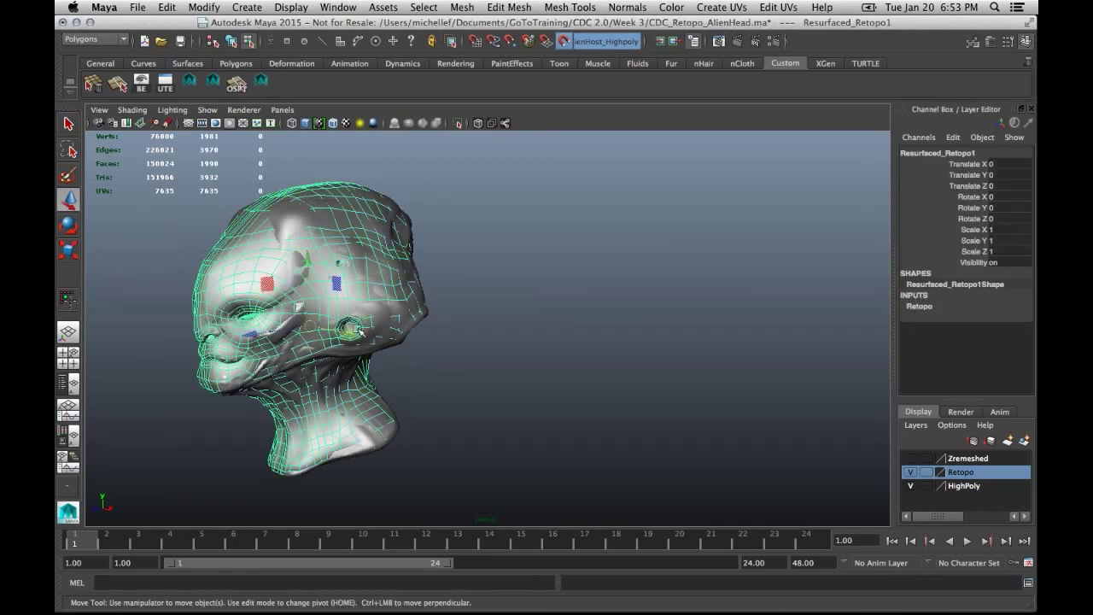
Slide Resurfaced_Retopo1 right to Translate X 1.398 beside the high-poly sculpt
left_click_drag(350, 329, 656, 334)
left_click_drag(519, 357, 584, 373)
left_click(584, 373)
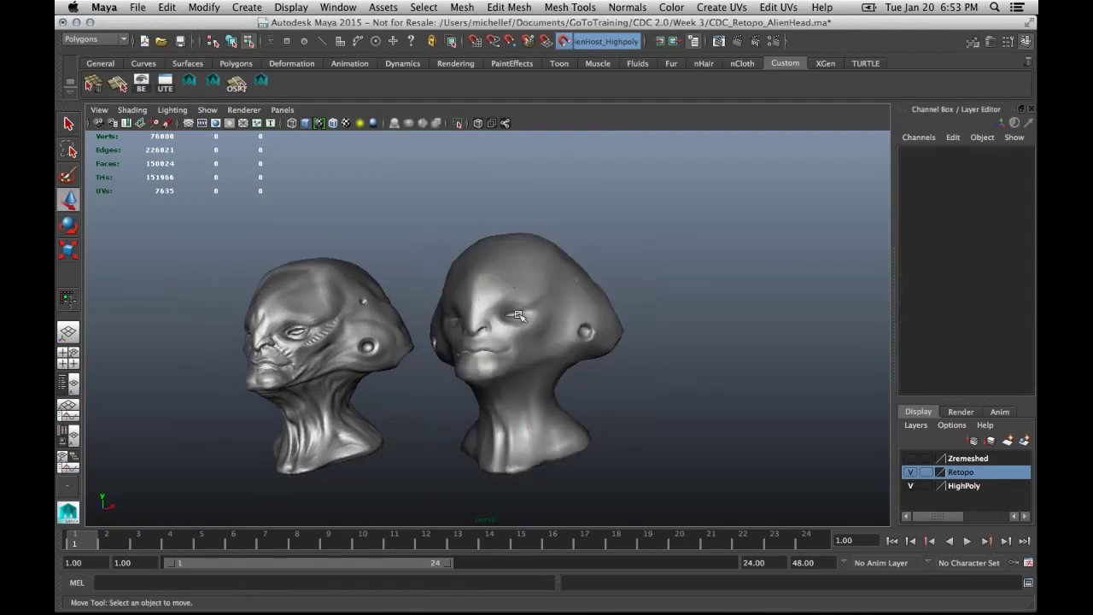
left_click(543, 343)
Orbit to a more frontal, closer view of both heads and reselect the Retopo object
scroll(547, 323, "up", 3)
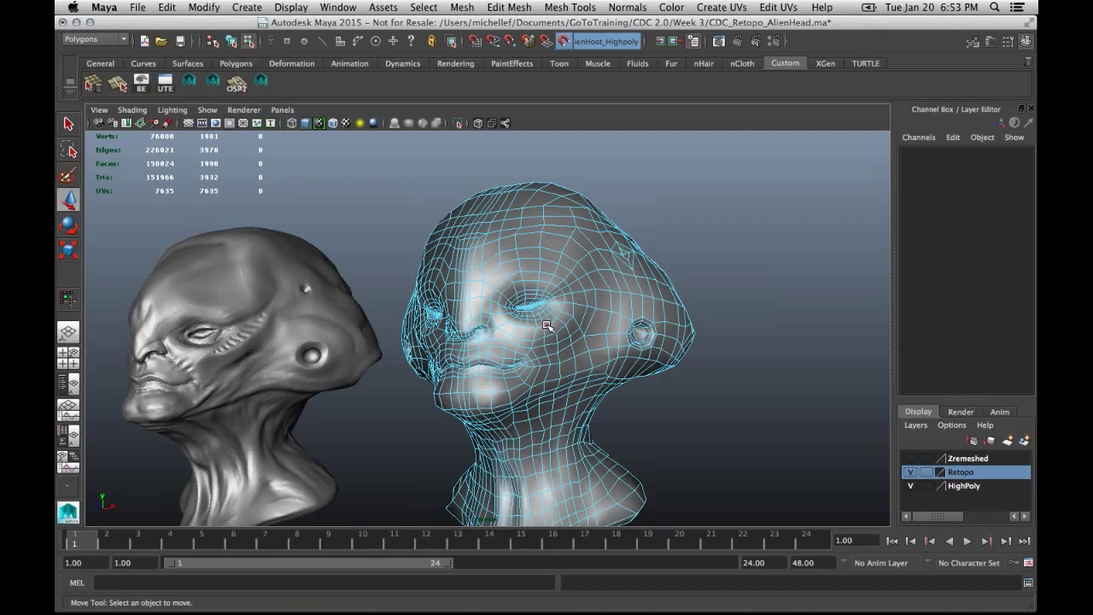
mouse_move(547, 324)
left_mouse_down("alt")
mouse_move(496, 349)
mouse_move(540, 318)
left_mouse_up("alt")
scroll(540, 318, "down", 3)
scroll(540, 318, "up", 2)
left_click_drag(470, 336, 434, 359, "alt")
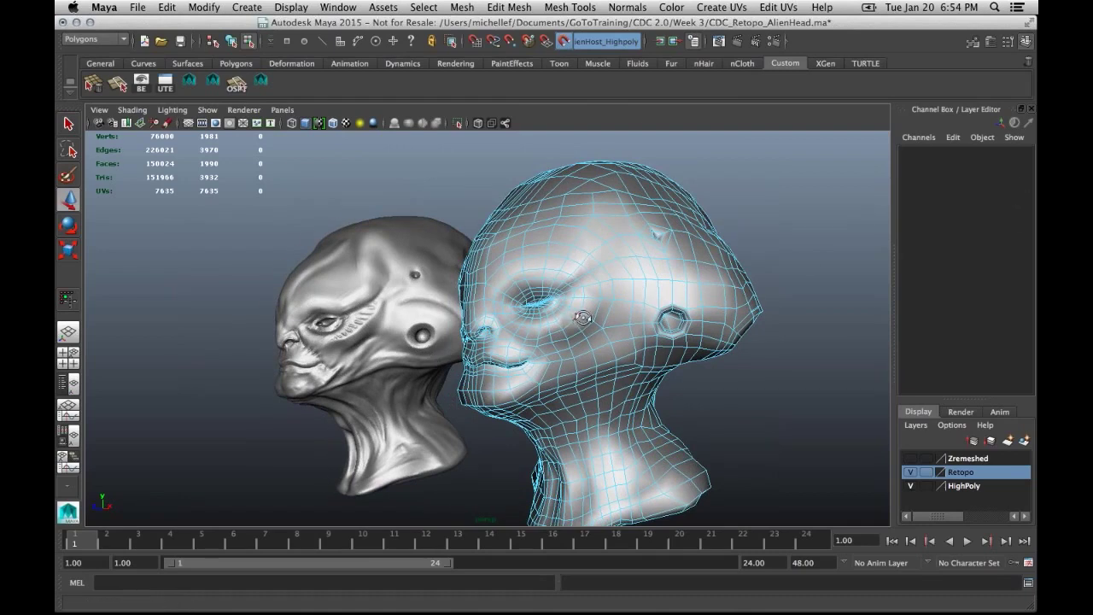
left_click_drag(572, 318, 585, 330, "alt")
right_click_drag(586, 329, 642, 286)
scroll(690, 395, "up", 2)
left_click_drag(690, 395, 690, 394, "alt")
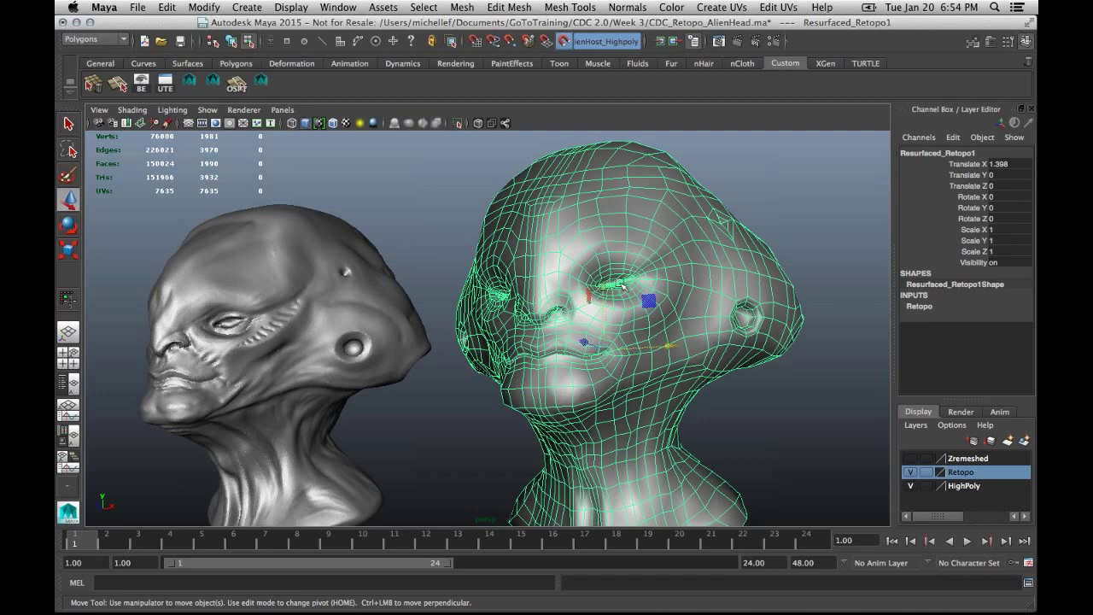
key("2")
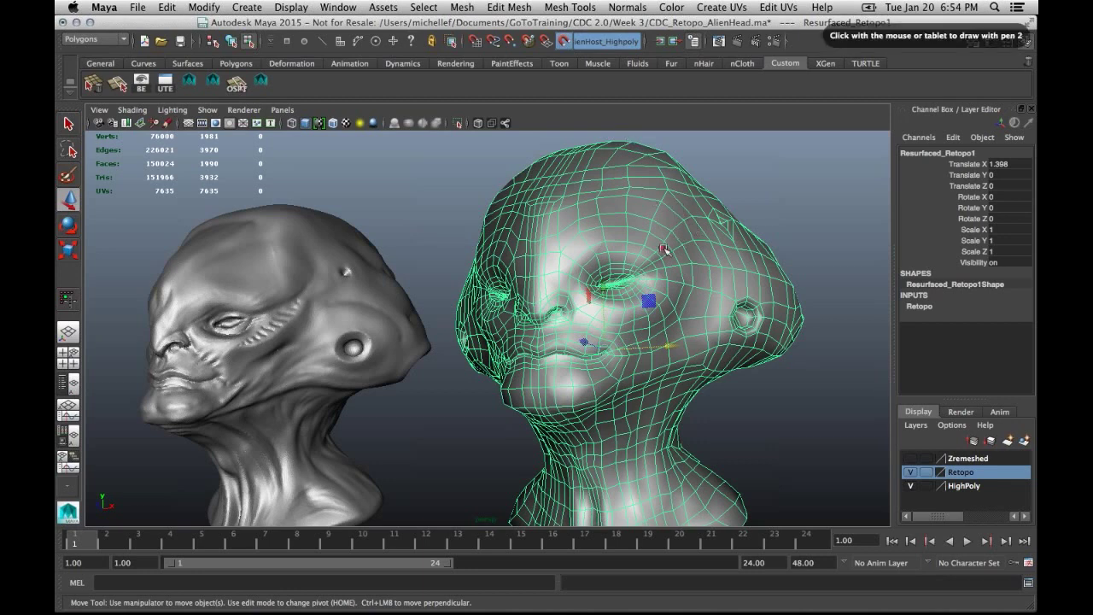
left_click_drag(705, 275, 704, 315)
key("Escape")
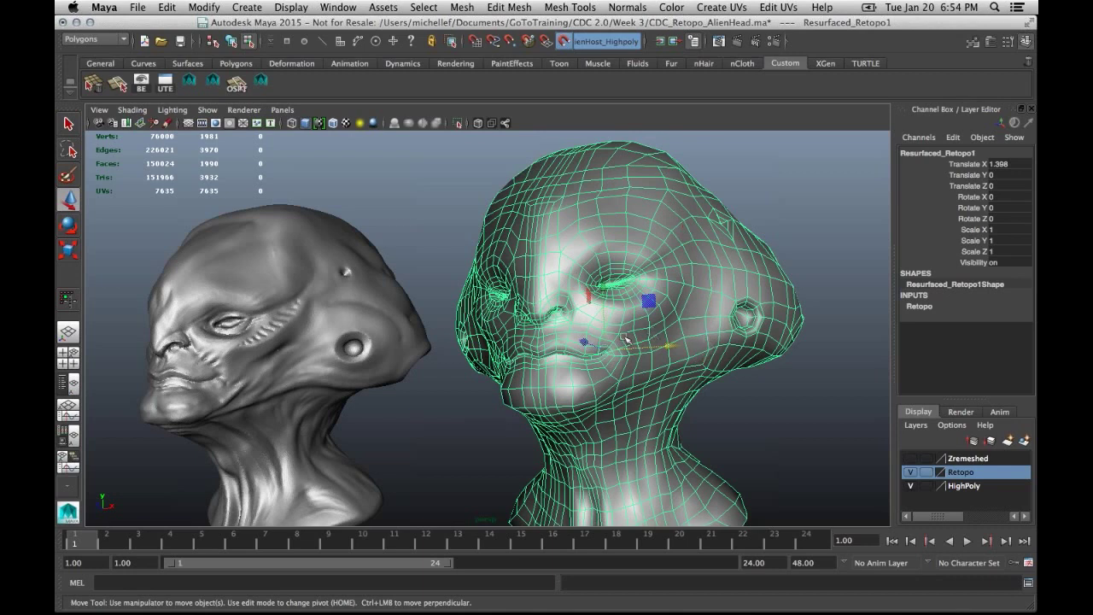
key("2")
mouse_move(594, 251)
left_mouse_down()
mouse_move(566, 317)
mouse_move(581, 260)
mouse_move(597, 273)
left_mouse_up()
mouse_move(570, 341)
left_mouse_down()
mouse_move(607, 352)
mouse_move(592, 372)
mouse_move(551, 352)
left_mouse_up()
key("Escape")
left_click_drag(732, 438, 773, 469, "alt")
left_click_drag(507, 403, 491, 241, "alt")
left_click_drag(603, 386, 531, 316, "alt")
middle_click_drag(468, 256, 433, 269, "alt")
middle_click_drag(485, 327, 512, 298, "alt")
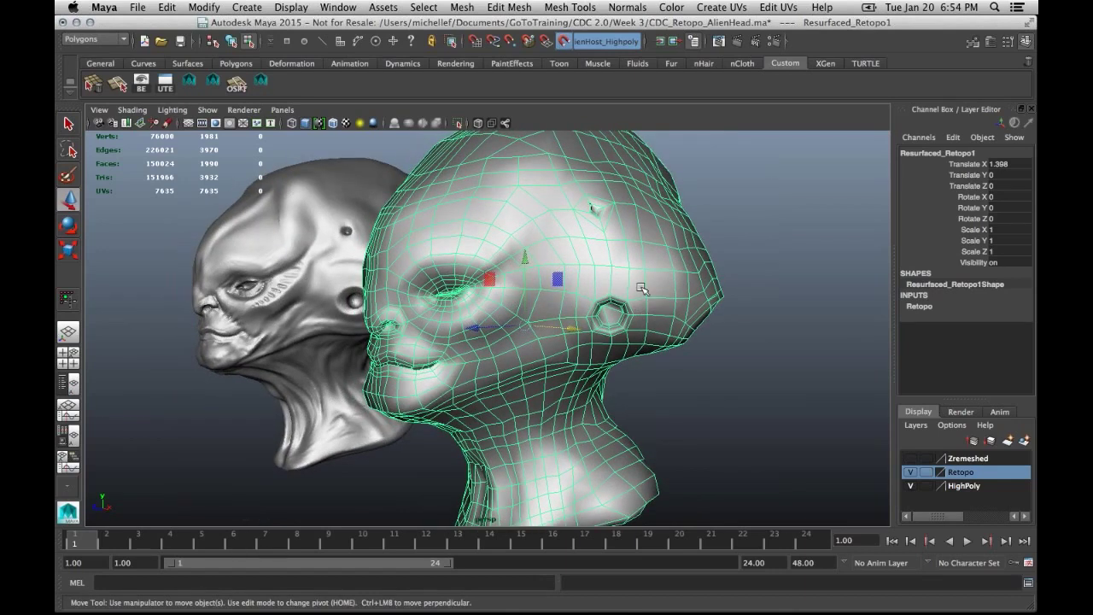
left_click(669, 400)
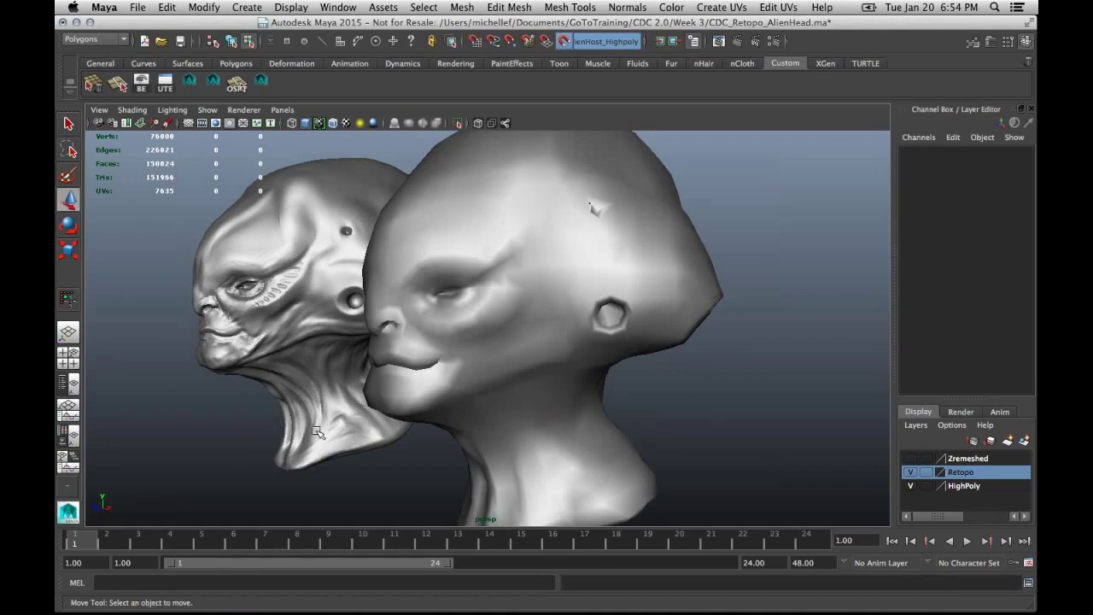
left_click(549, 364)
left_click_drag(659, 398, 668, 408, "alt")
mouse_move(584, 195)
left_mouse_down()
mouse_move(573, 223)
mouse_move(614, 211)
left_mouse_up()
left_click_drag(617, 309, 615, 338)
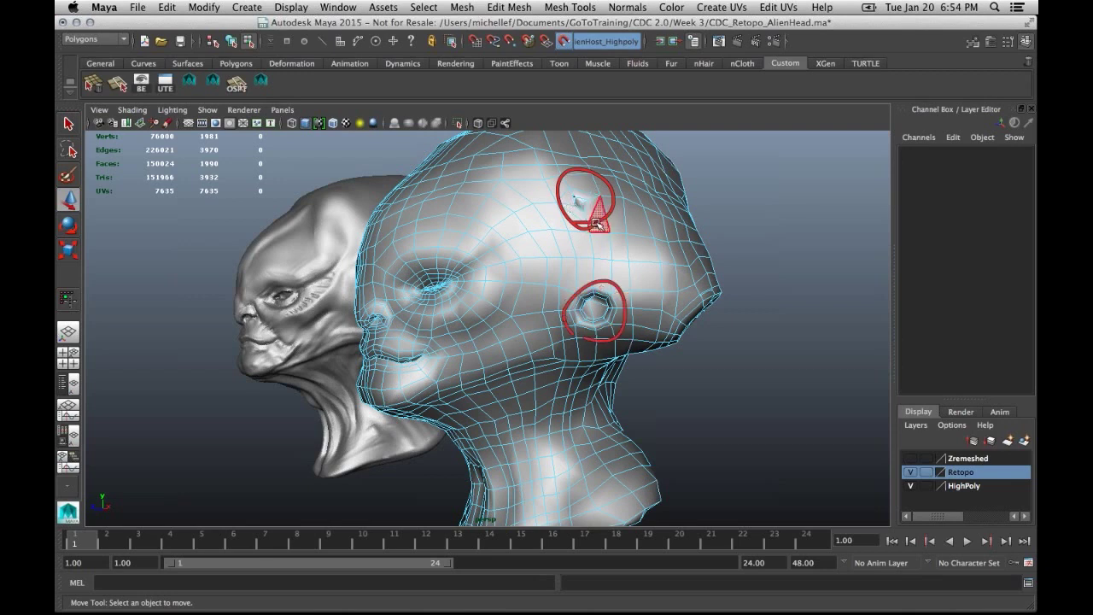
key("Escape")
mouse_move(598, 198)
left_mouse_down()
mouse_move(587, 224)
mouse_move(578, 202)
left_mouse_up()
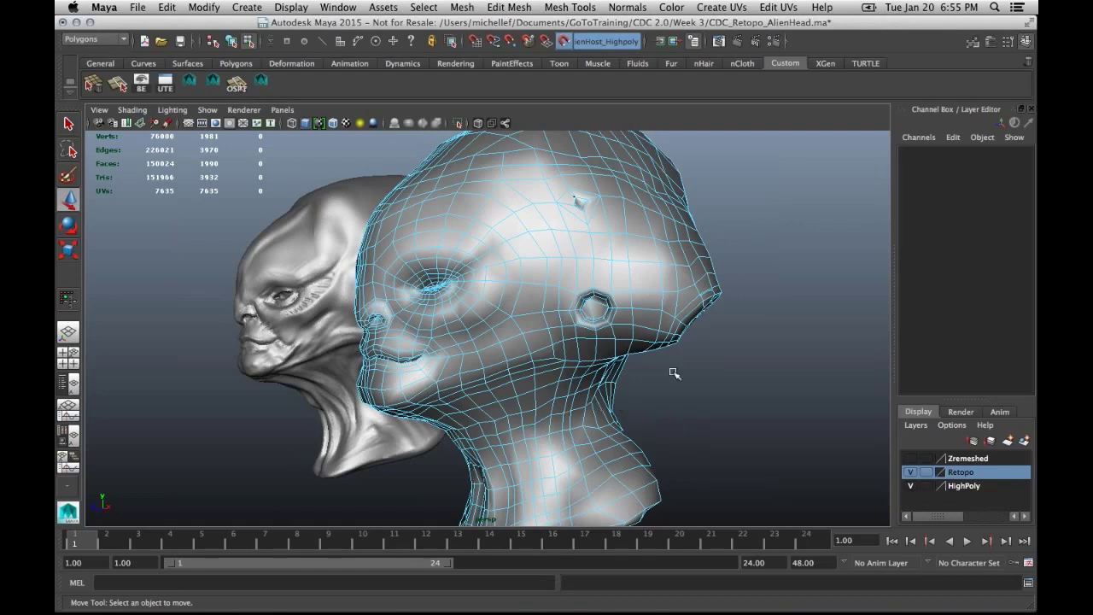
mouse_move(279, 426)
left_mouse_down("alt")
mouse_move(376, 431)
mouse_move(282, 442)
mouse_move(290, 427)
left_mouse_up("alt")
left_click_drag(302, 365, 641, 171, "alt")
right_click_drag(675, 348, 448, 381, "alt")
middle_click_drag(449, 380, 419, 359, "alt")
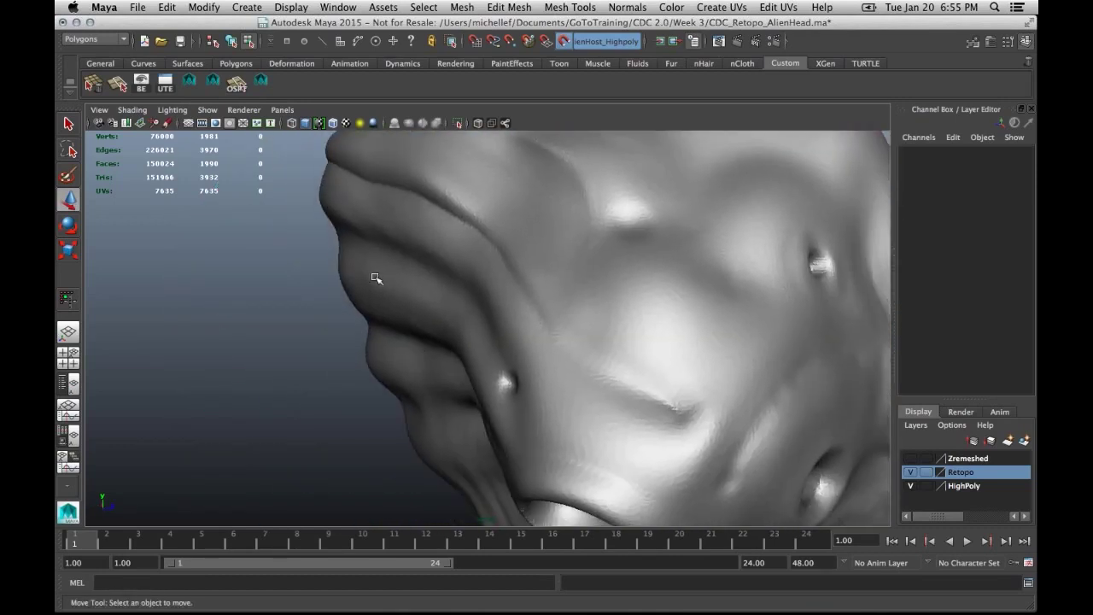
left_click_drag(335, 236, 344, 290)
mouse_move(404, 396)
left_mouse_down()
mouse_move(402, 415)
mouse_move(423, 403)
mouse_move(627, 398)
left_mouse_up()
right_click_drag(626, 398, 534, 333, "alt")
left_click_drag(534, 333, 675, 289, "alt")
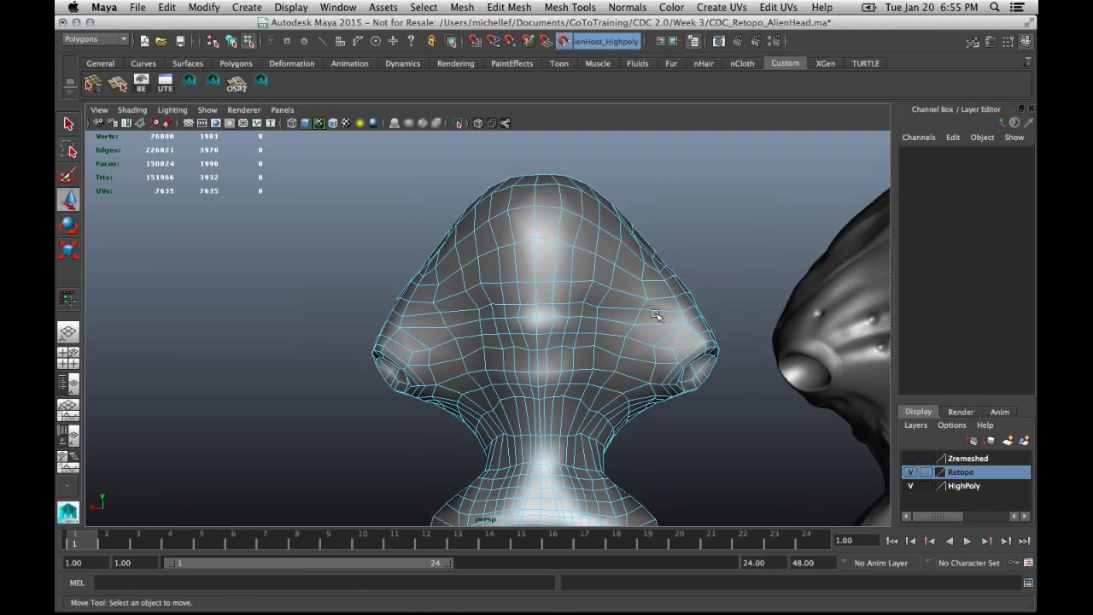
left_click_drag(550, 308, 687, 314, "alt")
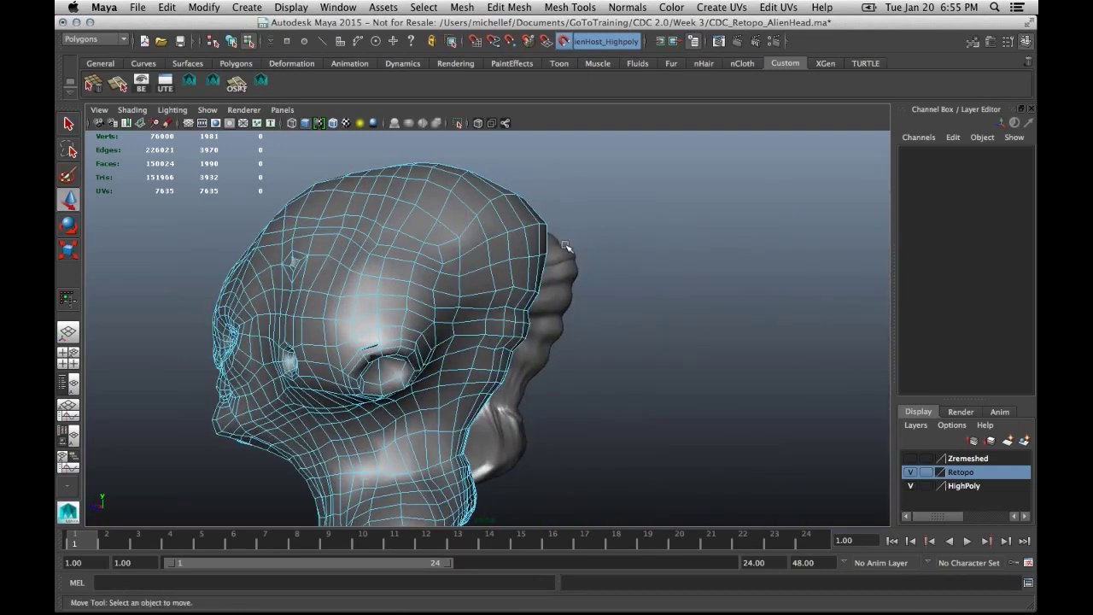
left_click_drag(590, 349, 407, 304, "alt")
scroll(512, 330, "up", 3)
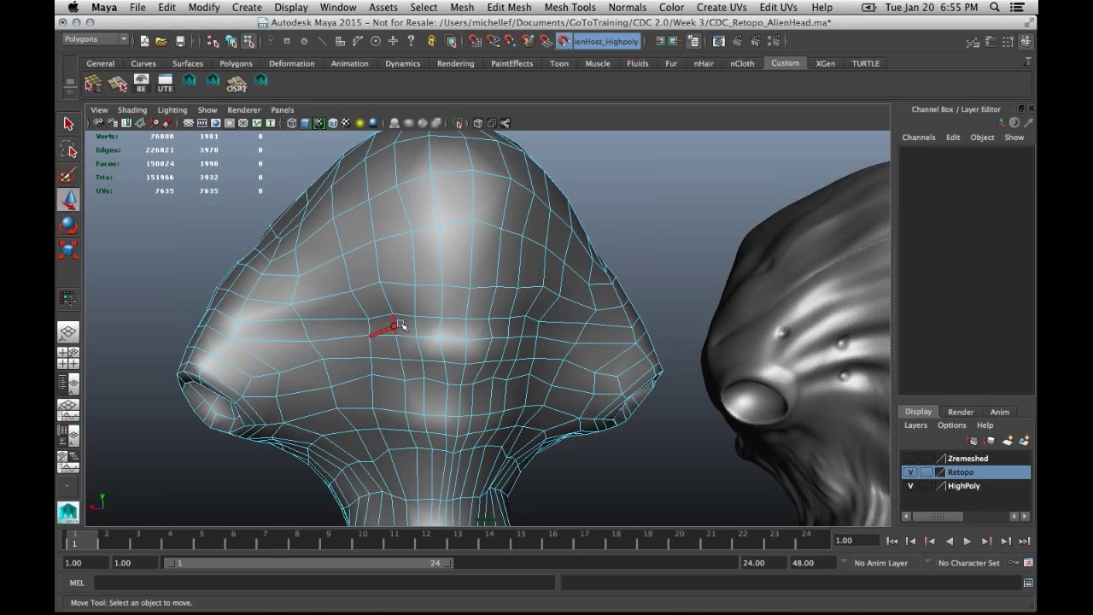
mouse_move(415, 329)
left_mouse_down()
mouse_move(371, 349)
mouse_move(466, 353)
left_mouse_up()
mouse_move(420, 323)
left_mouse_down()
mouse_move(438, 328)
mouse_move(377, 330)
left_mouse_up()
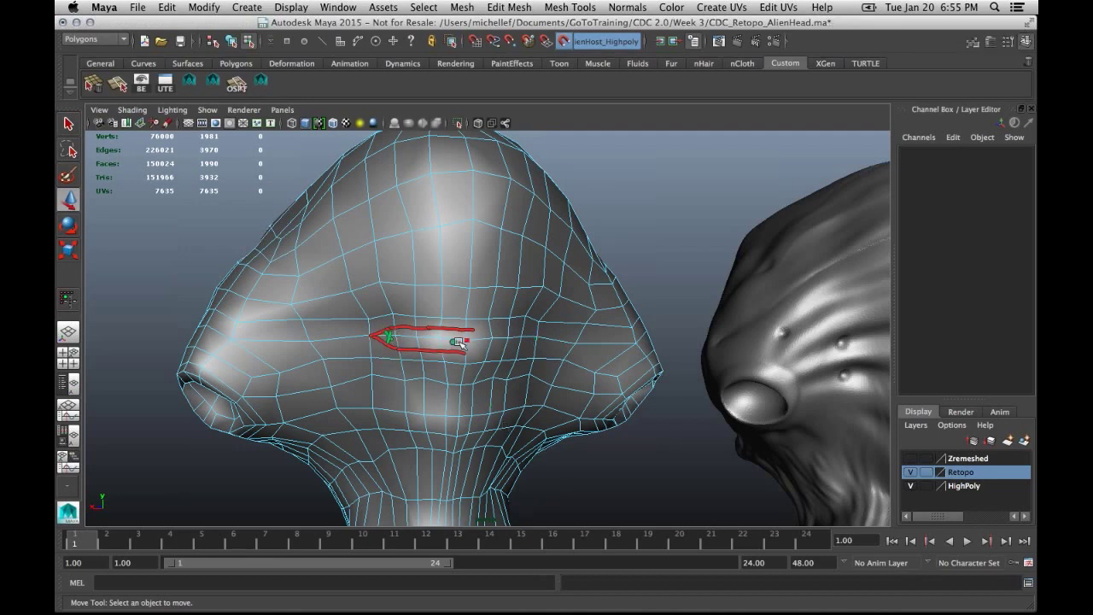
mouse_move(491, 328)
left_mouse_down()
mouse_move(467, 330)
mouse_move(477, 337)
left_mouse_up()
left_click_drag(598, 458, 662, 463, "alt")
scroll(662, 463, "up", 3)
left_click(656, 309)
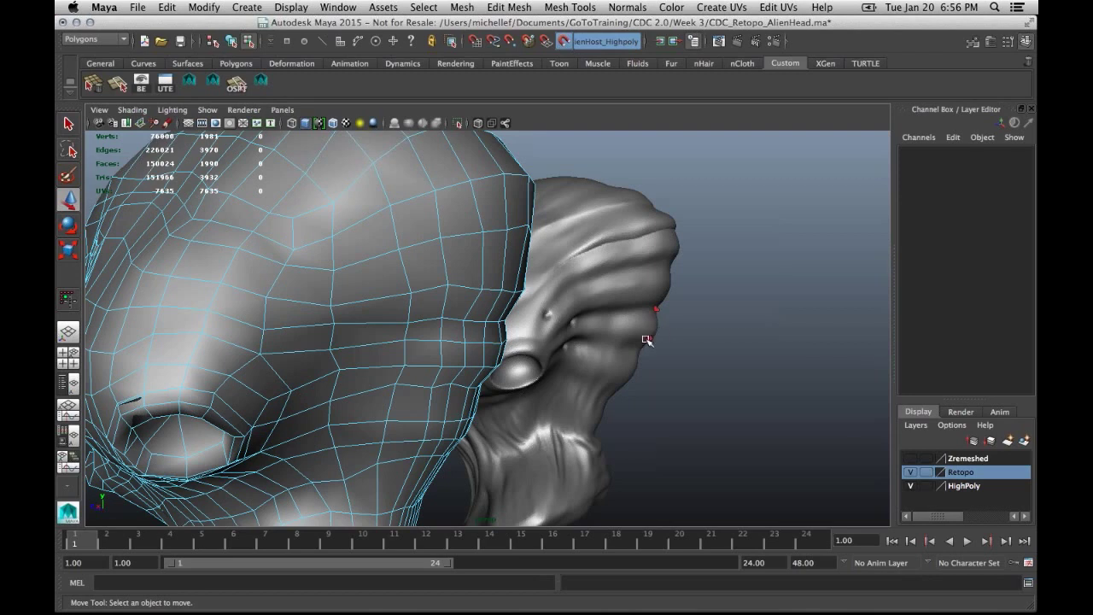
mouse_move(655, 309)
left_mouse_down()
mouse_move(656, 340)
mouse_move(642, 348)
left_mouse_up()
key("ctrl+z")
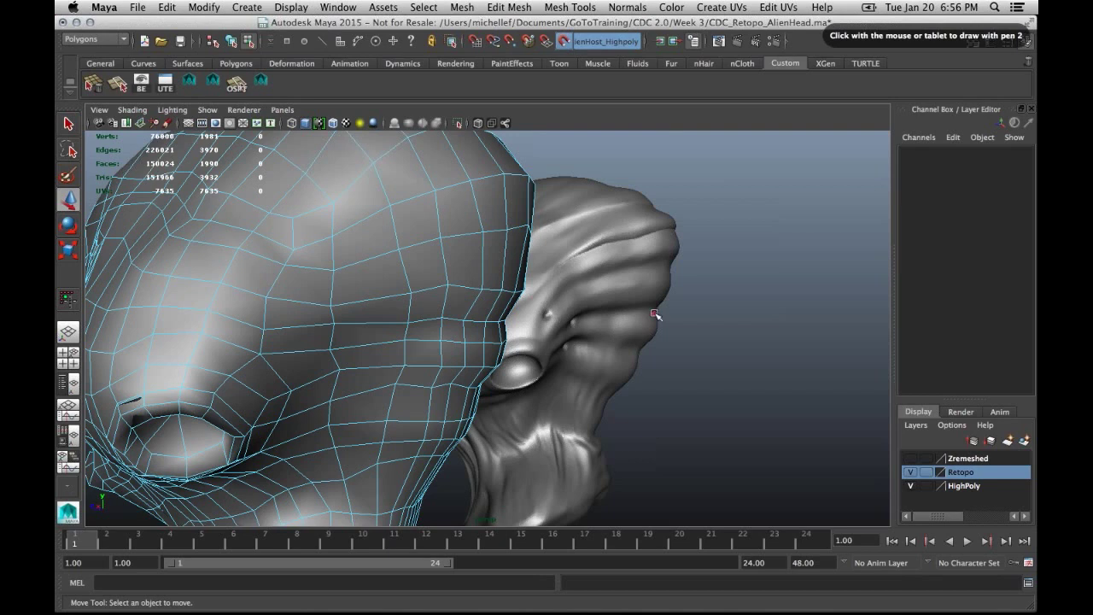
left_click(657, 329)
left_click(641, 345)
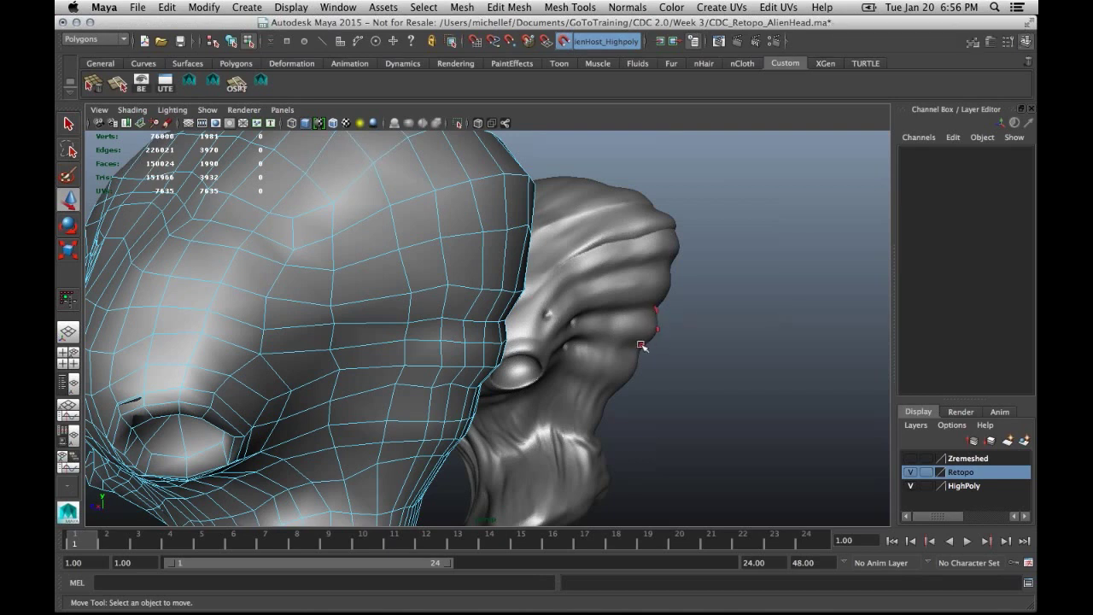
left_click_drag(656, 316, 640, 345)
key("ctrl+z")
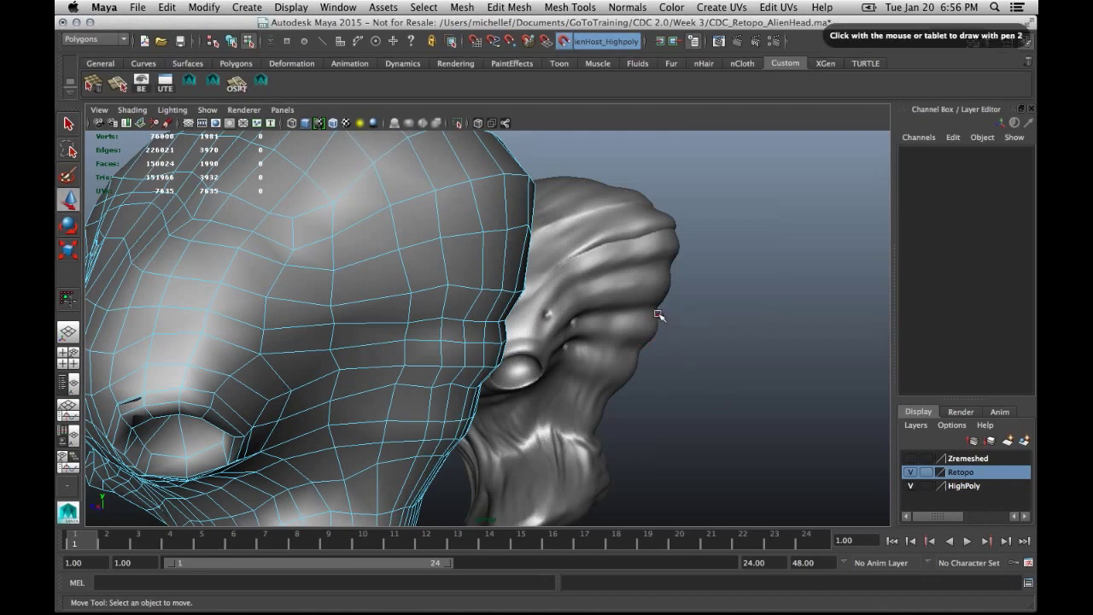
left_click(656, 322)
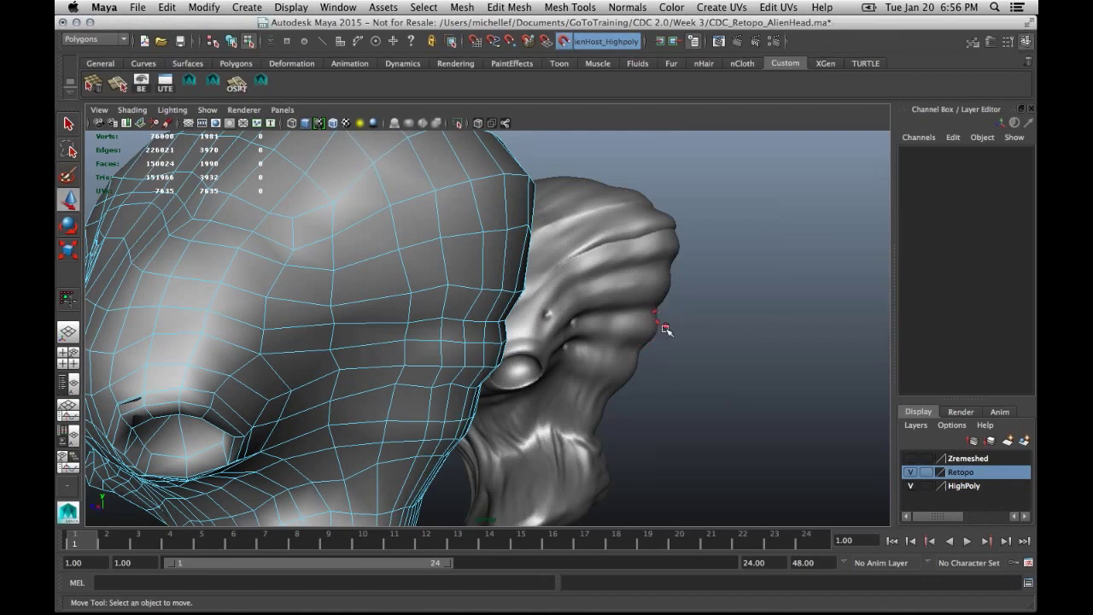
left_click(653, 334)
left_click(642, 344)
left_click_drag(654, 312, 657, 340)
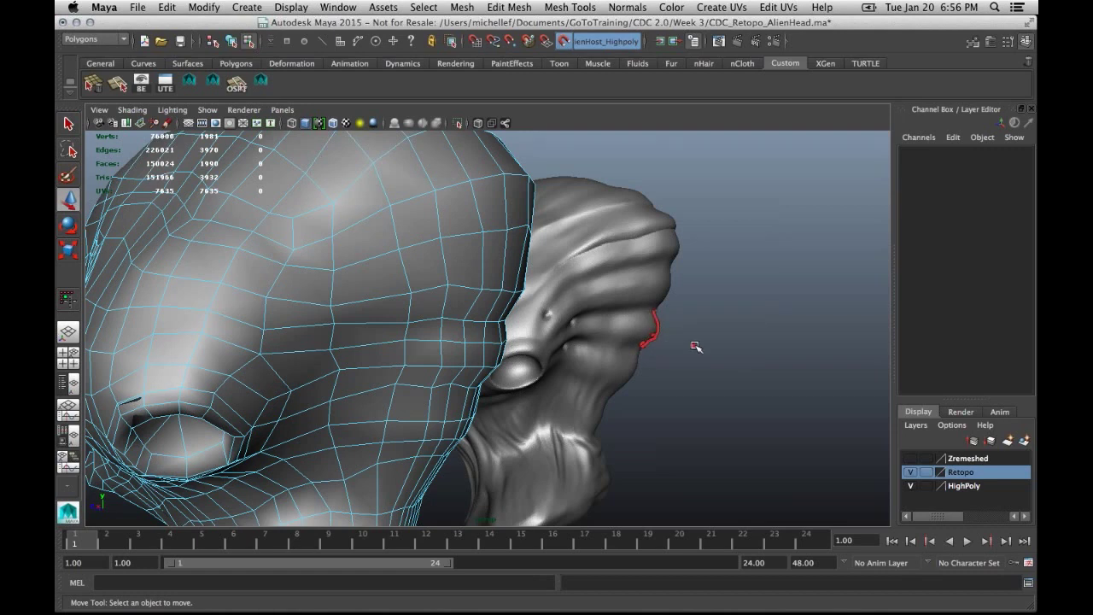
left_click(656, 321)
left_click(655, 333)
left_click(648, 339)
left_click(643, 342)
left_click(637, 347)
mouse_move(653, 316)
left_mouse_down()
mouse_move(656, 333)
mouse_move(639, 348)
left_mouse_up()
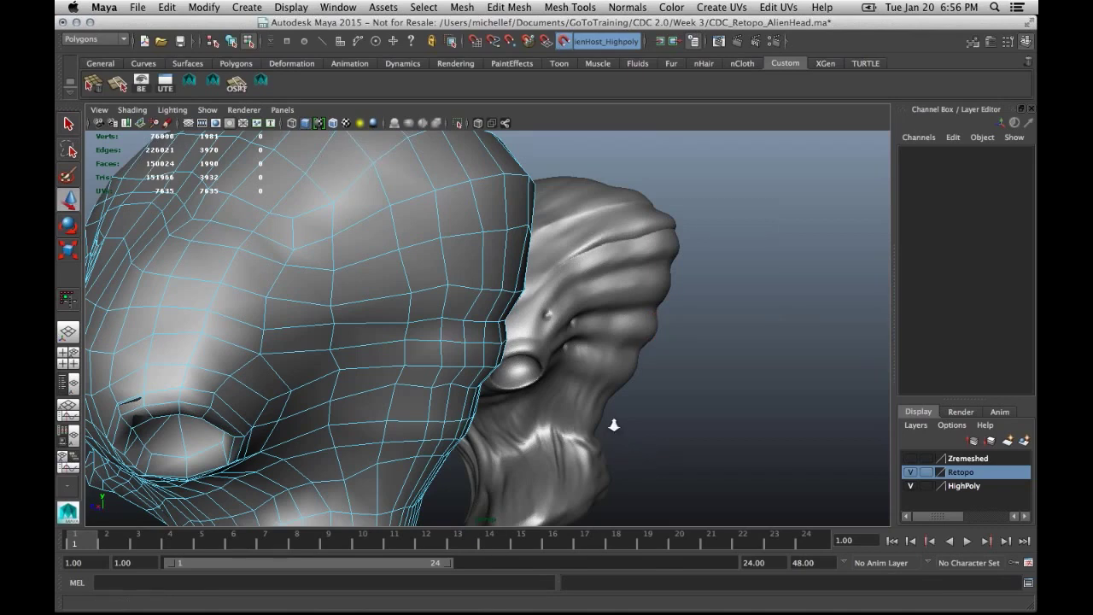
scroll(609, 420, "down", 3)
left_click_drag(529, 422, 379, 368, "alt")
scroll(449, 423, "up", 2)
scroll(439, 430, "down", 3)
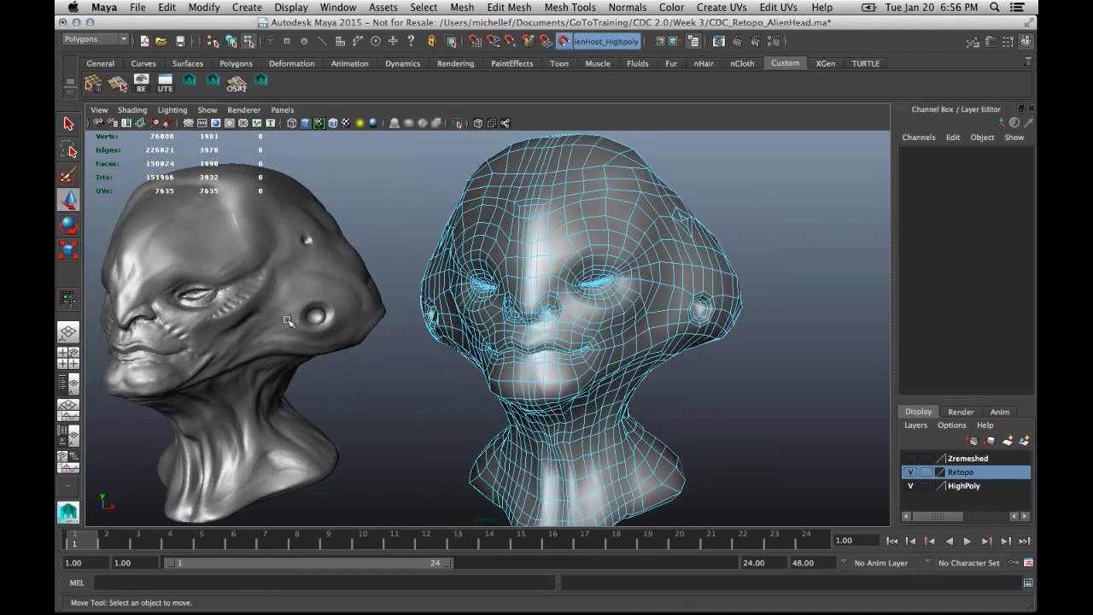
mouse_move(266, 273)
left_mouse_down()
mouse_move(233, 314)
mouse_move(200, 323)
left_mouse_up()
left_click_drag(603, 316, 662, 275)
left_click_drag(612, 312, 661, 270)
key("2")
left_click_drag(122, 345, 136, 346)
left_click_drag(534, 353, 546, 344)
key("2")
mouse_move(598, 380)
left_mouse_down("alt")
mouse_move(675, 414)
mouse_move(578, 384)
left_mouse_up("alt")
right_click_drag(485, 300, 477, 377)
left_click(398, 451)
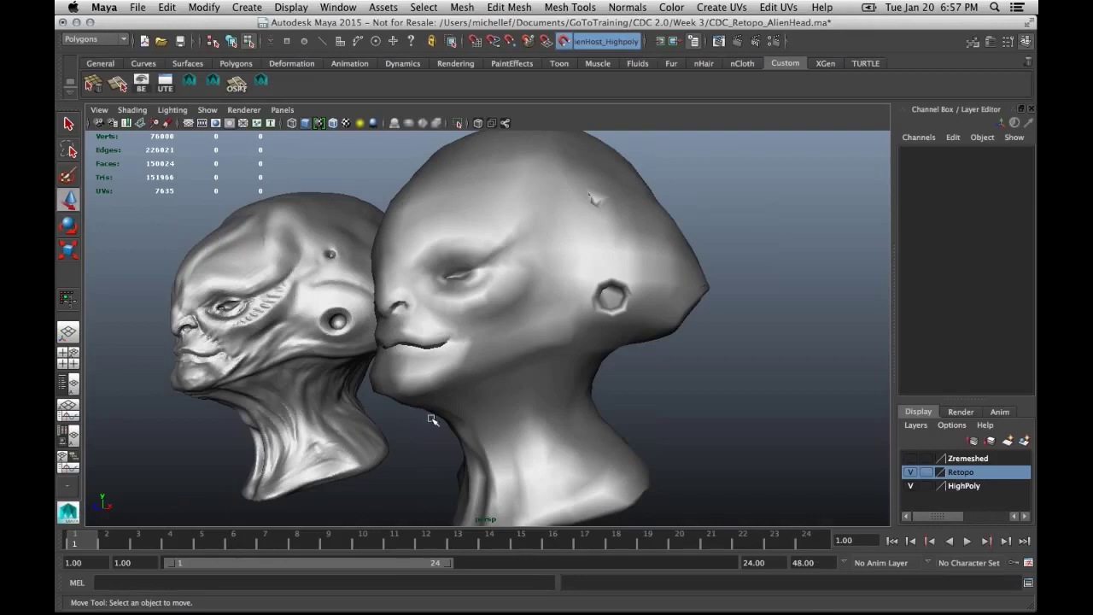
Select Resurfaced_Retopo1 to show its quad wireframe, then orbit and frame both heads together
left_click(415, 350)
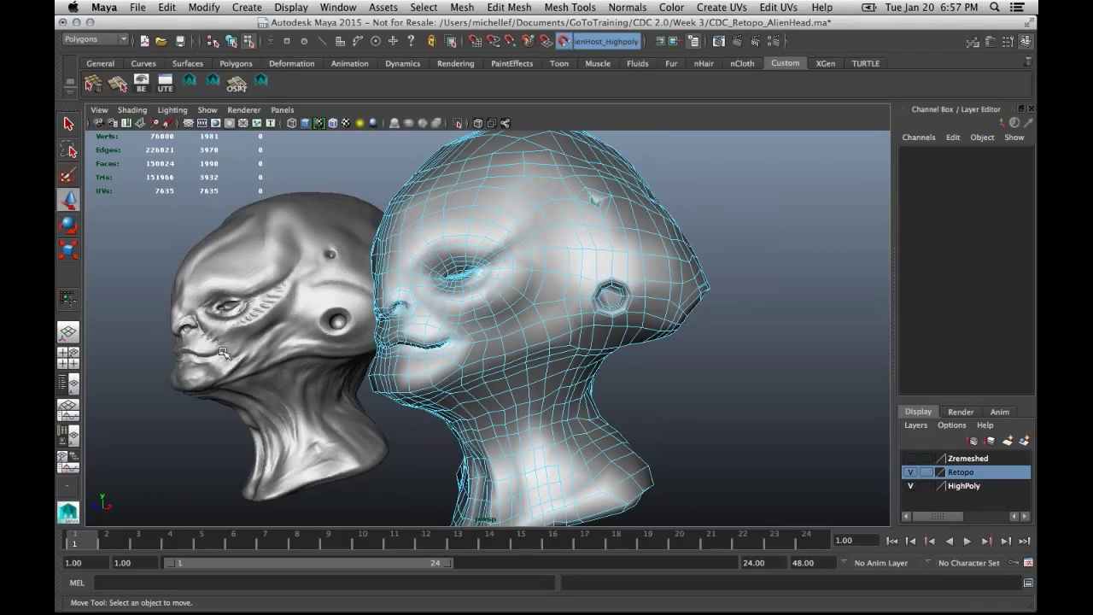
left_click_drag(334, 442, 368, 453, "alt")
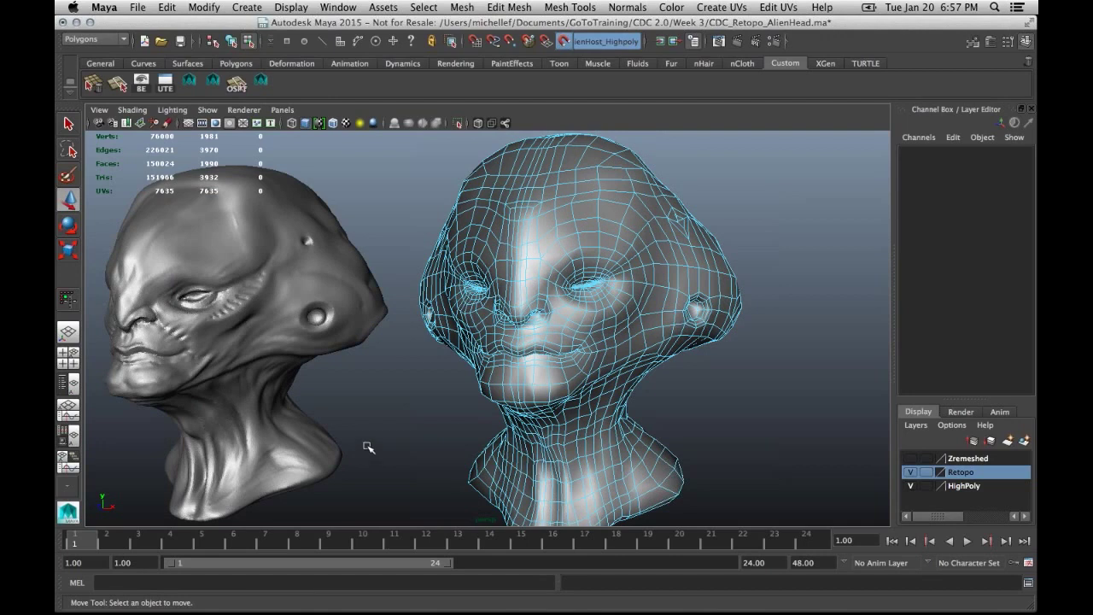
middle_click_drag(380, 442, 475, 446, "alt")
right_click_drag(475, 446, 455, 440, "alt")
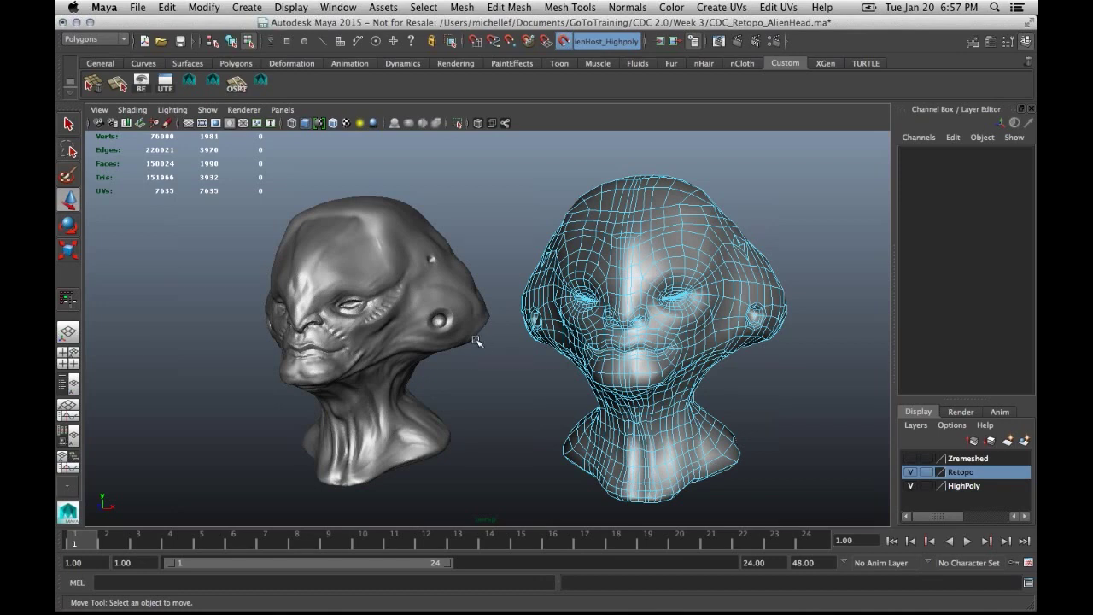
left_click_drag(462, 338, 275, 364, "alt")
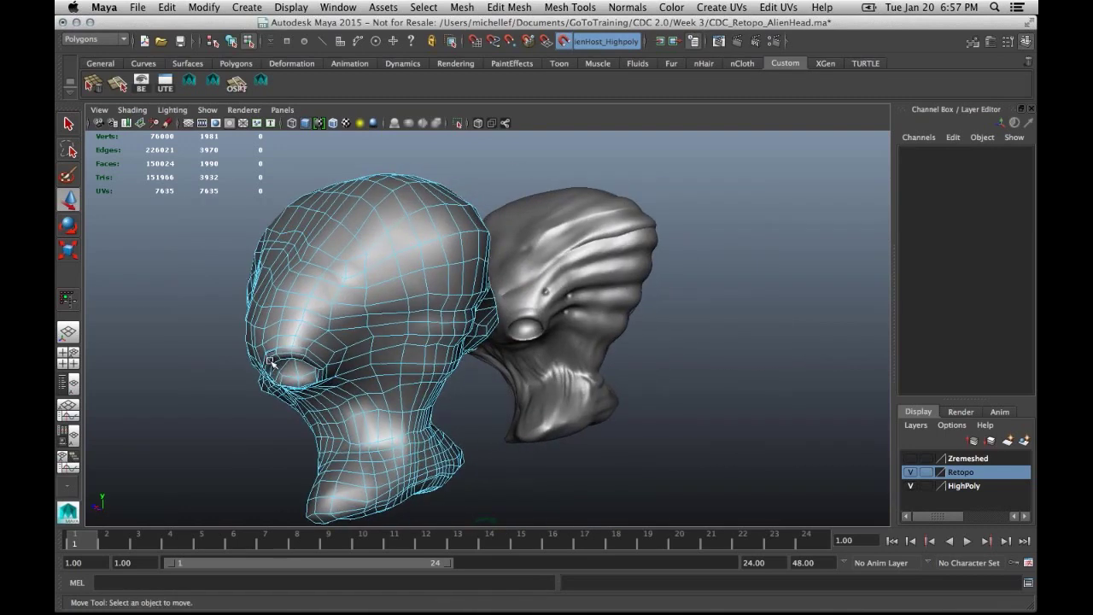
left_click_drag(186, 429, 263, 431, "alt")
key("a")
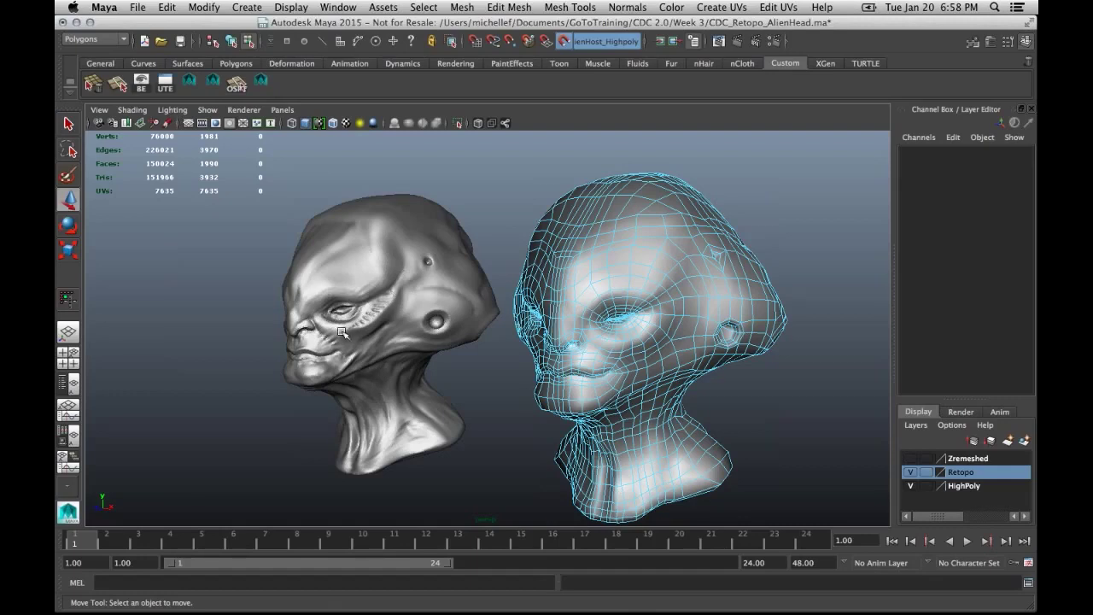
Frame the high-poly alien head's face from the front, then switch to the Keynote slides
left_click_drag(198, 451, 258, 437, "alt")
middle_click_drag(258, 437, 303, 385, "alt")
right_click_drag(302, 385, 471, 389, "alt")
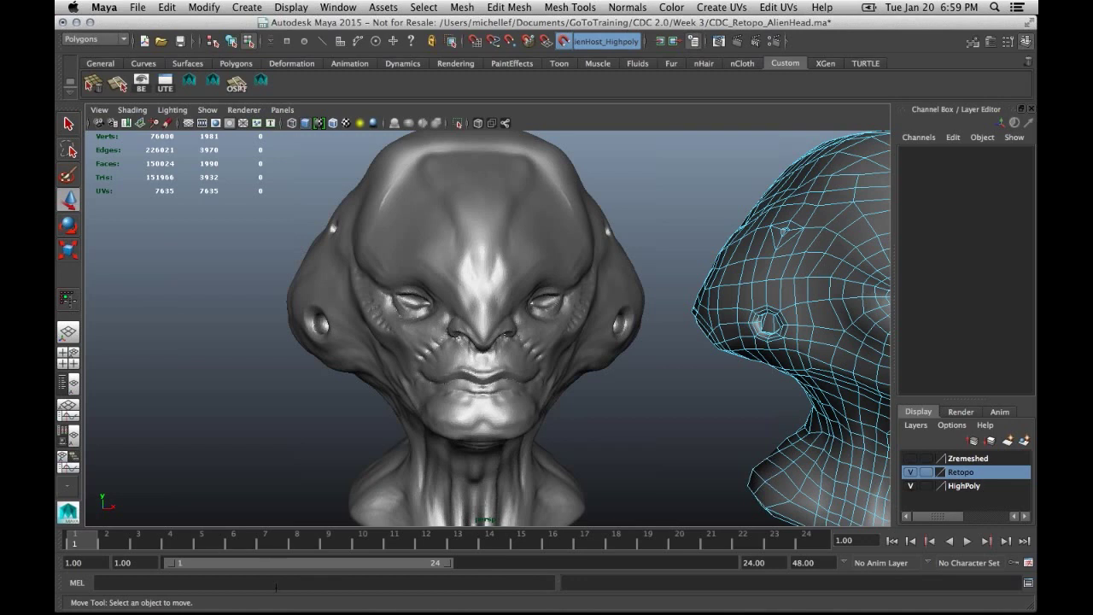
mouse_move(231, 612)
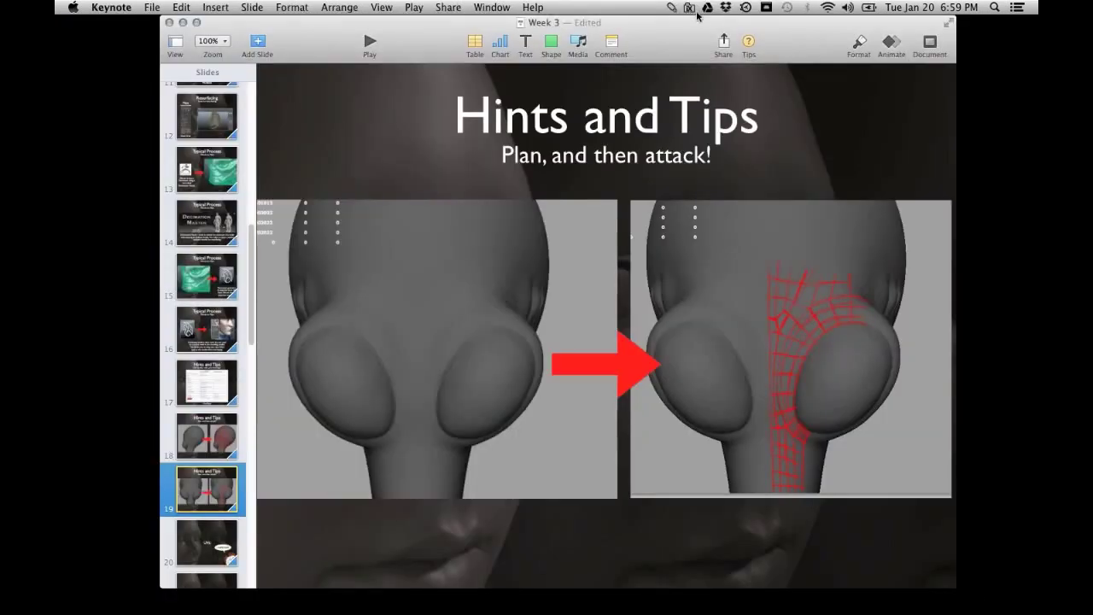
Open Example01 from CDC Google Drive > Week 3 > Resurfacing > Edgeflow Guides > 05 – Head
left_click(707, 8)
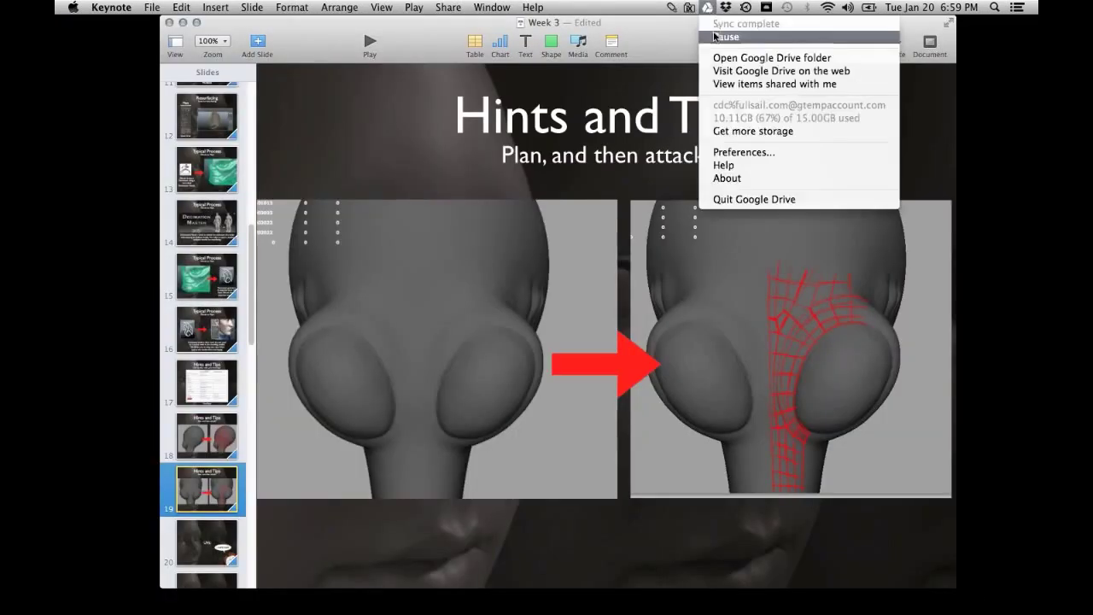
left_click(726, 58)
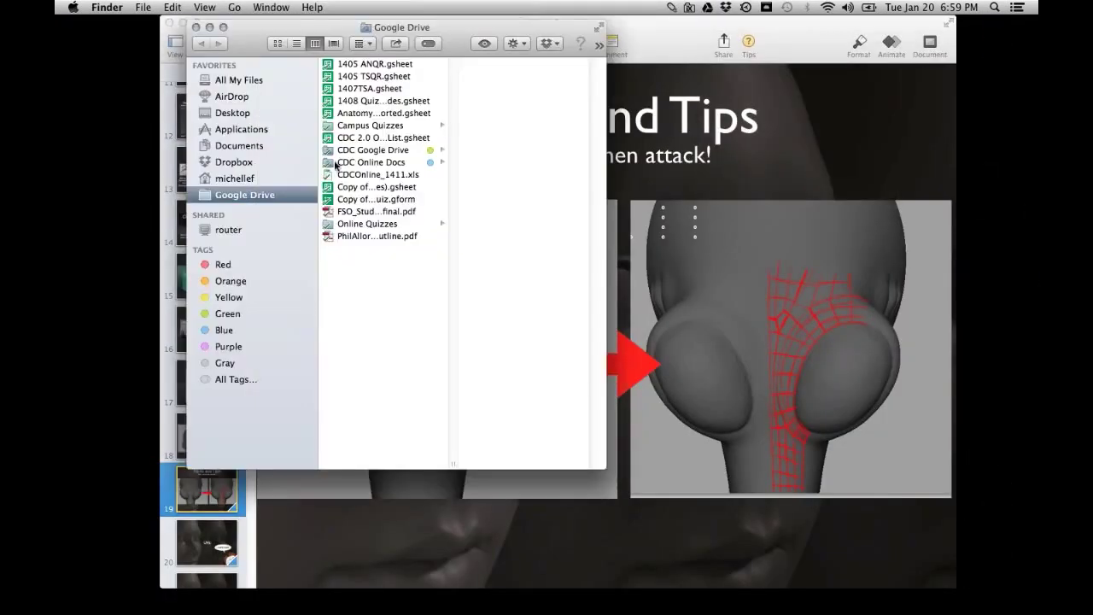
left_click(399, 150)
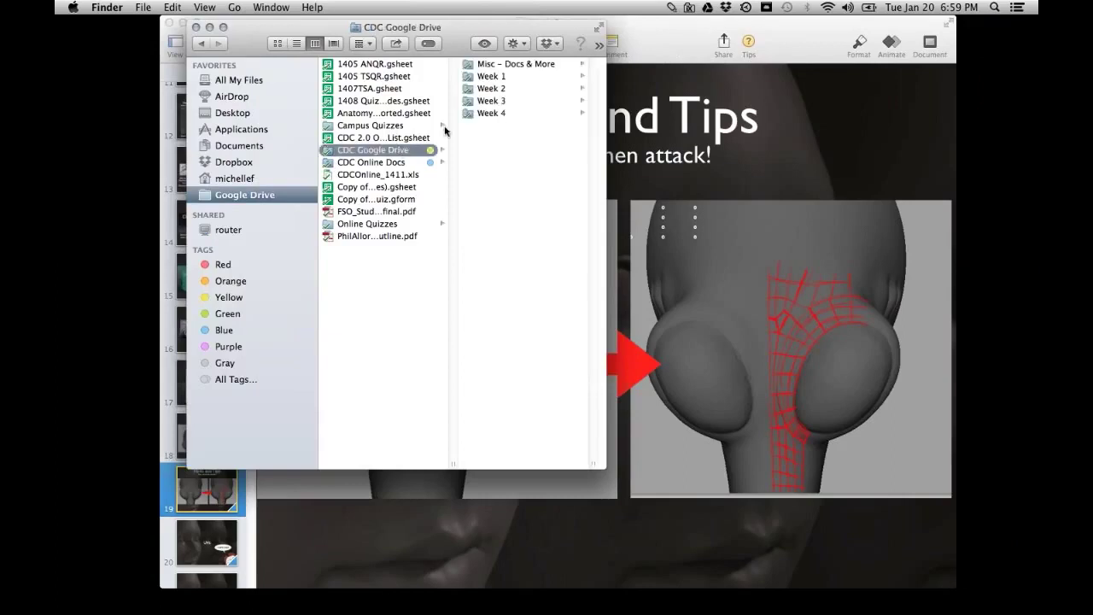
left_click(510, 101)
left_click(509, 65)
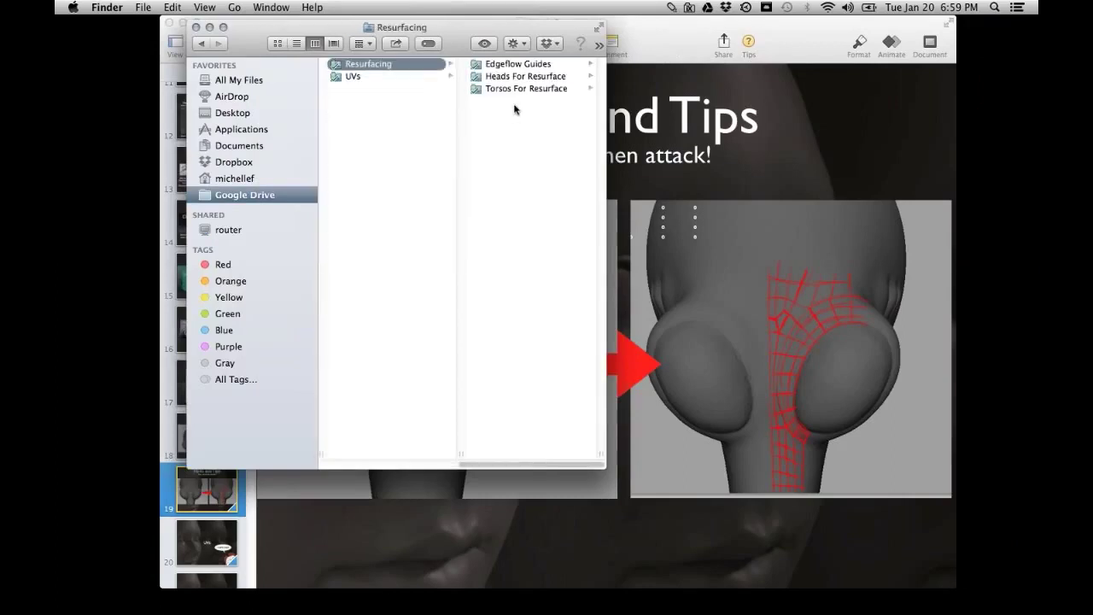
left_click(513, 66)
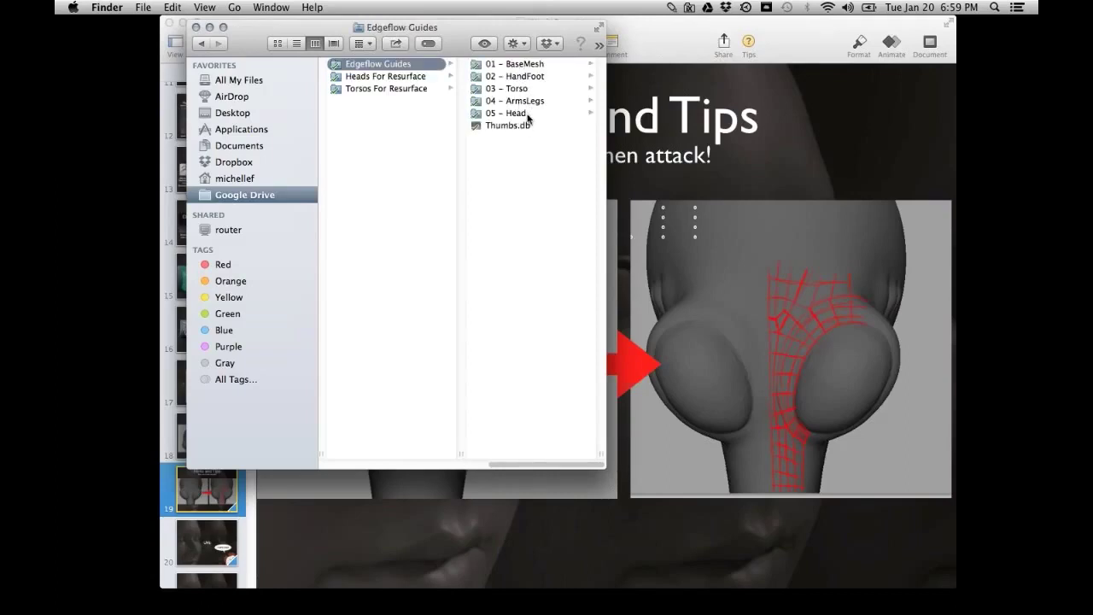
left_click(528, 113)
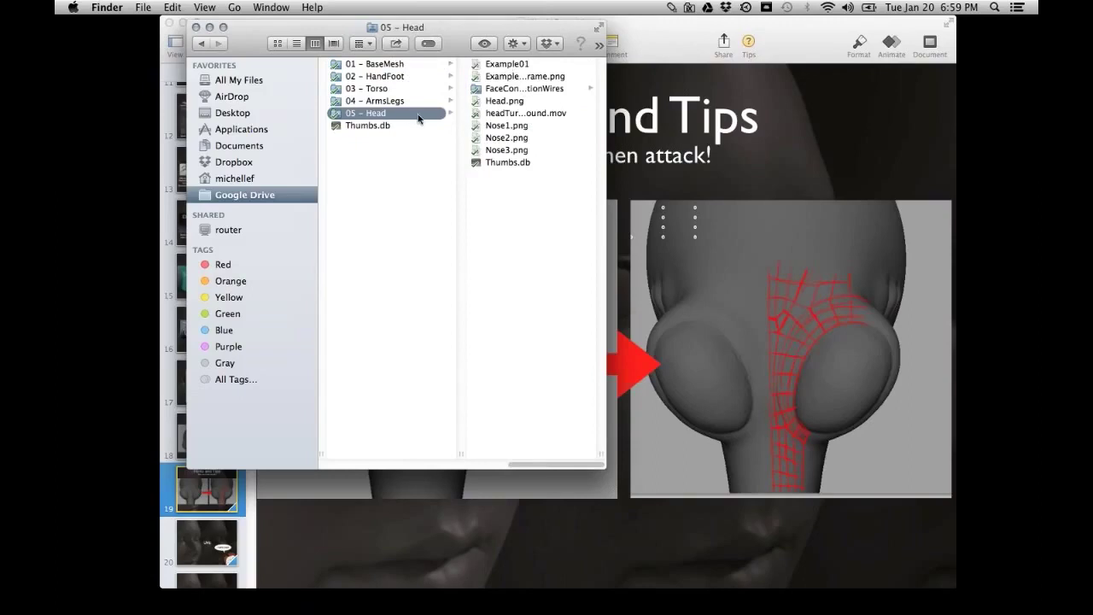
double_click(513, 67)
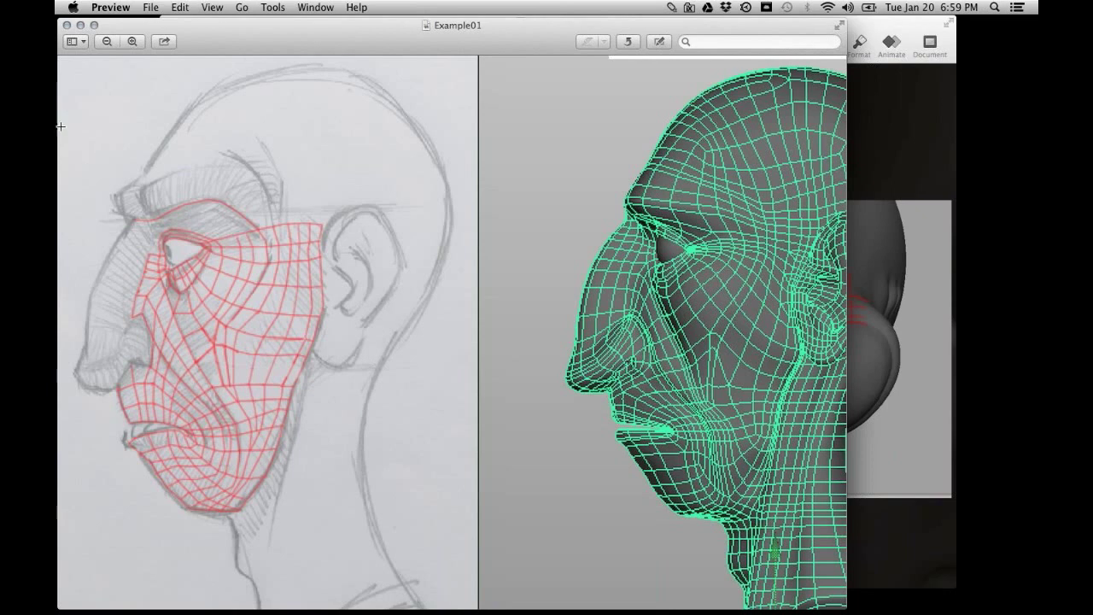
Close Example01, preview Nose1.png, and open the headTurnAround.mov movie
left_click(67, 25)
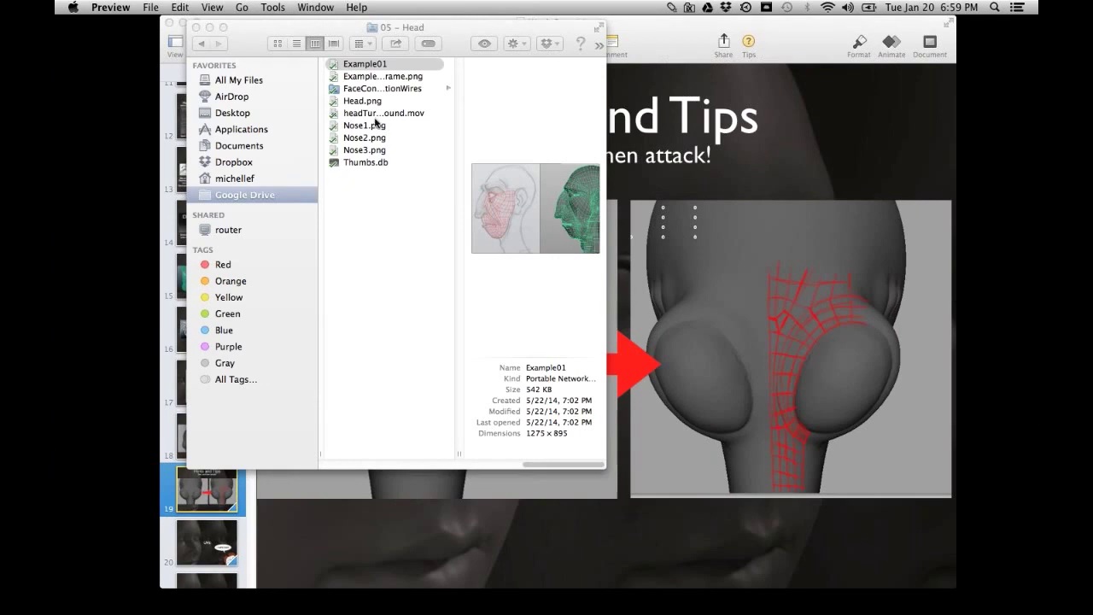
left_click(375, 125)
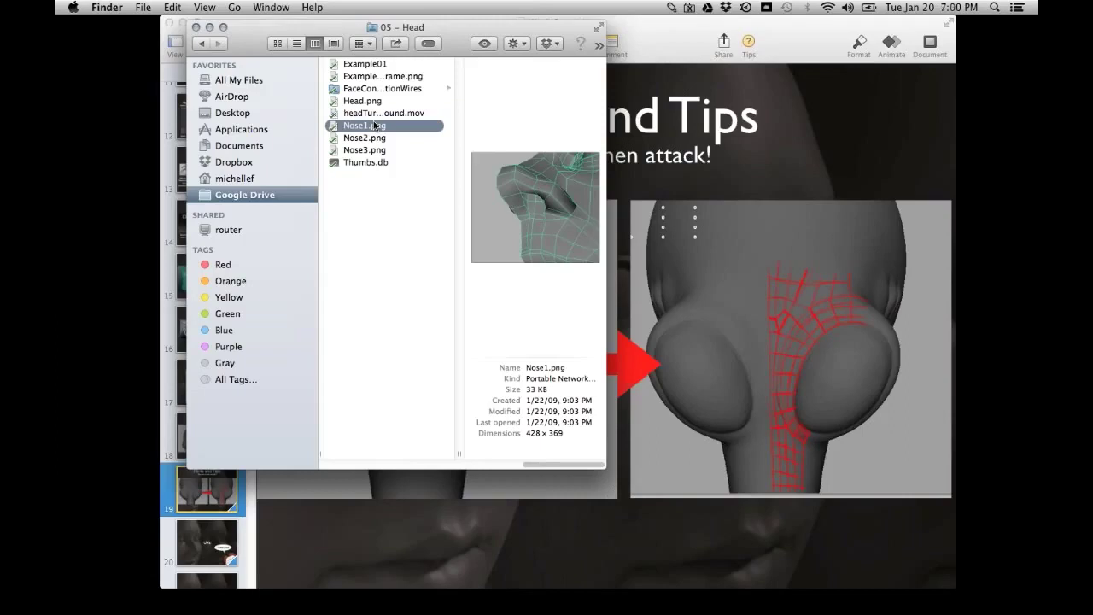
left_click(365, 109)
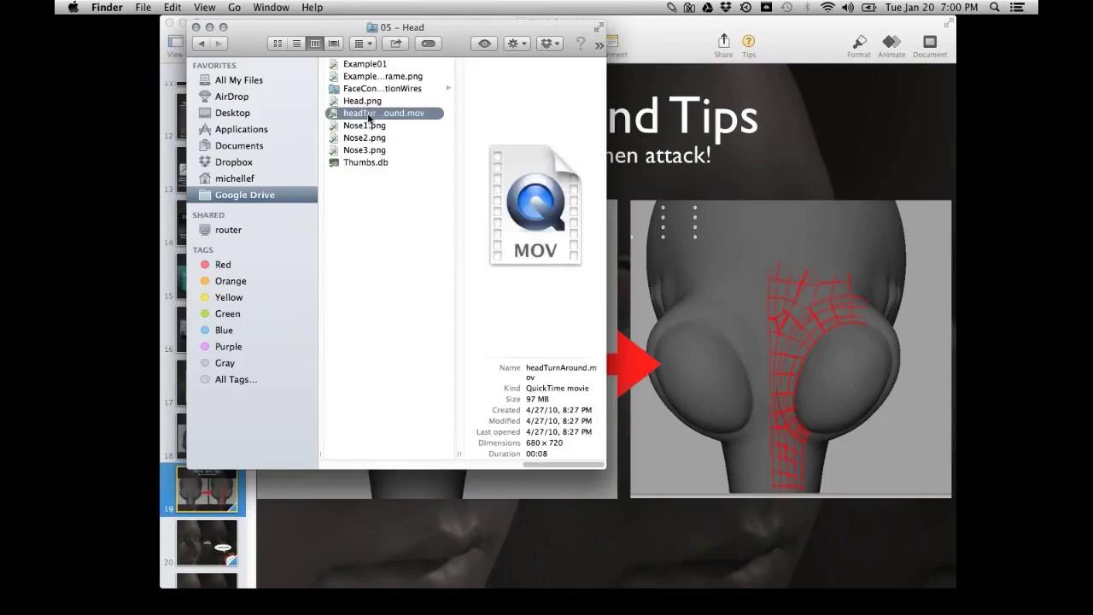
key("space")
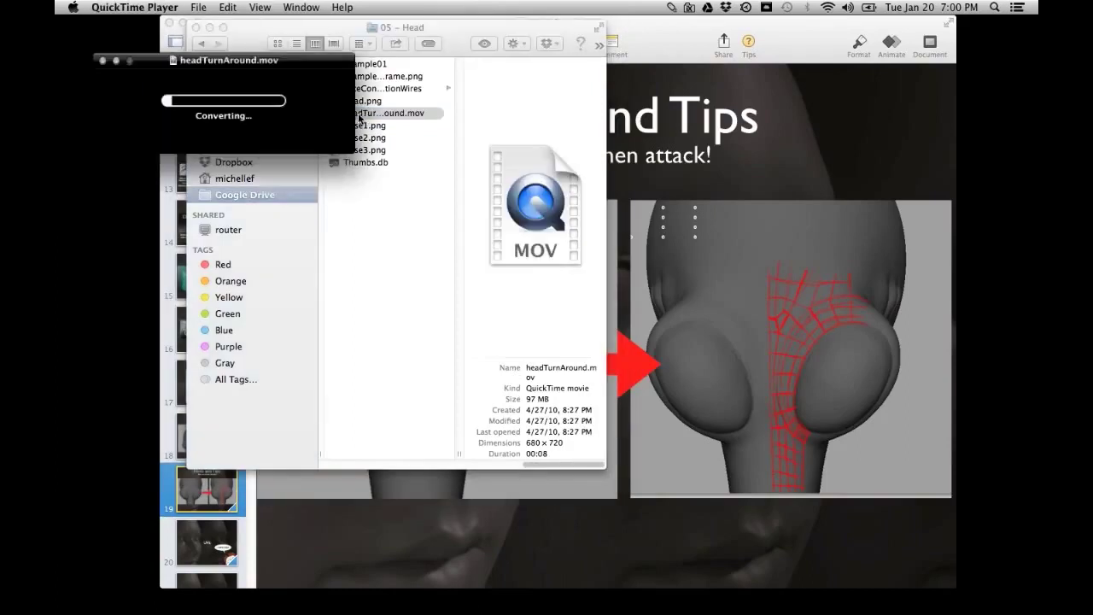
Play the converted headTurnAround movie in QuickTime and rewind it to the head's front view
left_click_drag(298, 69, 350, 231)
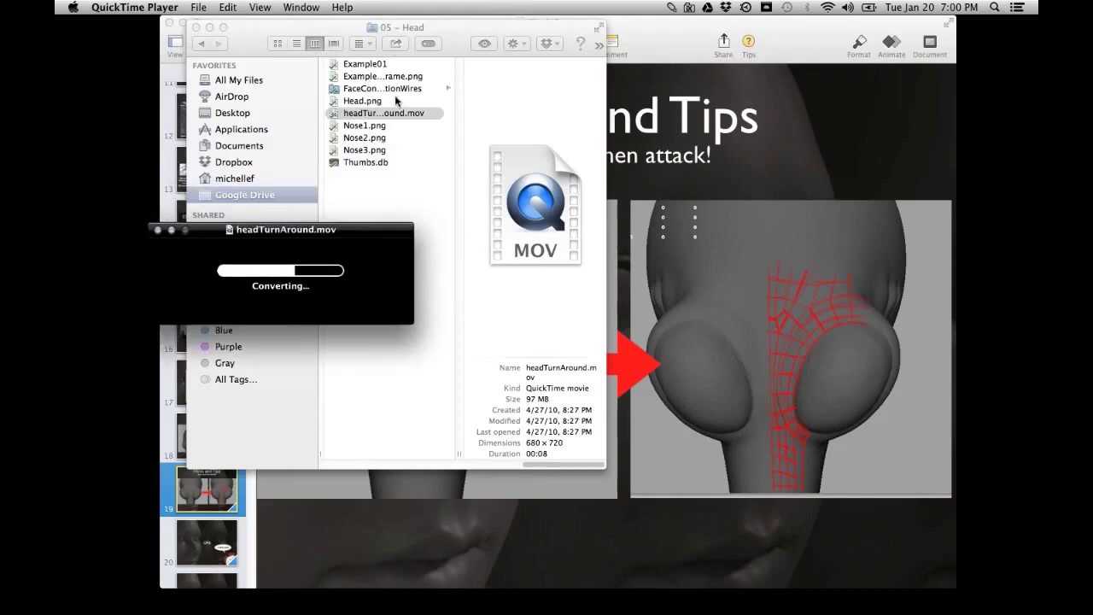
left_click(433, 166)
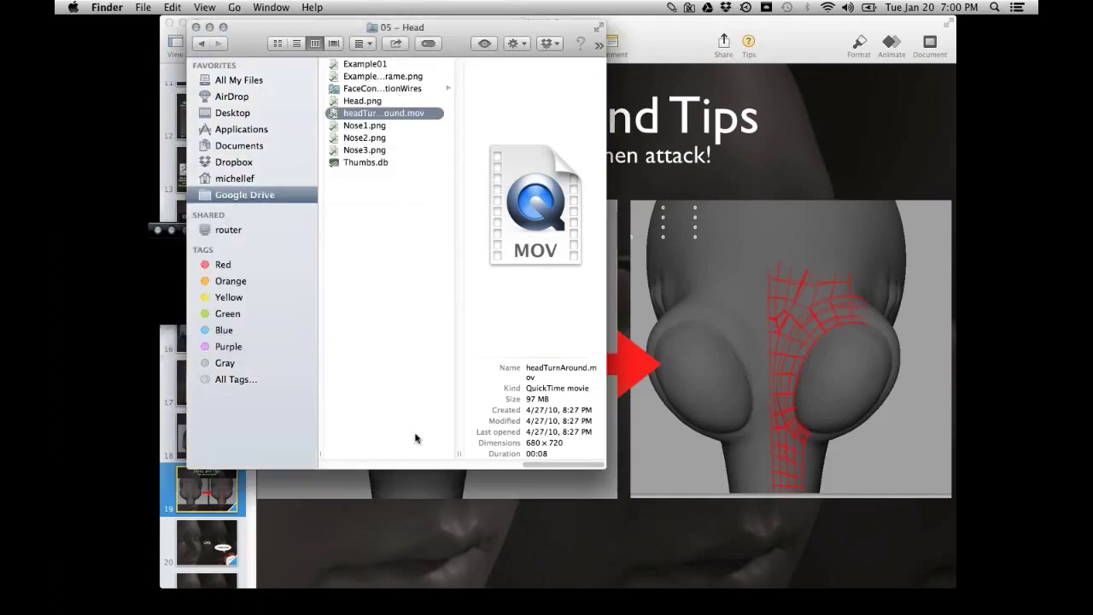
left_click_drag(530, 467, 439, 459)
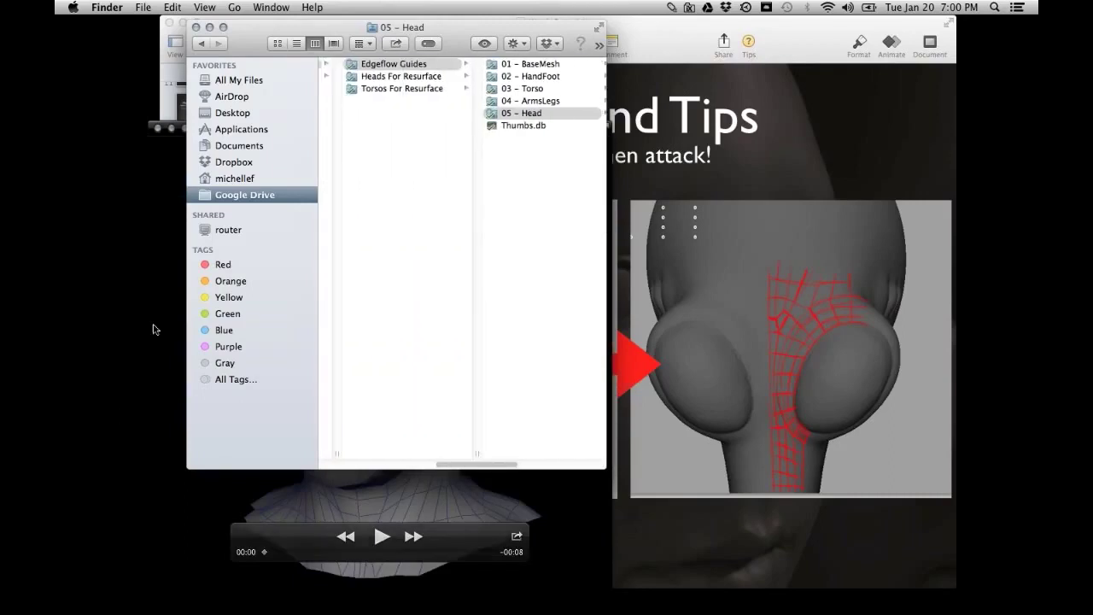
left_click(329, 474)
key("space")
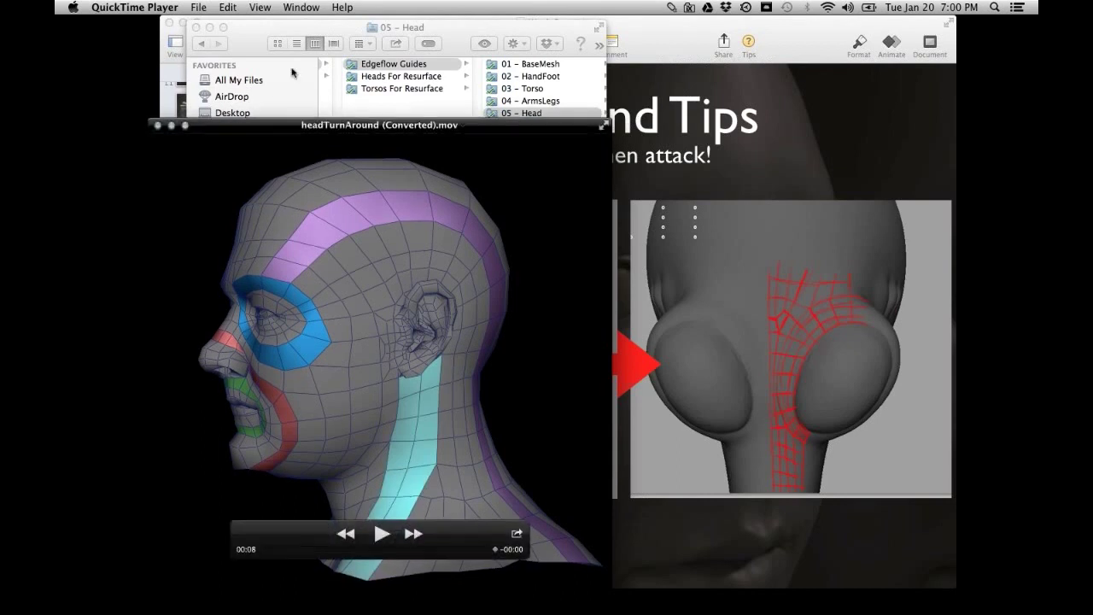
left_click_drag(343, 370, 356, 270)
left_click_drag(504, 455, 508, 424)
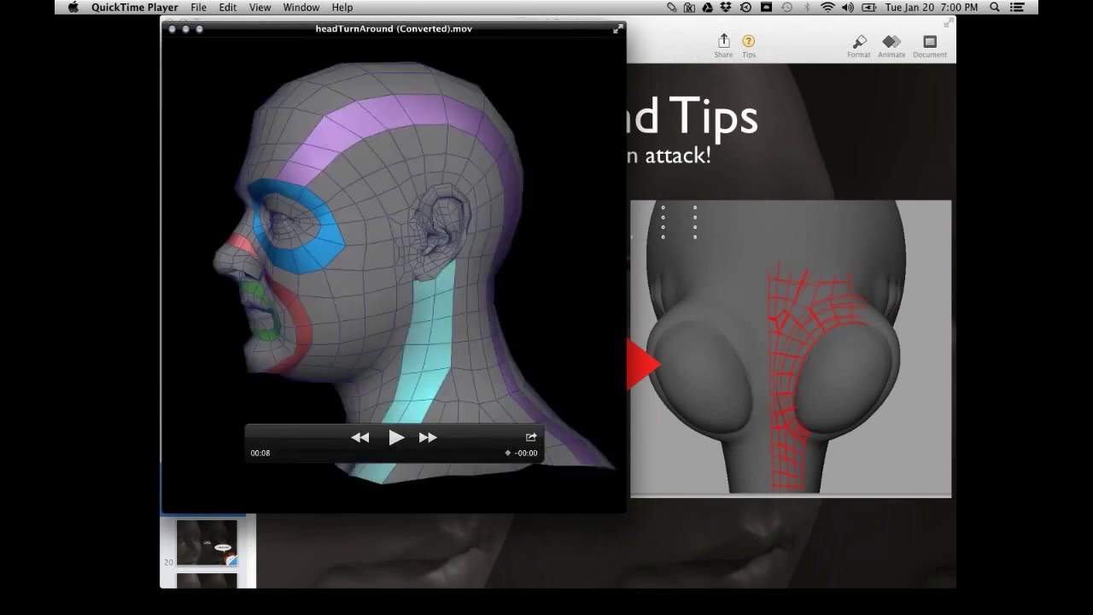
Close the converted movie without saving and open the Heads For Resurface folder
left_click(171, 29)
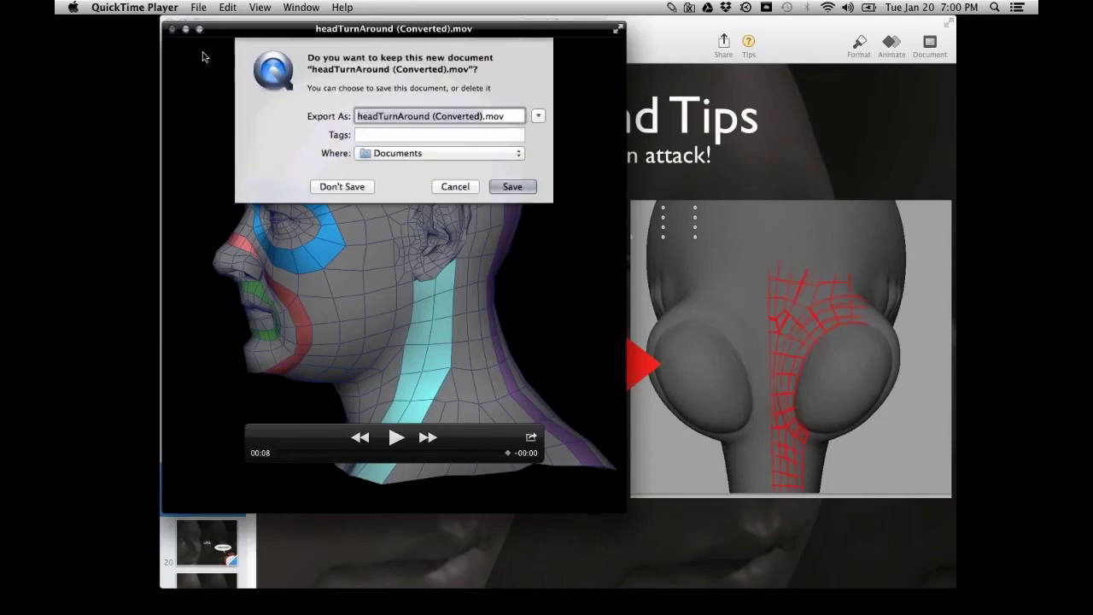
left_click(340, 186)
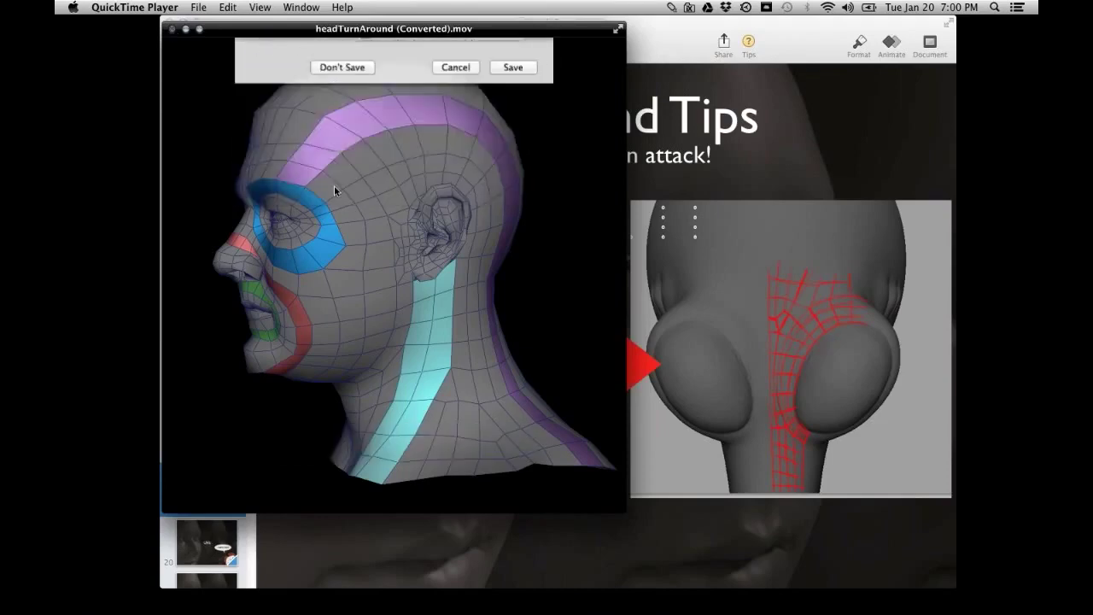
left_click(400, 83)
left_click(400, 80)
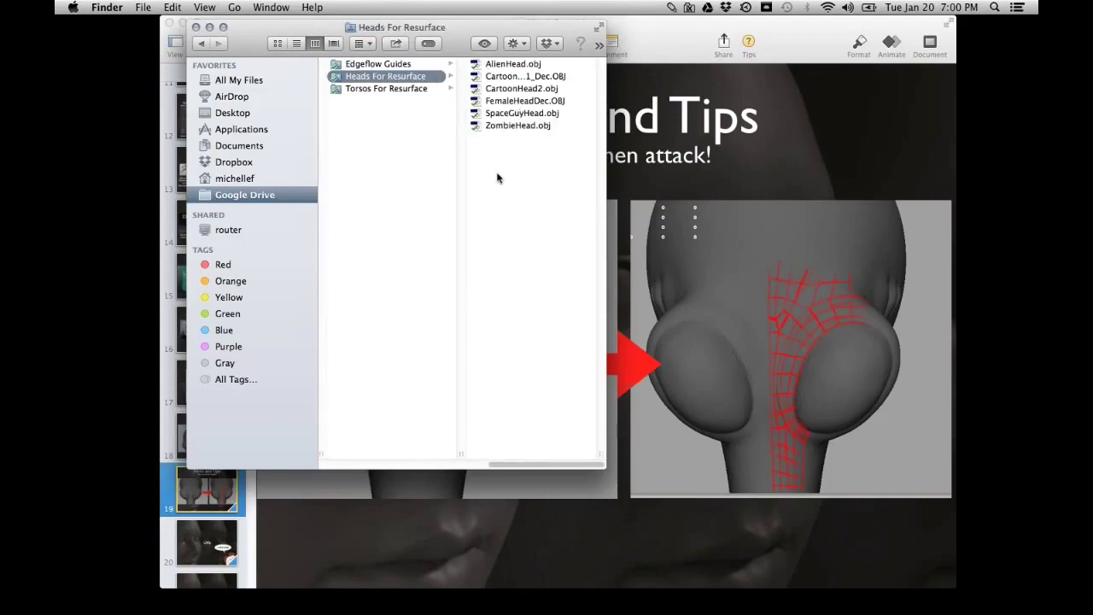
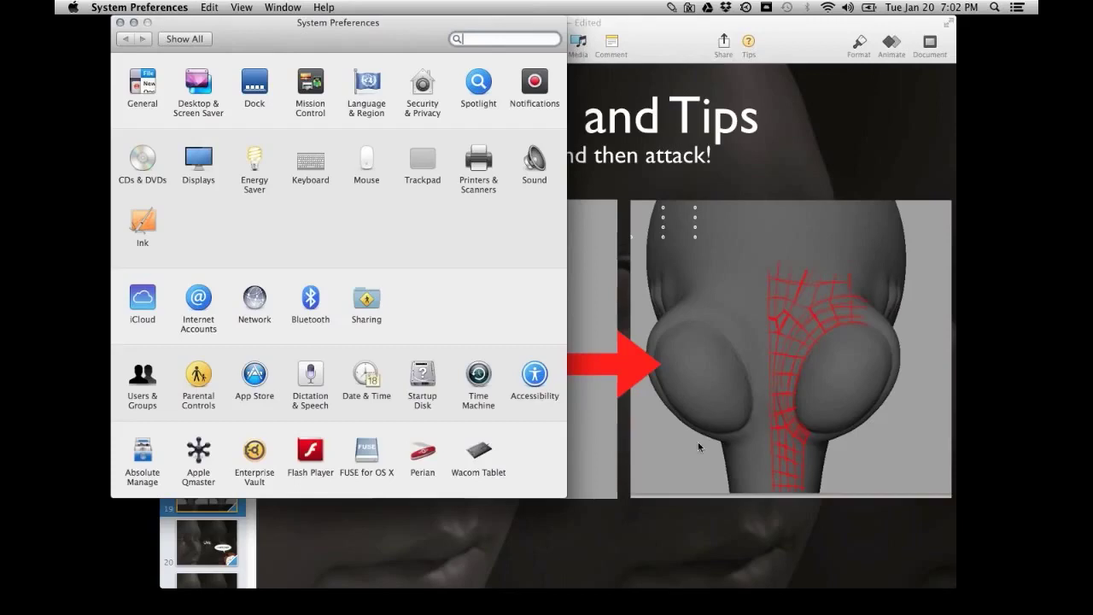
Open the Wacom Tablet pane in System Preferences for the Intuos4 grip pen
left_click(476, 453)
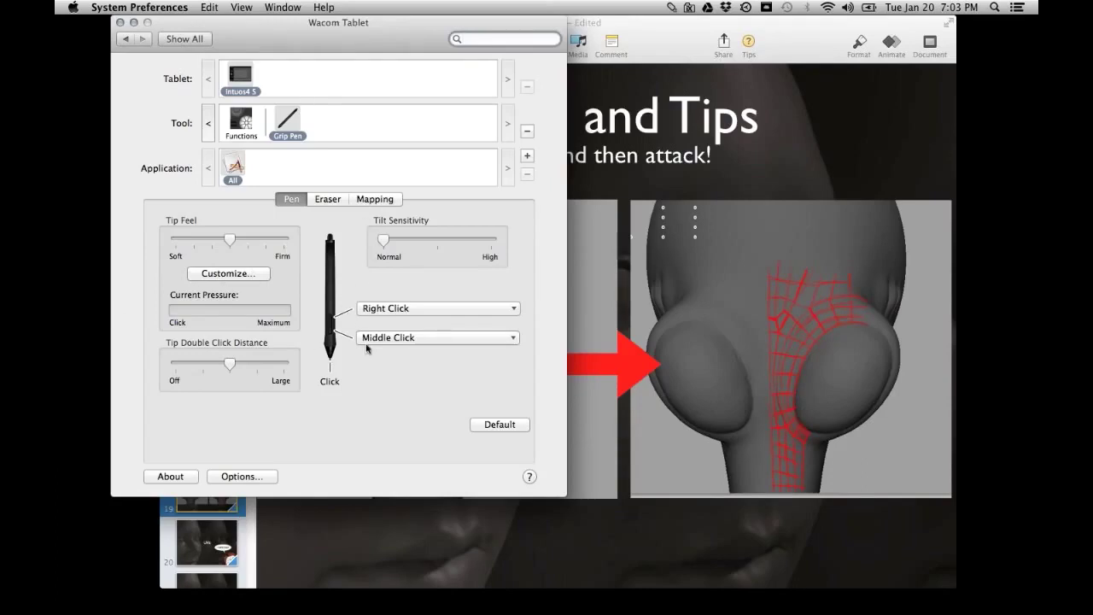
Test the grip pen's pressure reading in the Wacom Tablet pane
key("2")
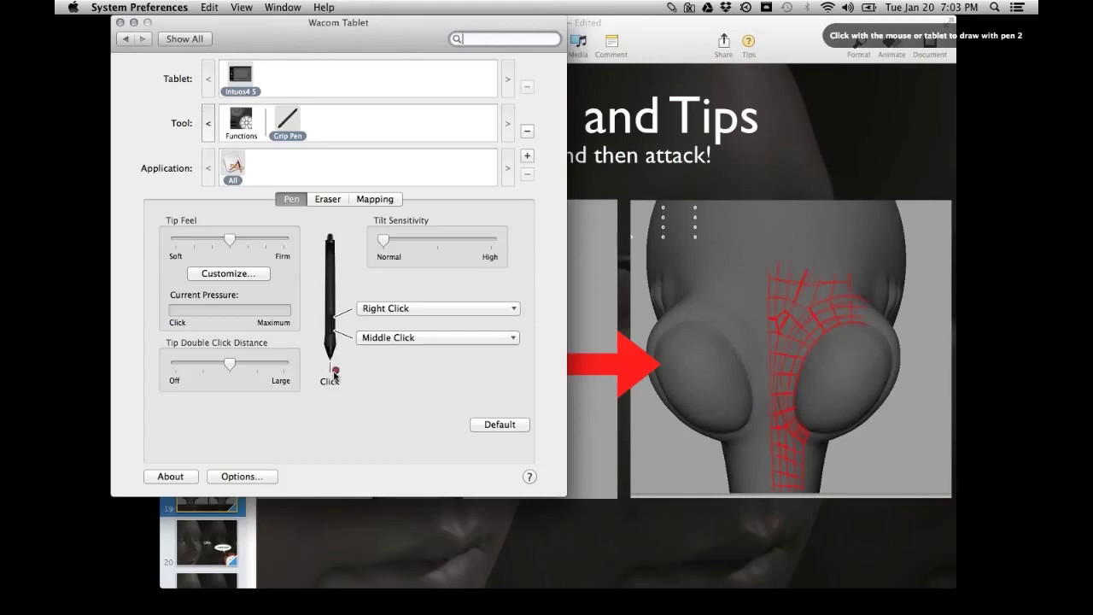
left_click(331, 366)
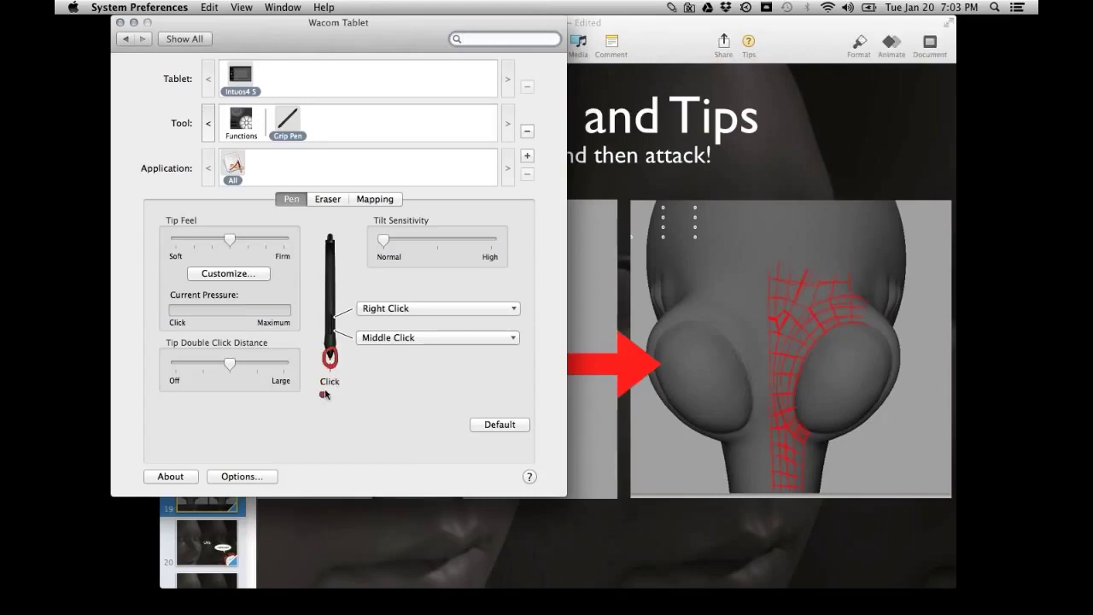
left_click(333, 342)
left_click_drag(332, 333, 367, 340)
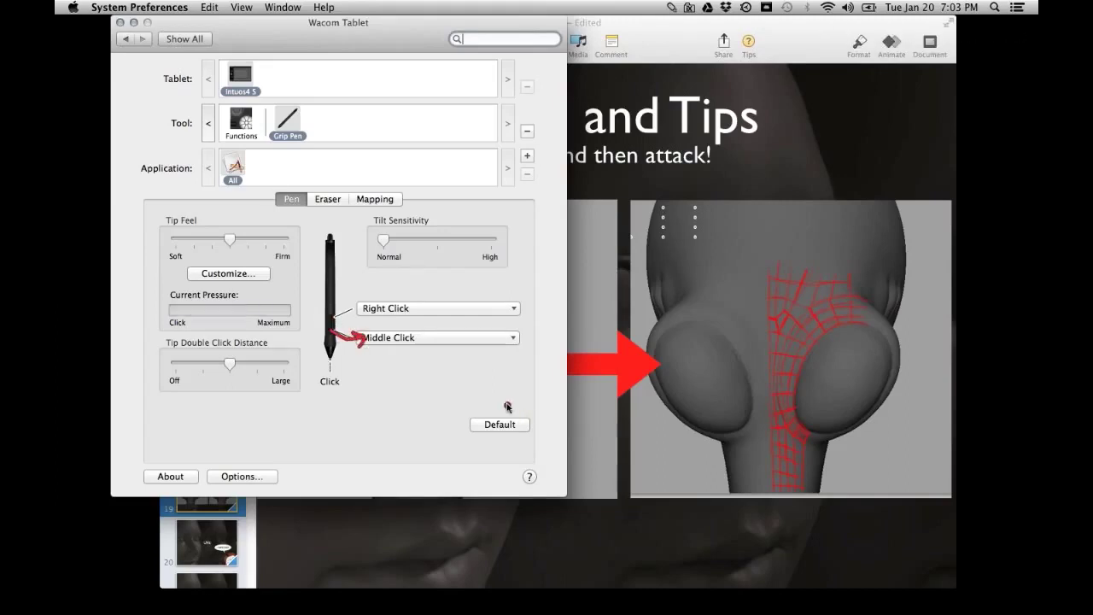
Keep the pen's lower button as Middle Click and upper as Right Click, then minimize the window
left_click(499, 340)
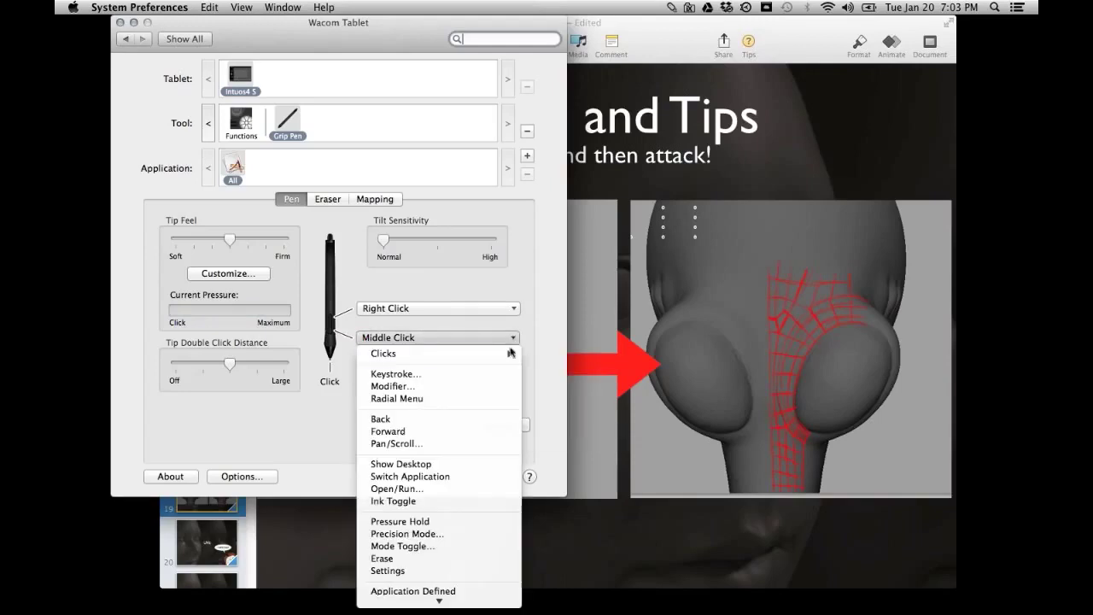
mouse_move(511, 353)
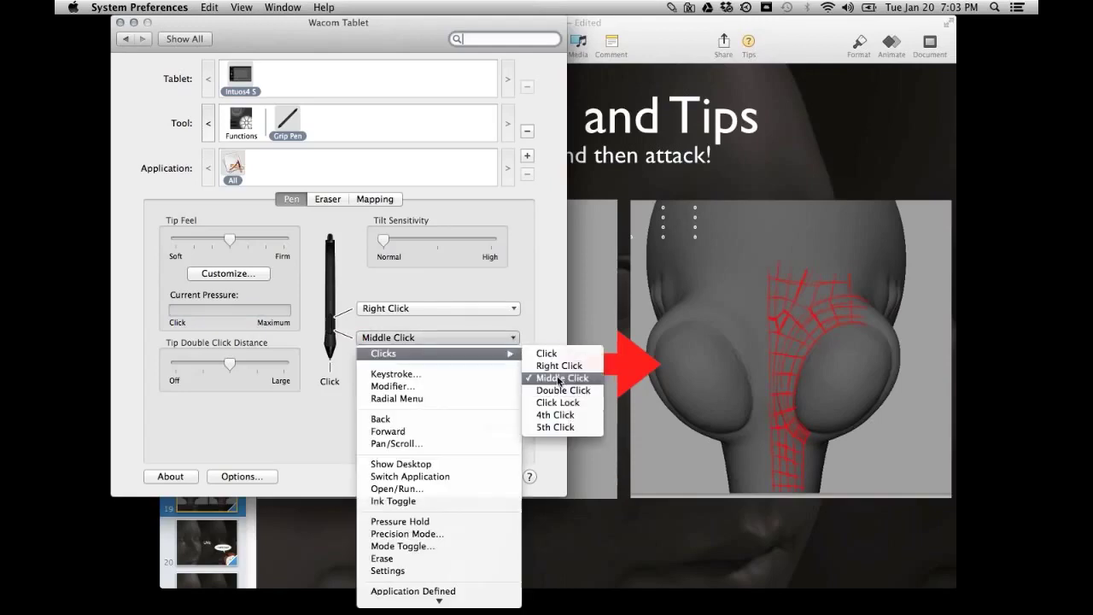
left_click(560, 378)
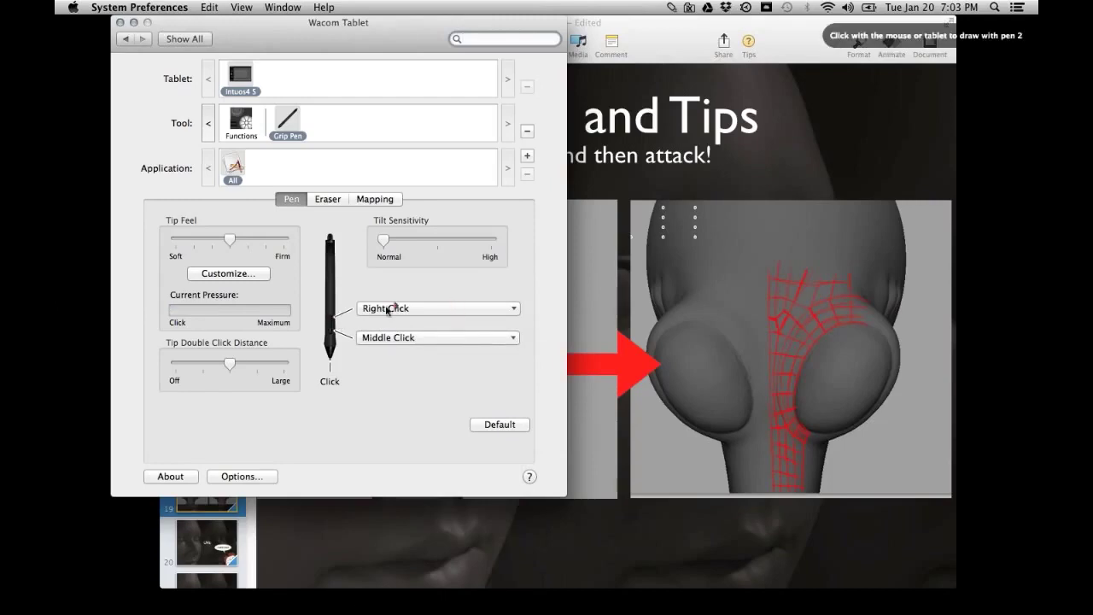
left_click(515, 311)
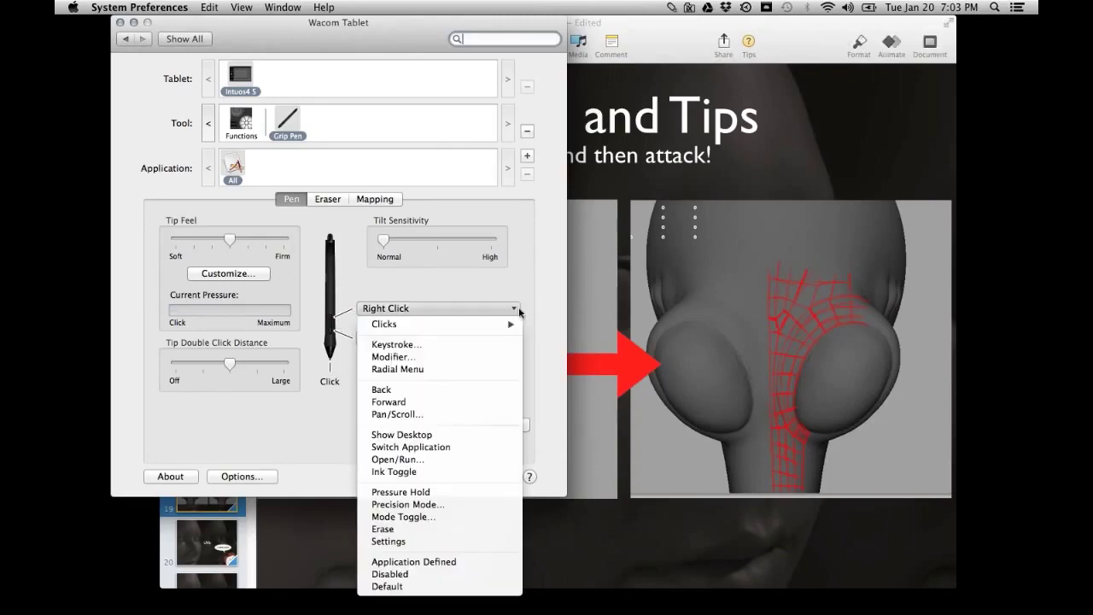
mouse_move(513, 324)
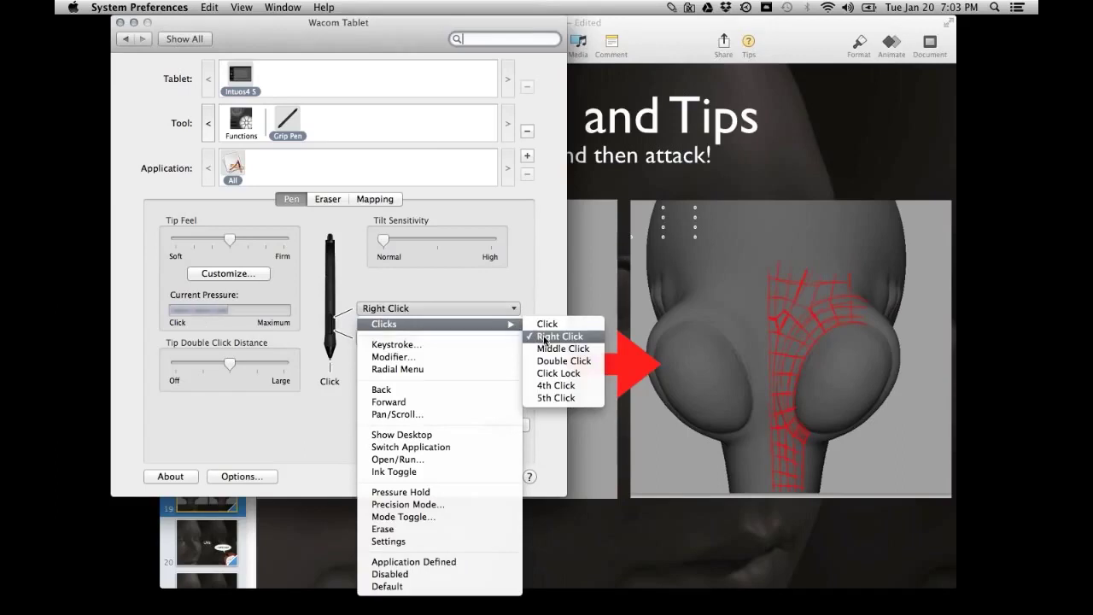
left_click(561, 348)
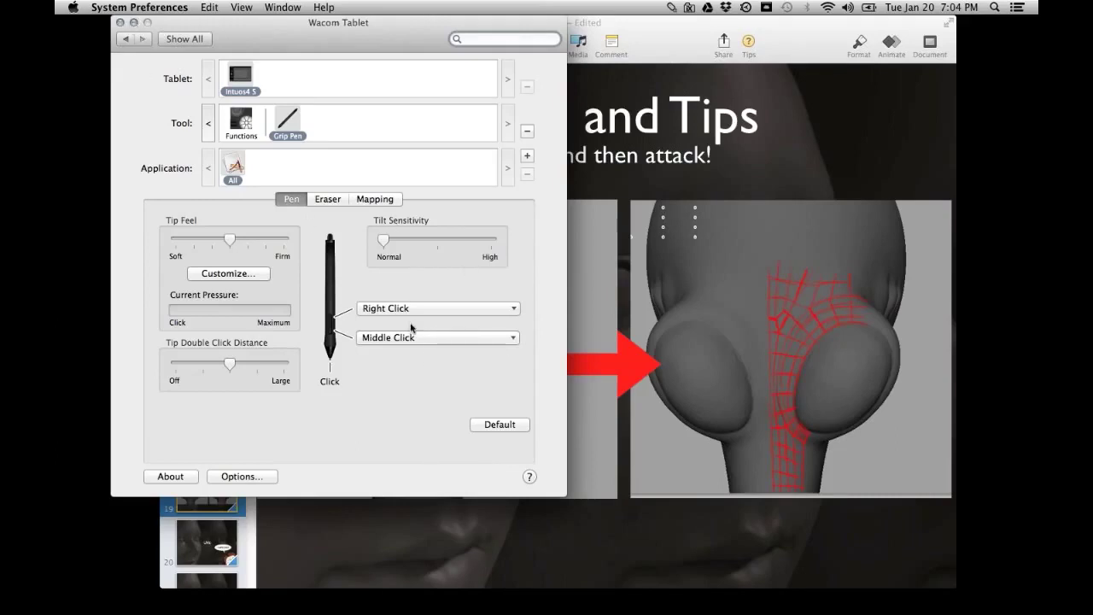
left_click(134, 23)
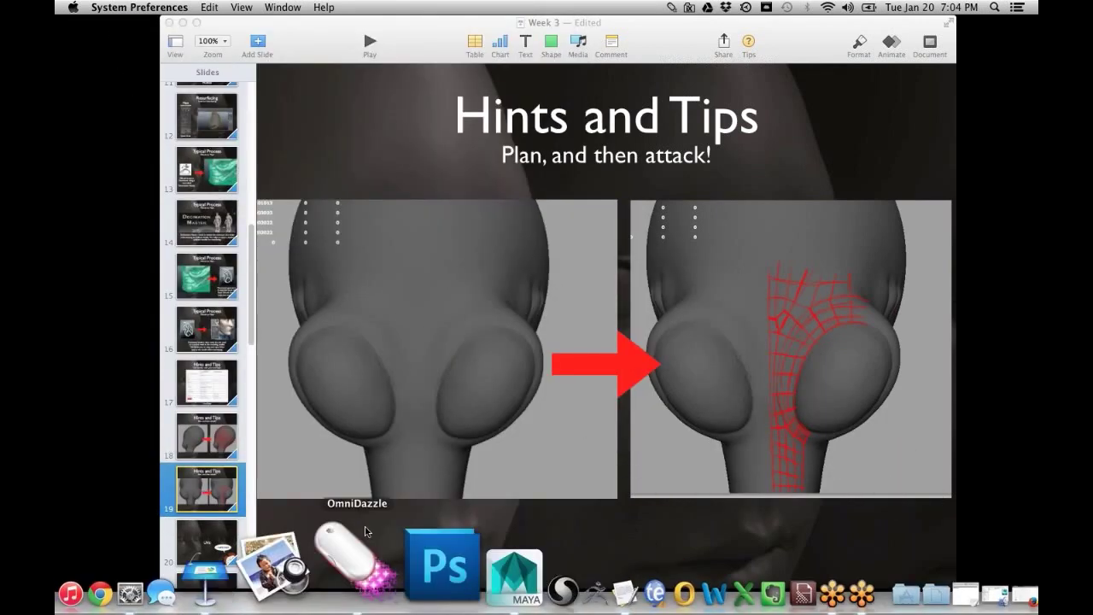
Return to Maya and start a new scene without saving the alien head scene
left_click(427, 538)
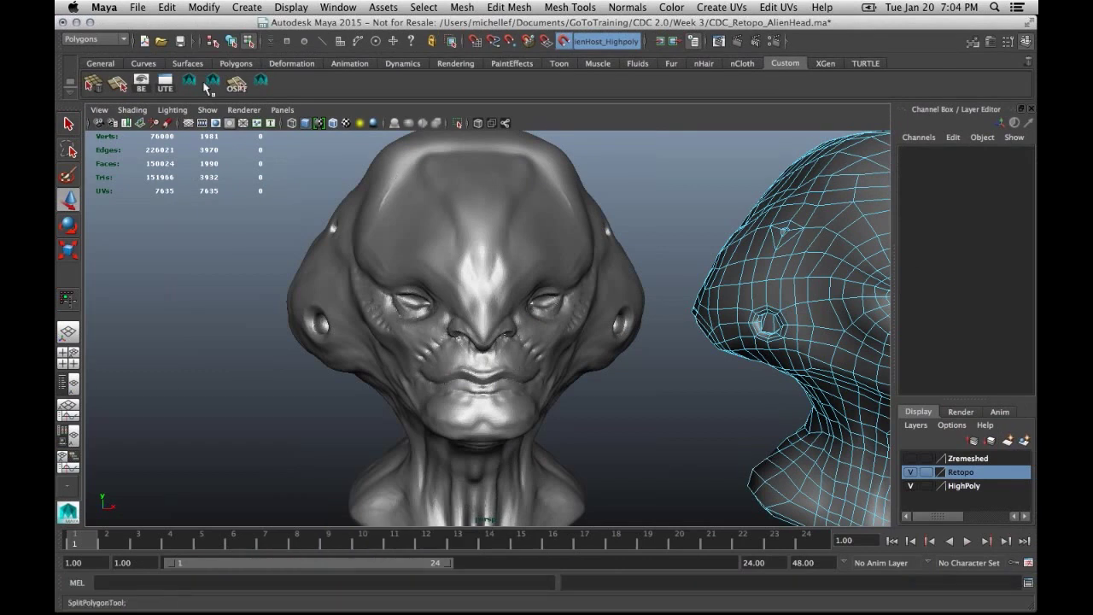
left_click(136, 7)
left_click(146, 36)
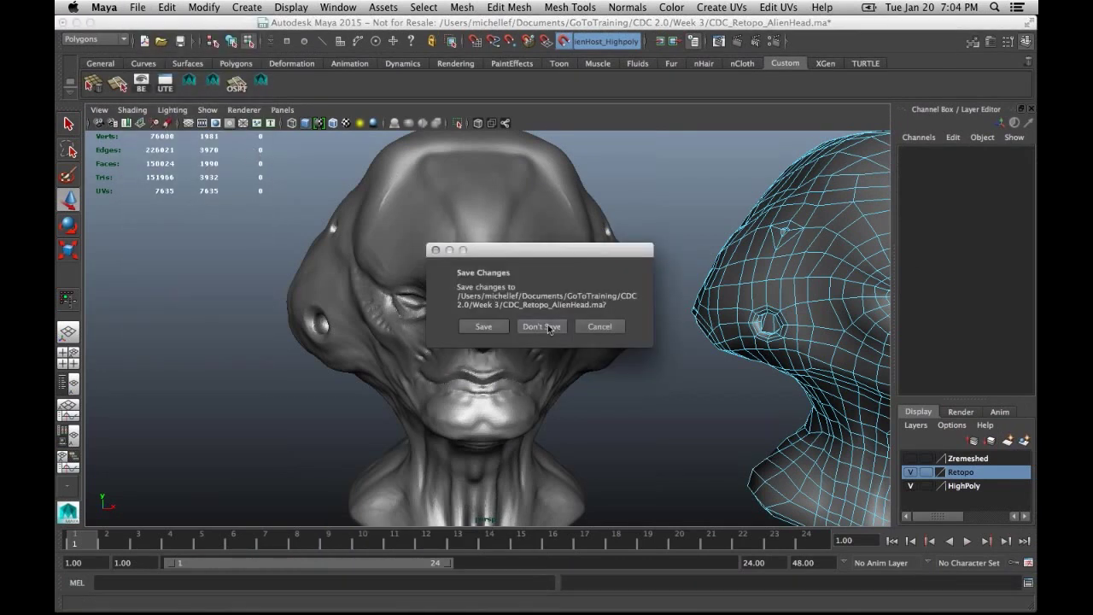
left_click(548, 330)
Create a polygon sphere and scale it uniformly to 3.214, then deselect it
left_click(247, 7)
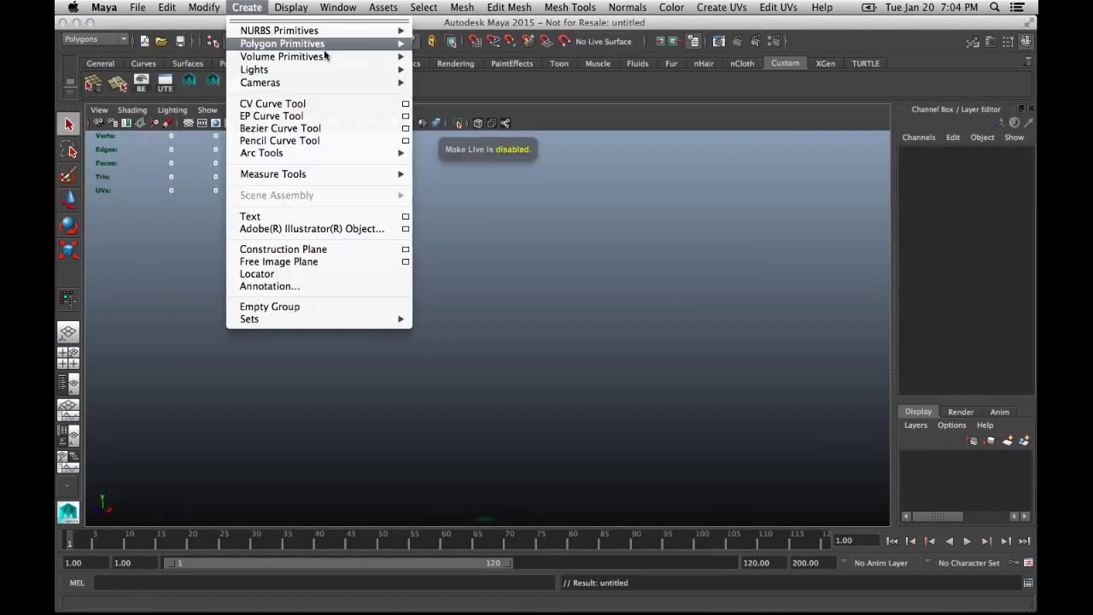
mouse_move(345, 44)
left_click(466, 51)
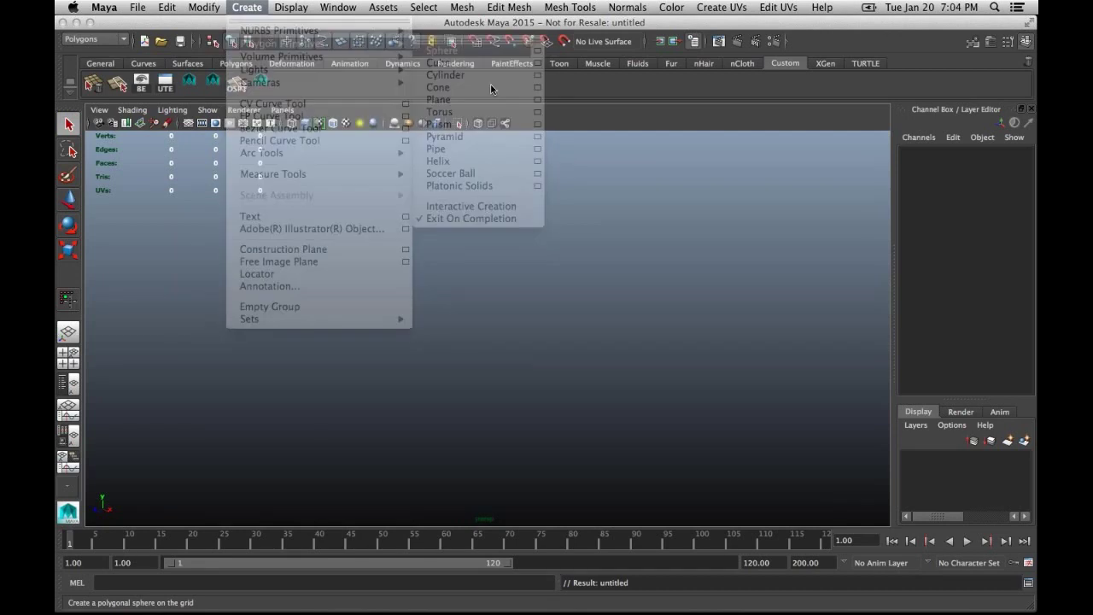
key("r")
left_click_drag(495, 327, 559, 336)
left_click(624, 295)
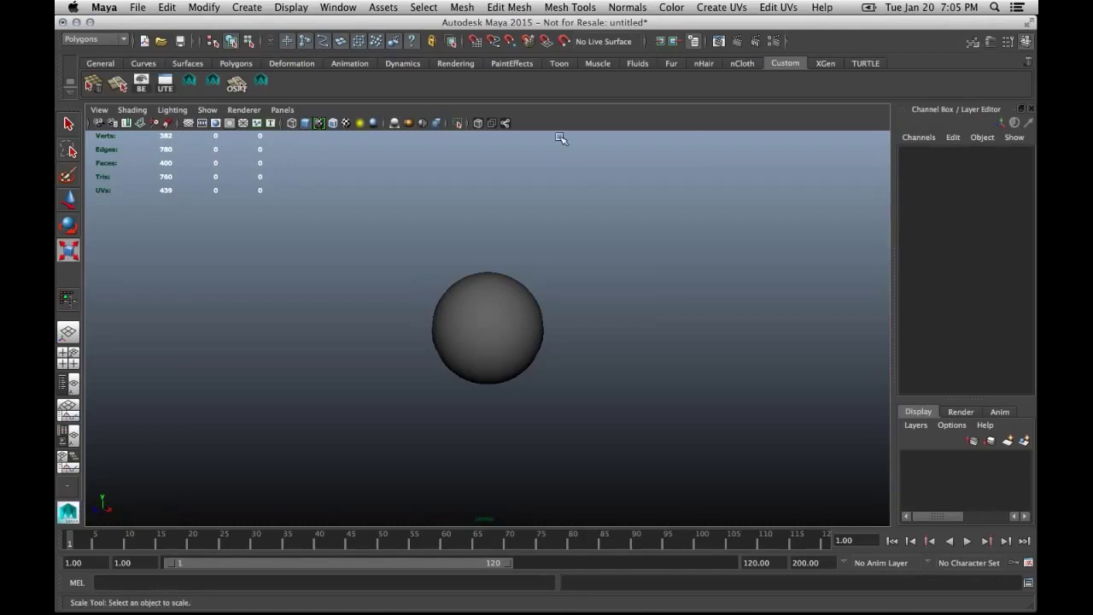
Select the scaled sphere and activate Mesh Tools > Sculpt Geometry Tool
left_click(550, 326)
middle_click_drag(608, 242, 673, 235)
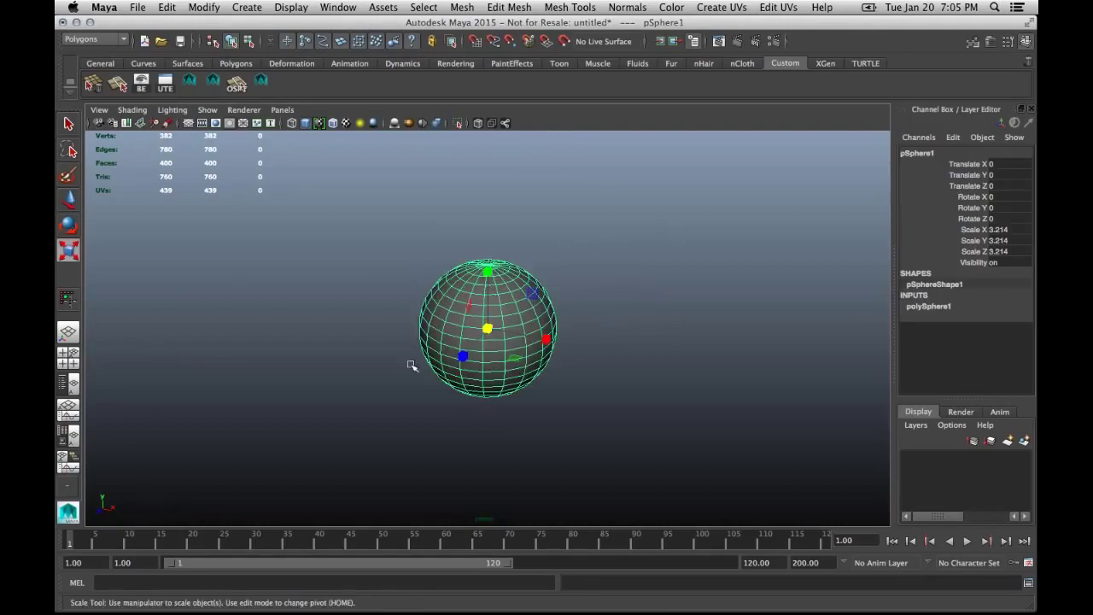
left_click_drag(522, 340, 543, 333, "alt")
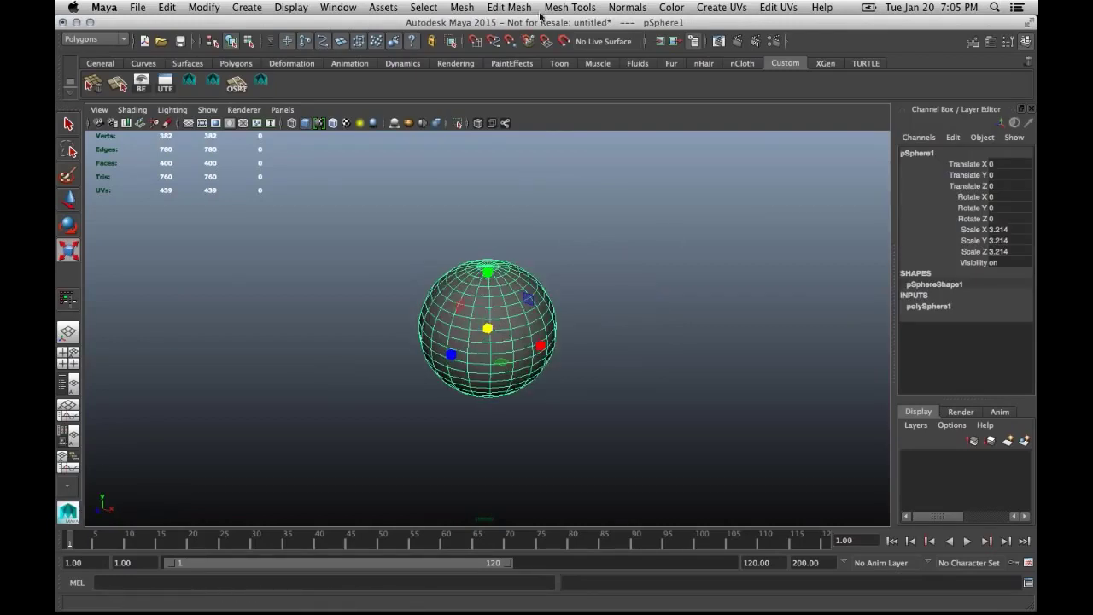
left_click(537, 9)
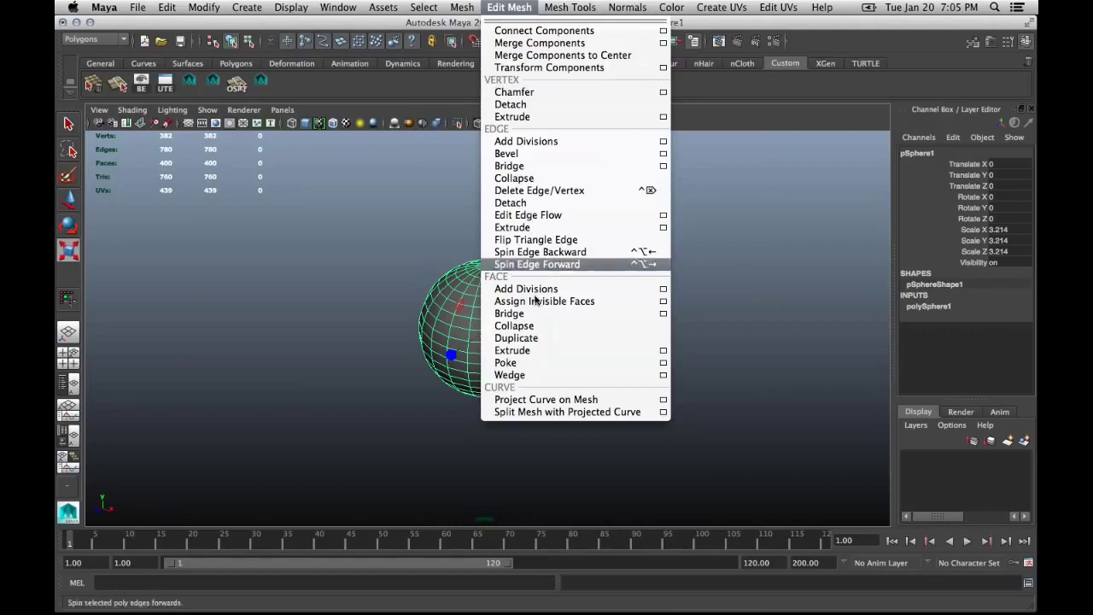
mouse_move(462, 7)
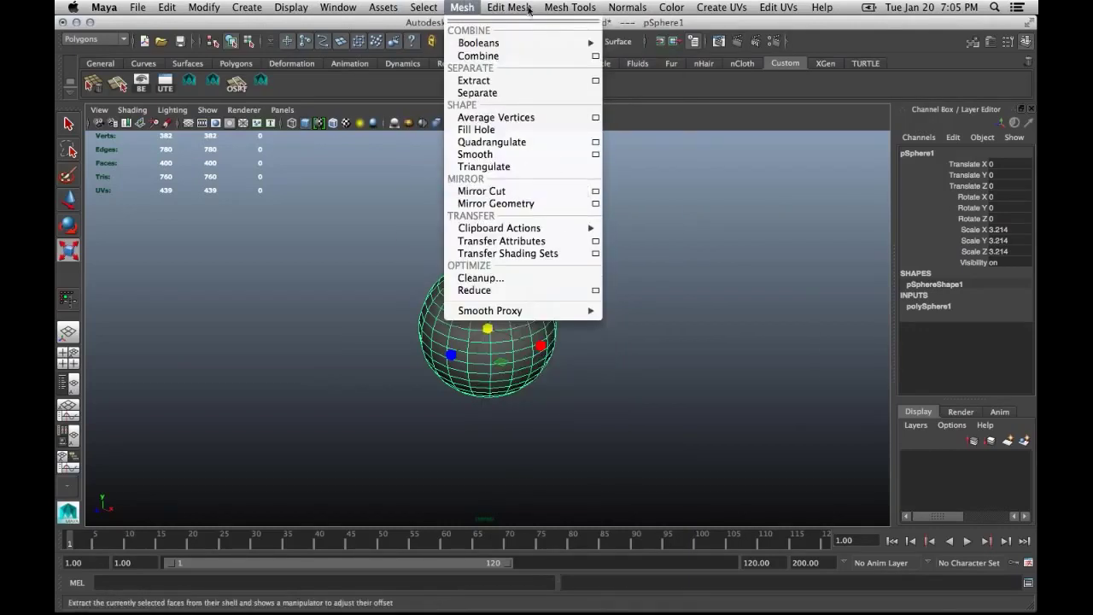
mouse_move(570, 7)
left_click(608, 253)
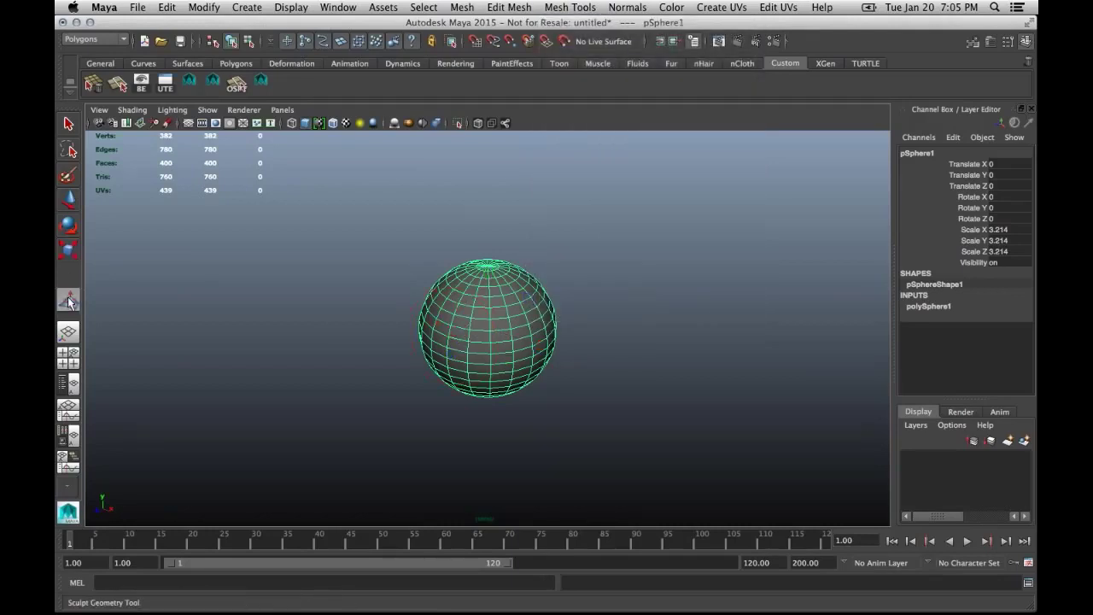
Set the sculpt operation to Pull and paint a bulge onto the sphere's left side
double_click(68, 302)
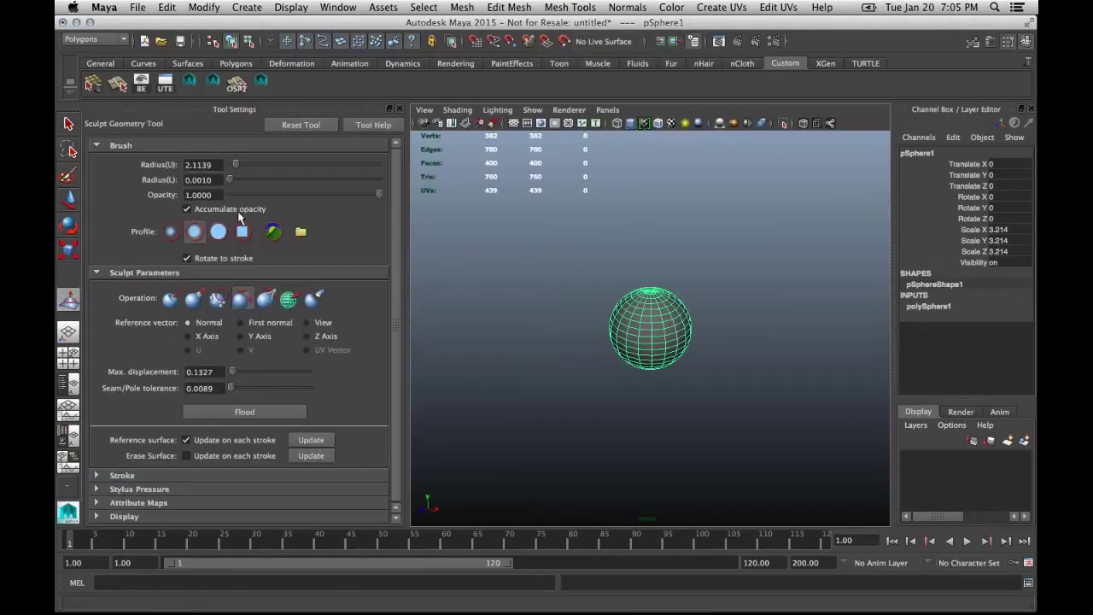
left_click(195, 297)
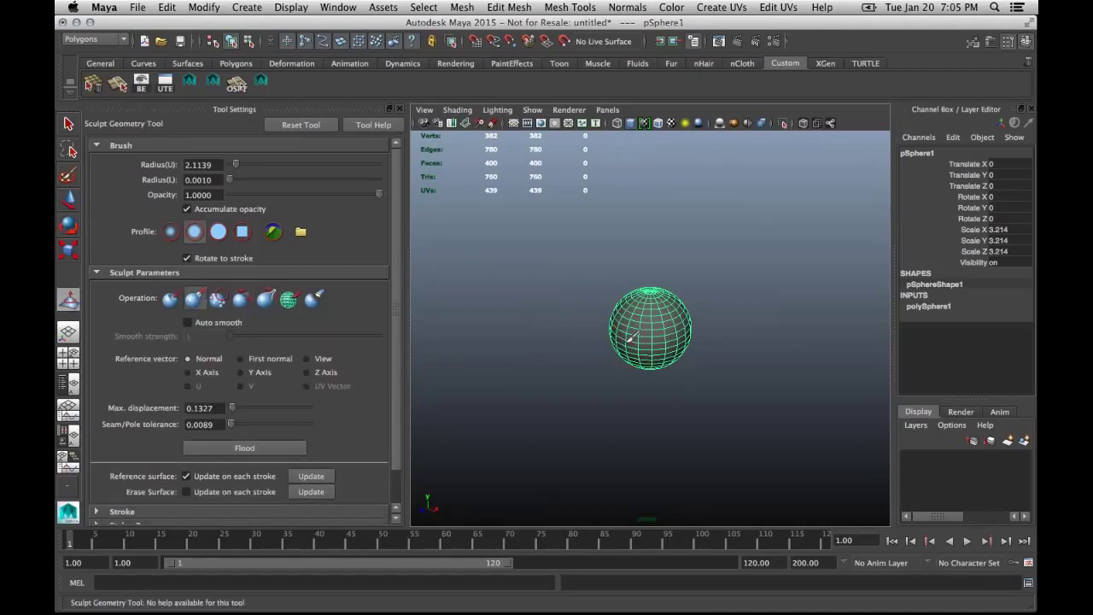
mouse_move(630, 338)
left_mouse_down()
mouse_move(649, 348)
mouse_move(628, 321)
mouse_move(629, 346)
mouse_move(657, 340)
mouse_move(691, 361)
mouse_move(694, 330)
left_mouse_up()
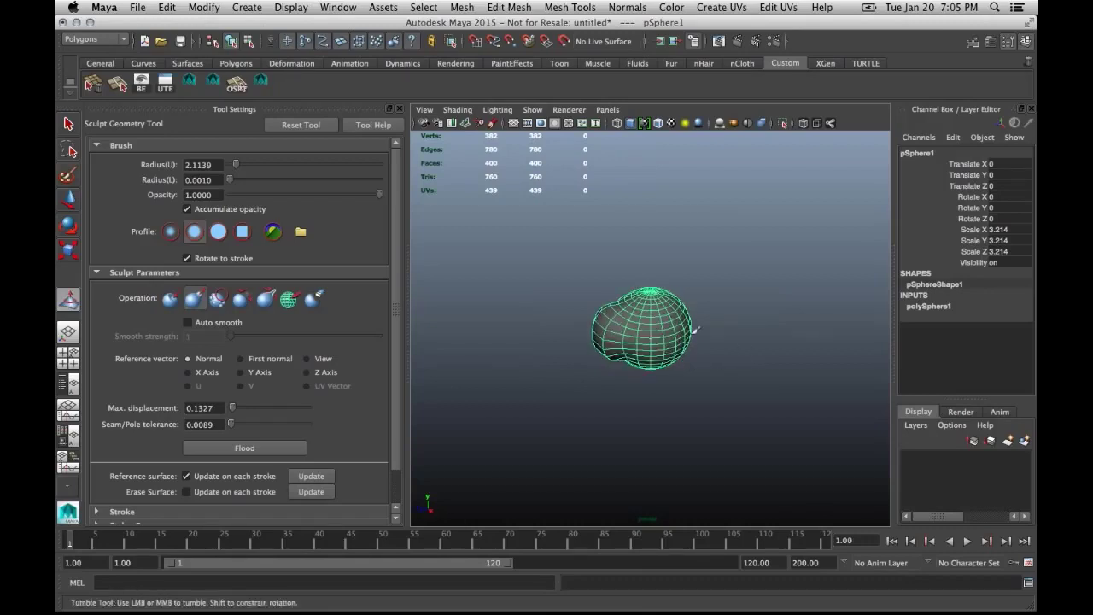
left_click_drag(516, 379, 444, 205, "alt")
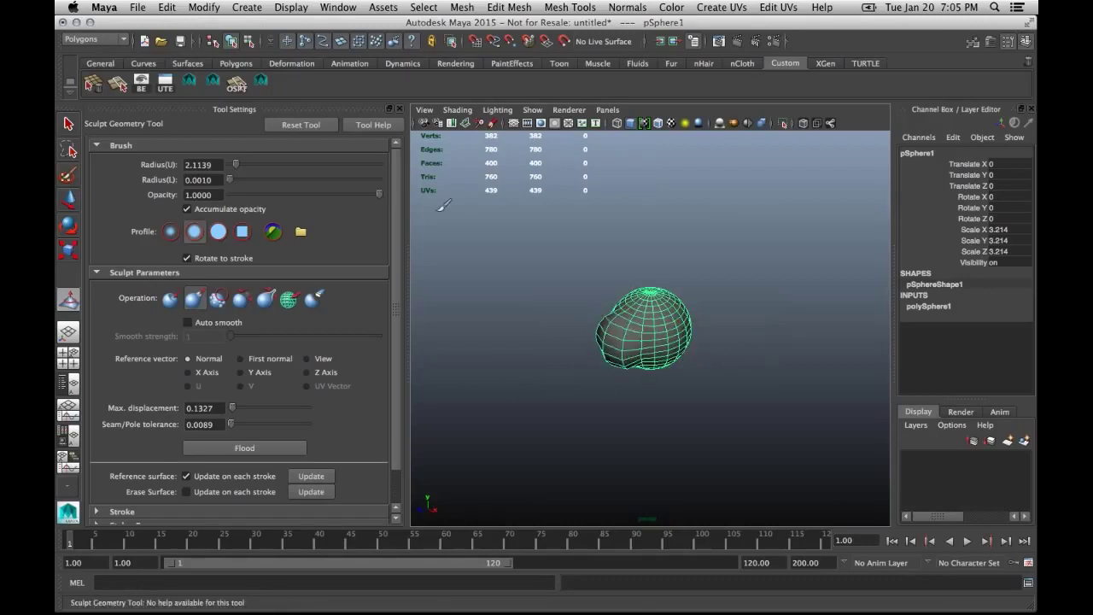
left_click(400, 110)
Orbit and pan around pSphere1 to inspect its bulge, then deselect it
key("q")
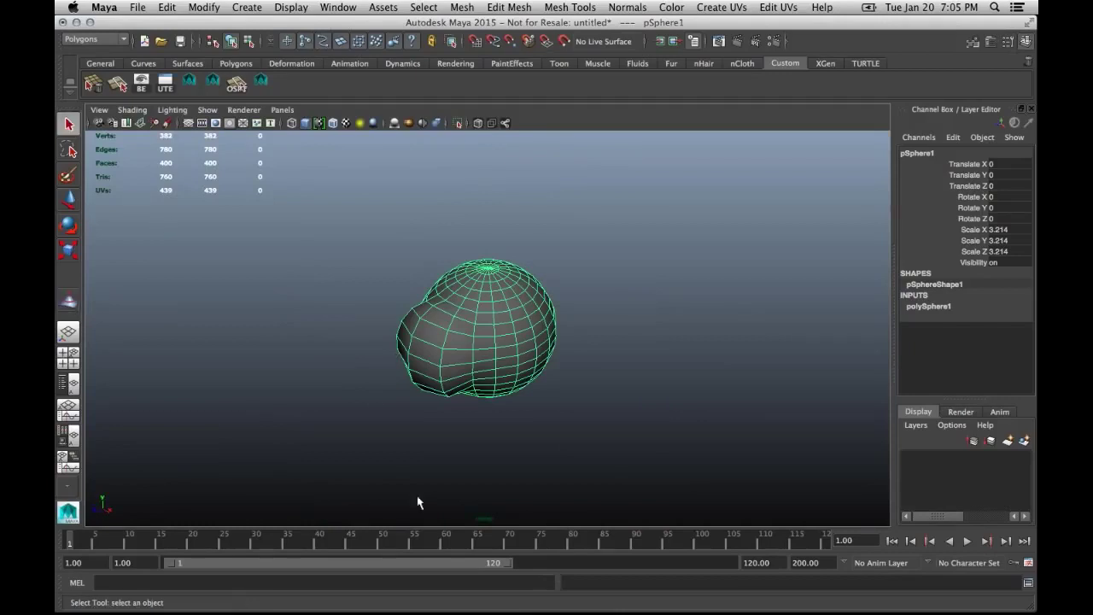
left_click_drag(334, 449, 362, 404, "alt")
left_click_drag(465, 321, 465, 332)
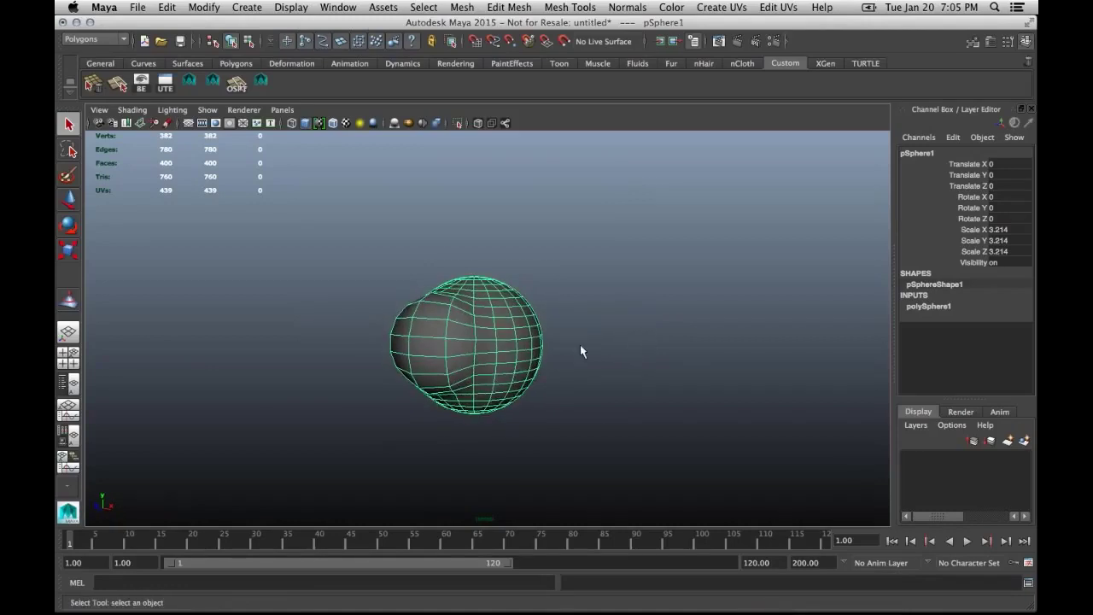
left_click_drag(595, 342, 601, 347, "alt")
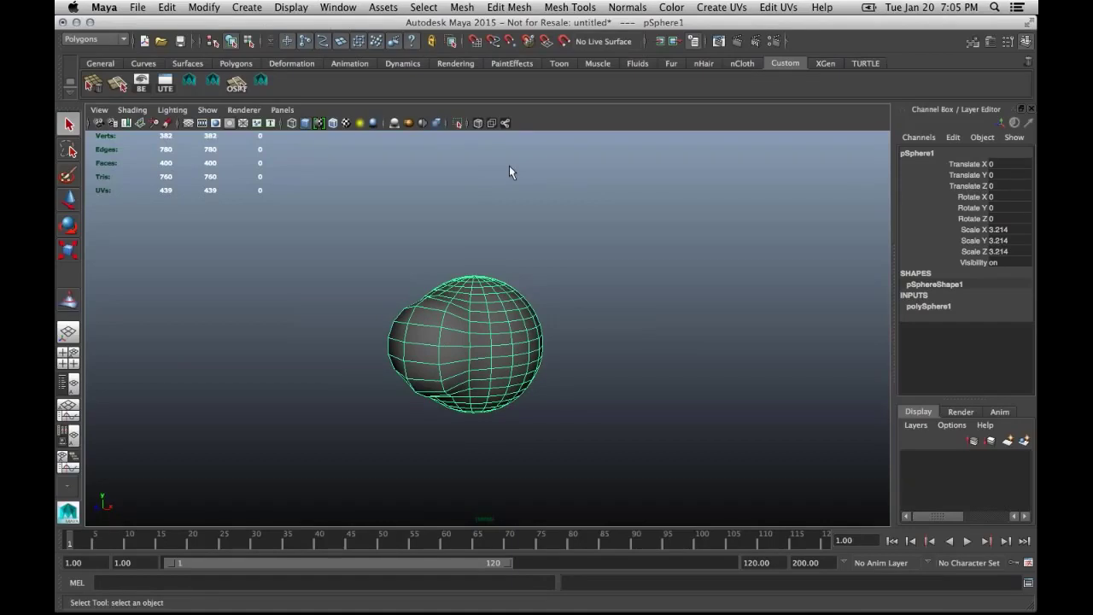
left_click_drag(641, 342, 600, 351, "alt")
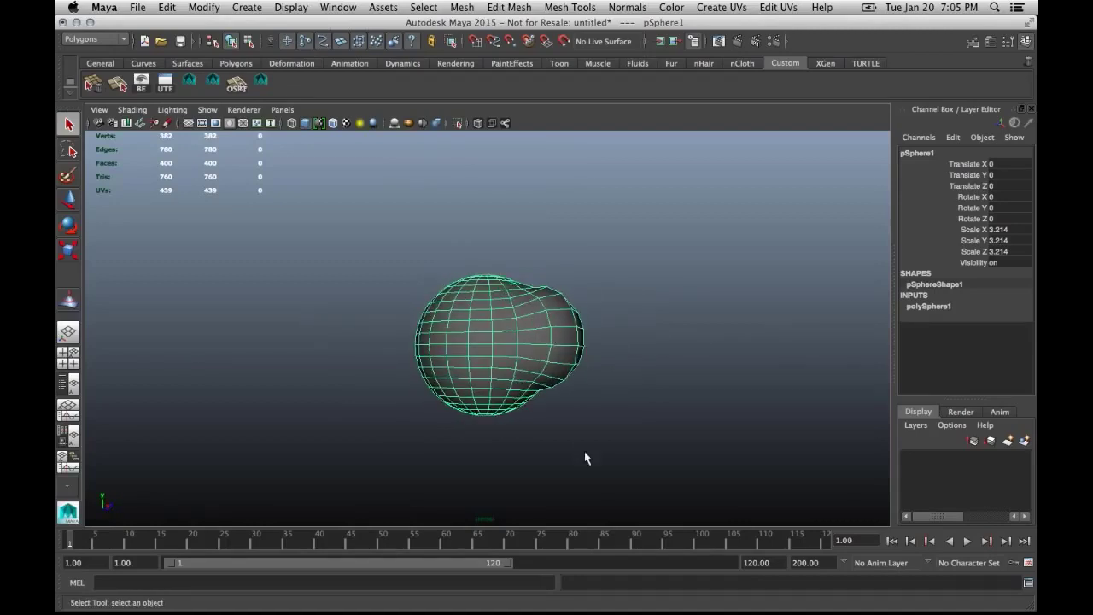
left_click_drag(642, 323, 572, 256, "alt")
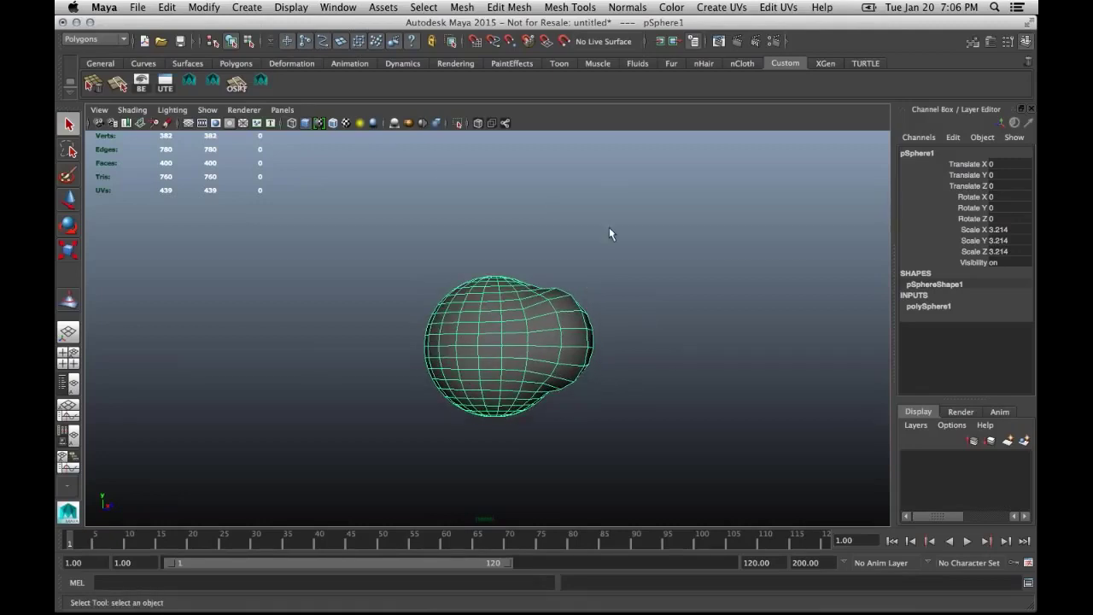
middle_click_drag(624, 276, 633, 307, "alt")
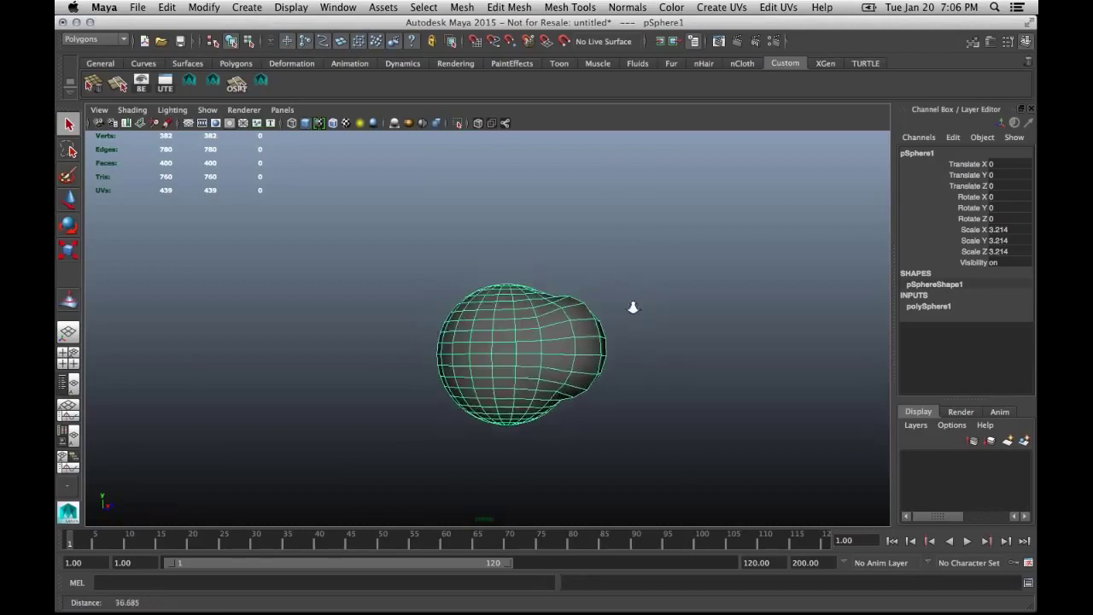
left_click_drag(633, 307, 642, 286, "alt")
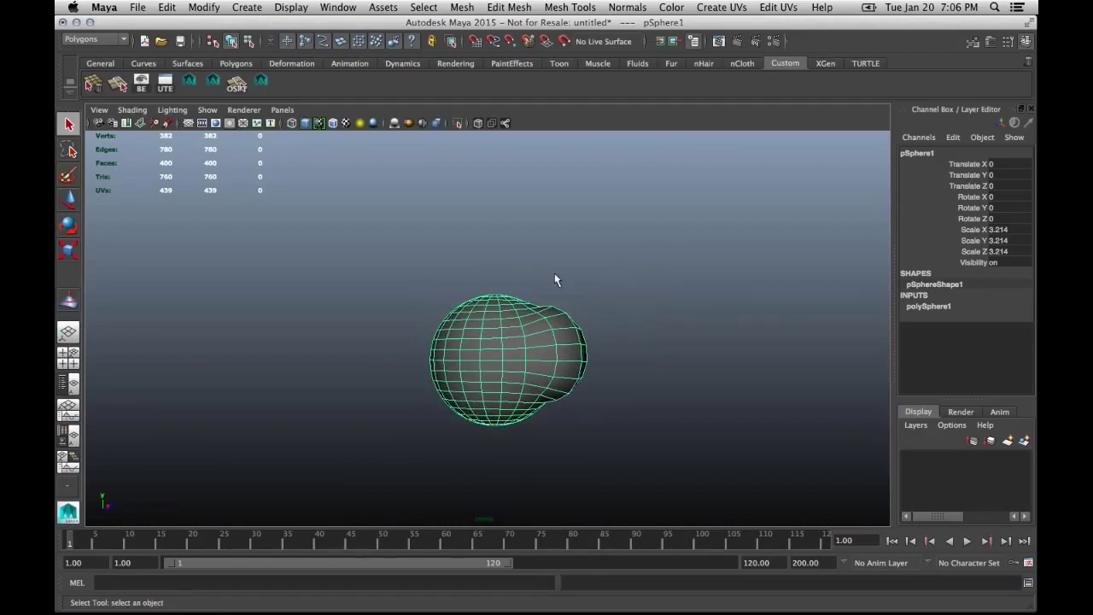
left_click(619, 339)
Orbit and pan around the sculpted sphere, bringing the camera closer
left_click_drag(618, 336, 559, 343, "alt")
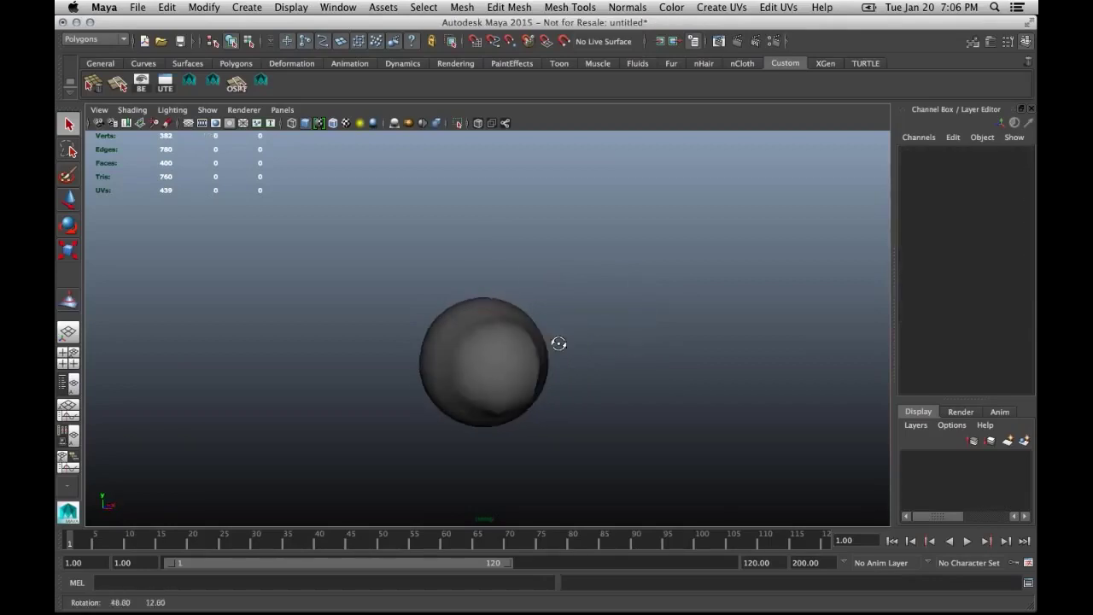
left_click_drag(537, 273, 515, 252, "alt")
mouse_move(420, 245)
left_mouse_down("alt")
mouse_move(395, 263)
mouse_move(420, 244)
mouse_move(412, 256)
left_mouse_up("alt")
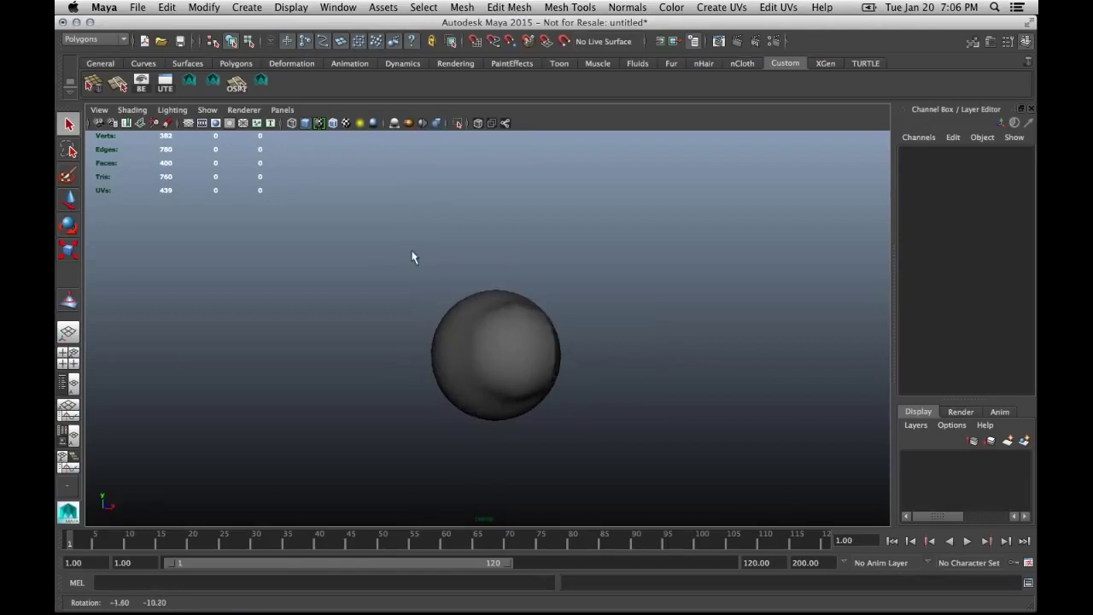
middle_click_drag(576, 263, 583, 286, "alt")
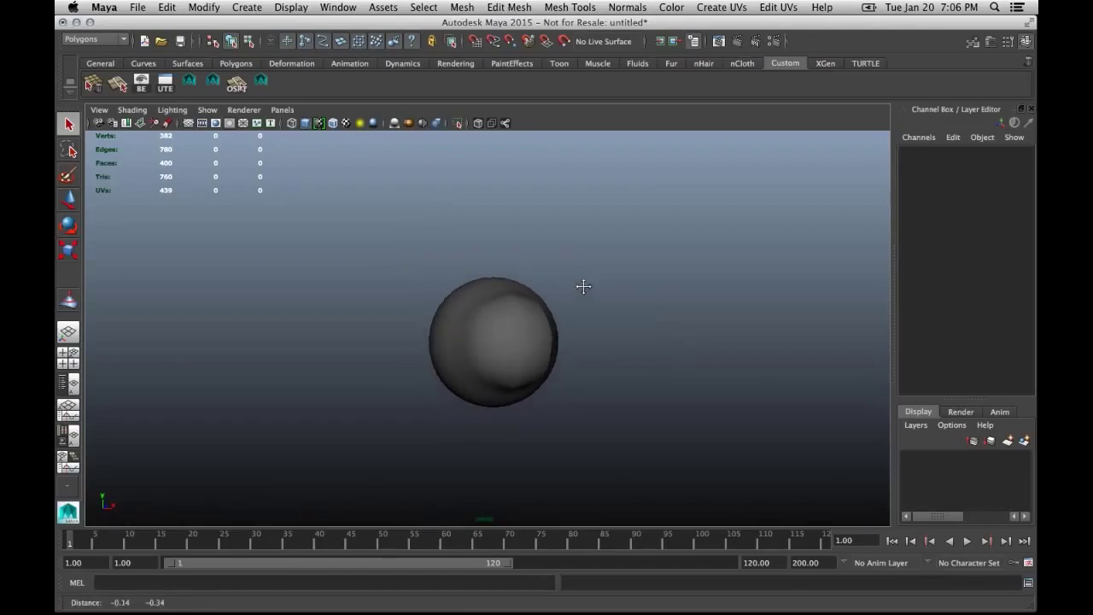
right_click_drag(583, 292, 686, 338, "alt")
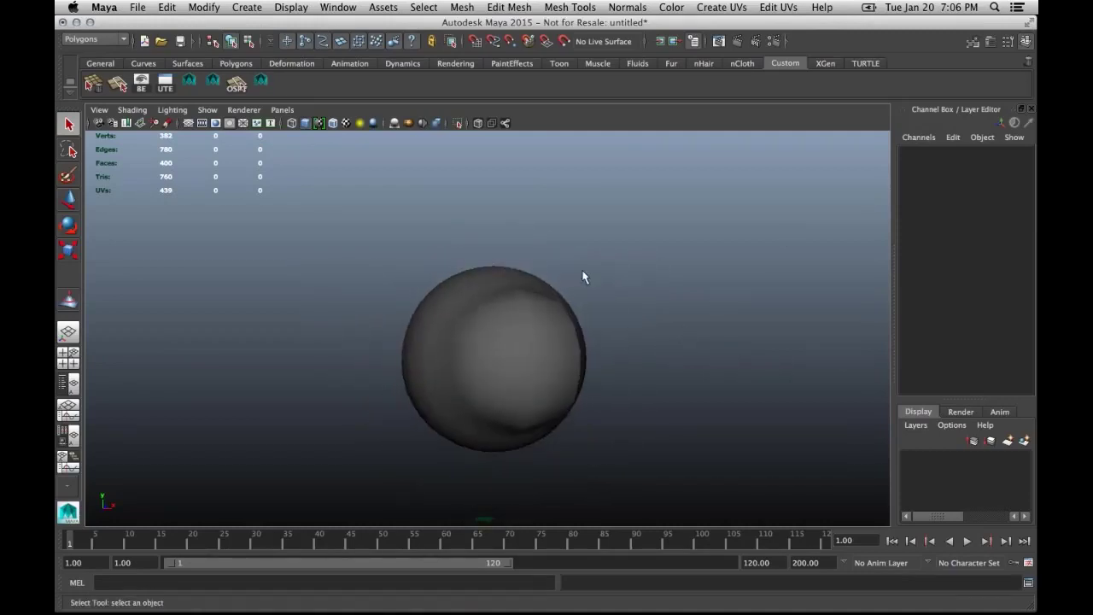
middle_click_drag(636, 249, 624, 241, "alt")
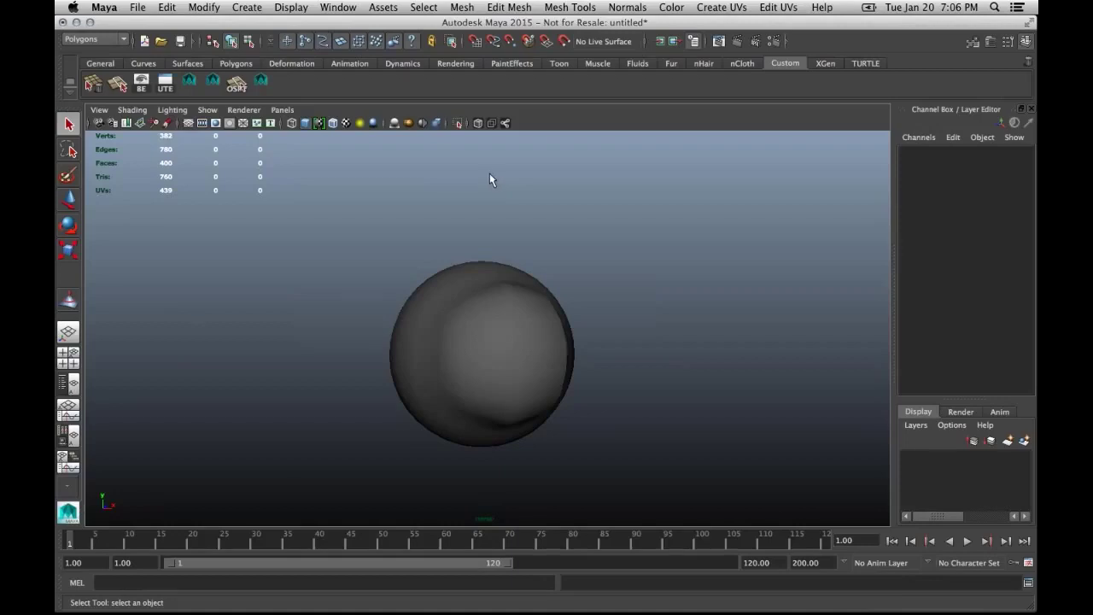
mouse_move(568, 256)
middle_mouse_down("alt")
mouse_move(558, 259)
mouse_move(587, 252)
mouse_move(546, 242)
mouse_move(582, 260)
middle_mouse_up("alt")
Zoom in close and orbit to study the bulge and the sphere's shading
right_click_drag(582, 261, 679, 239, "alt")
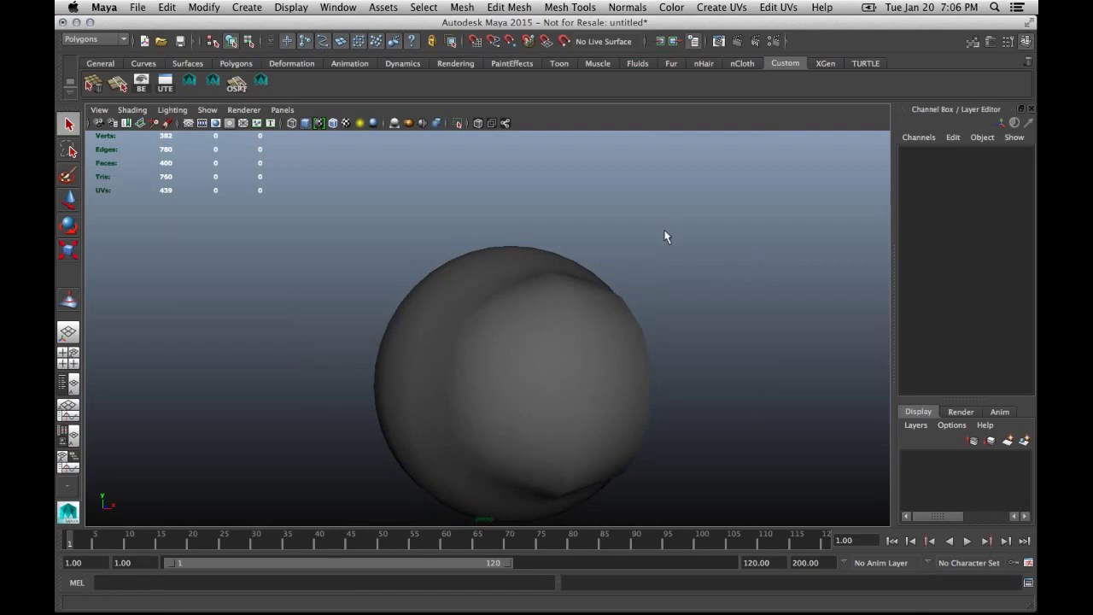
mouse_move(666, 236)
left_mouse_down("alt")
mouse_move(671, 257)
mouse_move(663, 249)
mouse_move(658, 268)
mouse_move(645, 250)
mouse_move(693, 307)
left_mouse_up("alt")
middle_click_drag(692, 307, 618, 241, "alt")
left_click_drag(617, 241, 627, 247, "alt")
mouse_move(627, 247)
right_mouse_down("alt")
mouse_move(596, 237)
mouse_move(593, 257)
mouse_move(788, 212)
right_mouse_up("alt")
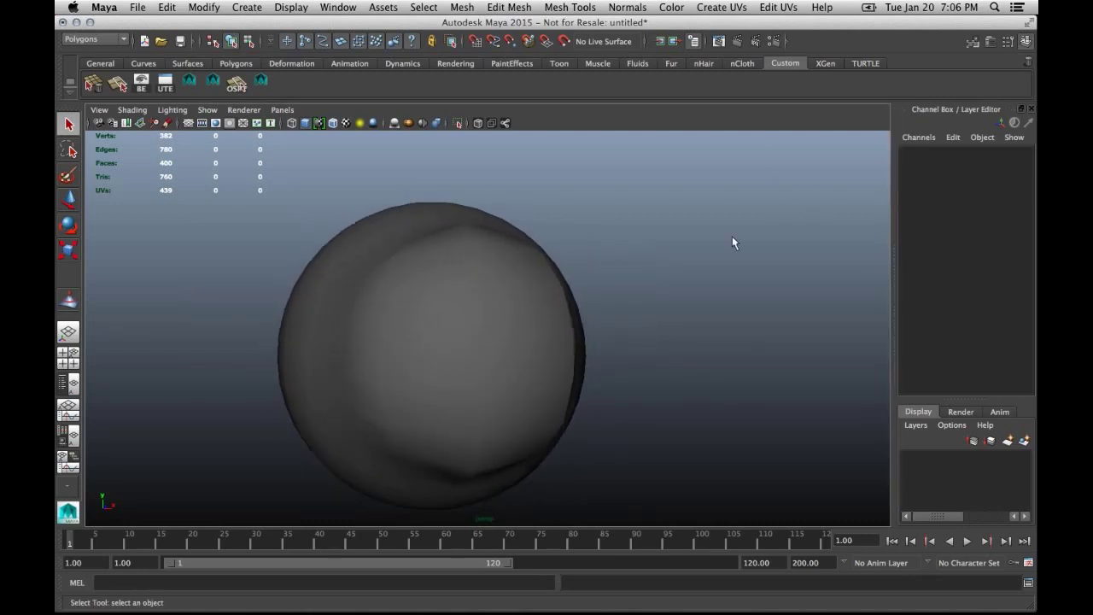
mouse_move(650, 293)
left_mouse_down("alt")
mouse_move(693, 285)
mouse_move(690, 266)
mouse_move(683, 377)
mouse_move(584, 375)
mouse_move(612, 320)
mouse_move(635, 308)
mouse_move(619, 308)
left_mouse_up("alt")
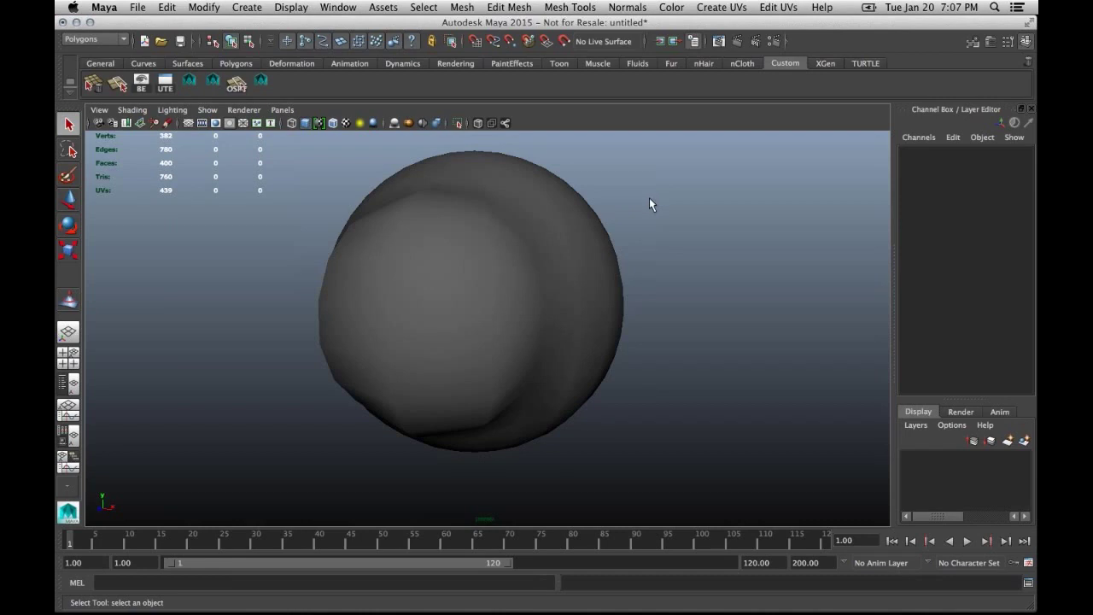
middle_click_drag(649, 210, 666, 228, "alt")
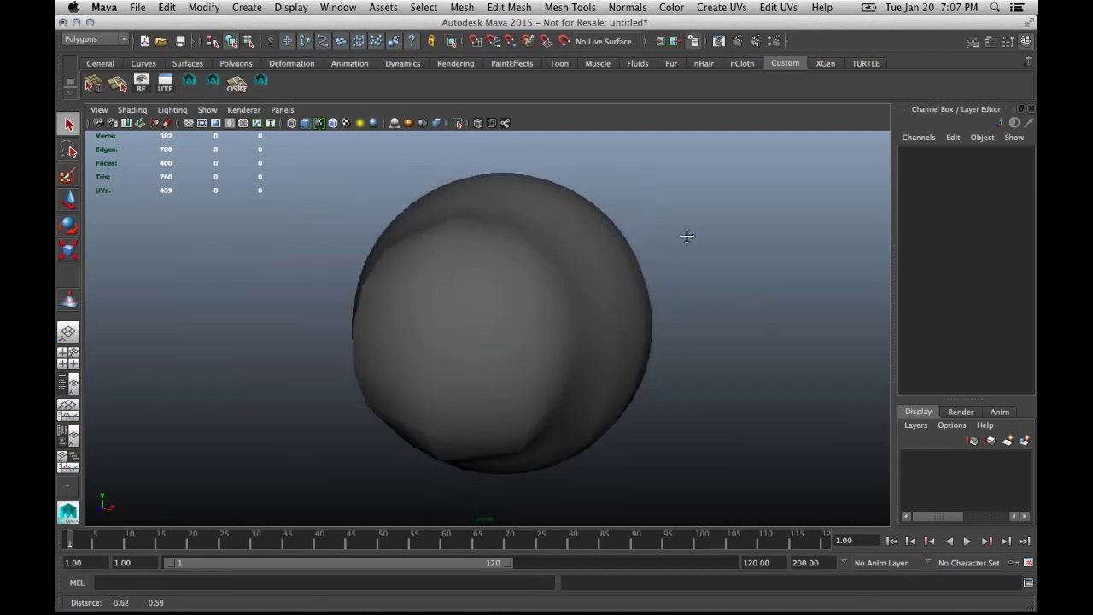
right_click_drag(666, 228, 659, 305, "alt")
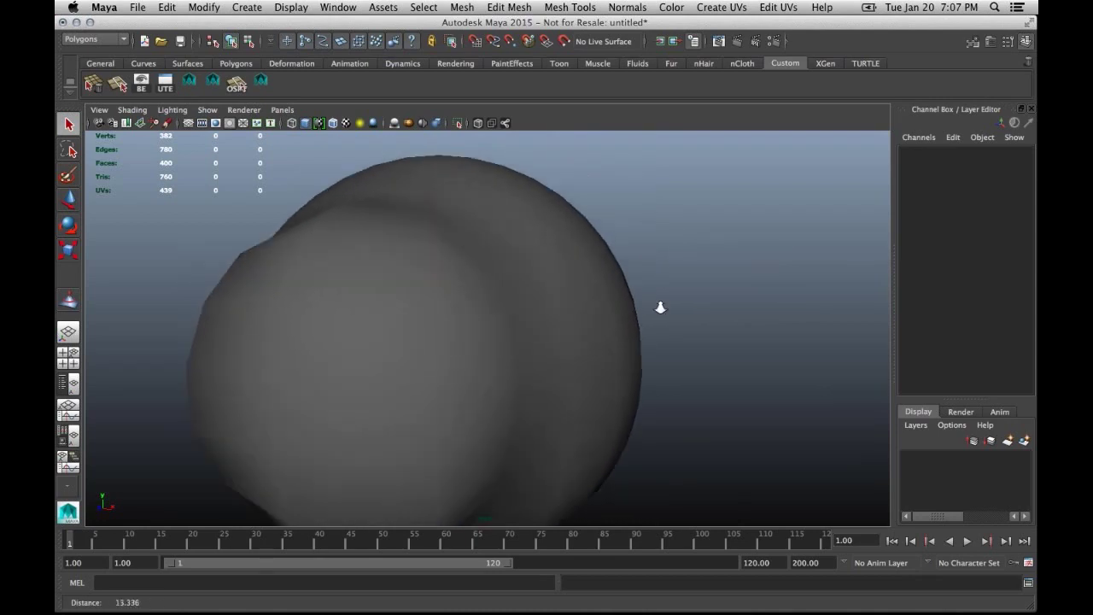
Dolly, pan and orbit the camera until the bulge sits on the sphere's upper-left outline
middle_click_drag(658, 305, 637, 267, "alt")
right_click_drag(637, 267, 579, 225, "alt")
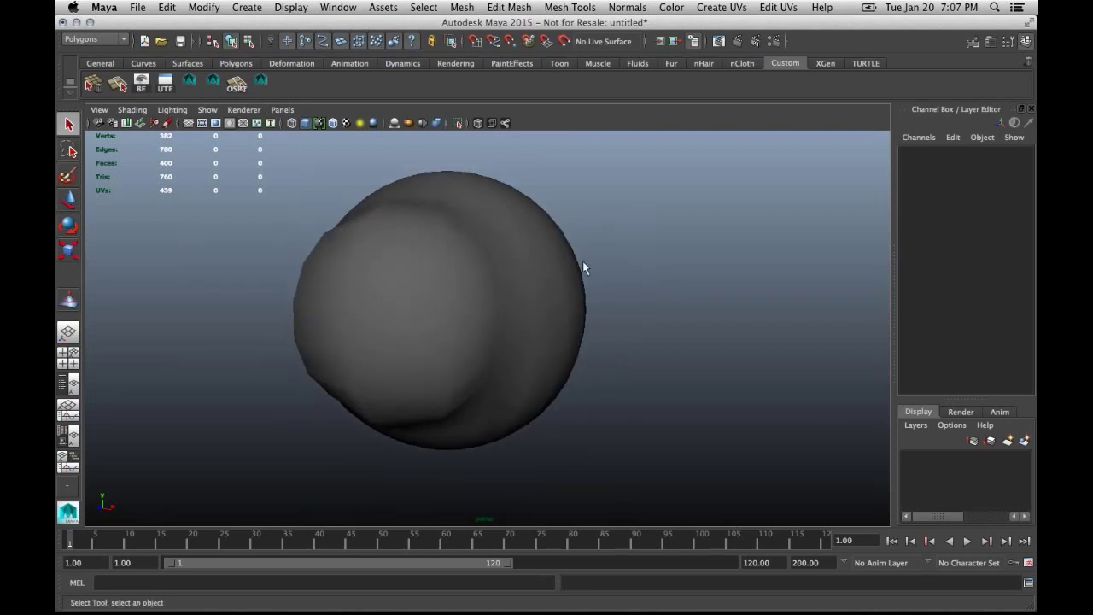
right_click_drag(585, 268, 560, 319, "alt")
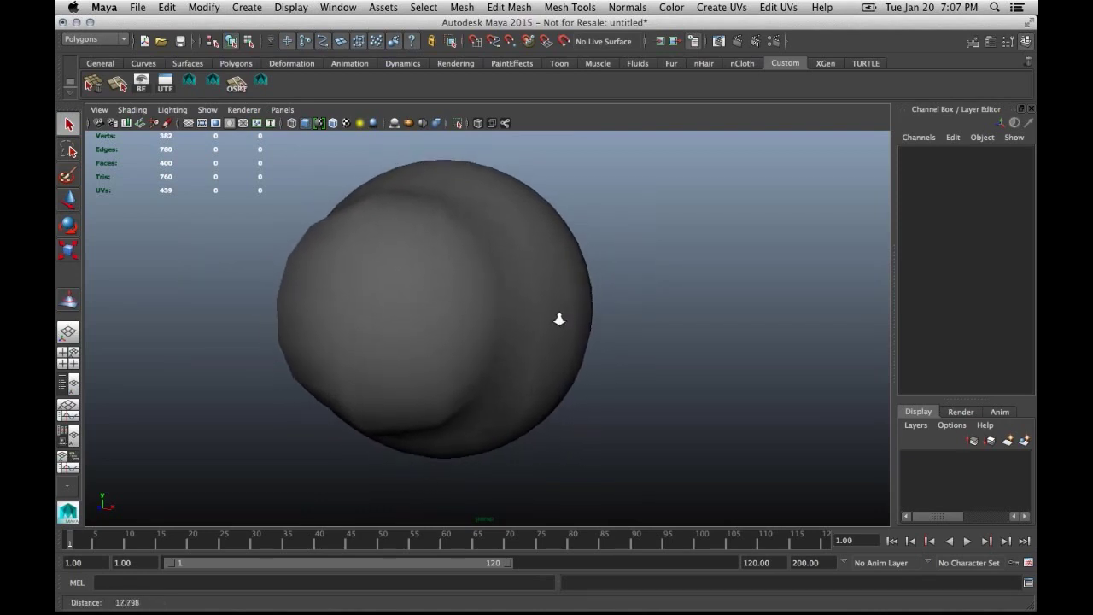
middle_click_drag(634, 200, 651, 239, "alt")
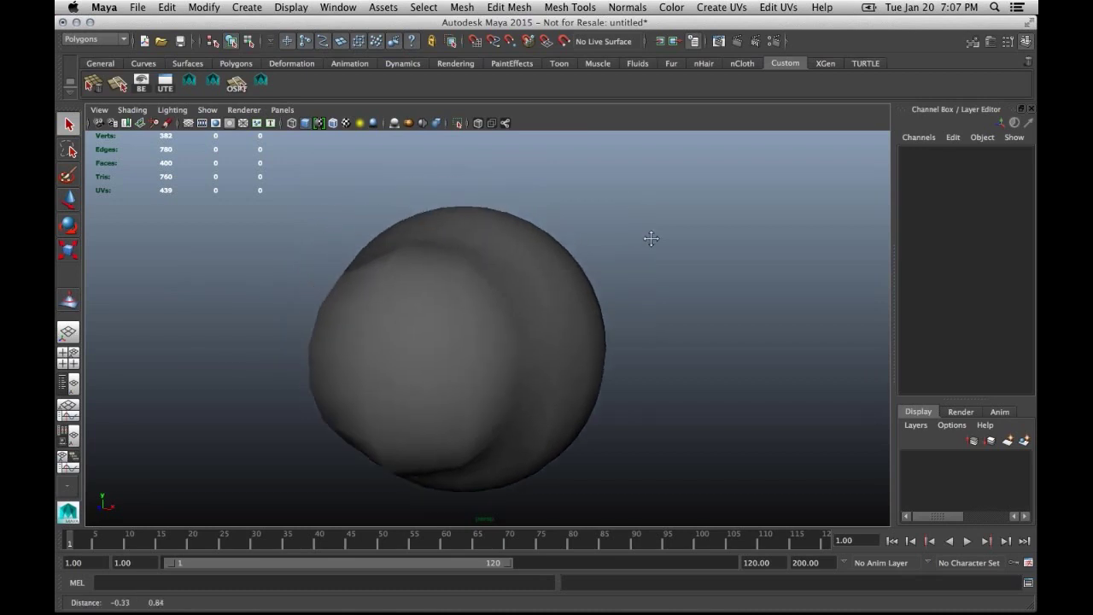
mouse_move(650, 239)
right_mouse_down("alt")
mouse_move(717, 202)
mouse_move(686, 249)
mouse_move(649, 372)
mouse_move(643, 233)
right_mouse_up("alt")
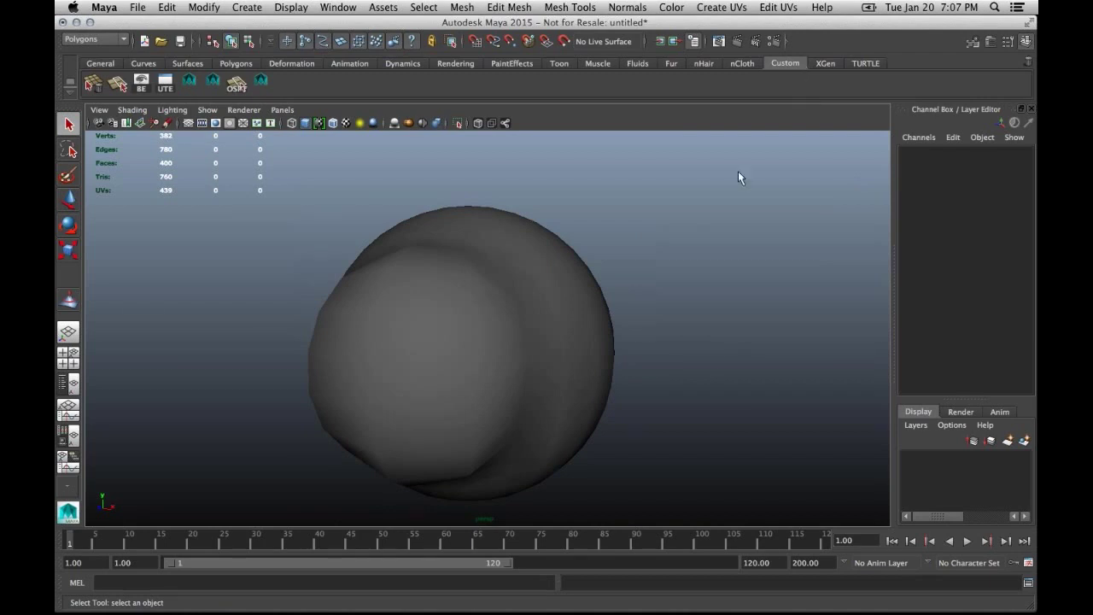
left_click_drag(670, 379, 499, 315, "alt")
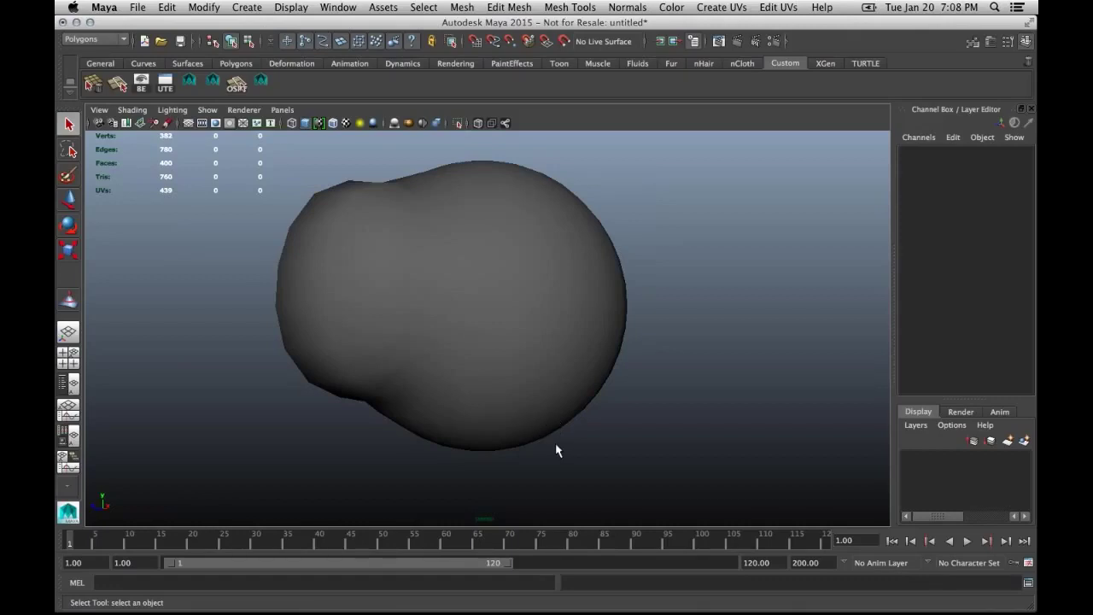
mouse_move(646, 413)
left_mouse_down("alt")
mouse_move(658, 402)
mouse_move(646, 425)
left_mouse_up("alt")
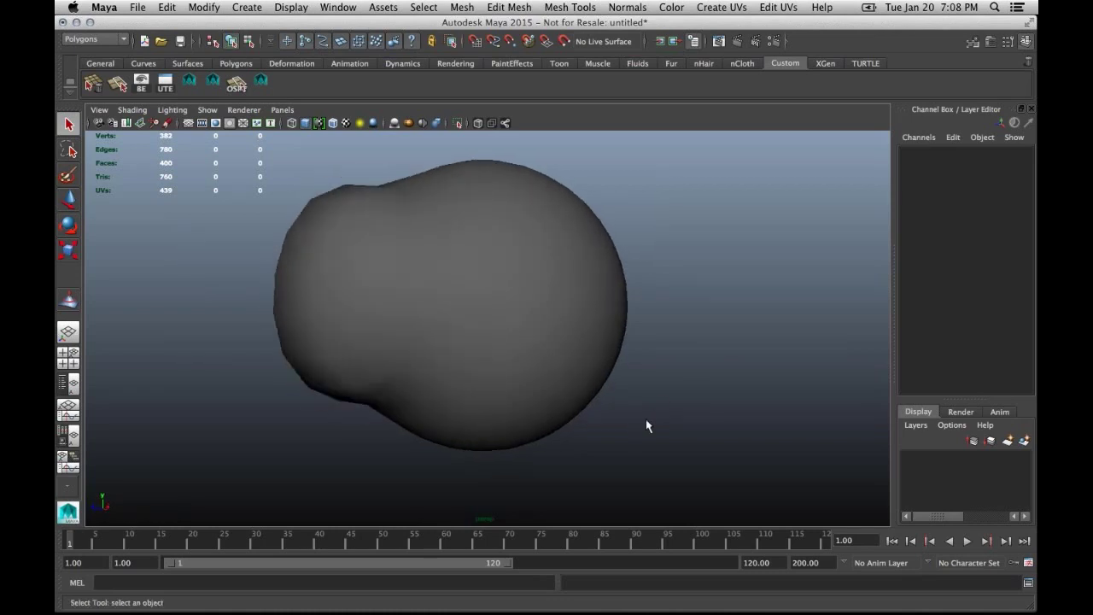
left_click_drag(612, 326, 598, 301, "alt")
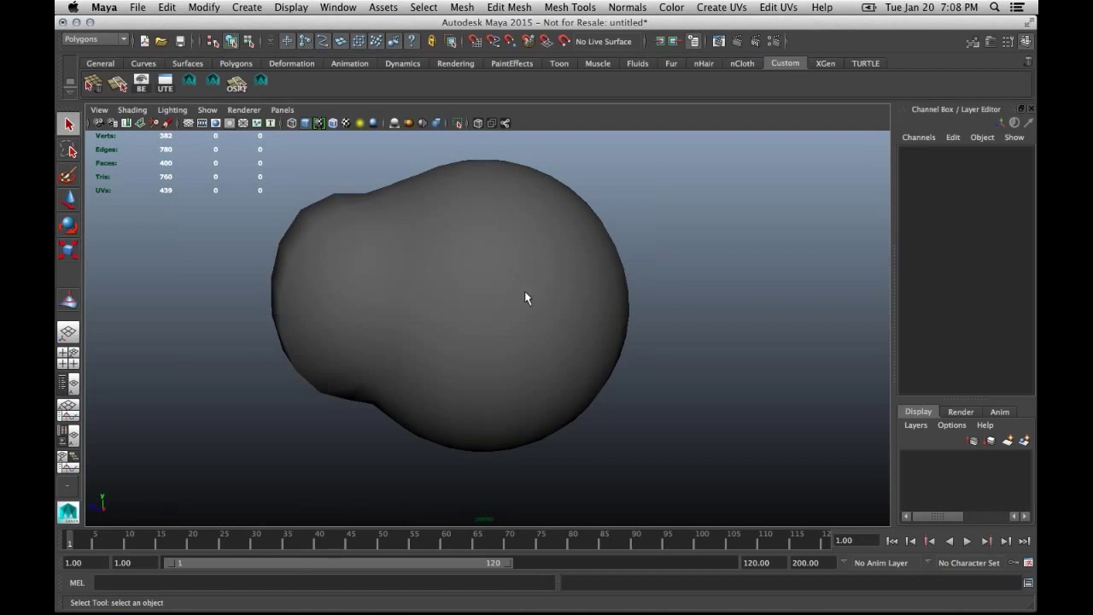
Select the sphere and switch it to Vertex mode, then back to Object Mode via the marking menu
left_click(550, 363)
left_click_drag(456, 365, 487, 268, "alt")
mouse_move(485, 262)
right_mouse_down()
mouse_move(491, 273)
mouse_move(493, 257)
right_mouse_up()
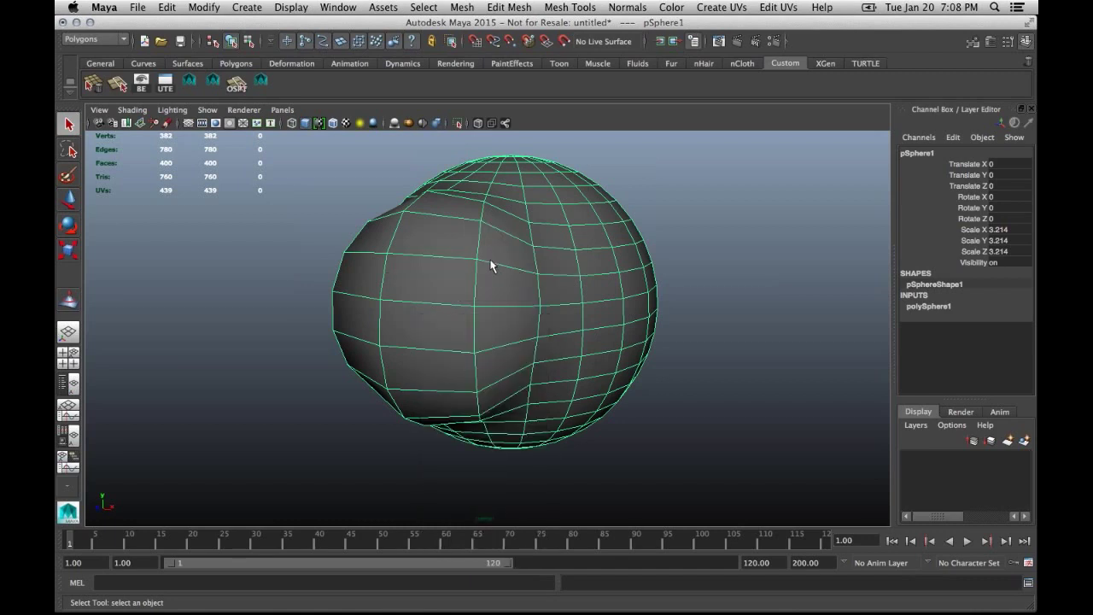
mouse_move(483, 261)
left_mouse_down("alt")
mouse_move(478, 298)
mouse_move(488, 276)
left_mouse_up("alt")
right_click_drag(497, 278, 495, 256)
right_click_drag(450, 221, 502, 201)
right_click_drag(506, 275, 551, 262)
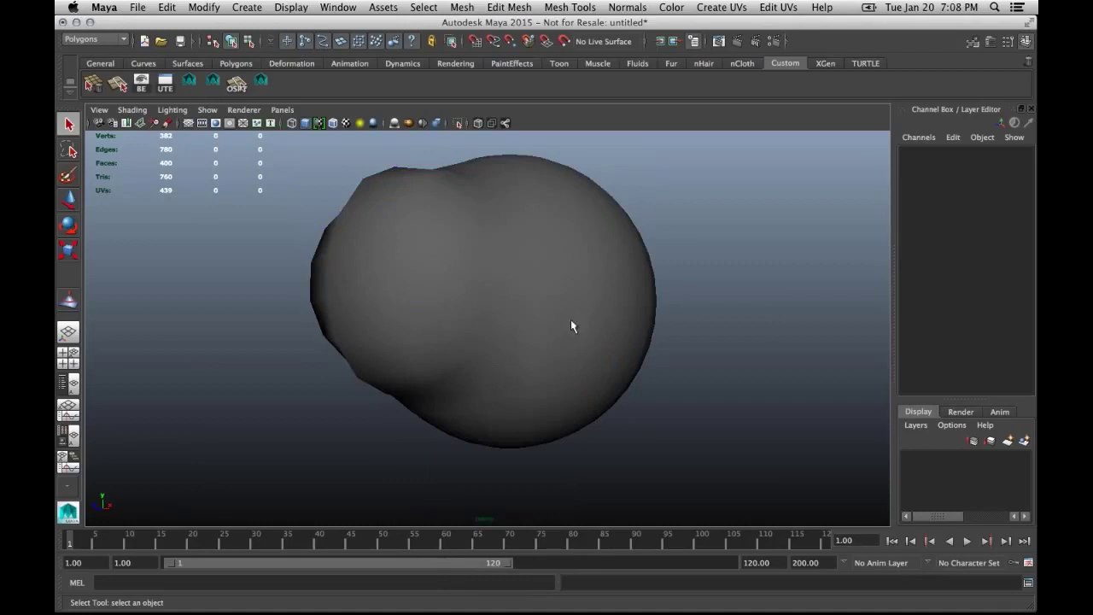
Reselect pSphere1 and pick the Sculpt Geometry Tool
left_click(607, 313)
left_click_drag(646, 334, 555, 306, "alt")
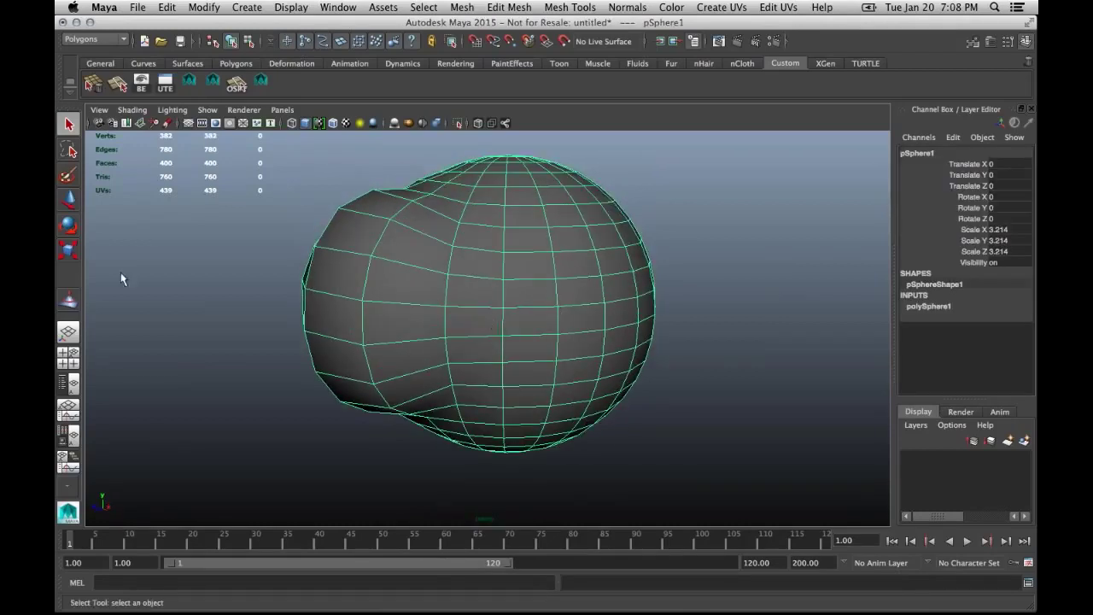
left_click(67, 300)
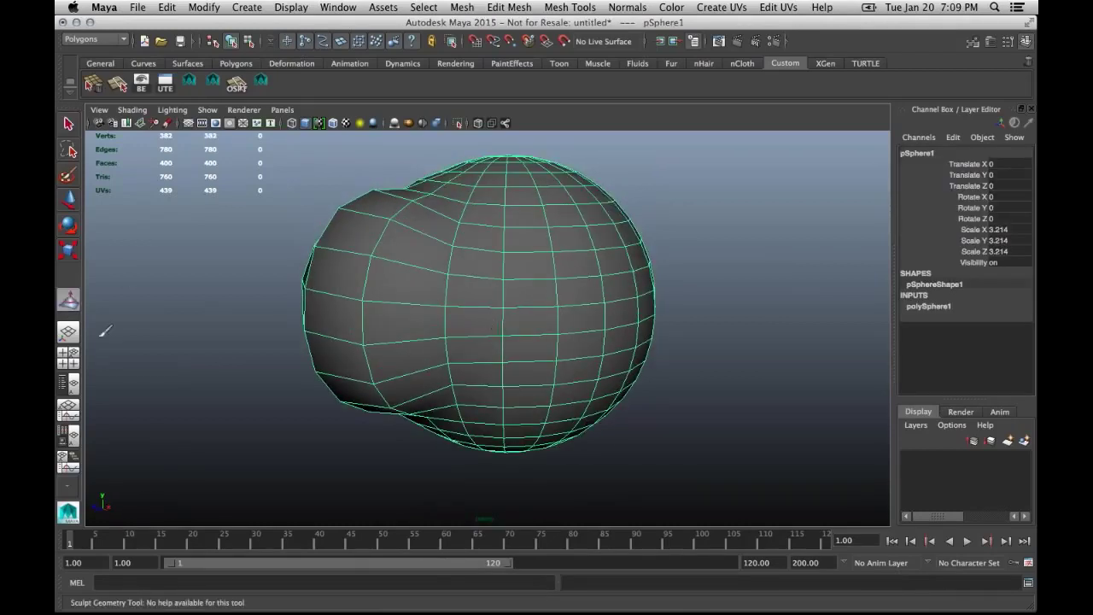
Brush the bulge away with the fourth sculpt operation, then return to the Select Tool
double_click(69, 306)
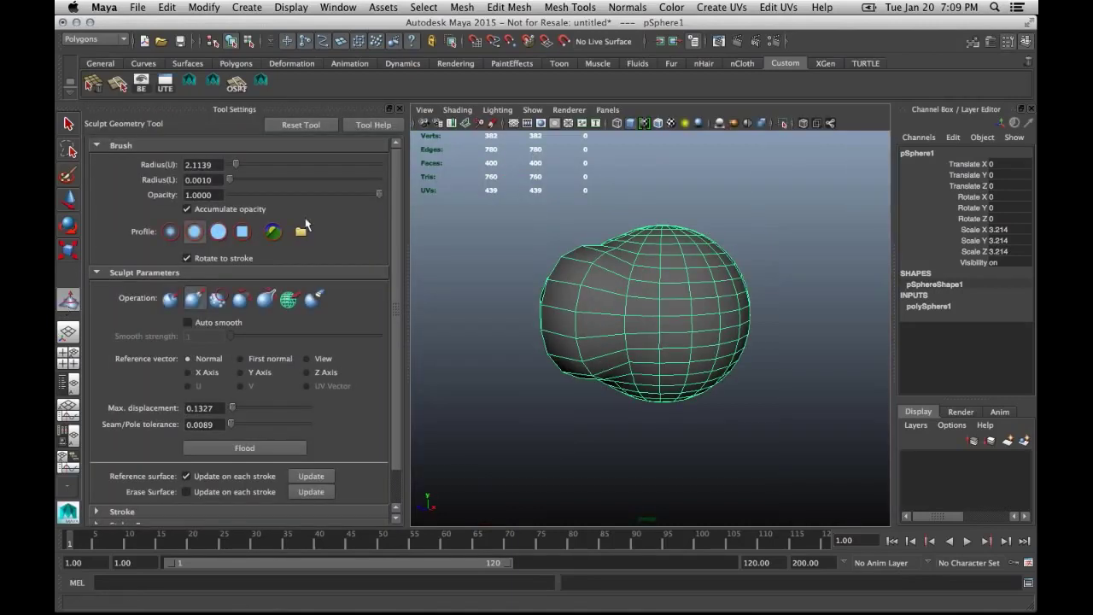
left_click(243, 297)
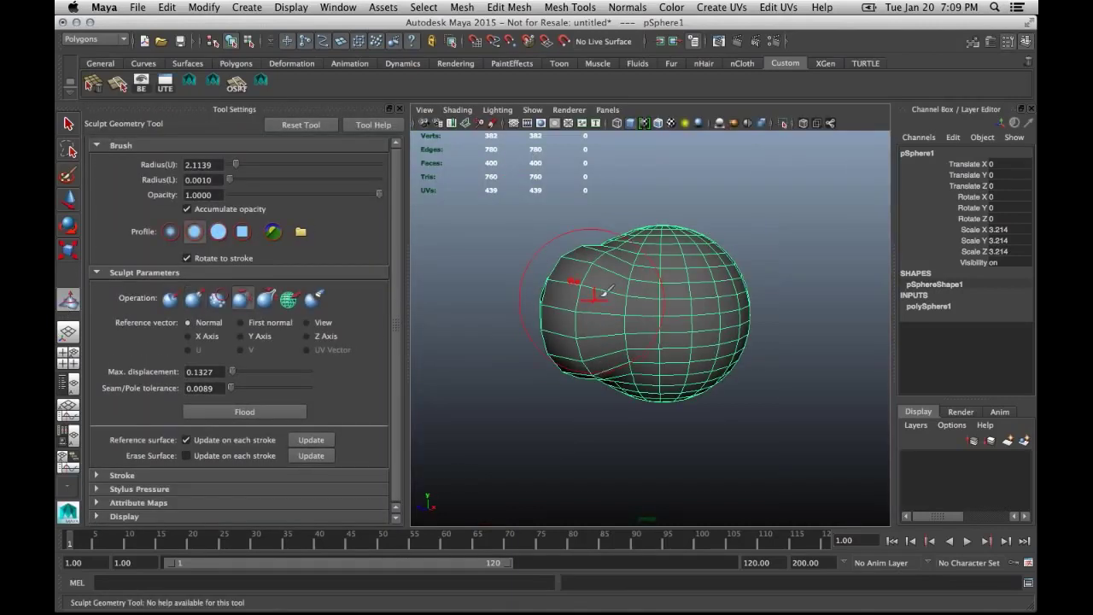
mouse_move(589, 290)
left_mouse_down()
mouse_move(587, 255)
mouse_move(561, 276)
mouse_move(558, 358)
mouse_move(570, 295)
mouse_move(594, 260)
mouse_move(553, 287)
mouse_move(579, 311)
mouse_move(563, 323)
mouse_move(601, 260)
mouse_move(603, 365)
left_mouse_up()
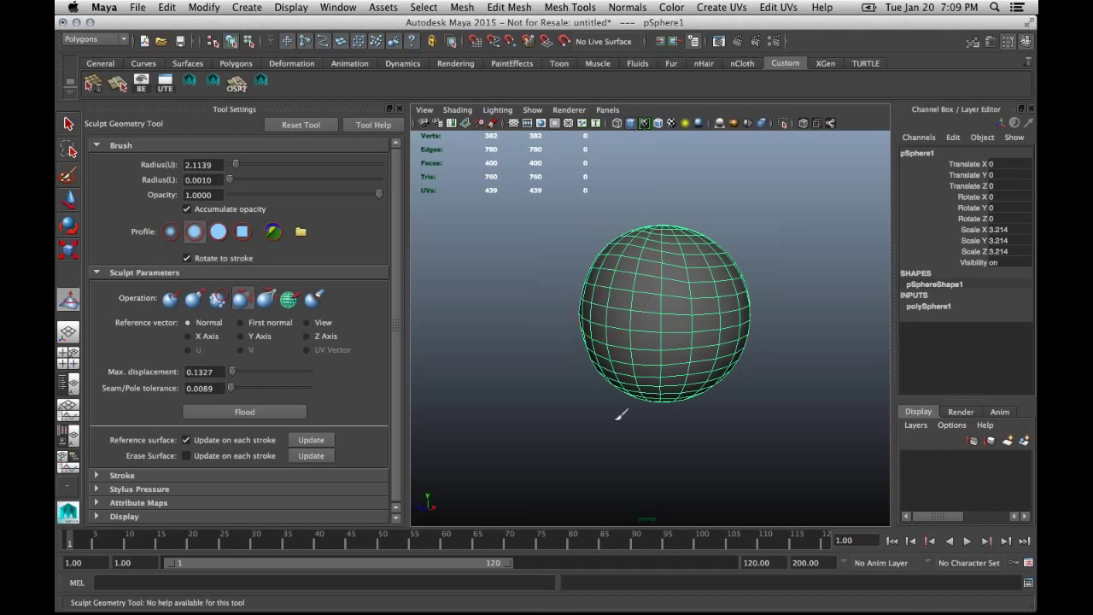
left_click_drag(430, 356, 485, 331, "alt")
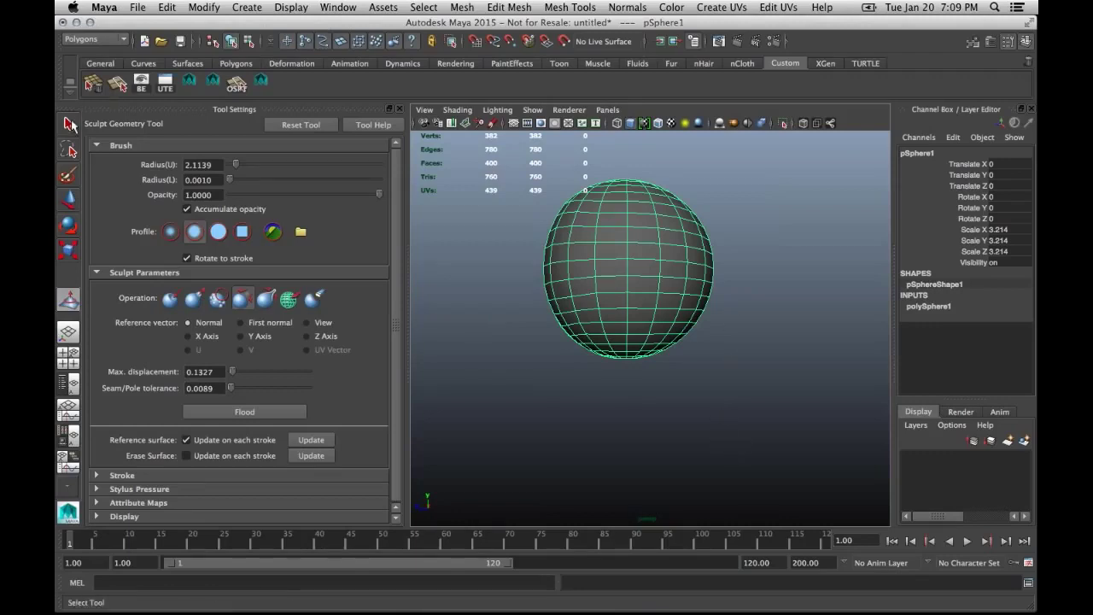
left_click(69, 123)
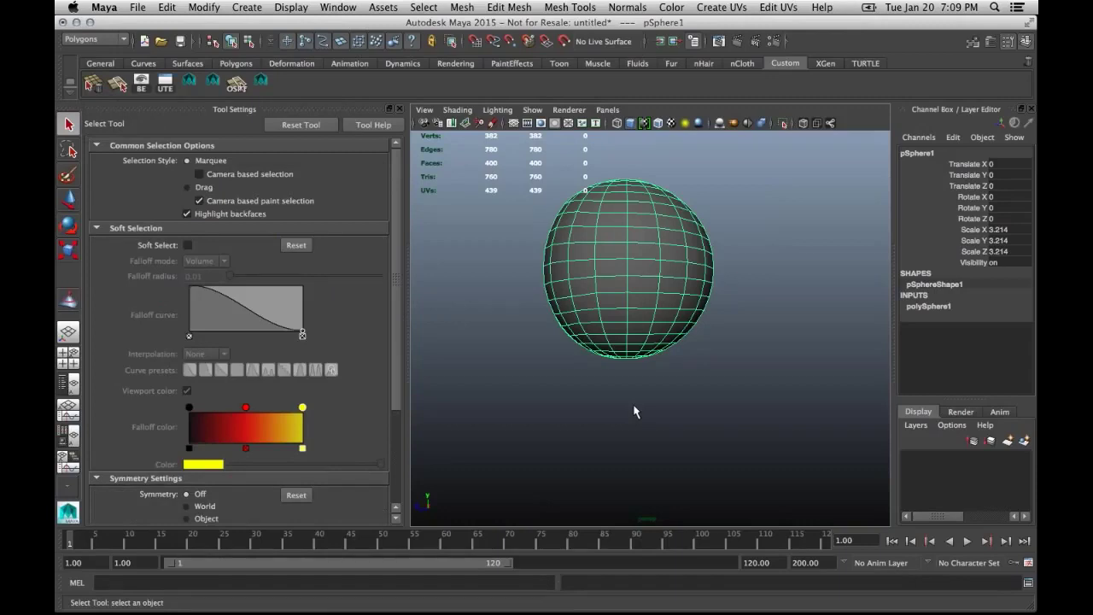
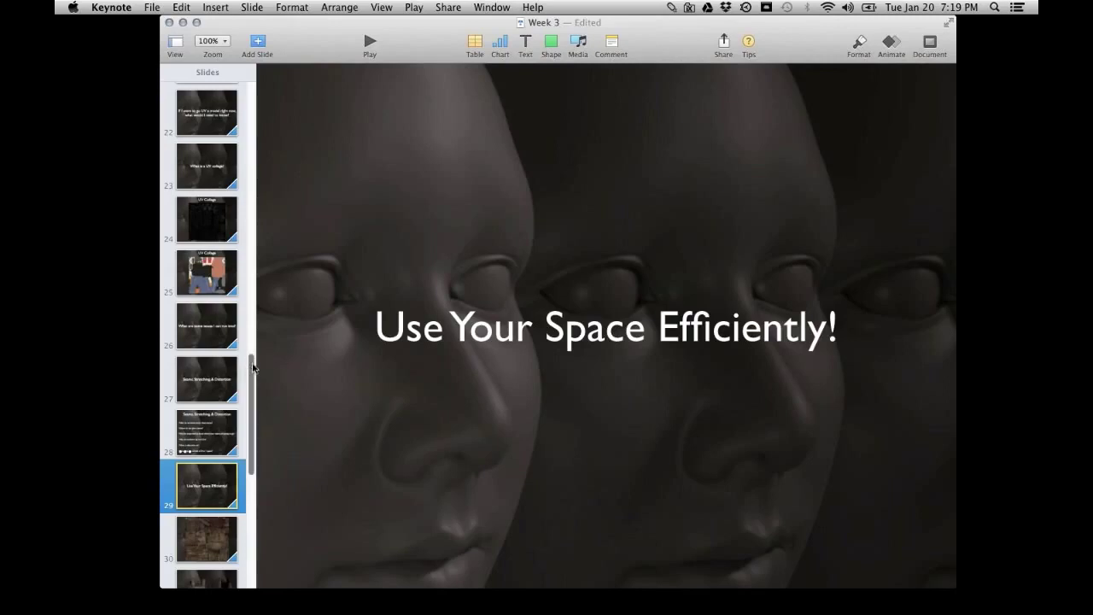
Move from slide 30's texture atlas to slide 31 with the textured backpack renders
scroll(248, 369, "down", 2)
left_click(207, 491)
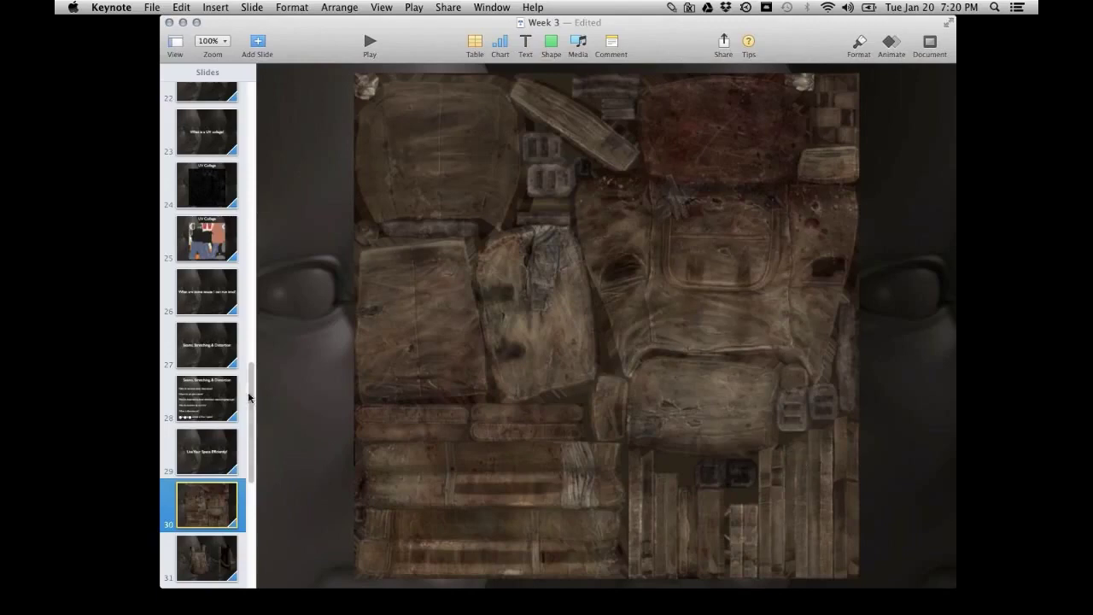
scroll(251, 401, "up", 2)
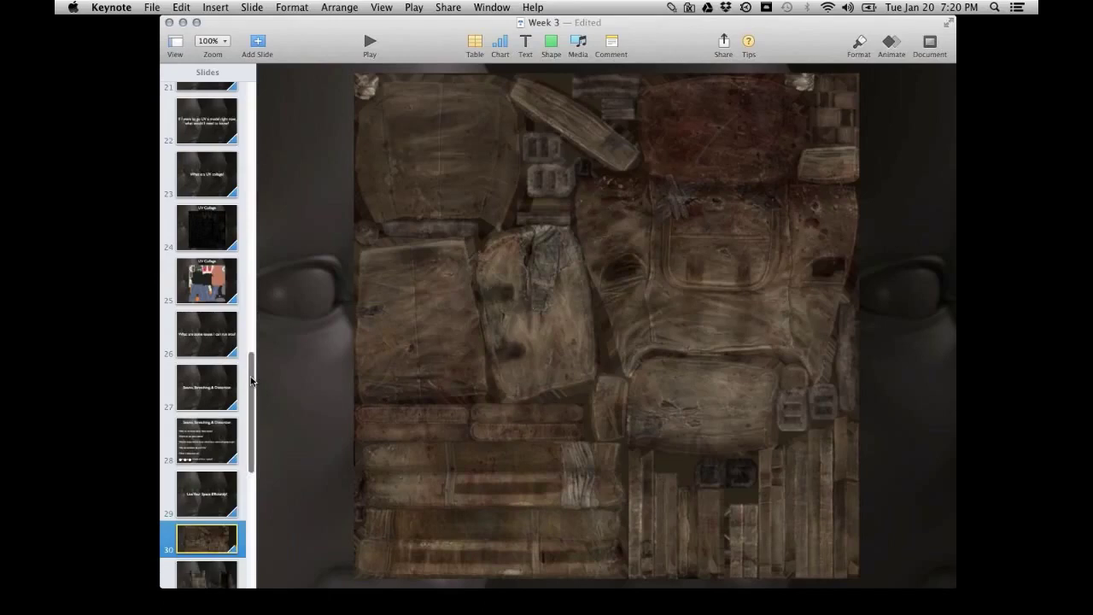
scroll(243, 412, "down", 3)
key("Down")
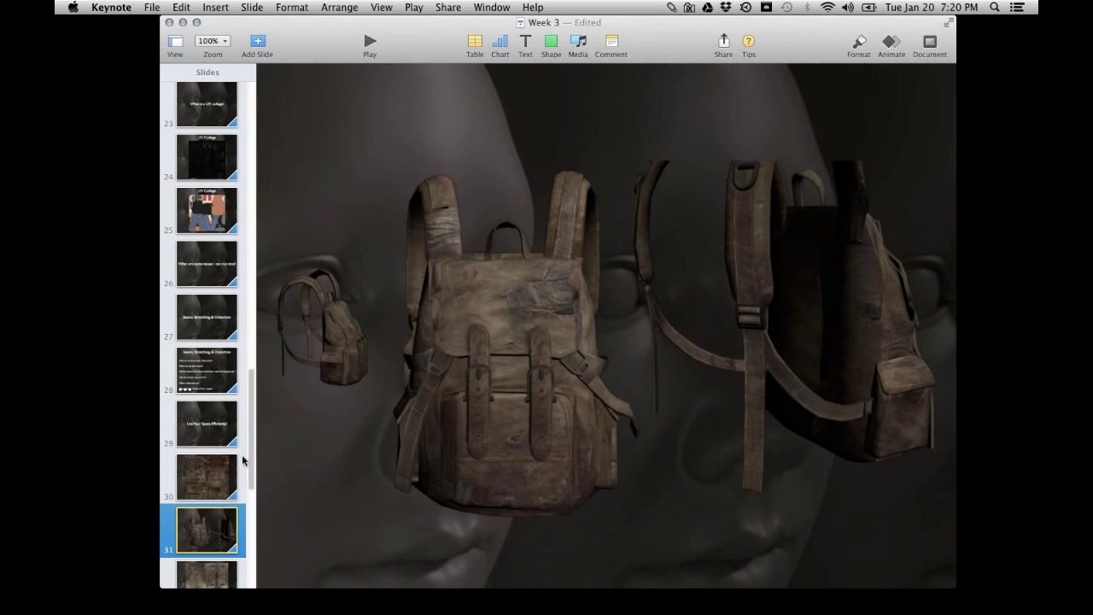
scroll(235, 474, "down", 2)
Show slide 32's body texture map, outline its lower shells in red, then clear the marks
left_click(226, 521)
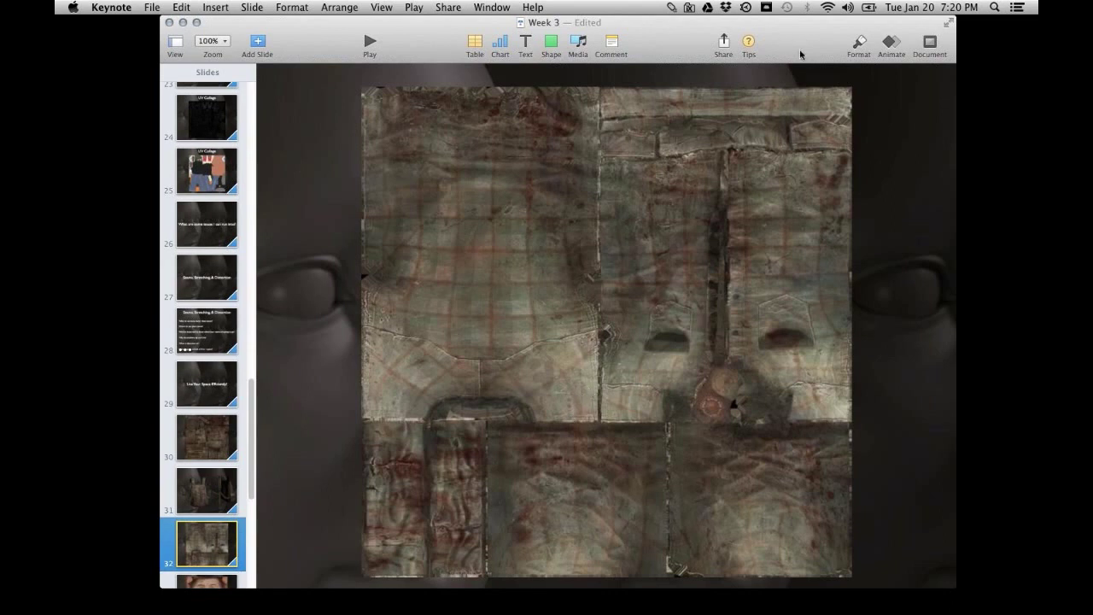
key("ctrl+2")
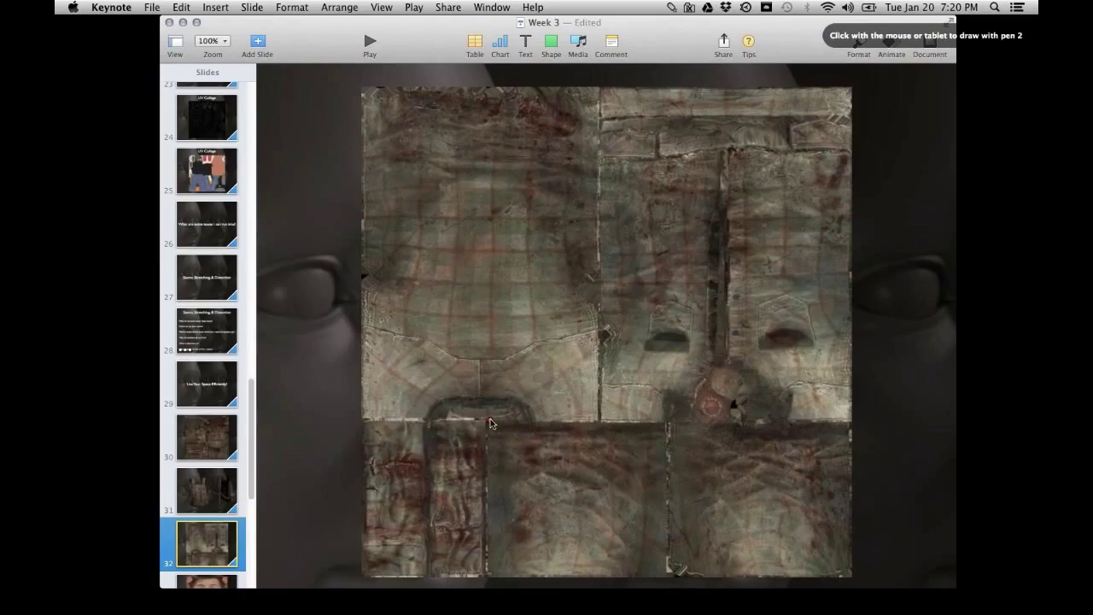
mouse_move(489, 421)
left_mouse_down()
mouse_move(623, 421)
mouse_move(664, 466)
mouse_move(666, 570)
mouse_move(489, 456)
mouse_move(491, 568)
mouse_move(674, 568)
left_mouse_up()
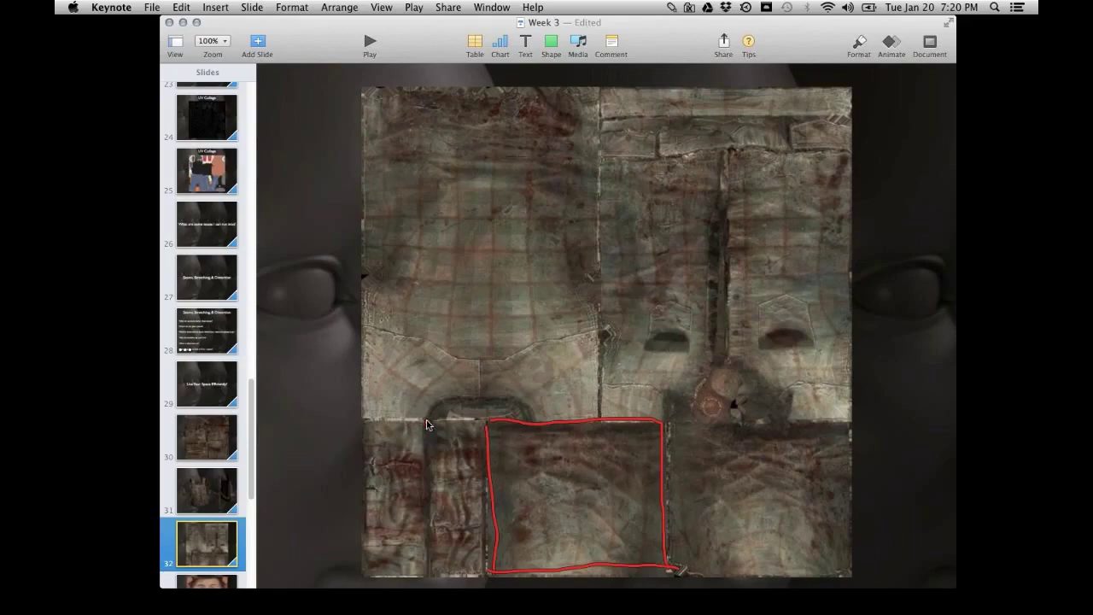
mouse_move(427, 421)
left_mouse_down()
mouse_move(487, 426)
mouse_move(483, 563)
left_mouse_up()
mouse_move(423, 421)
left_mouse_down()
mouse_move(362, 429)
mouse_move(376, 569)
left_mouse_up()
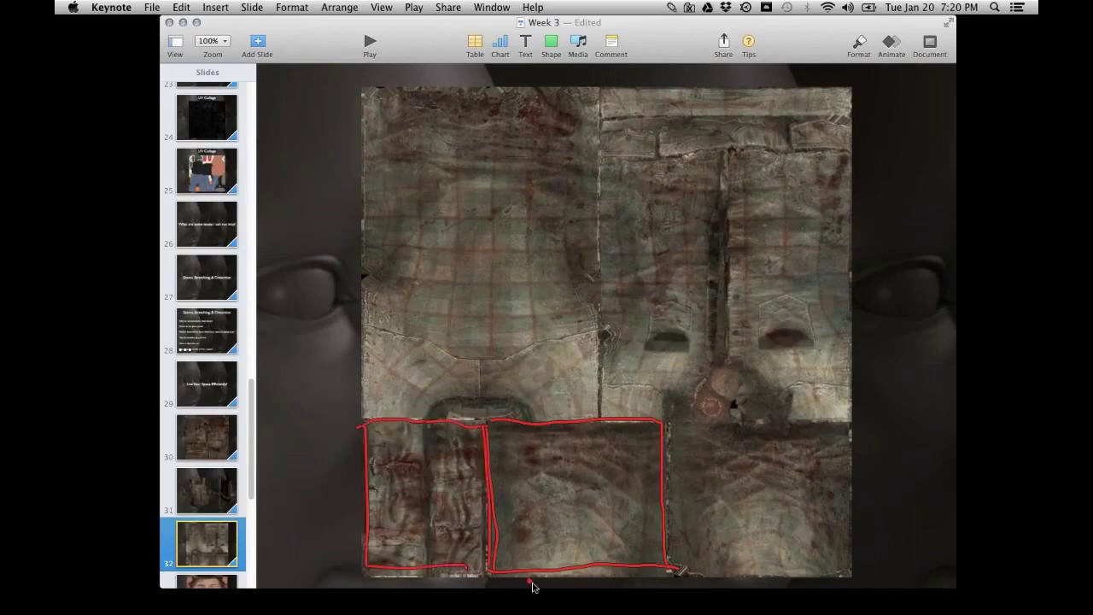
key("Escape")
Draw a grid of vertical and horizontal red seam lines over the upper shells, then clear it
key("2")
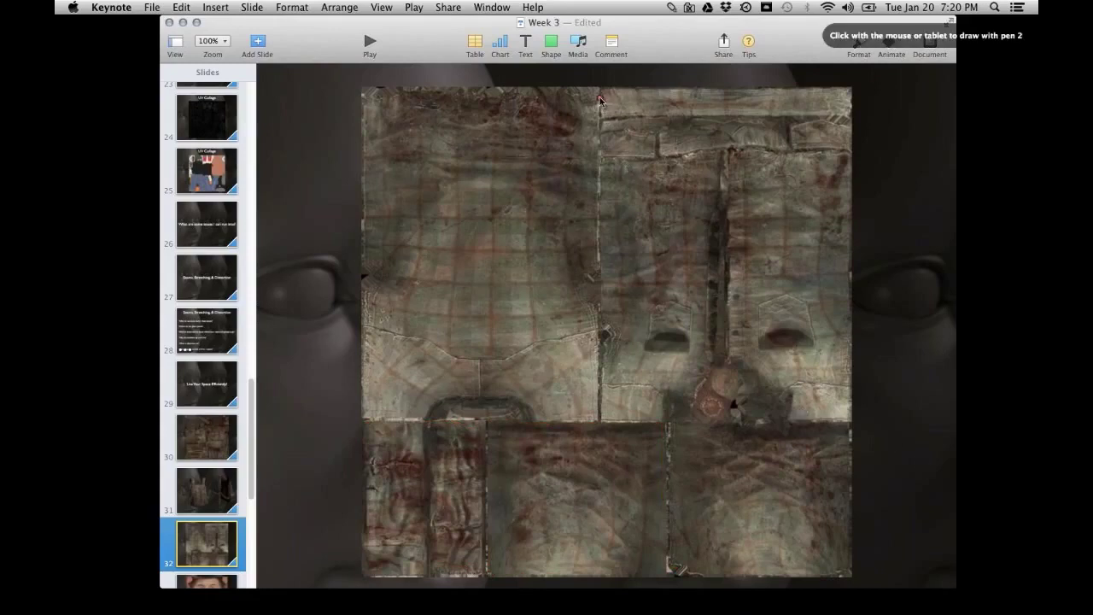
left_click_drag(599, 85, 599, 417)
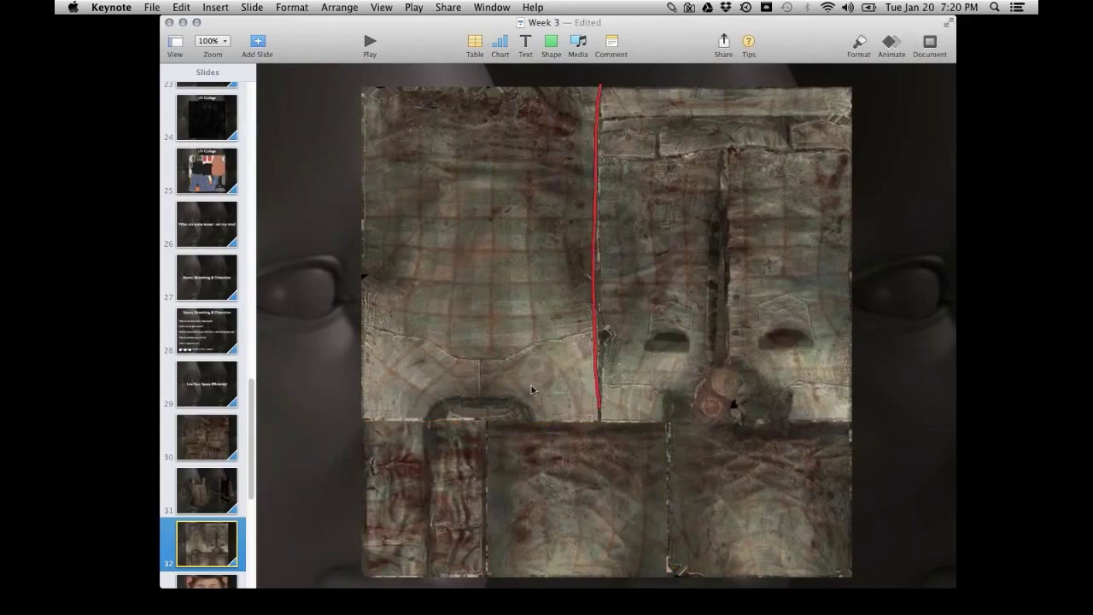
left_click_drag(573, 92, 574, 410)
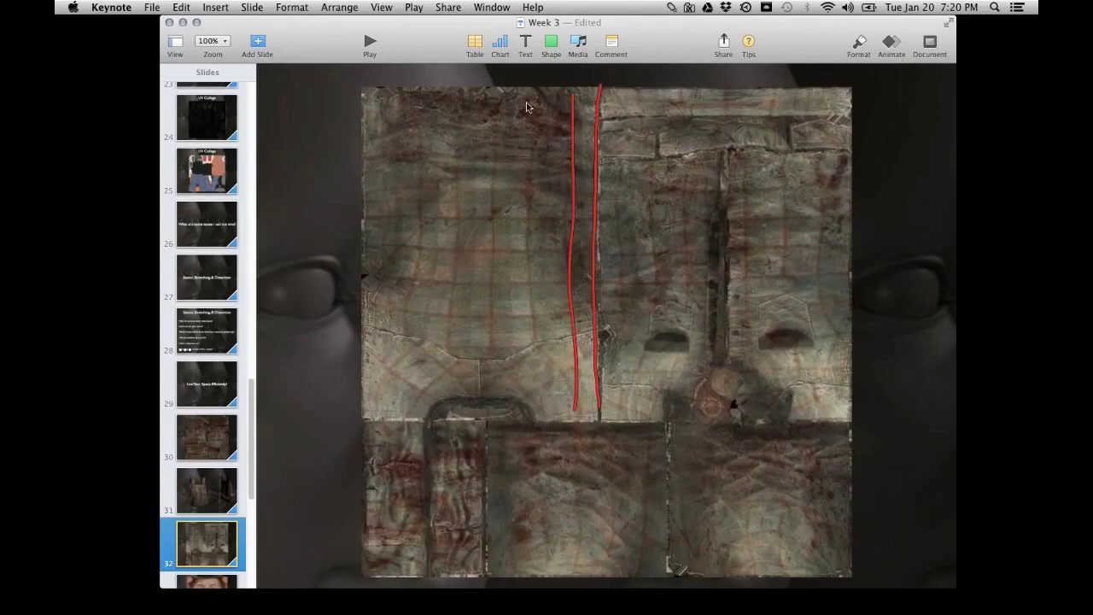
left_click_drag(532, 95, 542, 420)
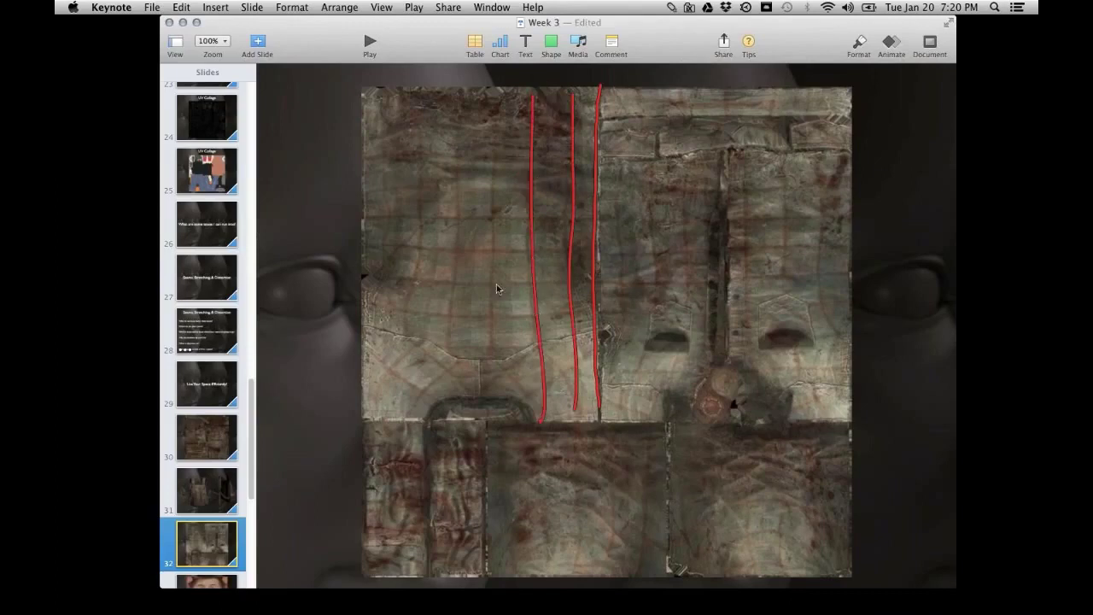
left_click_drag(499, 99, 504, 418)
left_click_drag(397, 119, 579, 109)
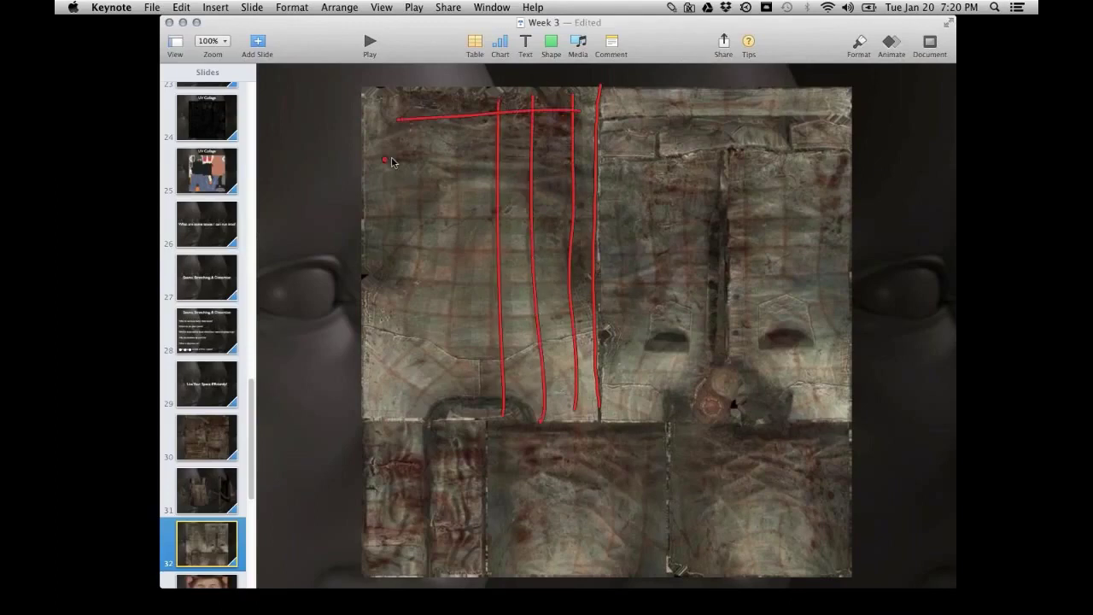
left_click_drag(384, 160, 624, 159)
left_click_drag(382, 206, 598, 209)
key("Escape")
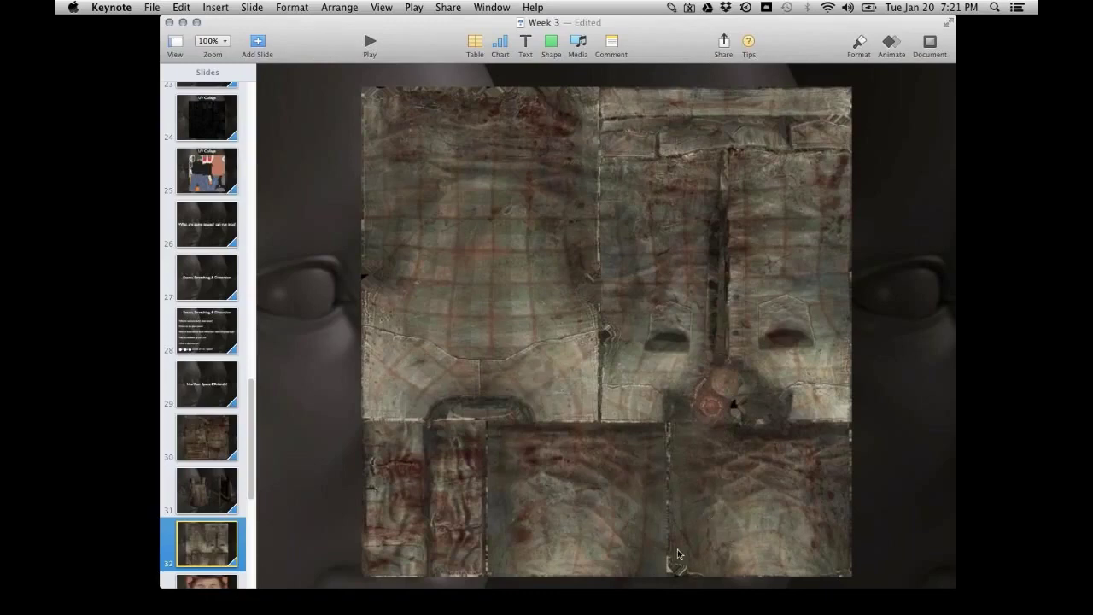
Add a small mark and two vertical red strokes on the upper-left shell, then clear them
key("2")
key("2")
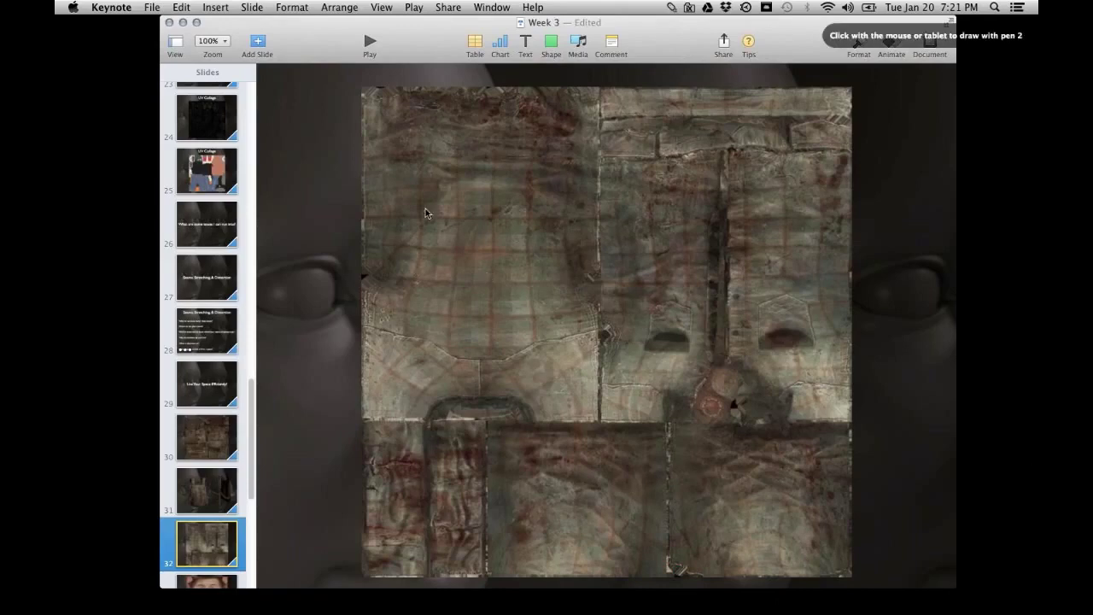
left_click_drag(455, 258, 461, 257)
mouse_move(418, 128)
left_mouse_down()
mouse_move(422, 228)
mouse_move(403, 327)
left_mouse_up()
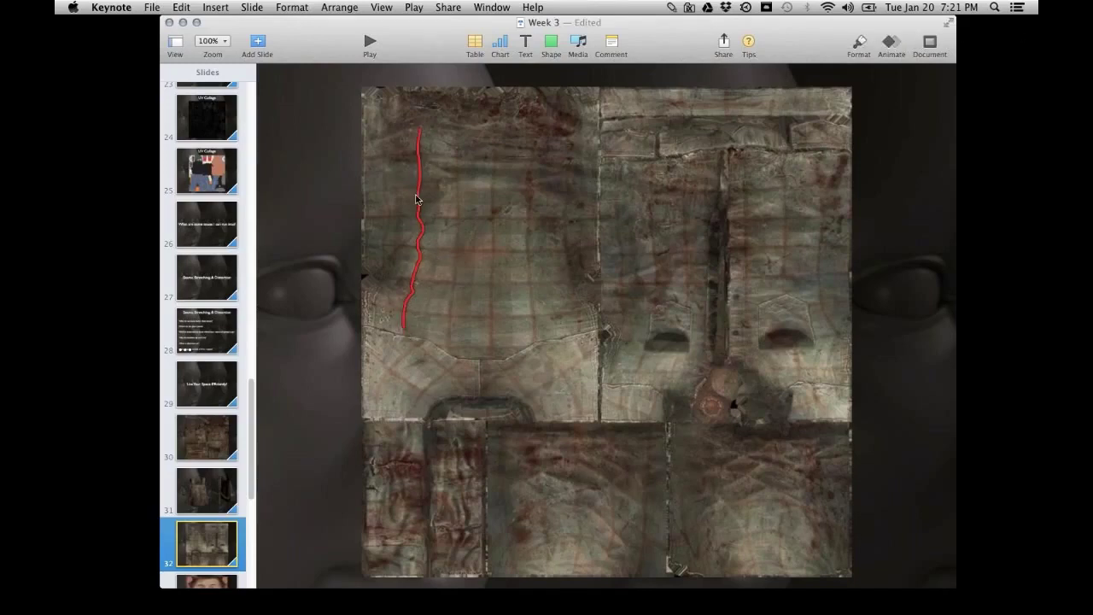
mouse_move(382, 142)
left_mouse_down()
mouse_move(391, 222)
mouse_move(382, 264)
left_mouse_up()
key("Escape")
left_click_drag(250, 395, 248, 411)
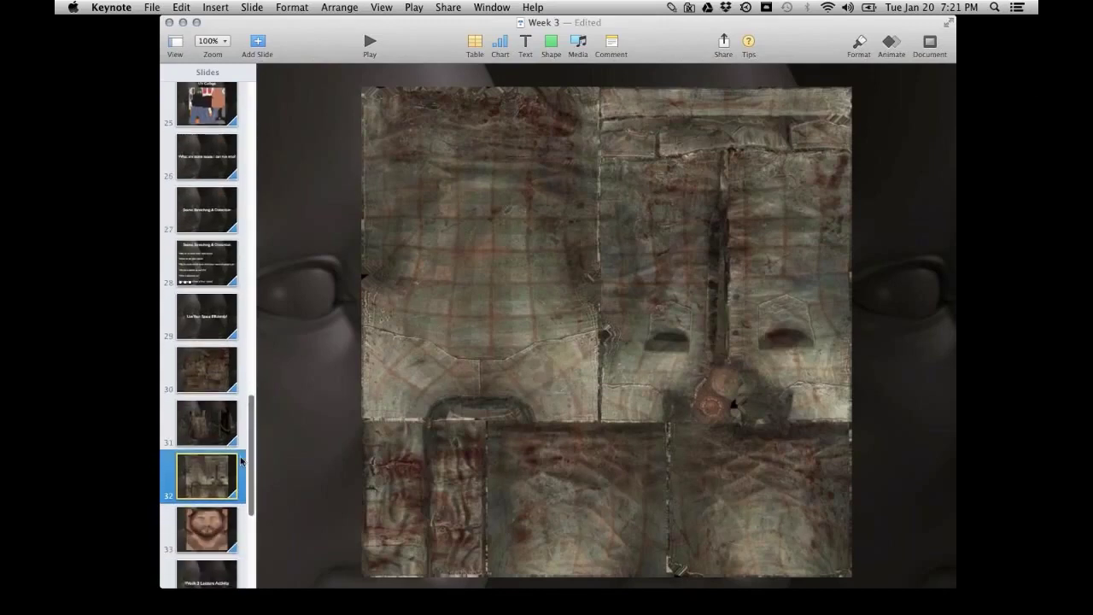
Trace the jawline, forehead and left-ear seams on slide 33's face map, then clear and realign it
left_click(206, 530)
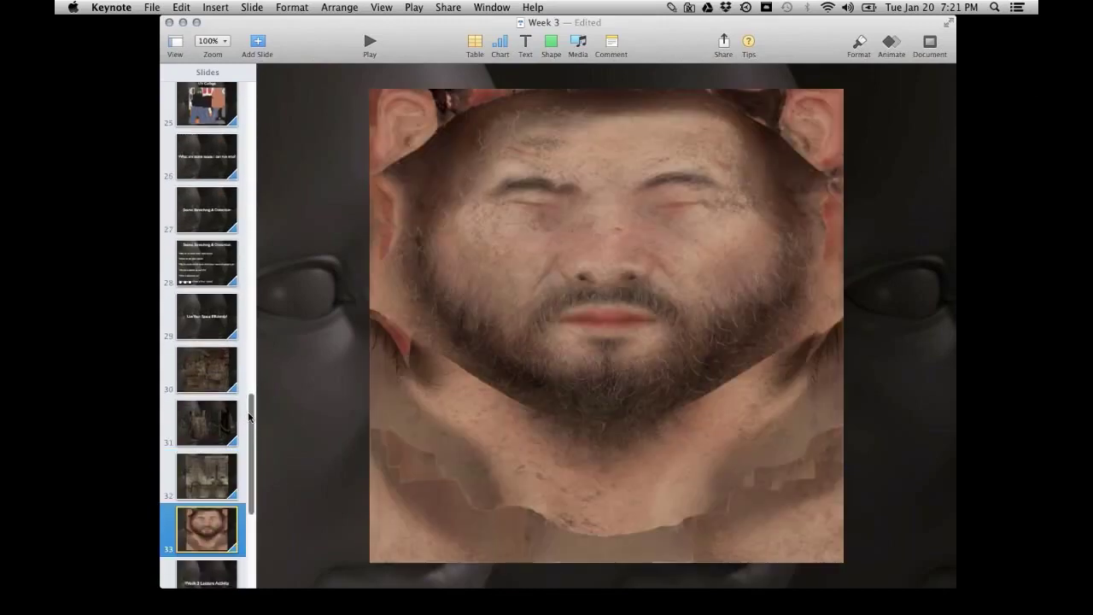
scroll(231, 401, "up", 1)
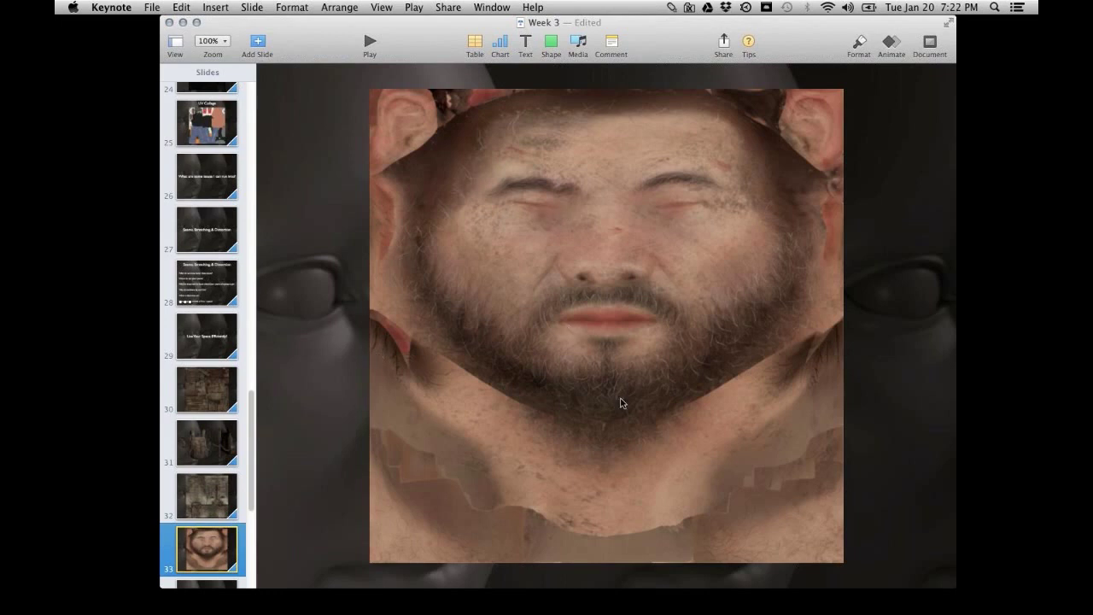
key("2")
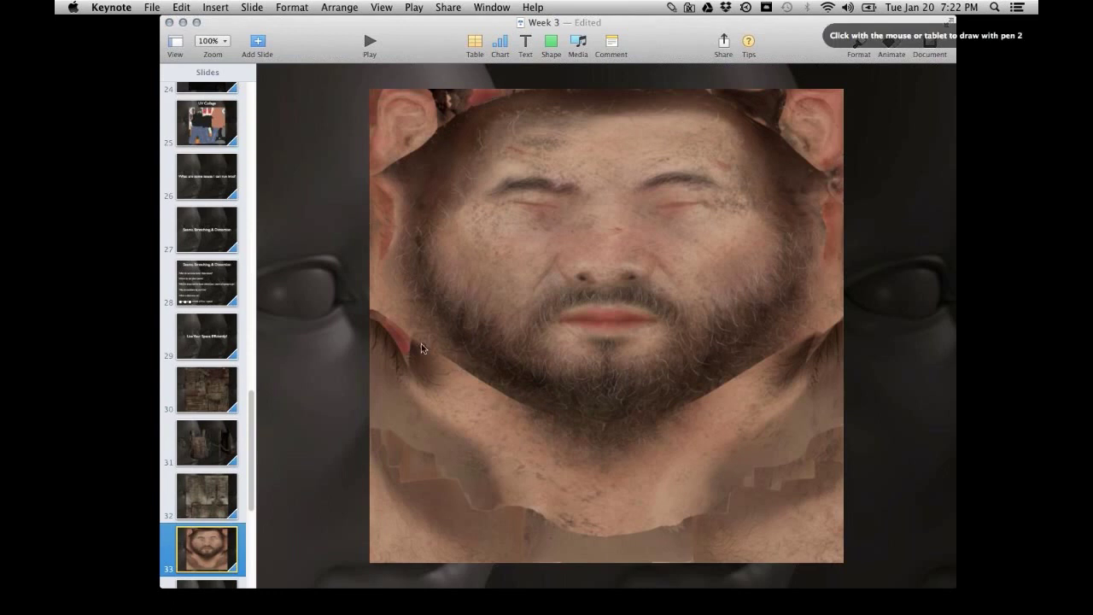
left_click_drag(457, 365, 557, 413)
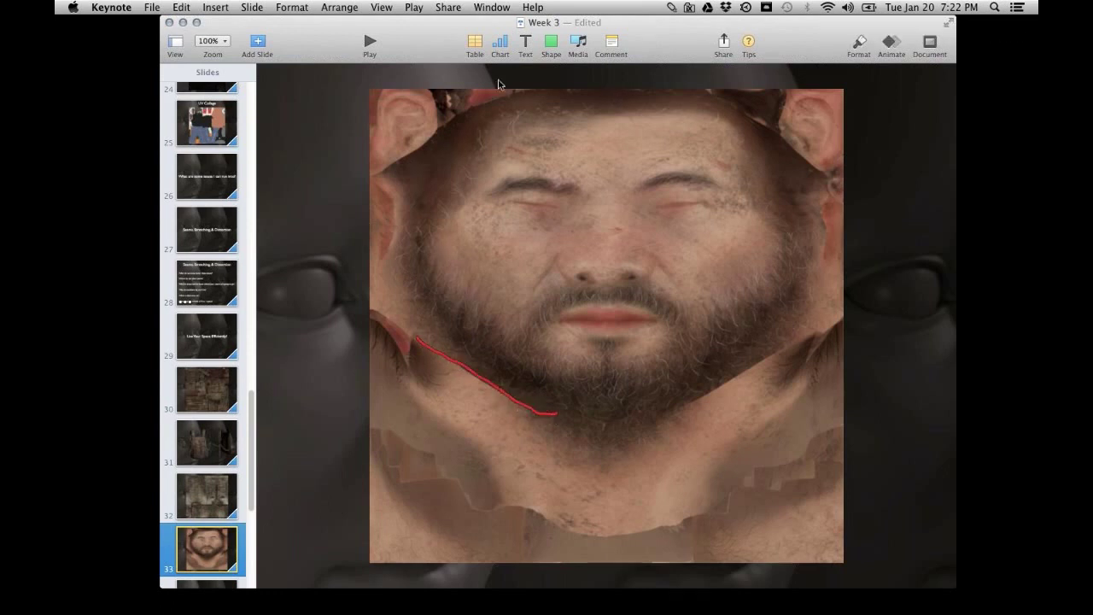
left_click(572, 91)
mouse_move(602, 90)
left_mouse_down()
mouse_move(487, 111)
mouse_move(398, 177)
mouse_move(408, 161)
mouse_move(574, 96)
left_mouse_up()
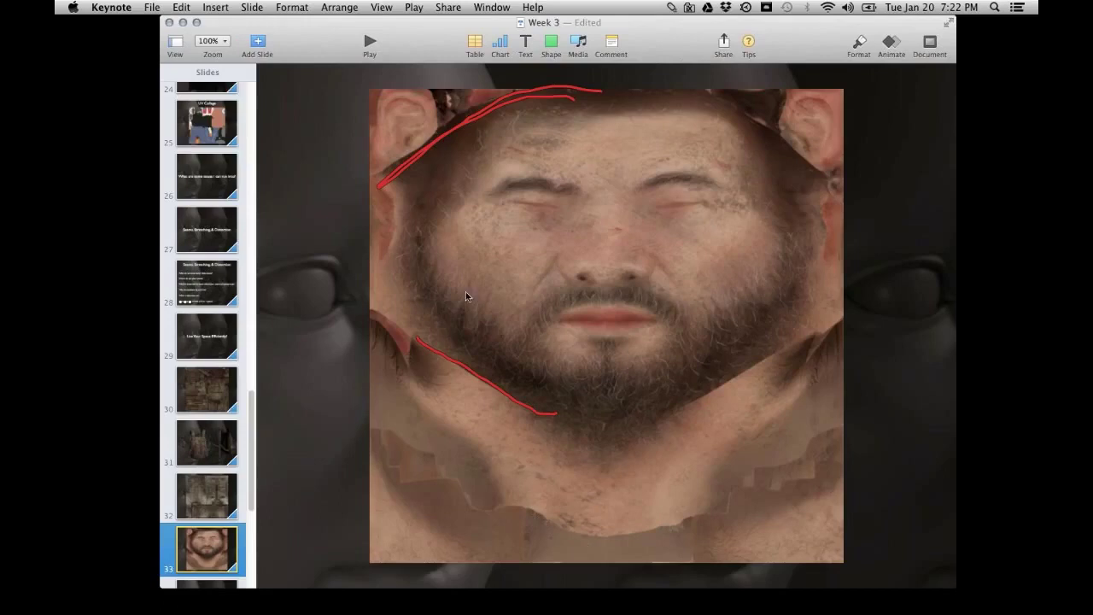
left_click_drag(433, 94, 436, 132)
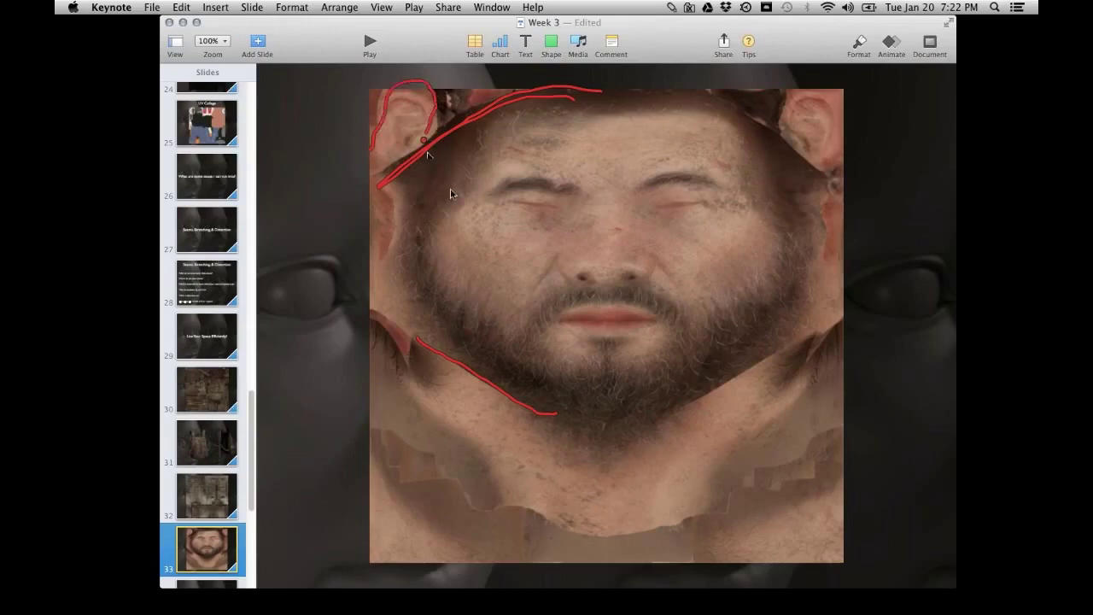
key("Escape")
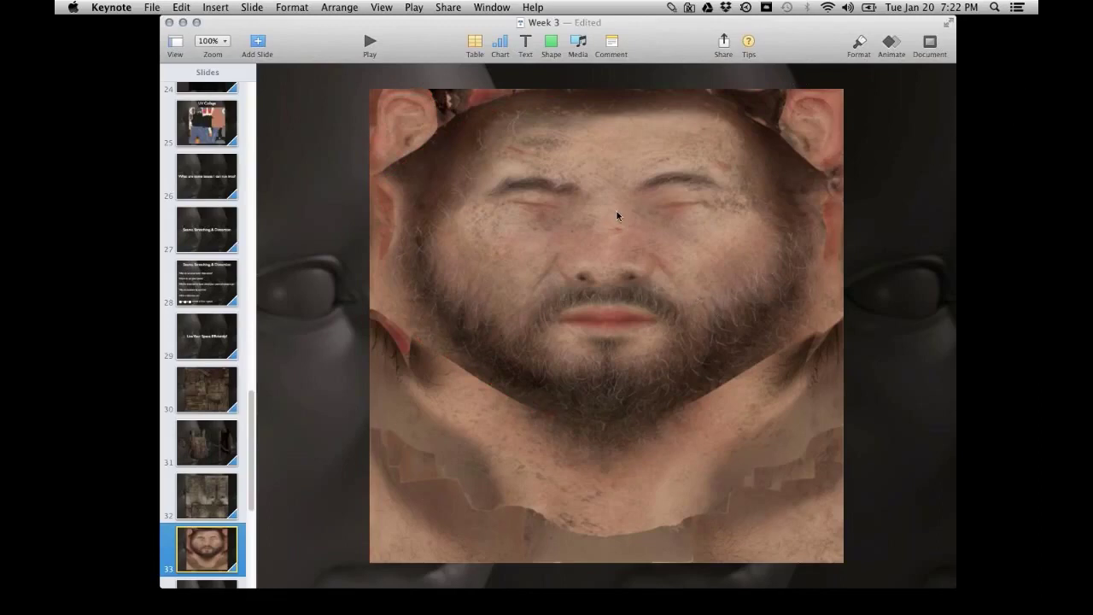
left_click_drag(624, 134, 633, 135)
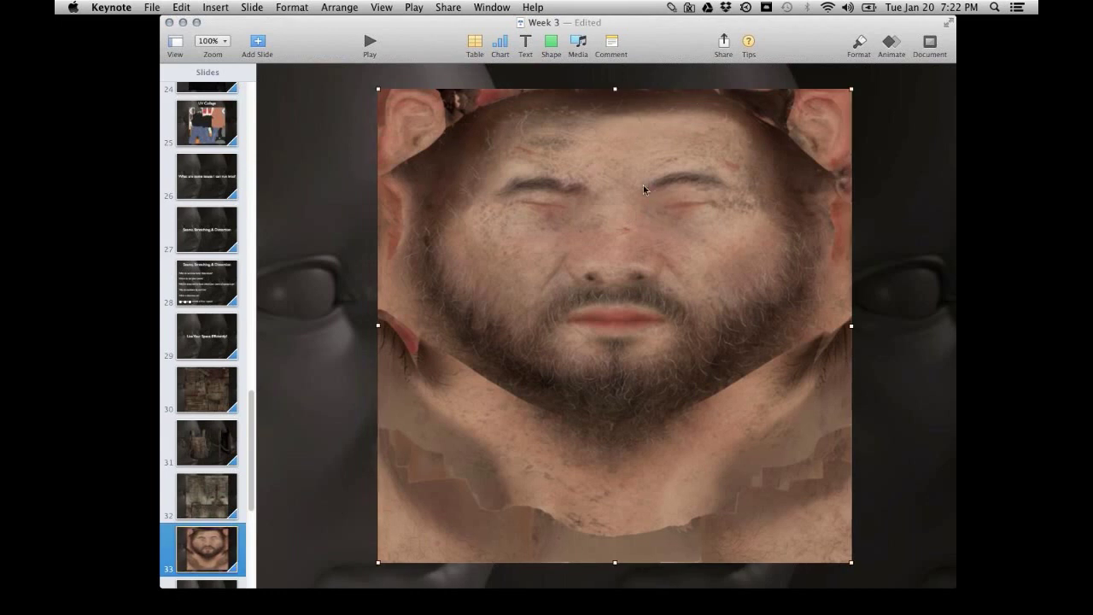
left_click_drag(633, 212, 624, 214)
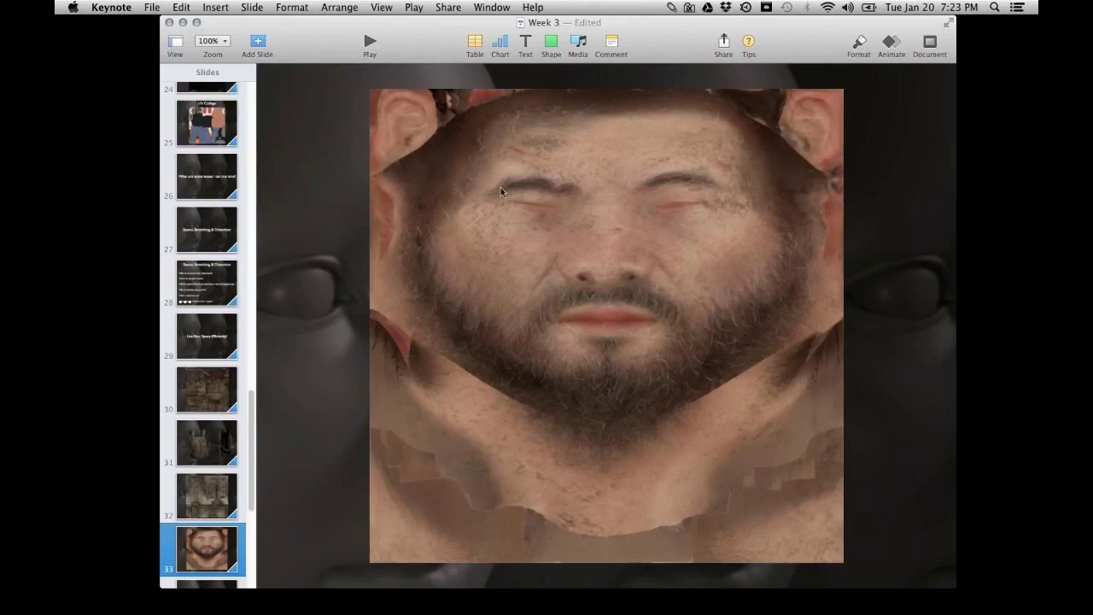
Mark the left cheek and another face region in red on the face texture
key("ctrl+2")
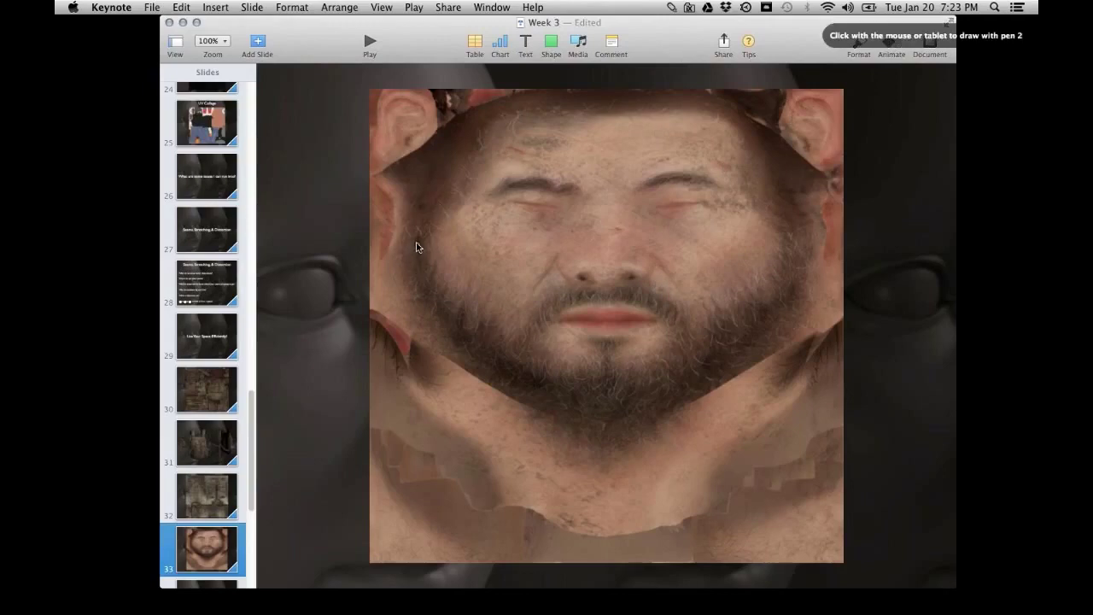
left_click_drag(425, 242, 428, 240)
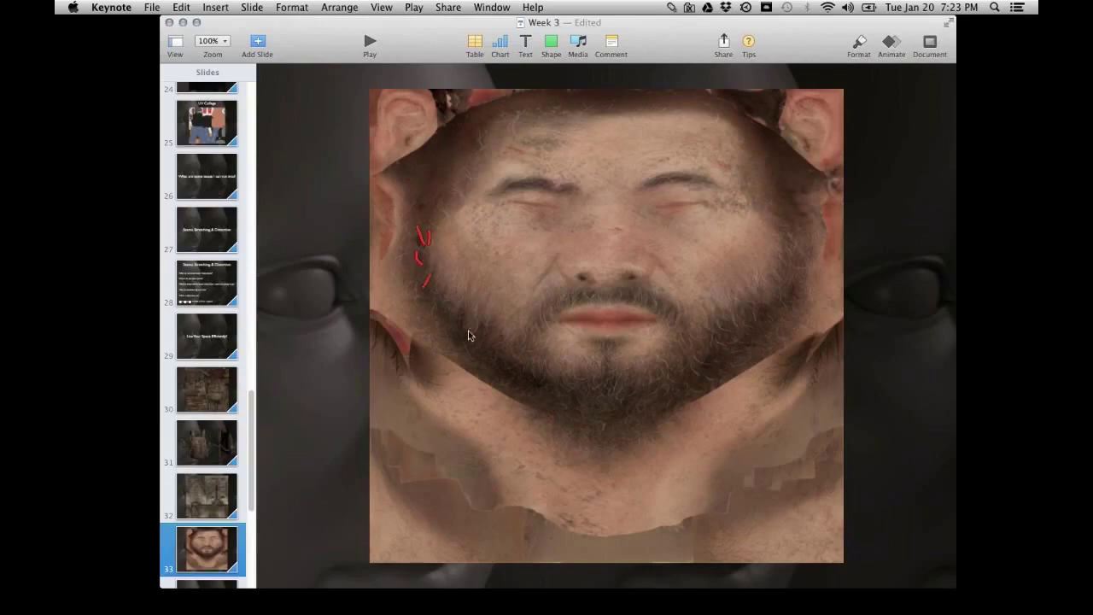
key("Escape")
key("2")
mouse_move(540, 340)
left_mouse_down()
mouse_move(525, 340)
mouse_move(527, 323)
left_mouse_up()
left_click(539, 293)
Trace the forehead seam between the temples and the right temple seam, then clear them
key("2")
mouse_move(430, 202)
left_mouse_down()
mouse_move(487, 119)
mouse_move(564, 109)
left_mouse_up()
left_click_drag(755, 190, 718, 122)
key("Escape")
Mark the left forehead, clear it, and advance to the Week 3 Lecture Activity slide
key("2")
left_click_drag(481, 151, 518, 111)
key("Escape")
scroll(213, 427, "down", 3)
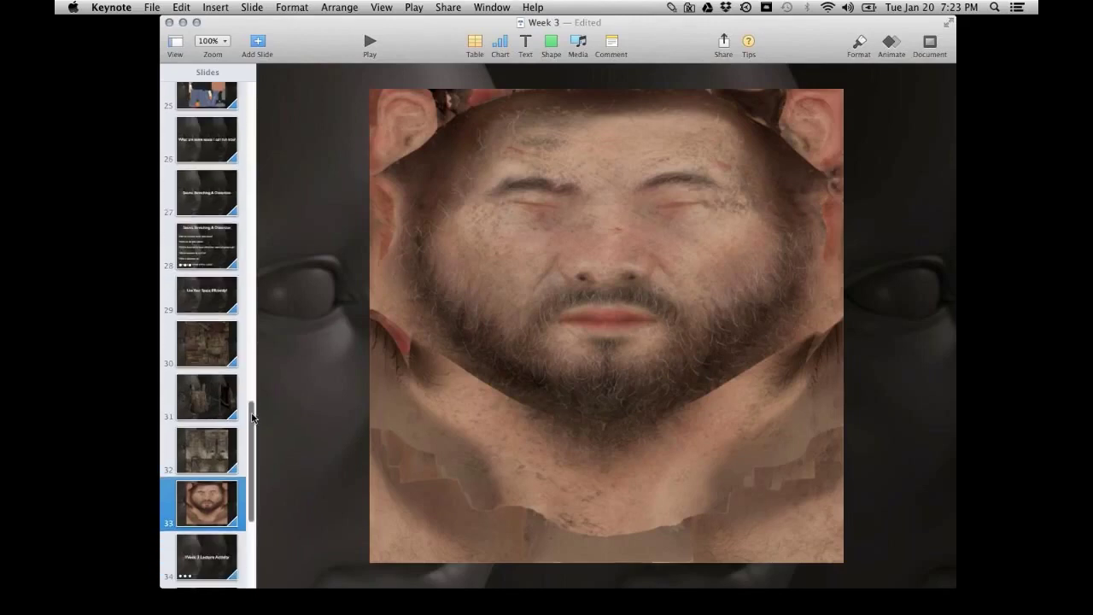
left_click(229, 542)
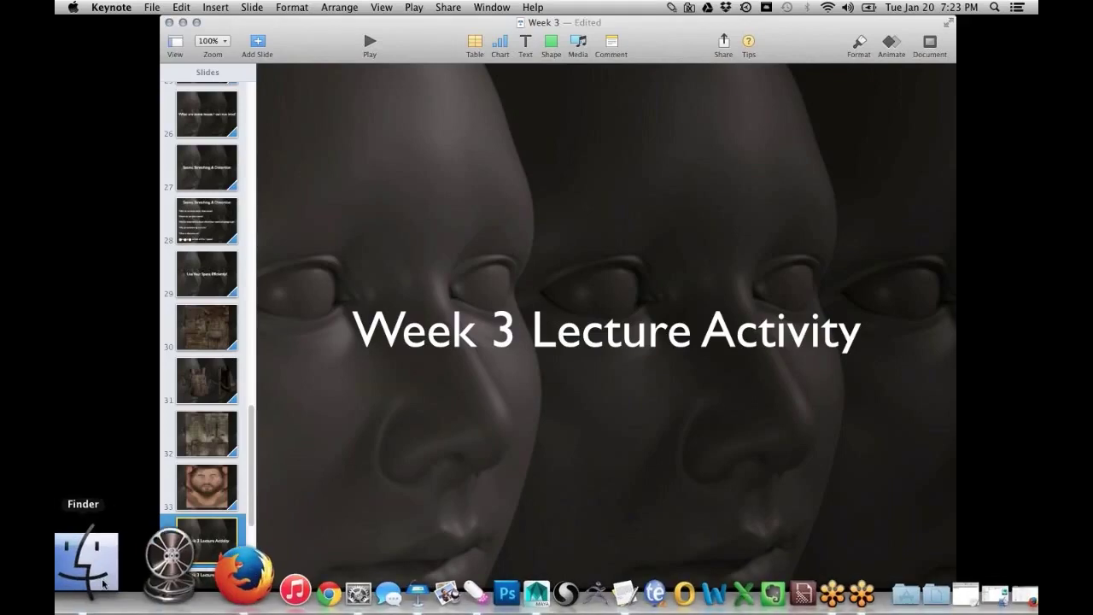
Open BasicFigure_UV.ma from Week 3's UVs folder in Maya without saving the current scene
left_click(103, 583)
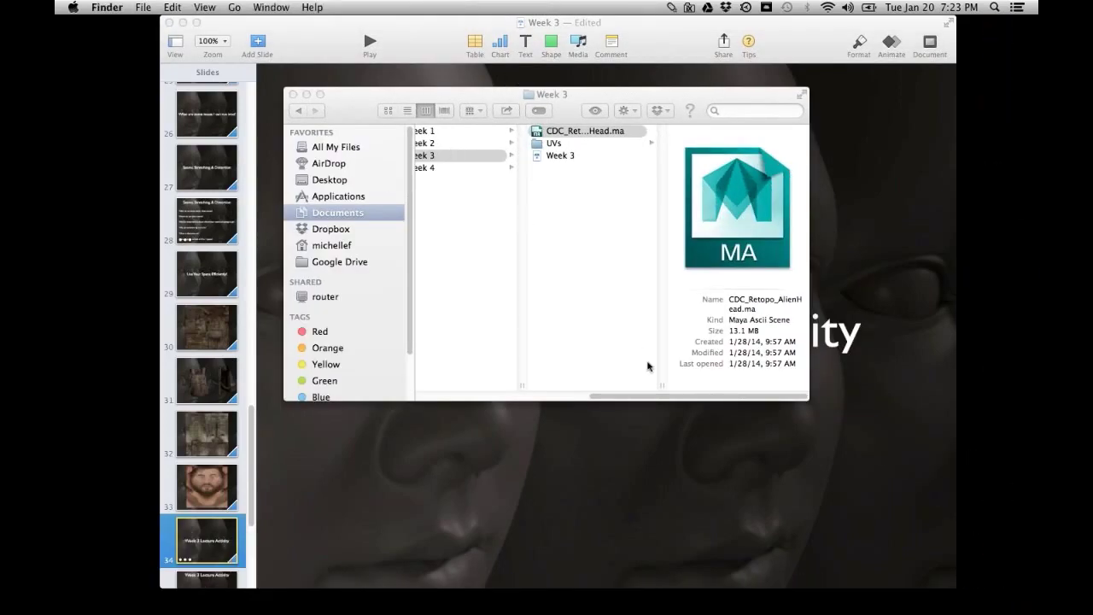
left_click(563, 144)
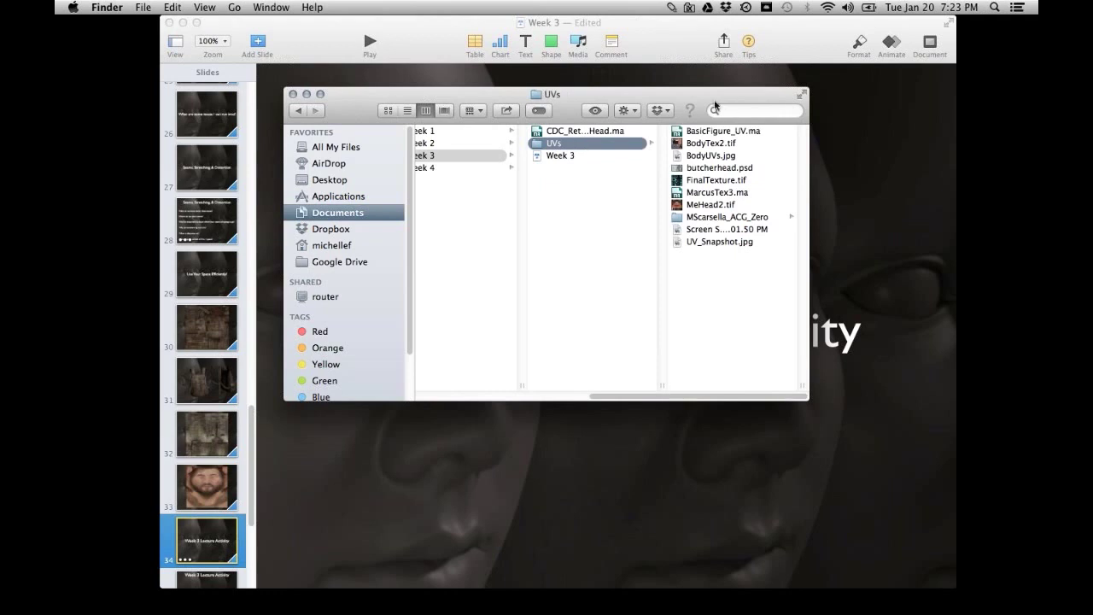
left_click_drag(713, 102, 580, 98)
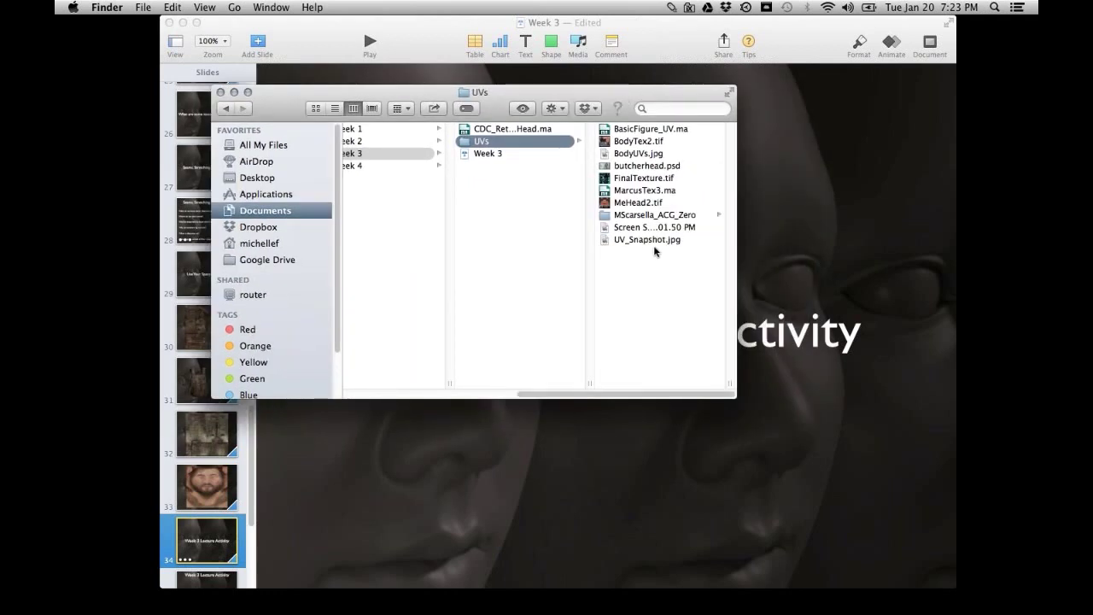
double_click(647, 130)
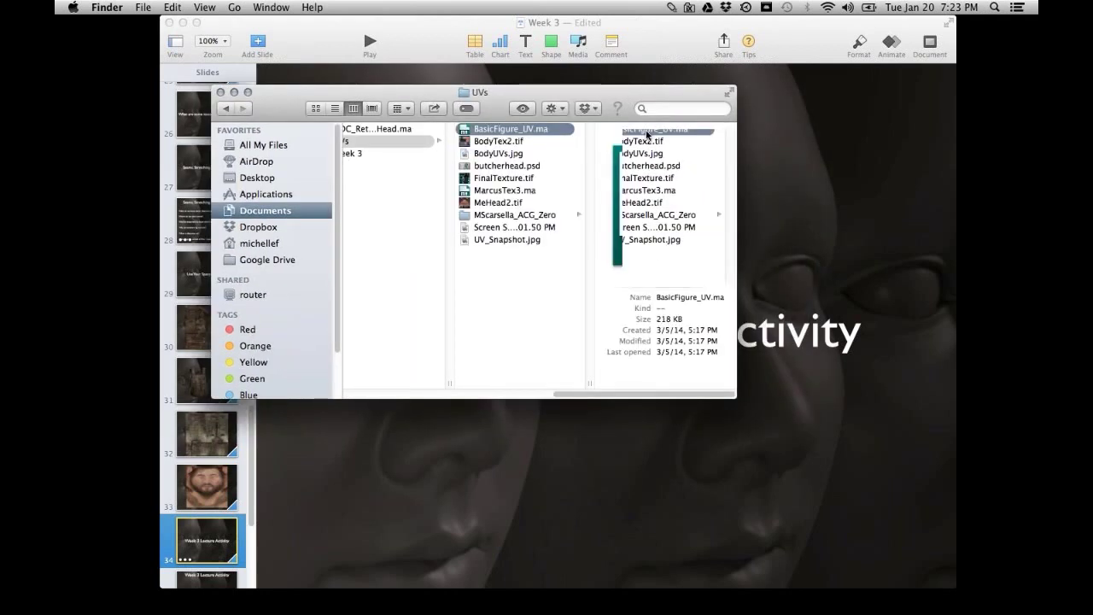
left_click(542, 316)
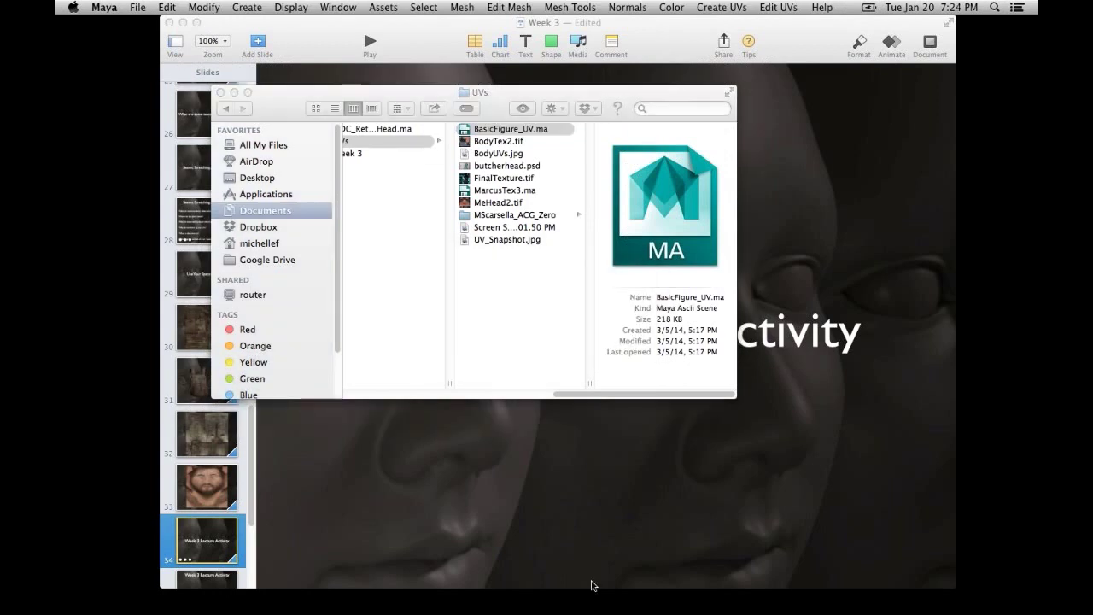
Accept the Student Version warning and orbit around the loaded humanoid figure
mouse_move(597, 610)
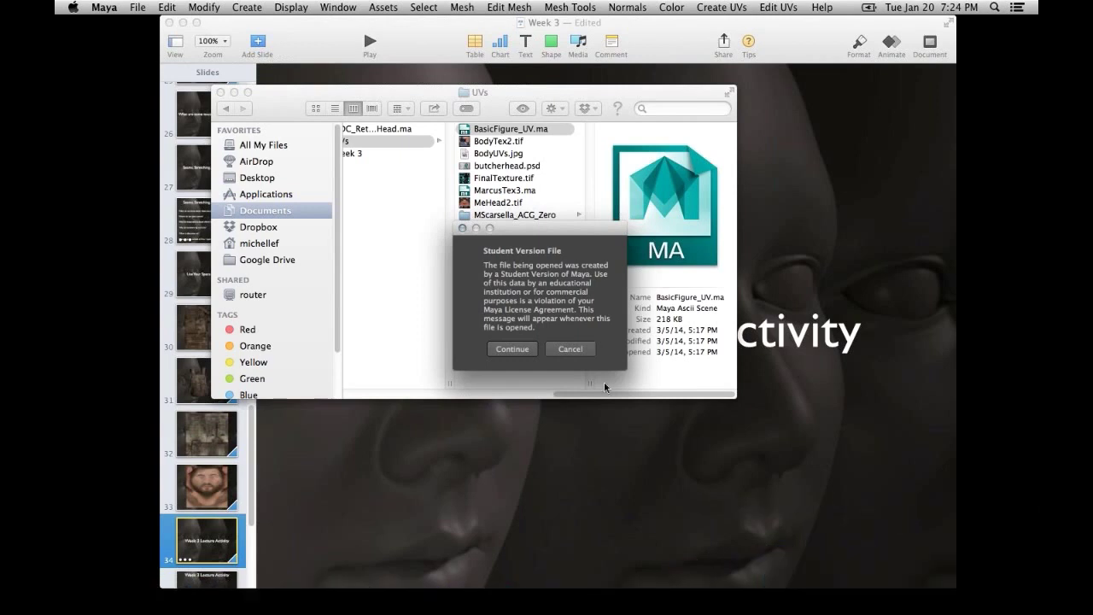
key("Return")
left_click(976, 587)
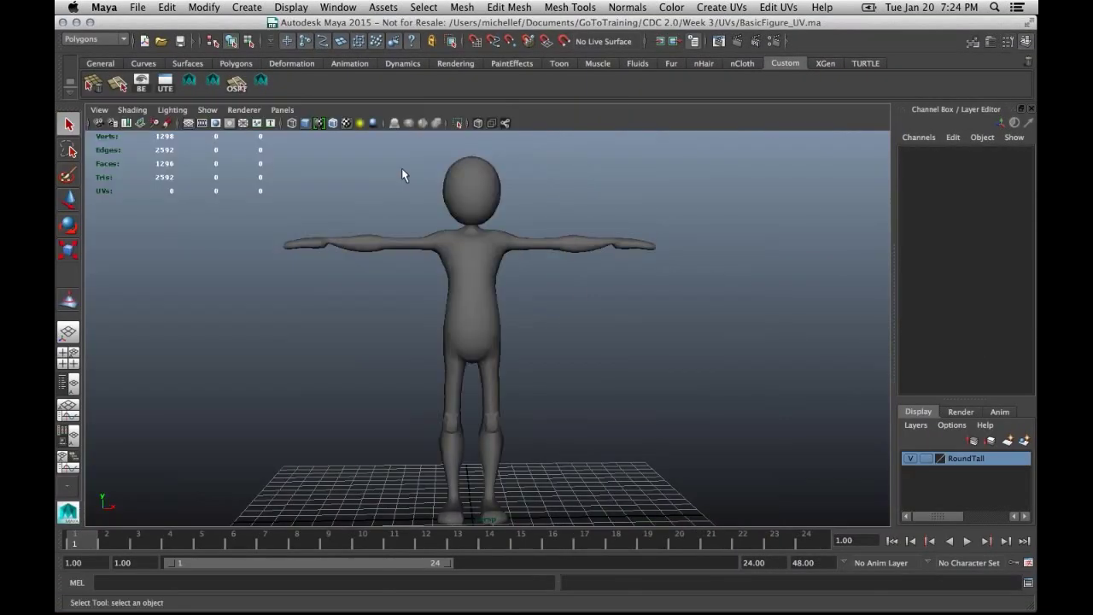
left_click_drag(600, 301, 560, 328, "alt")
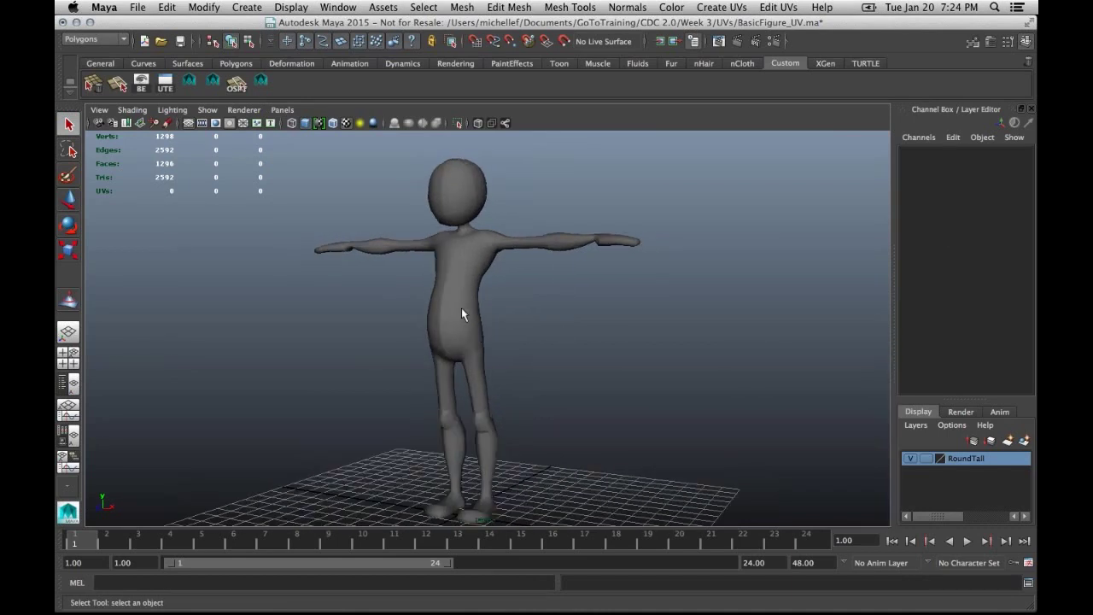
left_click_drag(464, 313, 601, 377, "alt")
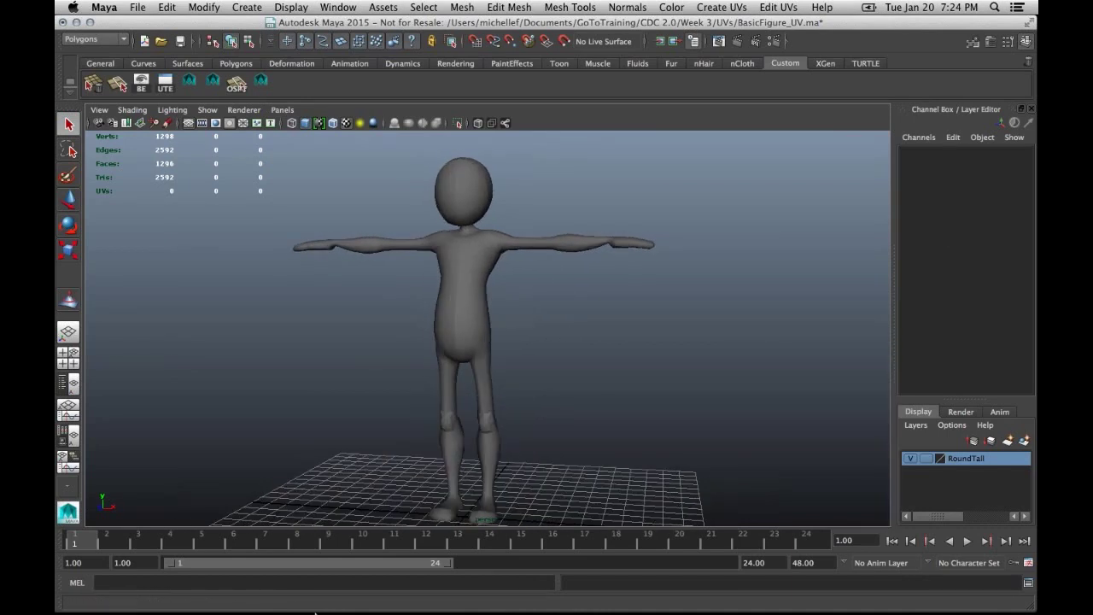
Open UV_Snapshot.jpg in Preview to show the figure's unfolded UV layout
mouse_move(316, 611)
left_click(85, 582)
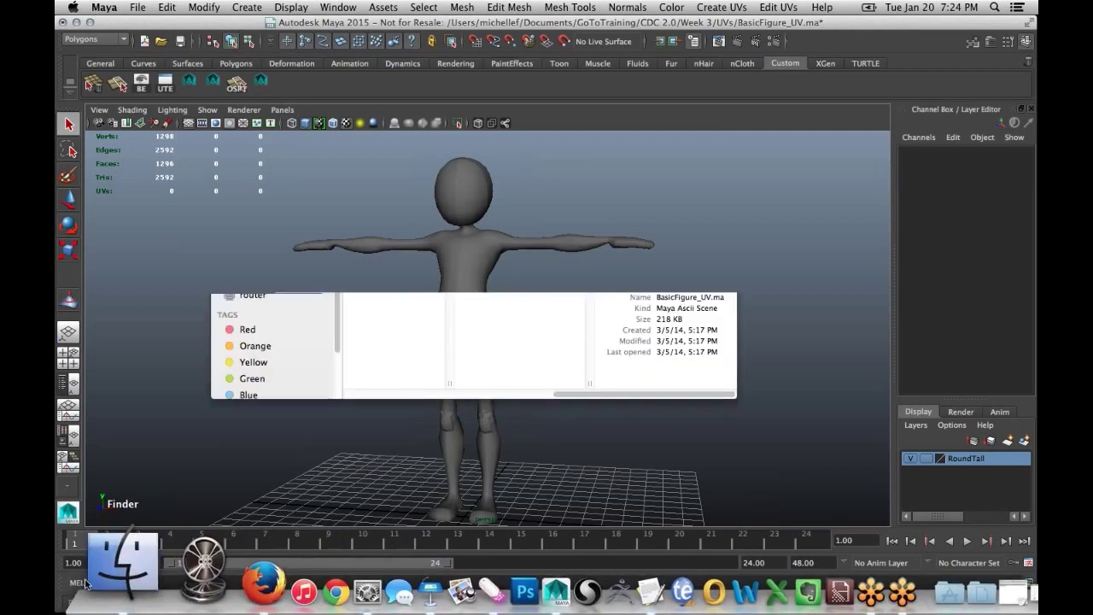
left_click(521, 243)
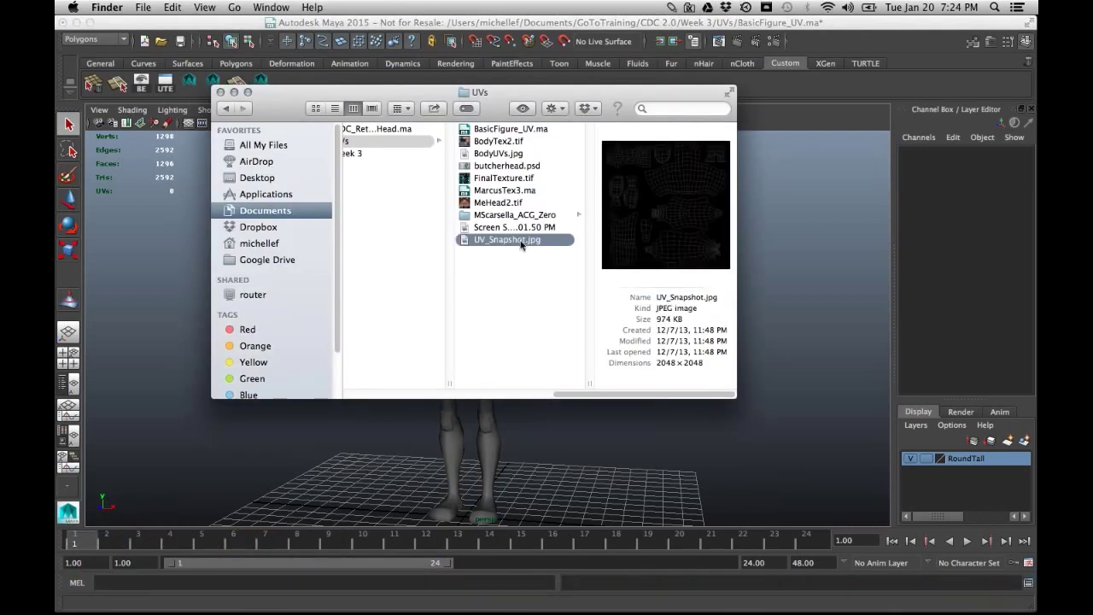
double_click(521, 242)
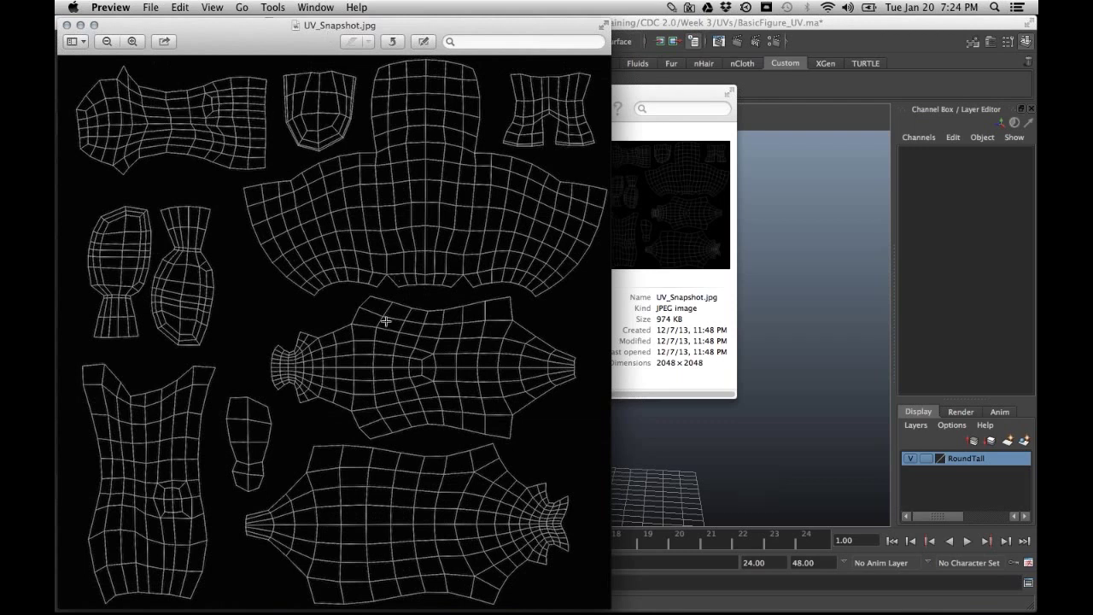
left_click(626, 337)
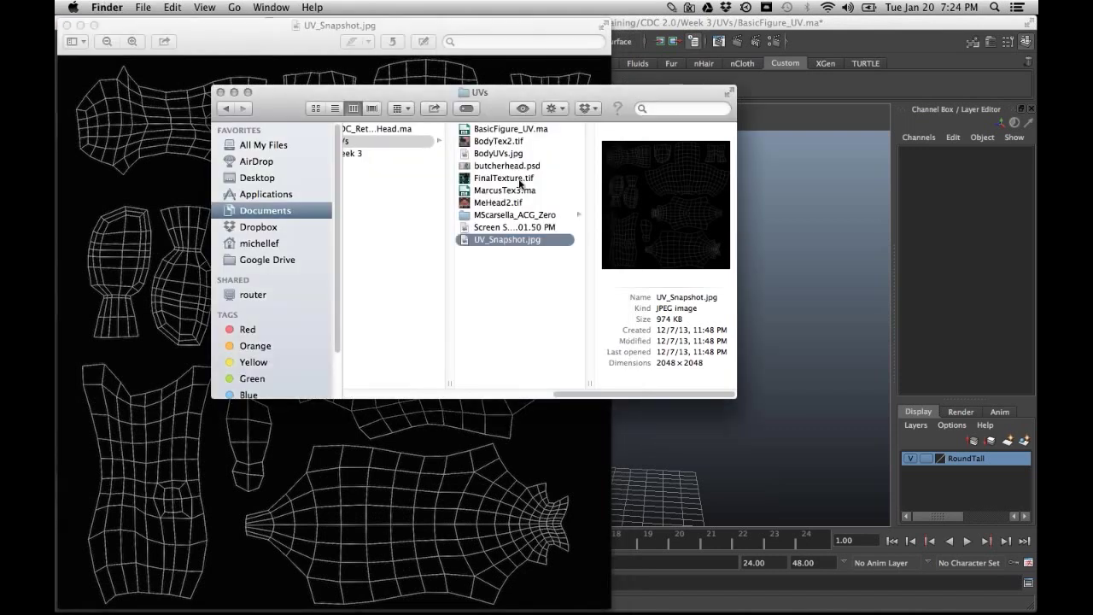
Preview BodyTex2.tif and BodyUVs.jpg, then open FinalTexture.tif in Preview
left_click(512, 142)
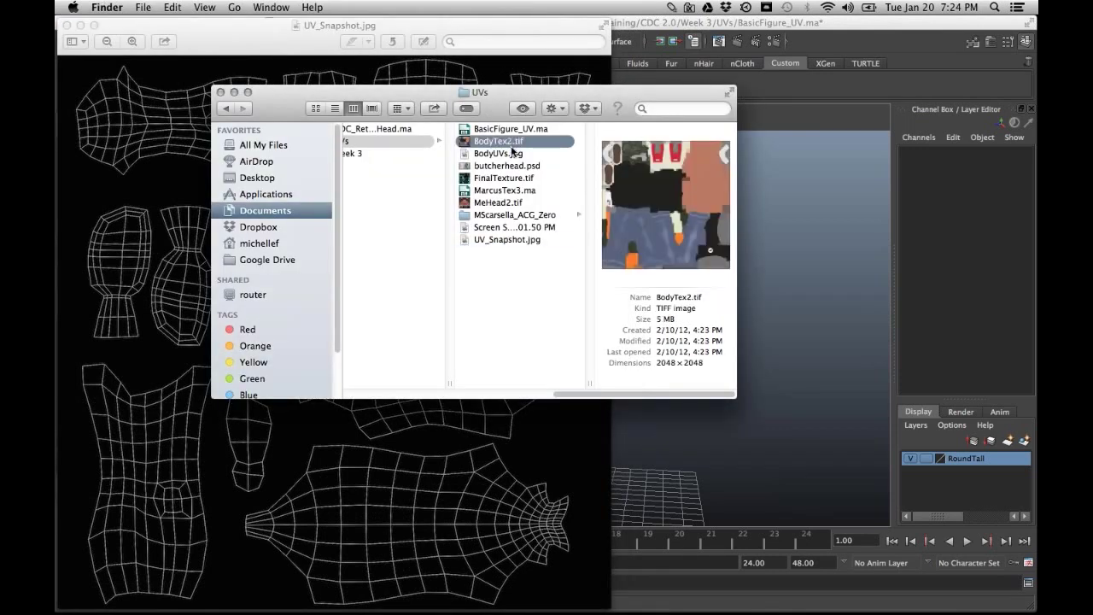
left_click(512, 153)
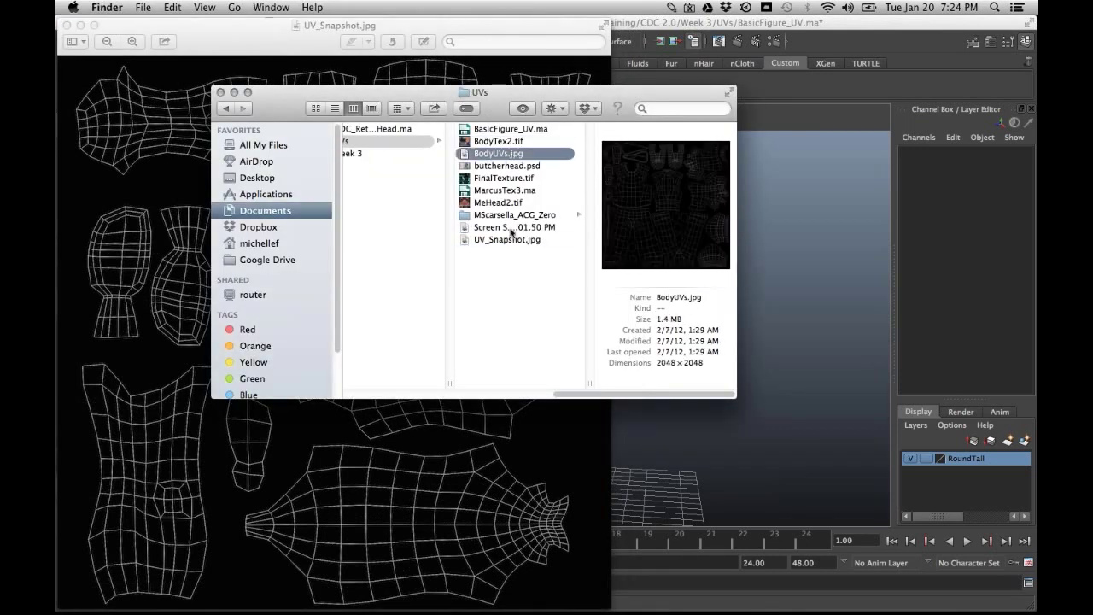
left_click(513, 178)
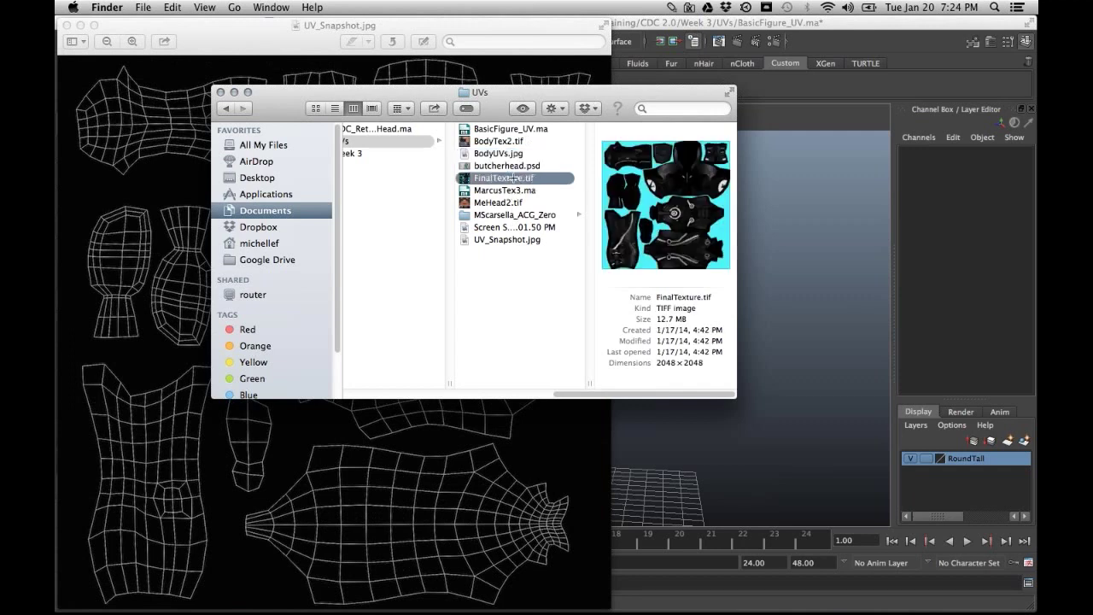
double_click(513, 177)
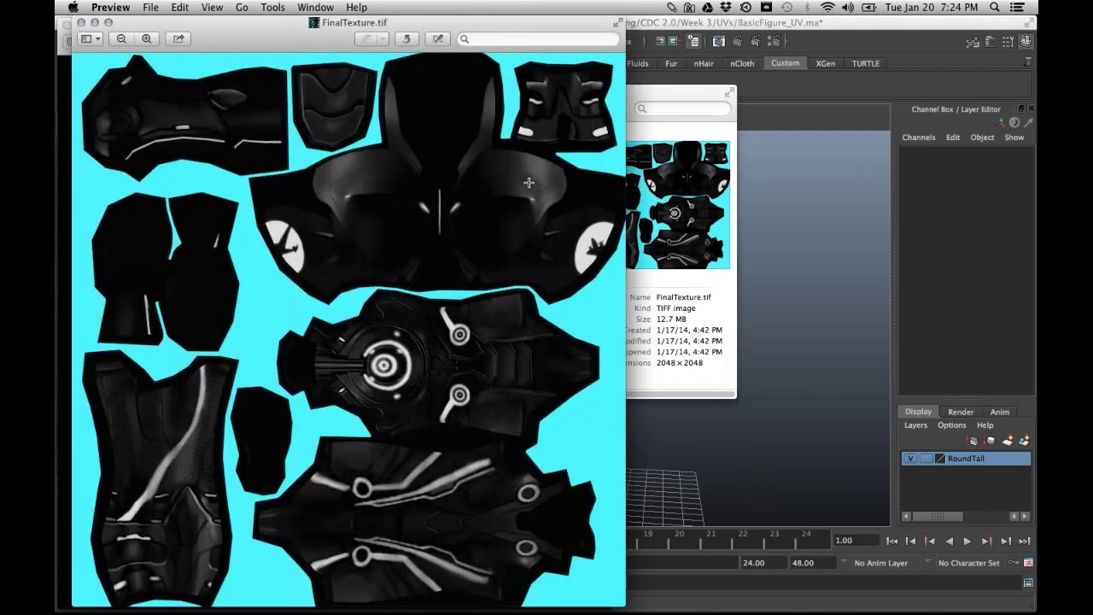
left_click(637, 101)
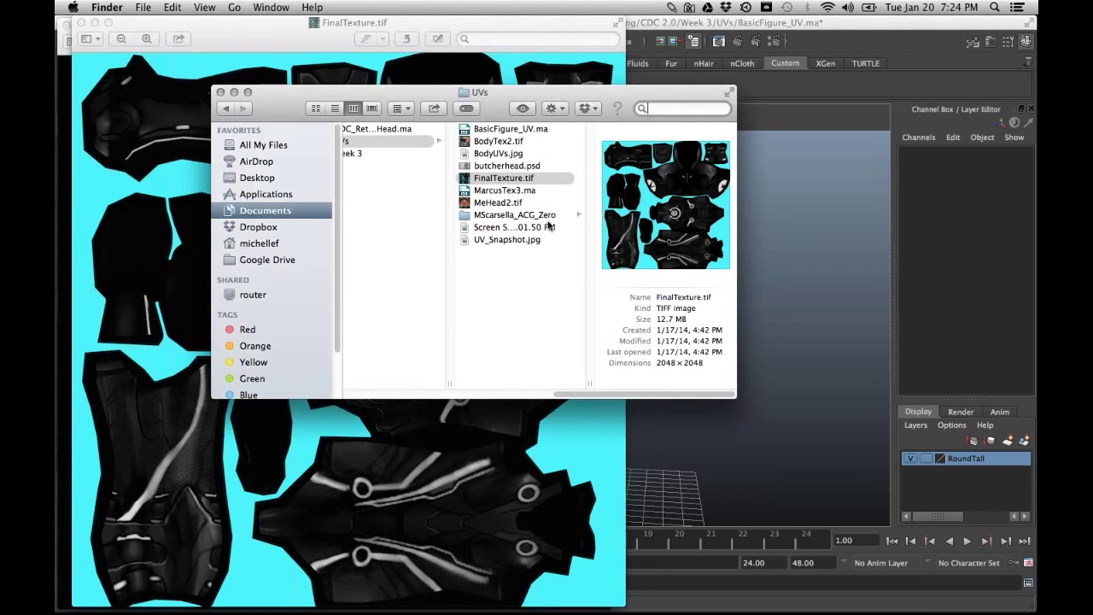
left_click(546, 214)
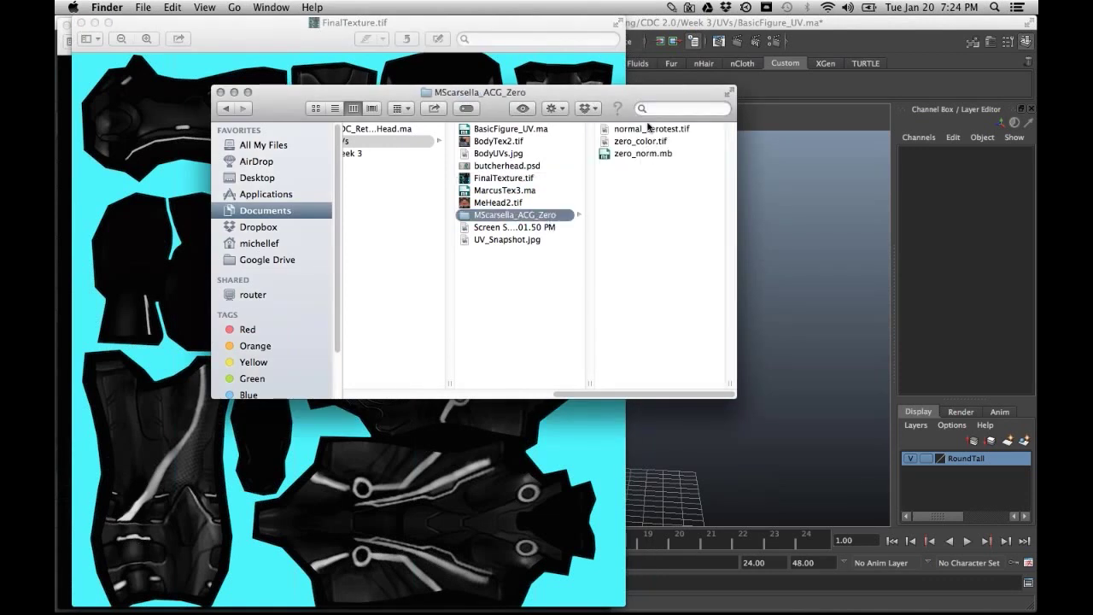
left_click(647, 129)
left_click(488, 143)
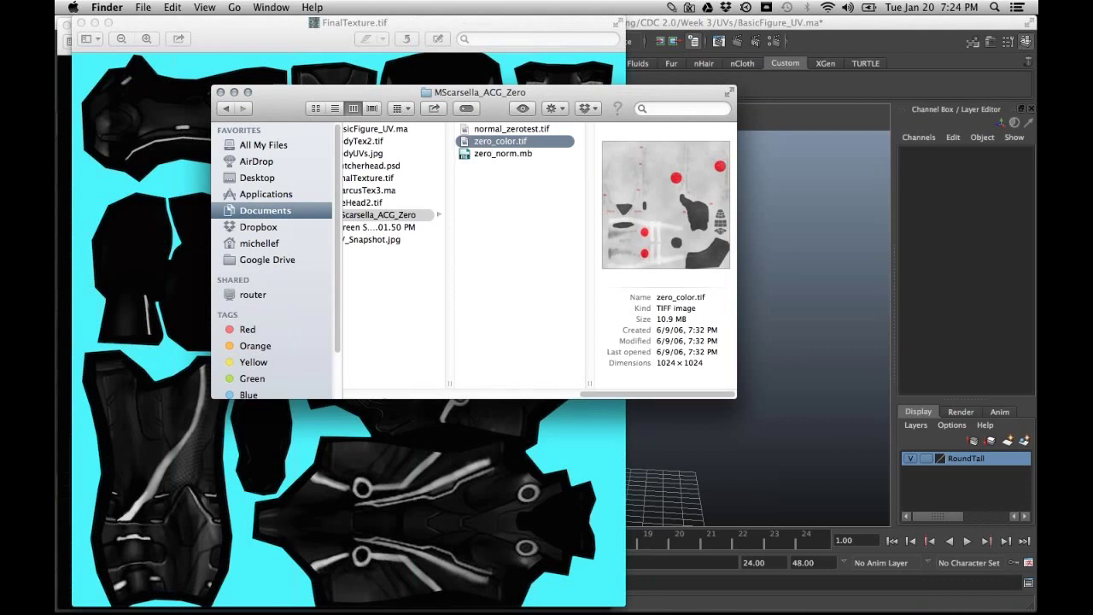
left_click(405, 28)
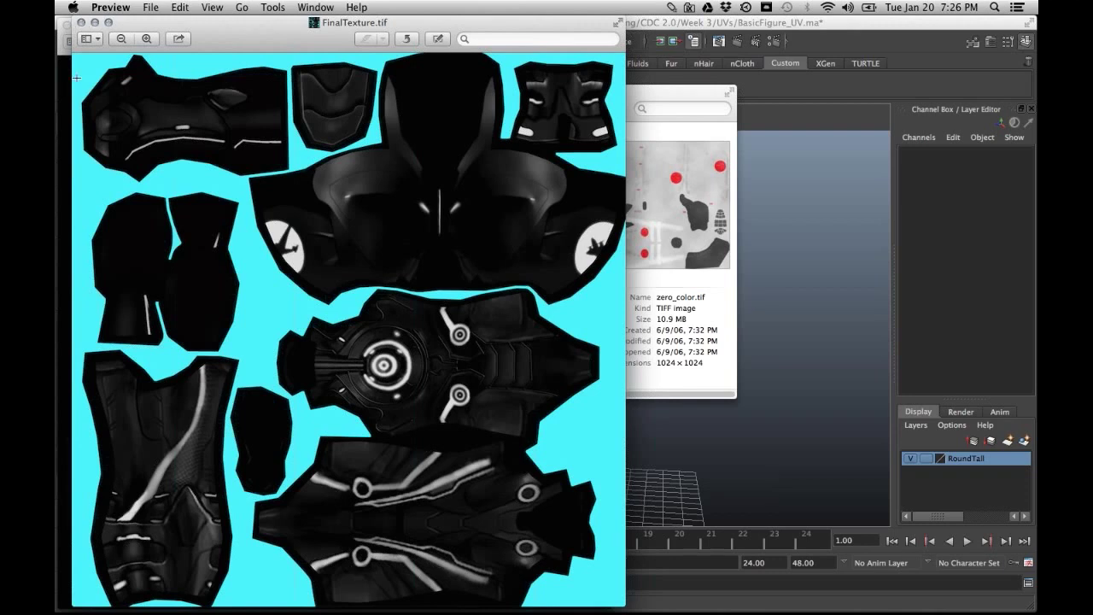
Close FinalTexture.tif and handwrite an underlined red 'Head' on the upper UV shell
left_click(81, 22)
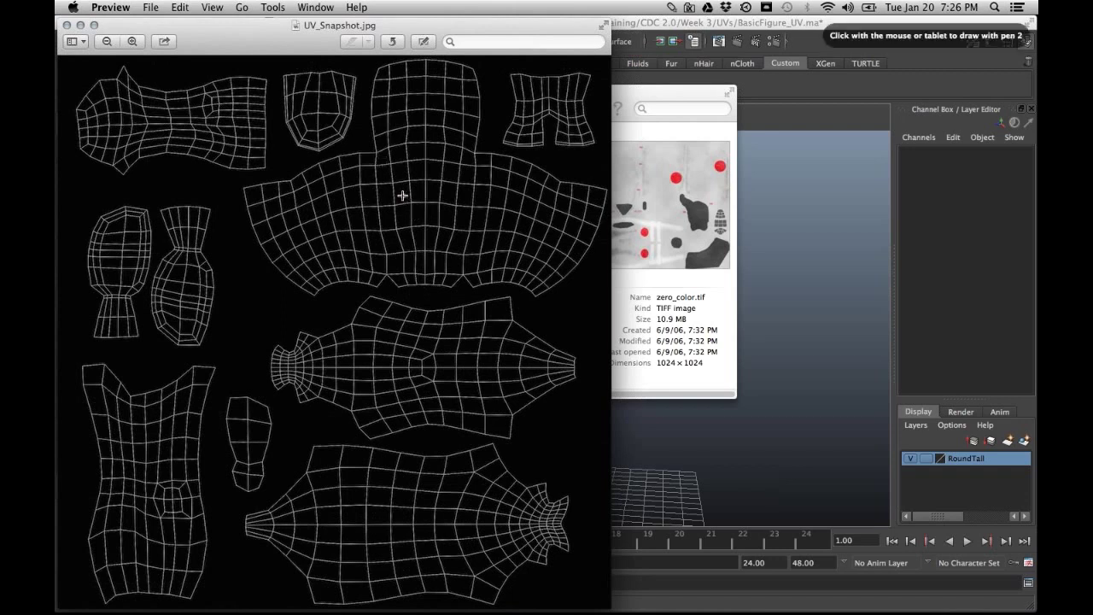
mouse_move(346, 190)
left_mouse_down()
mouse_move(352, 218)
mouse_move(362, 210)
left_mouse_up()
left_click_drag(346, 203, 420, 195)
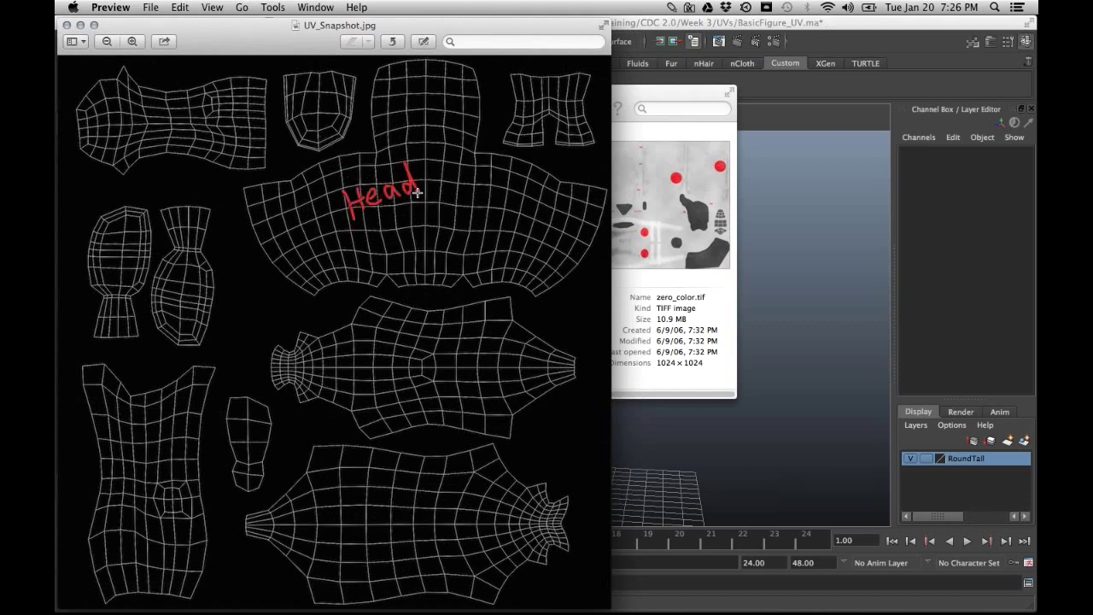
left_click_drag(353, 224, 432, 199)
Clear the Head note, minimize Finder, and shrink the UV snapshot window to fit the image
key("super+z")
left_click(637, 88)
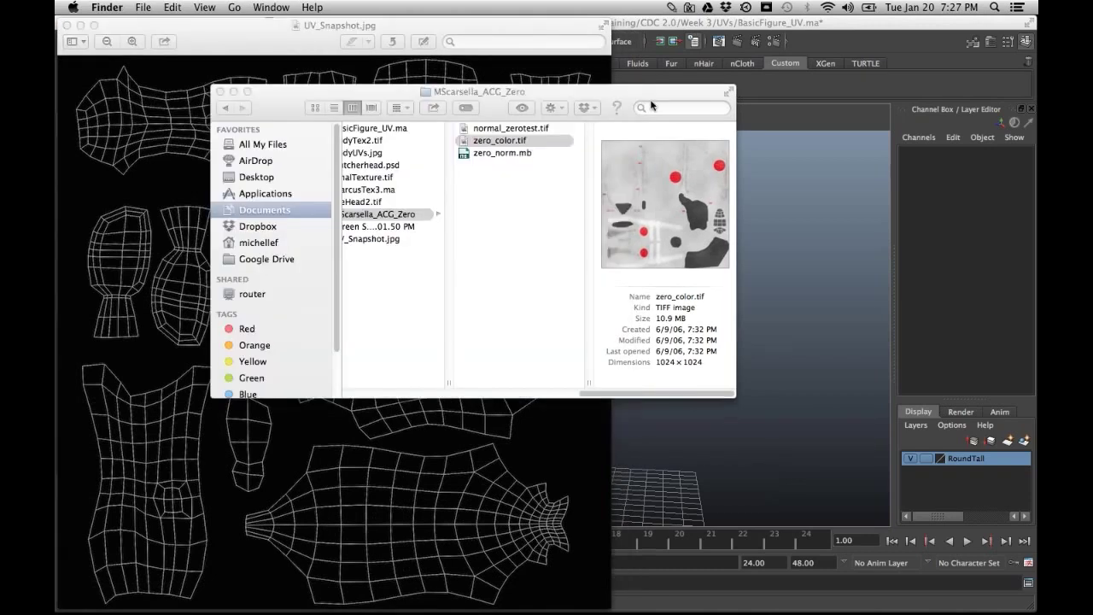
left_click_drag(295, 90, 384, 146)
left_click(322, 146)
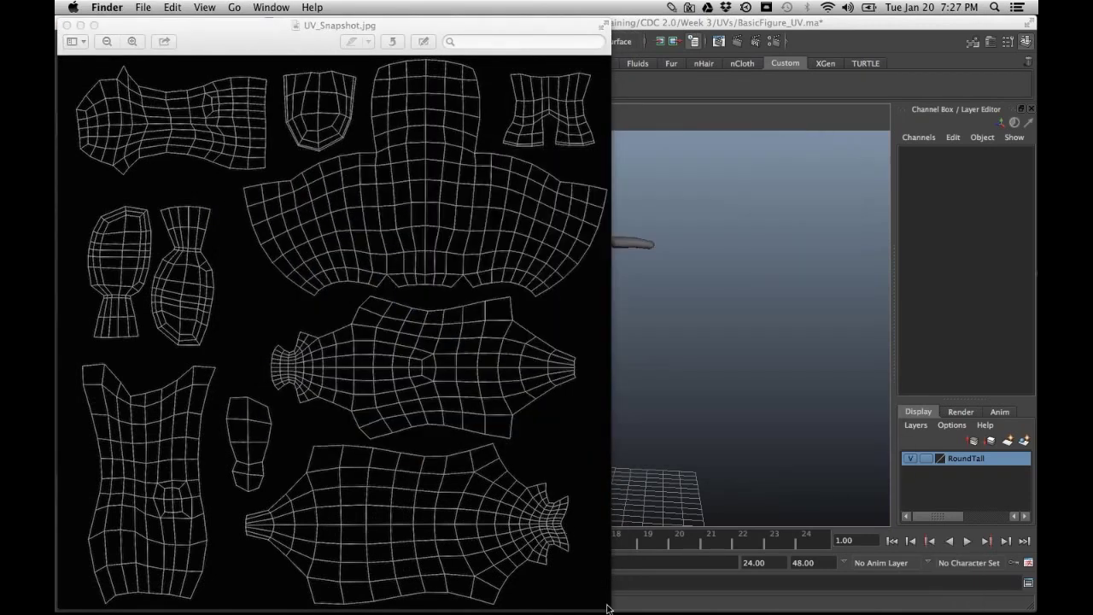
left_click_drag(609, 608, 345, 476)
left_click(496, 310)
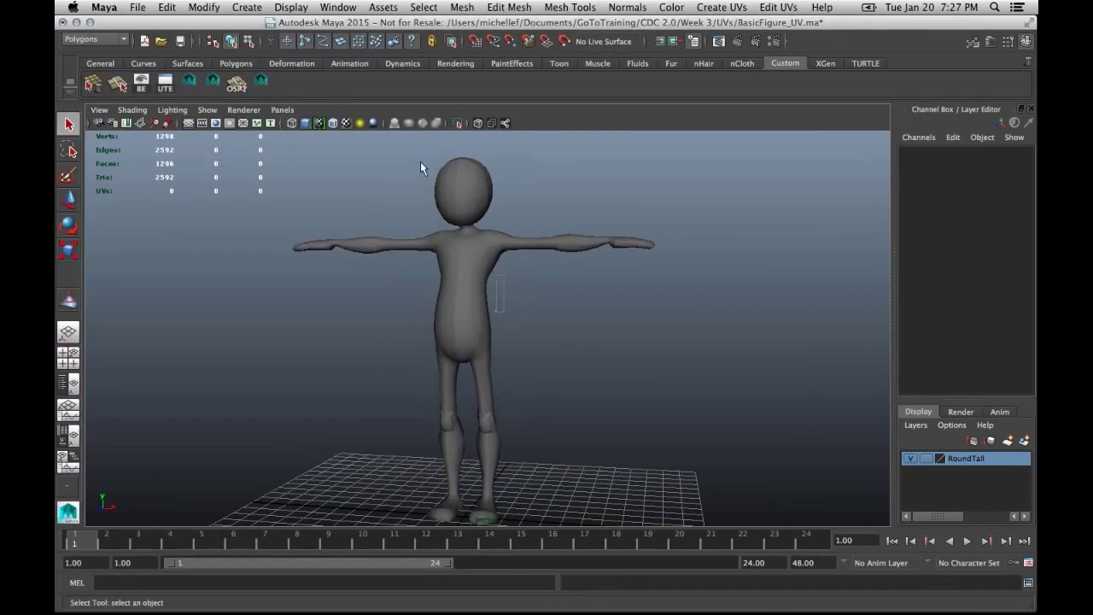
Slide the Maya window right beside the UV snapshot for side-by-side comparison
left_click(435, 175)
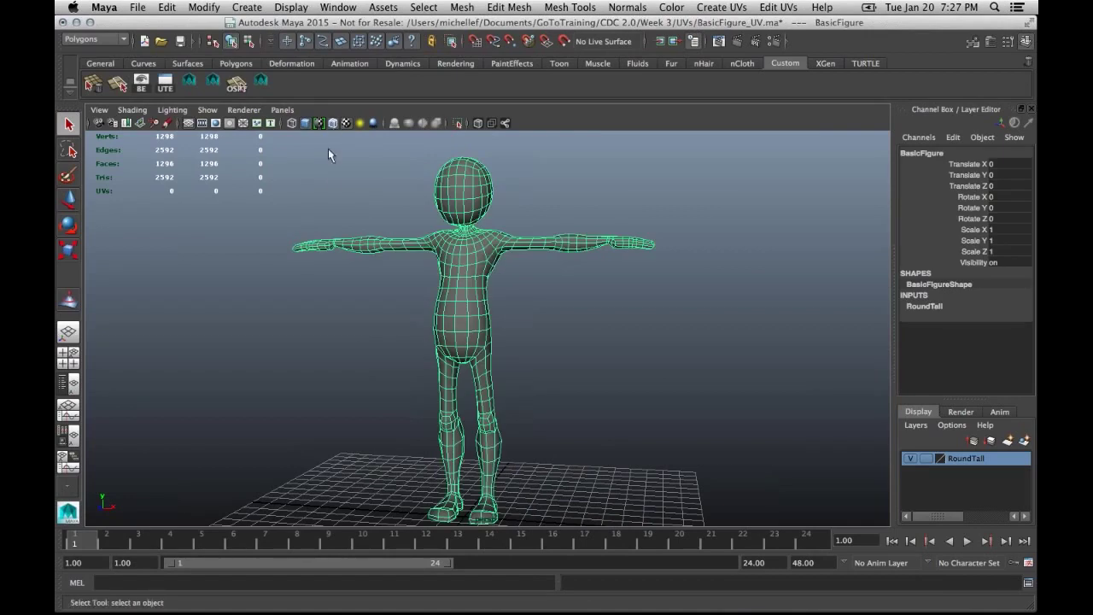
left_click(331, 180)
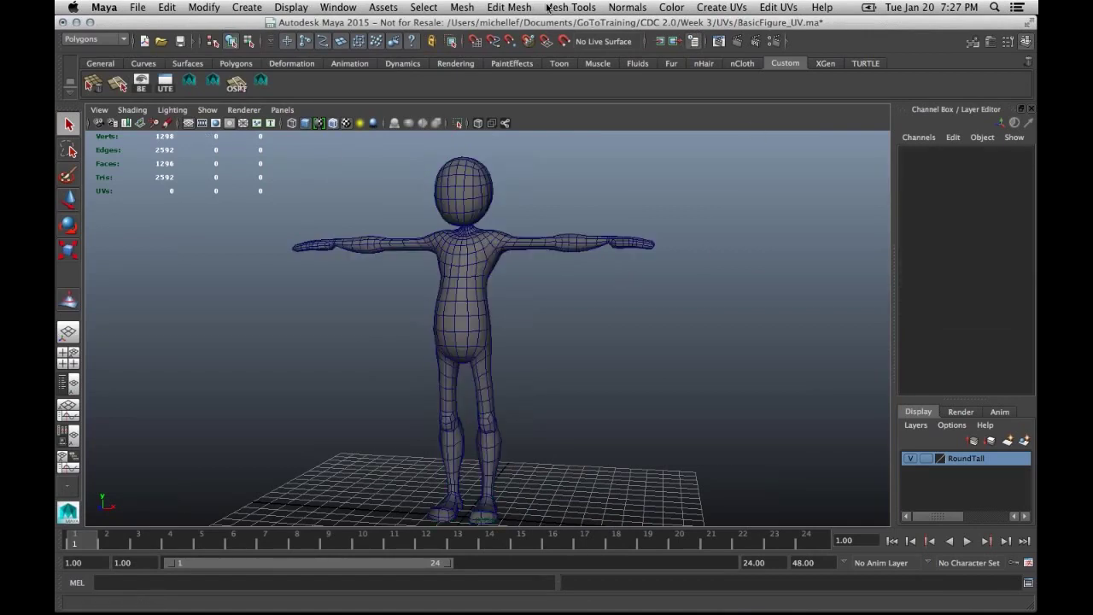
left_click_drag(621, 23, 958, 23)
left_click(358, 112)
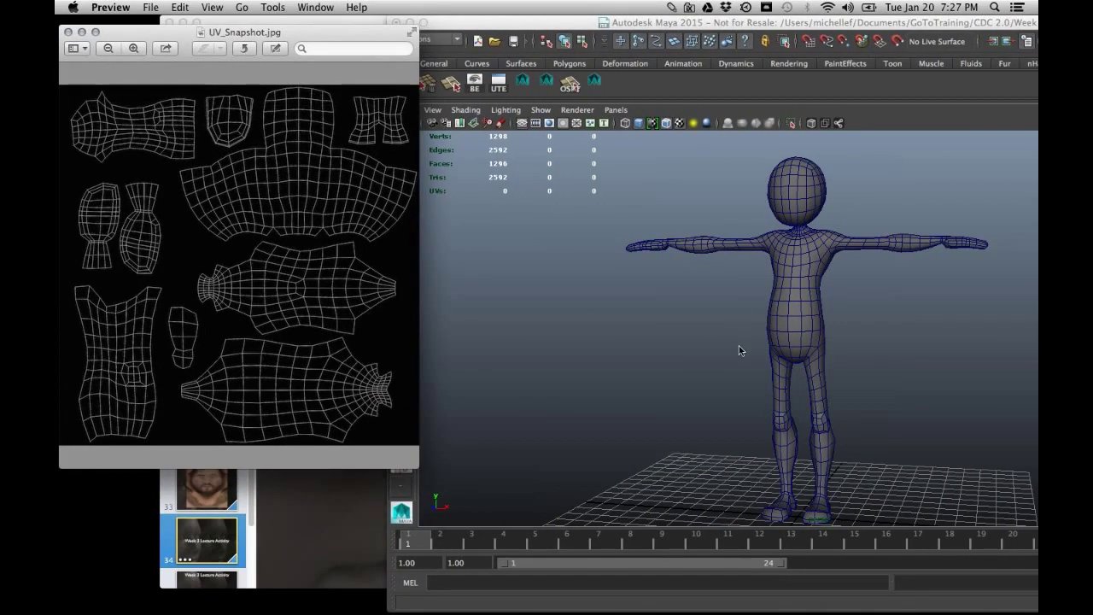
Orbit the figure to a three-quarter view, then label the Head and Front Torso shells in red
key("super+h")
left_click_drag(705, 339, 752, 342, "alt")
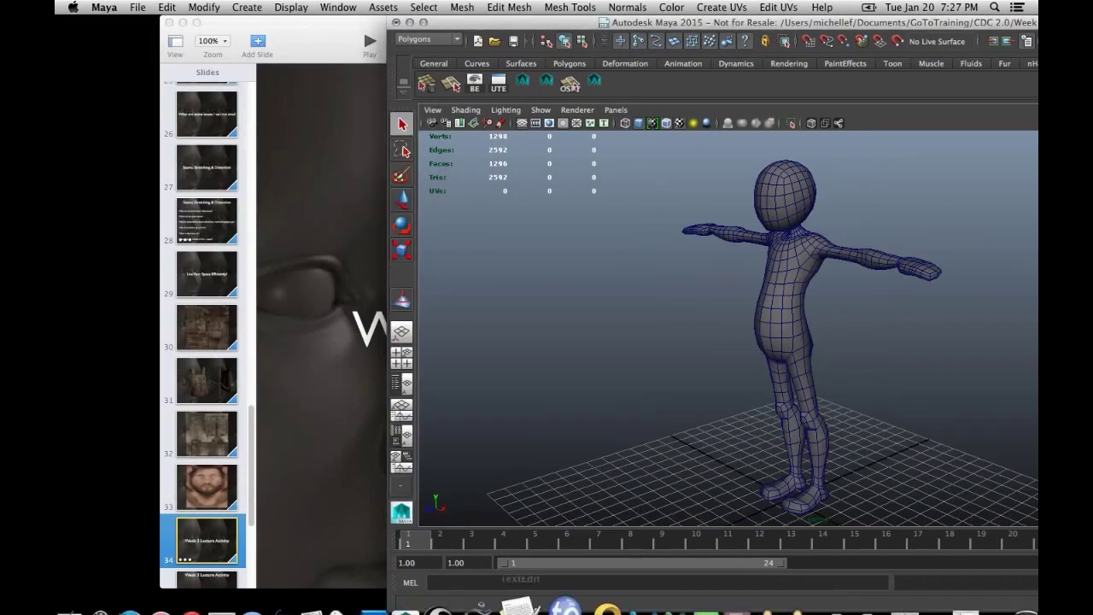
left_click(330, 564)
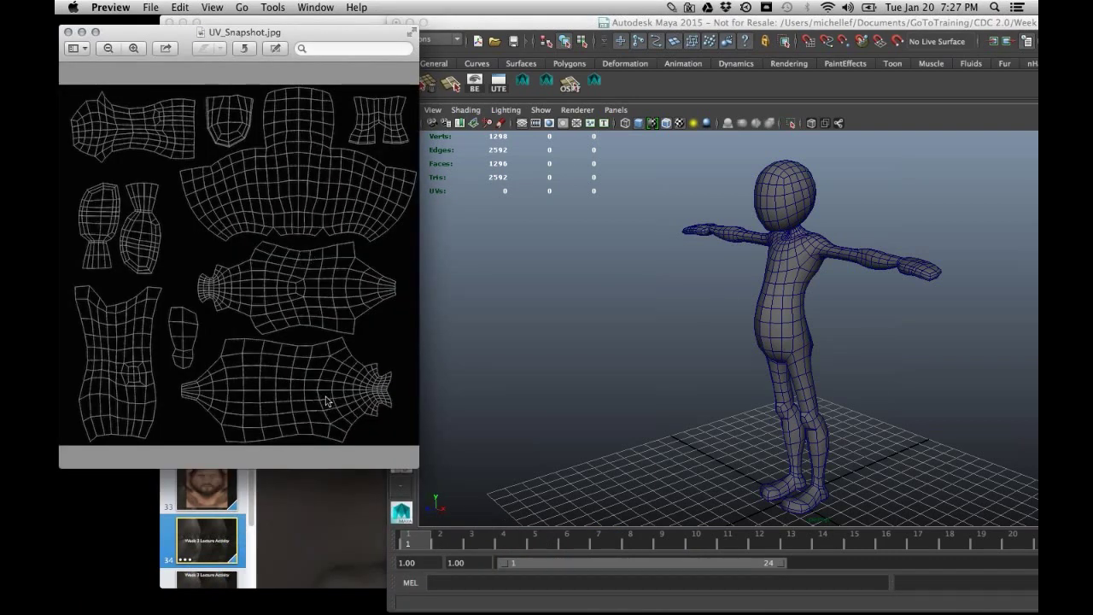
mouse_move(253, 174)
left_mouse_down()
mouse_move(292, 180)
mouse_move(299, 161)
mouse_move(320, 181)
left_mouse_up()
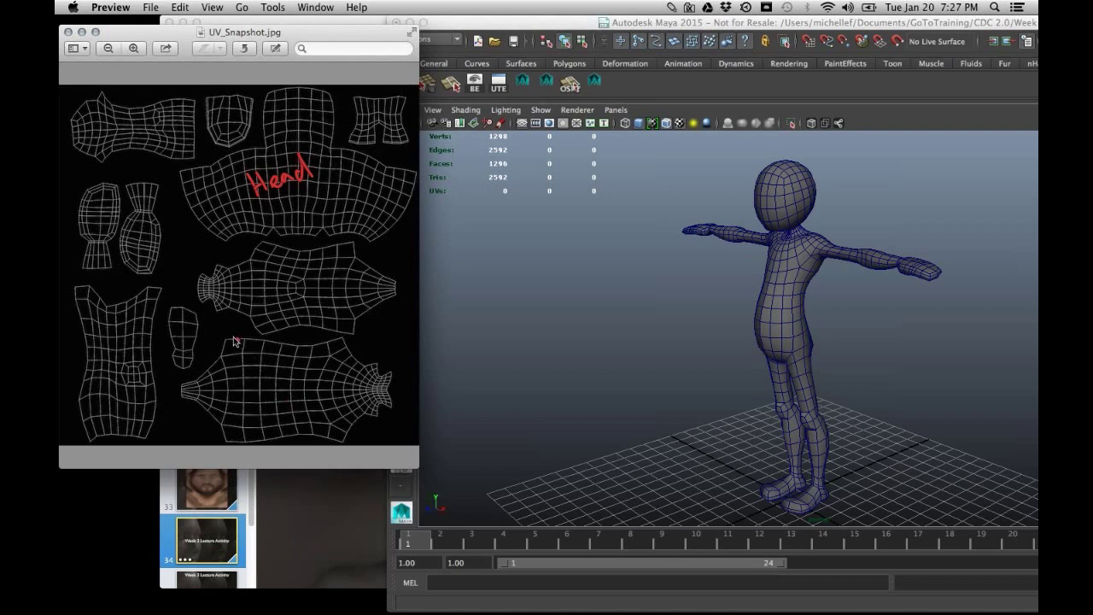
mouse_move(240, 386)
left_mouse_down()
mouse_move(242, 397)
mouse_move(266, 391)
mouse_move(297, 369)
left_mouse_up()
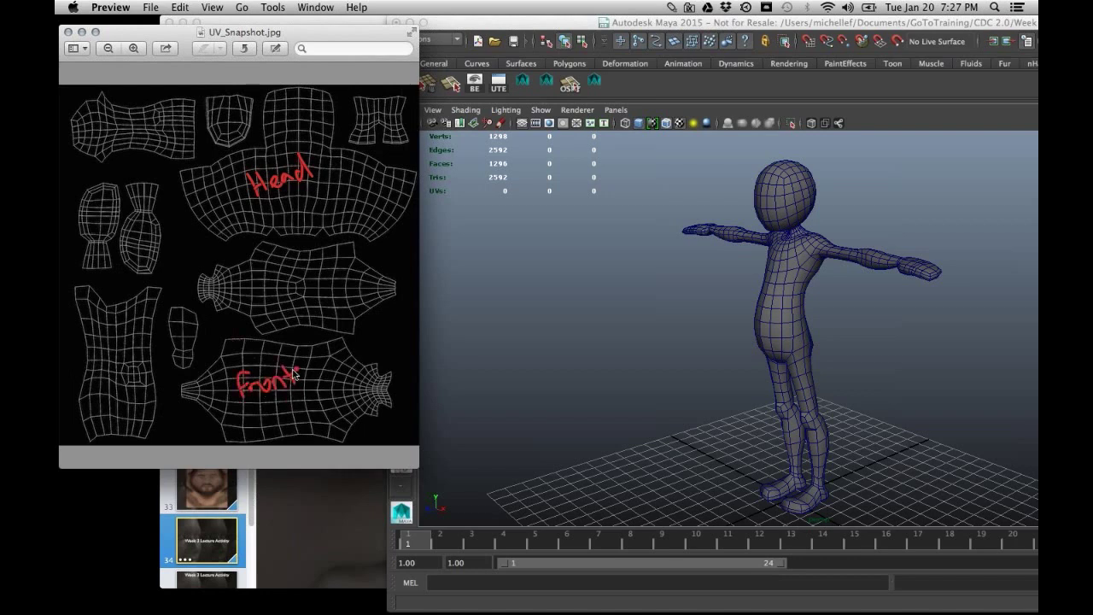
left_click_drag(248, 416, 306, 399)
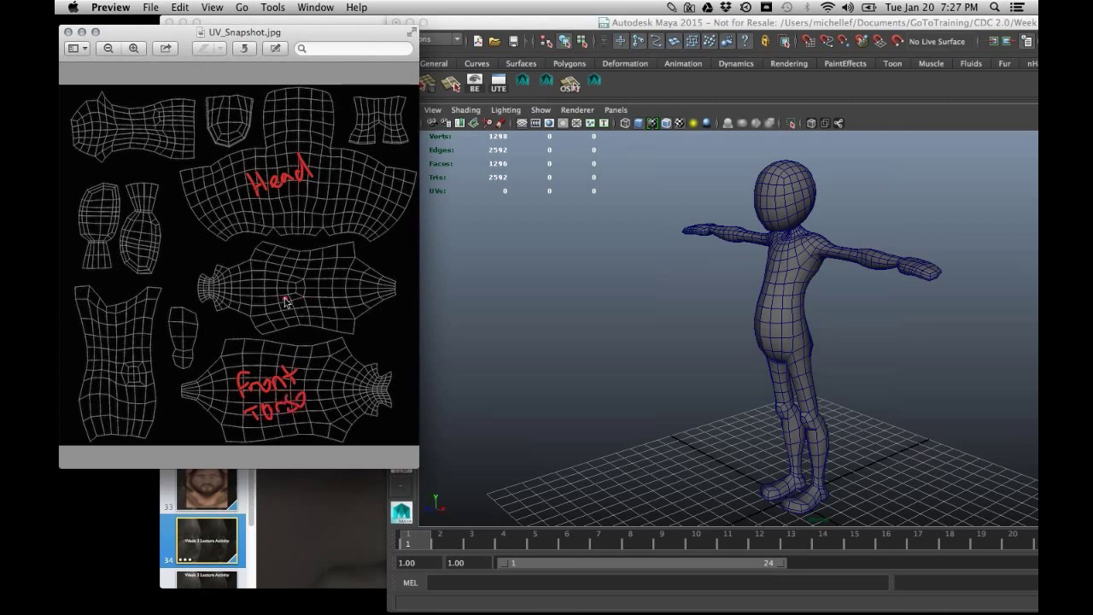
Label the Back Torso, Leg (with a circled spot), Hands and Arms shells in red
mouse_move(264, 273)
left_mouse_down()
mouse_move(267, 293)
mouse_move(329, 287)
left_mouse_up()
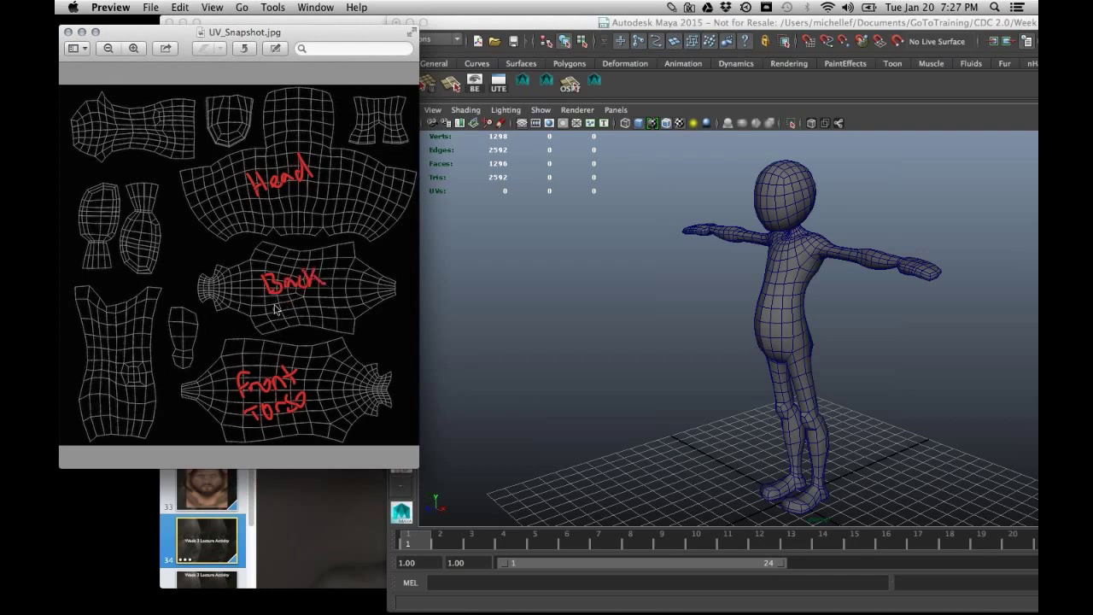
left_click_drag(276, 309, 329, 300)
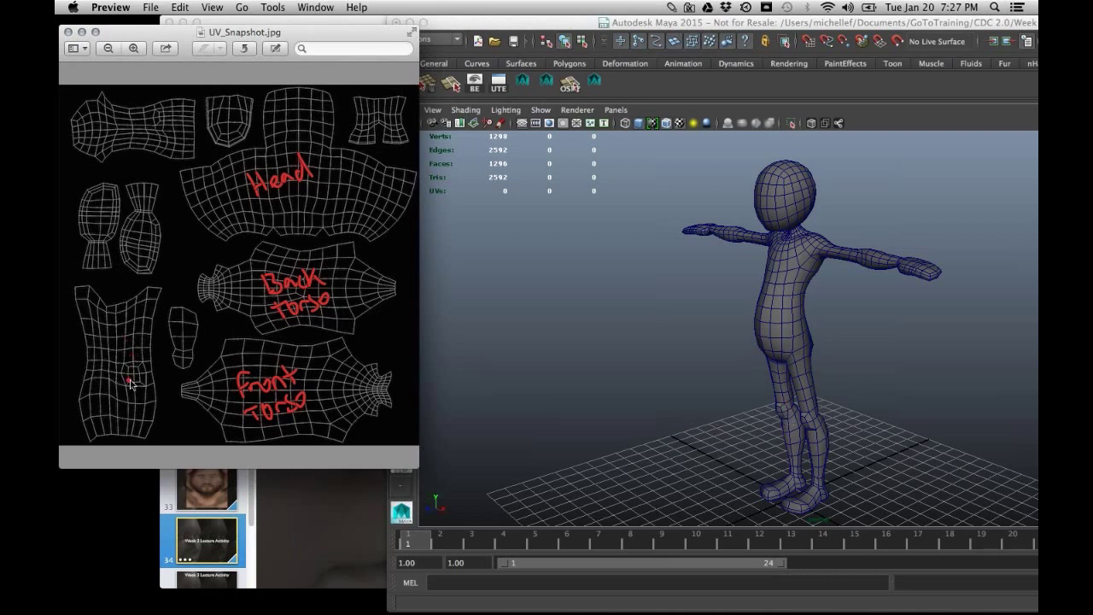
mouse_move(128, 378)
left_mouse_down()
mouse_move(142, 378)
mouse_move(139, 389)
left_mouse_up()
left_click_drag(96, 327, 133, 336)
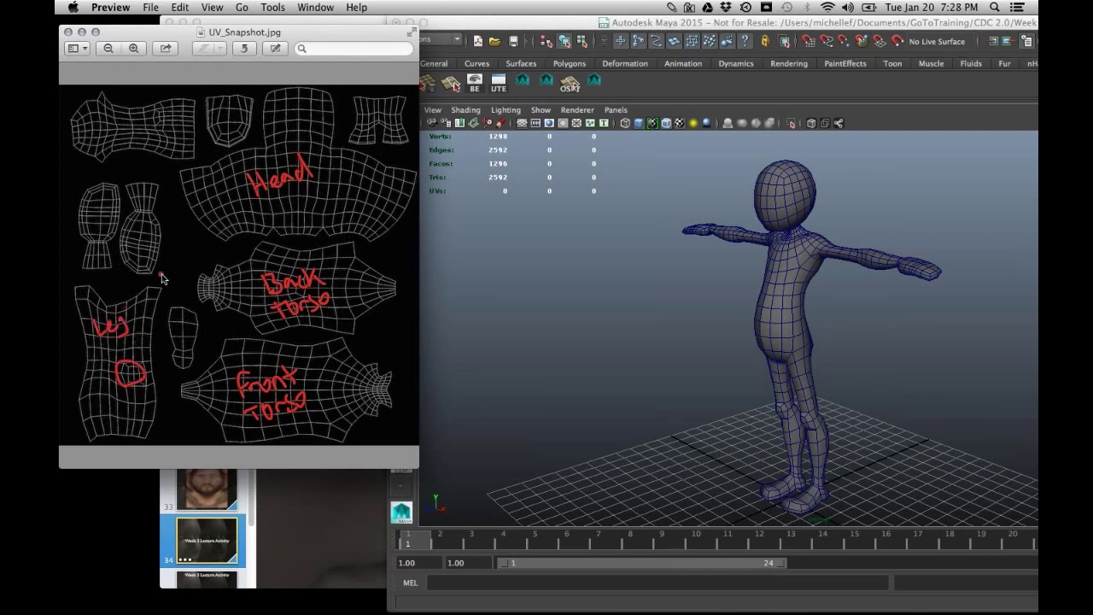
mouse_move(108, 220)
left_mouse_down()
mouse_move(150, 212)
mouse_move(155, 223)
left_mouse_up()
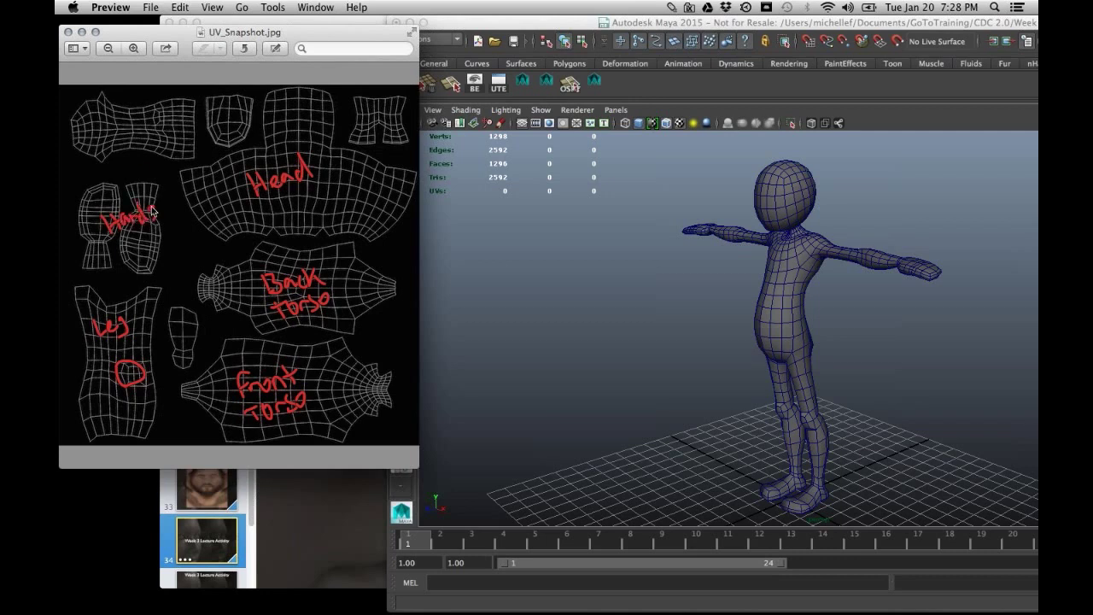
mouse_move(111, 126)
left_mouse_down()
mouse_move(109, 116)
mouse_move(148, 124)
left_mouse_up()
mouse_move(114, 140)
left_mouse_down()
mouse_move(106, 134)
mouse_move(143, 135)
mouse_move(162, 121)
left_mouse_up()
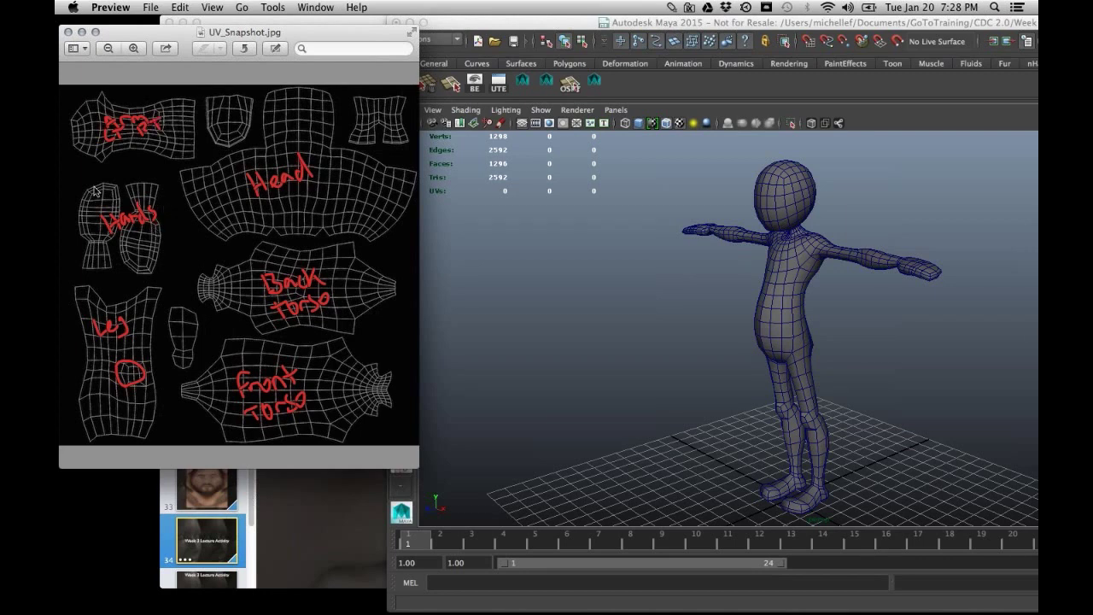
Tick the Hands, Arms, Leg and two small shells with green check marks, undoing one stray mark
key("3")
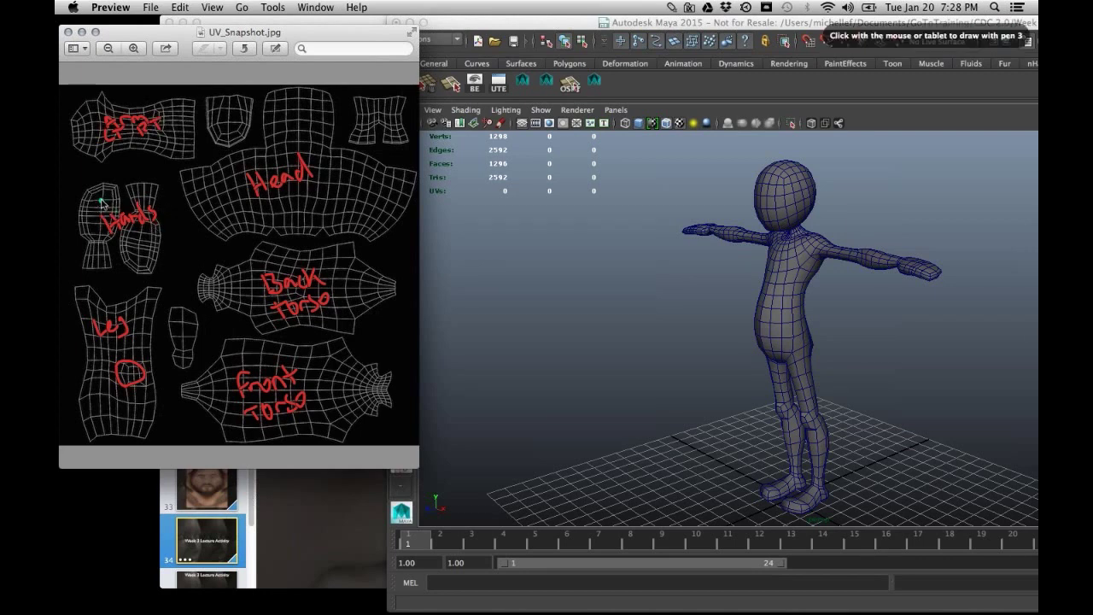
left_click_drag(97, 199, 115, 187)
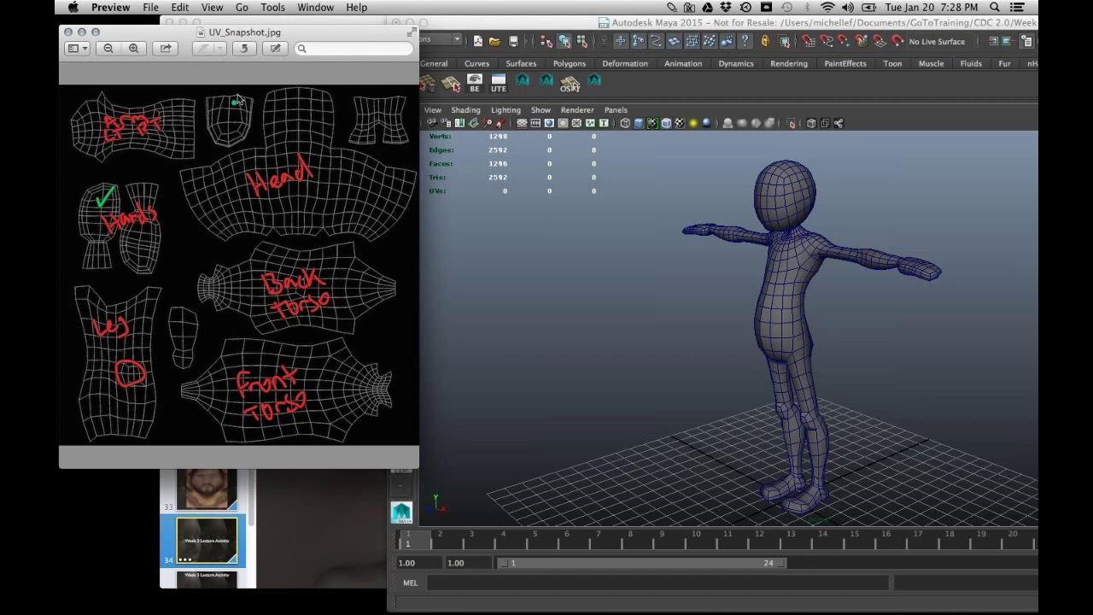
left_click_drag(224, 108, 242, 100)
left_click_drag(180, 327, 199, 321)
left_click_drag(127, 342, 151, 333)
left_click_drag(170, 126, 184, 119)
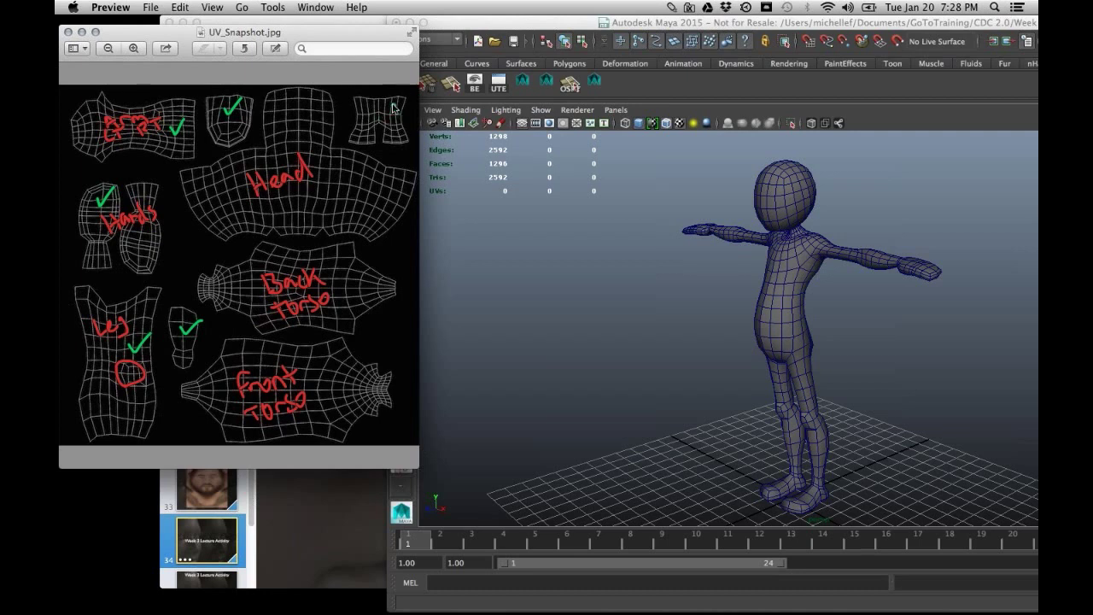
left_click_drag(392, 112, 394, 119)
key("ctrl+z")
key("ctrl+z")
key("2")
Maximize Maya to full screen, then select the BasicFigure model and orbit to face it
double_click(700, 31)
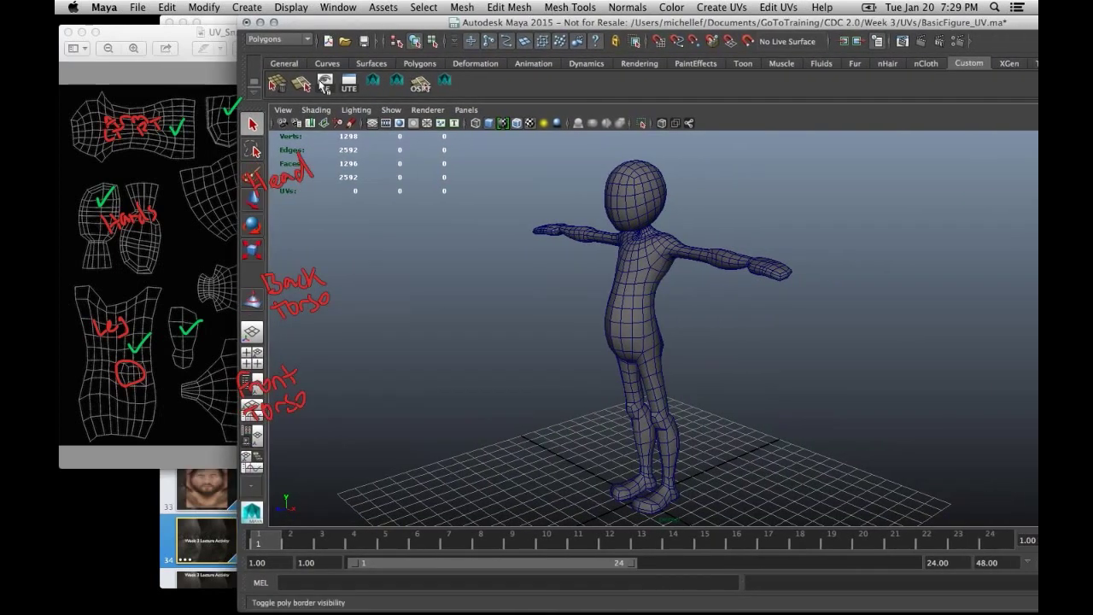
left_click_drag(590, 313, 655, 317, "alt")
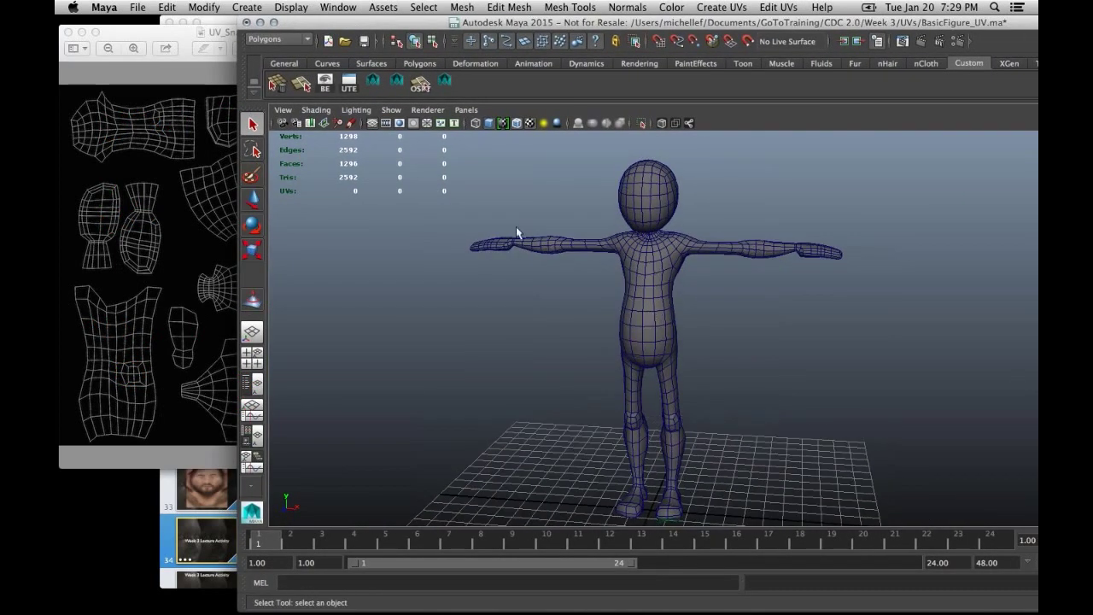
double_click(712, 22)
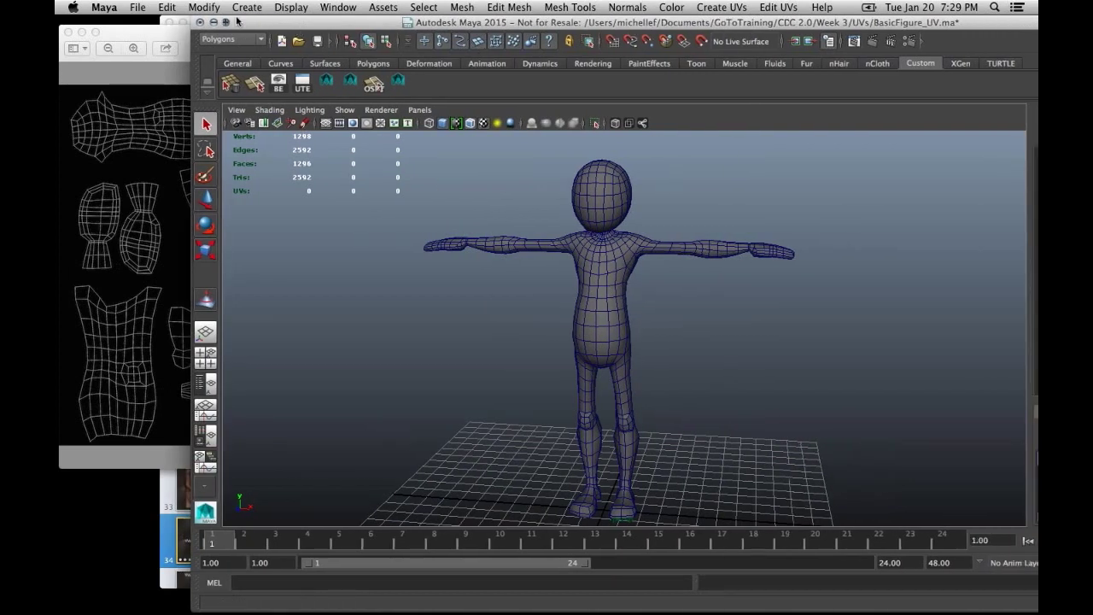
left_click(227, 22)
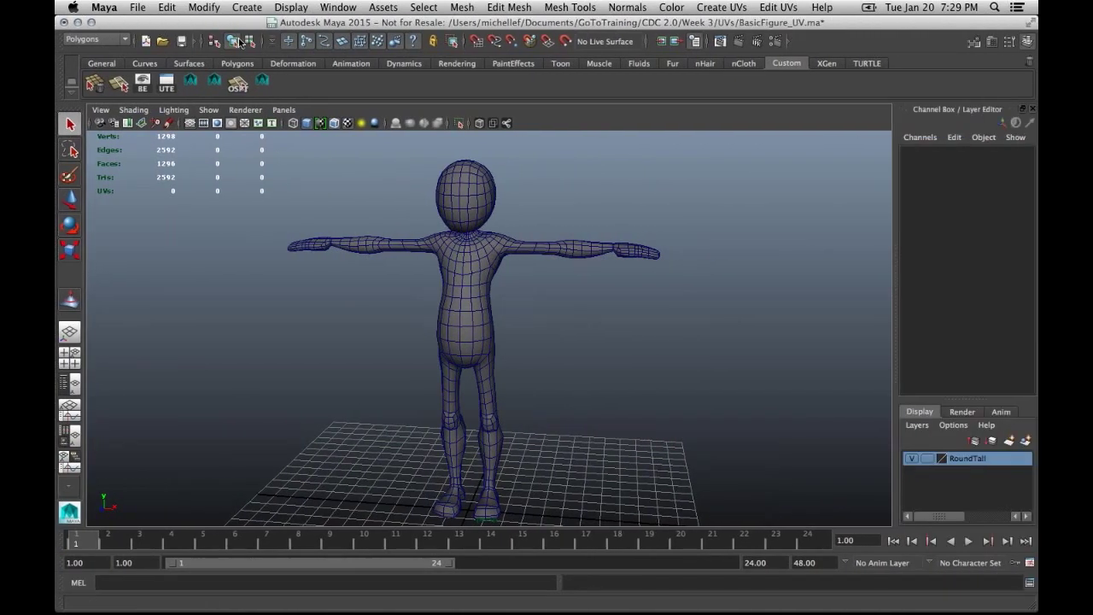
left_click(474, 268)
left_click_drag(588, 319, 551, 325, "alt")
scroll(556, 342, "down", 3)
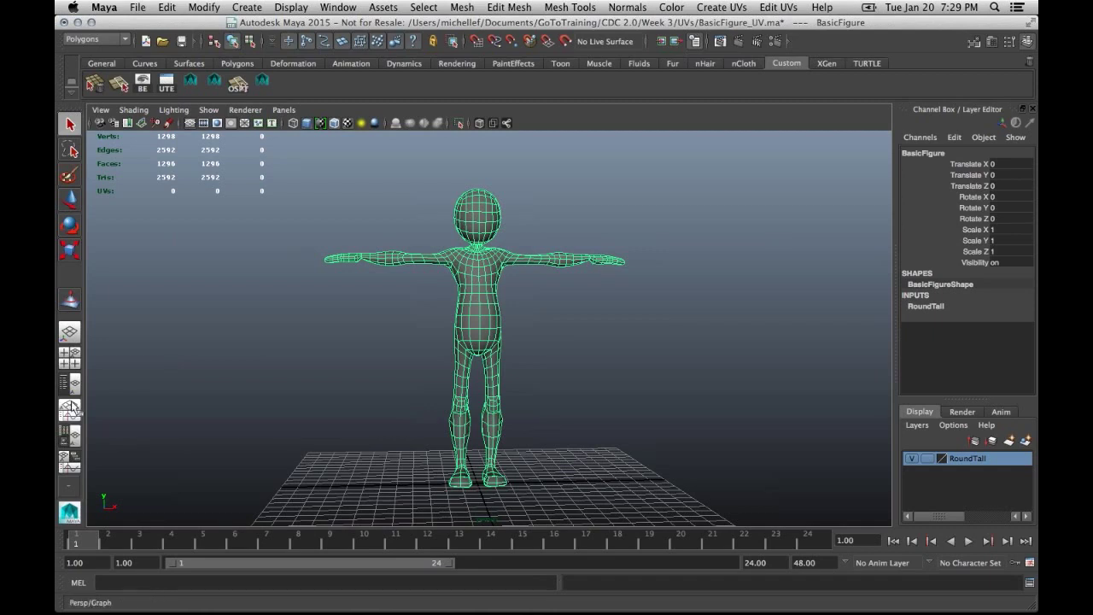
In the maximized front view, marquee-select one half of the figure's faces and delete them
left_click(69, 386)
left_click(68, 356)
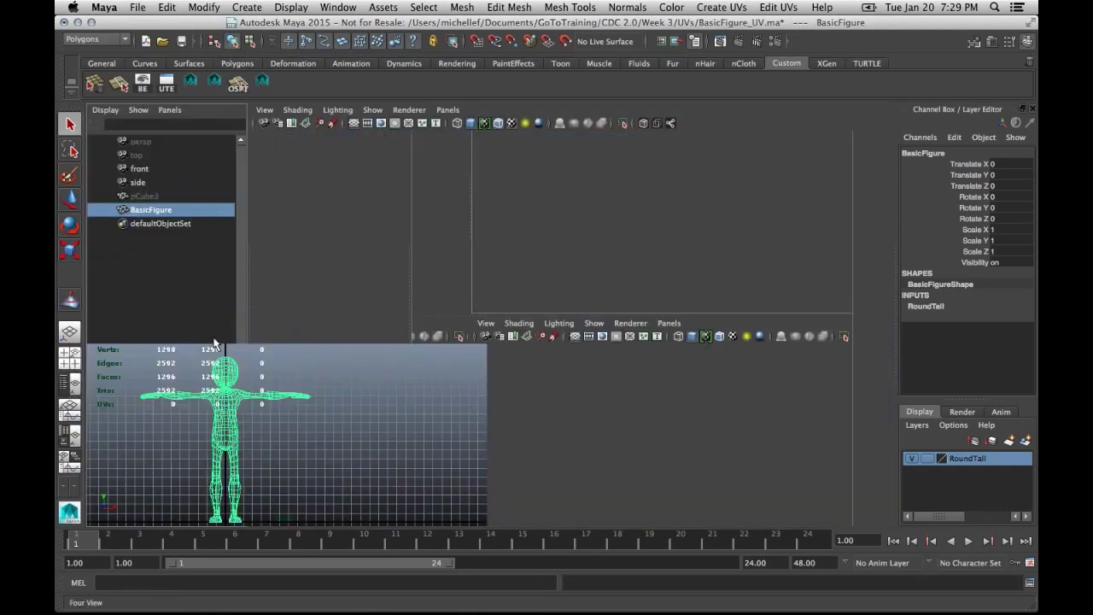
key("space")
right_click(366, 281)
left_click_drag(142, 239, 256, 331)
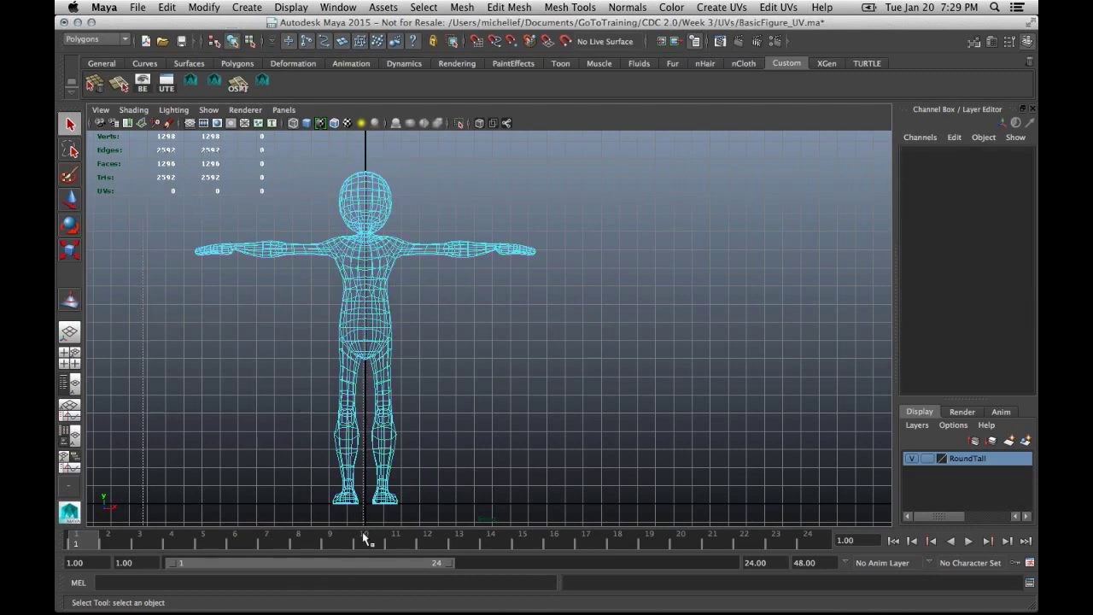
left_click_drag(367, 517, 184, 158)
key("Delete")
Inspect the cut shoulder edge, select the half-figure mesh, and return to the four-view layout
scroll(330, 281, "up", 6)
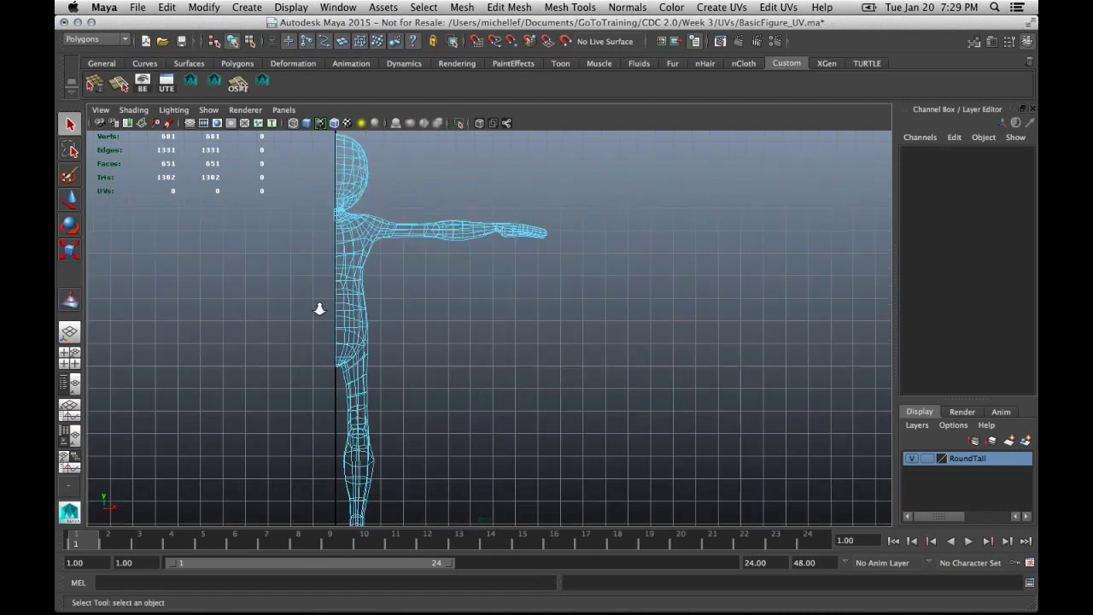
middle_click_drag(332, 288, 695, 437, "alt")
scroll(649, 385, "up", 3)
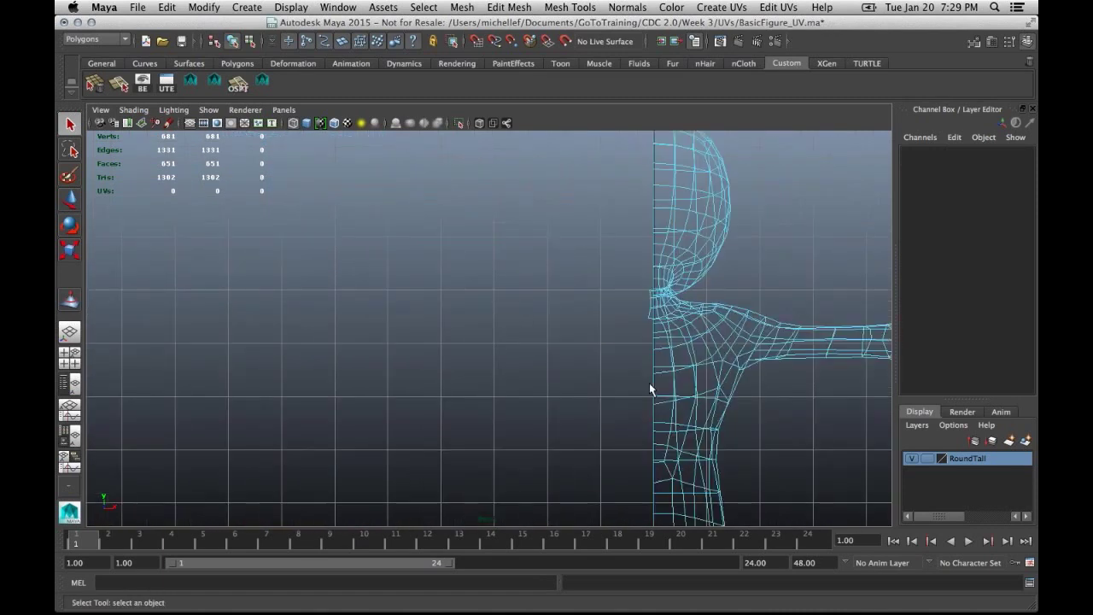
middle_click_drag(649, 385, 666, 293, "alt")
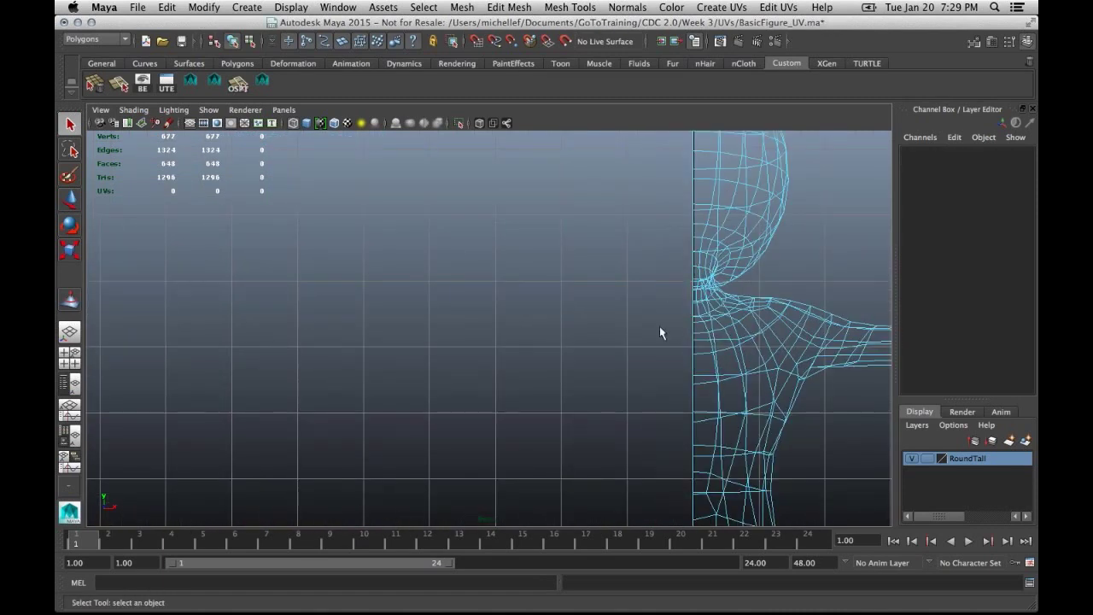
scroll(659, 327, "down", 5)
middle_click_drag(708, 345, 542, 329, "alt")
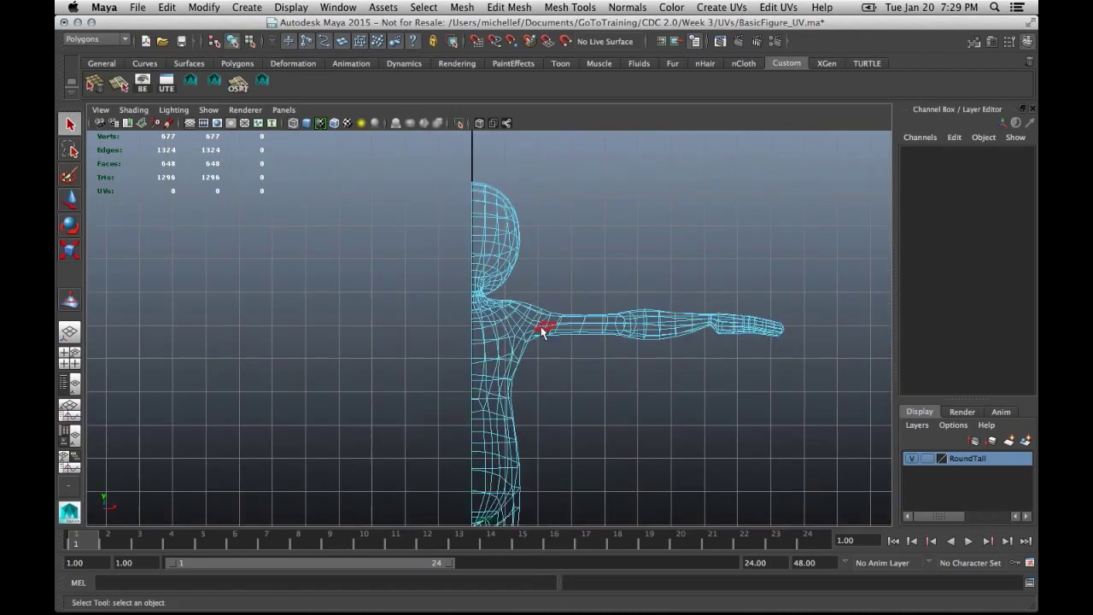
right_click_drag(542, 331, 535, 359)
key("space")
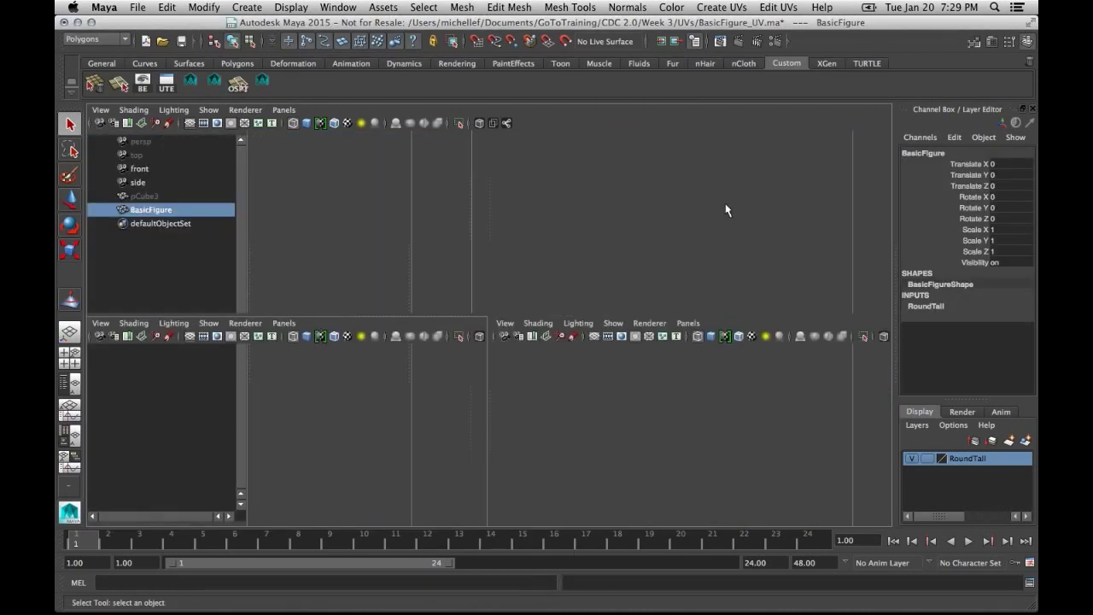
left_click(170, 85)
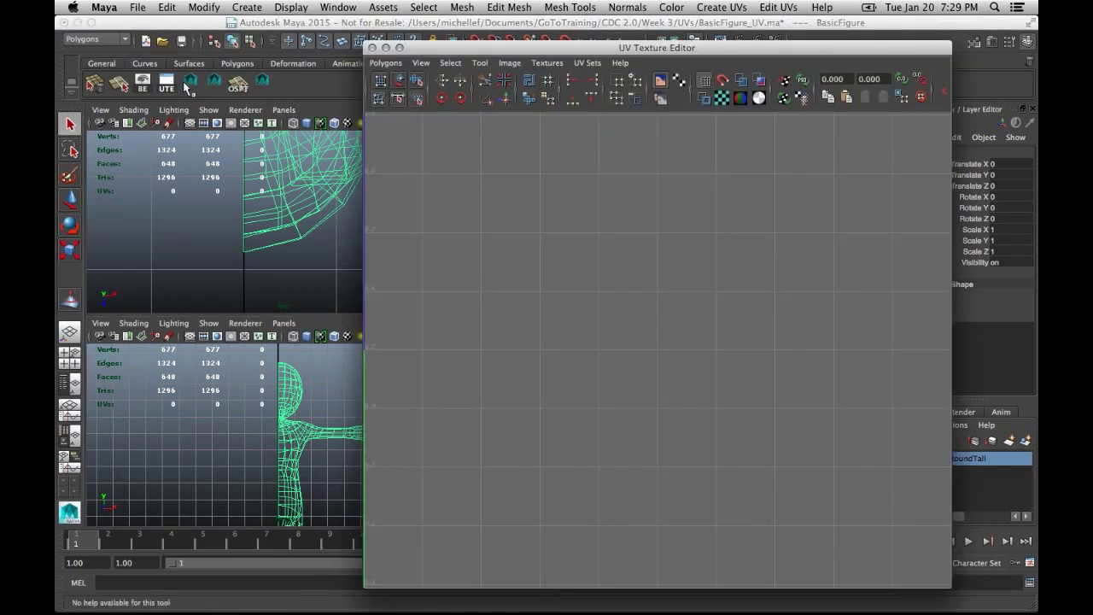
Move the UV Texture Editor to the left and show the Create UVs projection methods
mouse_move(657, 50)
left_mouse_down()
mouse_move(345, 53)
mouse_move(312, 33)
left_mouse_up()
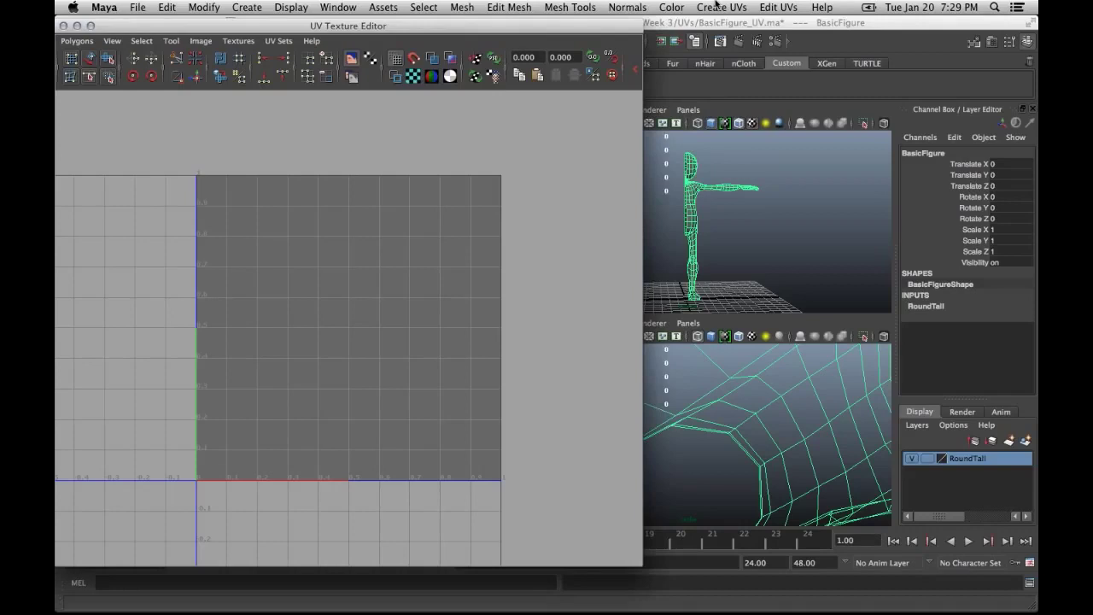
left_click(719, 7)
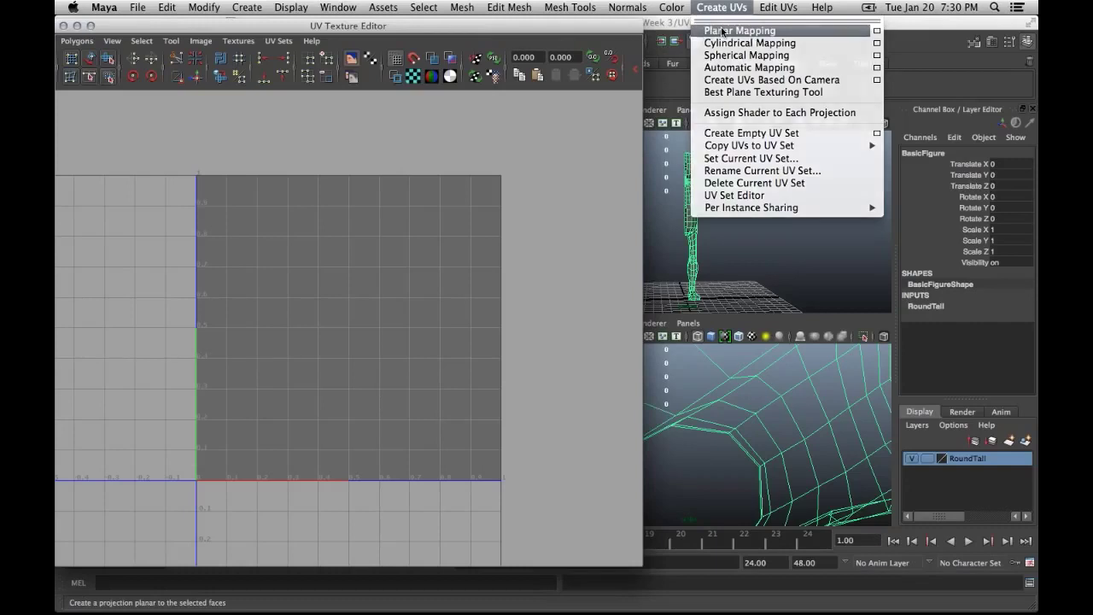
Apply Planar Mapping to the half figure and frame its front silhouette in the UV grid
left_click(722, 32)
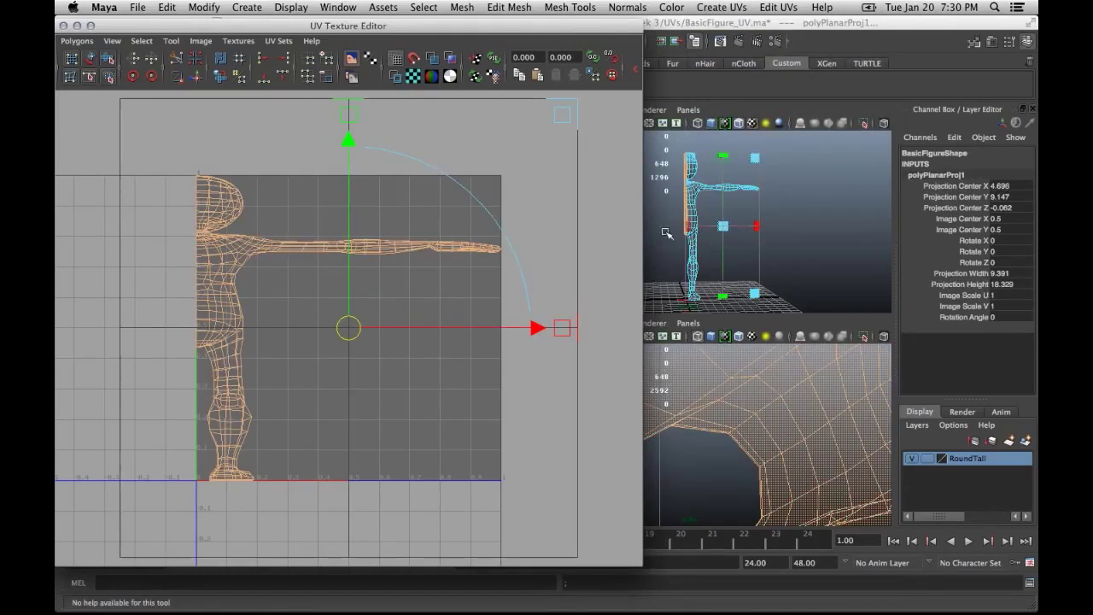
left_click(532, 152)
middle_click_drag(297, 344, 398, 321, "alt")
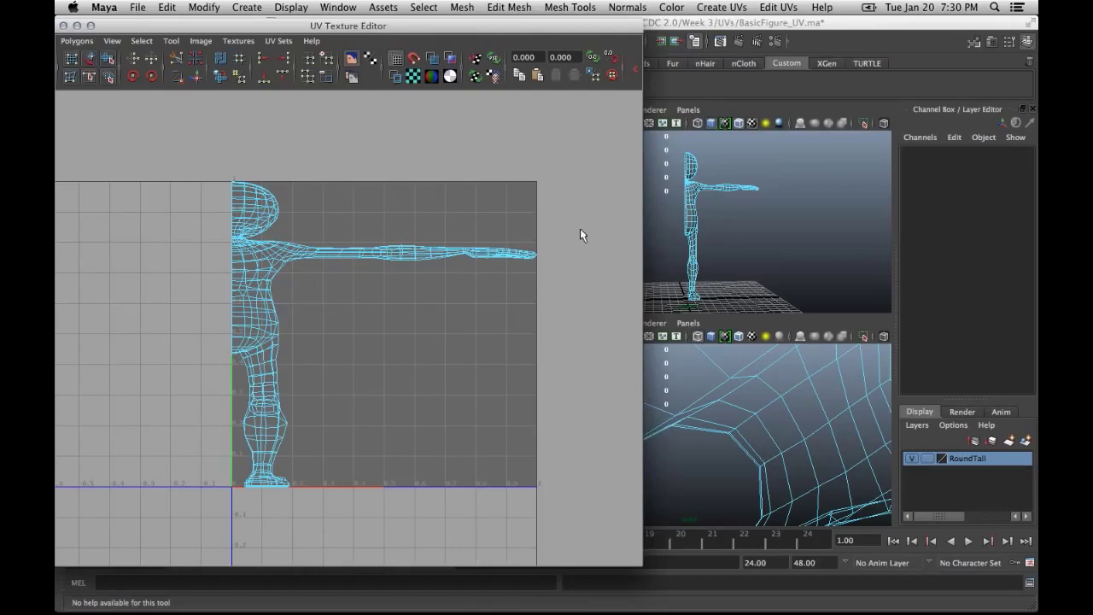
left_click(708, 224)
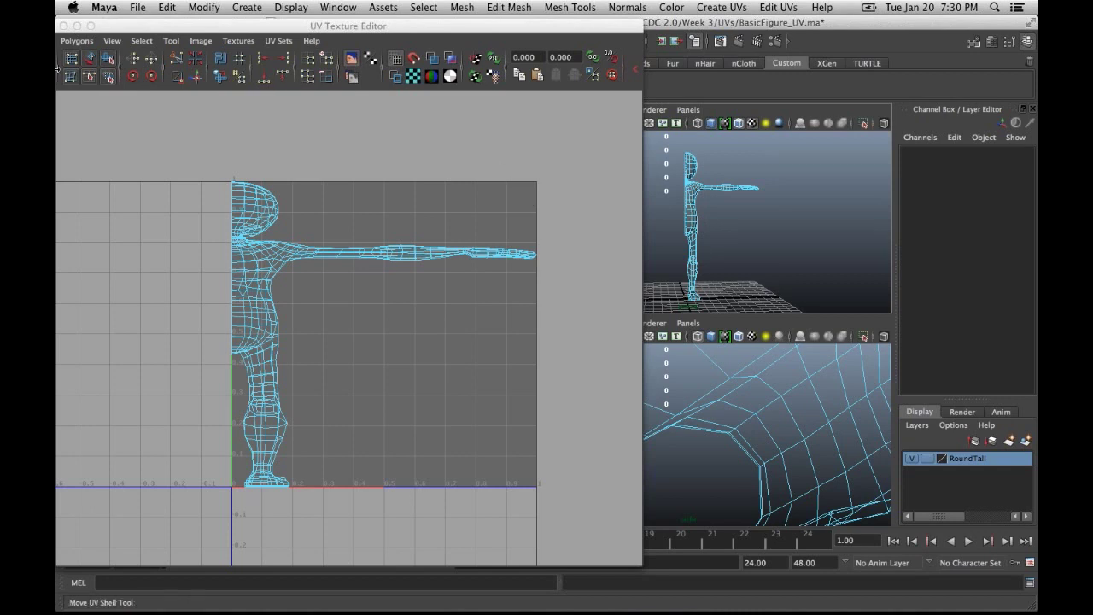
right_click_drag(180, 196, 336, 261, "alt")
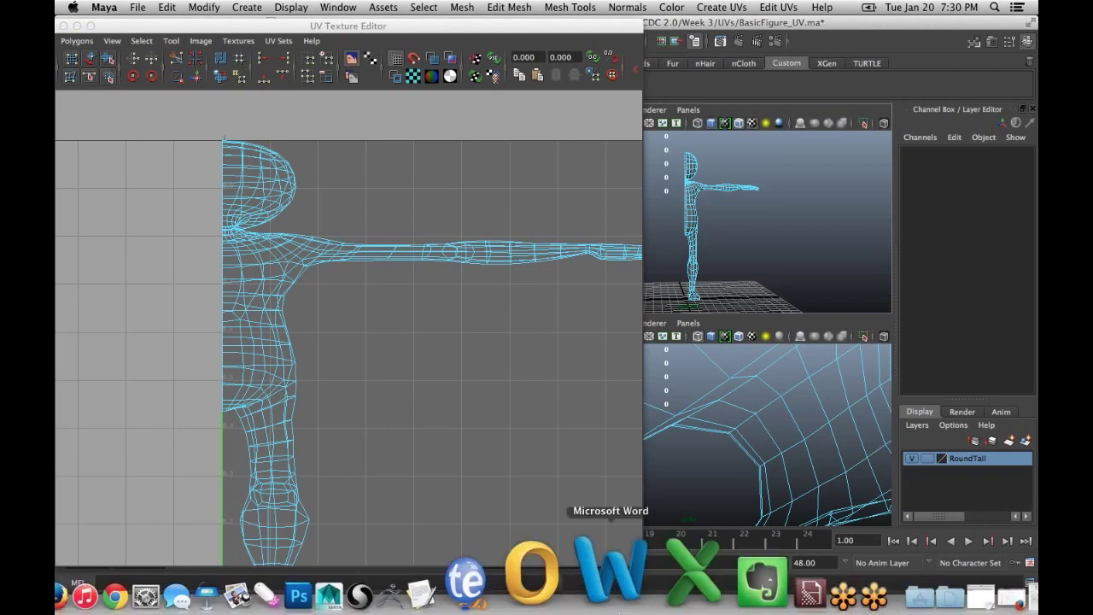
In Preview, circle and stroke the shoulder end of the arm shell with the red pen
left_click(352, 550)
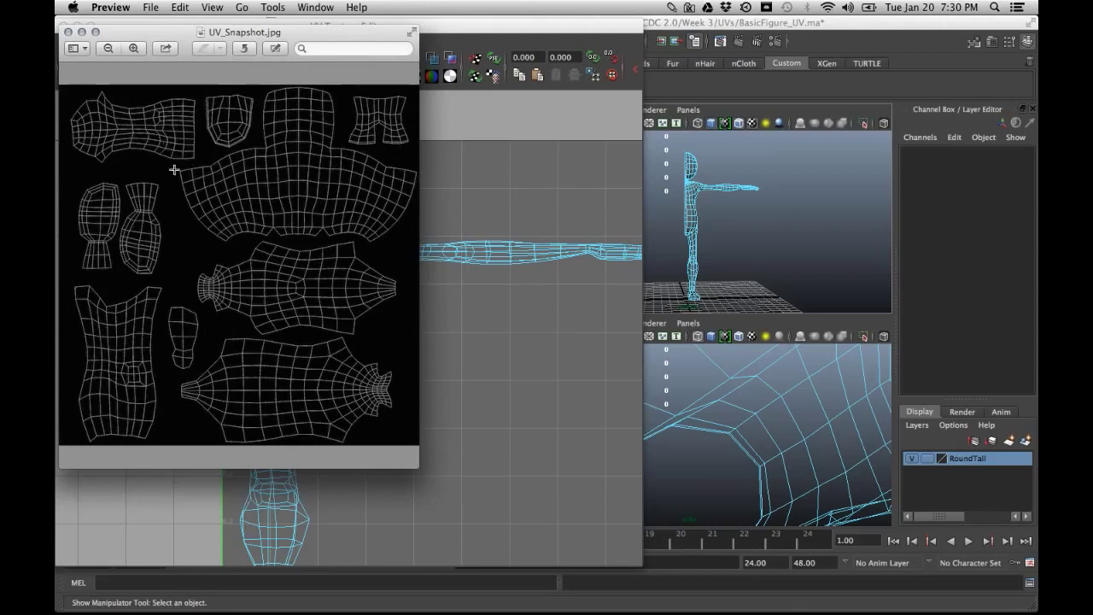
key("ctrl+2")
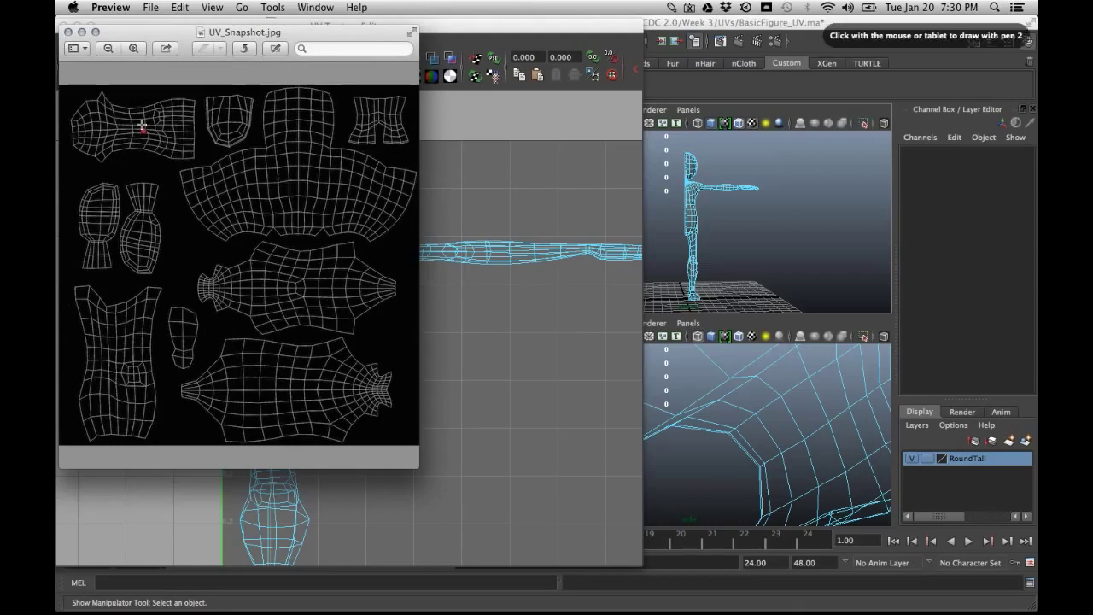
left_click_drag(157, 111, 162, 111)
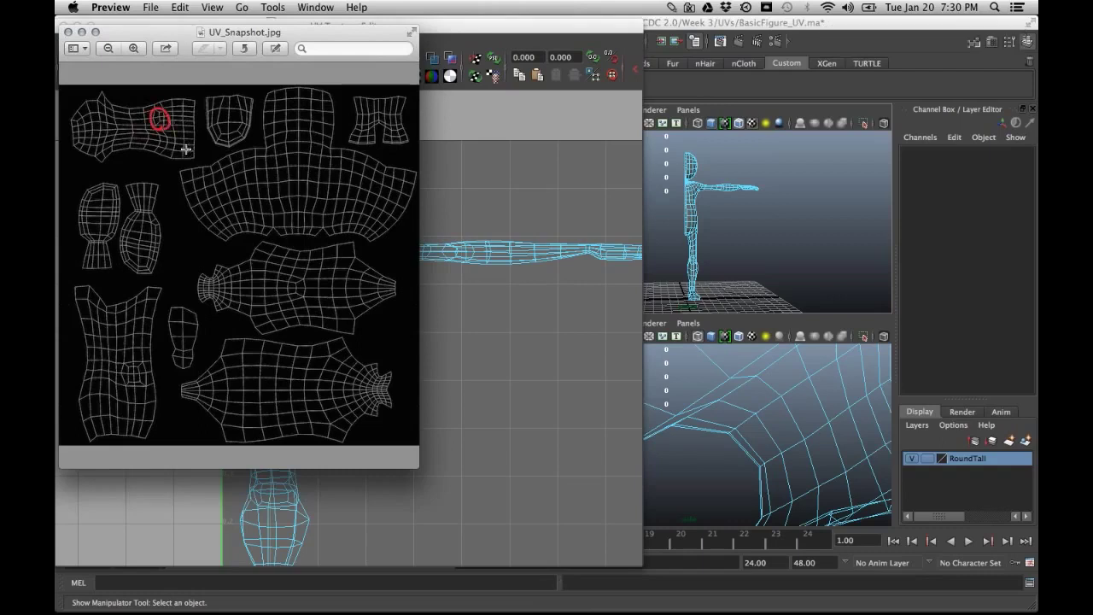
key("ctrl+2")
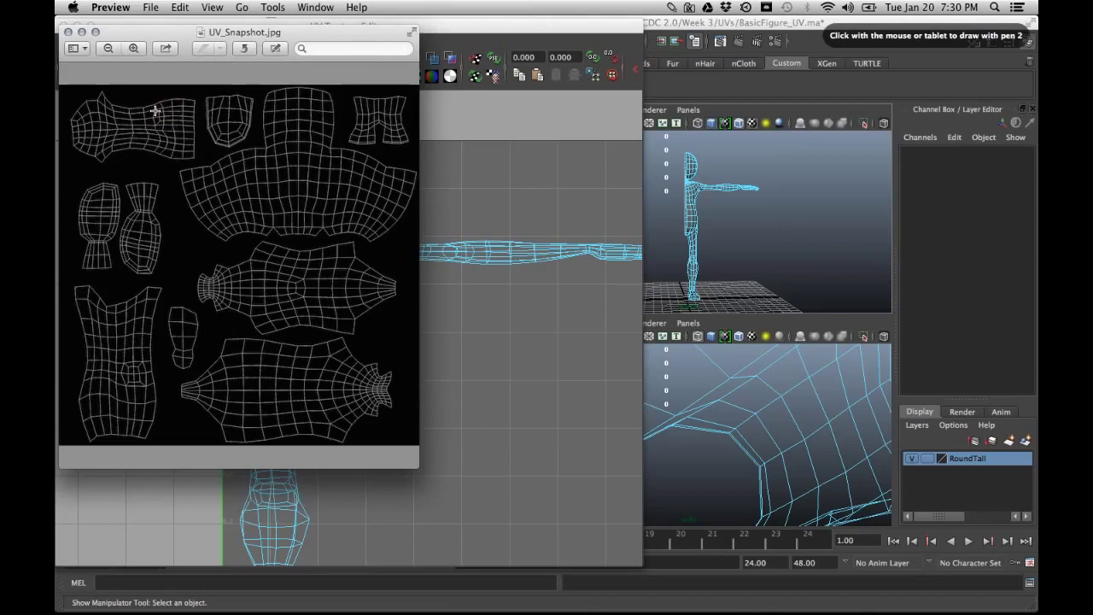
left_click_drag(170, 104, 194, 92)
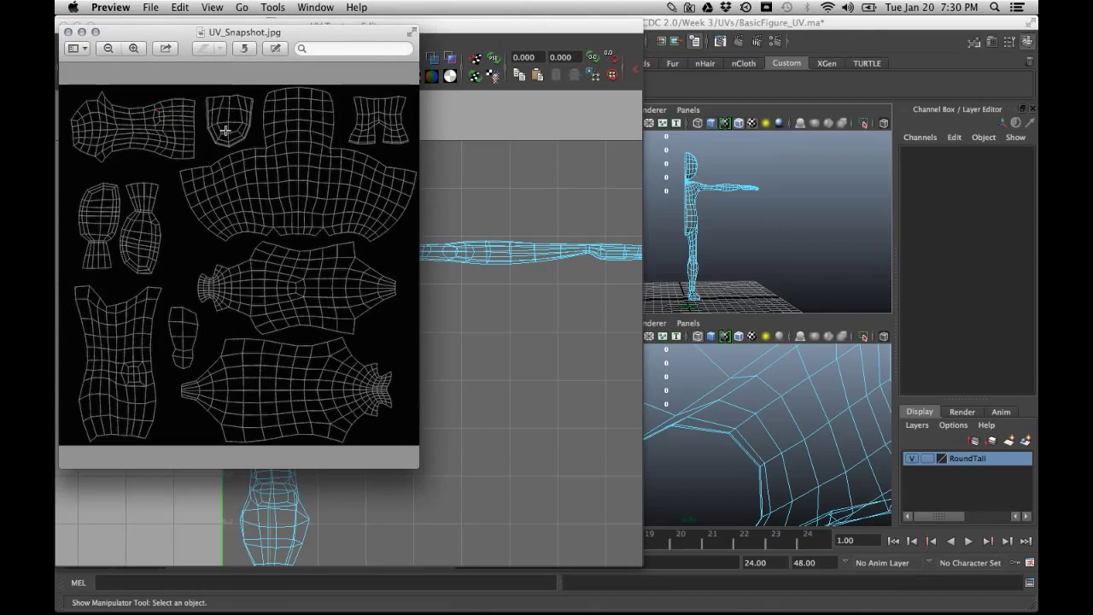
Back in Maya, close the UV Texture Editor and tumble around the half figure
left_click(715, 223)
left_click_drag(715, 213, 256, 120, "alt")
left_click(64, 27)
left_click_drag(546, 235, 575, 238, "alt")
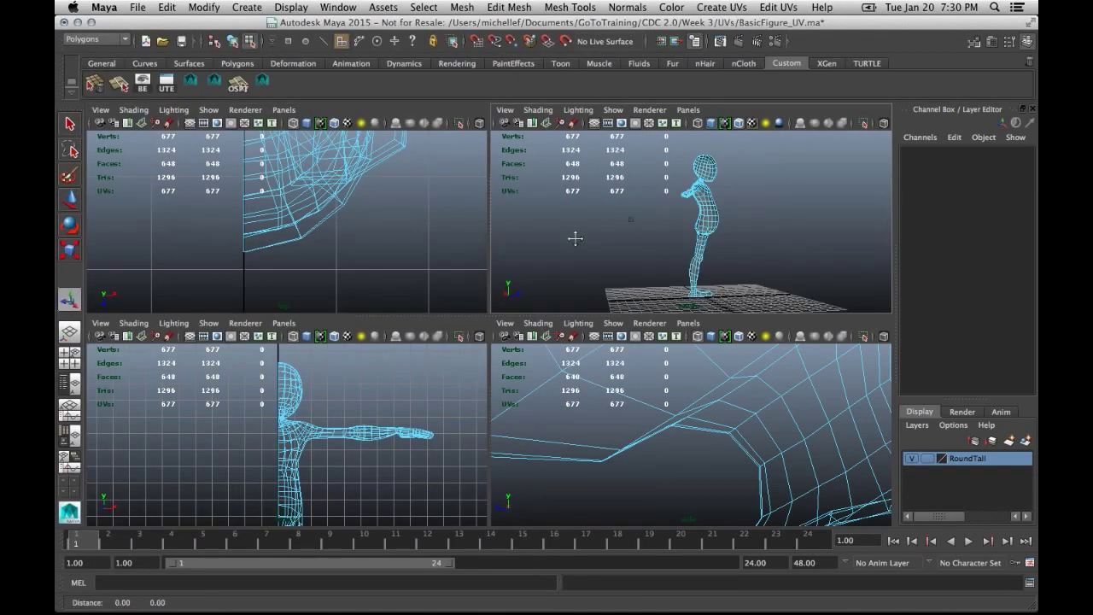
Maximize the perspective panel and tumble to a close view of the figure's arm
right_click_drag(575, 238, 772, 261, "alt")
key("space")
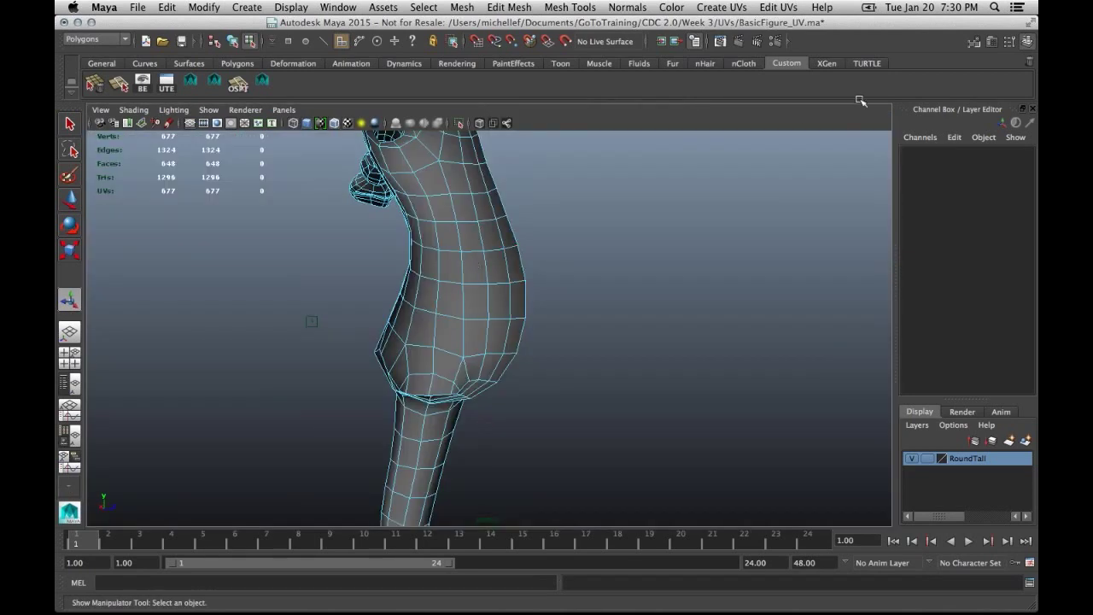
left_click_drag(668, 242, 715, 398, "alt")
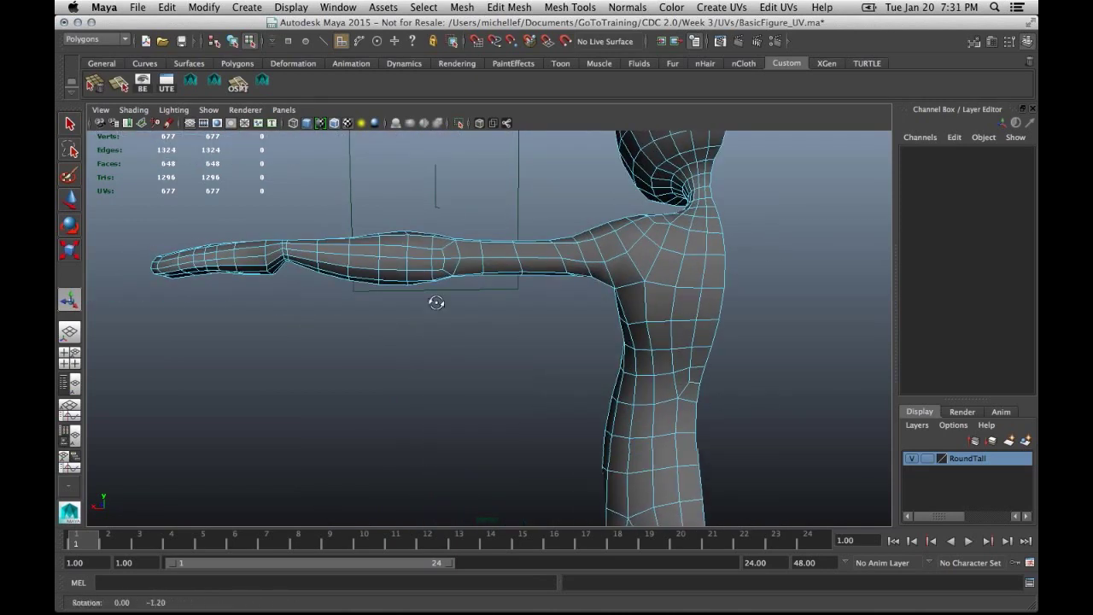
mouse_move(435, 302)
left_mouse_down("alt")
mouse_move(441, 279)
mouse_move(415, 227)
mouse_move(435, 234)
mouse_move(436, 219)
mouse_move(453, 243)
mouse_move(431, 232)
left_mouse_up("alt")
key("t")
Mark the elbow and the seam along the arm's underside, then show UV_Snapshot.jpg in Preview
left_click(436, 252)
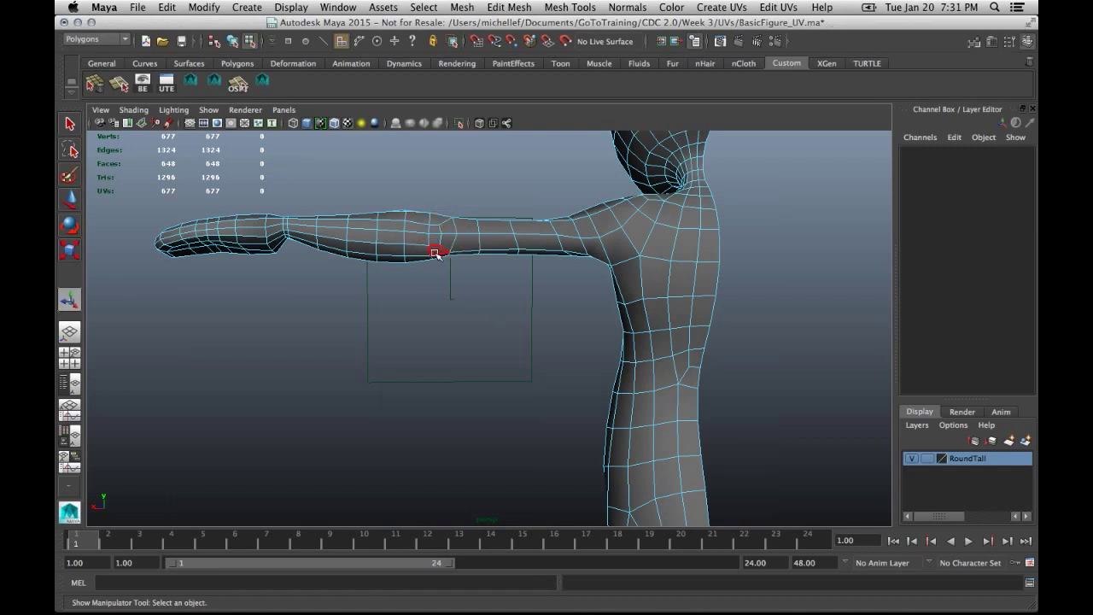
left_click_drag(427, 273, 473, 227, "alt")
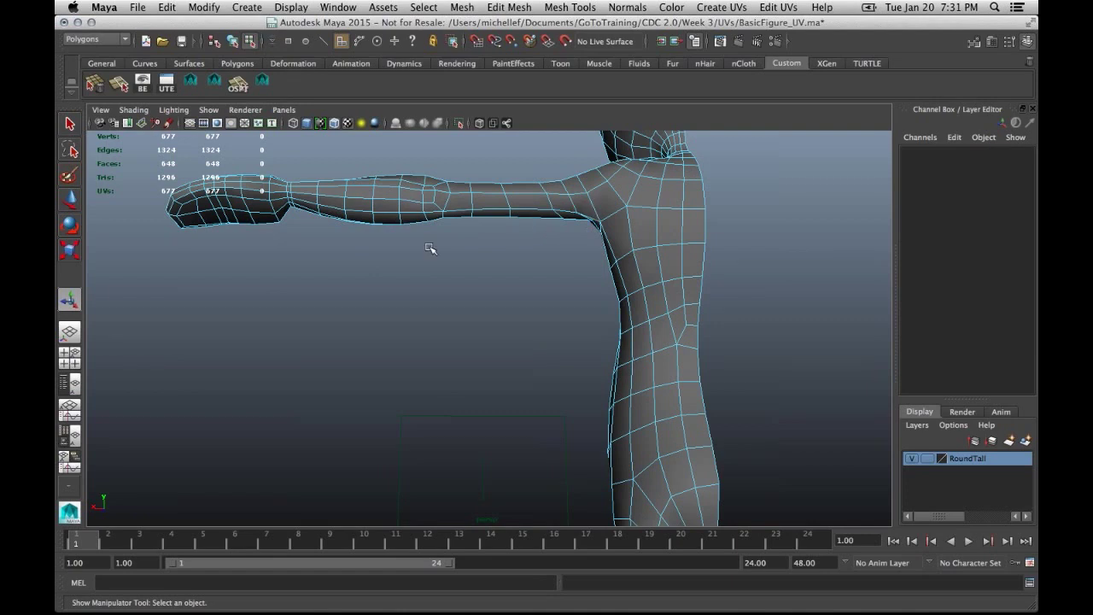
mouse_move(432, 256)
left_mouse_down("alt")
mouse_move(427, 231)
mouse_move(451, 317)
mouse_move(481, 327)
mouse_move(435, 342)
mouse_move(461, 333)
mouse_move(427, 328)
mouse_move(457, 328)
left_mouse_up("alt")
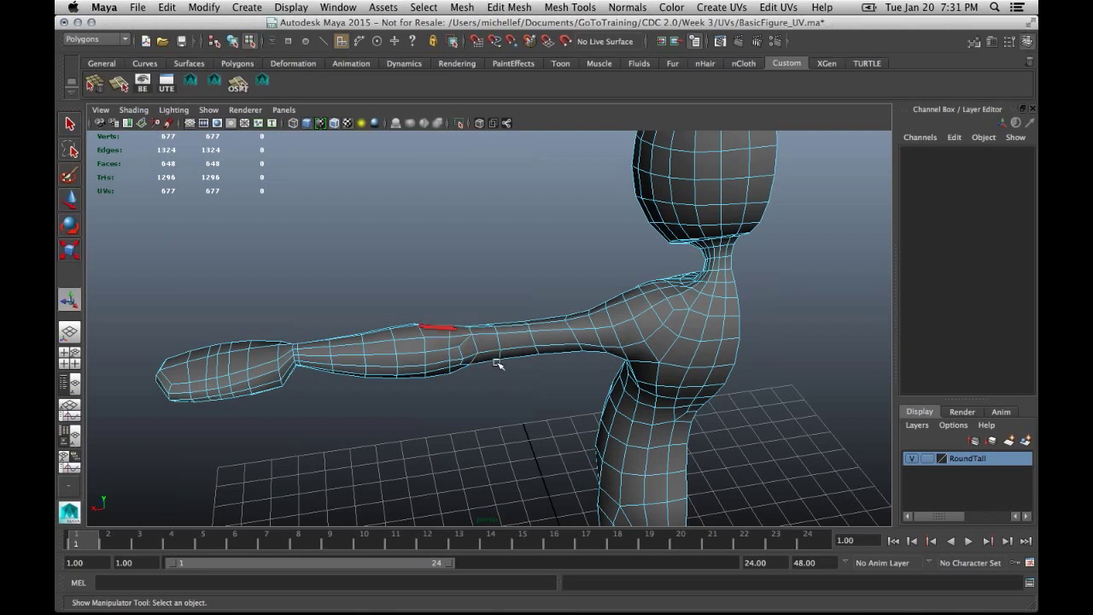
left_click_drag(400, 369, 416, 372)
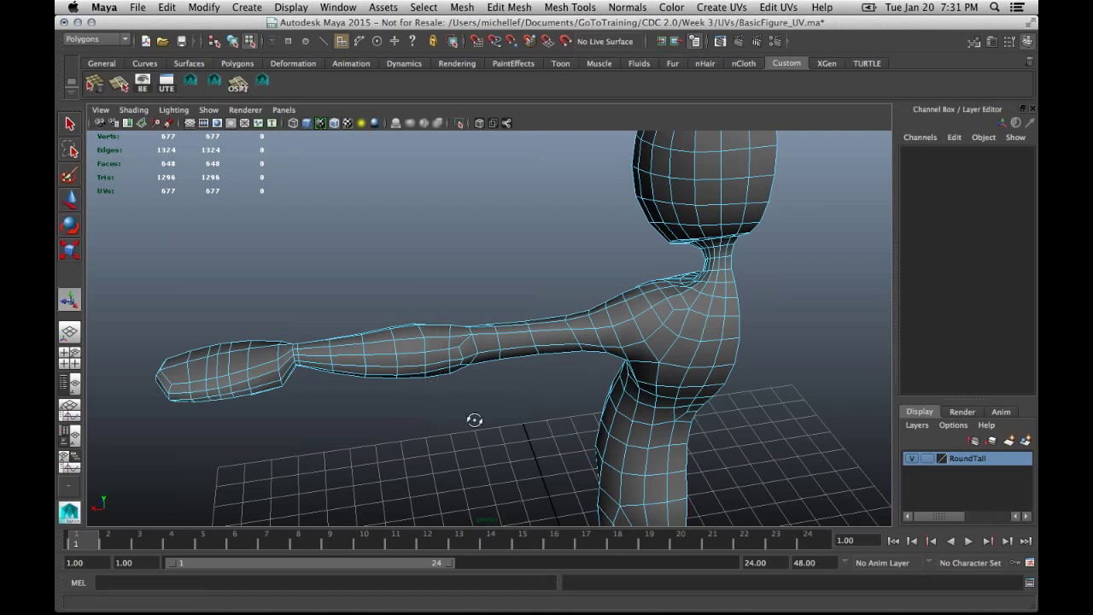
left_click_drag(475, 420, 456, 319, "alt")
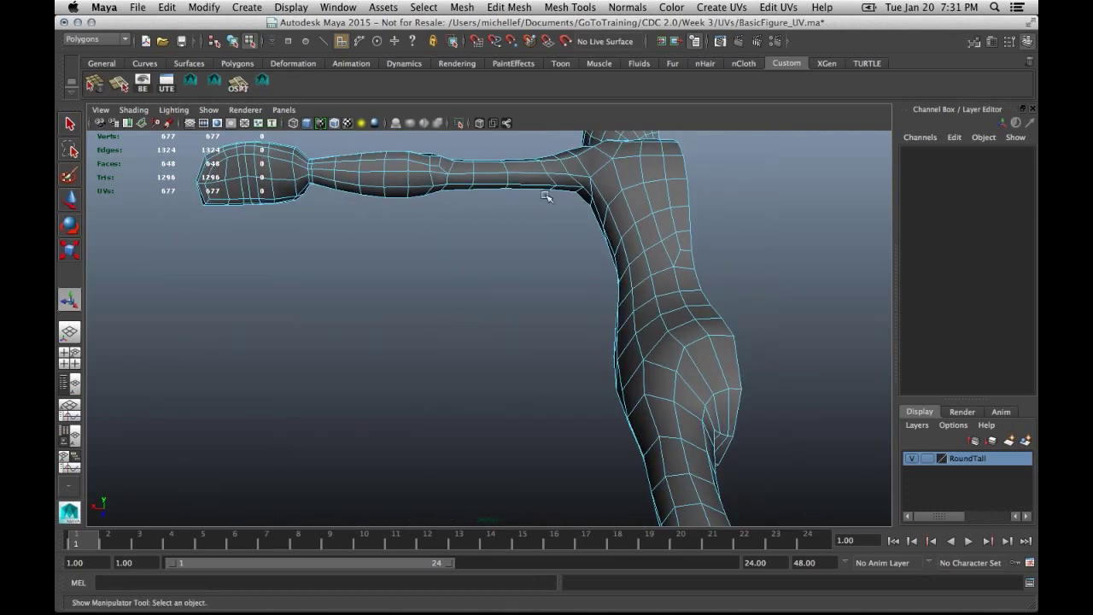
left_click_drag(590, 193, 472, 186)
mouse_move(256, 611)
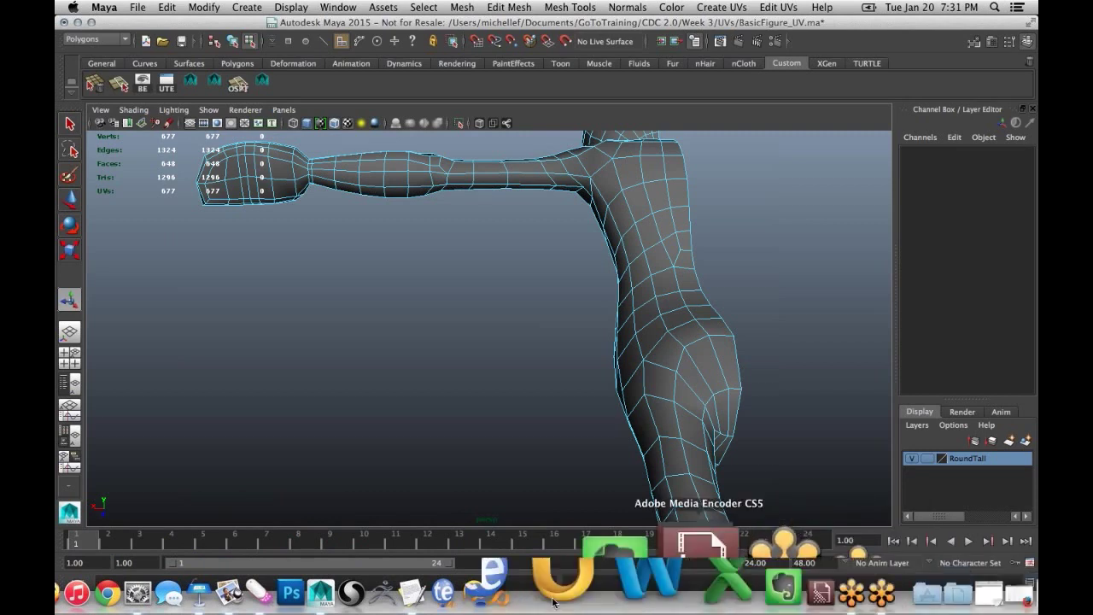
left_click(342, 582)
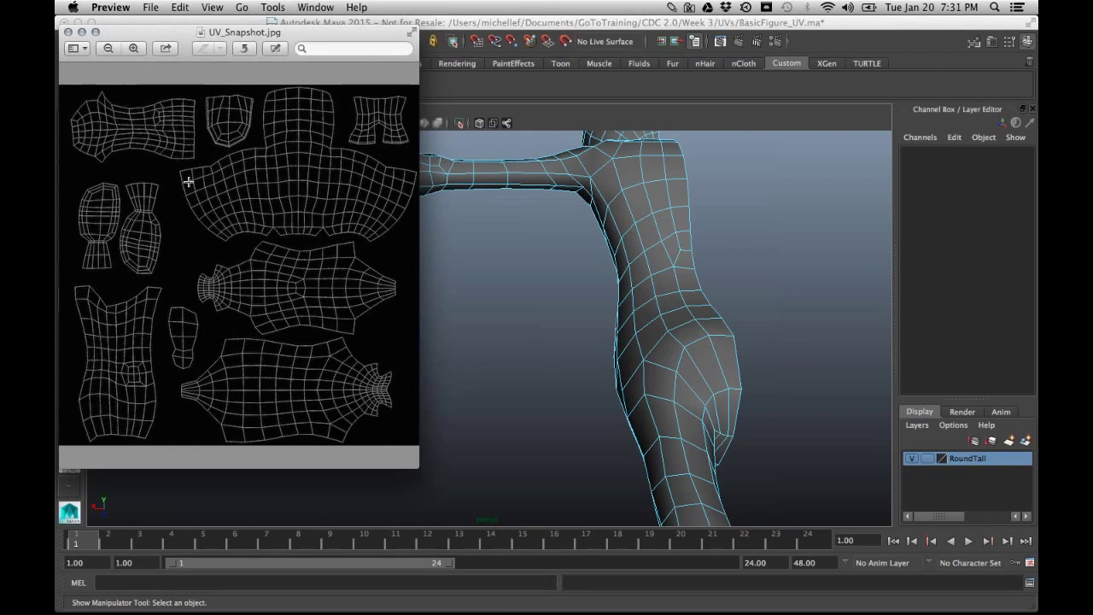
Draw red seam marks across the top-left UV shell, then return to the arm view in Maya
key("2")
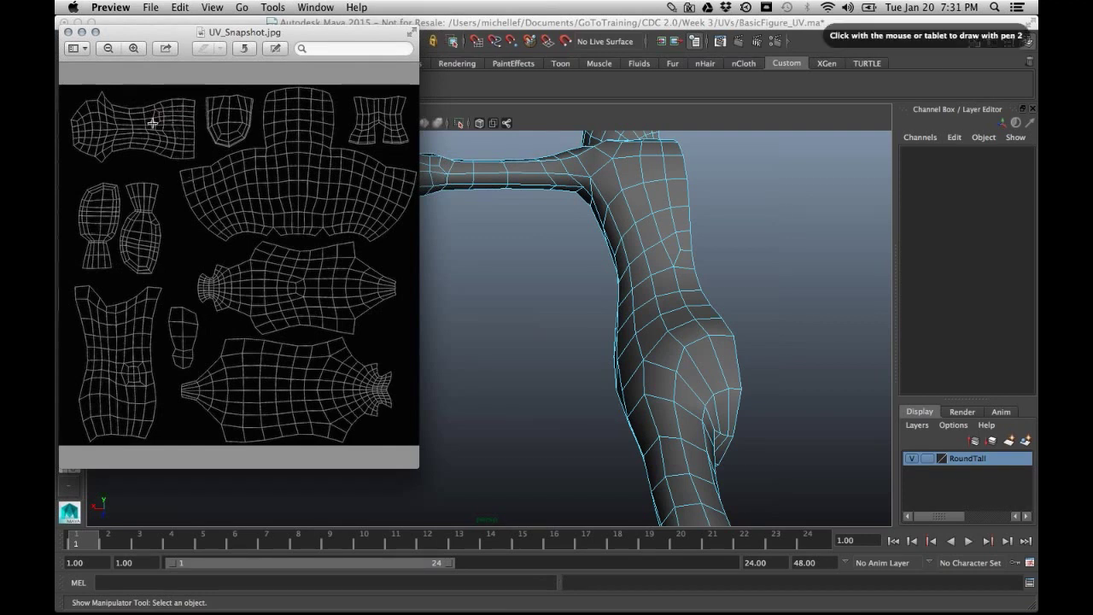
left_click_drag(193, 101, 197, 155)
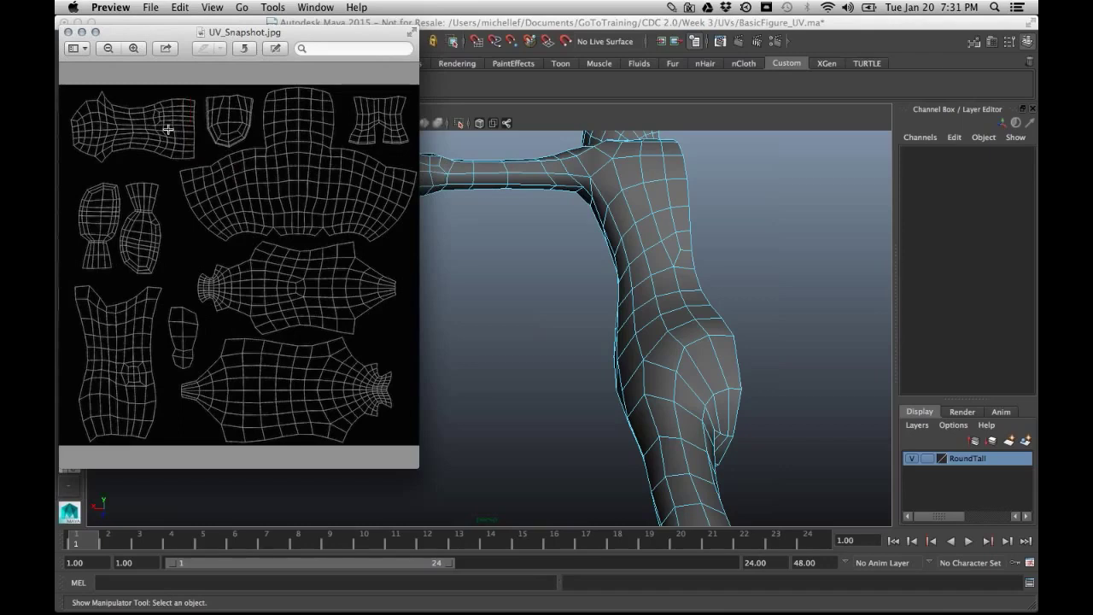
key("2")
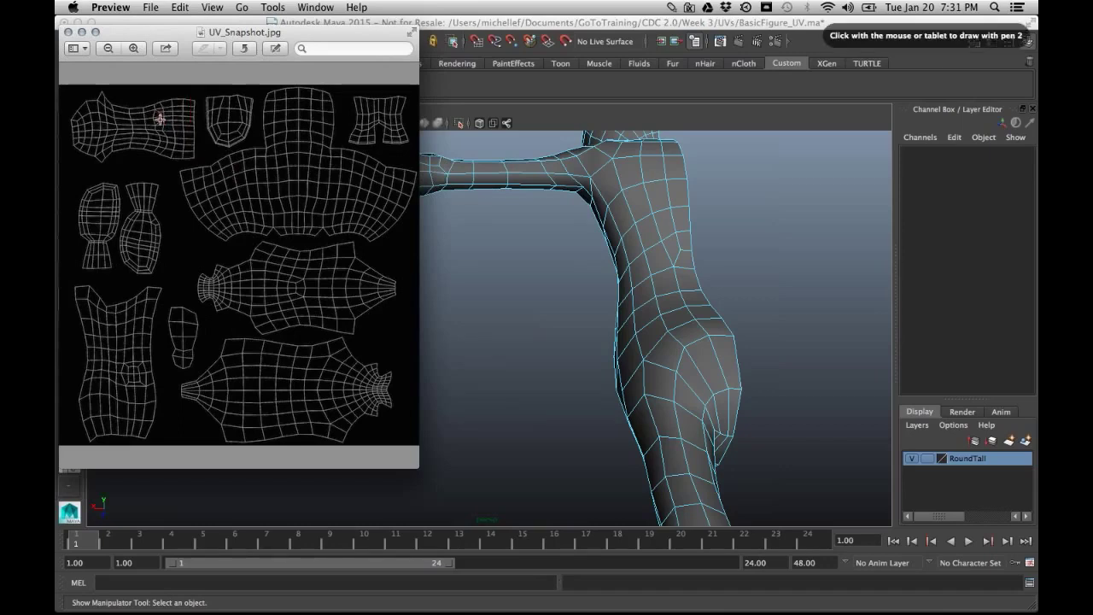
left_click_drag(159, 113, 160, 125)
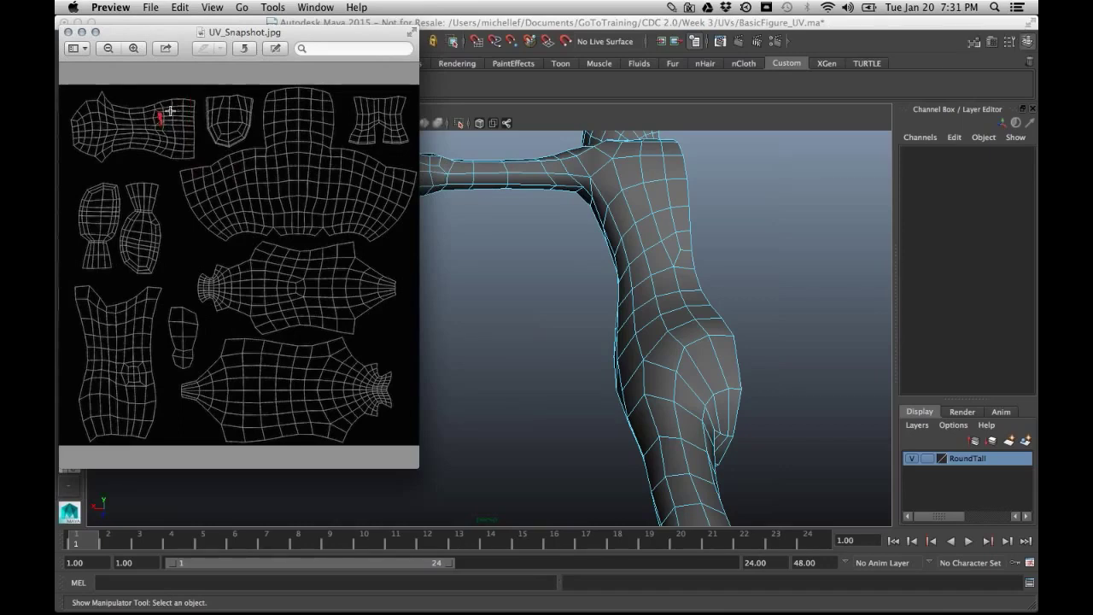
left_click_drag(169, 109, 177, 121)
left_click_drag(186, 108, 194, 125)
left_click(216, 109)
left_click(500, 207)
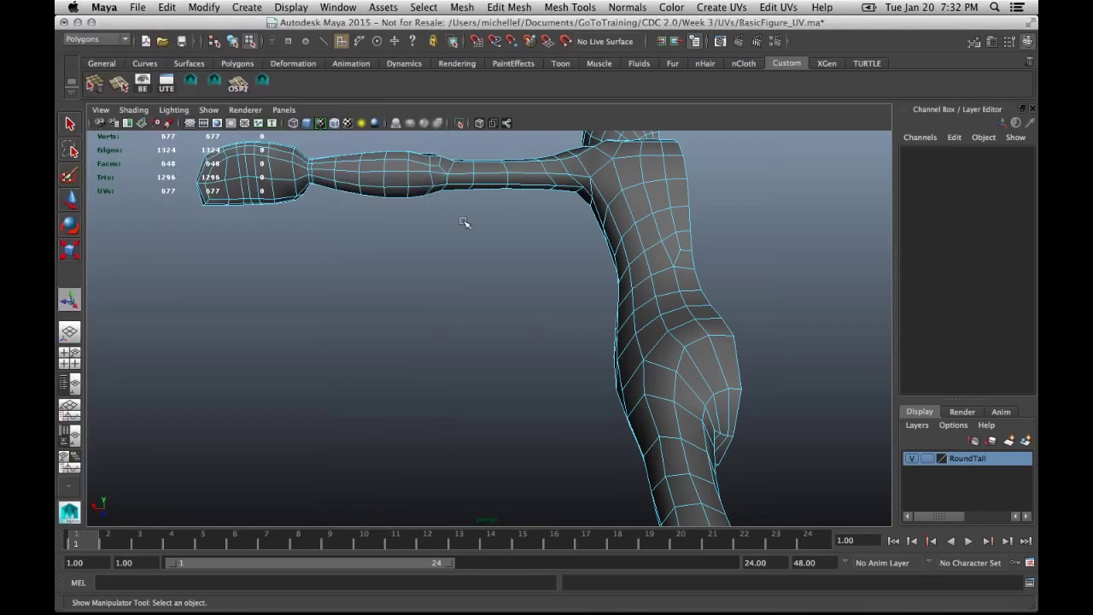
Frame the arm and sketch where the forearm UV cut will go, then clear the marks
mouse_move(464, 222)
middle_mouse_down("alt")
mouse_move(467, 273)
mouse_move(444, 244)
middle_mouse_up("alt")
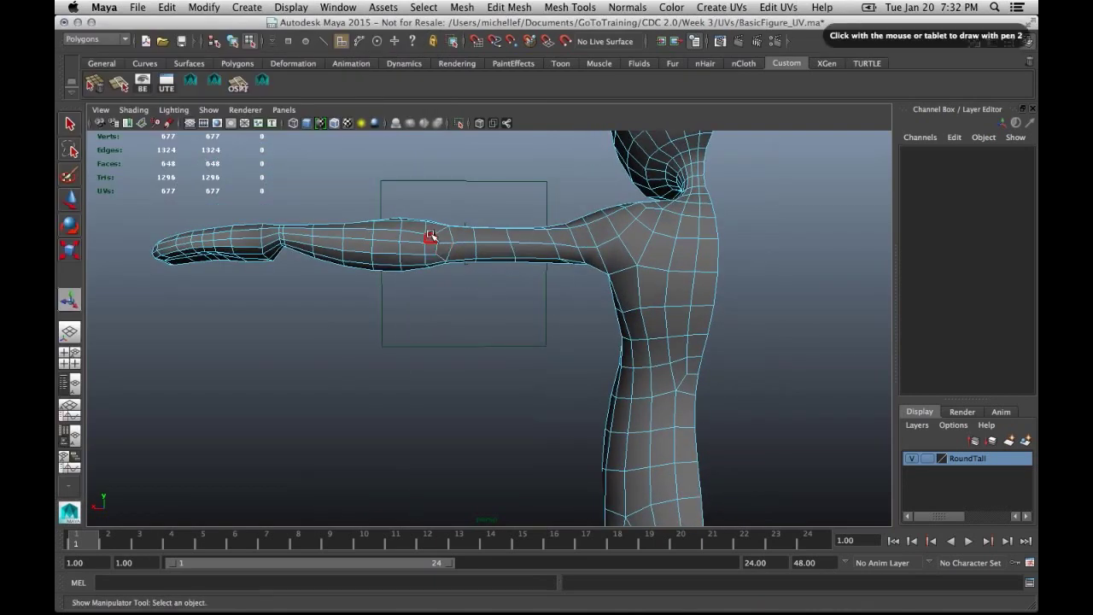
mouse_move(431, 238)
left_mouse_down()
mouse_move(437, 255)
mouse_move(408, 252)
mouse_move(422, 239)
mouse_move(405, 239)
mouse_move(402, 256)
mouse_move(373, 237)
mouse_move(372, 266)
left_mouse_up()
left_click_drag(346, 229, 346, 269)
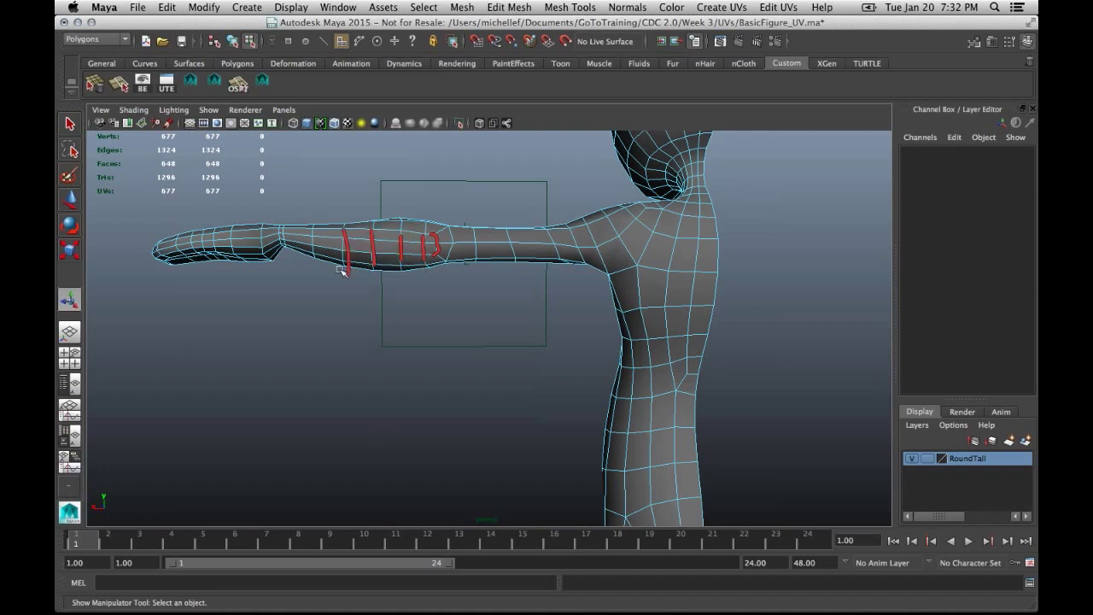
mouse_move(337, 207)
left_mouse_down()
mouse_move(346, 227)
mouse_move(354, 202)
left_mouse_up()
key("Escape")
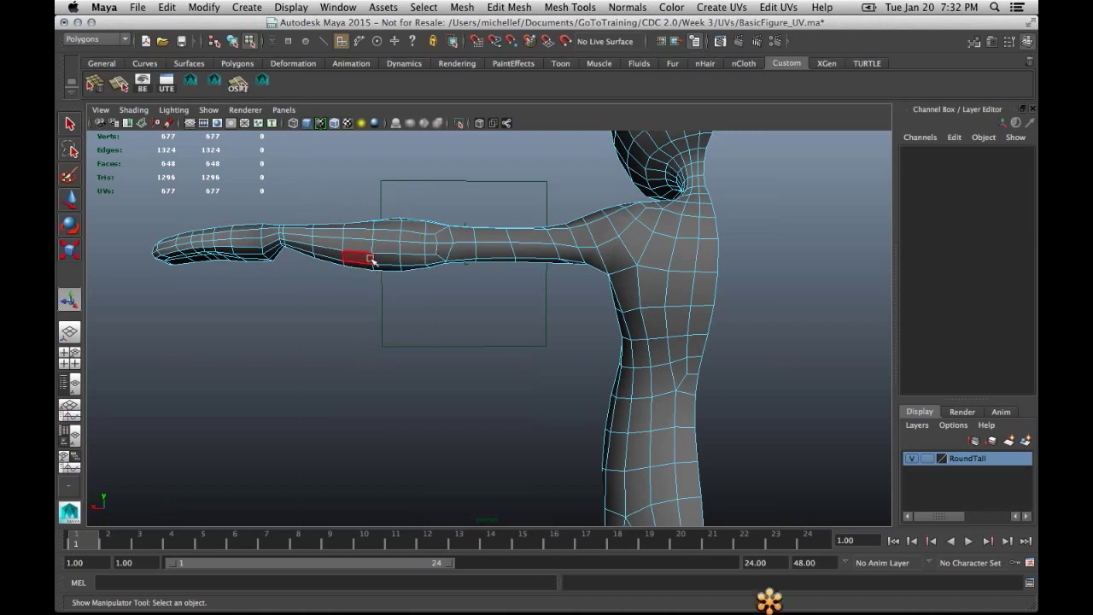
Select the forearm edge loop and apply Cut UV Edges in the UV Texture Editor
right_click_drag(353, 249, 359, 237)
double_click(344, 247)
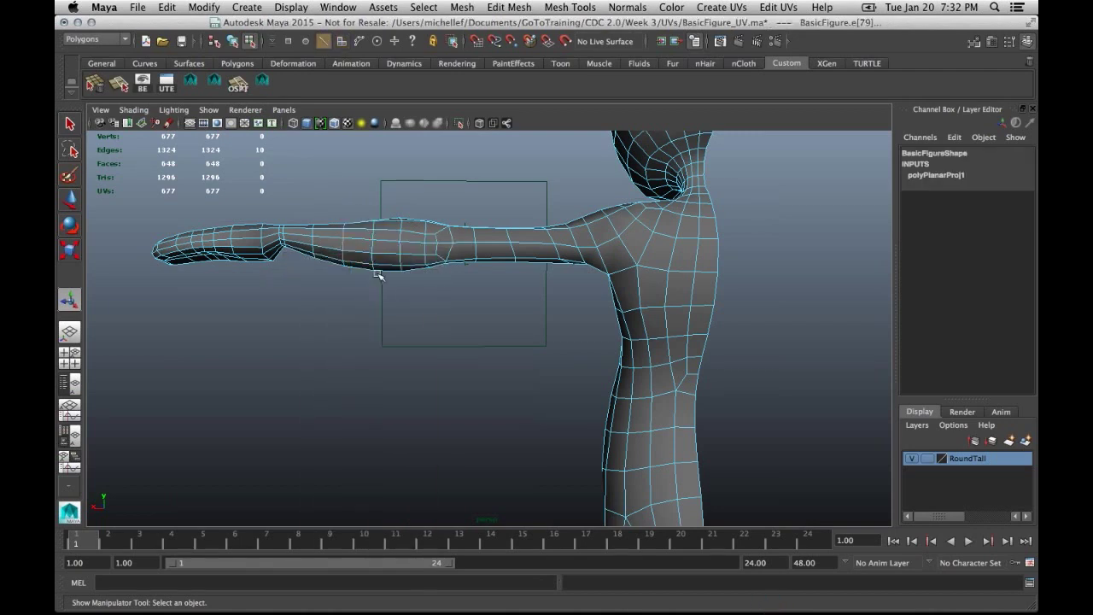
left_click(166, 82)
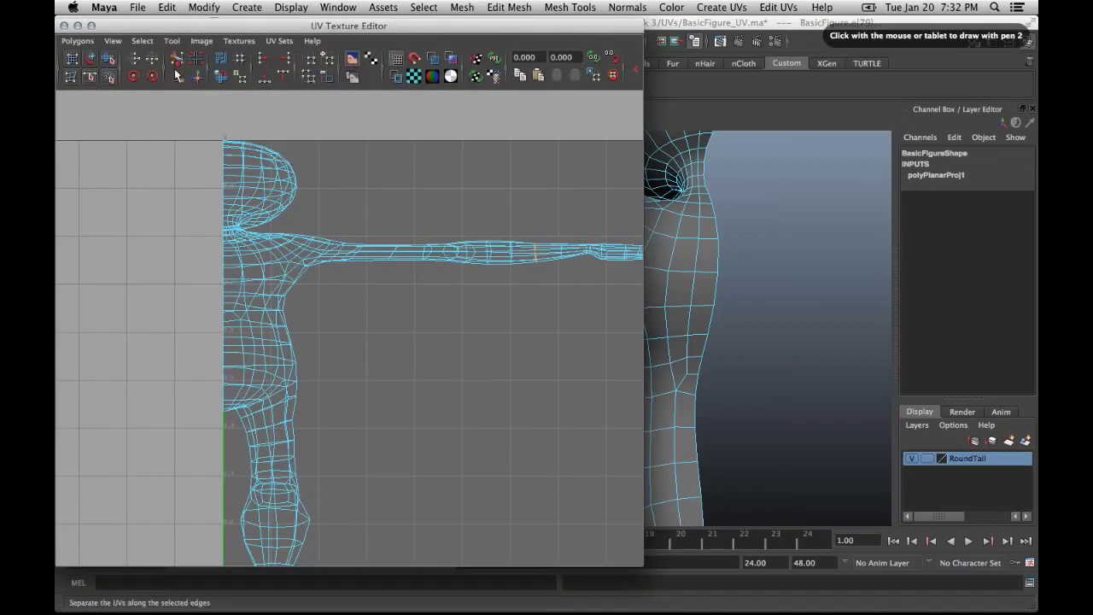
left_click_drag(176, 62, 201, 115)
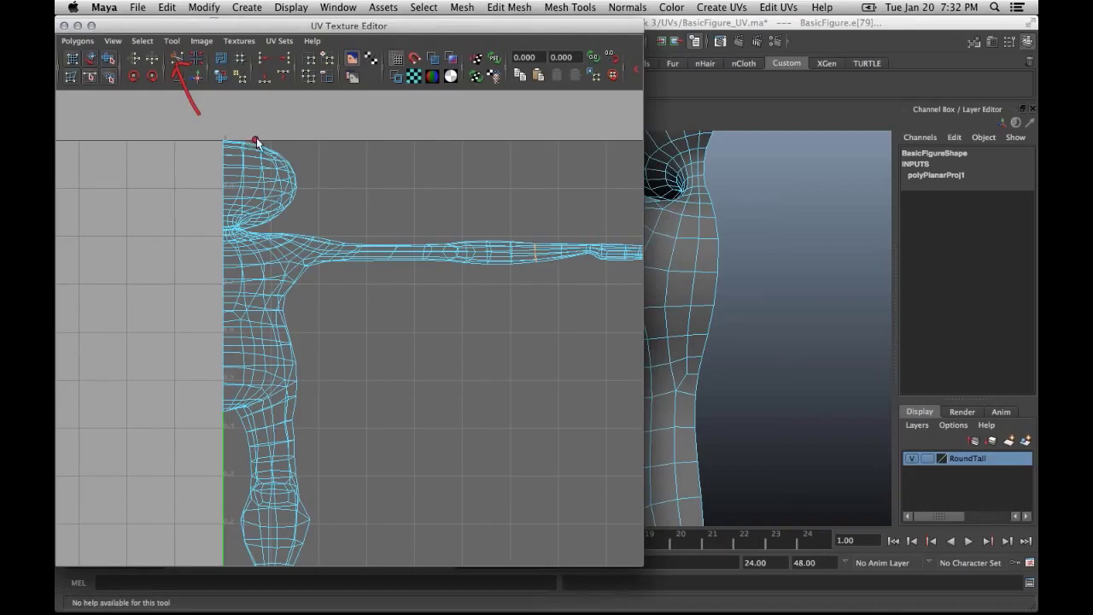
left_click(178, 62)
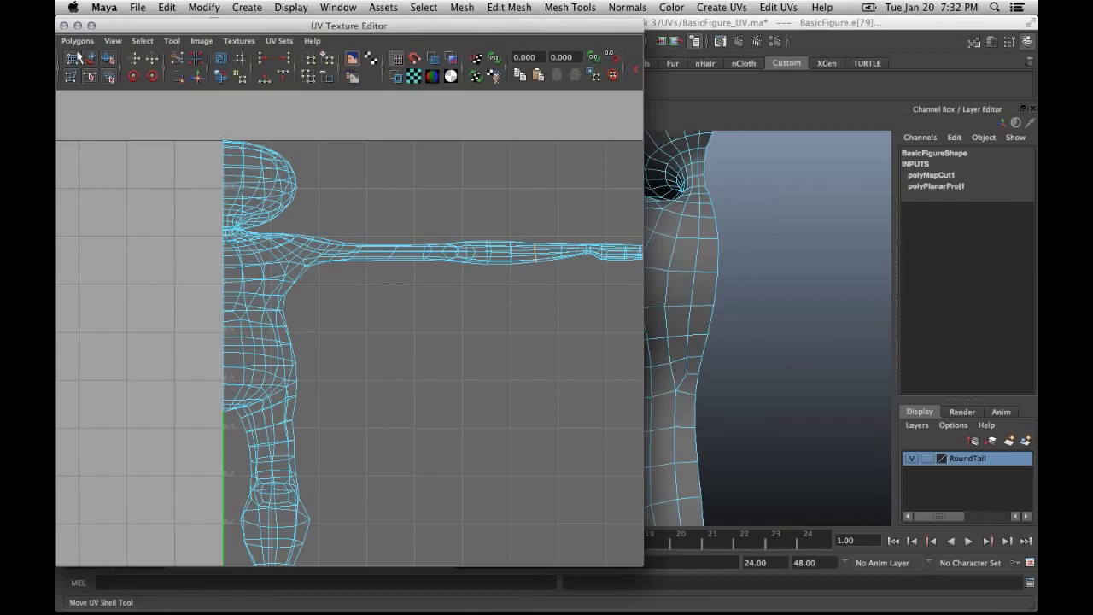
left_click(64, 27)
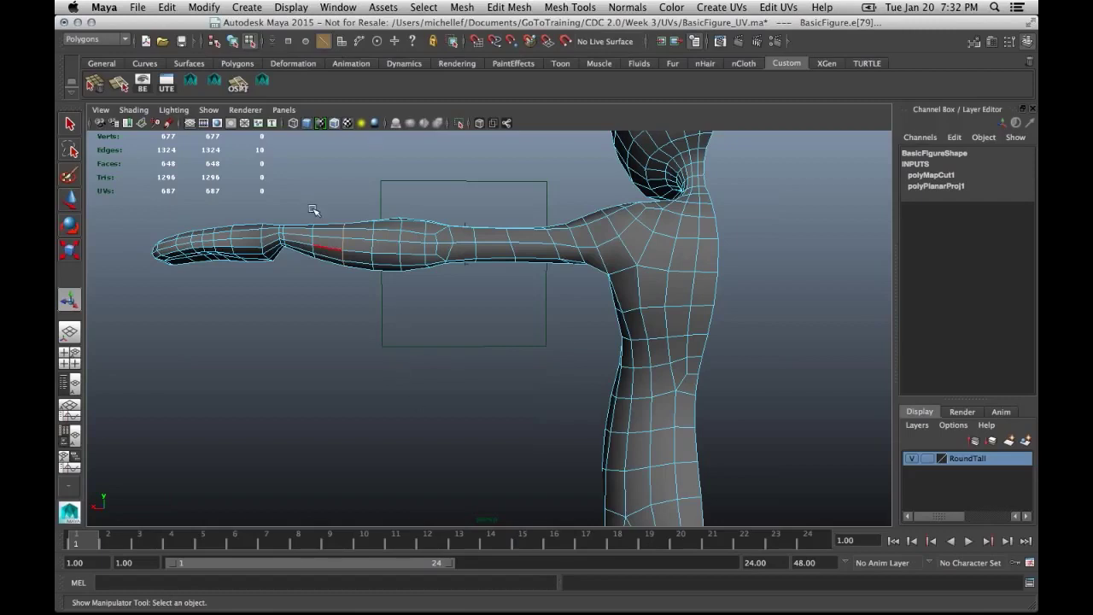
Display texture border edges on the mesh with the edge width set to about 3.17
left_click(294, 8)
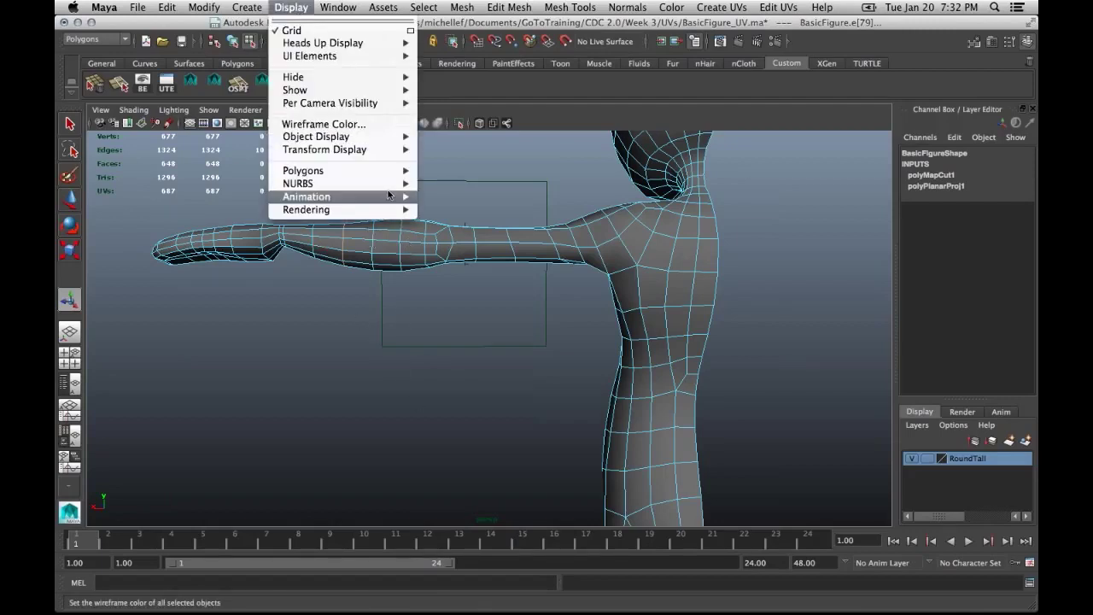
mouse_move(390, 177)
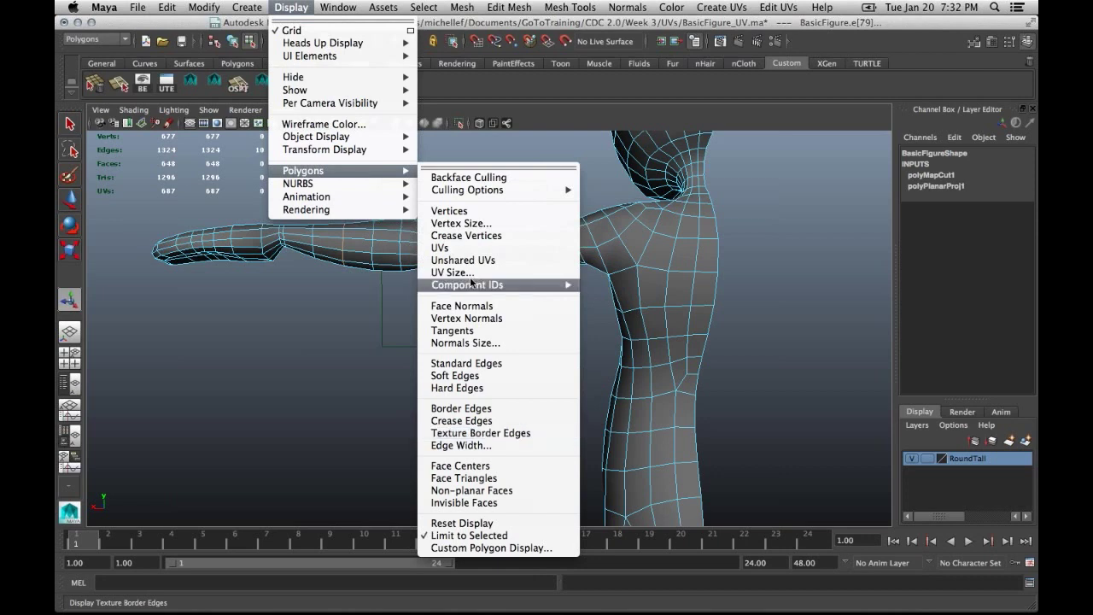
left_click(542, 425)
left_click(288, 8)
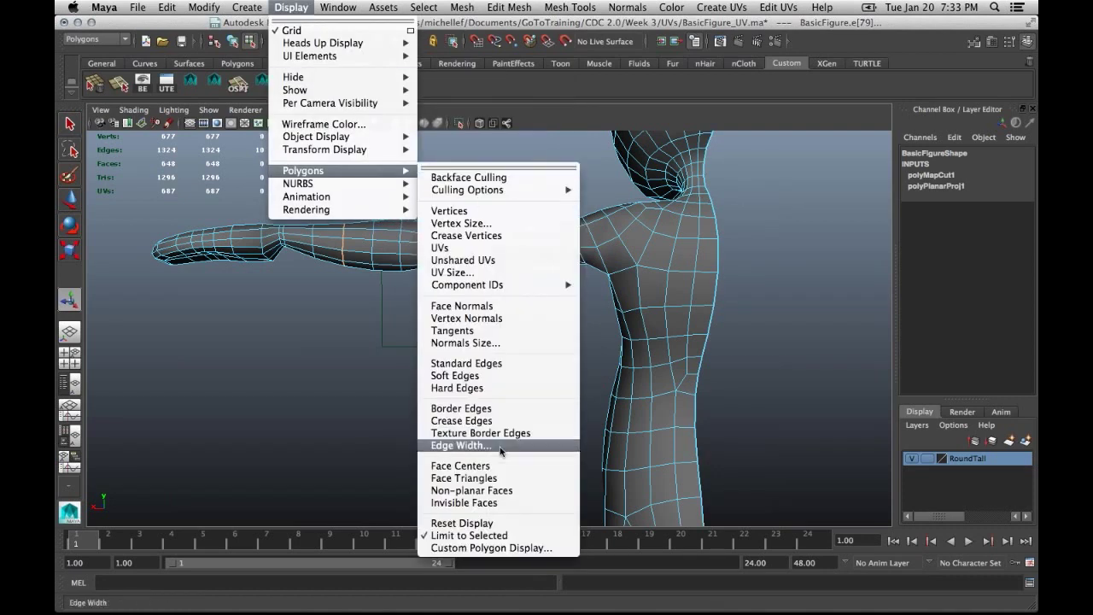
left_click(501, 445)
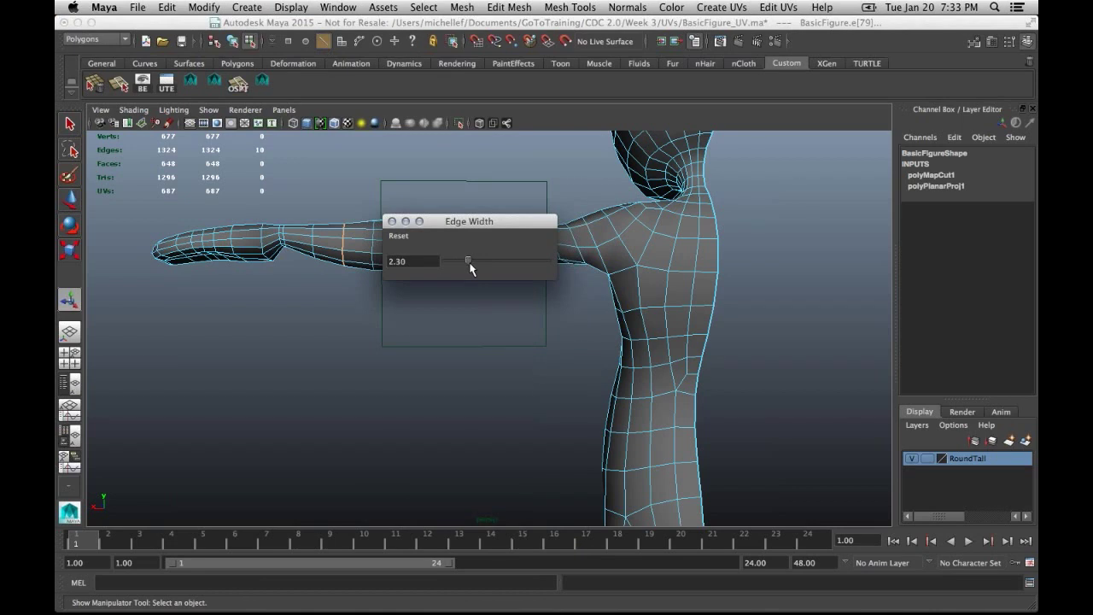
left_click_drag(471, 266, 478, 267)
left_click(392, 221)
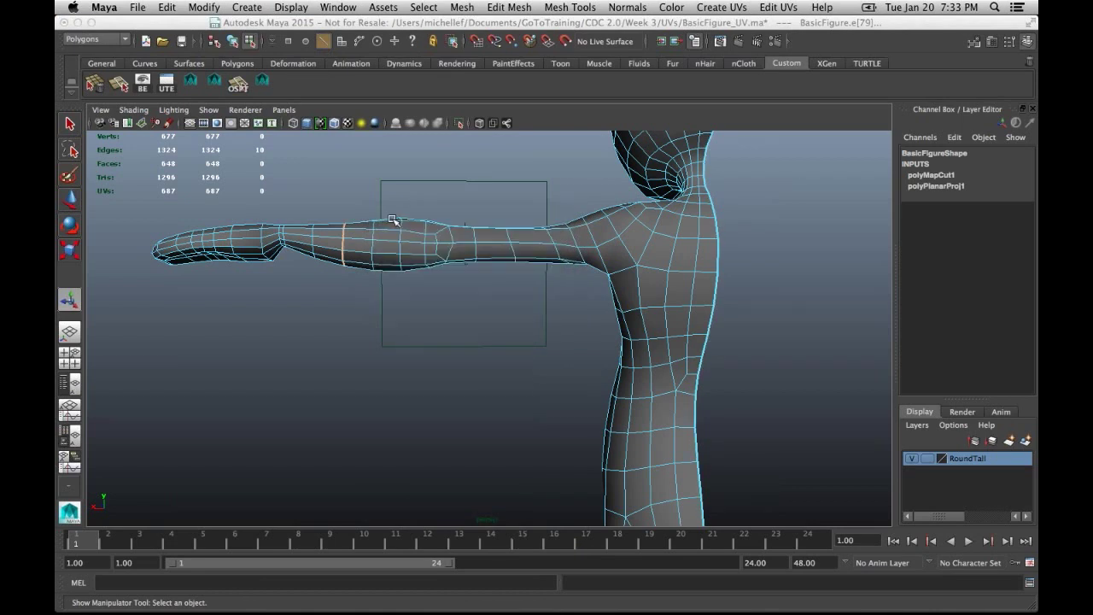
Deselect, tumble around the arm and shoulder, then bring UV_Snapshot.jpg forward for drawing
left_click(419, 330)
left_click_drag(394, 337, 384, 305, "alt")
left_click_drag(510, 361, 559, 376, "alt")
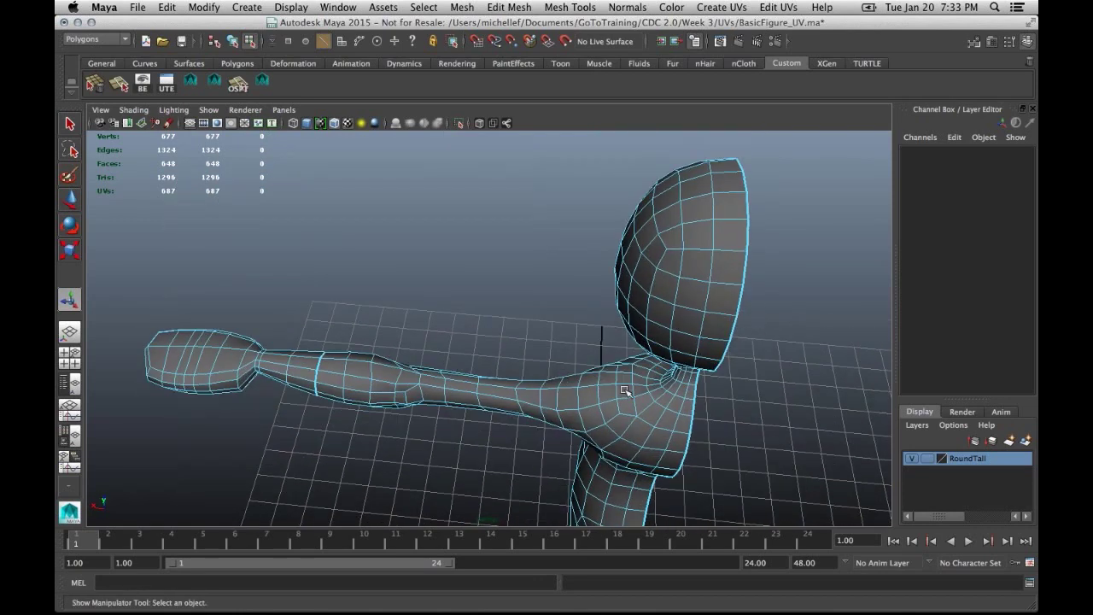
mouse_move(332, 599)
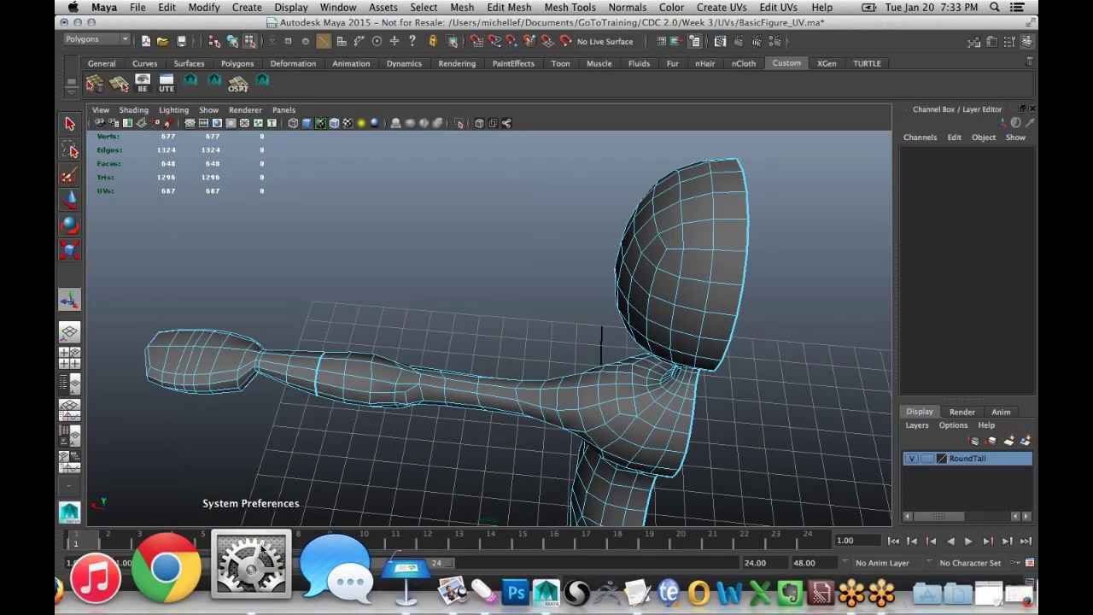
left_click(357, 581)
key("ctrl+2")
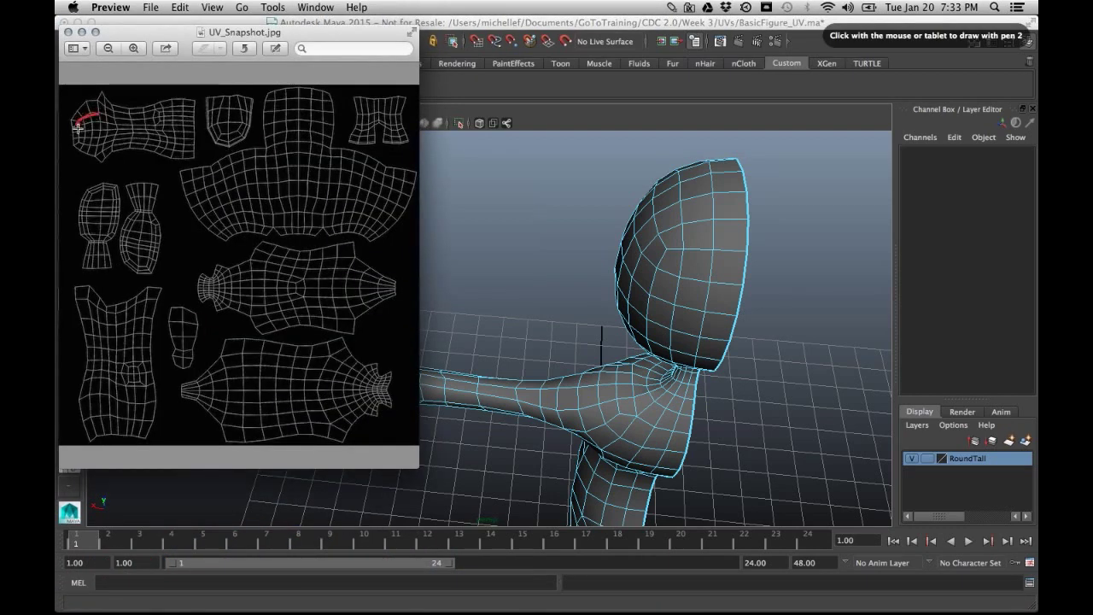
Sketch the planned shoulder and underarm seam in red on the UV snapshot and 3D arm, then clear it
left_click_drag(77, 128, 81, 141)
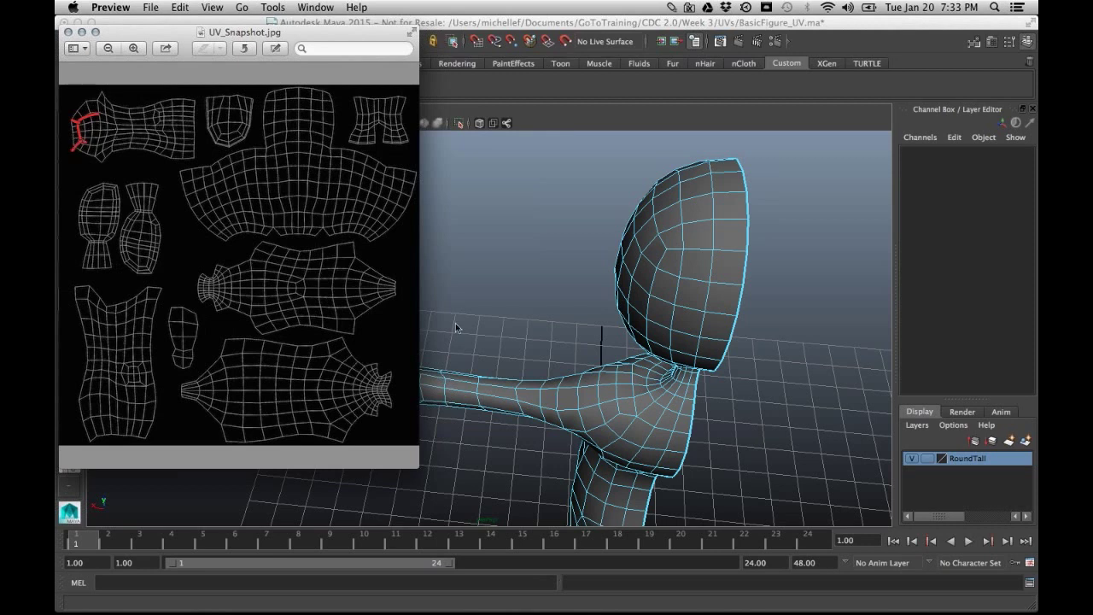
mouse_move(598, 364)
left_mouse_down()
mouse_move(615, 394)
mouse_move(609, 423)
left_mouse_up()
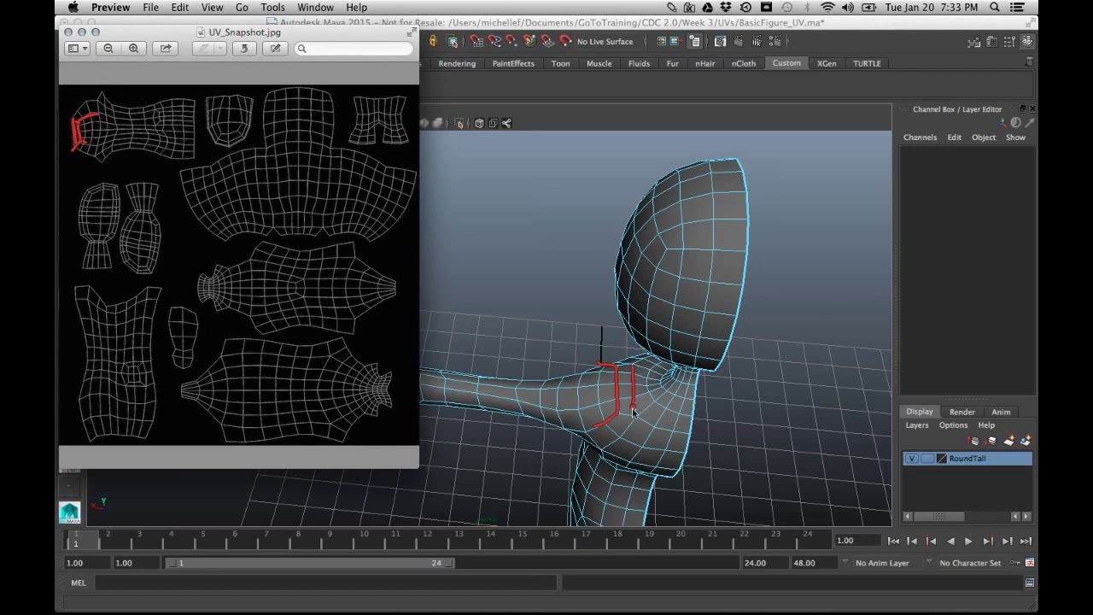
left_click_drag(632, 412, 596, 452)
key("Escape")
Return to the 3D figure, orbit around it and switch to Edge selection mode
left_click(82, 31)
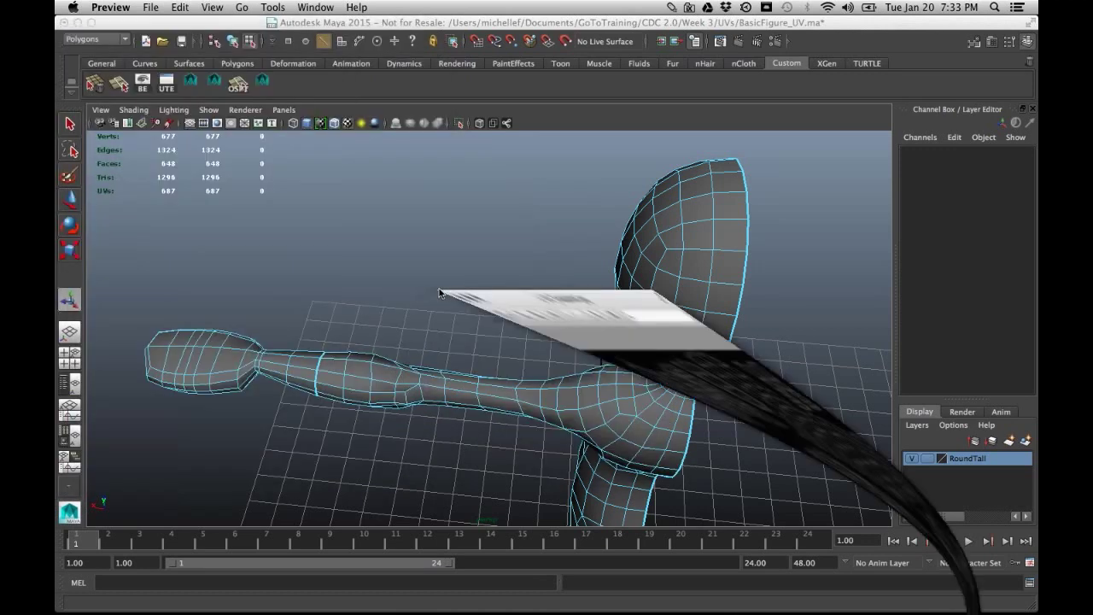
left_click(444, 335)
left_click_drag(444, 335, 608, 283, "alt")
right_click_drag(533, 275, 506, 349)
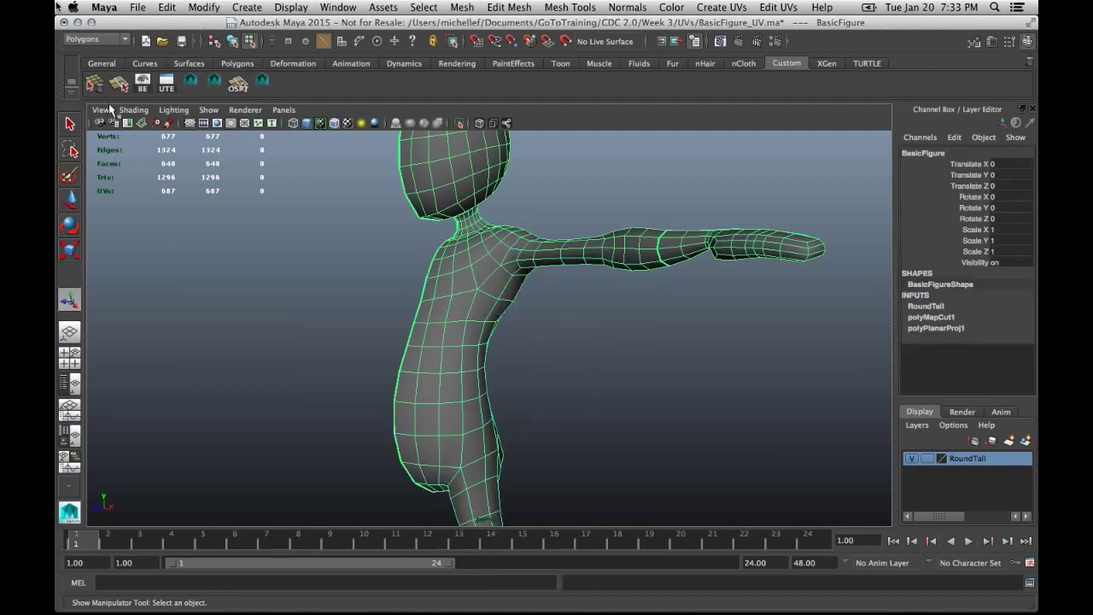
Frame the shoulder and select seam edges at its top and under the arm
middle_click_drag(500, 270, 468, 294, "alt")
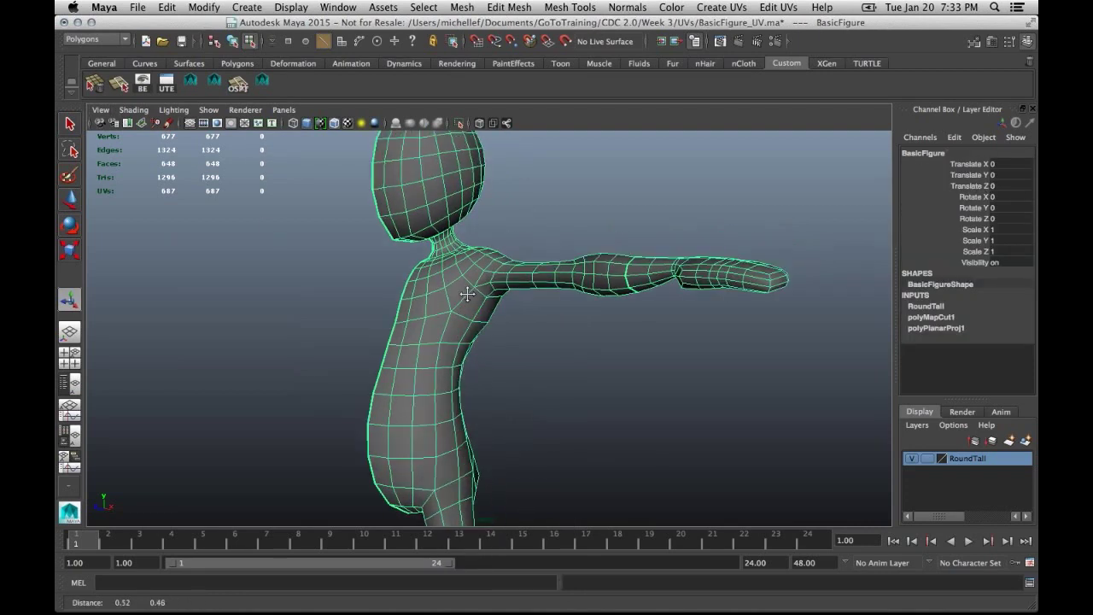
mouse_move(467, 294)
right_mouse_down("alt")
mouse_move(449, 337)
mouse_move(461, 286)
right_mouse_up("alt")
right_click_drag(461, 287, 452, 256)
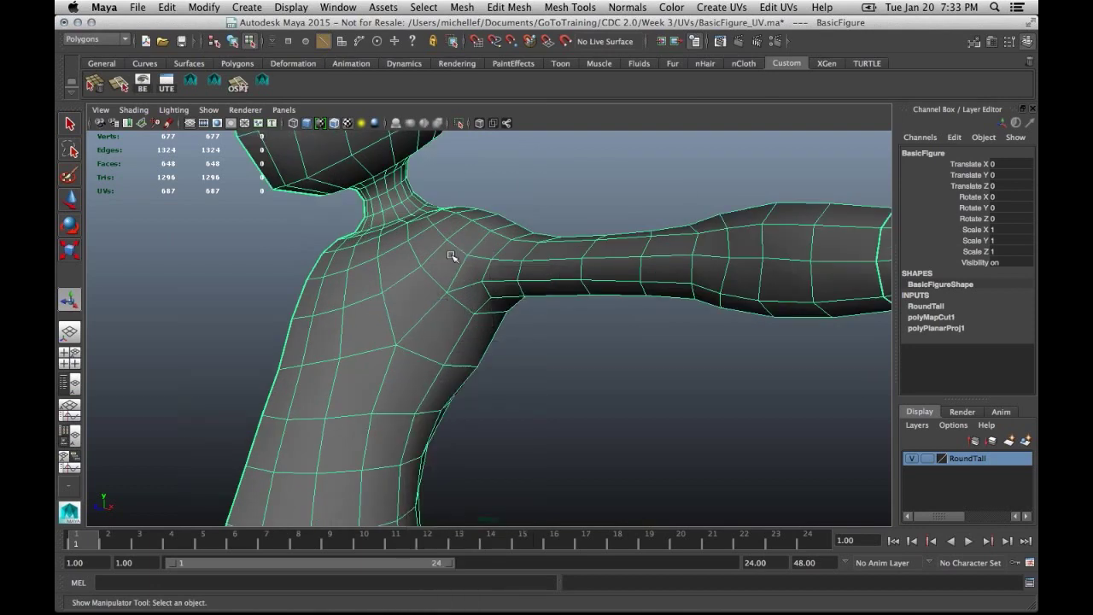
left_click_drag(452, 256, 484, 344, "alt")
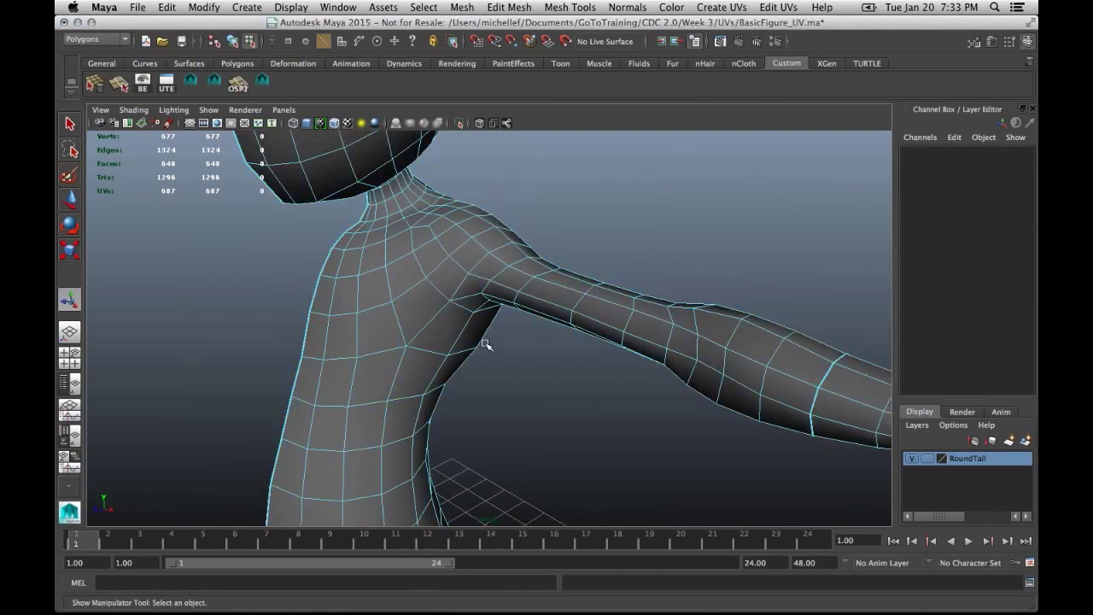
left_click(415, 237)
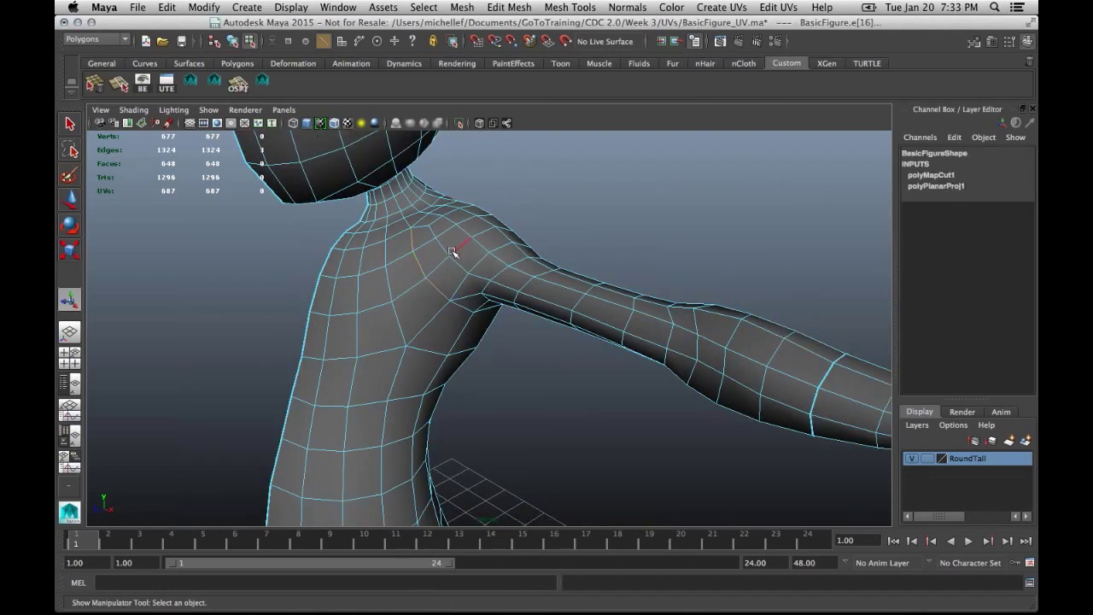
left_click_drag(573, 236, 347, 405, "alt")
left_click(306, 414, "shift")
Add the remaining upper-arm edges and cut the UVs along the shoulder seam
left_click(303, 414, "shift")
left_click(256, 391, "shift")
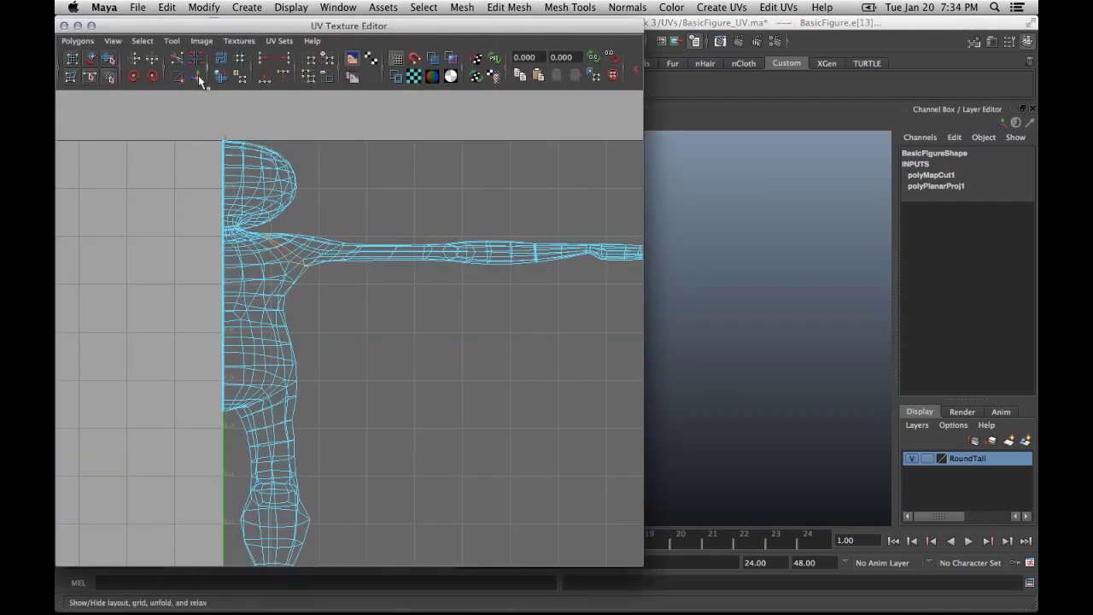
left_click(178, 76)
Select the edge loop up the neck and cut the UVs along it in the UV editor
left_click(77, 25)
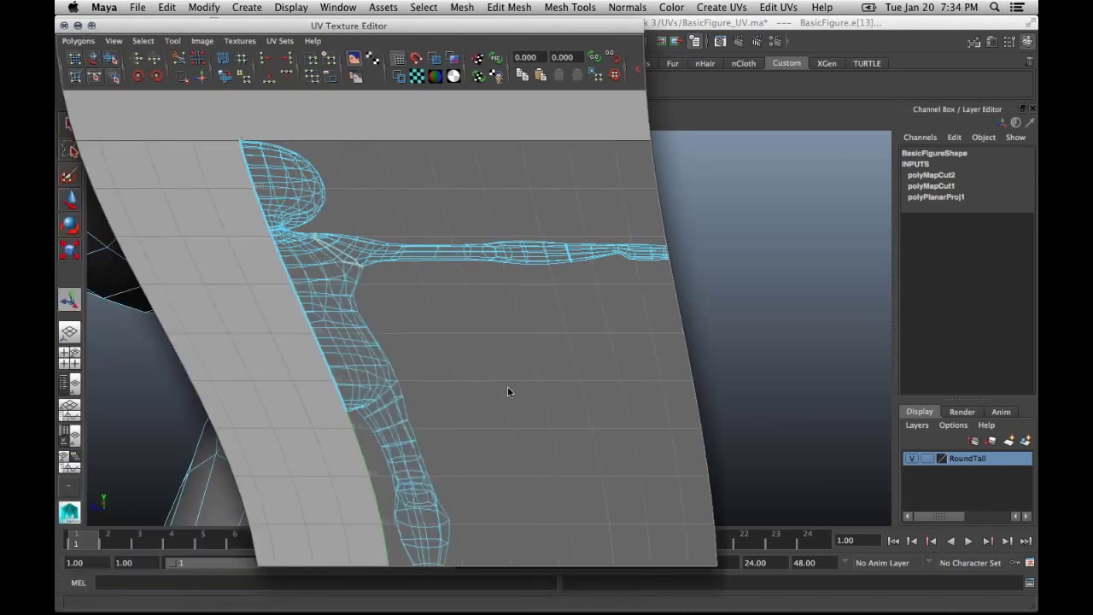
left_click_drag(366, 404, 344, 415, "alt")
left_click(362, 415)
mouse_move(419, 348)
left_mouse_down("alt")
mouse_move(434, 341)
mouse_move(427, 383)
mouse_move(418, 358)
left_mouse_up("alt")
double_click(378, 205)
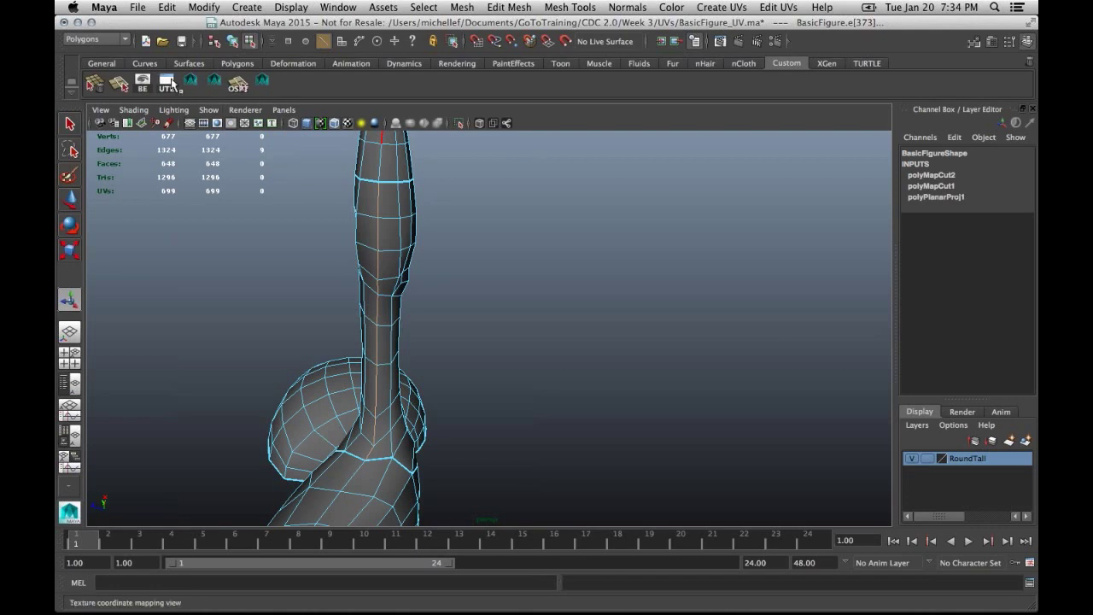
left_click(168, 92)
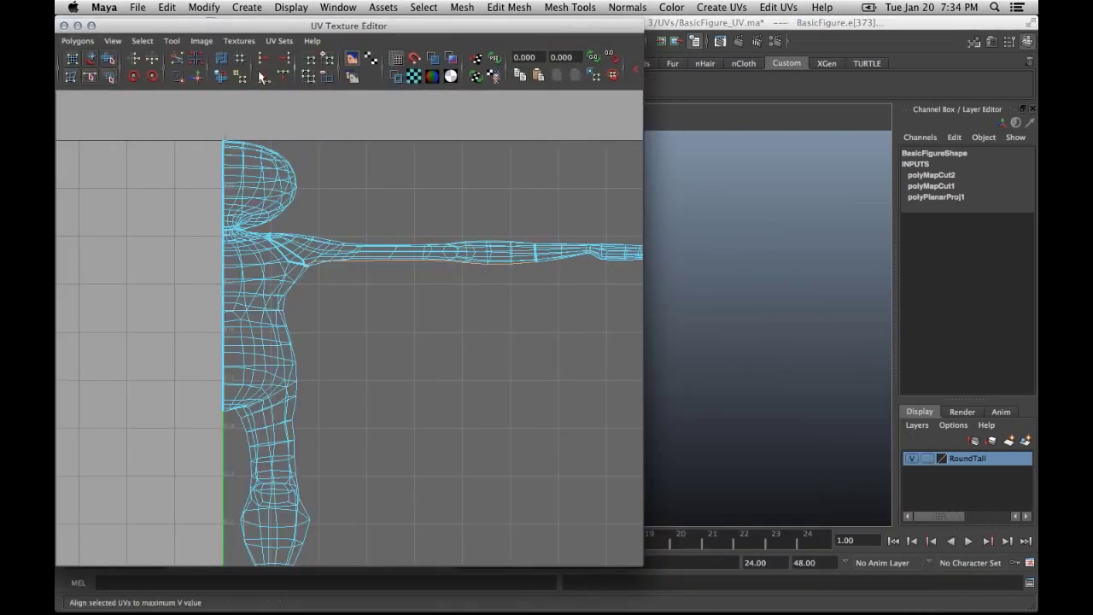
left_click(262, 77)
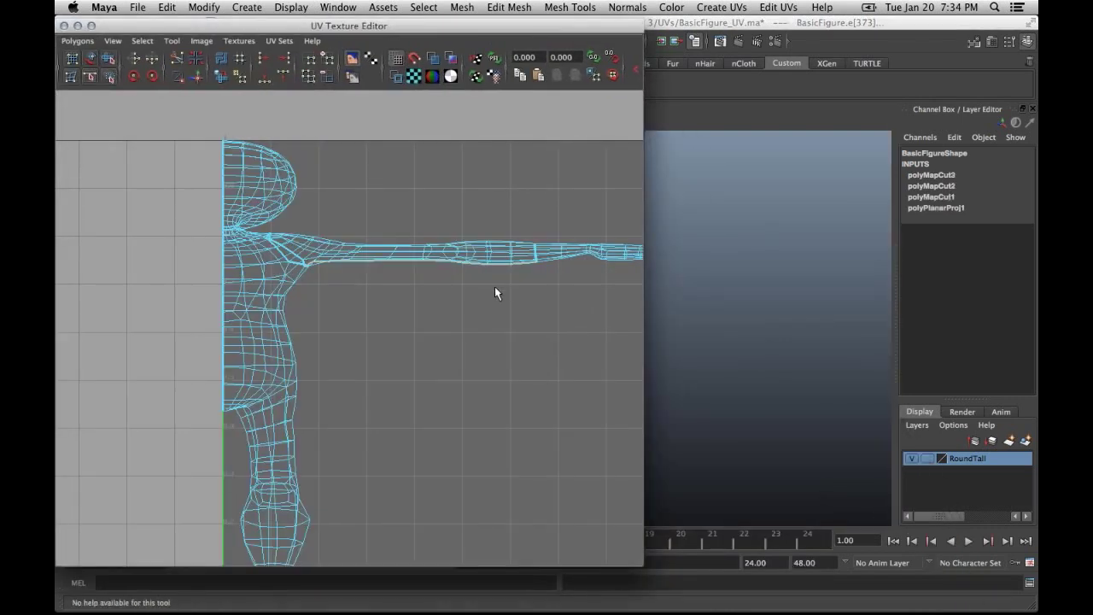
mouse_move(434, 251)
right_mouse_down()
mouse_move(444, 249)
mouse_move(437, 236)
right_mouse_up()
Select the arm's connected faces and move the arm shell down, away from the body
left_click(154, 42)
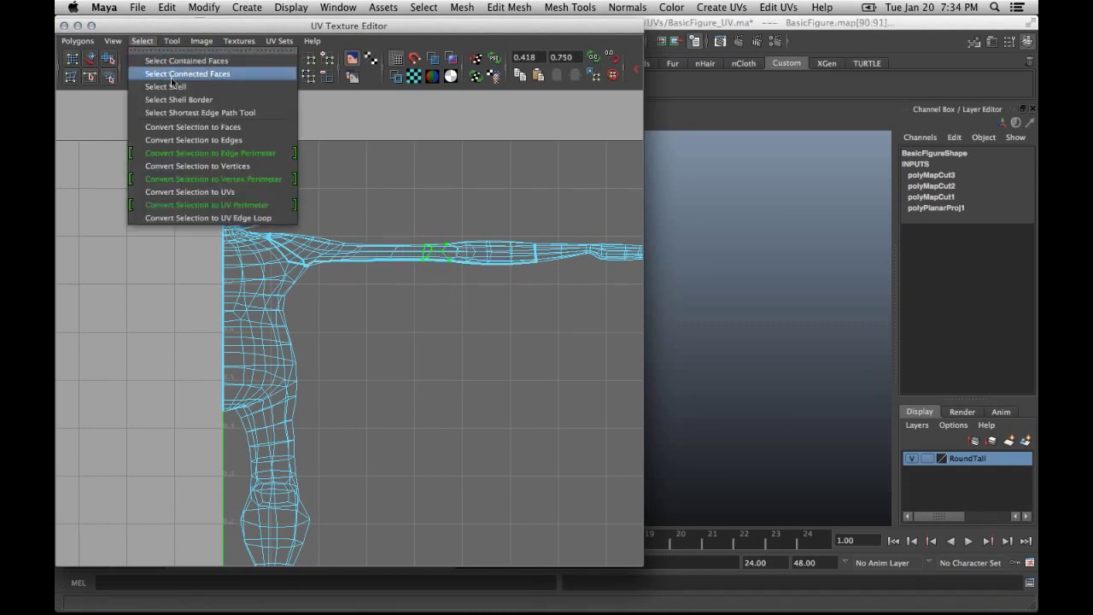
left_click(172, 75)
key("w")
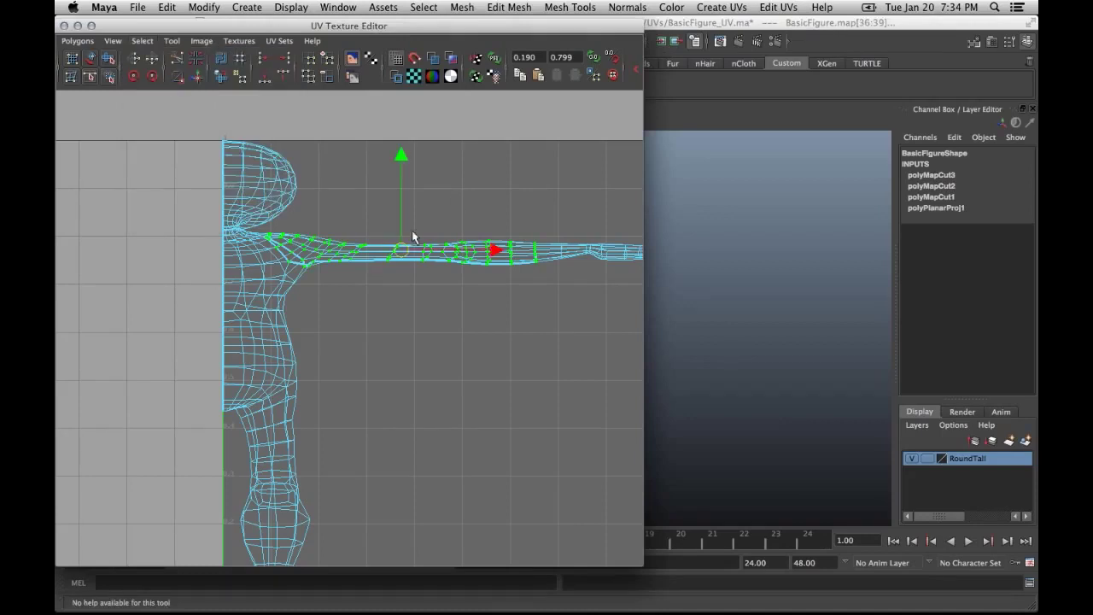
left_click_drag(407, 261, 490, 359)
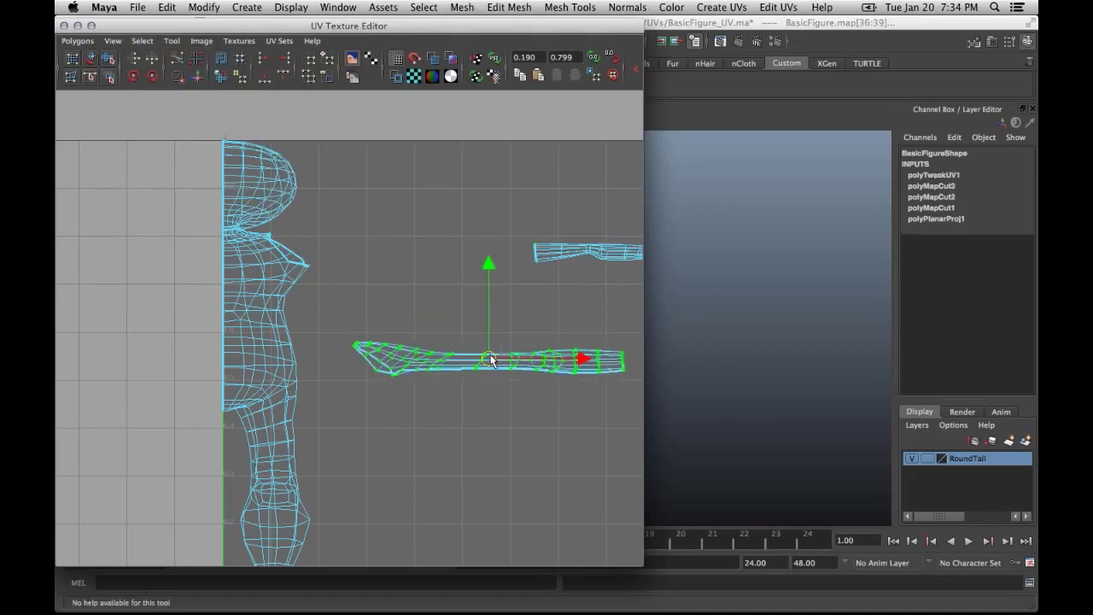
scroll(498, 320, "down", 1)
scroll(498, 320, "down", 2)
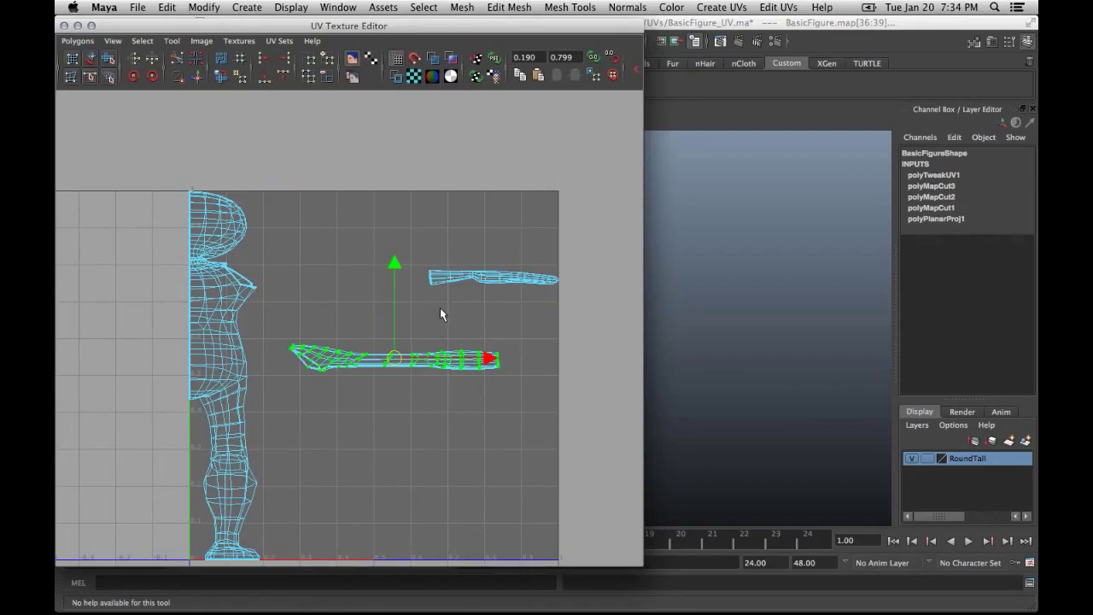
left_click(441, 310)
Toggle Shaded UV Display on and off, then select the separated arm shell's UVs
left_click(451, 58)
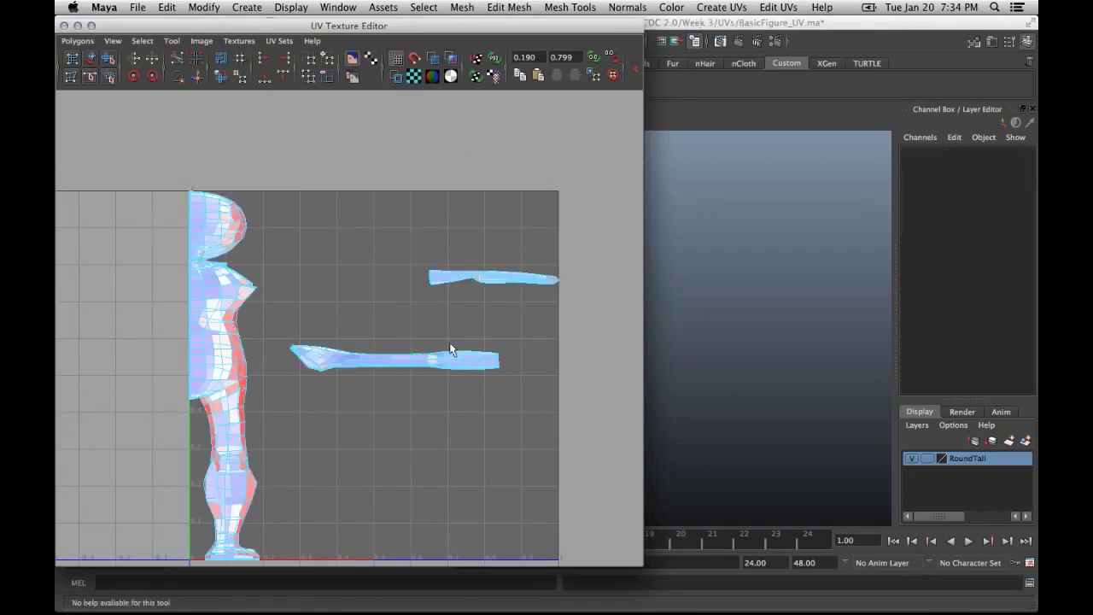
left_click(451, 57)
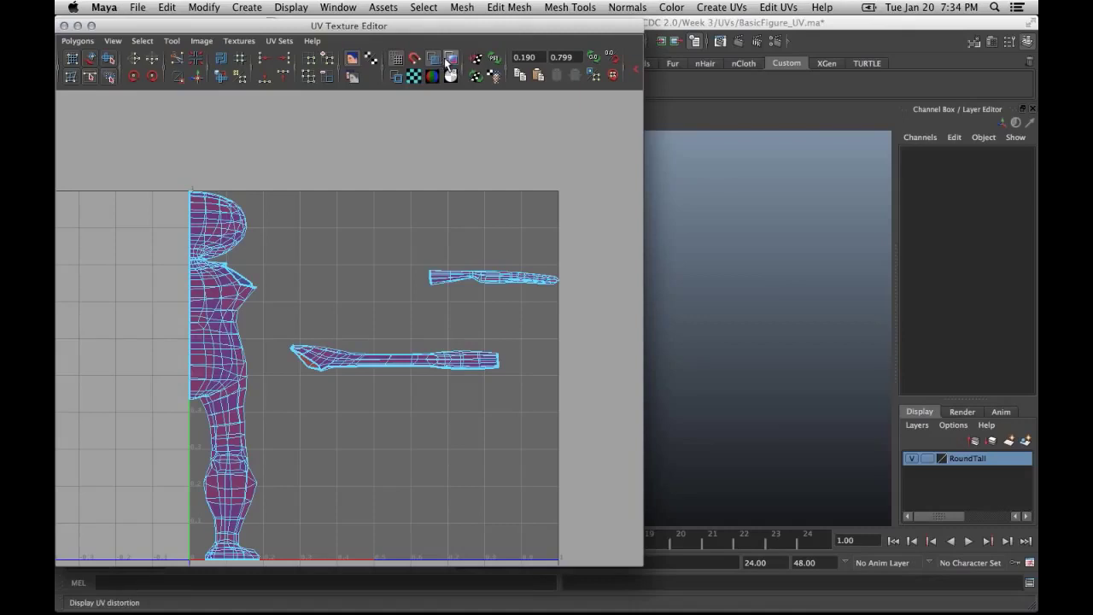
right_click_drag(418, 354, 293, 339)
left_click_drag(509, 398, 509, 400)
key("w")
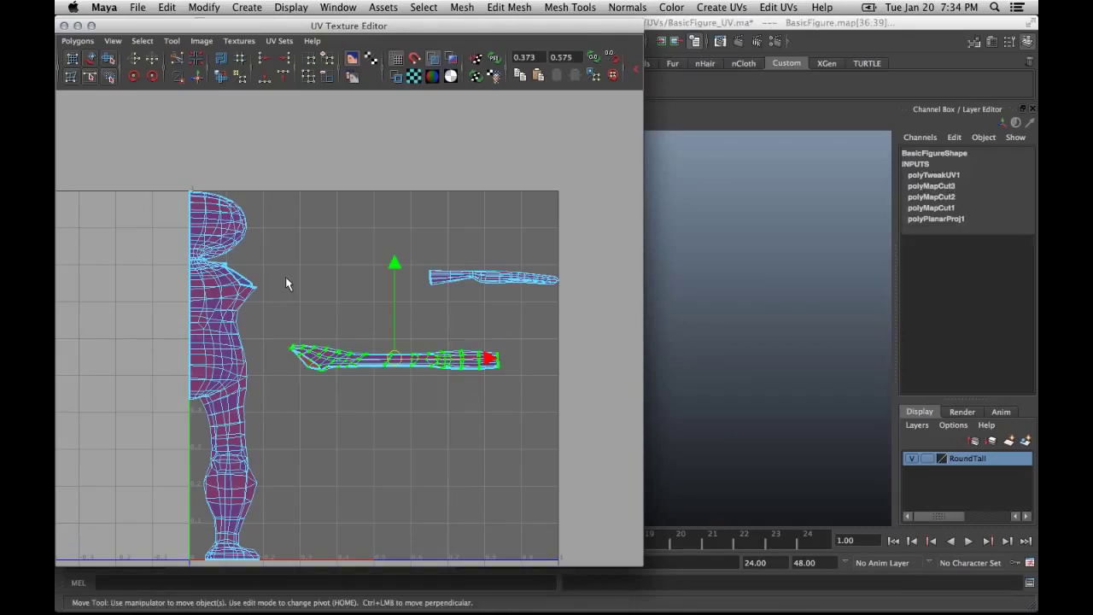
left_click_drag(158, 26, 234, 28)
left_click(185, 63)
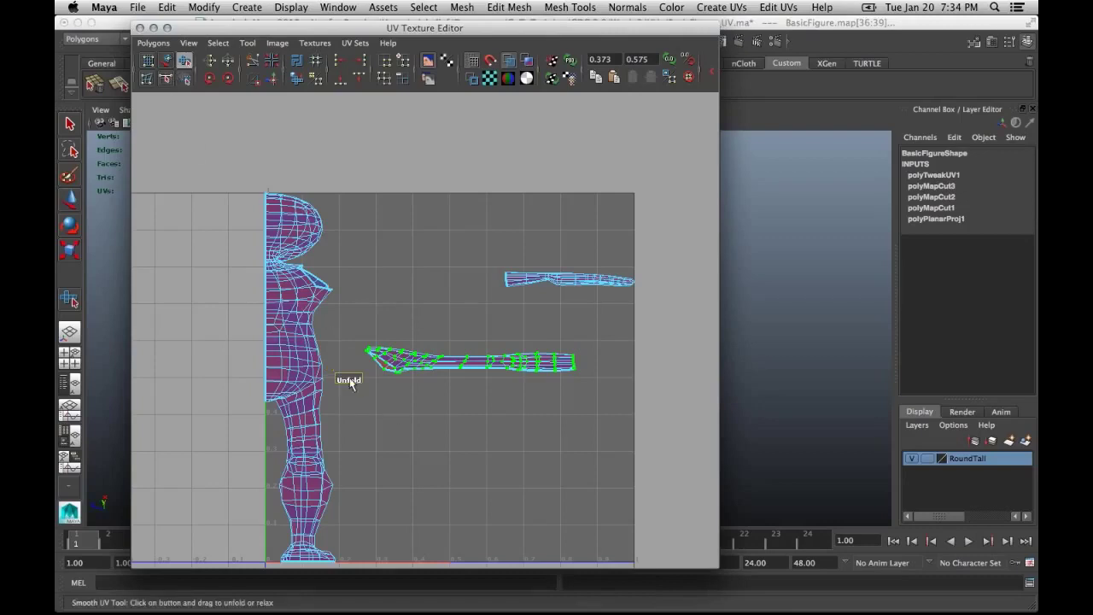
Unfold the arm shell flat with the Smooth UV Tool, check its shell border, then hide the editor
left_click_drag(348, 379, 773, 468)
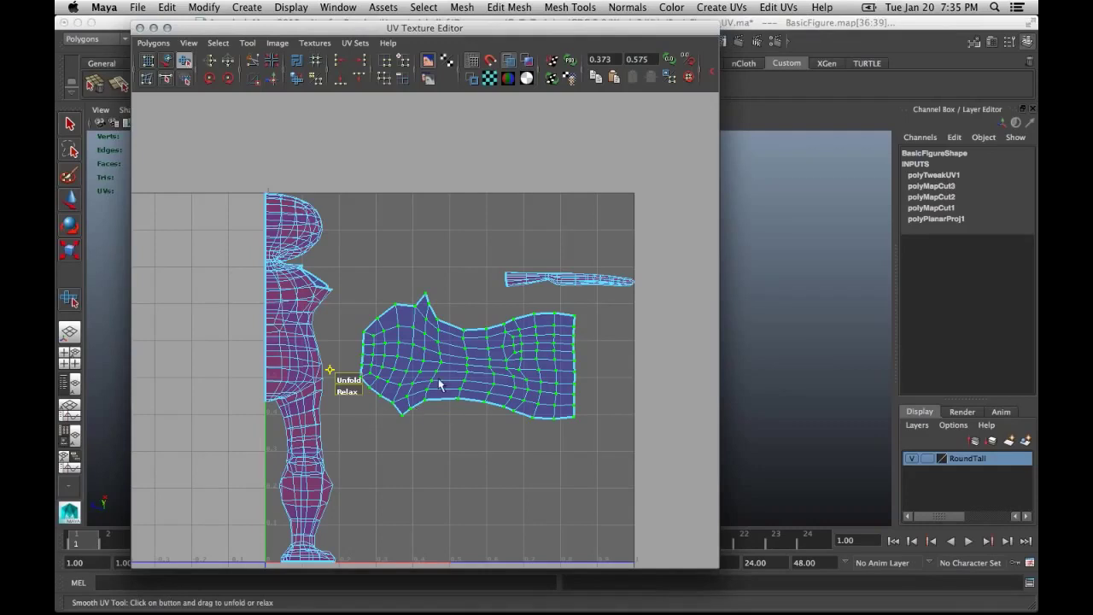
left_click(381, 298)
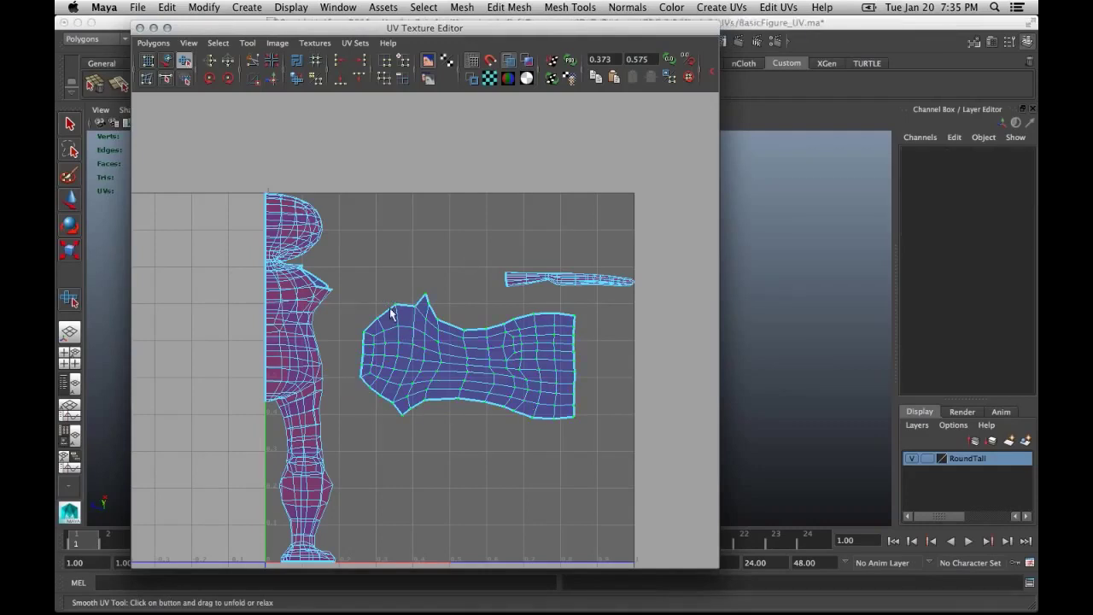
key("ctrl+z")
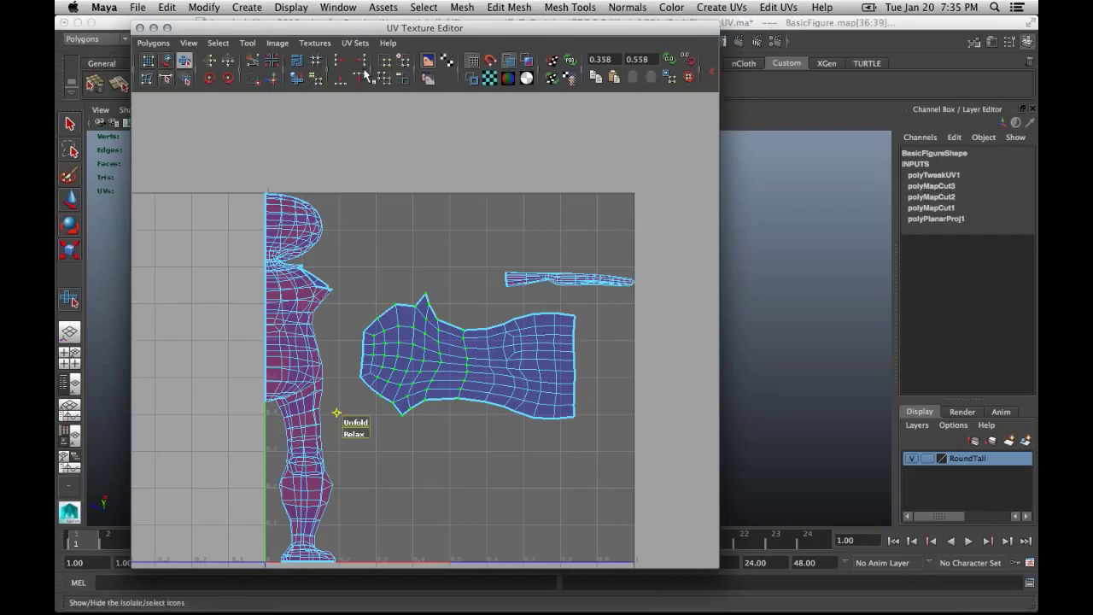
left_click(218, 43)
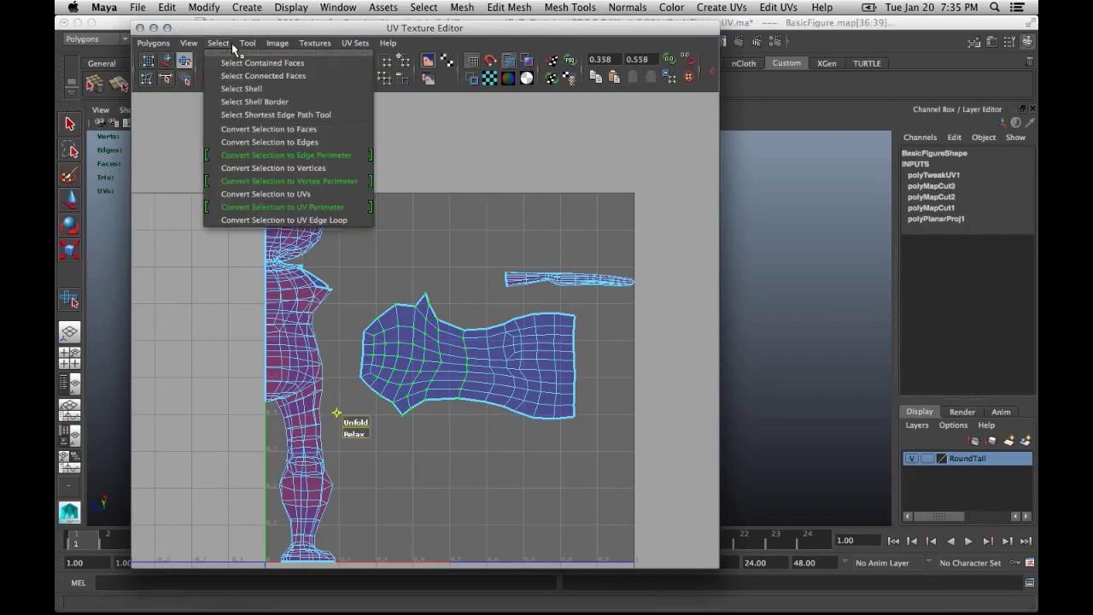
left_click(278, 101)
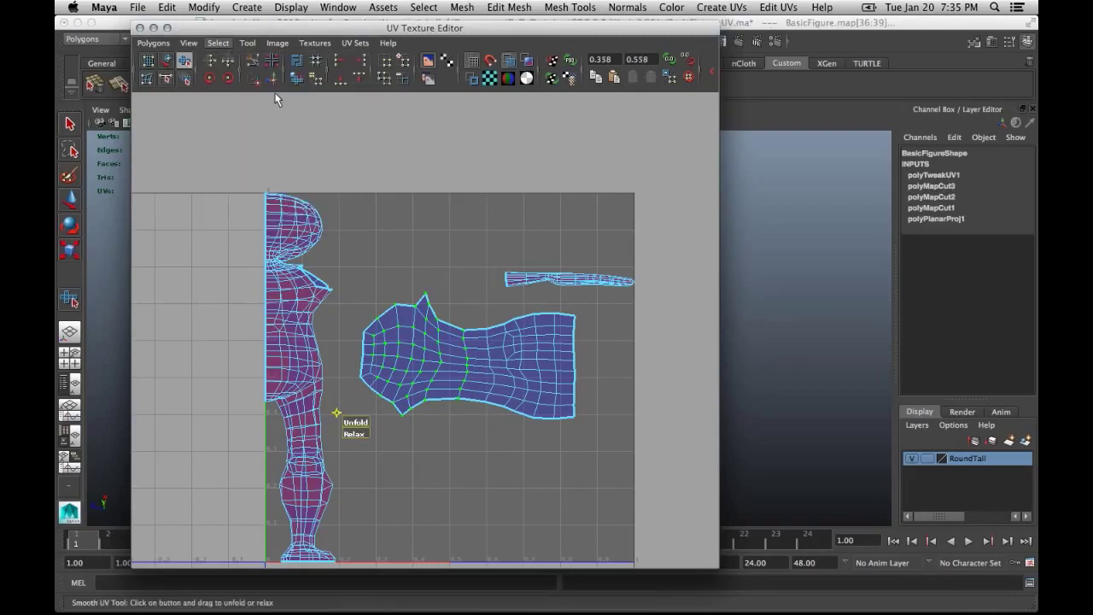
left_click(513, 413)
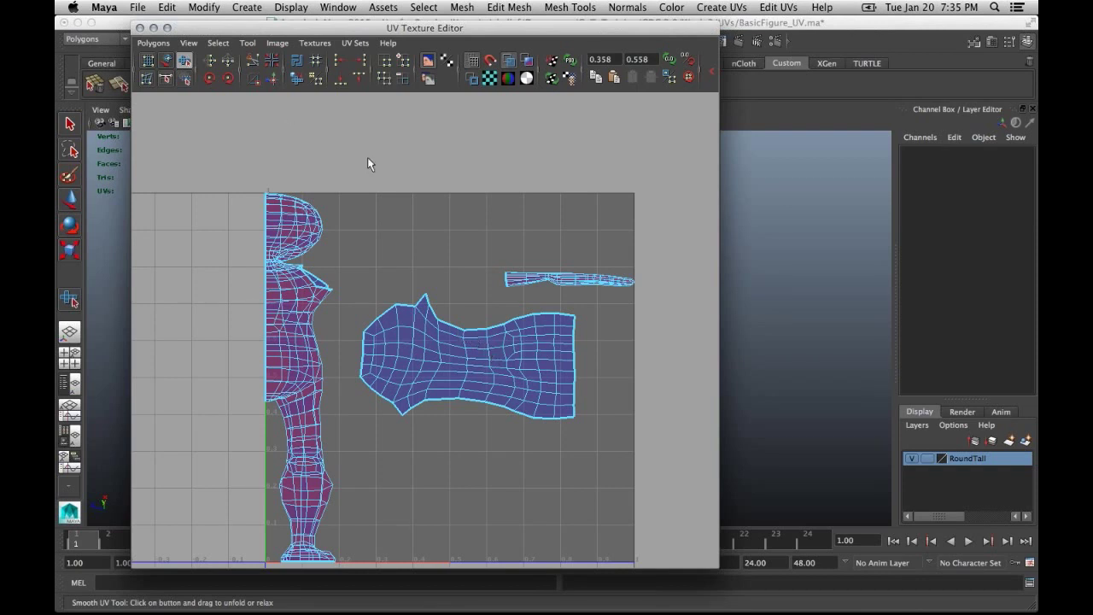
left_click(154, 28)
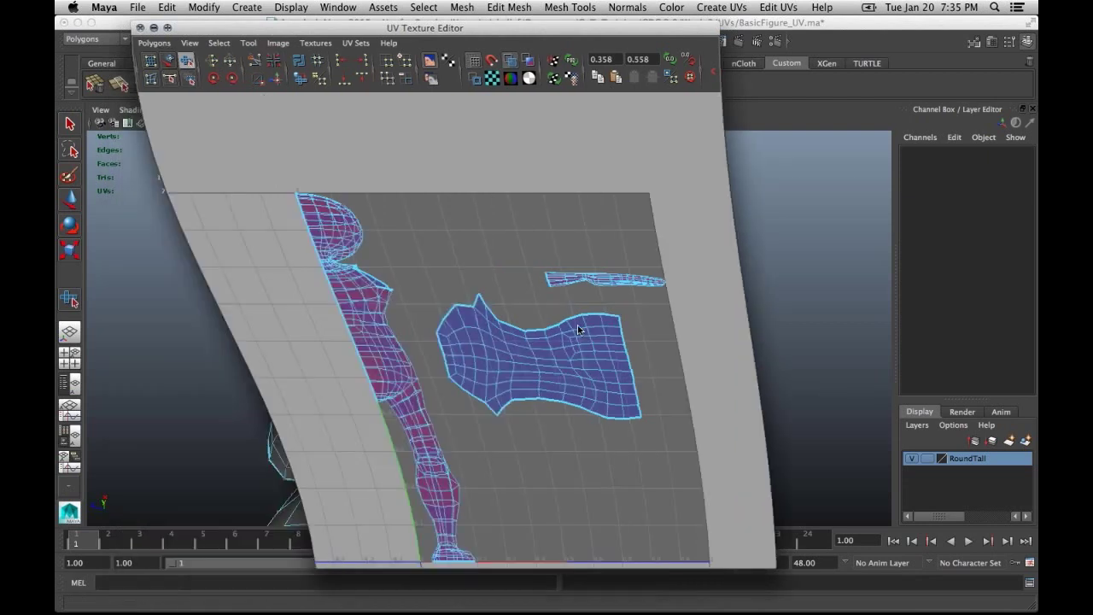
Select the half figure in Object mode and apply Mesh > Mirror Geometry to restore both arms
scroll(450, 374, "down", 3)
right_click_drag(416, 289, 391, 365)
left_click_drag(391, 365, 405, 398, "alt")
left_click(482, 7)
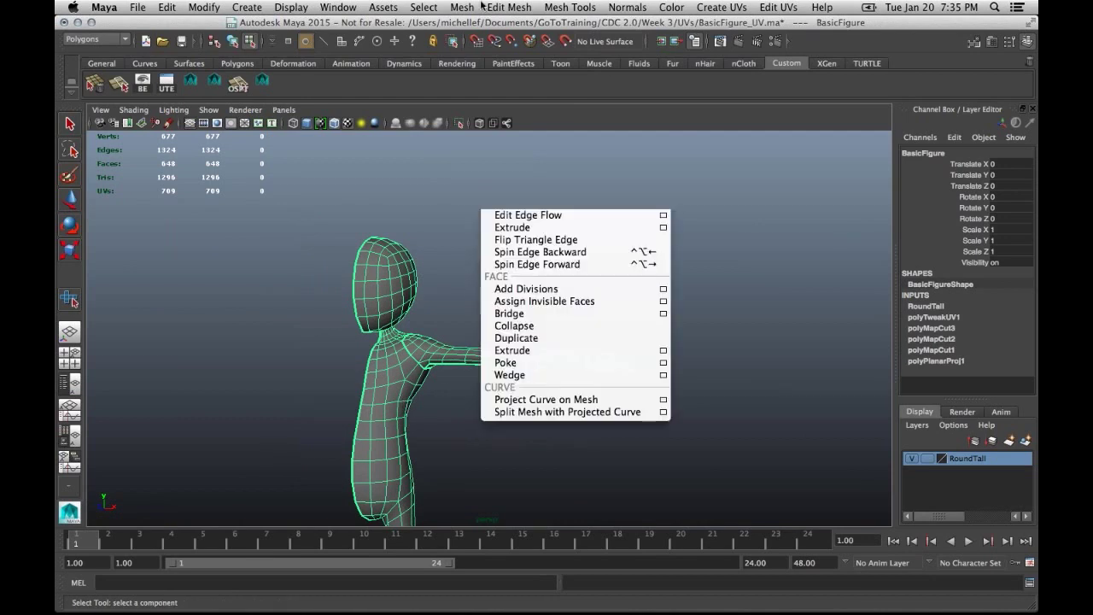
mouse_move(447, 7)
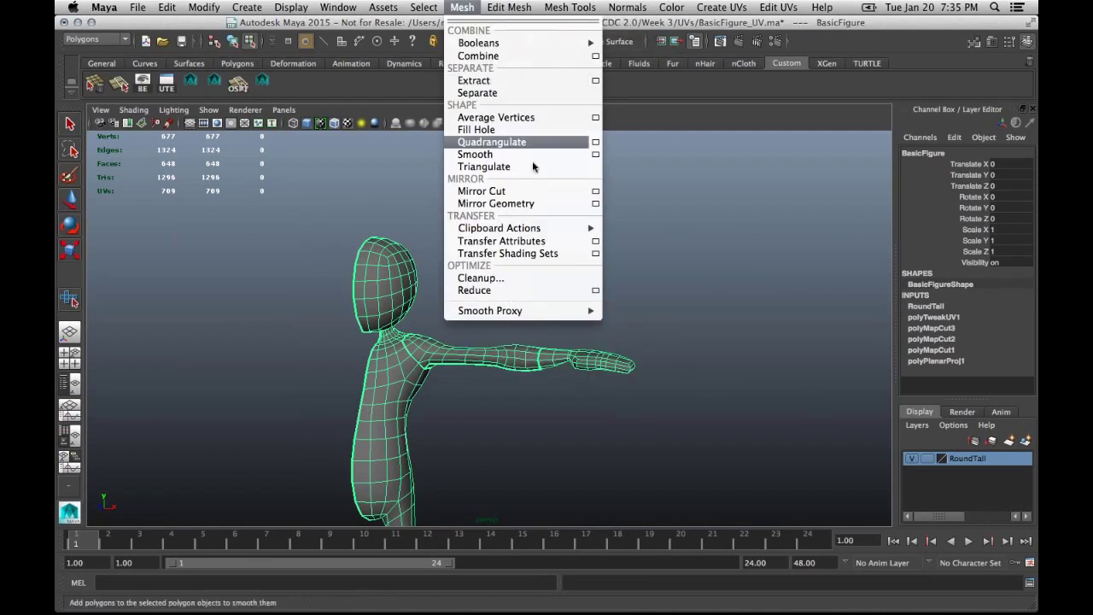
left_click(530, 204)
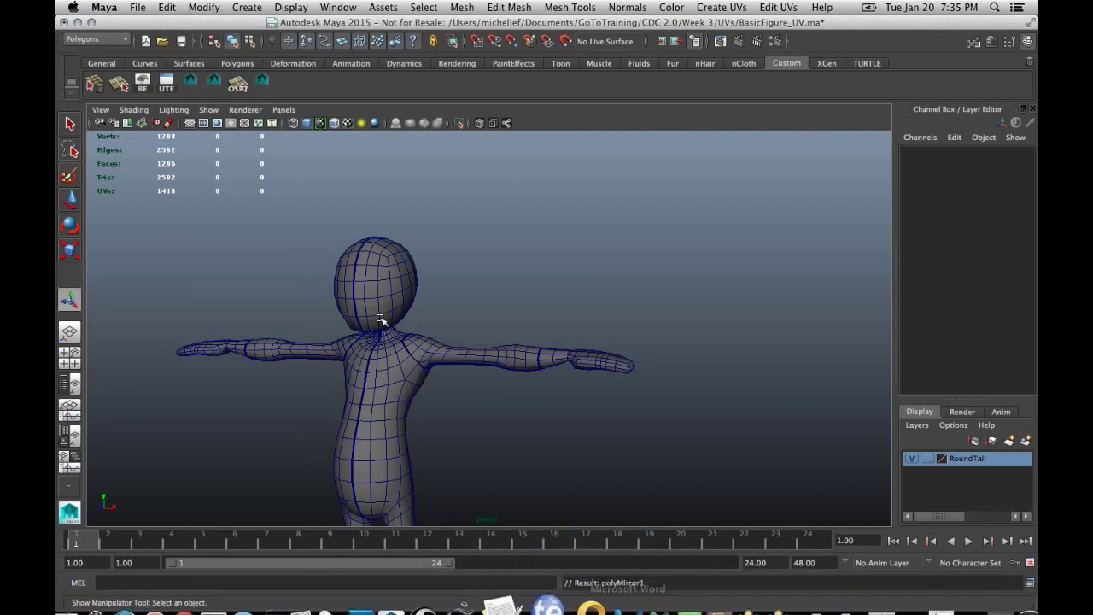
left_click(167, 83)
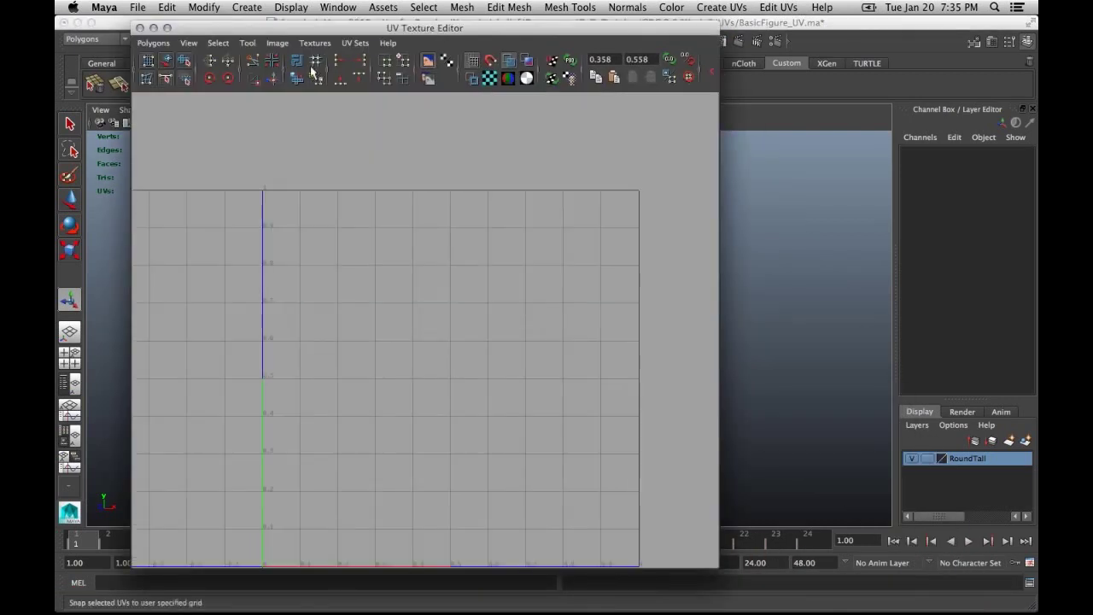
Show the figure's UVs and sketch red annotation marks over the torso shell, then clear them
left_click(189, 344)
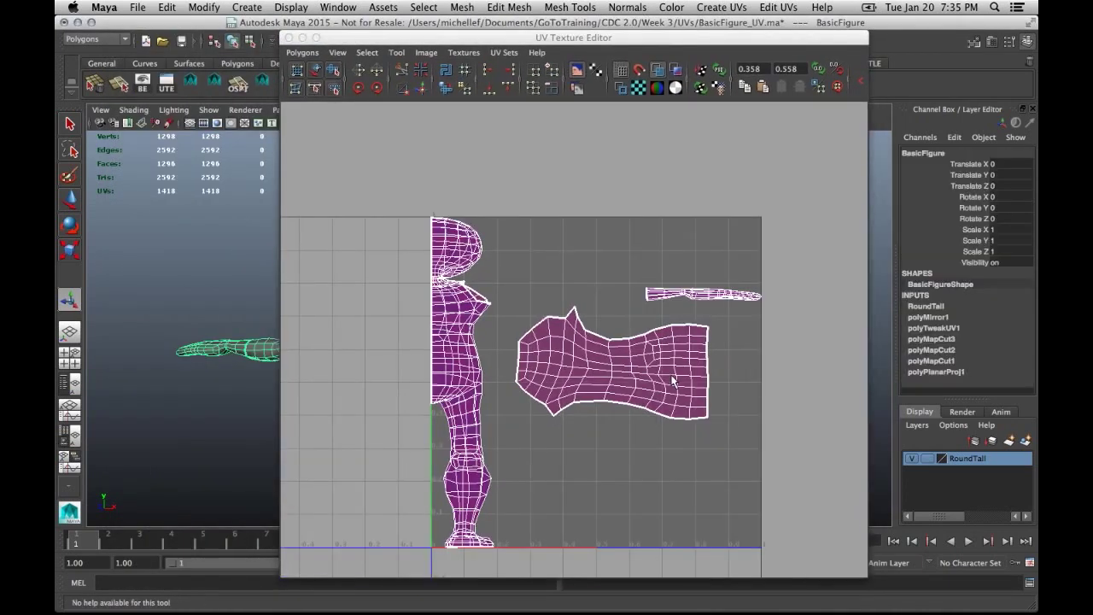
scroll(622, 493, "up", 2)
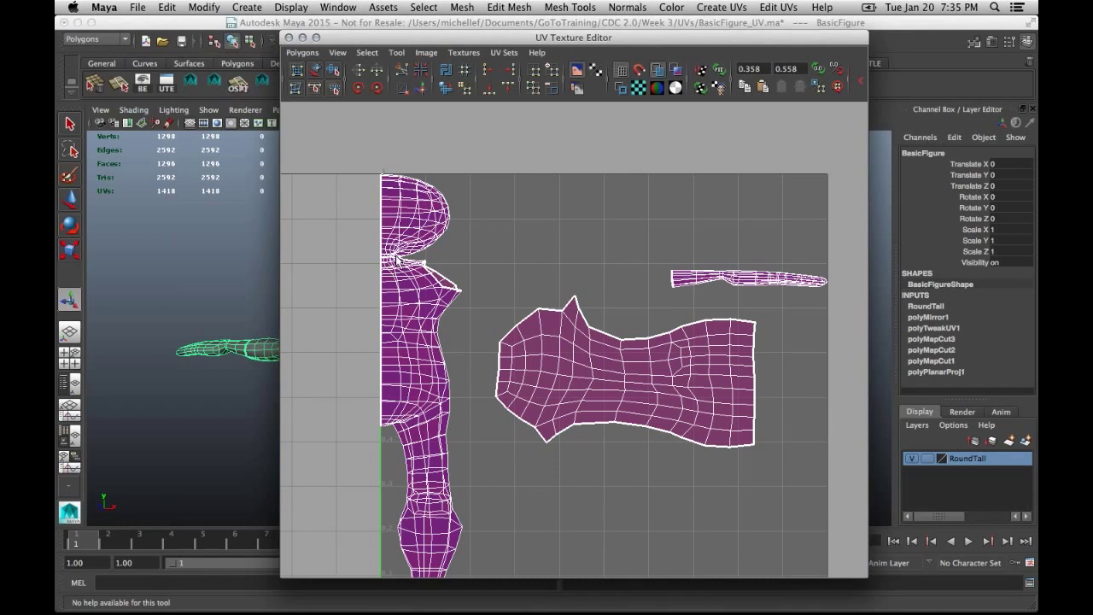
mouse_move(600, 301)
left_mouse_down()
mouse_move(602, 342)
mouse_move(609, 308)
left_mouse_up()
mouse_move(578, 261)
left_mouse_down()
mouse_move(581, 271)
mouse_move(592, 264)
left_mouse_up()
left_click_drag(583, 281, 613, 272)
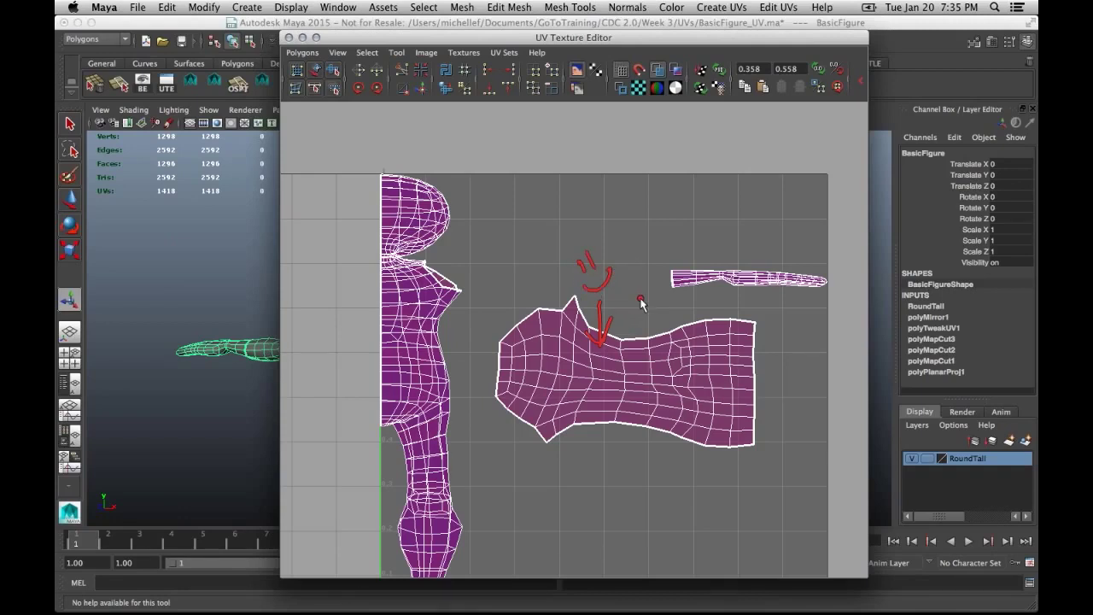
left_click_drag(673, 323, 672, 328)
left_click(638, 307)
key("Escape")
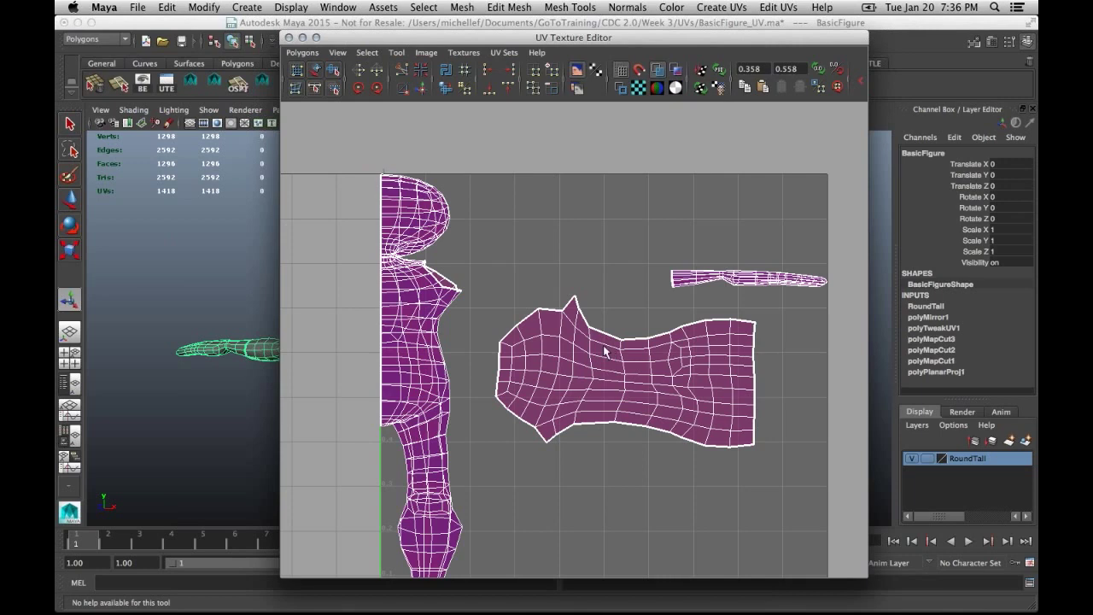
Select the whole torso shell and move it down and to the right
right_click_drag(604, 346, 656, 352)
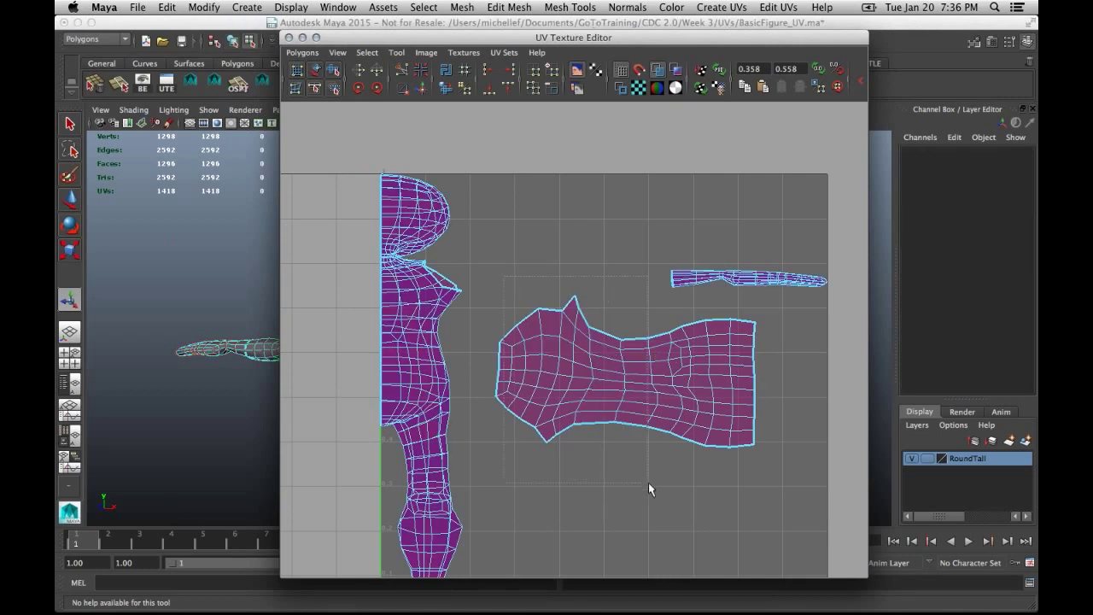
left_click_drag(648, 483, 648, 483)
left_click(367, 53)
left_click(415, 98)
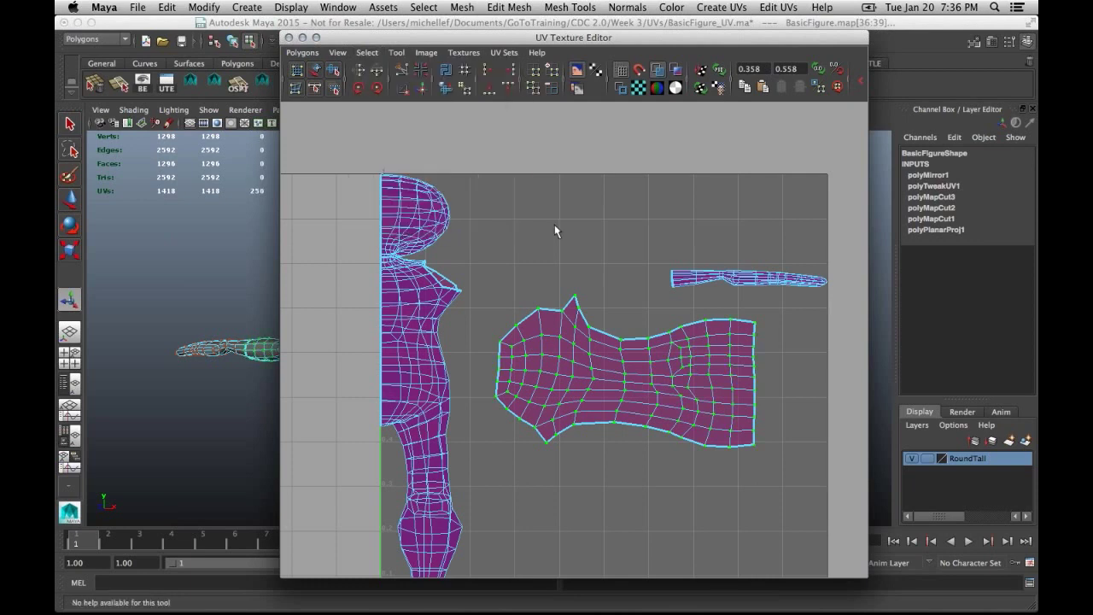
key("w")
left_click_drag(626, 373, 637, 415)
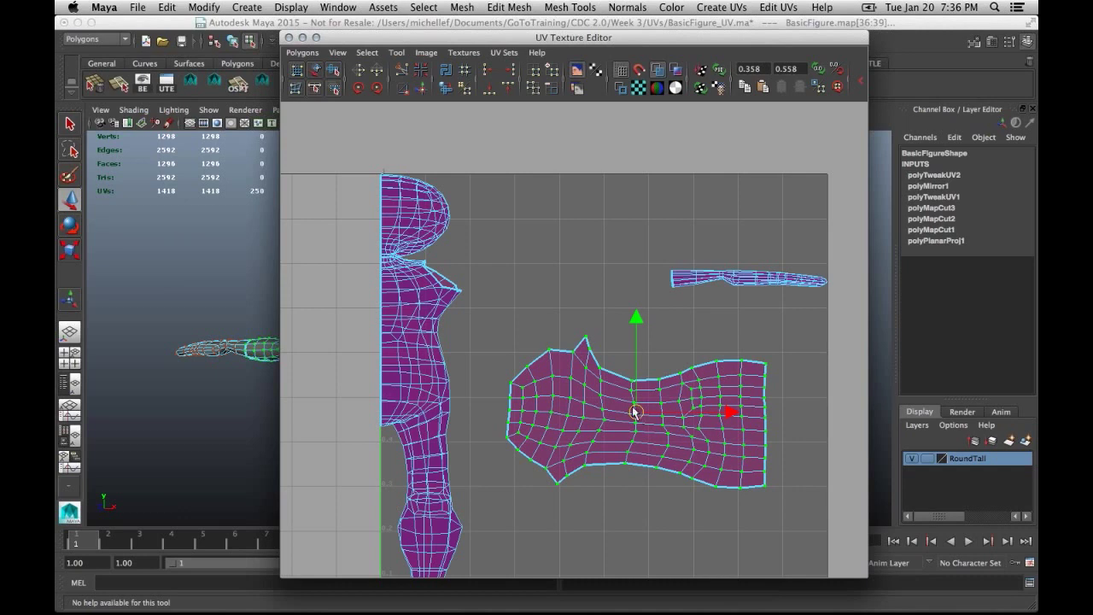
Reselect the torso shell and nudge it down, then up-left, before zooming out
left_click(605, 382)
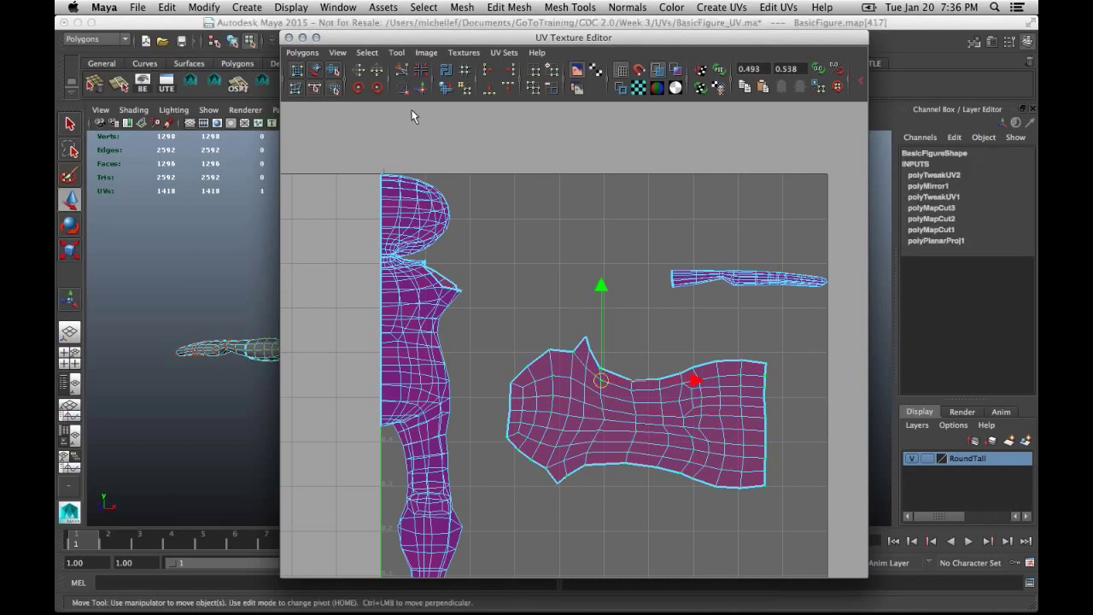
left_click(367, 52)
left_click(401, 101)
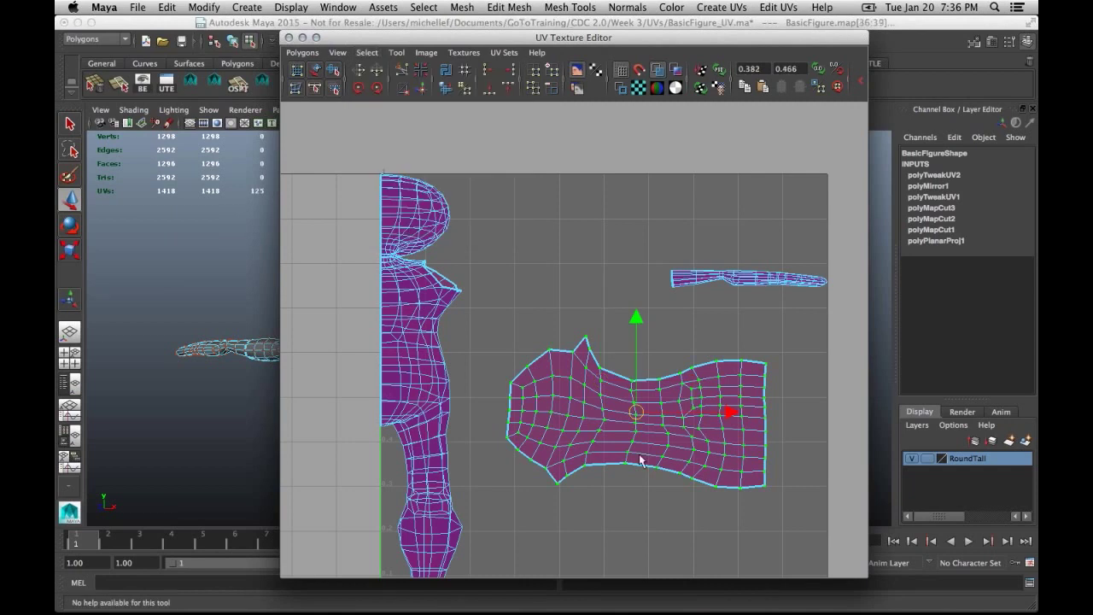
mouse_move(633, 418)
left_mouse_down()
mouse_move(647, 434)
mouse_move(632, 434)
mouse_move(593, 252)
mouse_move(638, 418)
left_mouse_up()
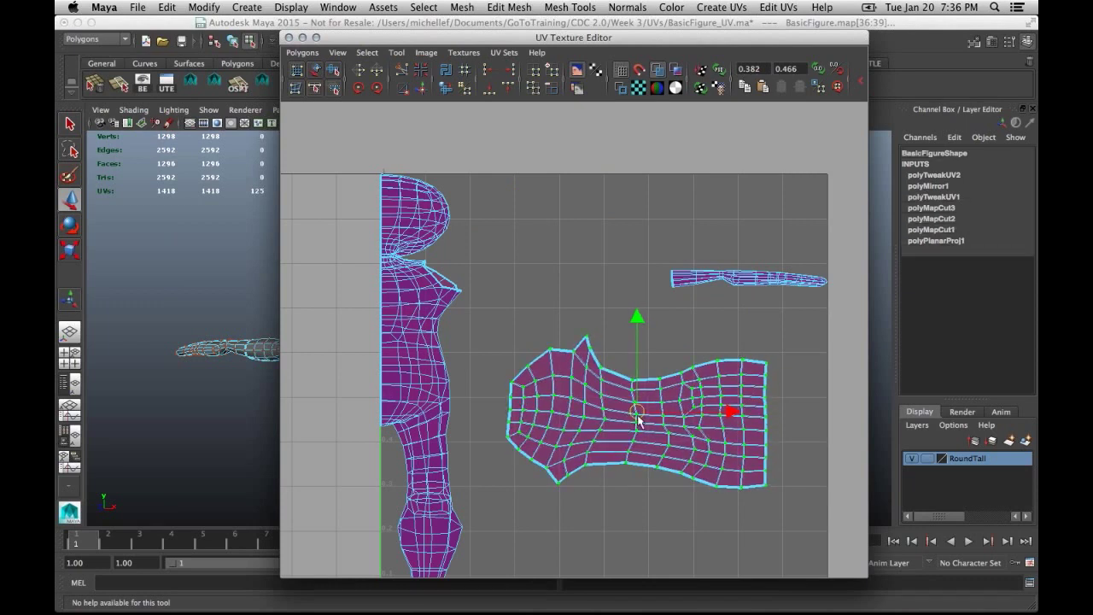
left_click(600, 274)
left_click_drag(529, 288, 658, 526)
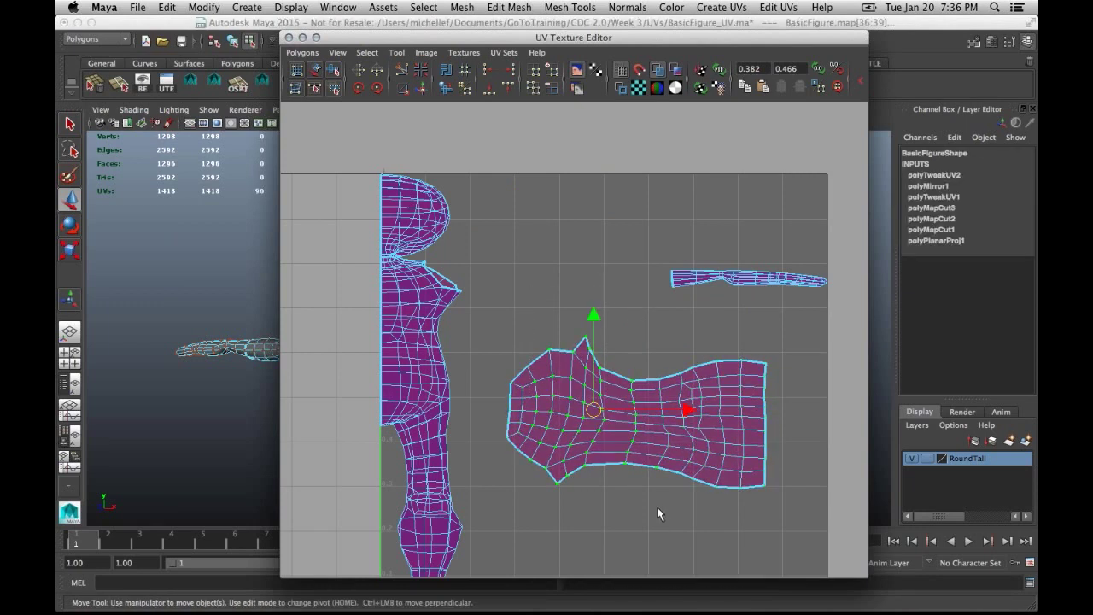
left_click(367, 52)
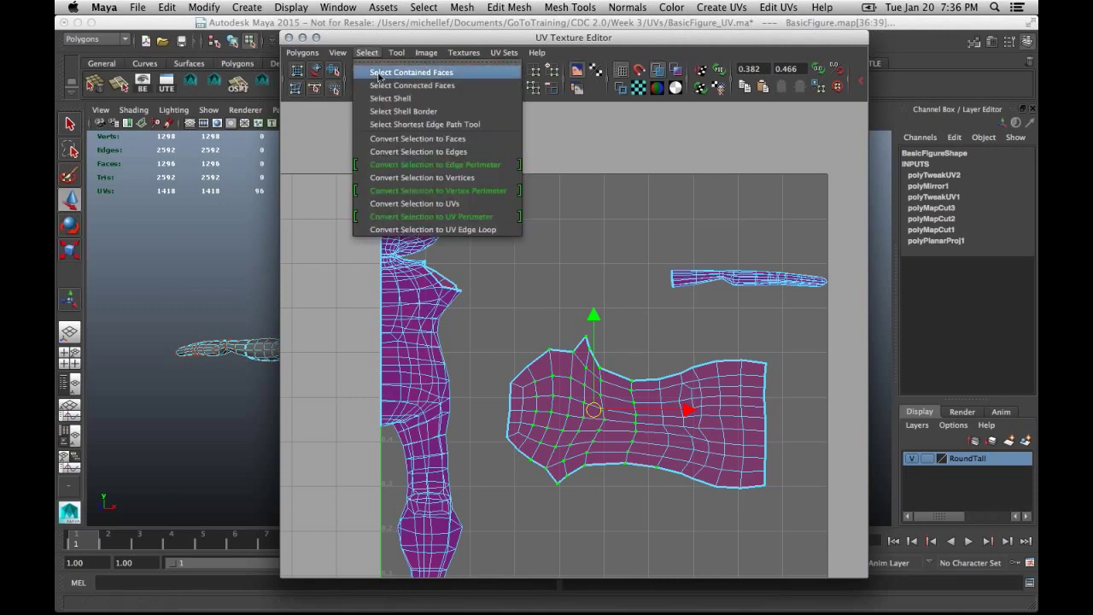
left_click(419, 104)
mouse_move(640, 415)
left_mouse_down()
mouse_move(648, 223)
mouse_move(404, 98)
mouse_move(639, 433)
left_mouse_up()
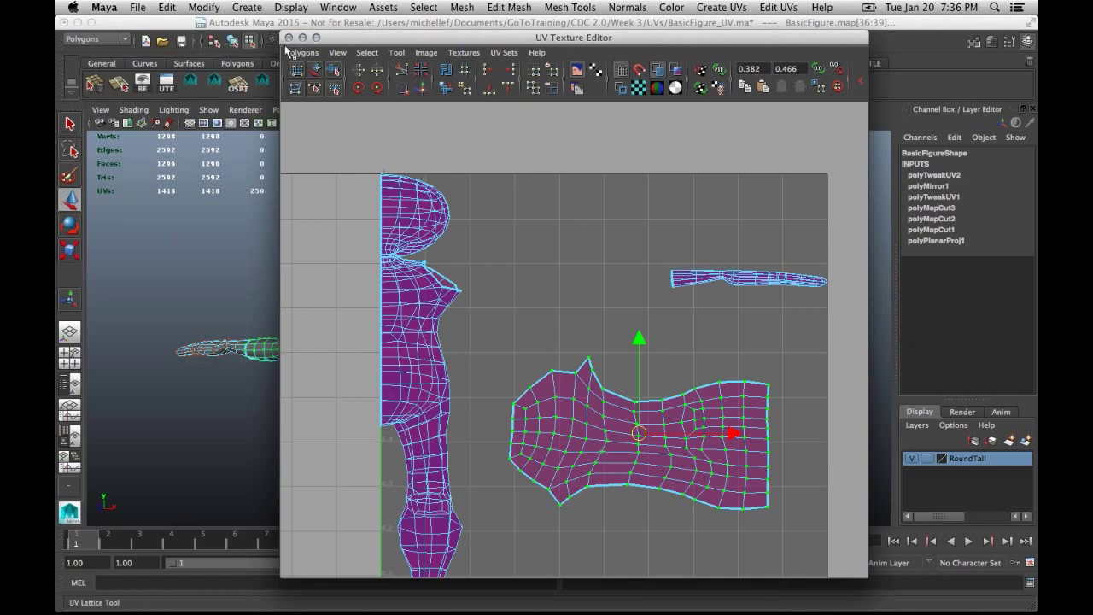
scroll(576, 312, "down", 2)
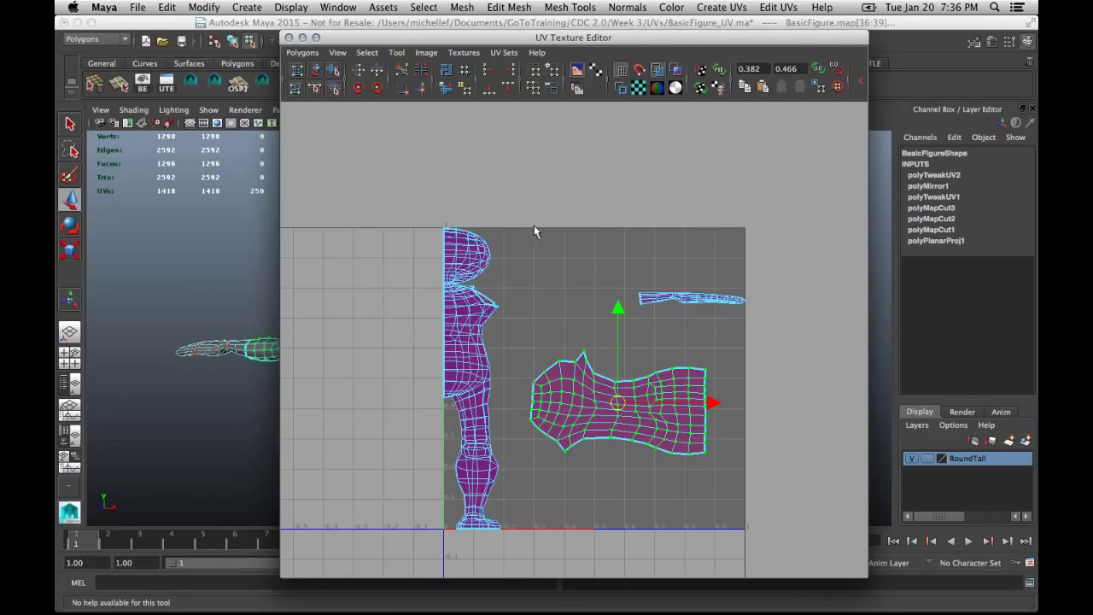
Turn on Display > Polygons > Texture Border Edges in the 3D view
left_click(304, 38)
left_click(292, 8)
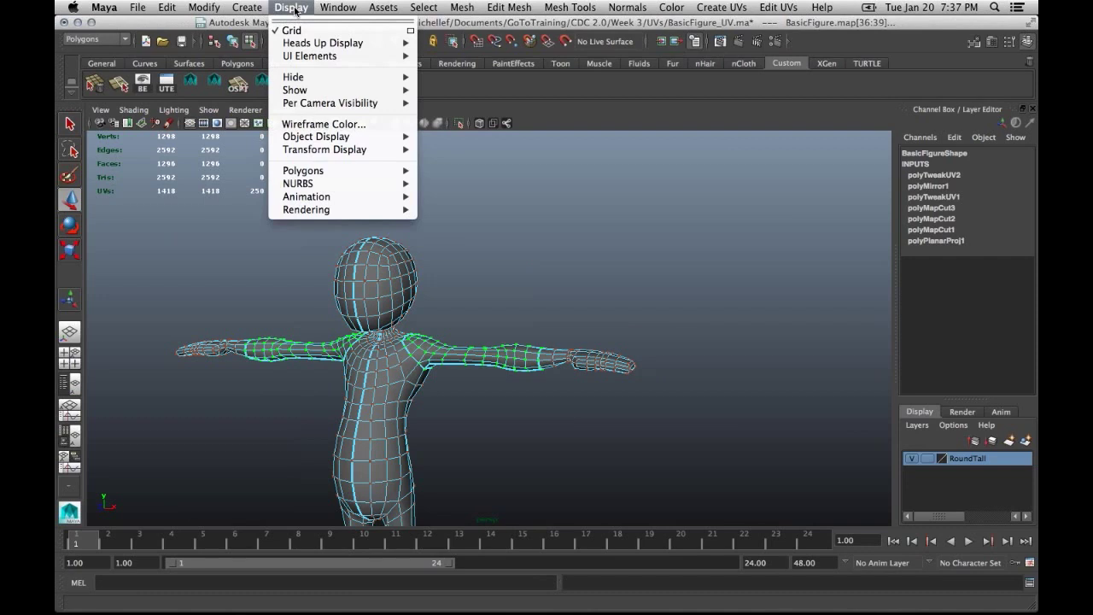
mouse_move(385, 171)
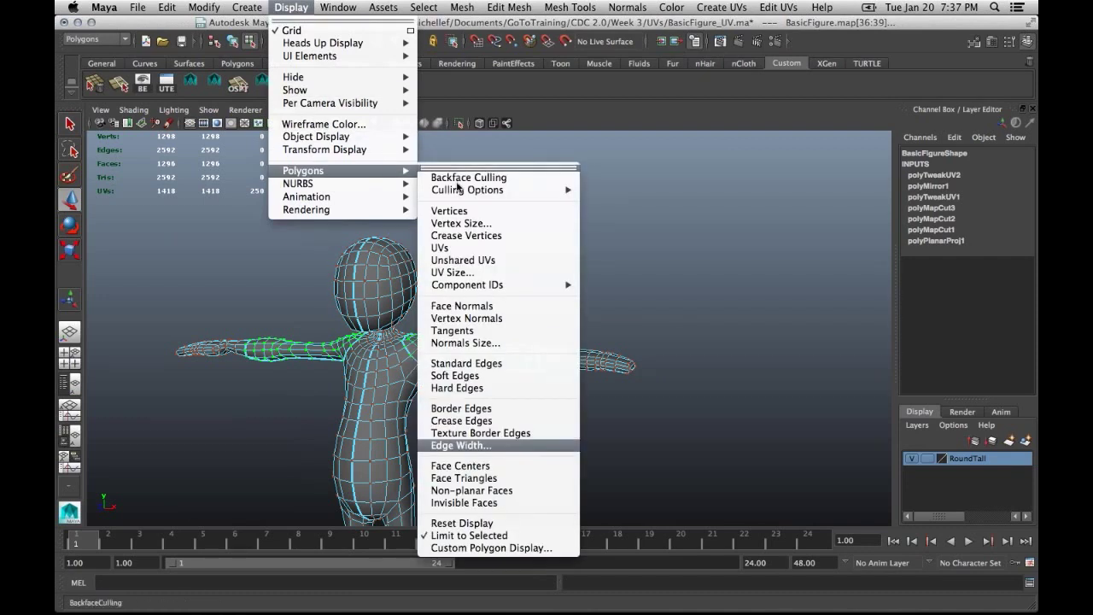
left_click(532, 436)
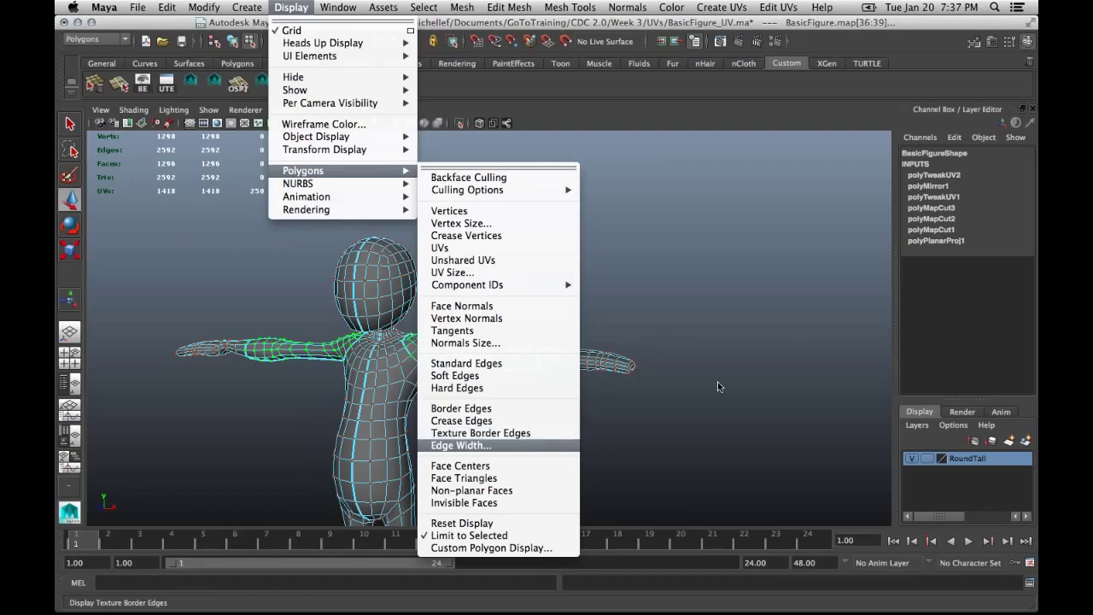
Undo back to the unmirrored half figure and reselect it from the leg
key("z")
key("z")
key("z")
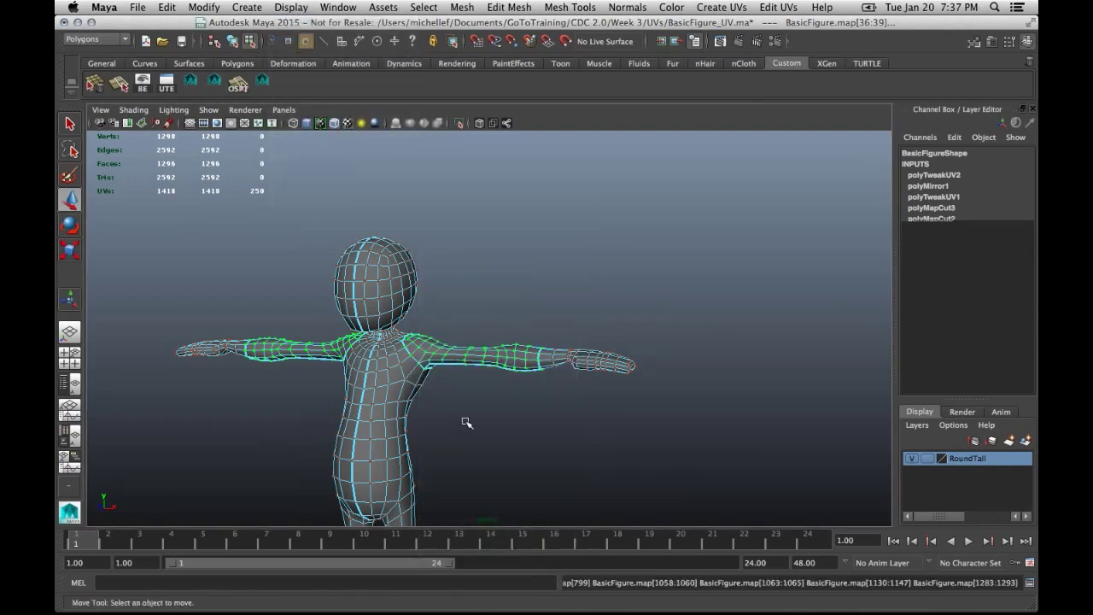
key("z")
key("z")
key("z")
key("z")
key("z")
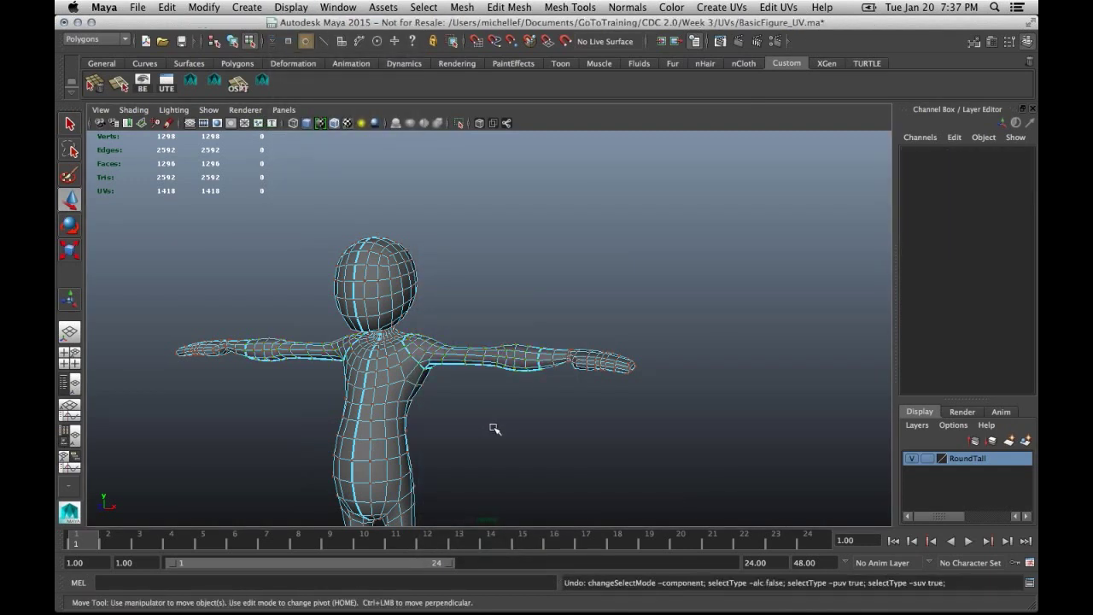
left_click(494, 433)
left_click_drag(463, 439, 397, 376, "alt")
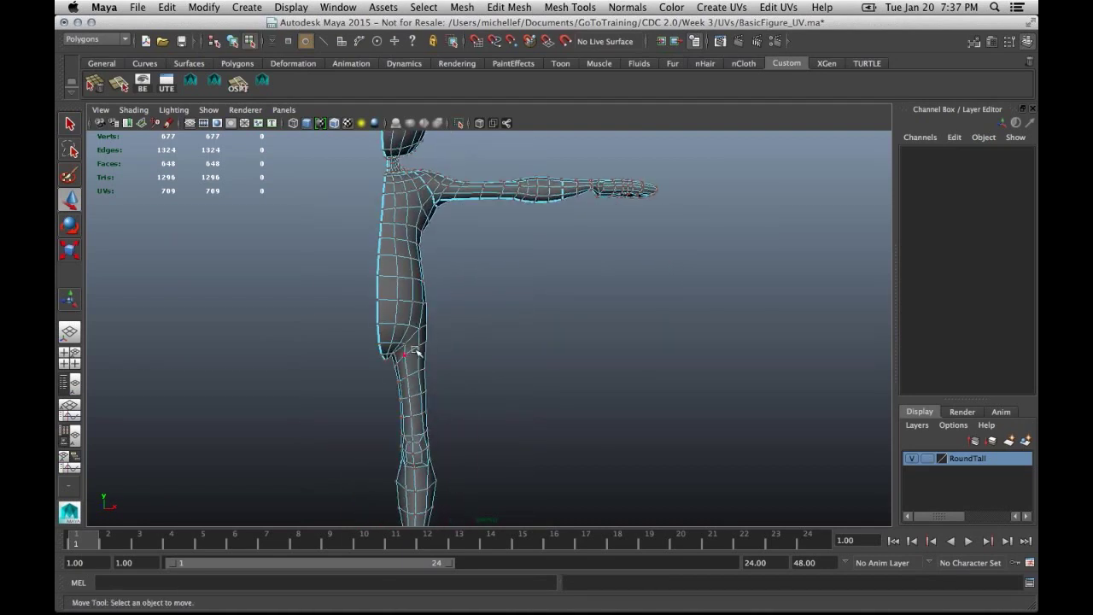
right_click_drag(405, 350, 401, 365)
left_click(401, 364)
Orbit down to the legs and bring up the UV snapshot in Preview
left_click_drag(497, 342, 463, 292, "alt")
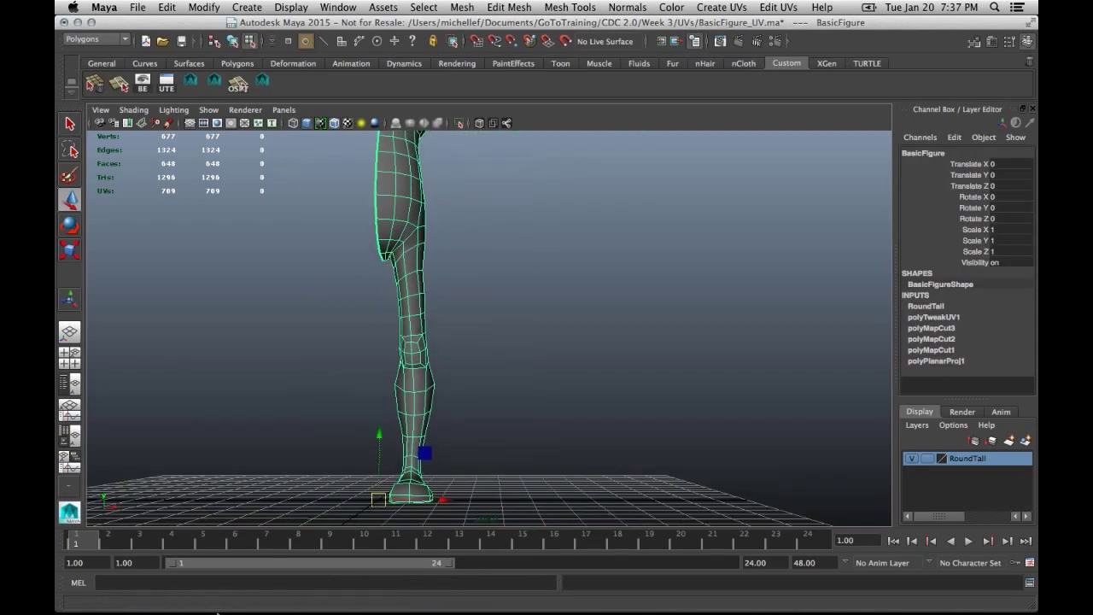
mouse_move(214, 608)
left_click(341, 588)
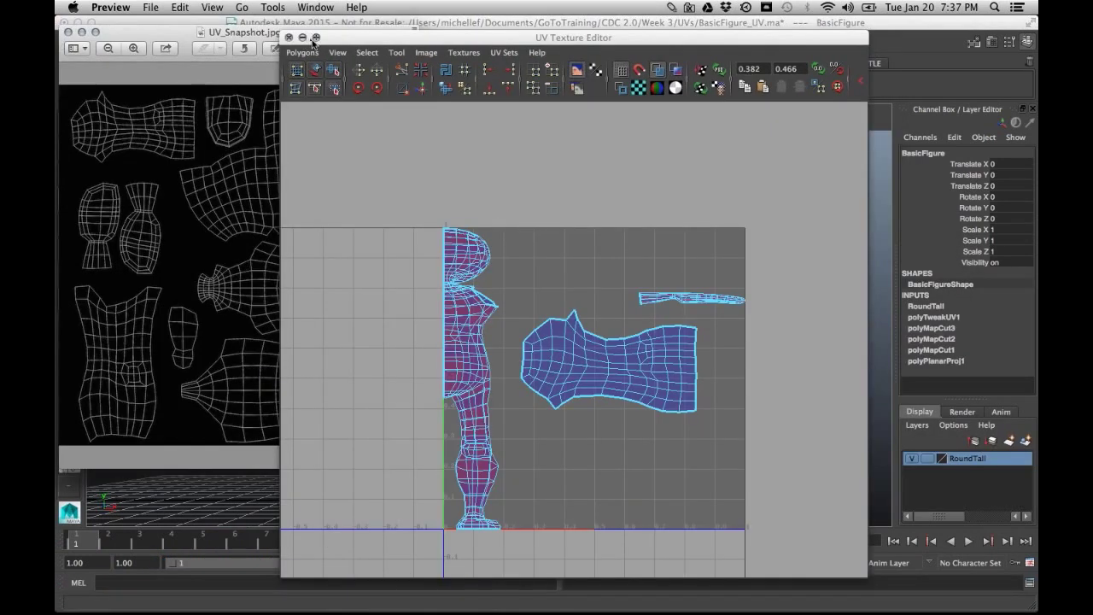
Move the UV snapshot window to the right and enlarge it
left_click_drag(182, 37, 180, 37)
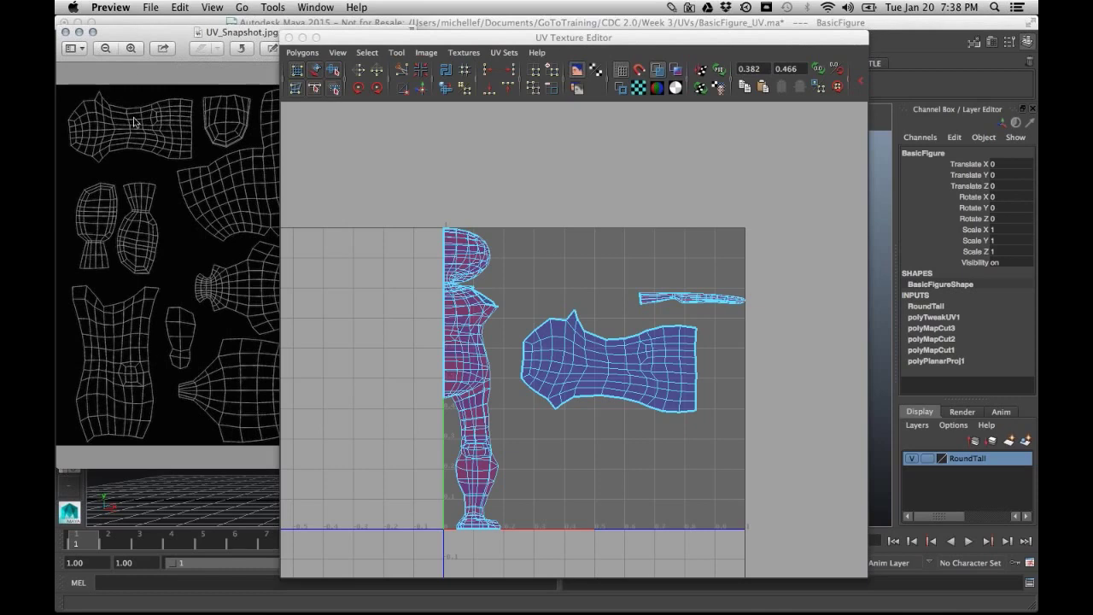
left_click(189, 34)
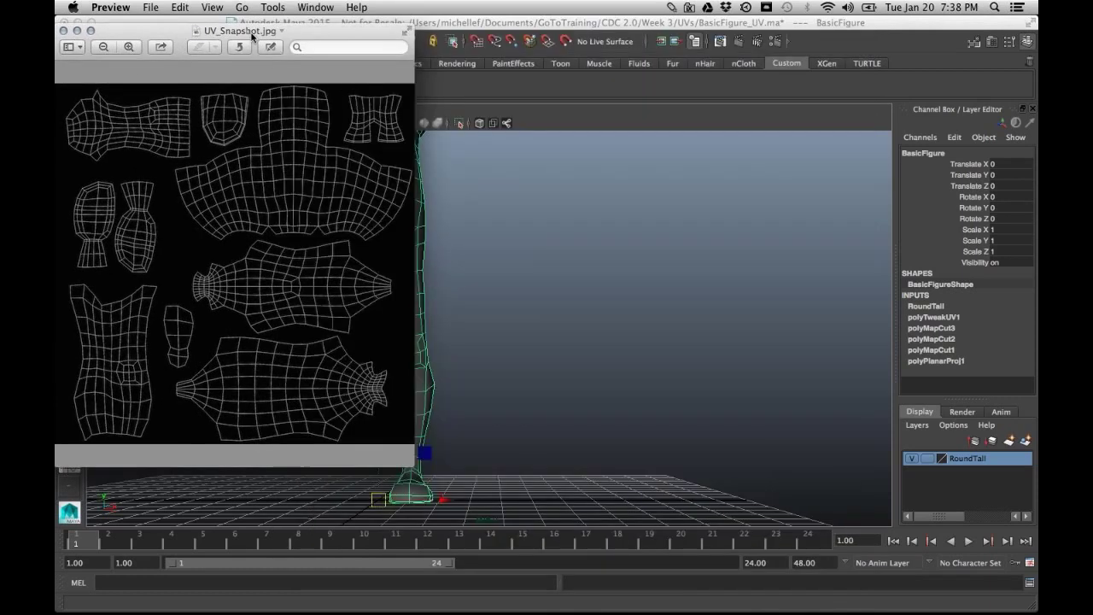
left_click_drag(252, 36, 268, 38)
left_click_drag(431, 466, 584, 557)
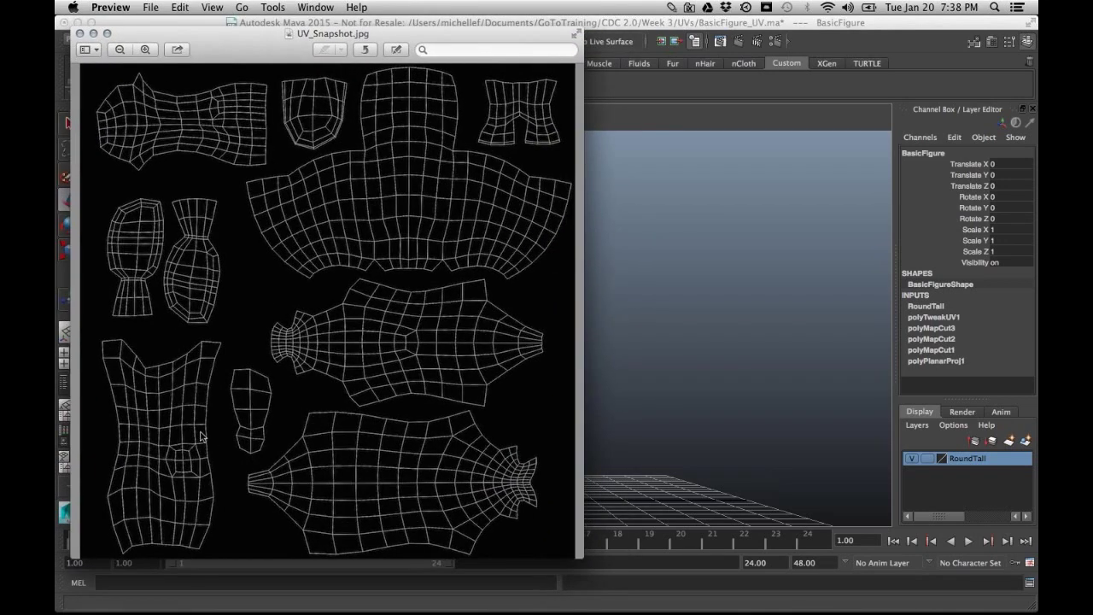
Mark the torso and vase-shaped pieces' seams in red on the snapshot, then minimize Preview
mouse_move(182, 444)
left_mouse_down()
mouse_move(190, 468)
mouse_move(182, 445)
left_mouse_up()
key("2")
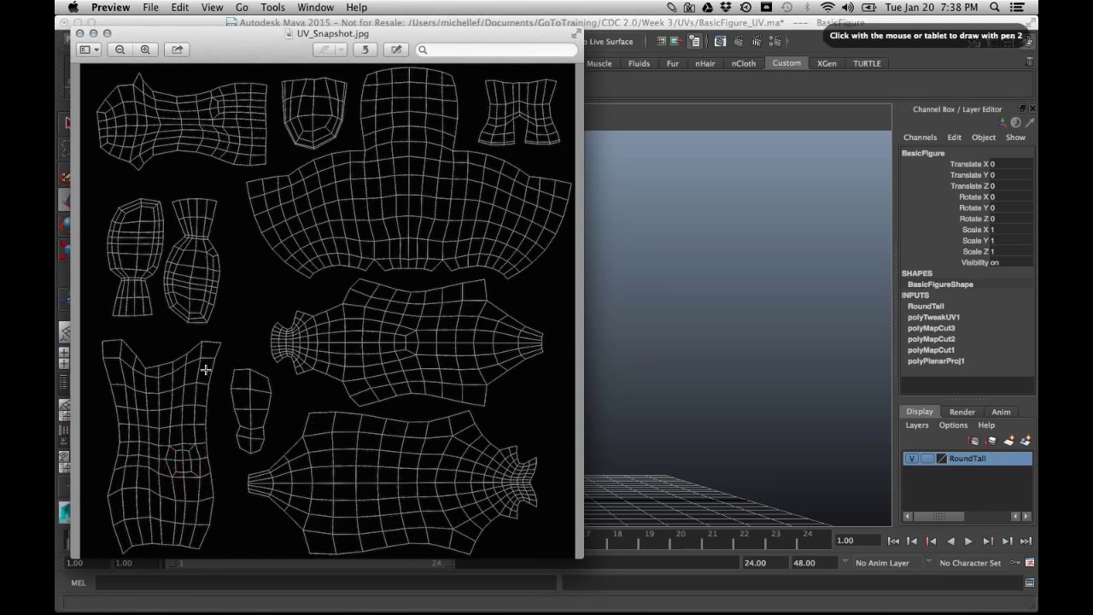
left_click_drag(193, 444, 209, 471)
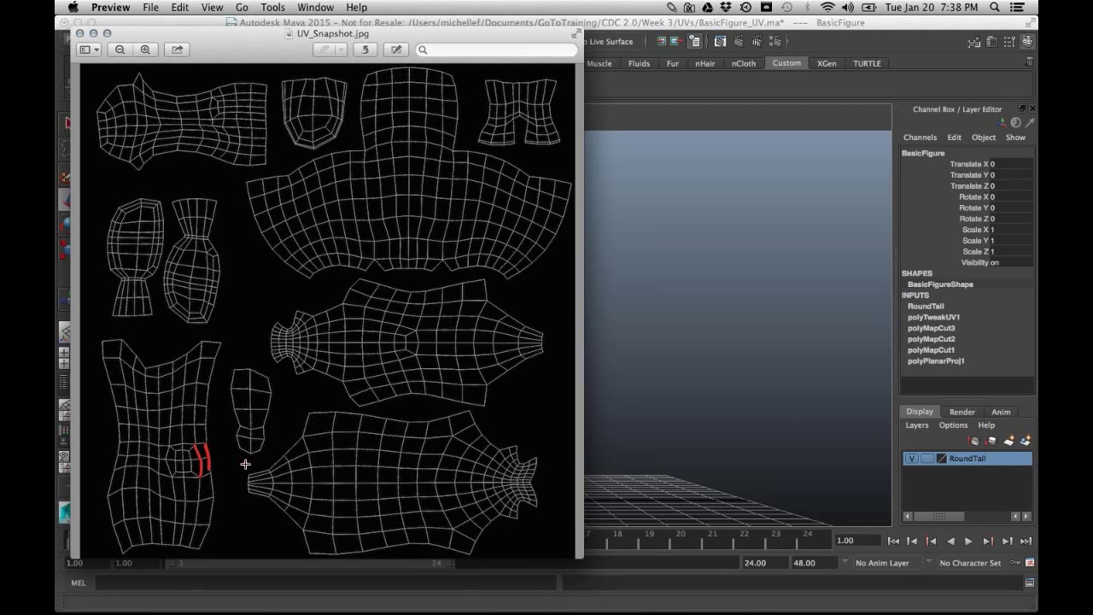
left_click(209, 346)
key("super+z")
key("super+z")
key("super+z")
key("2")
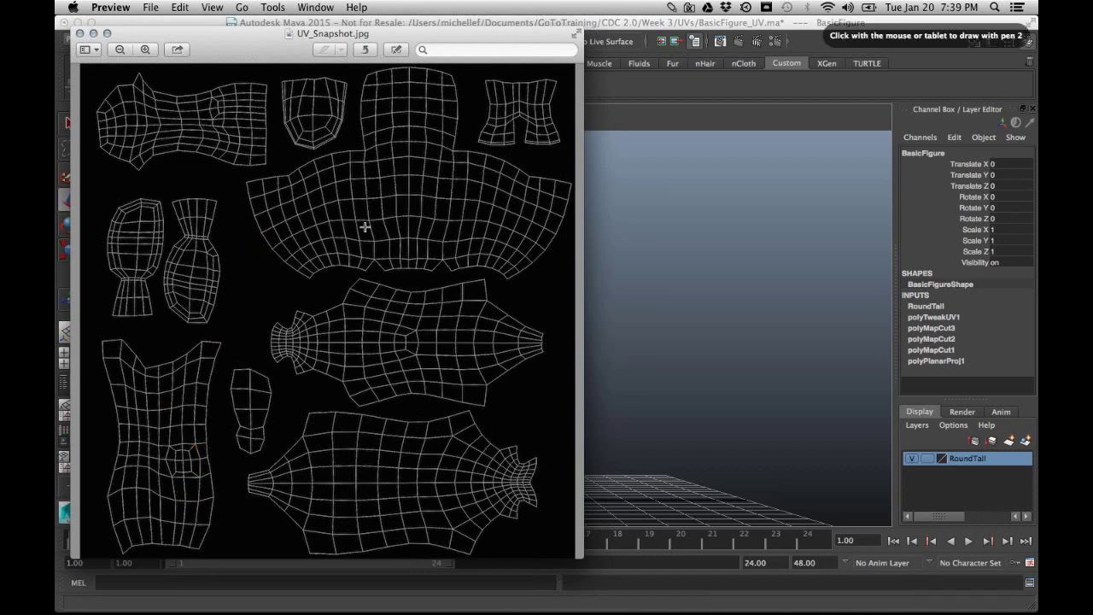
left_click(187, 548)
mouse_move(179, 208)
left_mouse_down()
mouse_move(217, 205)
mouse_move(214, 248)
left_mouse_up()
mouse_move(176, 479)
left_mouse_down()
mouse_move(198, 478)
mouse_move(171, 478)
mouse_move(203, 498)
mouse_move(190, 546)
left_mouse_up()
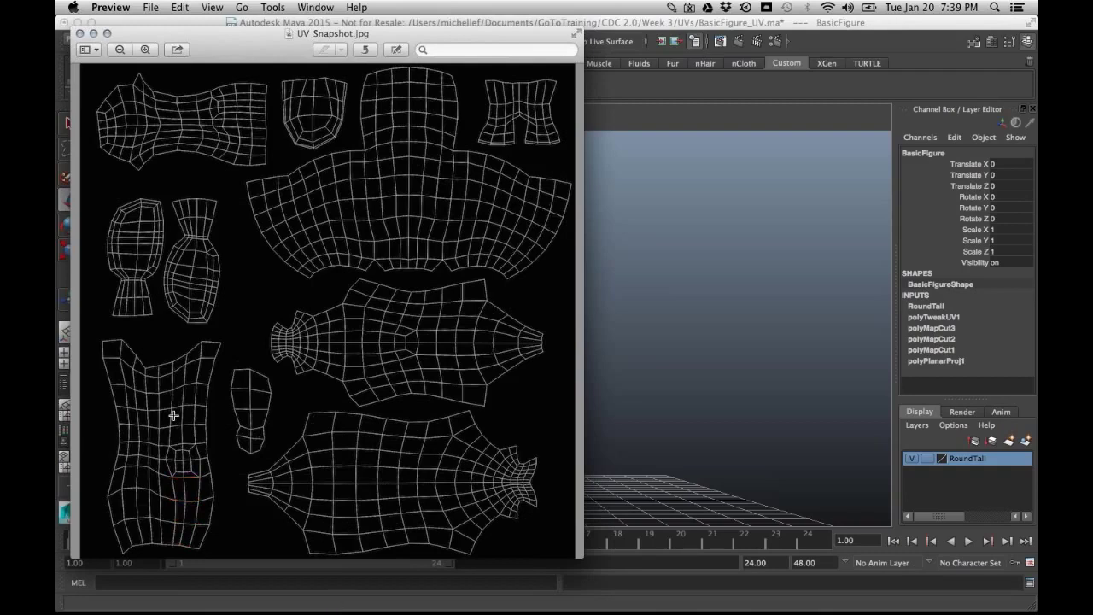
left_click(93, 32)
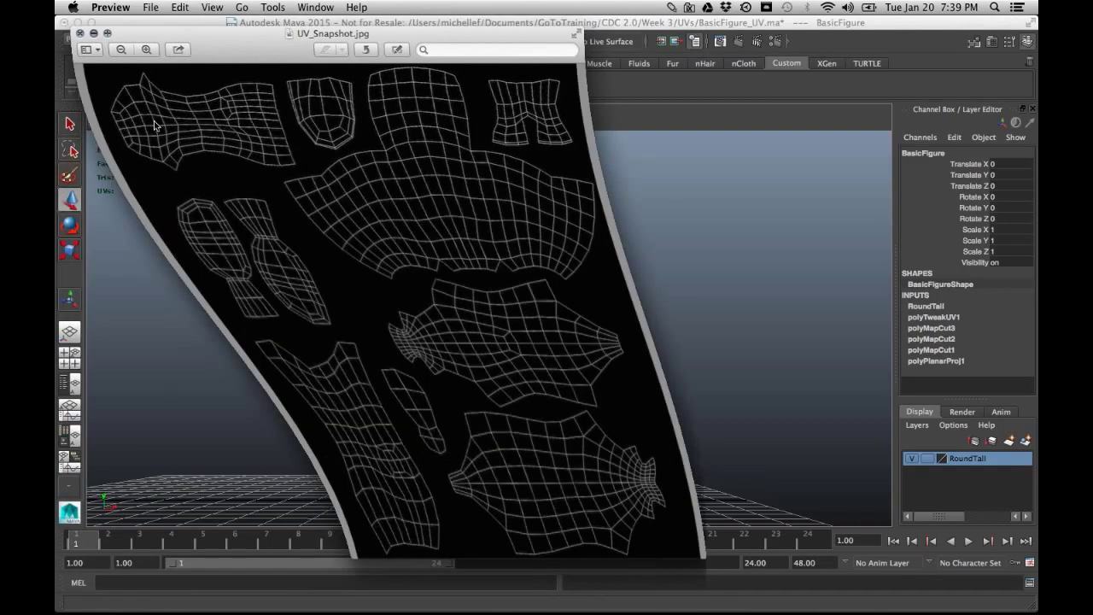
Sketch the knee, shin and ankle in red on the leg, then clear the marks
key("2")
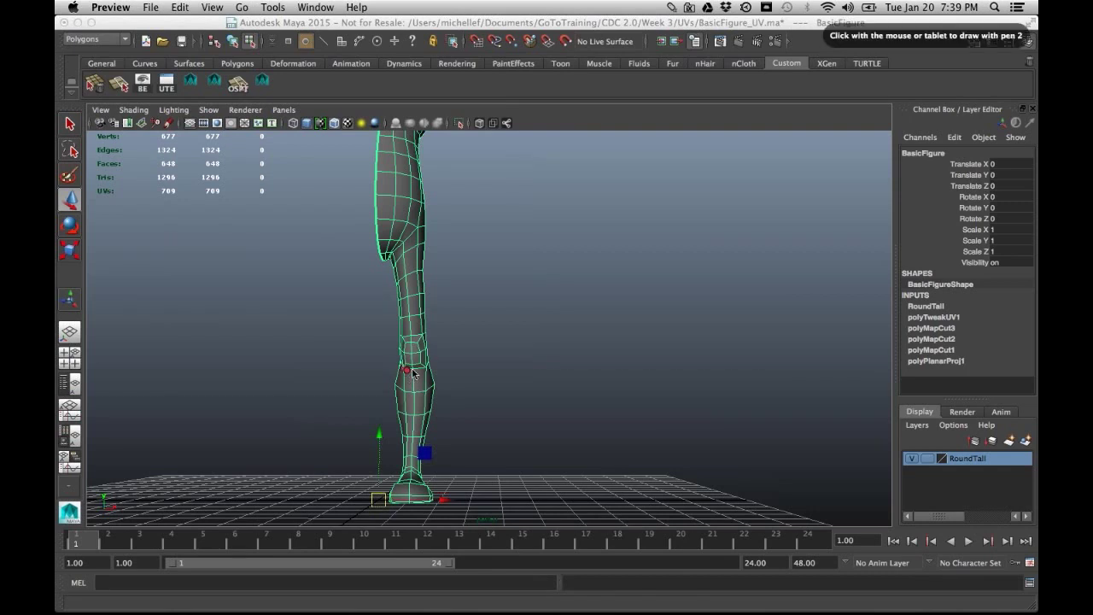
mouse_move(402, 368)
left_mouse_down()
mouse_move(423, 396)
mouse_move(412, 411)
mouse_move(433, 444)
left_mouse_up()
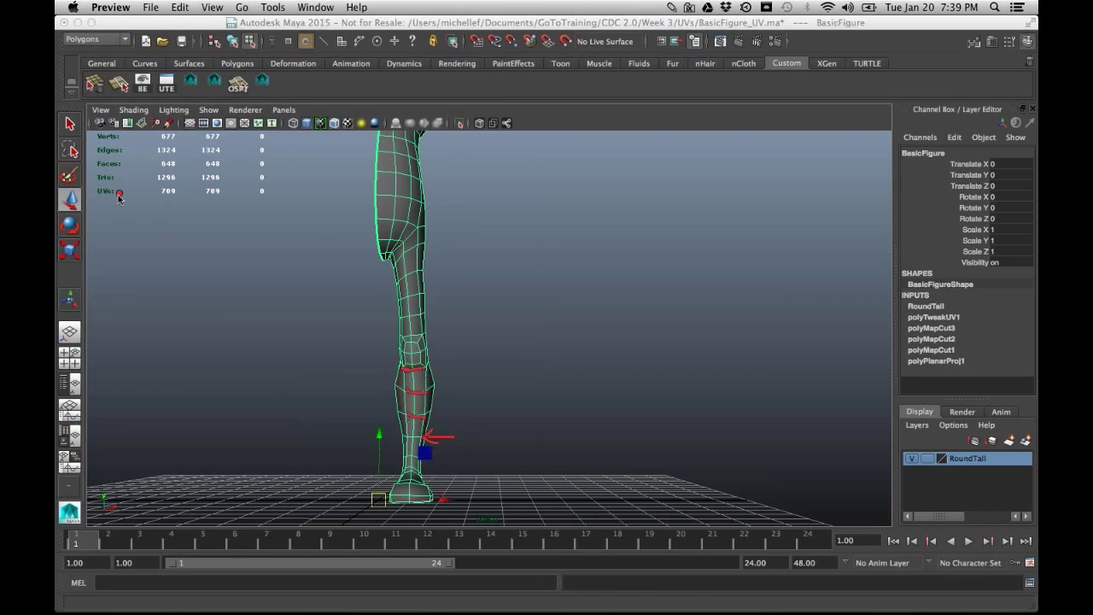
key("Escape")
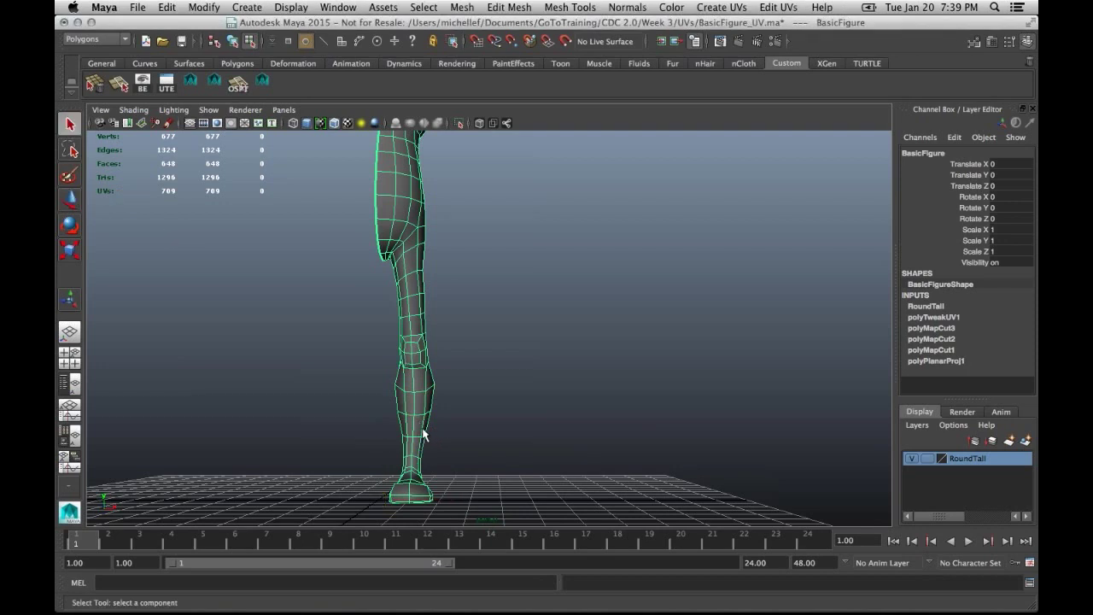
Select an edge on the lower leg in Edge mode and cut the UVs along it
right_click(415, 419)
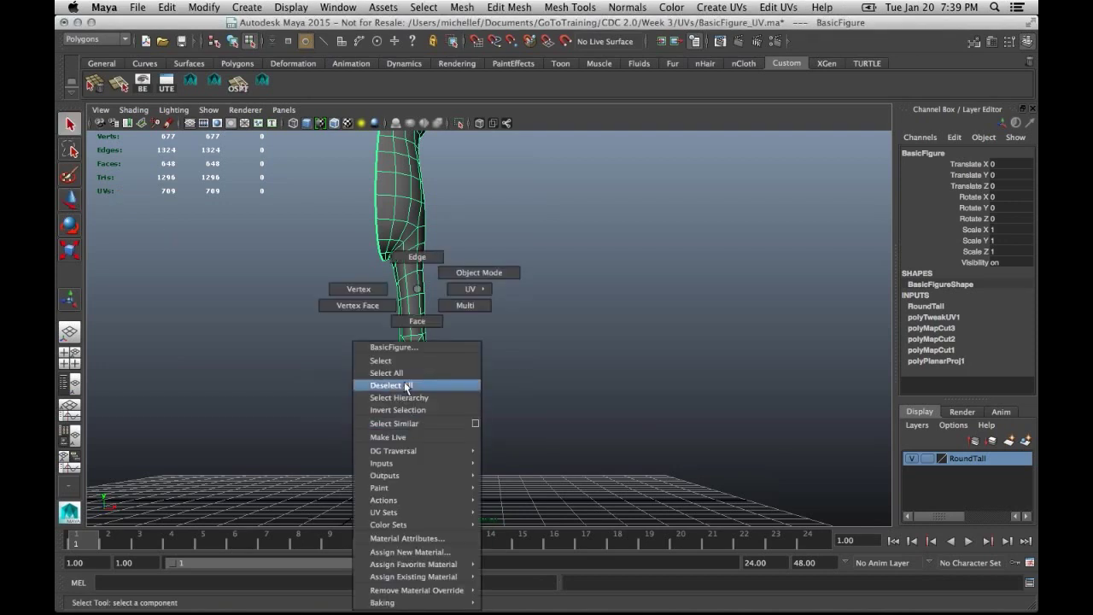
right_click_drag(407, 387, 416, 256)
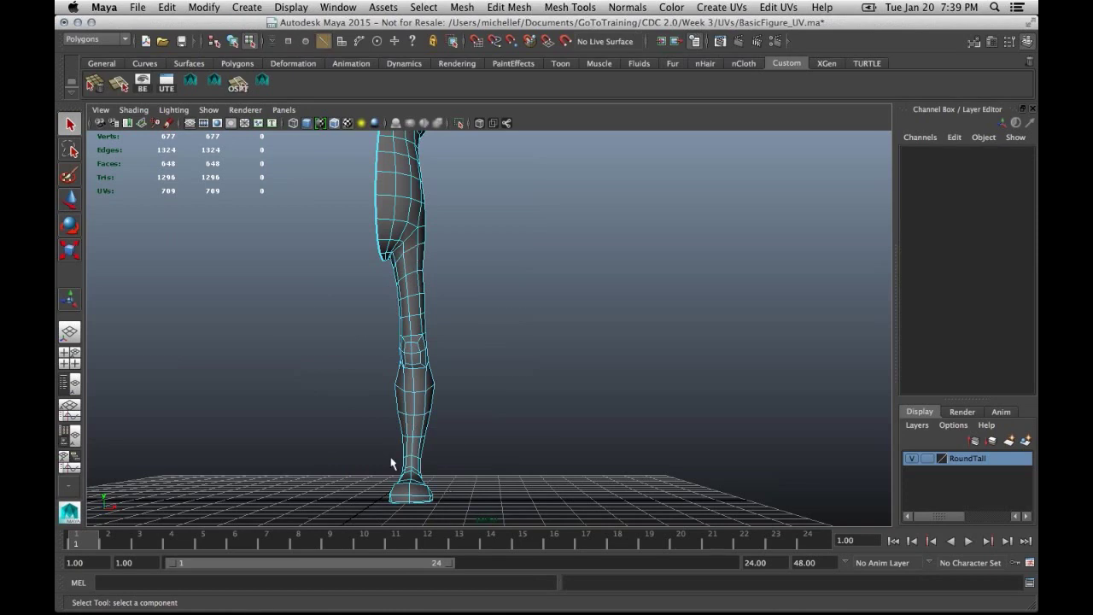
left_click(420, 442)
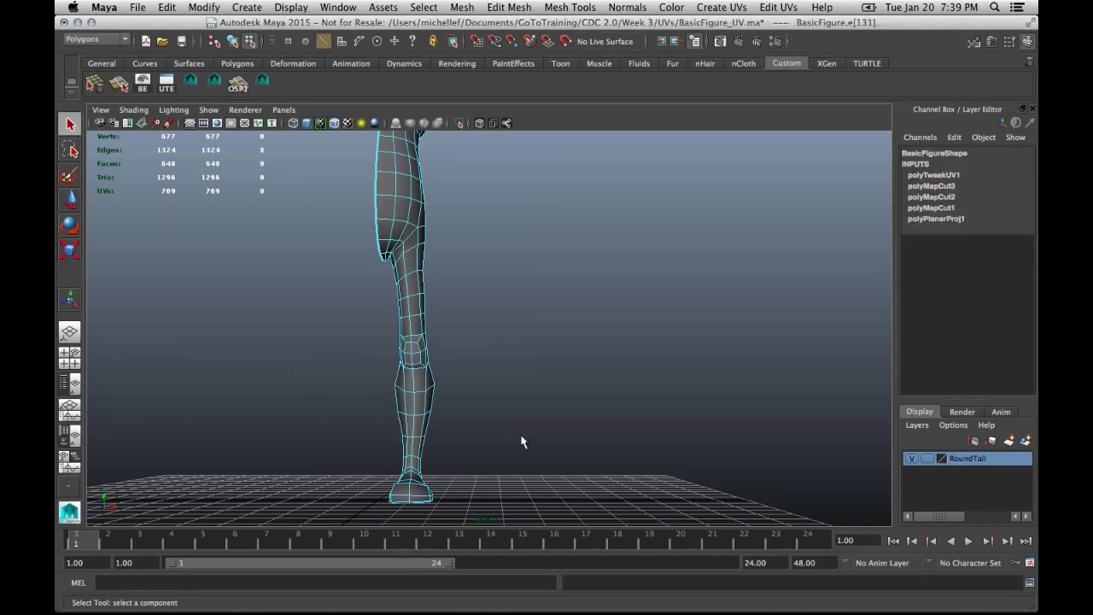
left_click(167, 82)
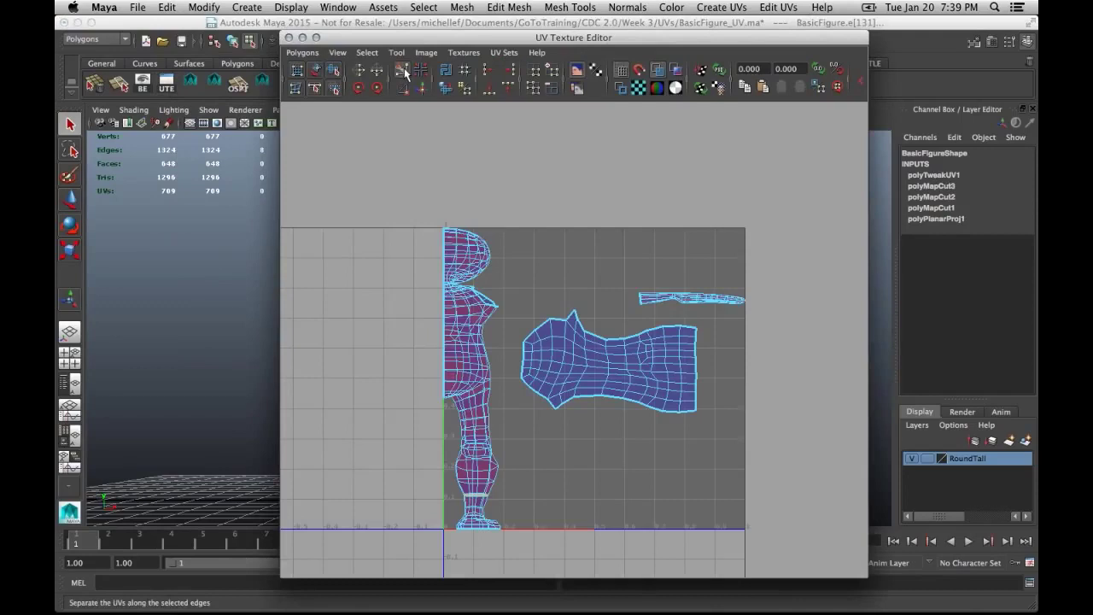
left_click(401, 70)
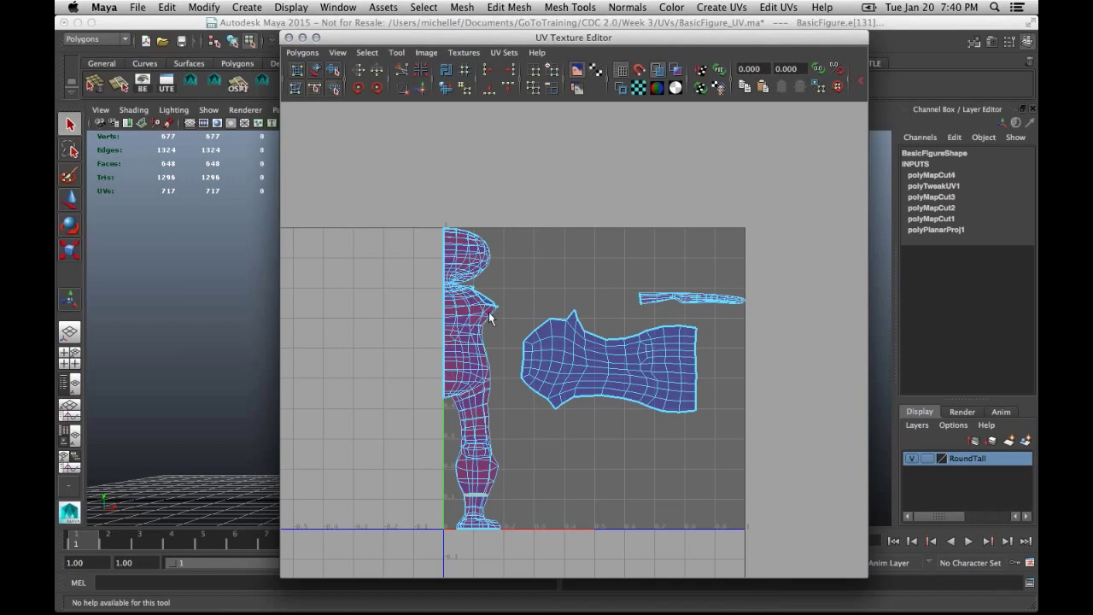
Circle the head in the UV layout, check the image display options, and minimize the UV editor
key("ctrl+2")
left_click_drag(476, 249, 557, 408)
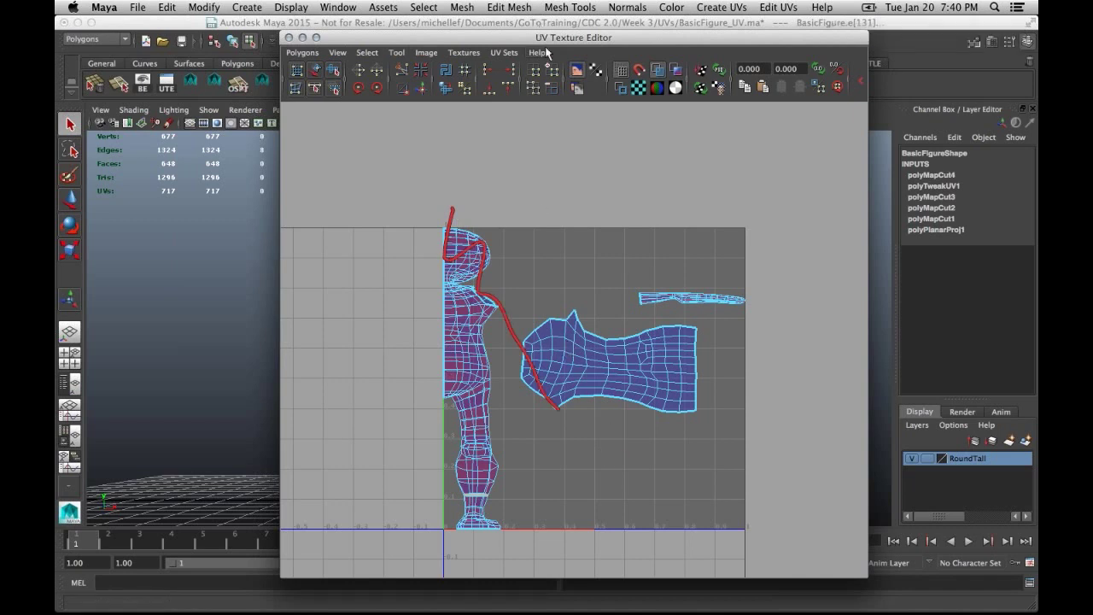
left_click(416, 54)
left_click(372, 253)
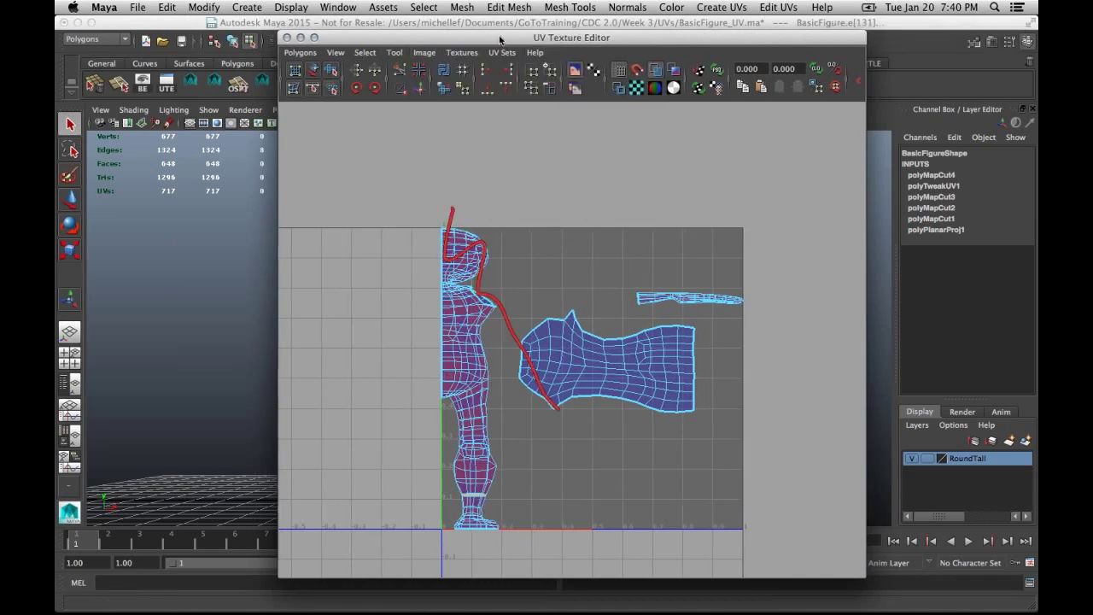
mouse_move(557, 38)
left_mouse_down()
mouse_move(571, 39)
mouse_move(432, 48)
mouse_move(659, 31)
mouse_move(647, 22)
left_mouse_up()
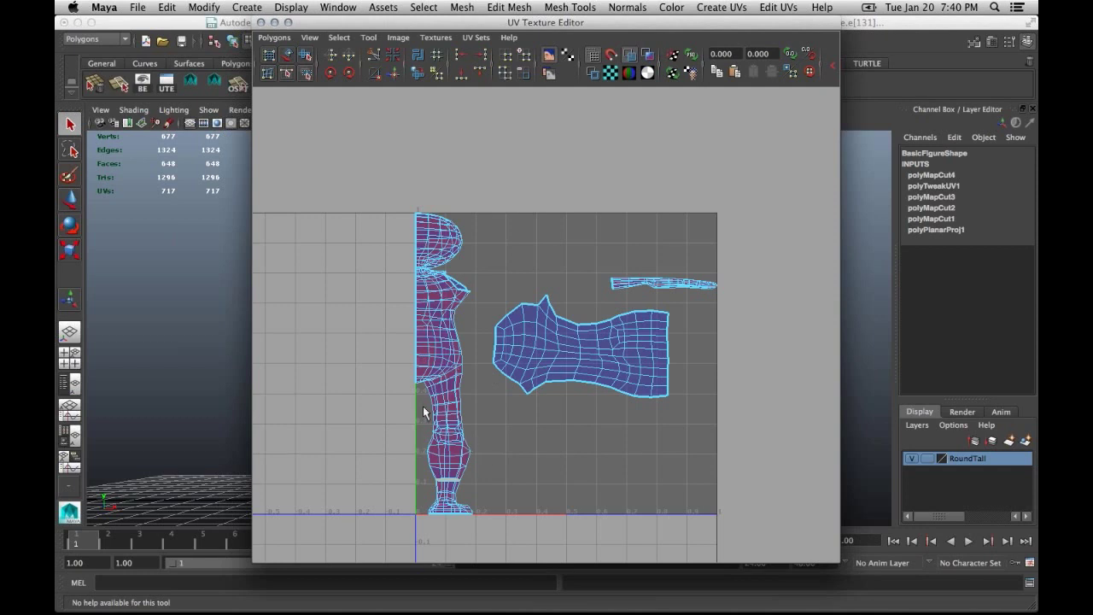
left_click(274, 24)
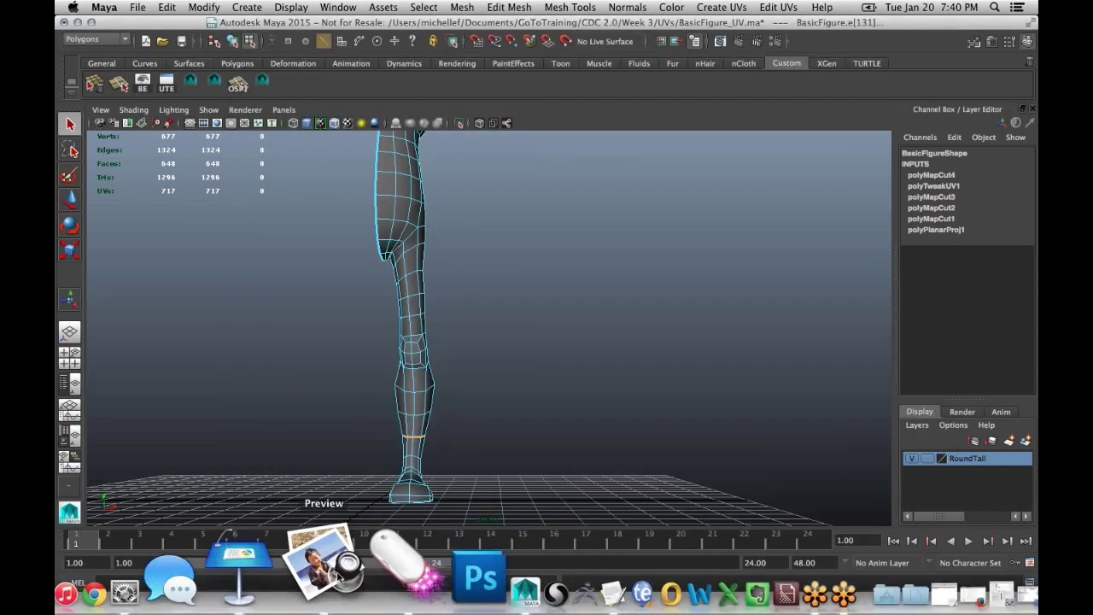
Compare the leg against the reference UV layout images, then close the reference window
left_click(368, 322)
left_click_drag(368, 322, 374, 324, "alt")
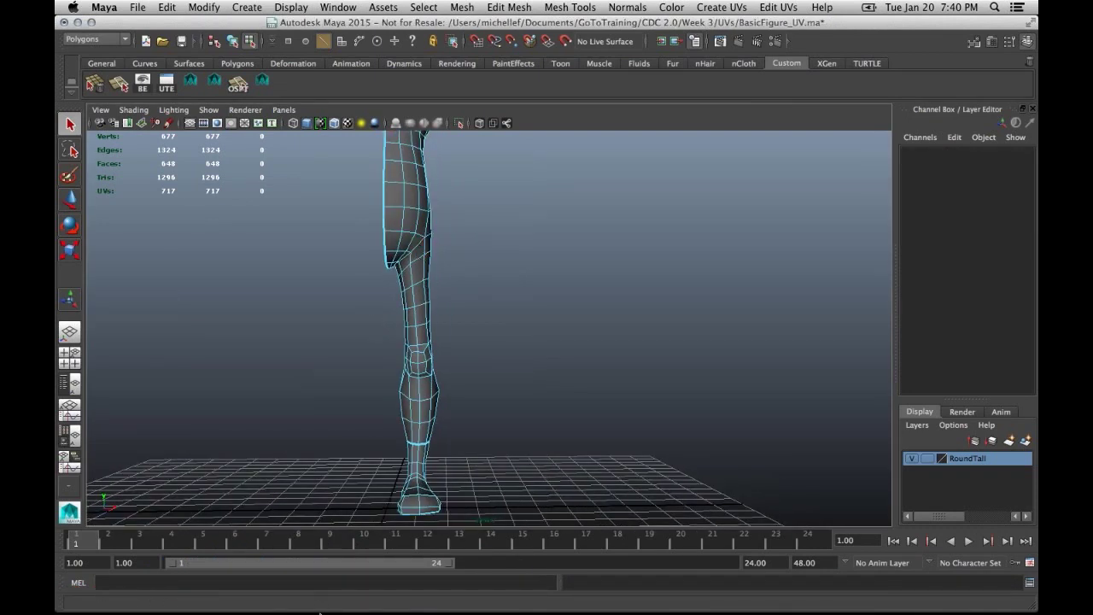
mouse_move(329, 598)
mouse_move(281, 611)
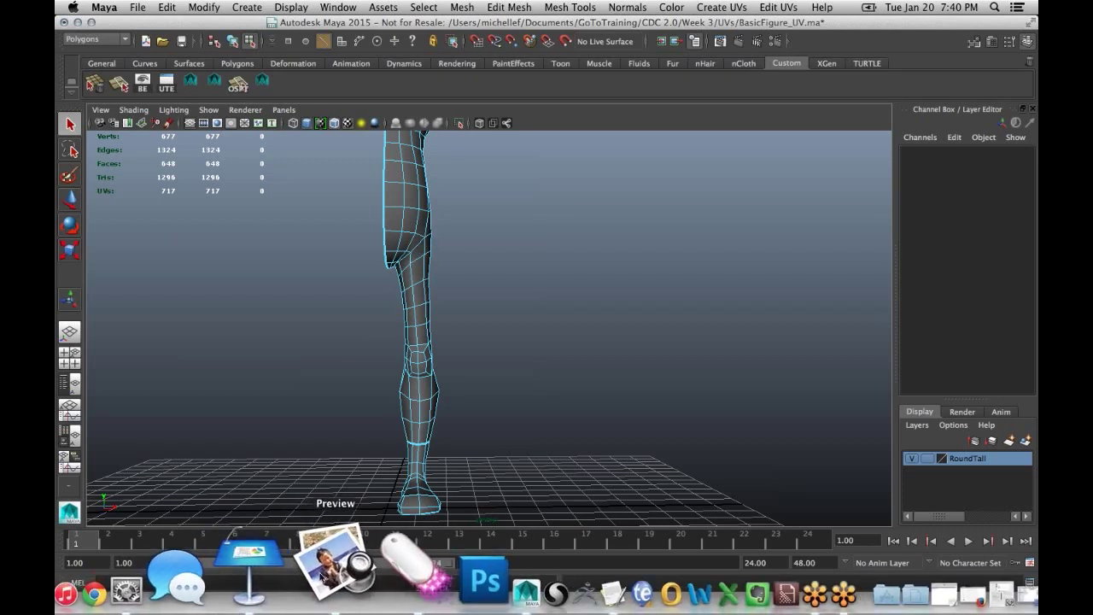
left_click(337, 580)
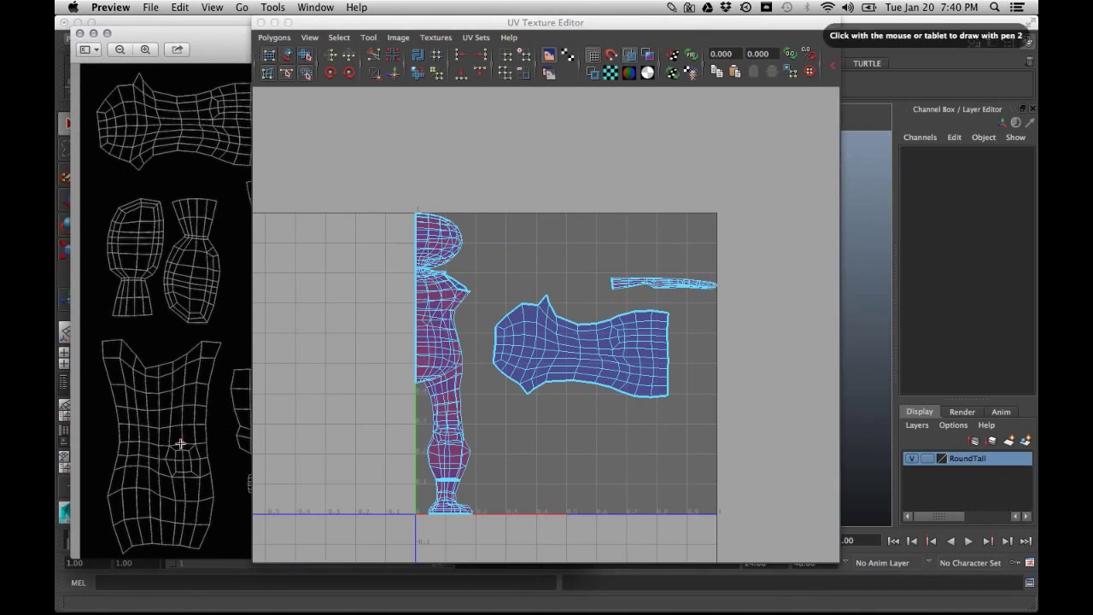
left_click_drag(170, 446, 195, 439)
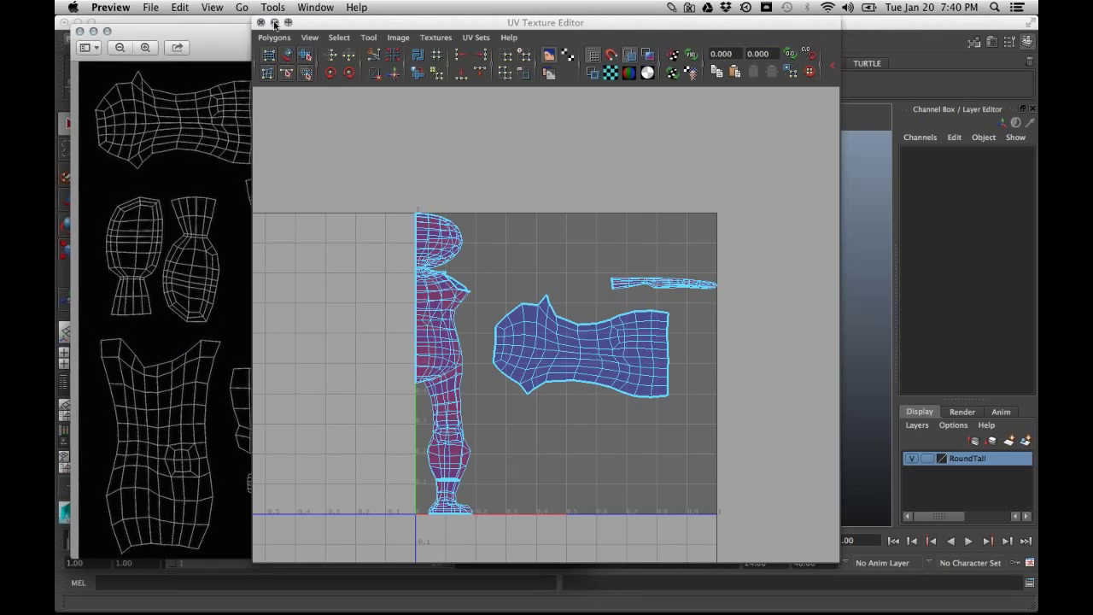
left_click(80, 32)
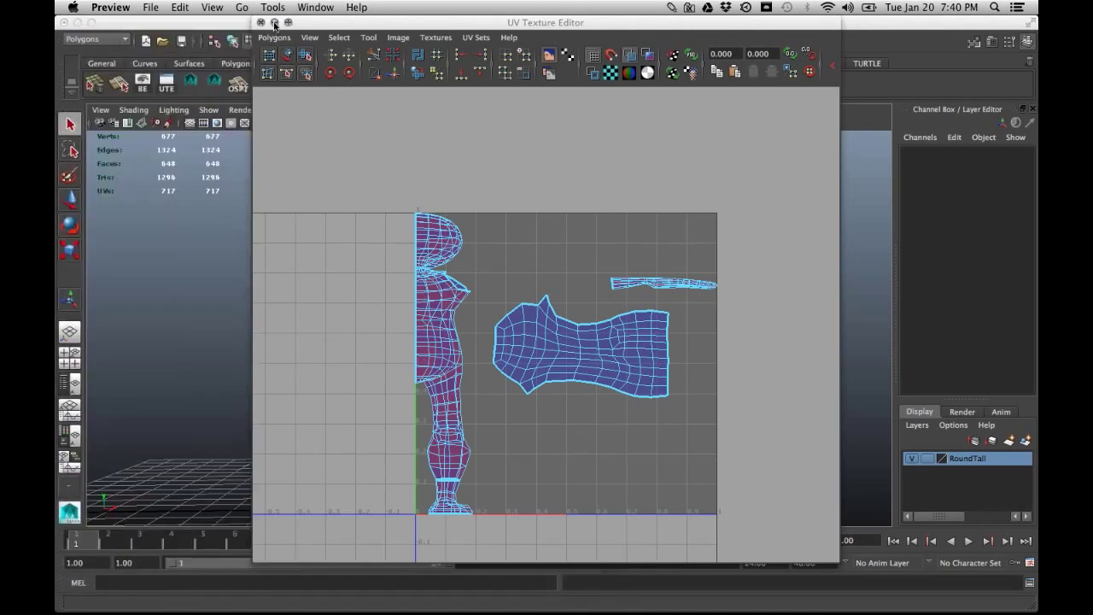
Sketch the intended seam path up the leg and select the next seam edge there
left_click(372, 439)
key("ctrl+1")
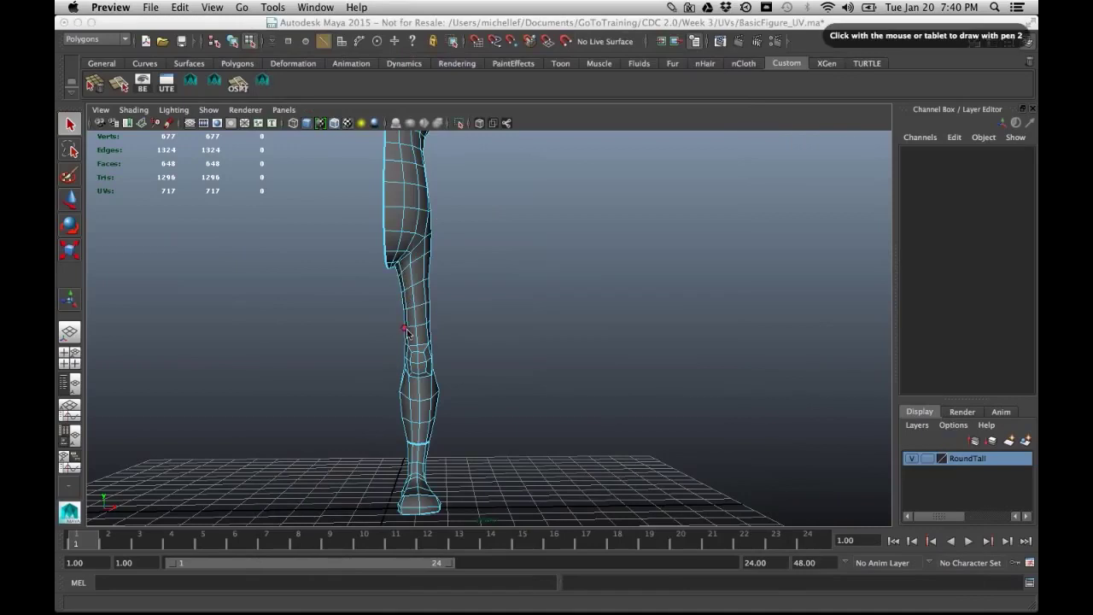
mouse_move(411, 343)
left_mouse_down()
mouse_move(422, 345)
mouse_move(427, 322)
left_mouse_up()
left_click_drag(411, 304, 422, 278)
left_click_drag(411, 258, 447, 220)
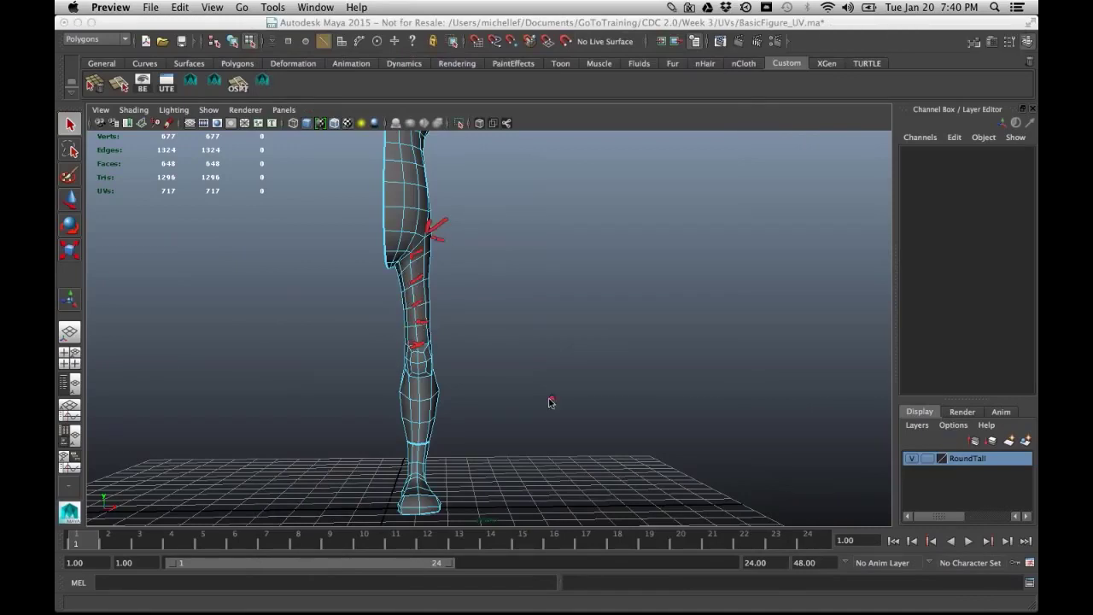
key("Escape")
left_click(412, 248)
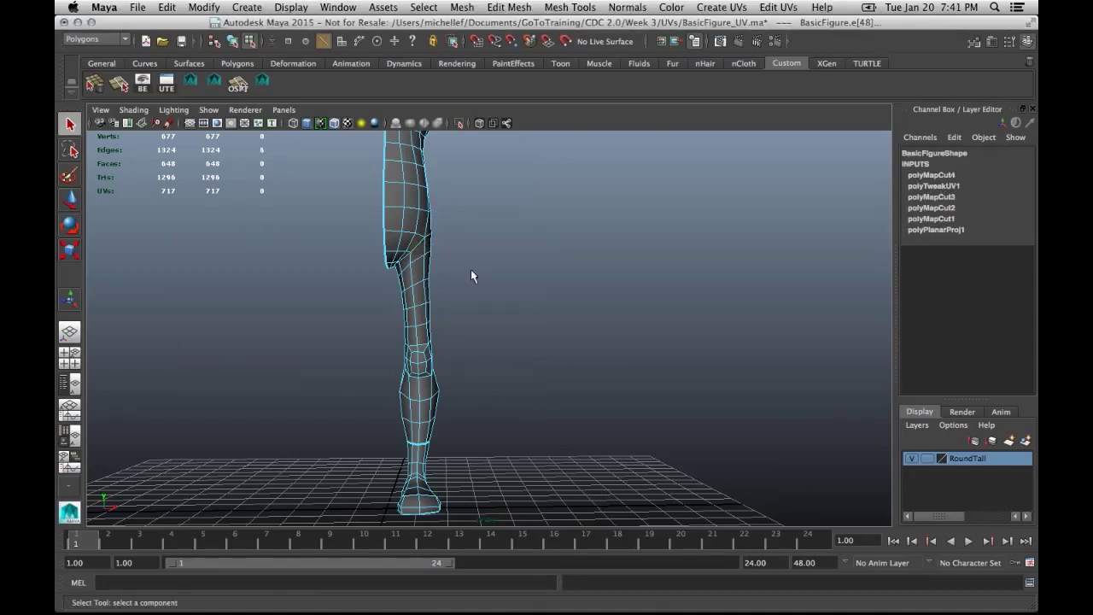
left_click_drag(472, 275, 366, 251, "alt")
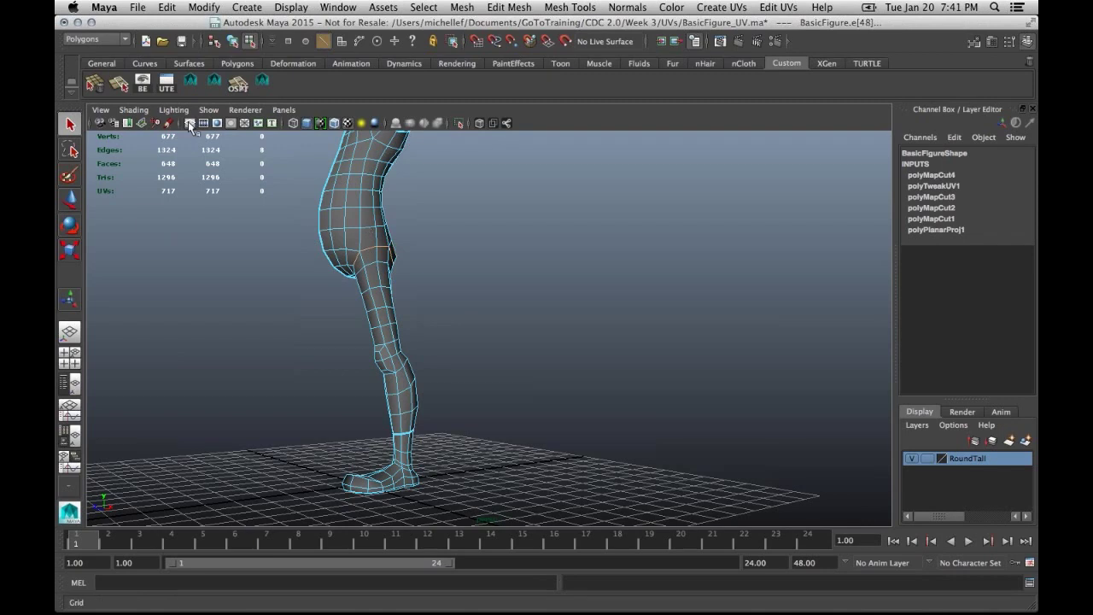
left_click(166, 82)
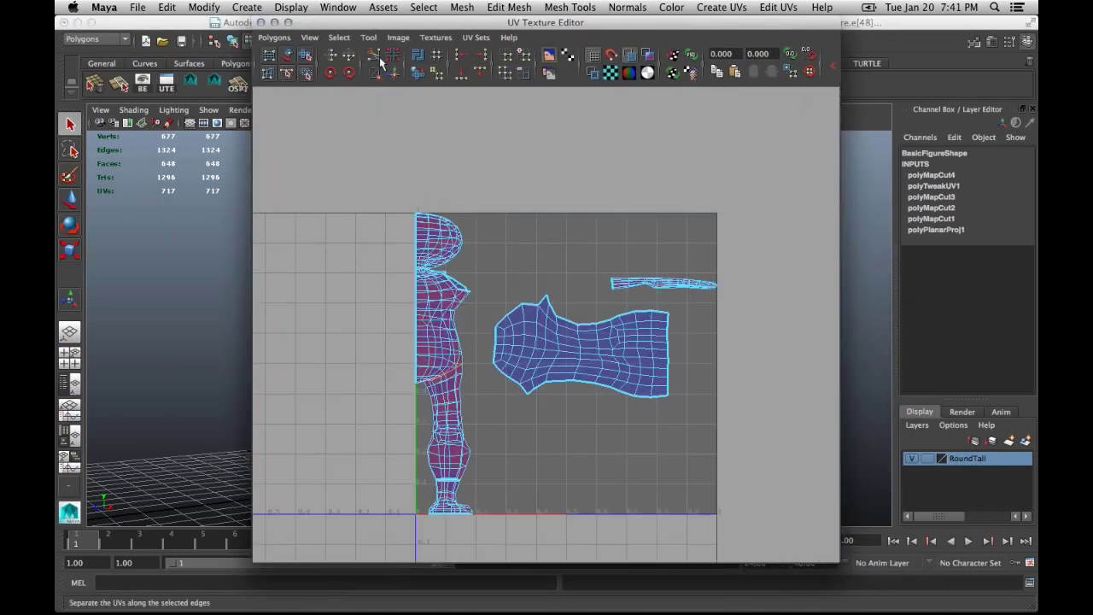
Cut the UVs along the chosen leg edge, creating polyMapCut5 at 725 UVs
left_click(418, 53)
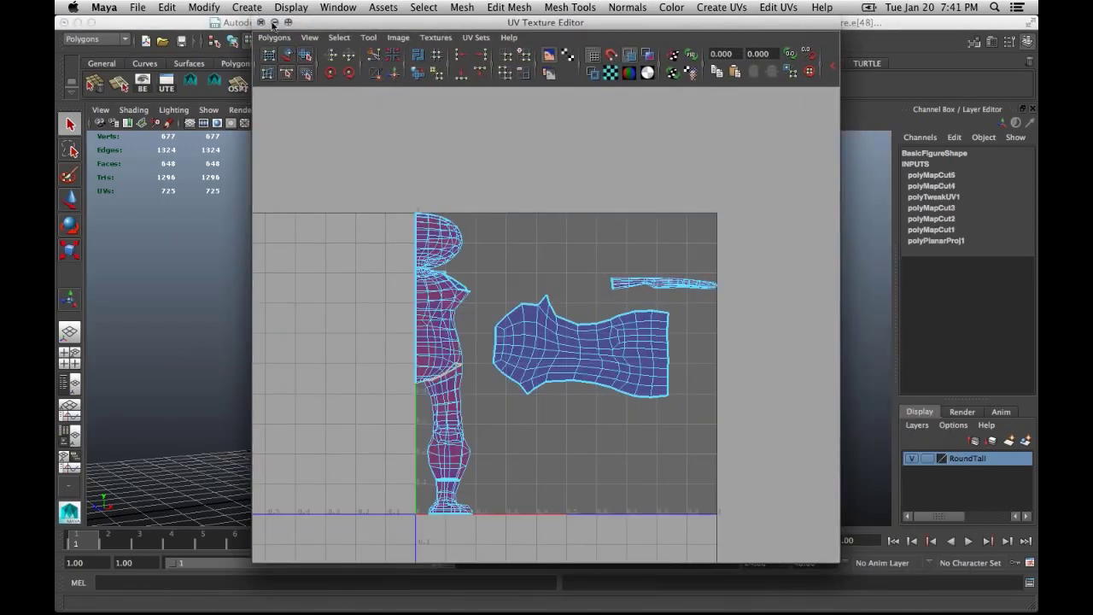
left_click(274, 21)
left_click_drag(256, 367, 444, 361, "alt")
Select the full edge loop around the leg near the hip
left_click(500, 437)
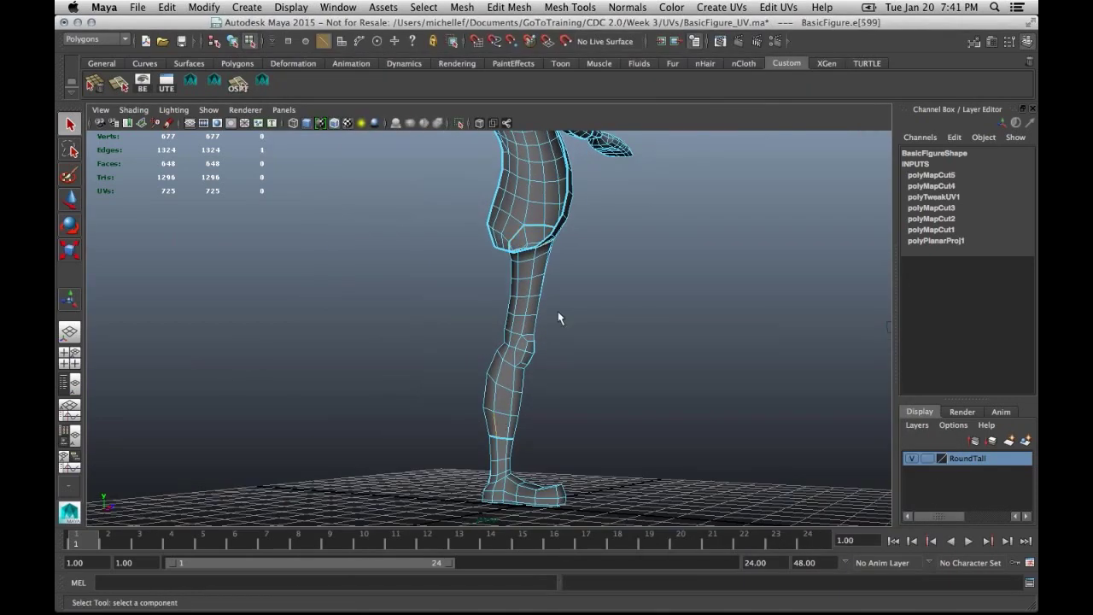
left_click_drag(557, 311, 444, 312, "alt")
scroll(703, 350, "up", 4)
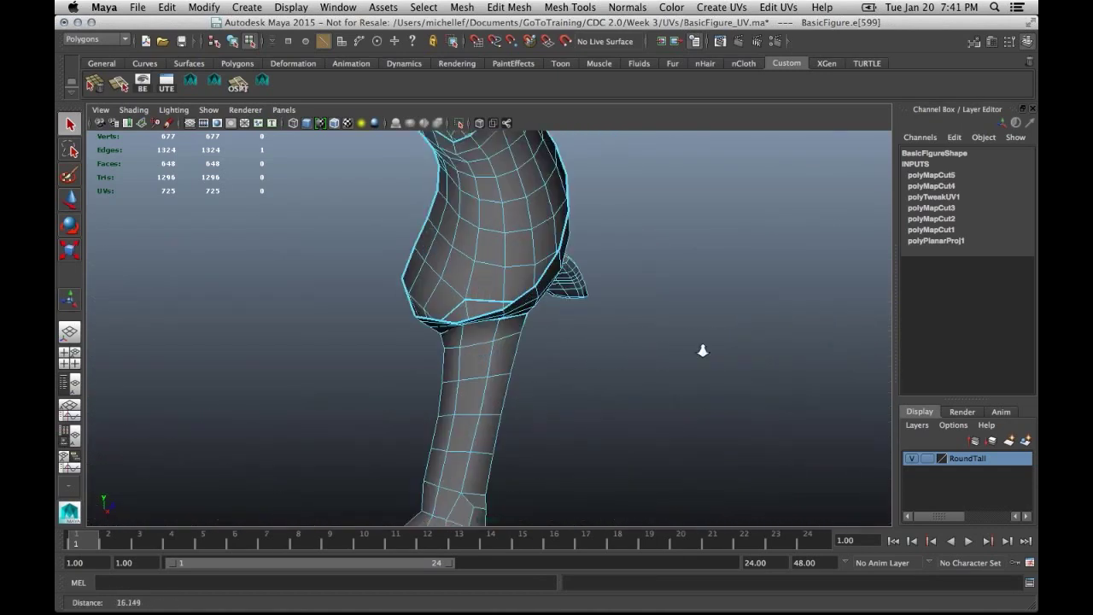
mouse_move(510, 347)
left_mouse_down("alt")
mouse_move(552, 366)
mouse_move(522, 339)
left_mouse_up("alt")
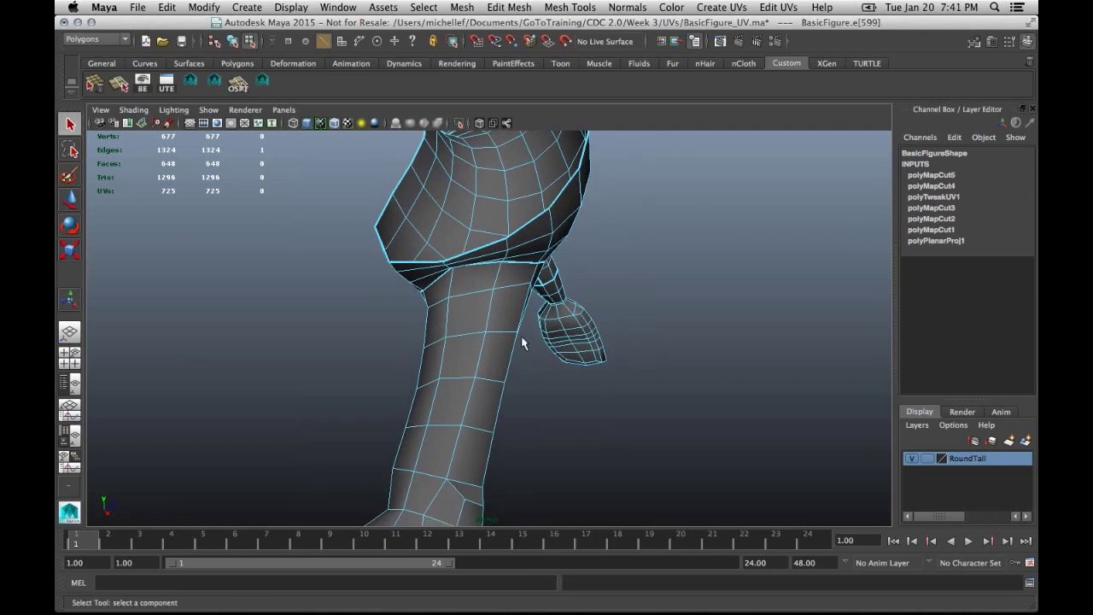
double_click(450, 288)
left_click_drag(561, 379, 555, 205, "alt")
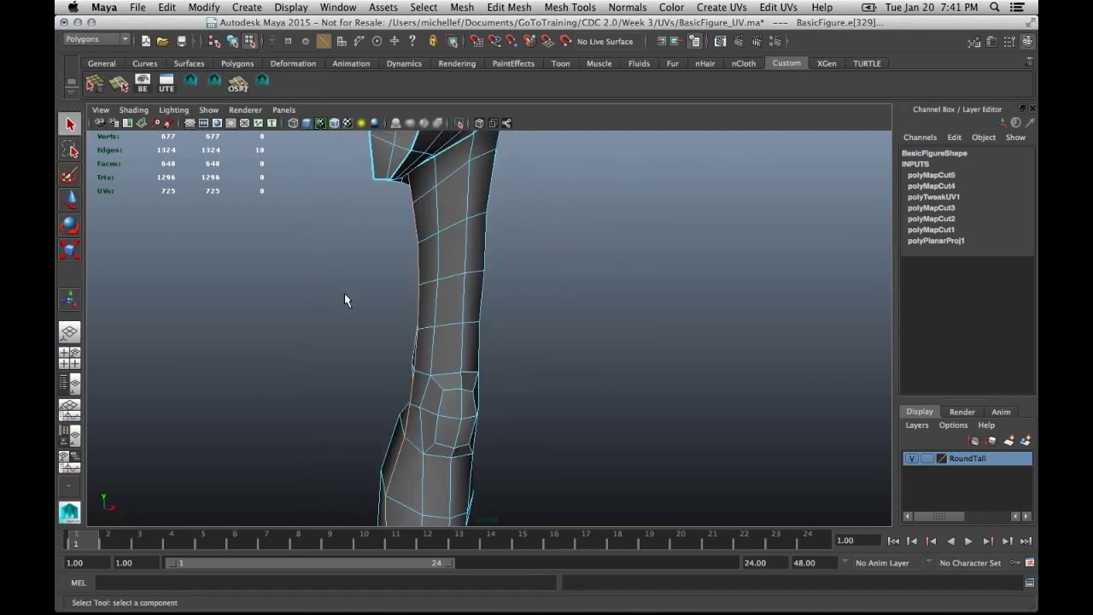
left_click(166, 82)
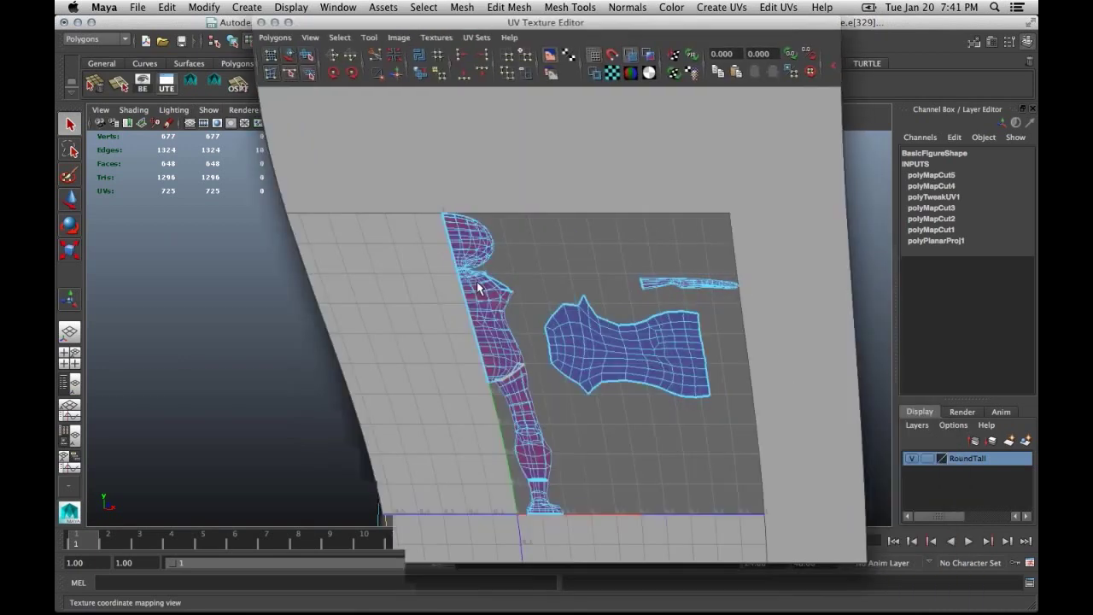
Cut UVs along the hip edge loop and move the lower-leg shell left of the body layout
left_click(374, 73)
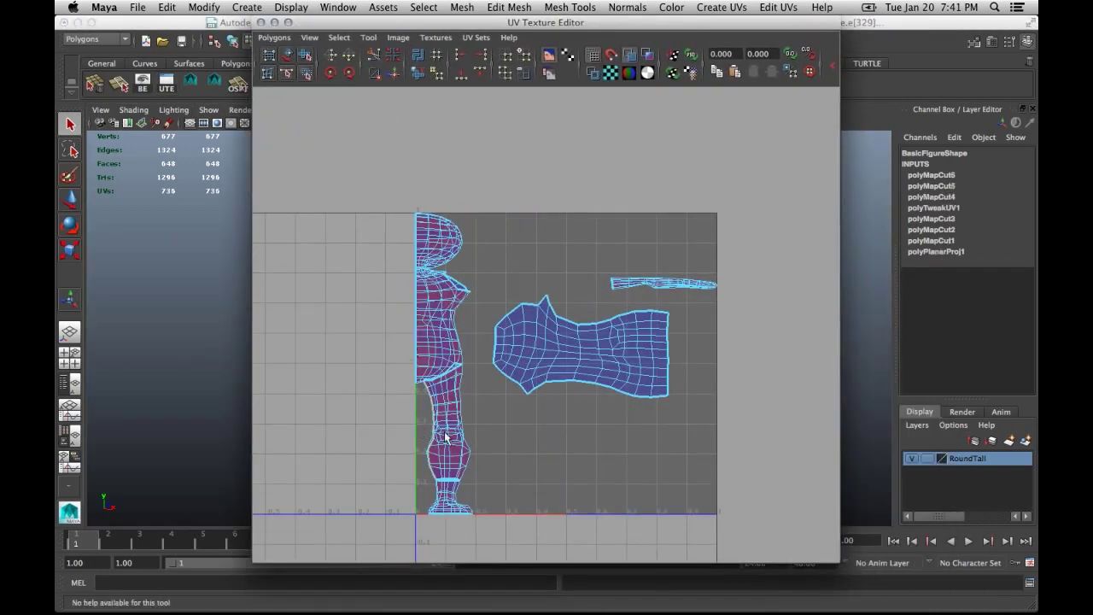
right_click_drag(451, 428, 405, 412)
left_click_drag(469, 440, 469, 440)
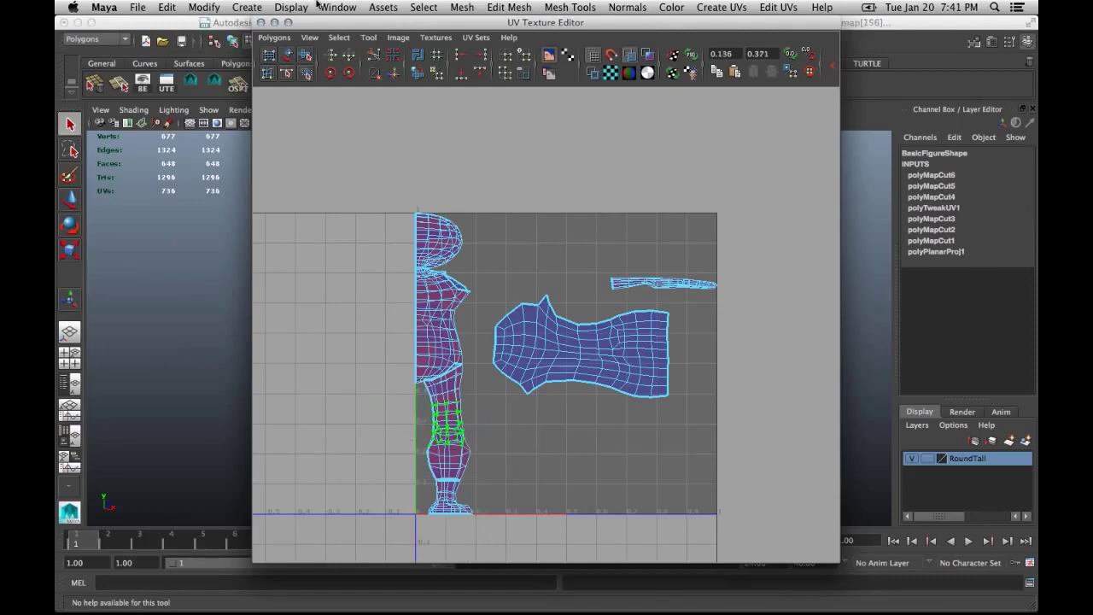
left_click(339, 37)
left_click(380, 86)
key("w")
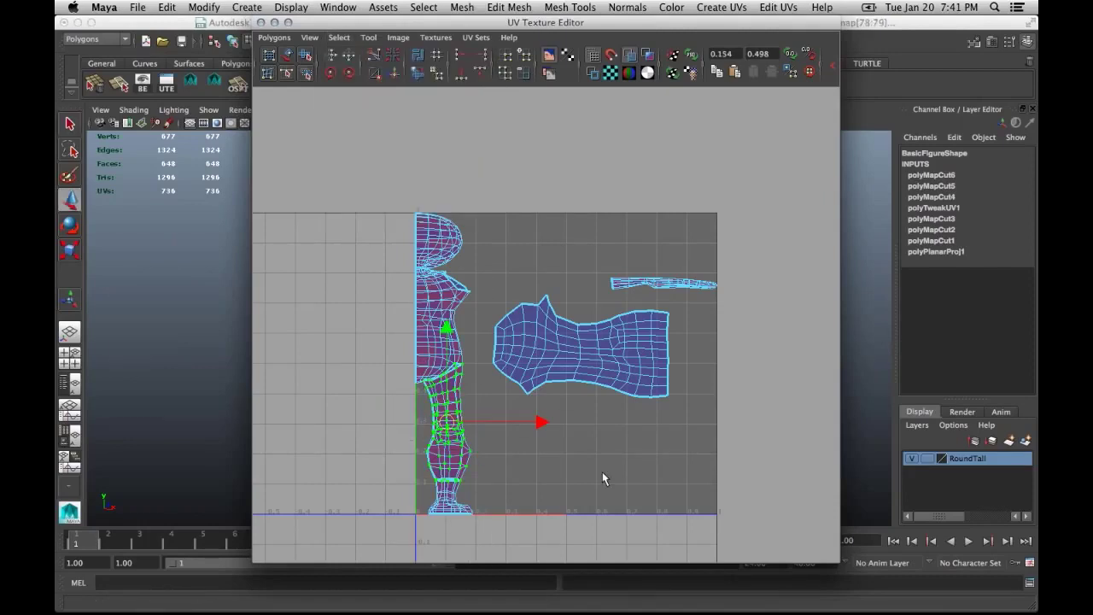
left_click_drag(442, 425, 680, 458)
left_click_drag(634, 362, 351, 294)
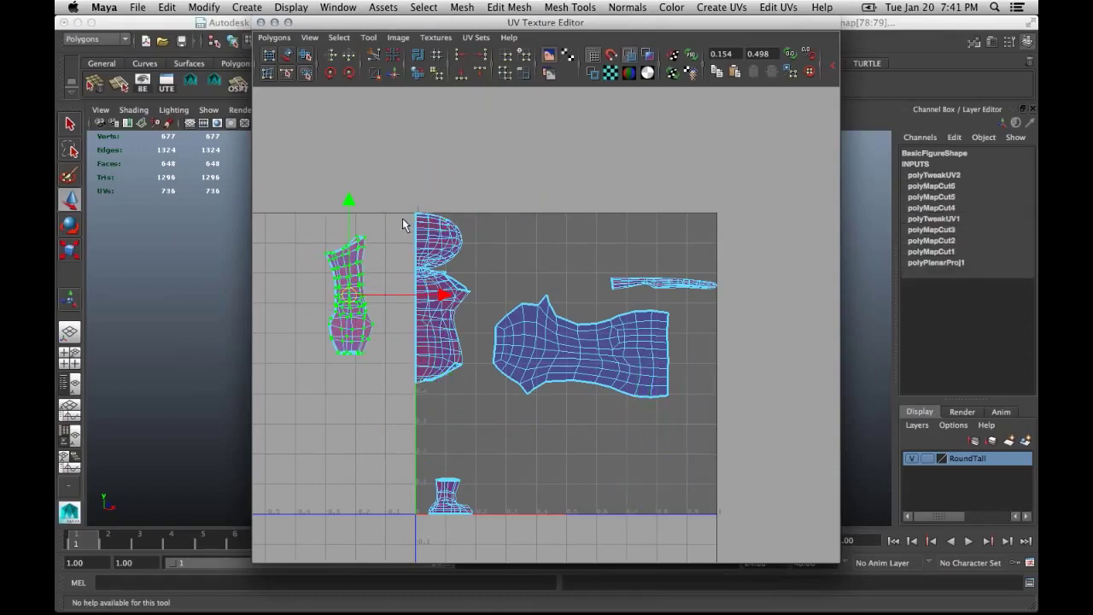
Unfold and relax the lower-leg and torso UV shells flat
left_click(306, 56)
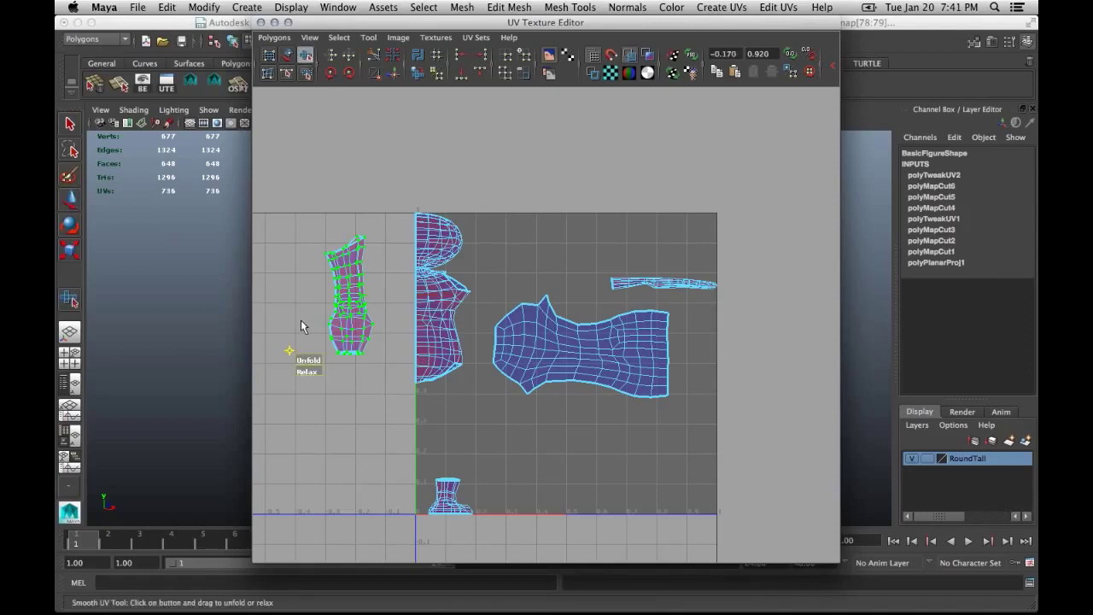
left_click_drag(310, 363, 456, 394)
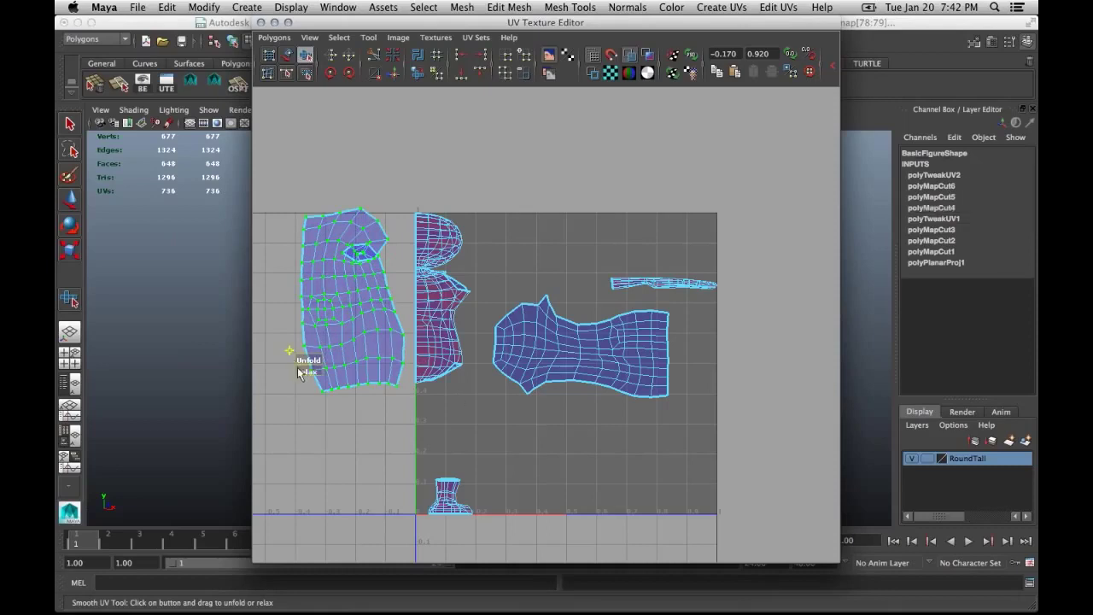
left_click_drag(300, 374, 513, 408)
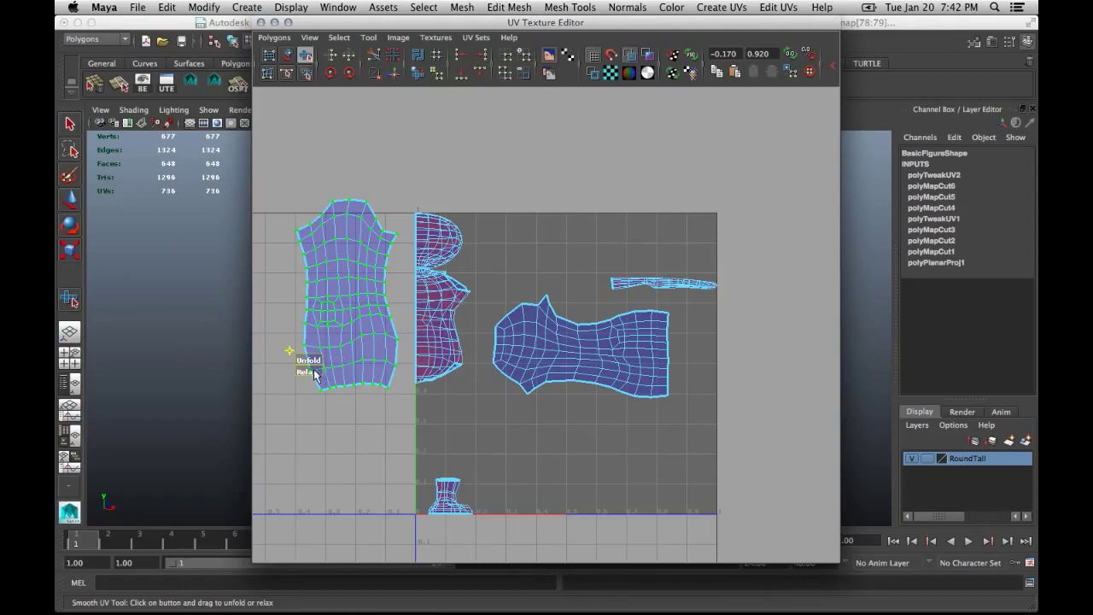
left_click_drag(315, 374, 436, 393)
left_click_drag(667, 462, 705, 457)
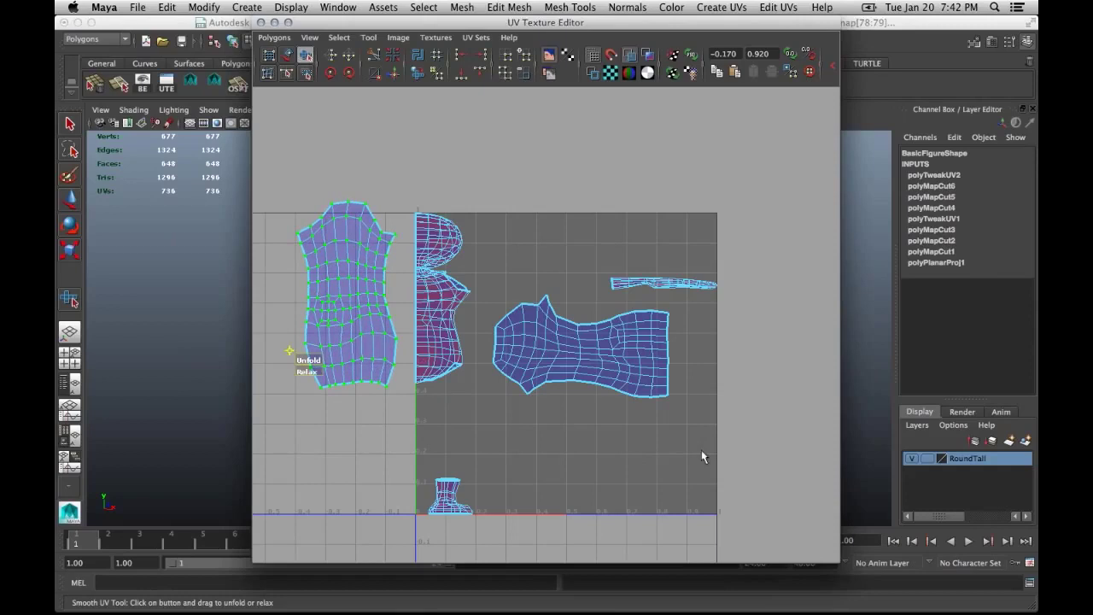
left_click_drag(310, 362, 418, 436)
Move the torso shell to the right of the 0–1 UV square
key("w")
left_click_drag(351, 301, 792, 393)
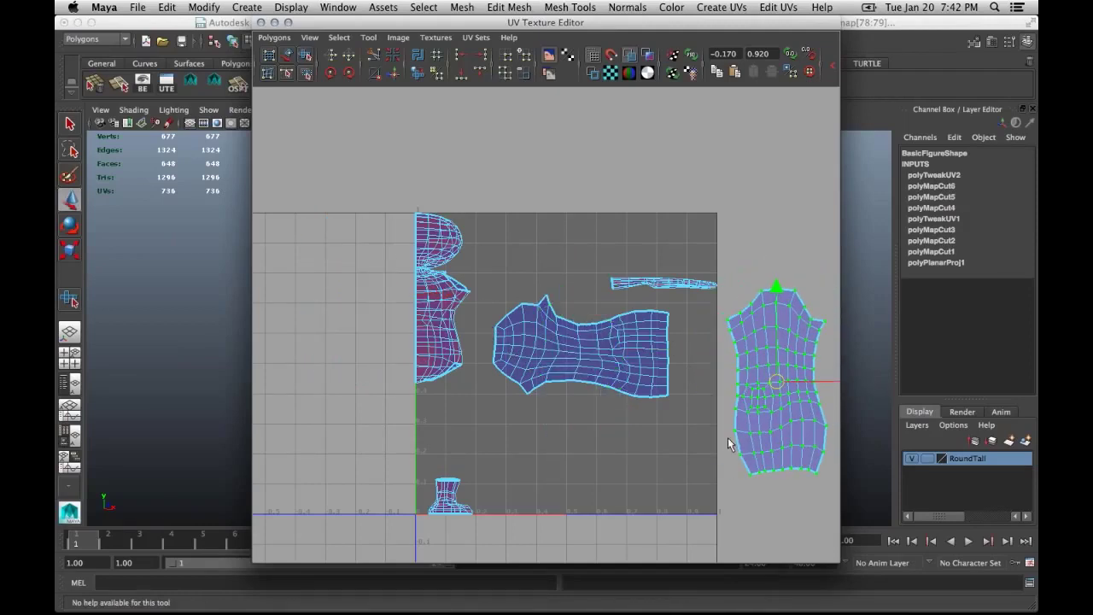
left_click(273, 24)
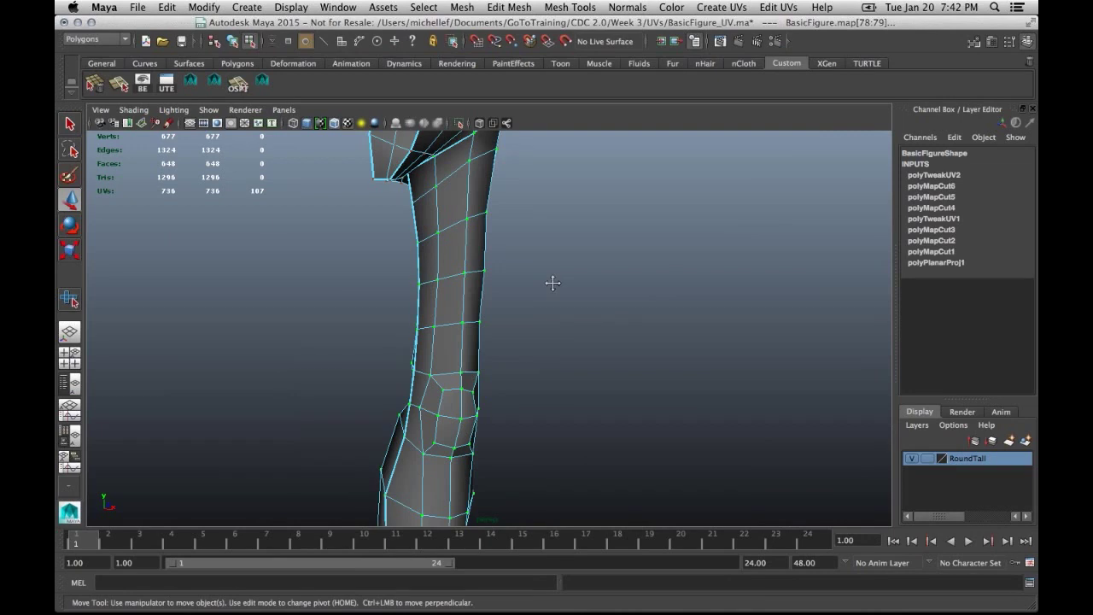
Select the half figure as an object and apply Mesh > Mirror Geometry, reaching 1472 UVs
scroll(551, 283, "down", 5)
scroll(497, 291, "down", 5)
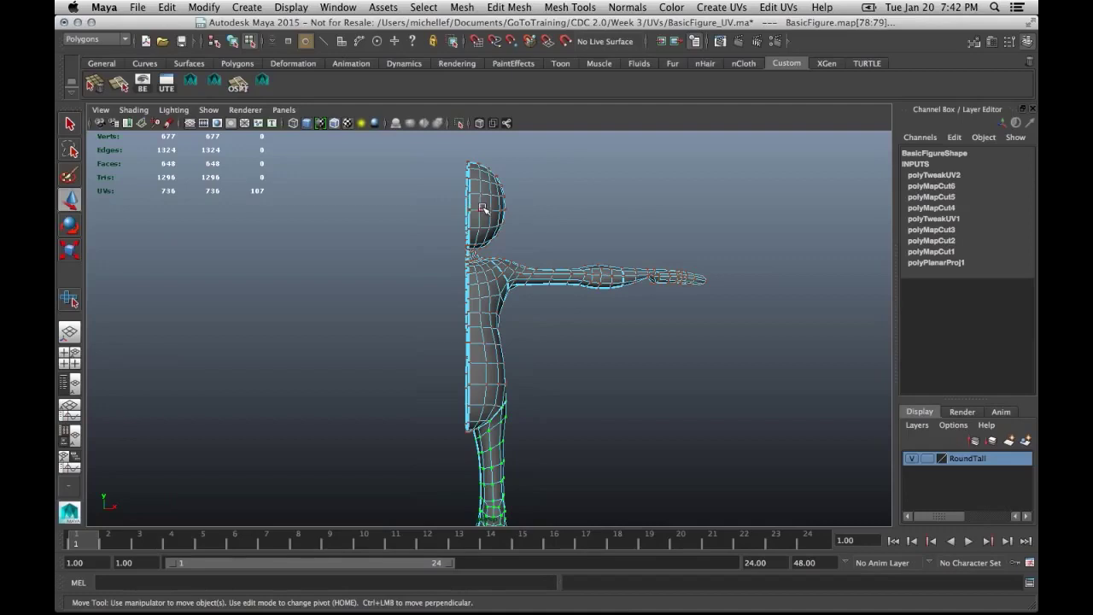
right_click_drag(483, 208, 464, 263)
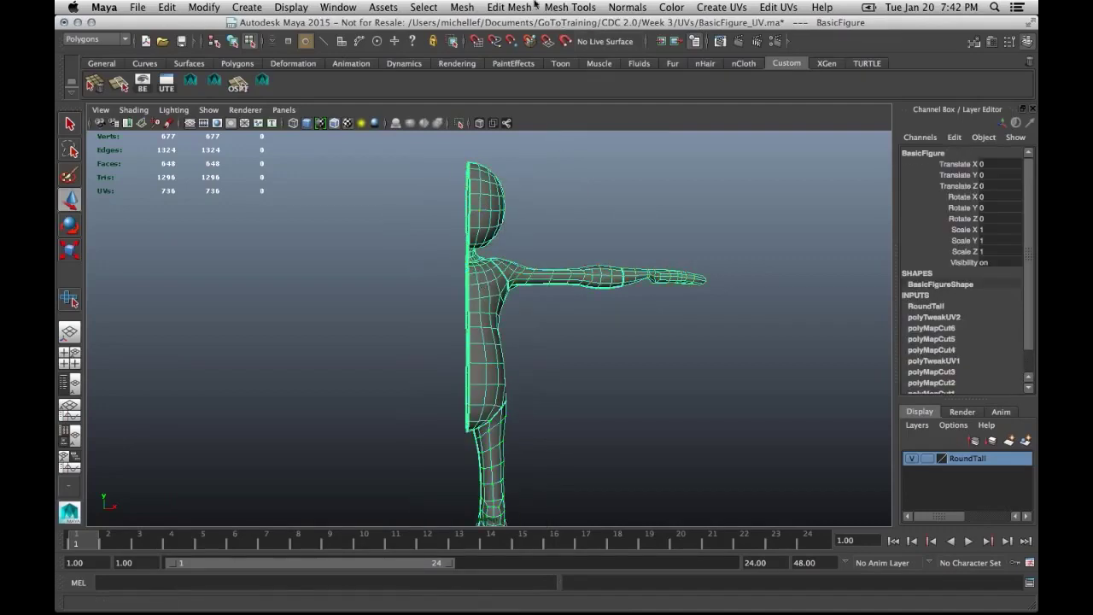
left_click(535, 6)
mouse_move(462, 7)
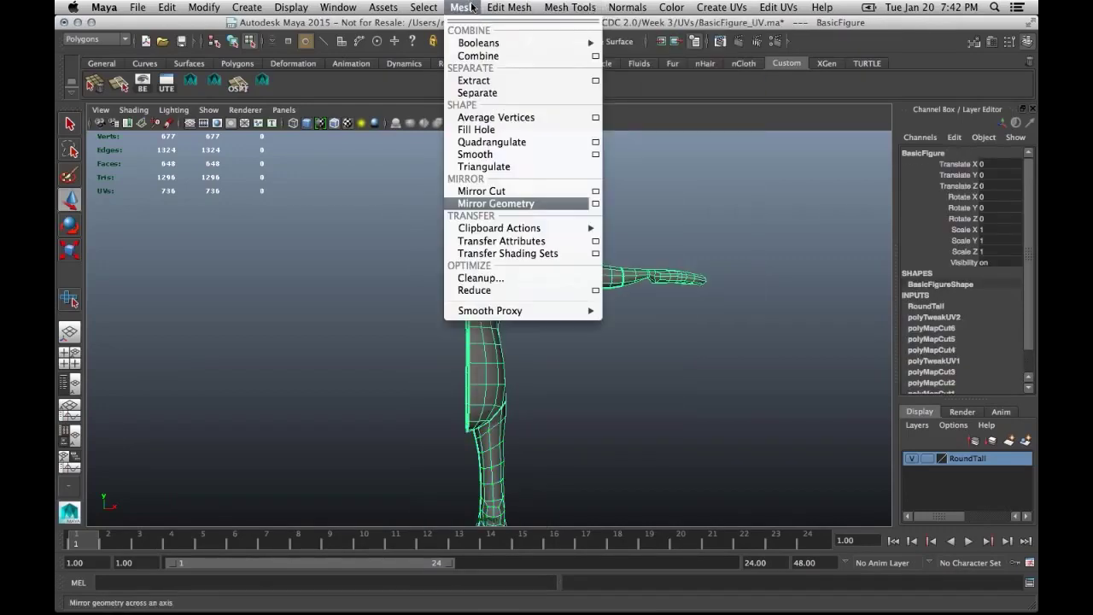
left_click(553, 204)
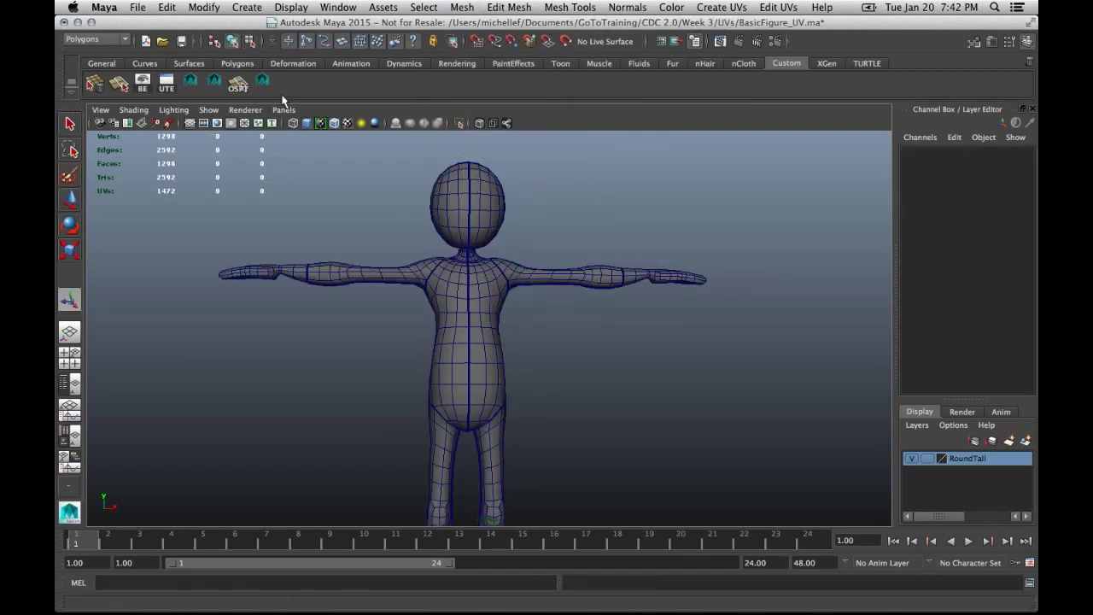
Marquee-select the head and body UV shells in the UV Texture Editor, then close it
left_click(166, 83)
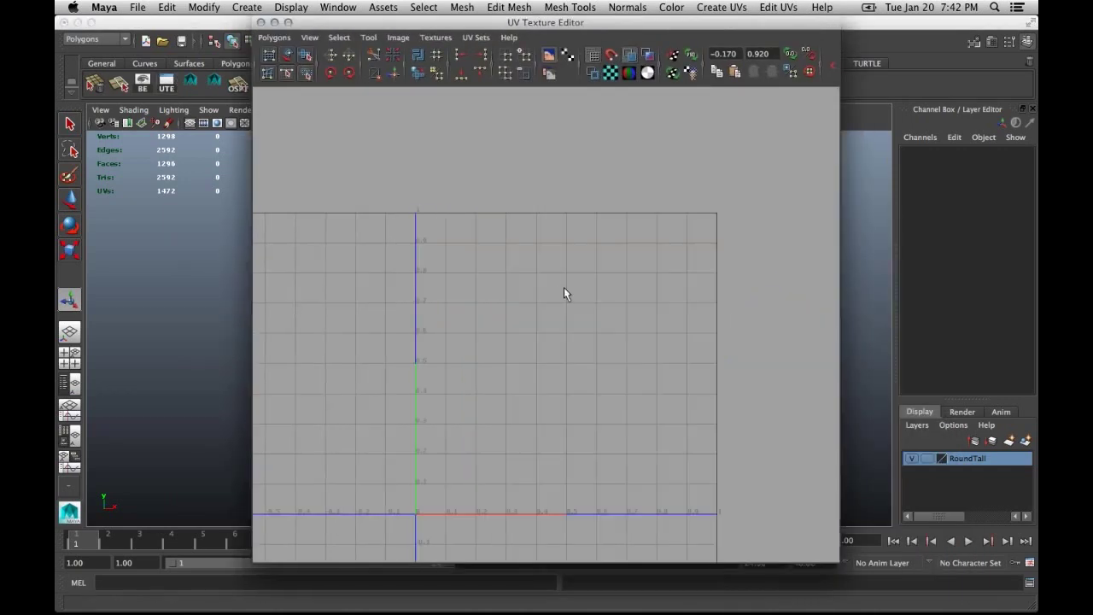
left_click_drag(412, 44, 731, 171)
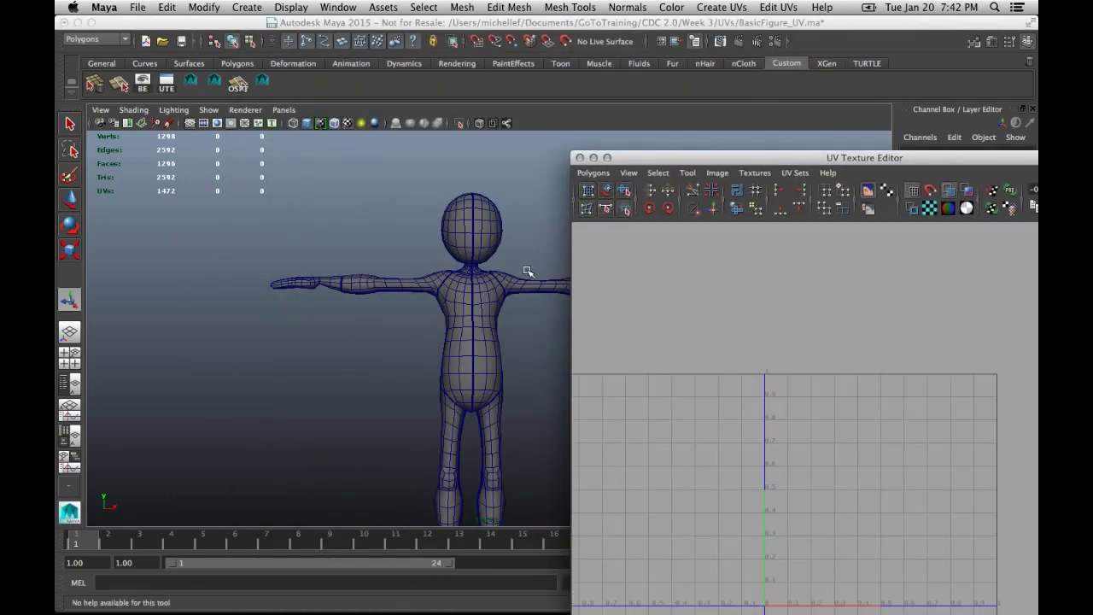
left_click(504, 266)
right_click_drag(760, 455, 743, 417)
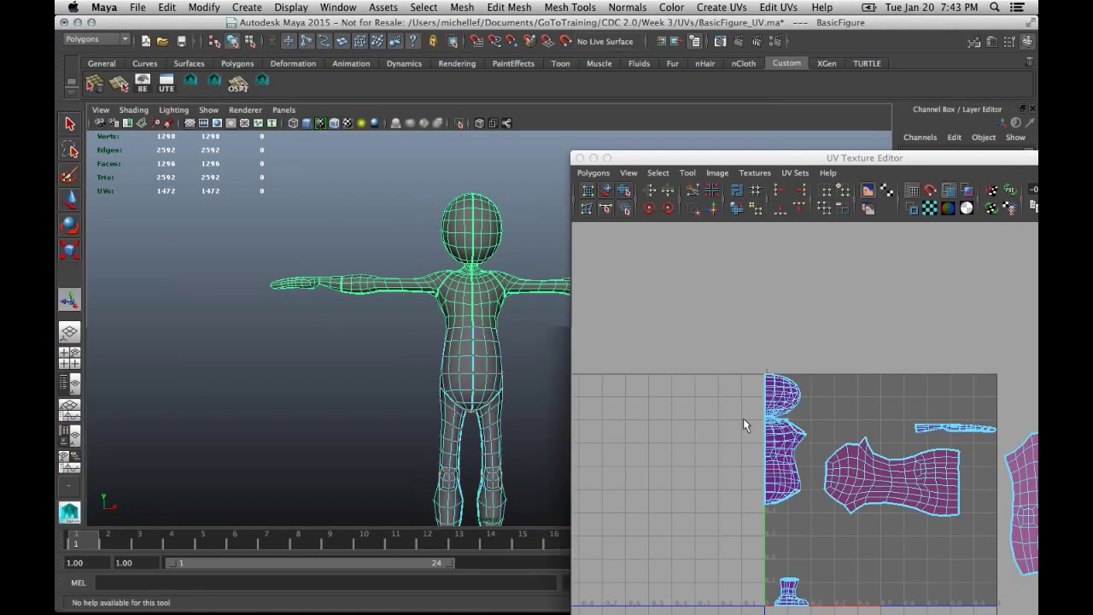
left_click_drag(719, 359, 809, 524)
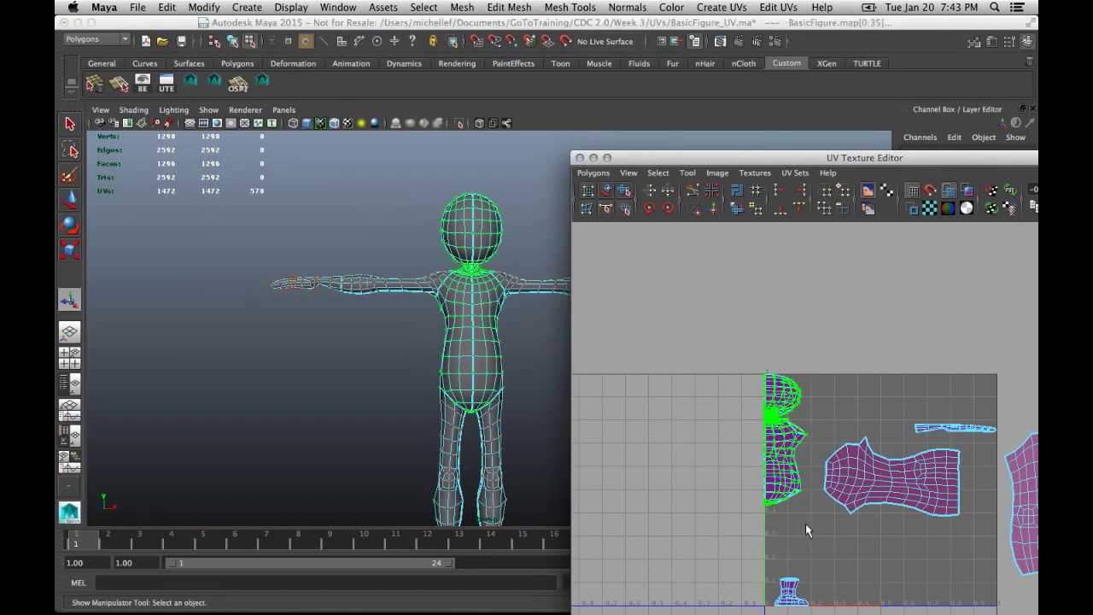
left_click(580, 157)
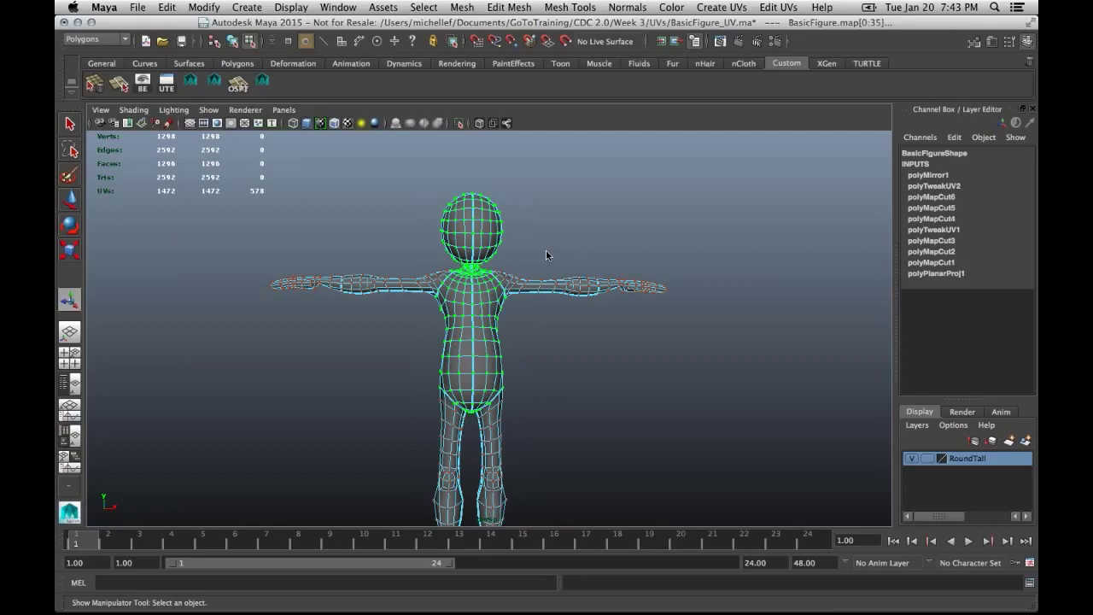
Convert the head and body UV selection to faces using the Ctrl+F9–F11 conversions
key("F9")
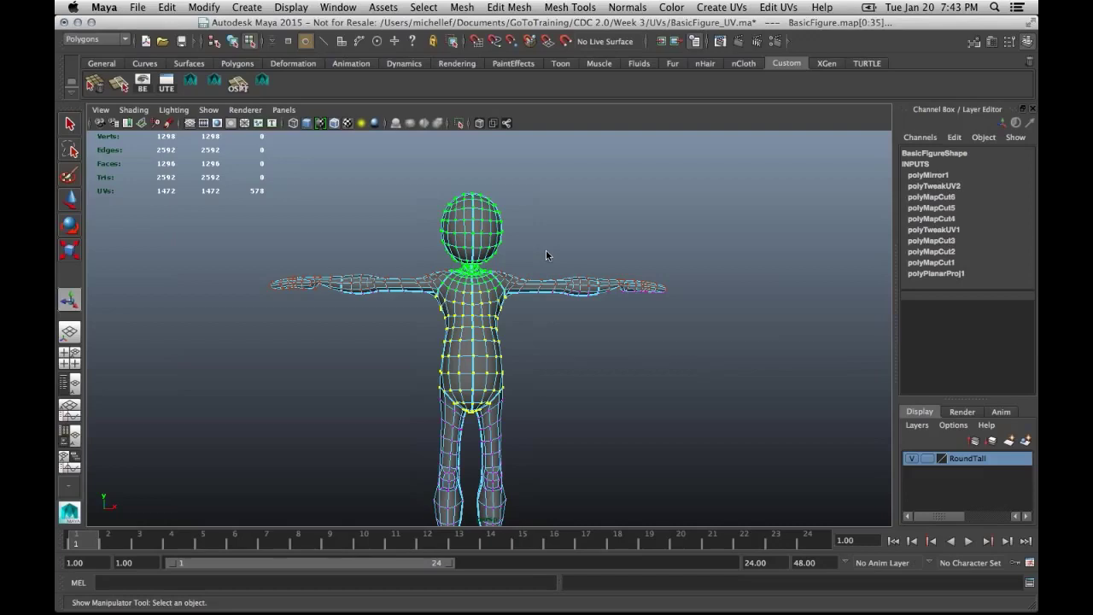
key("ctrl+F9")
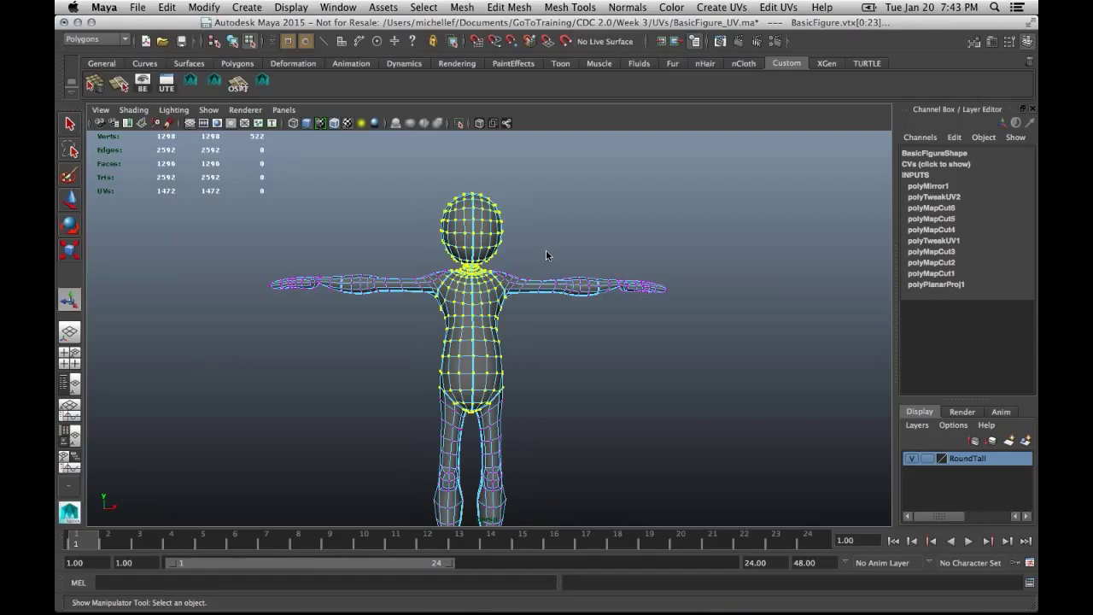
key("ctrl+F10")
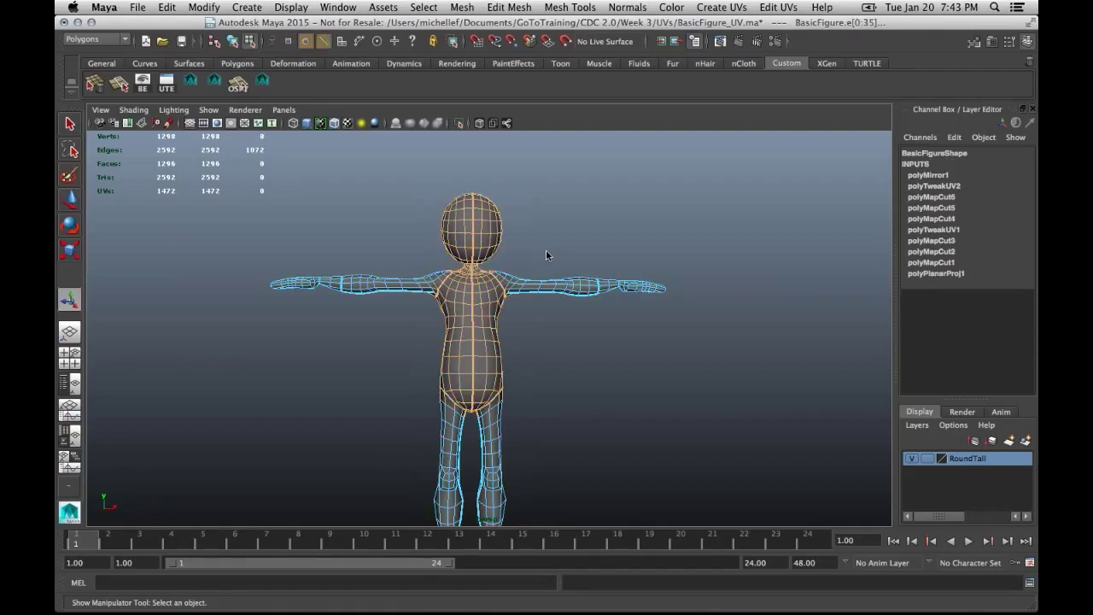
key("ctrl+F11")
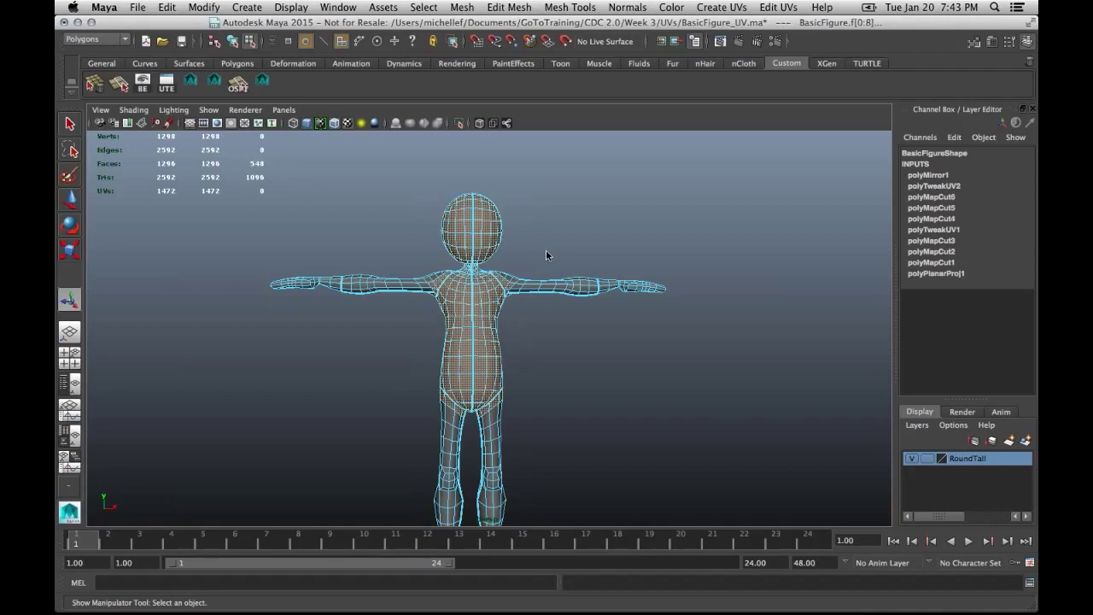
key("ctrl+F12")
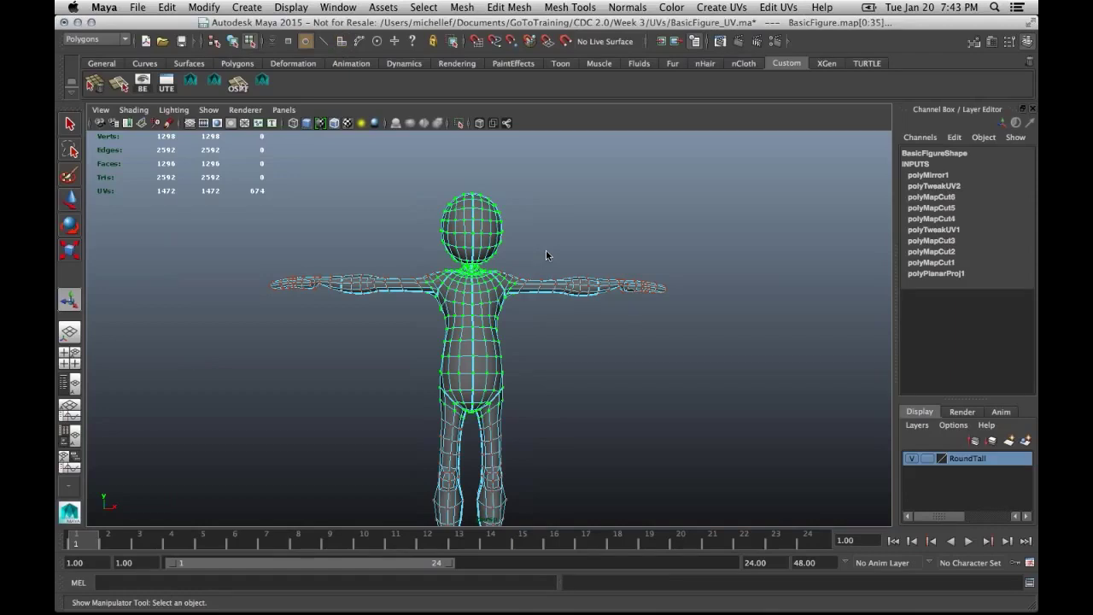
key("ctrl+z")
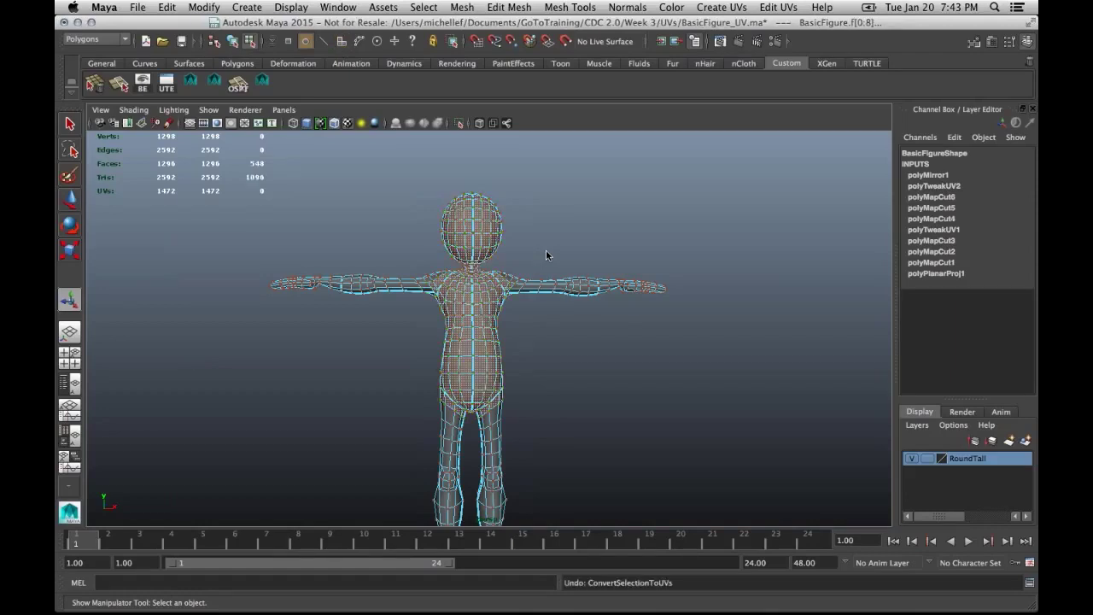
key("ctrl+F9")
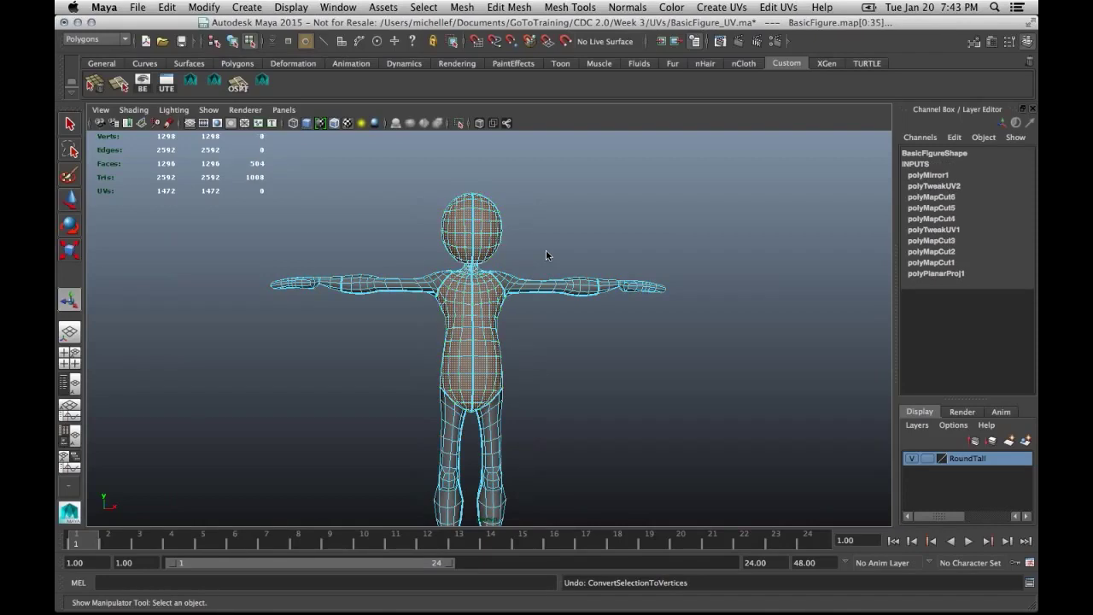
key("F11")
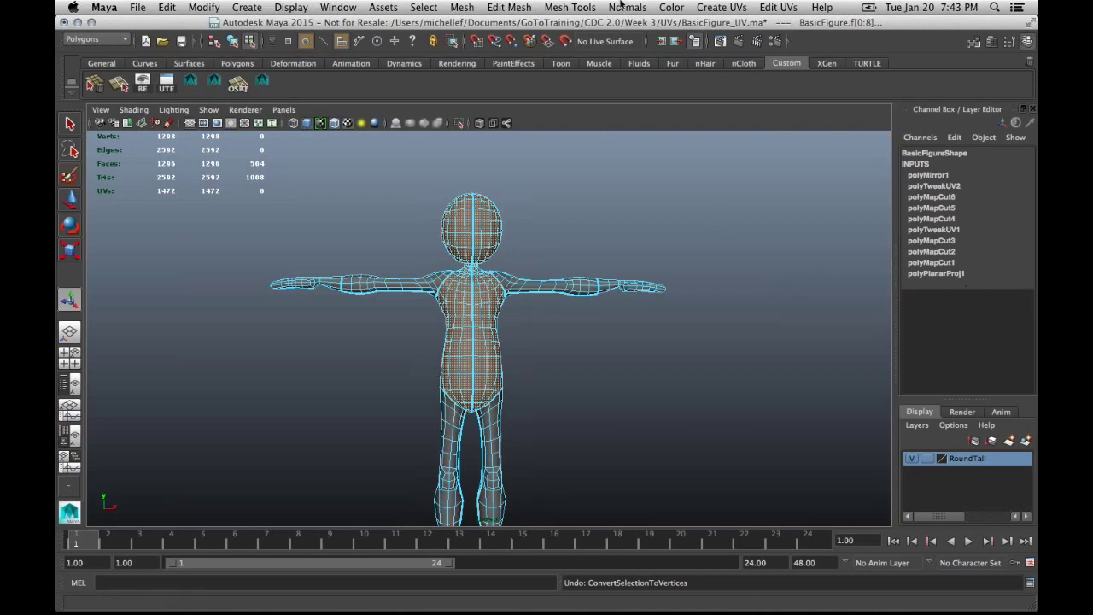
Planar-map the head and body faces and shift the new projection left
left_click(706, 9)
left_click(721, 31)
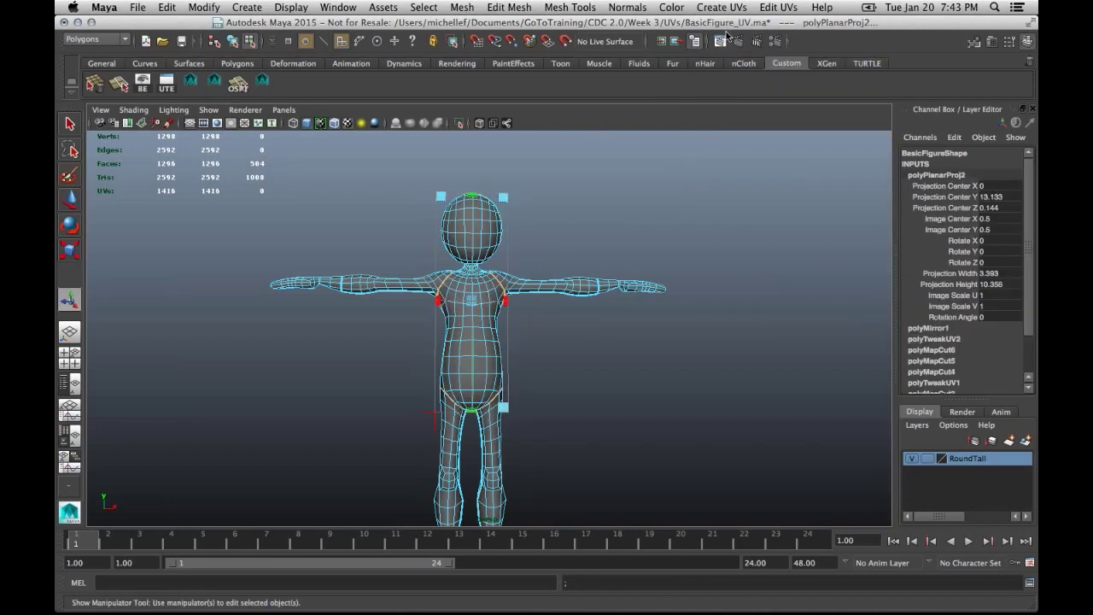
left_click(166, 82)
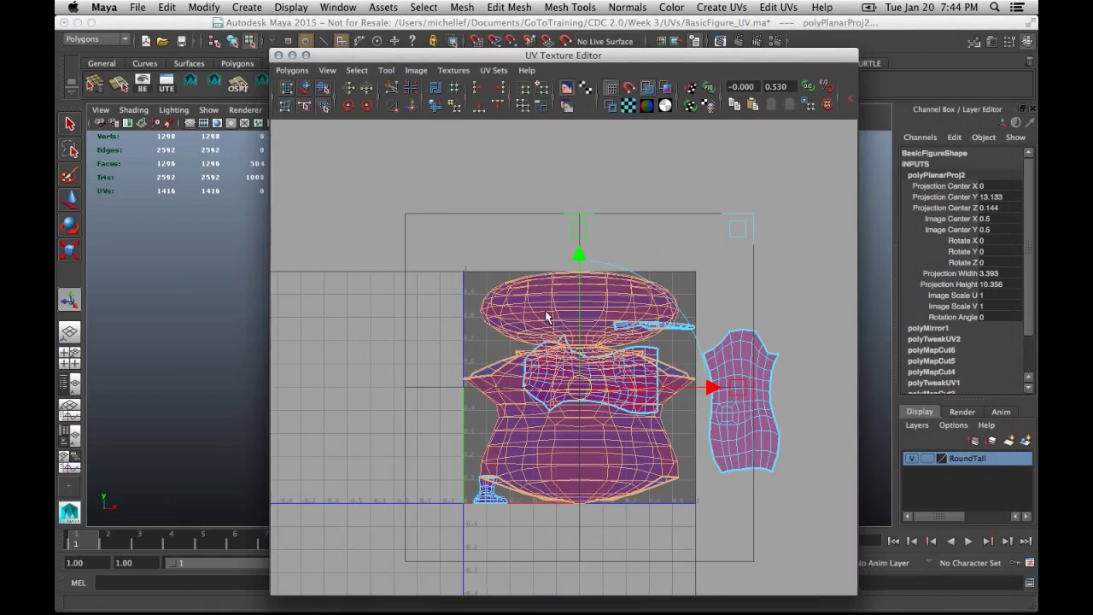
left_click_drag(566, 379, 358, 356)
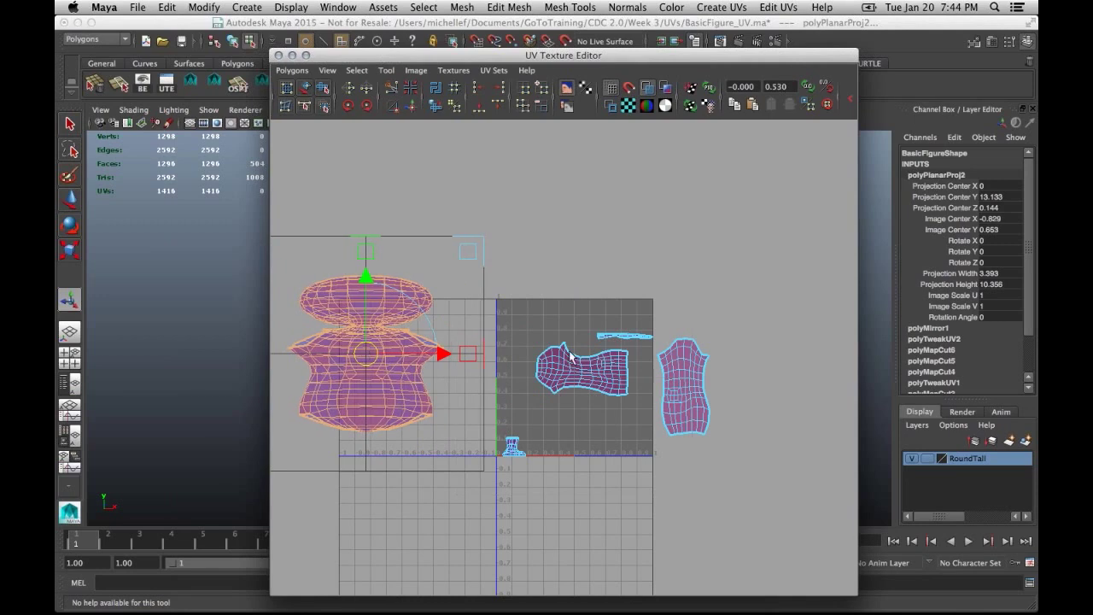
Move the arm, leg and torso shells above the grid and place the head-body shell in the UV square
right_click_drag(612, 419, 529, 320)
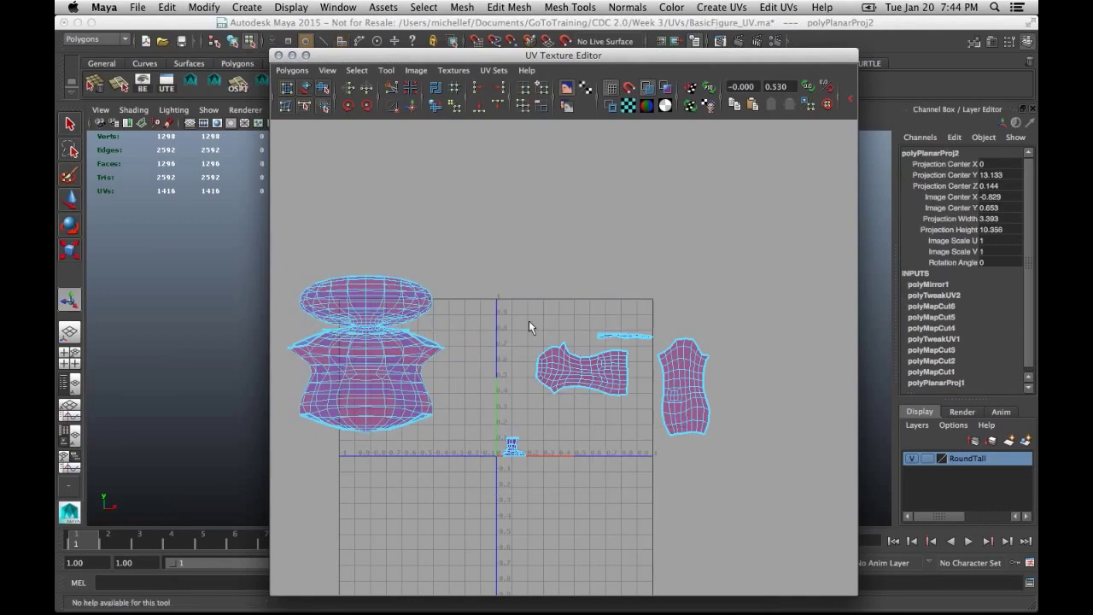
left_click_drag(733, 530, 721, 519)
key("w")
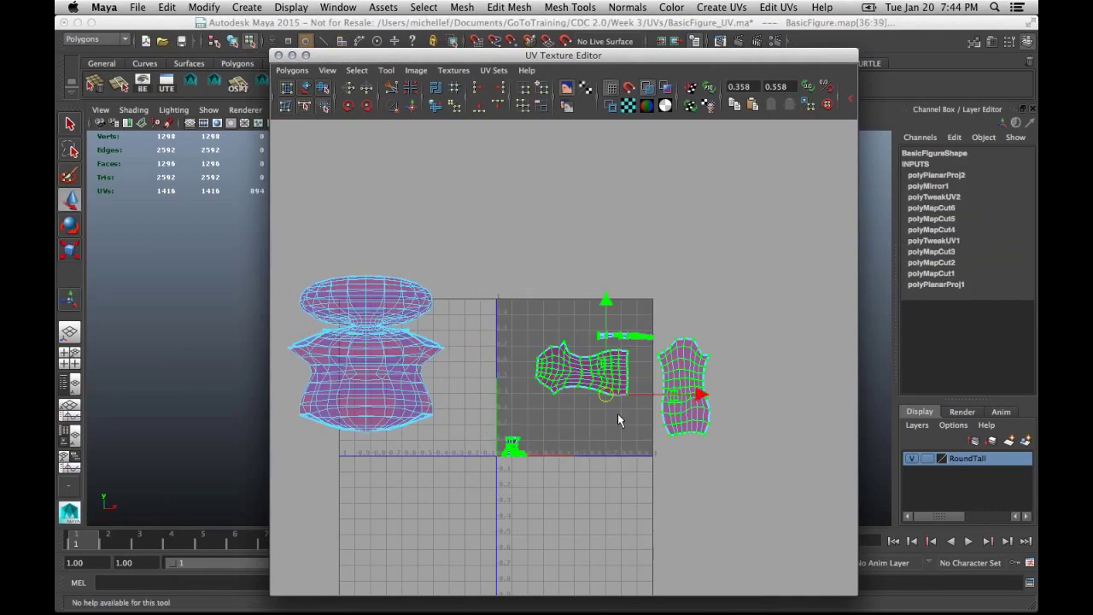
left_click_drag(604, 398, 679, 198)
right_click_drag(374, 350, 442, 417)
left_click(311, 298)
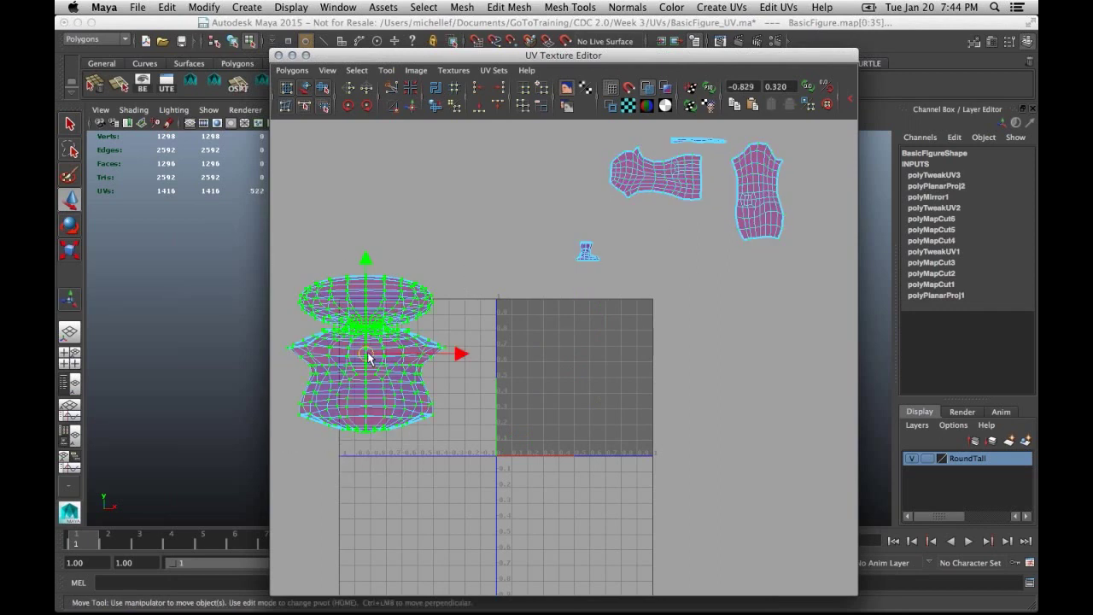
left_click_drag(365, 357, 417, 370)
left_click(500, 459)
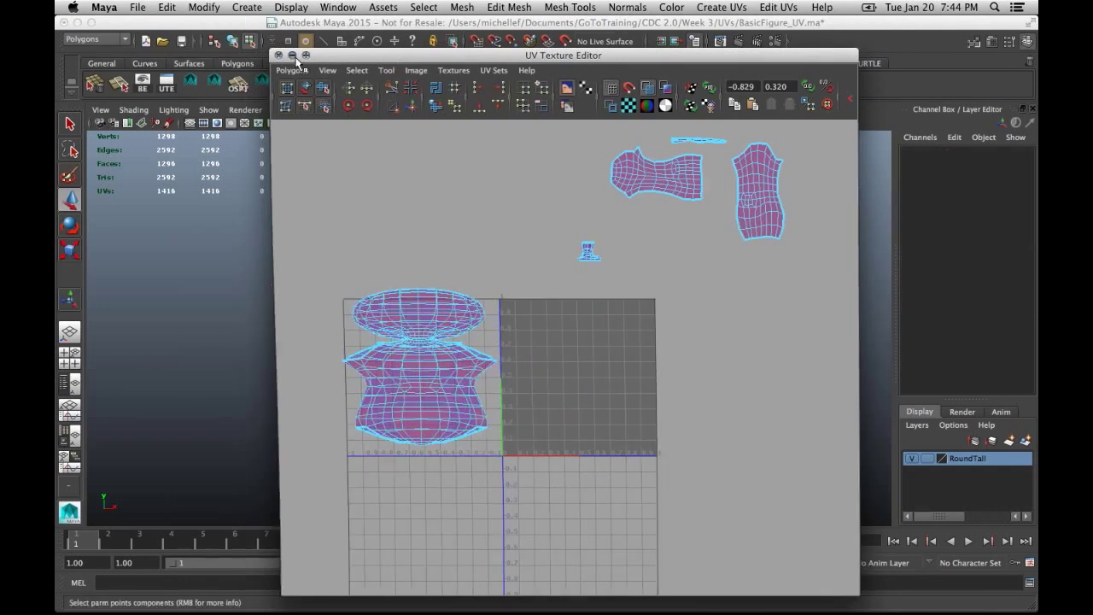
left_click(277, 55)
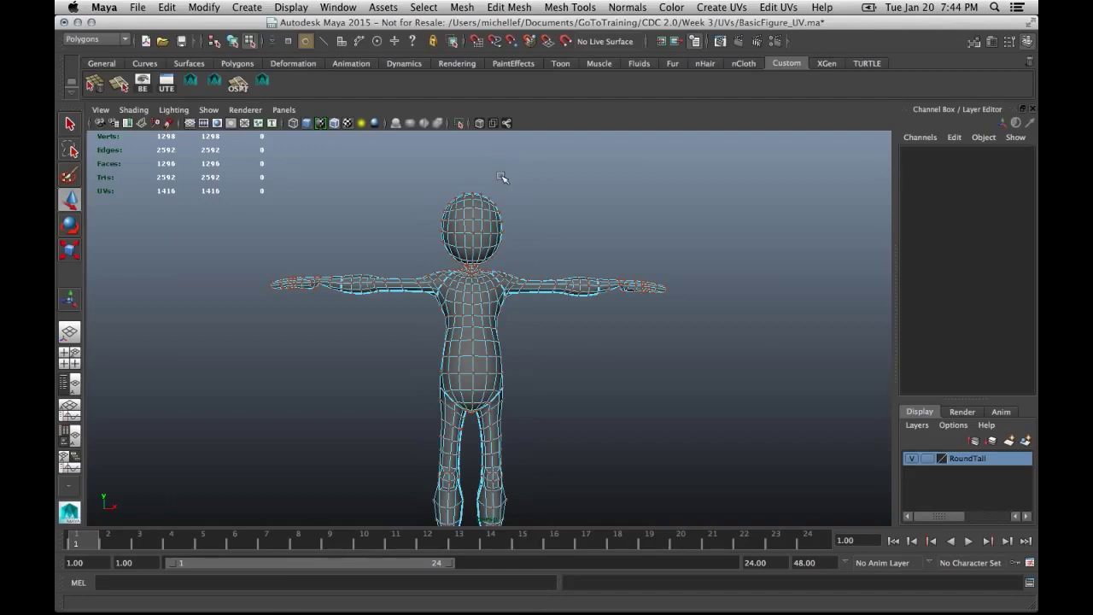
Zoom in on the figure and open UV_Snapshot.jpg from the recent image files
left_click(593, 249)
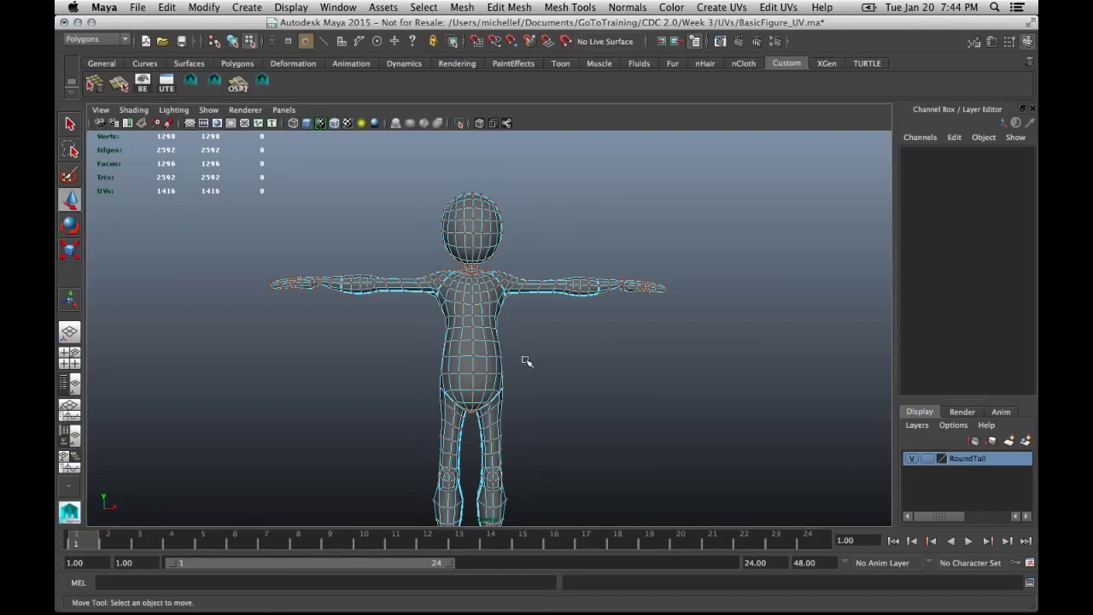
scroll(525, 358, "up", 5)
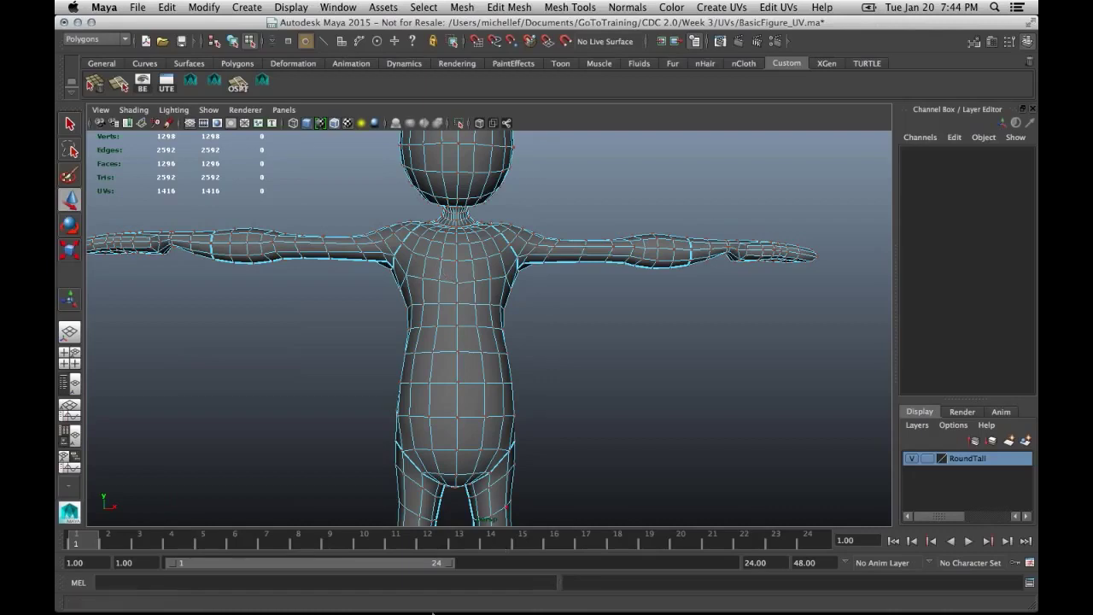
mouse_move(433, 612)
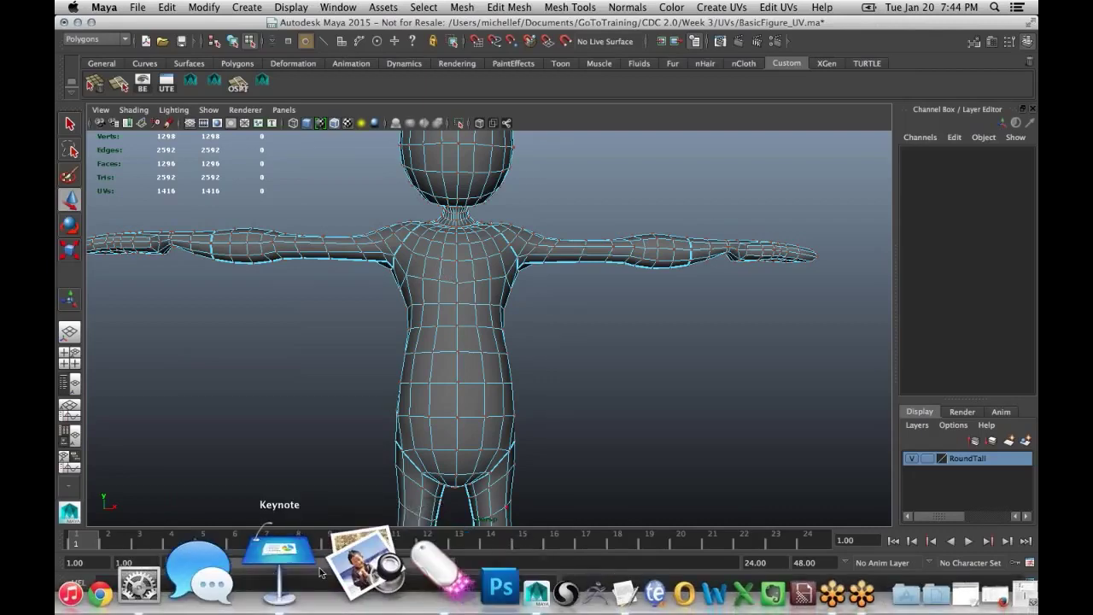
left_click(331, 570)
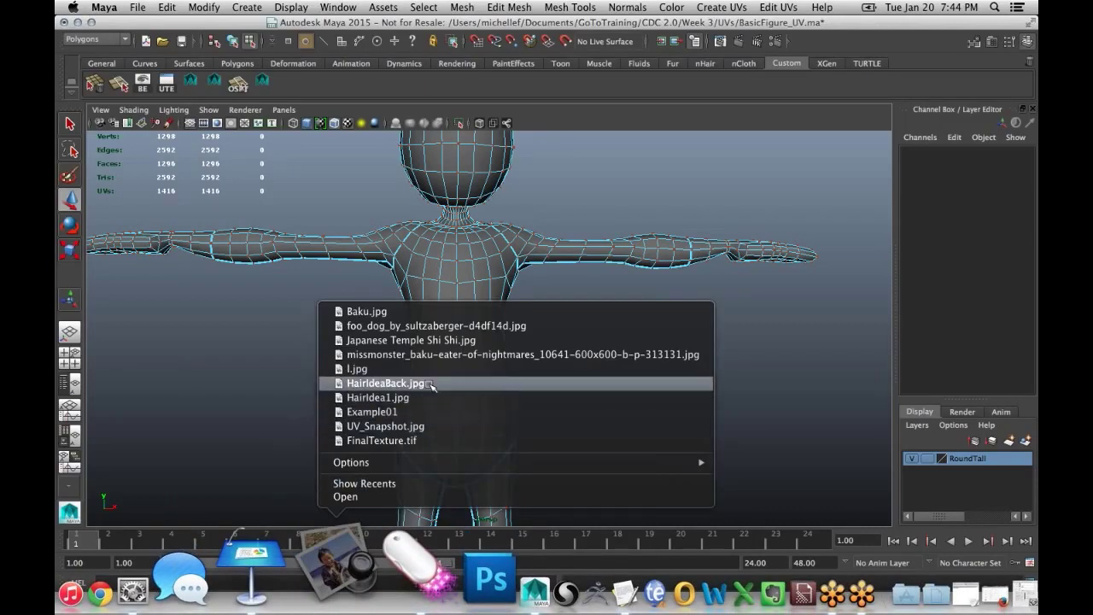
left_click(451, 429)
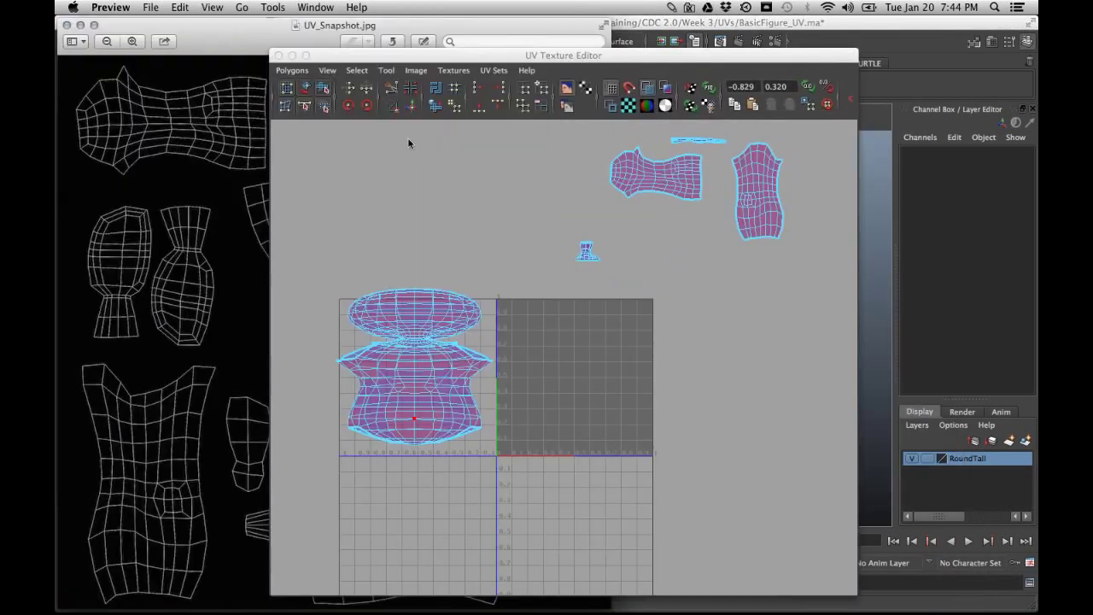
Hide the UV editor and mark red seam dots and lines along the snapshot's lower shell
left_click(292, 56)
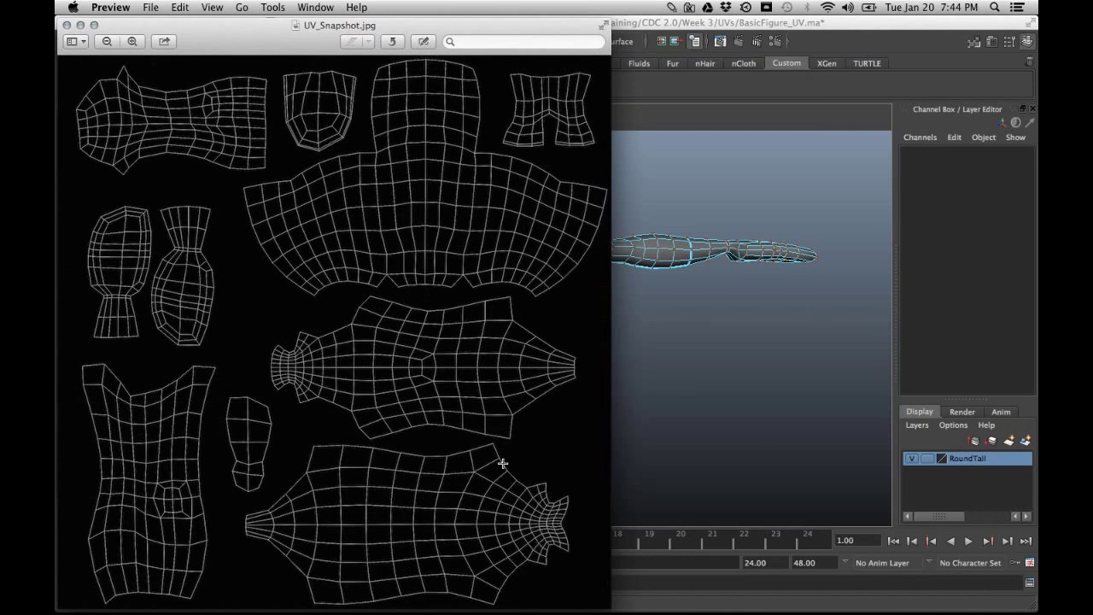
key("2")
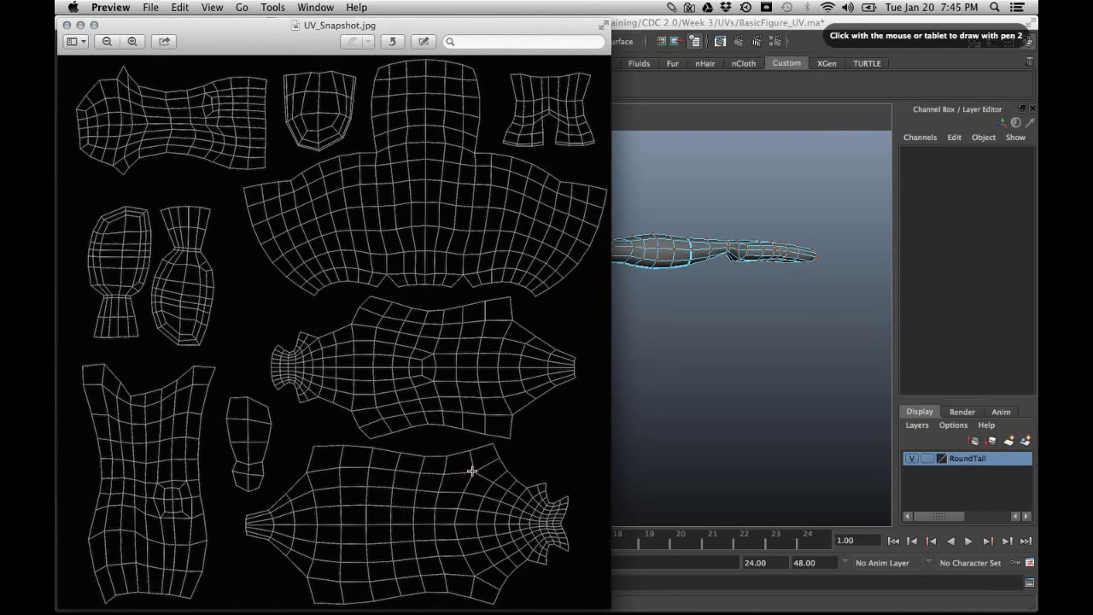
left_click(471, 473)
left_click(475, 580)
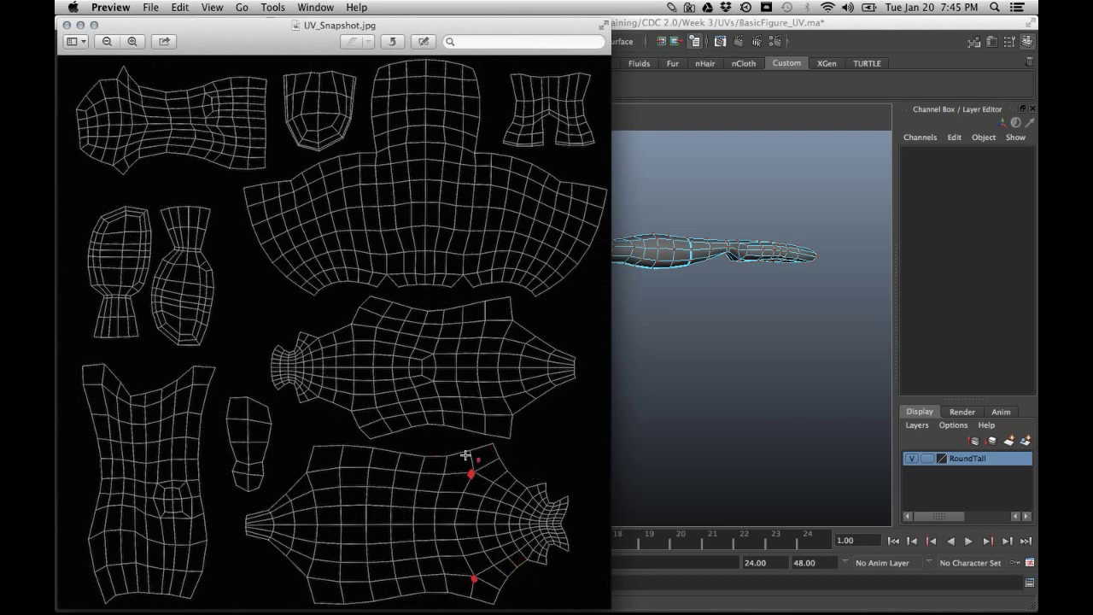
left_click_drag(465, 454, 437, 455)
mouse_move(439, 589)
left_mouse_down()
mouse_move(488, 602)
mouse_move(437, 590)
left_mouse_up()
Add red marks on the lower and upper-left shells, then clear all annotations and put the snapshot away
left_click(526, 488)
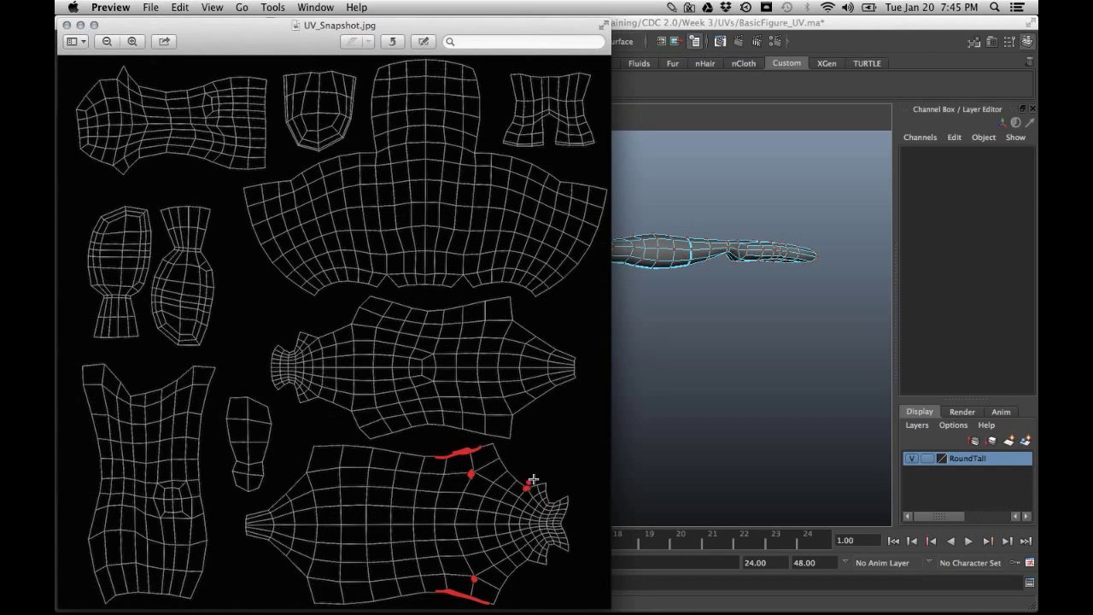
left_click(109, 165)
left_click_drag(541, 490, 548, 492)
key("Escape")
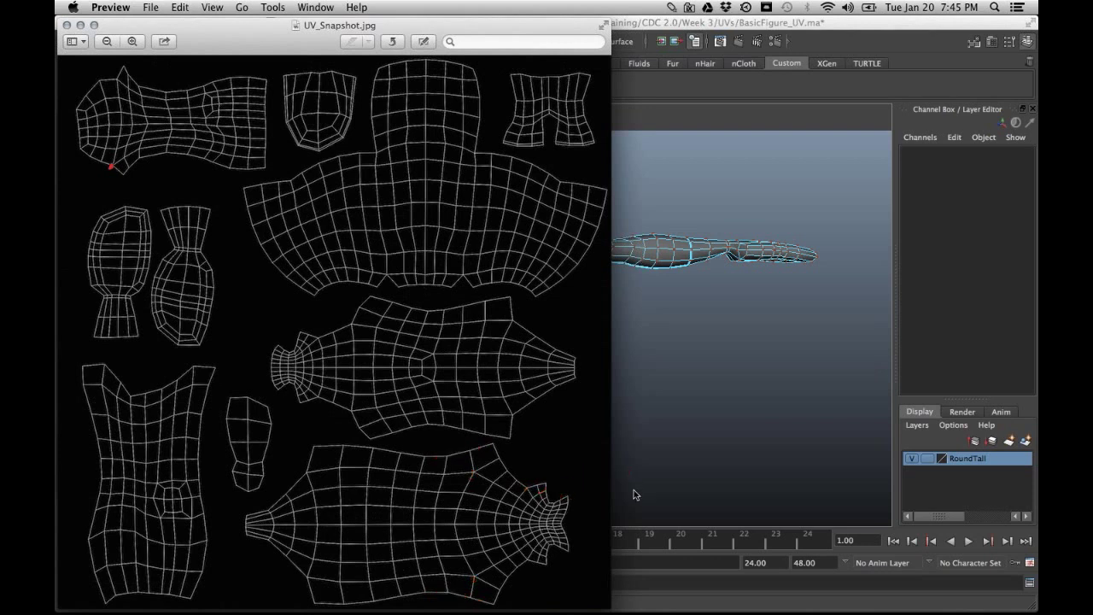
left_click(80, 25)
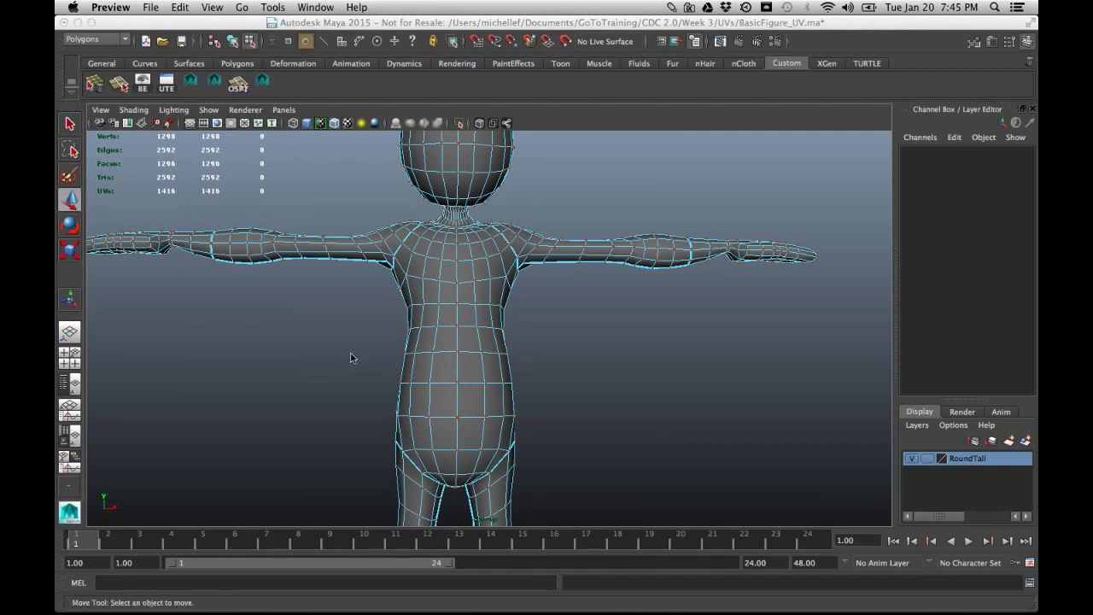
In Edge mode, select the edge loops running down the torso sides and across the back
left_click(388, 353)
left_click_drag(388, 352, 472, 295, "alt")
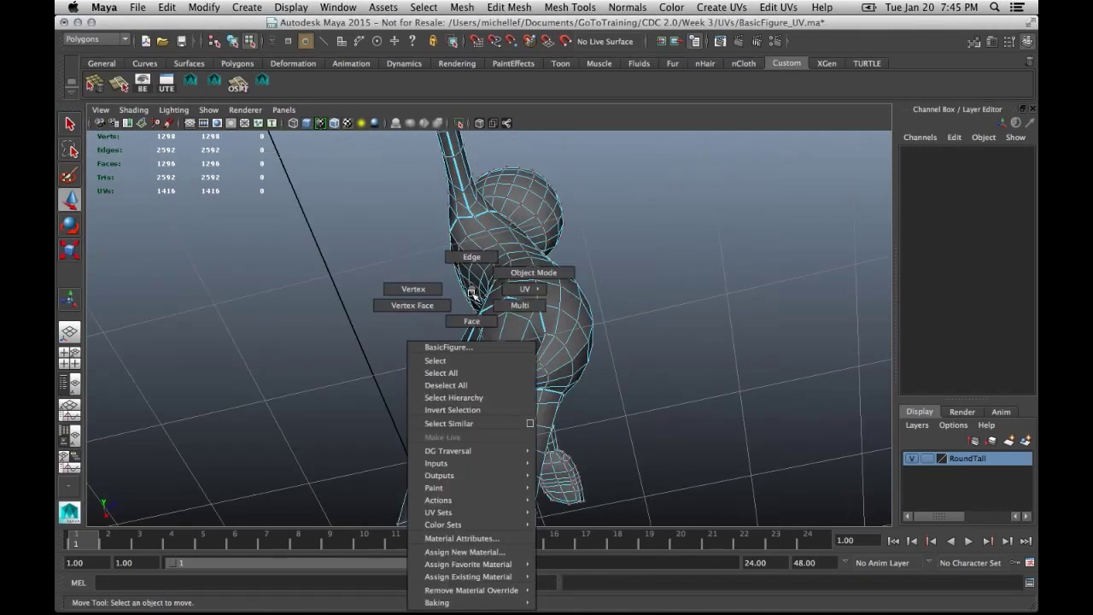
right_click_drag(471, 295, 467, 257)
mouse_move(466, 256)
left_mouse_down("alt")
mouse_move(459, 290)
mouse_move(486, 247)
left_mouse_up("alt")
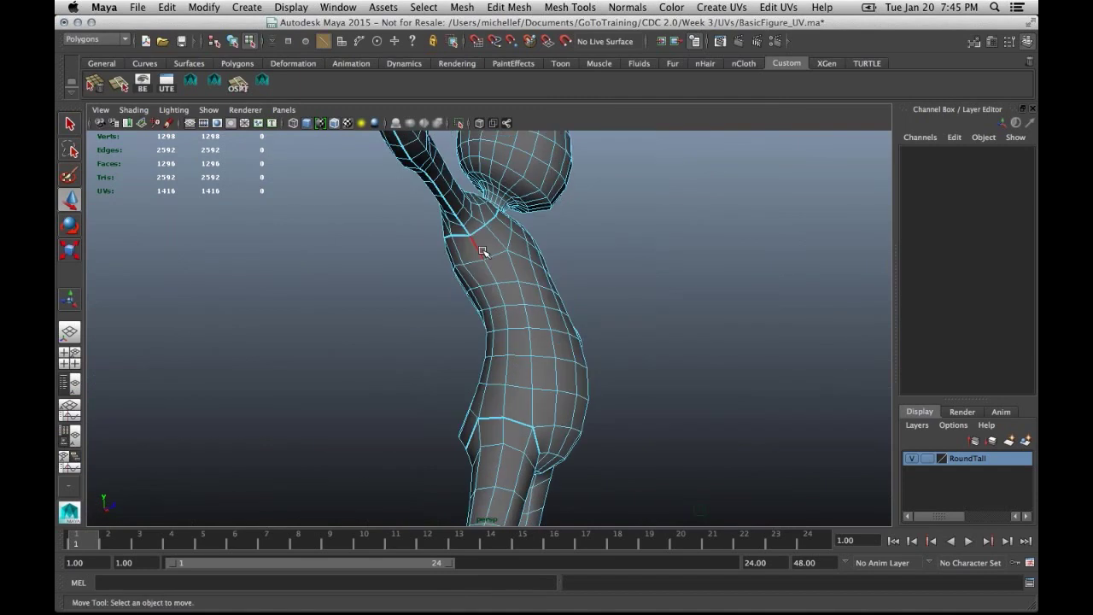
left_click(486, 247)
double_click(510, 405)
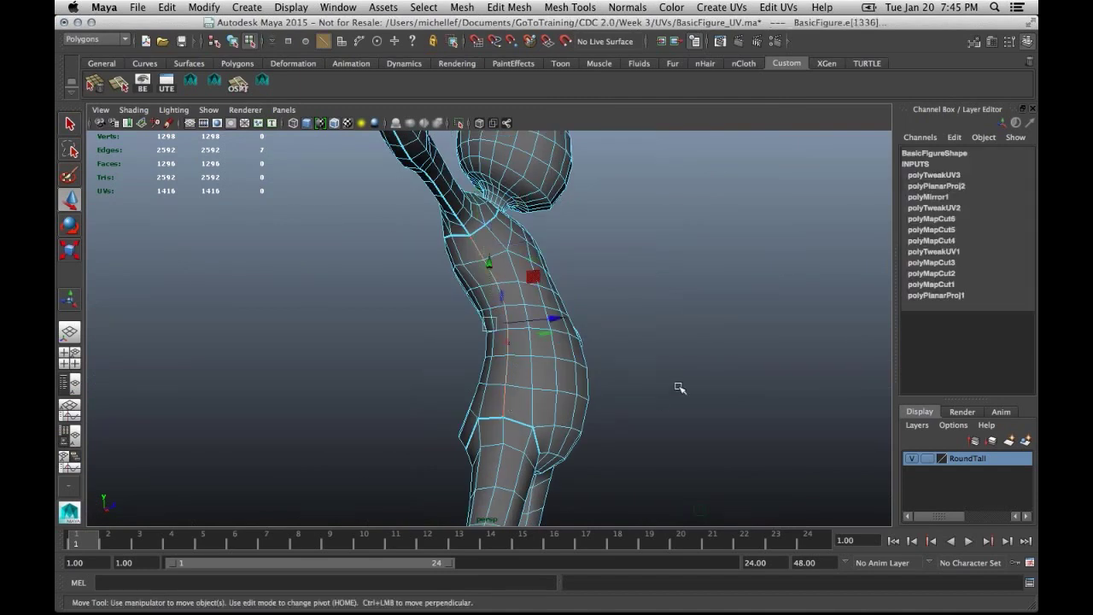
left_click_drag(678, 385, 444, 376, "alt")
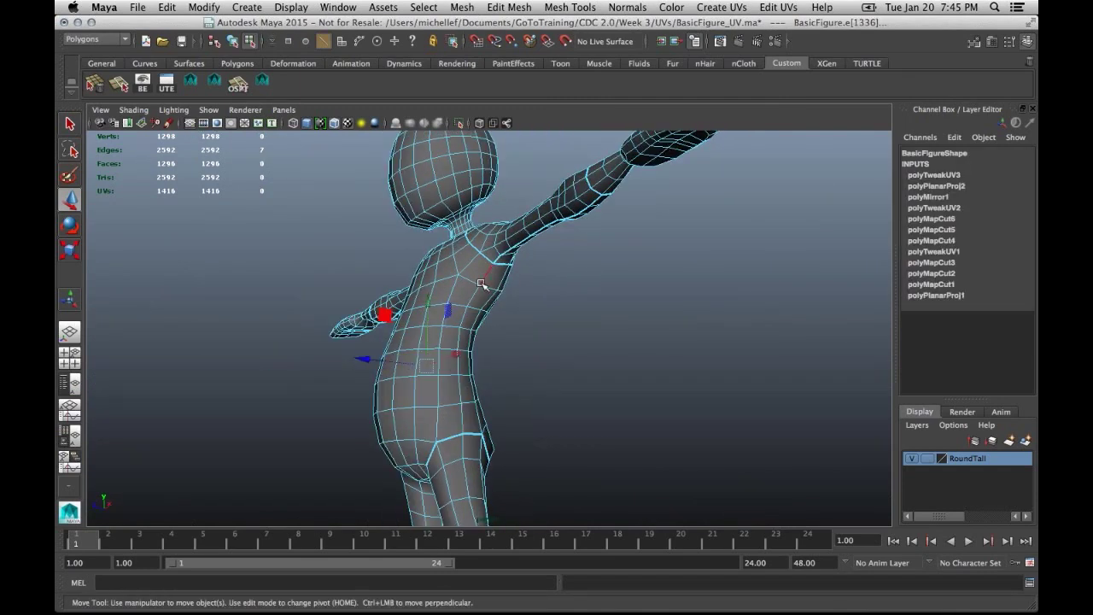
double_click(479, 412)
left_click_drag(461, 416, 487, 398, "alt")
scroll(487, 398, "up", 5)
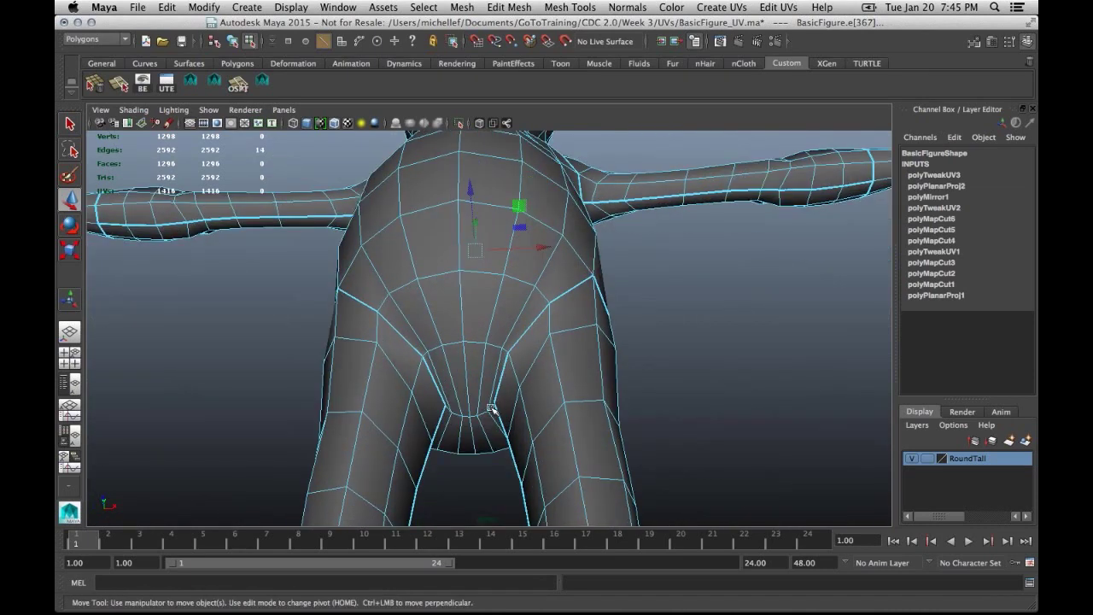
double_click(485, 416)
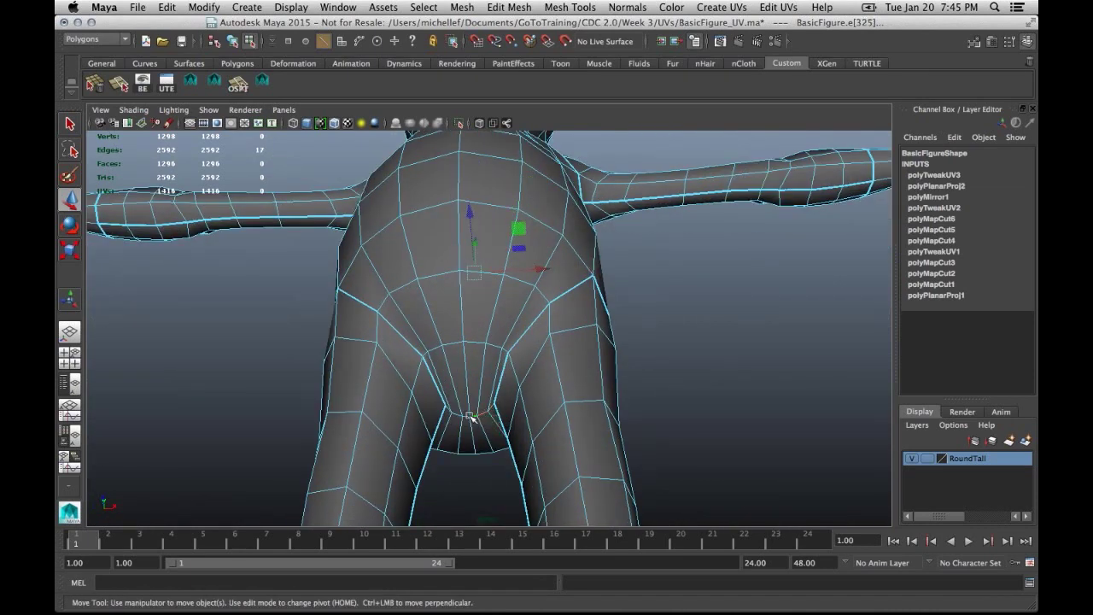
Add the crotch edges and cut UVs along the whole seam, raising the UV count to 1439
left_click(461, 416, "shift")
left_click_drag(491, 415, 415, 419, "alt")
left_click(415, 419, "shift")
scroll(519, 397, "down", 3)
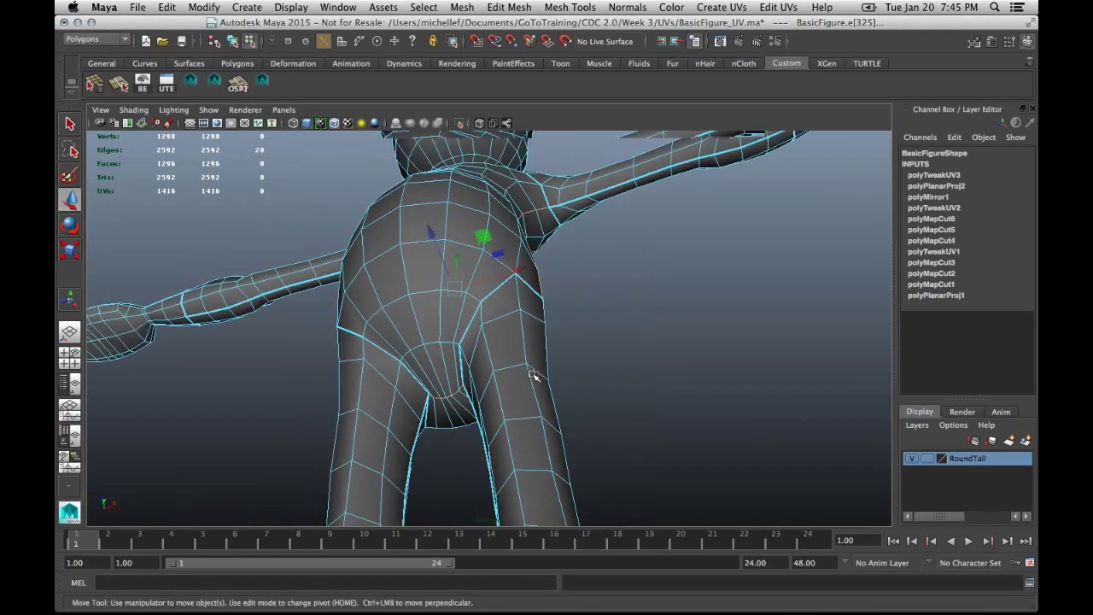
left_click_drag(561, 398, 538, 329, "alt")
scroll(540, 296, "down", 2)
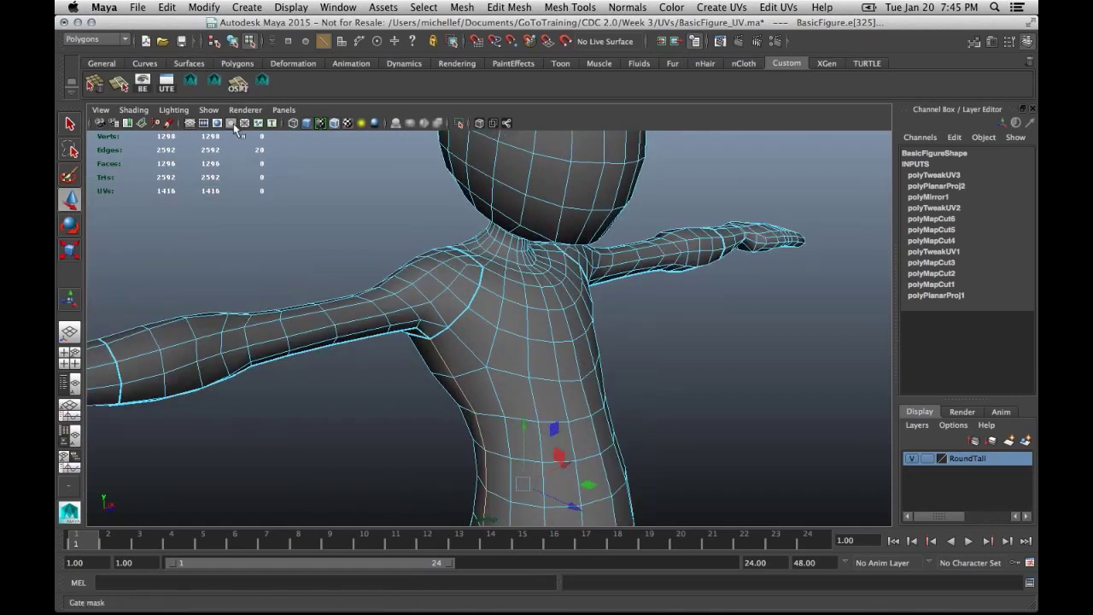
left_click(189, 82)
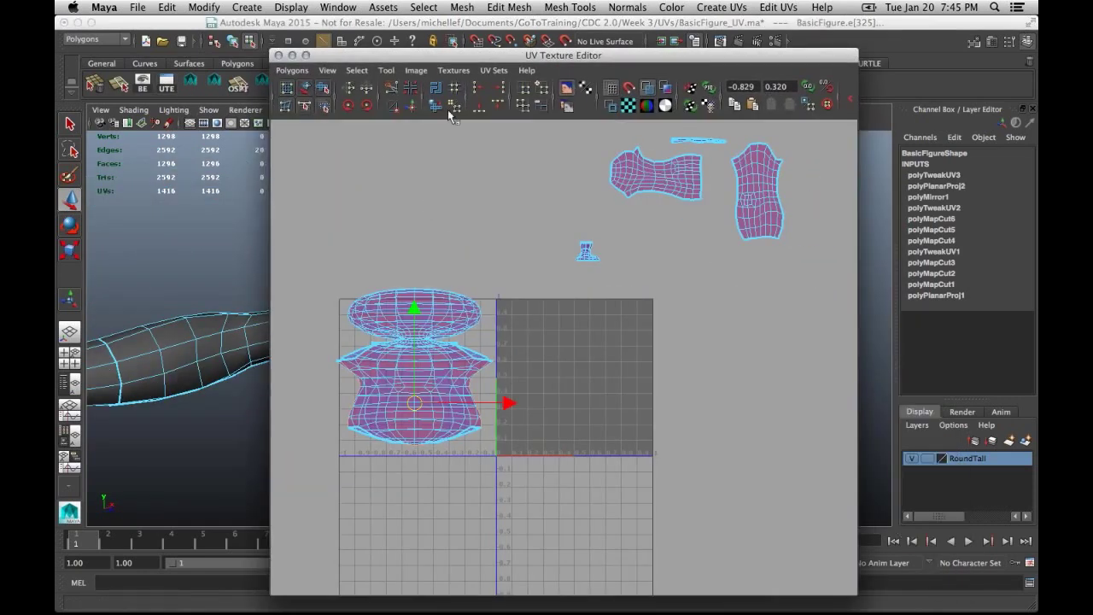
left_click(393, 89)
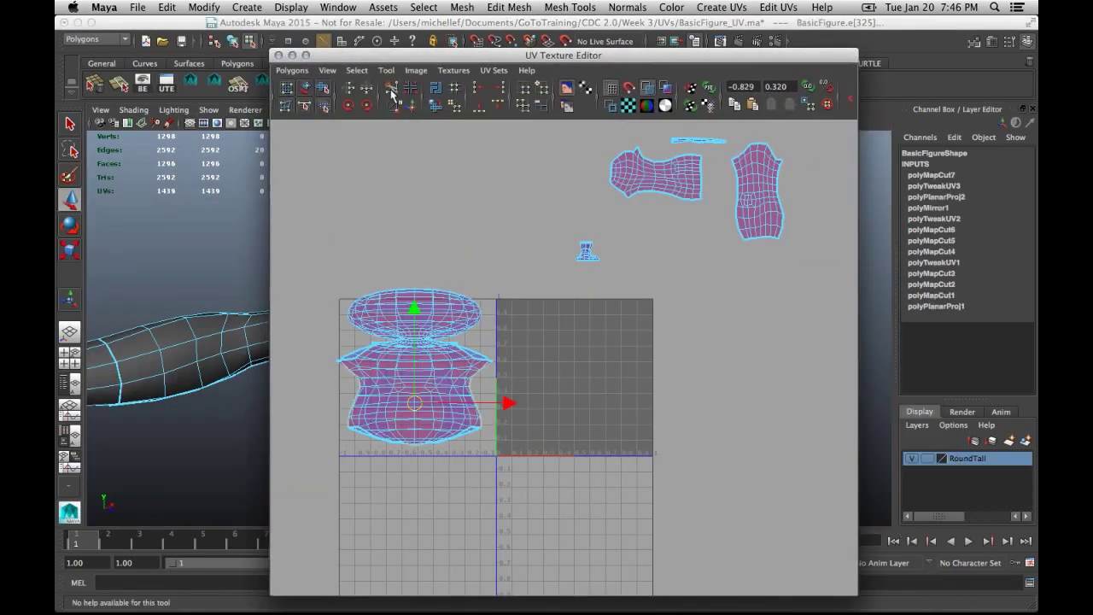
left_click(292, 54)
Pick an edge near the neck, switch to the Select tool with Q, and clear the selection
left_click_drag(427, 212, 504, 284, "alt")
left_click_drag(511, 333, 504, 375, "alt")
mouse_move(362, 597)
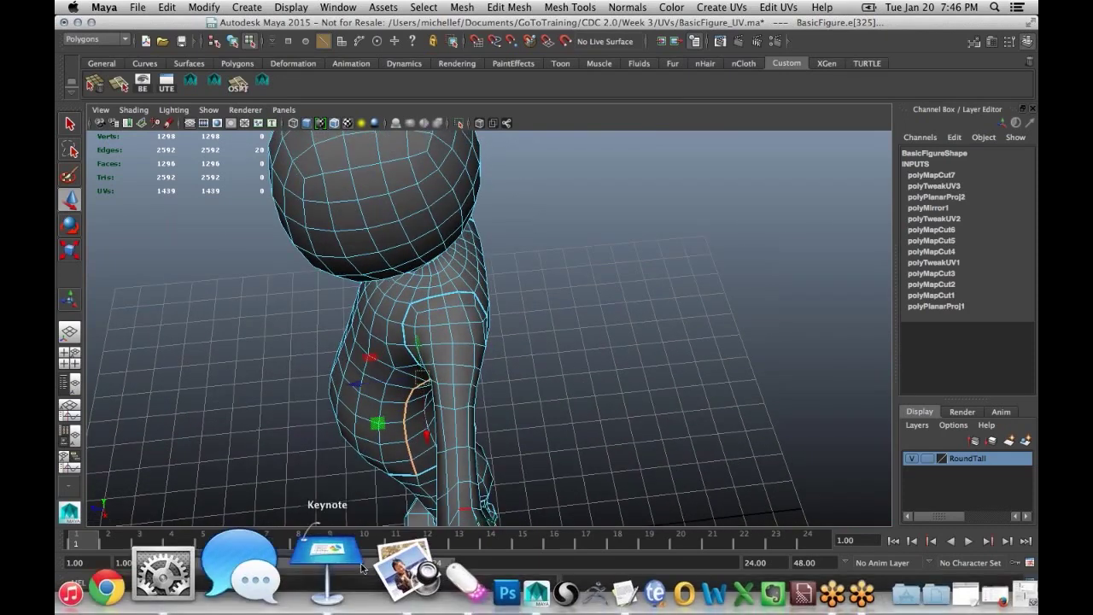
left_click(445, 290)
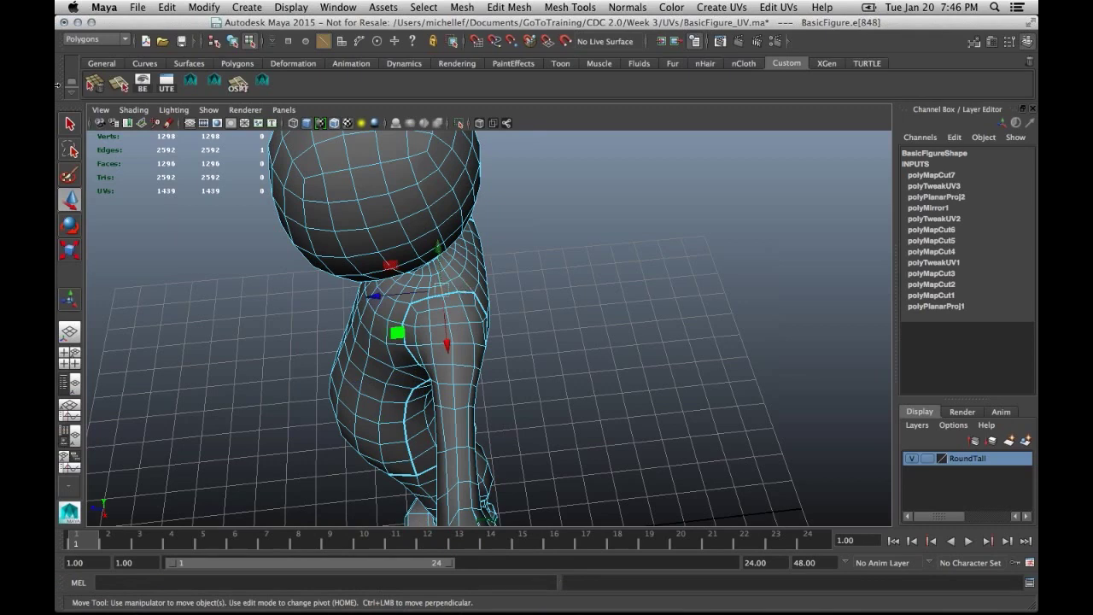
key("q")
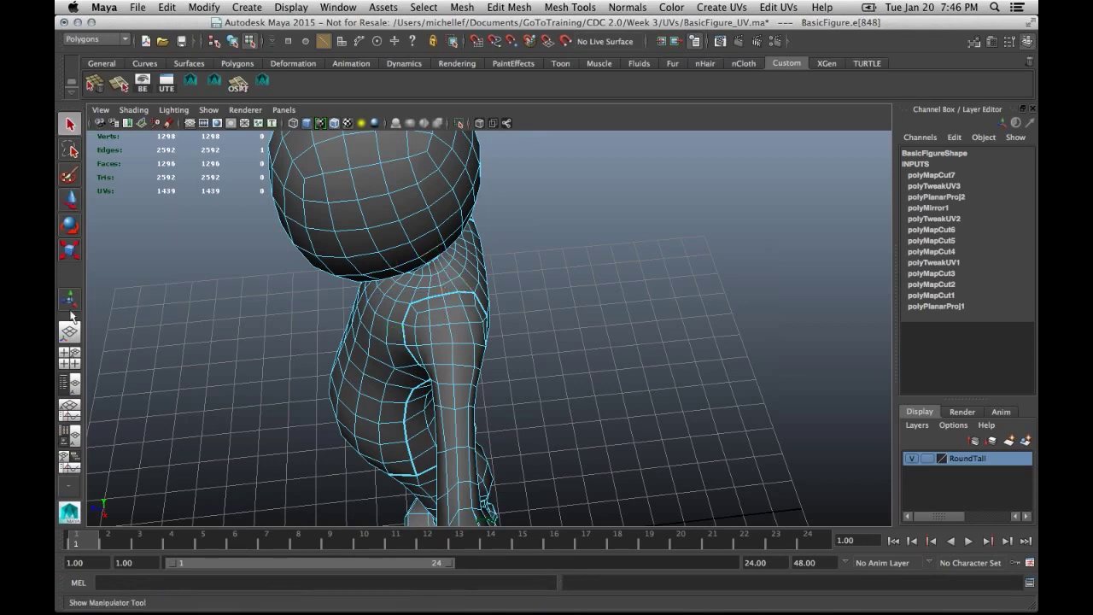
left_click_drag(454, 322, 681, 273, "alt")
left_click(681, 273)
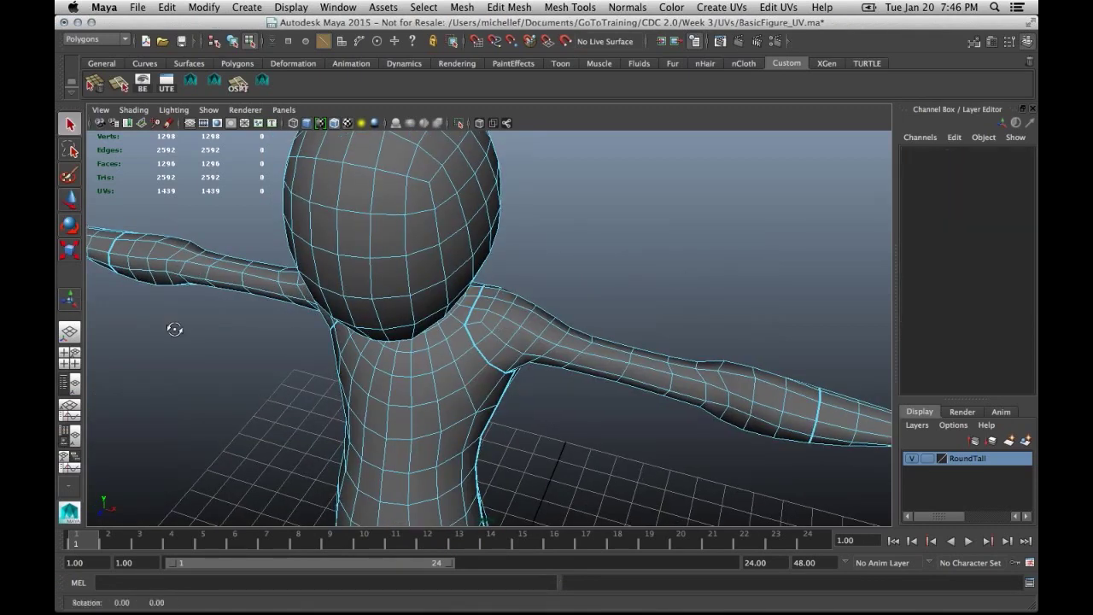
Set the Move tool's symmetry to World and close its tool settings
scroll(175, 328, "down", 3)
double_click(70, 199)
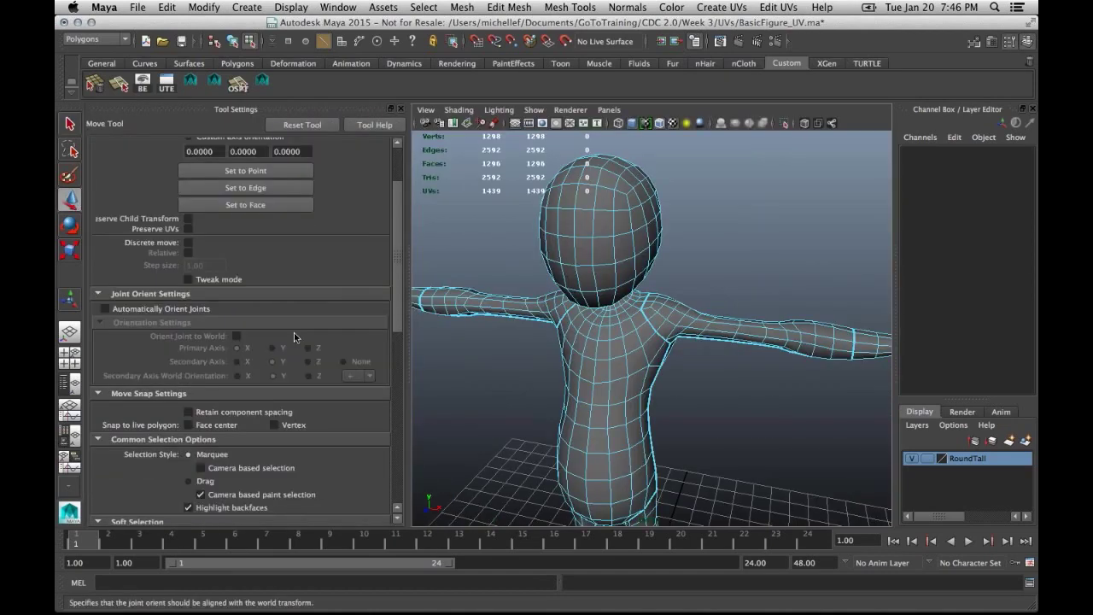
scroll(244, 345, "down", 10)
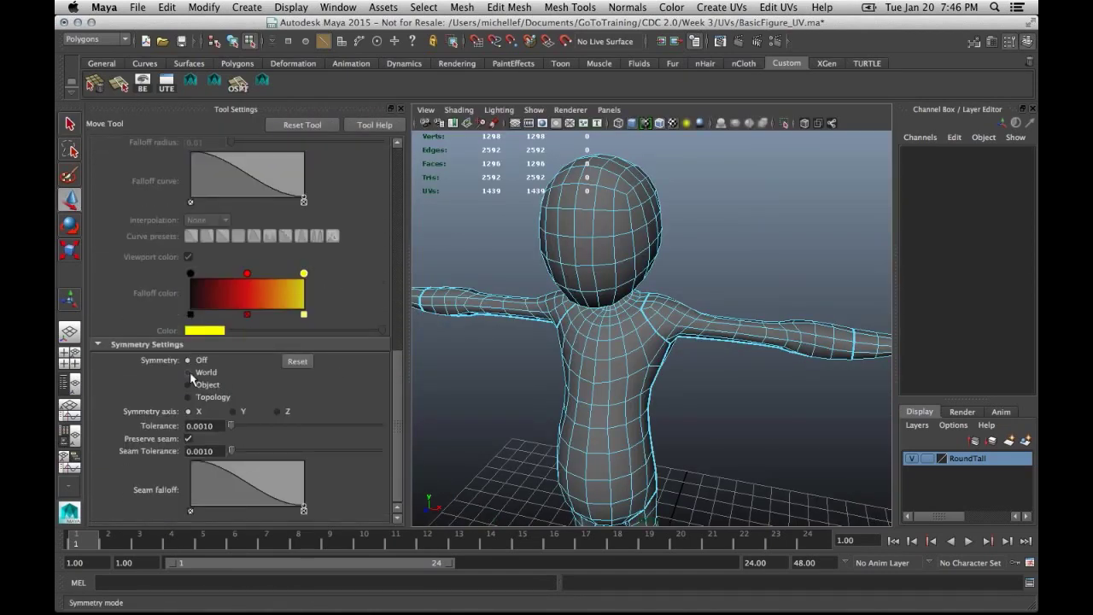
left_click(189, 373)
left_click_drag(642, 308, 666, 312, "alt")
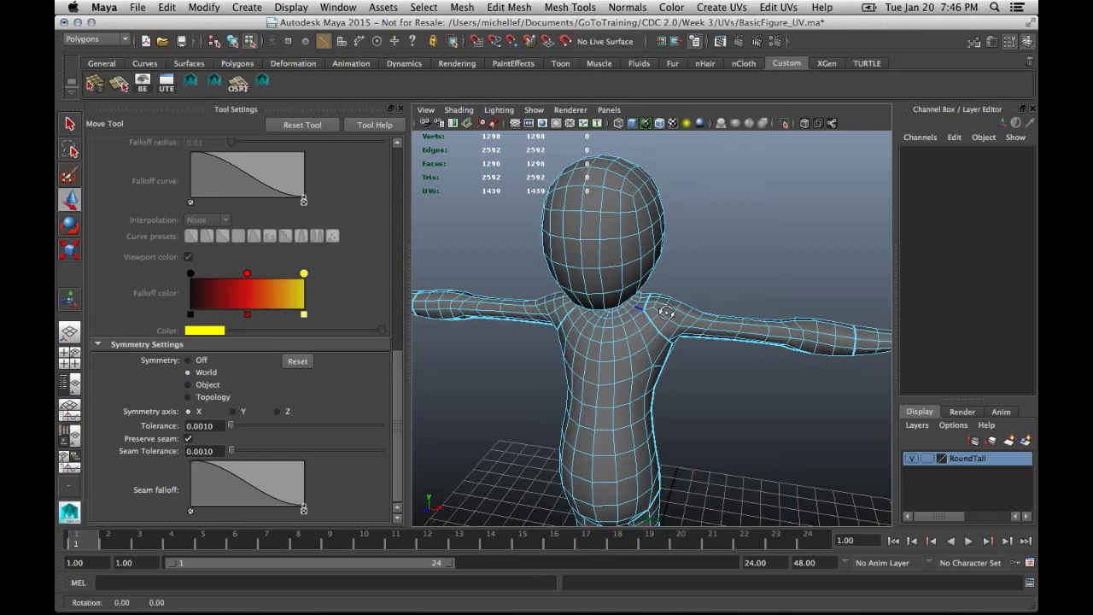
scroll(666, 312, "up", 5)
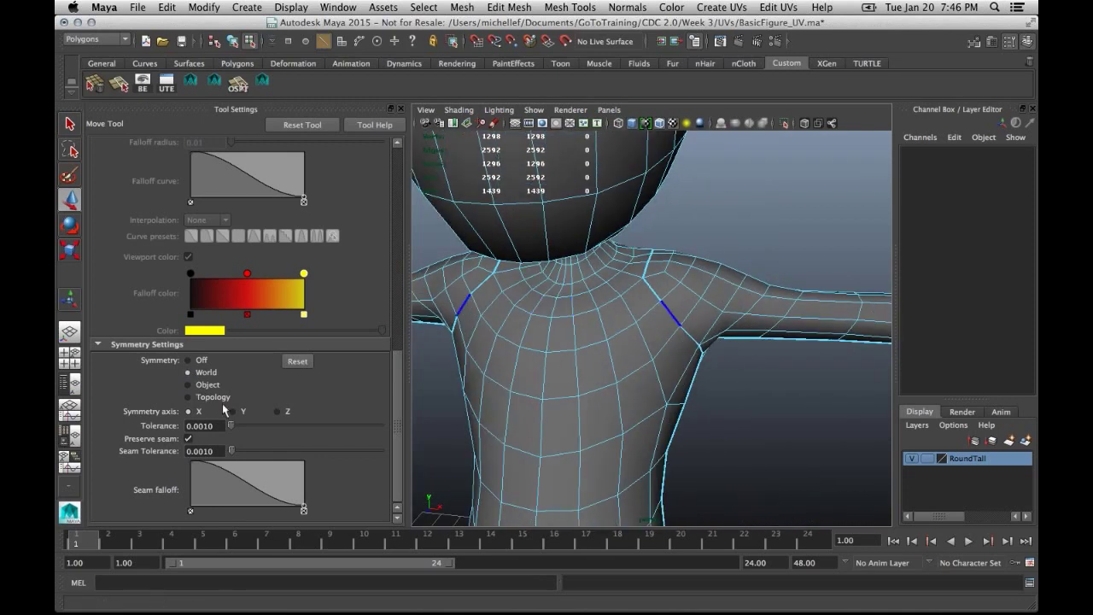
scroll(202, 387, "up", 5)
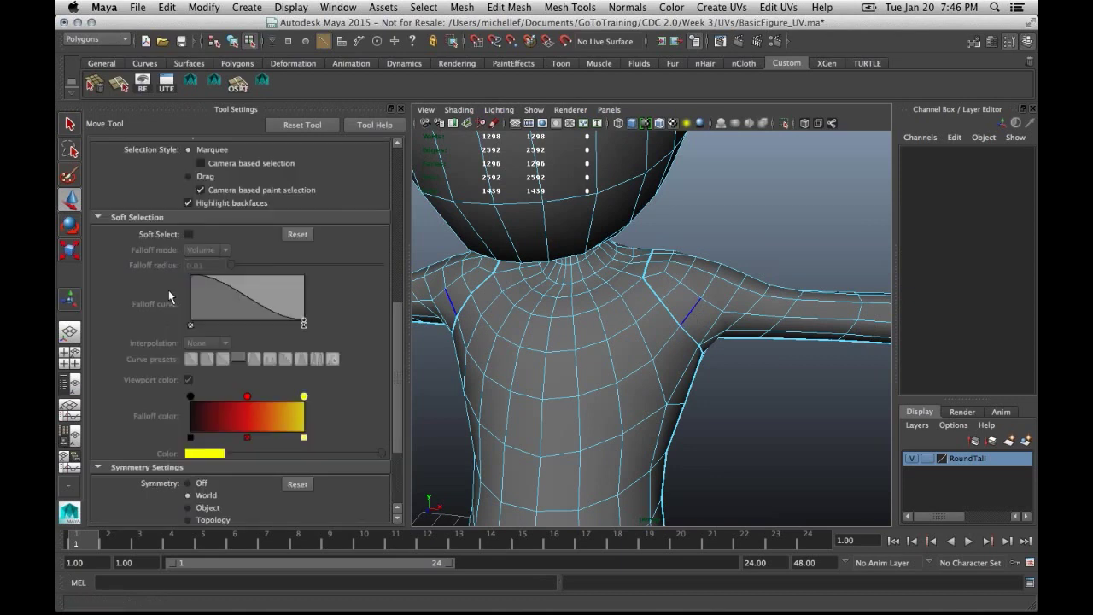
left_click(401, 110)
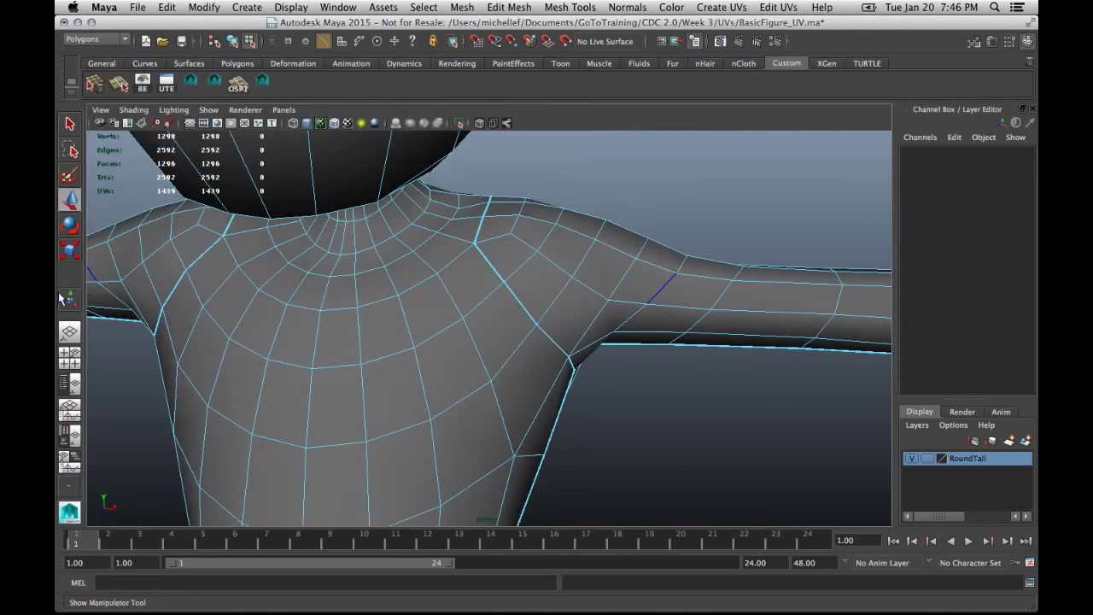
Reopen the Move tool settings, review the Symmetry Settings, and close the panel again
double_click(70, 201)
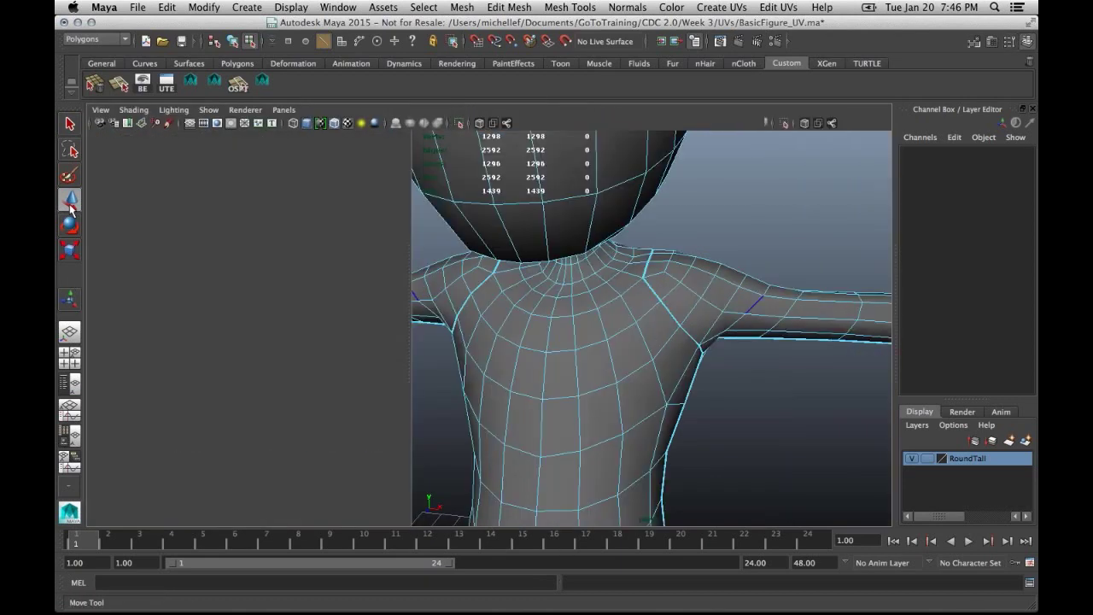
scroll(232, 274, "up", 2)
scroll(235, 278, "up", 2)
scroll(323, 292, "down", 10)
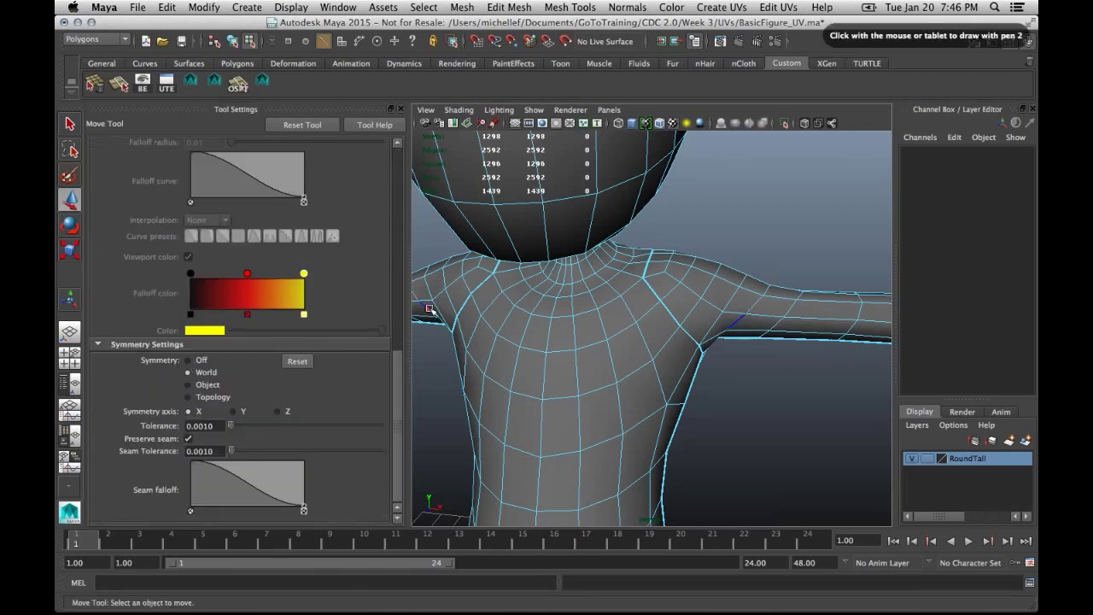
left_click_drag(212, 333, 180, 351)
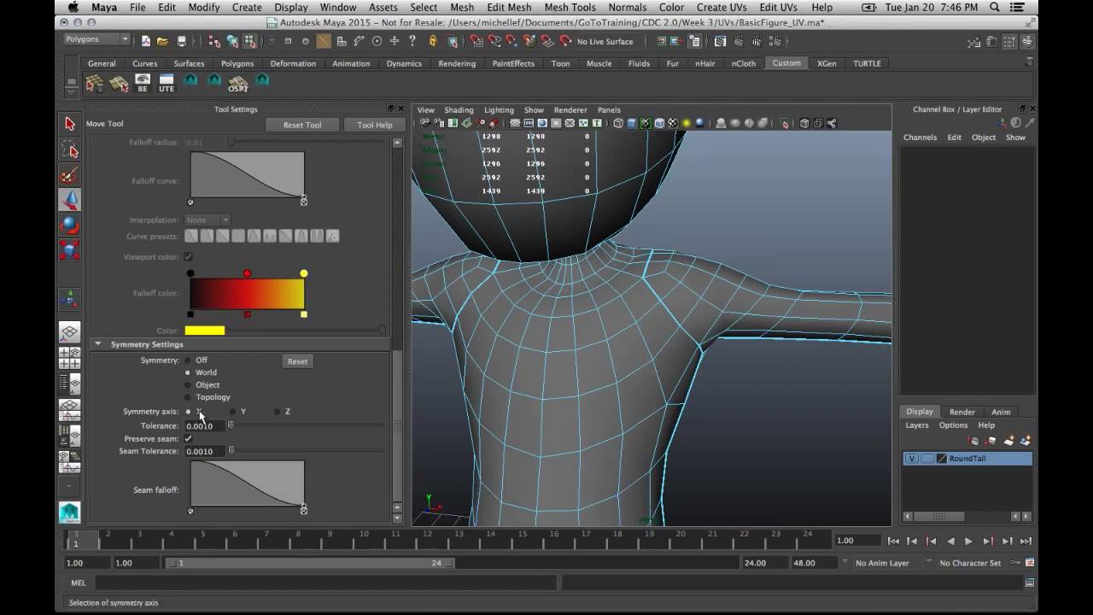
left_click(400, 109)
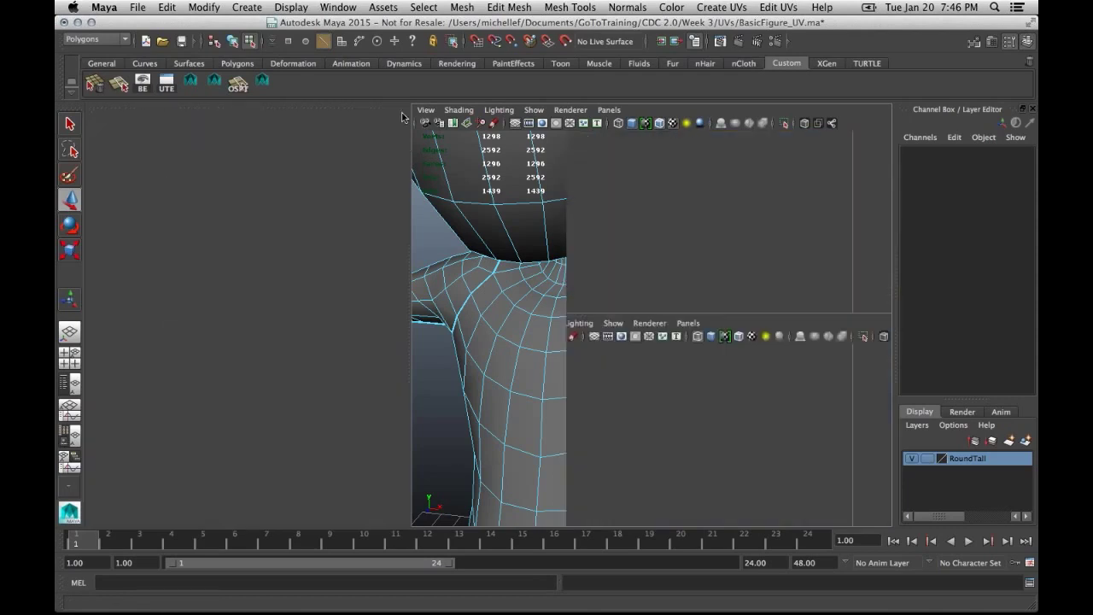
Select a run of edges down the neck and check the shells in the UV Texture Editor
left_click_drag(572, 175, 352, 178, "alt")
left_click_drag(359, 247, 419, 256, "alt")
left_click(417, 268)
left_click(422, 278, "shift")
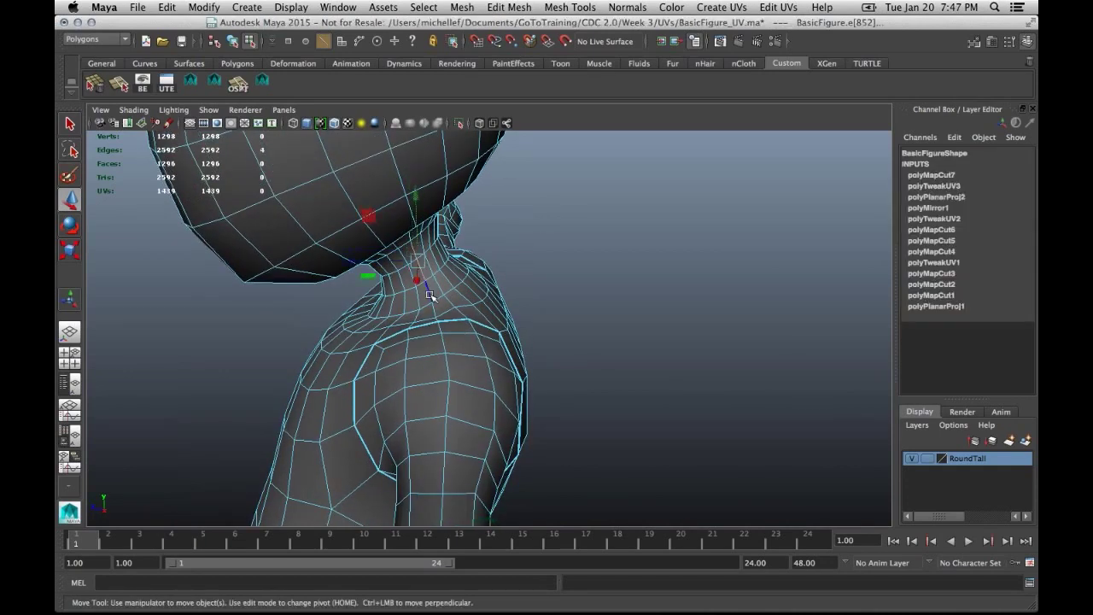
left_click(432, 294, "shift")
left_click(423, 286, "shift")
left_click(70, 125)
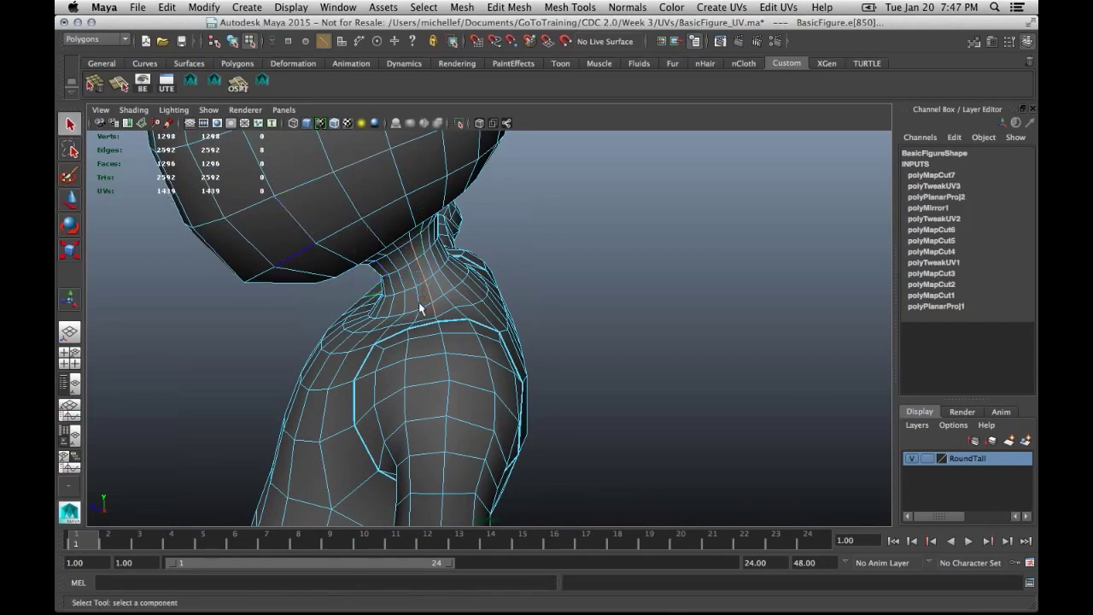
left_click_drag(542, 325, 516, 329, "alt")
left_click(167, 83)
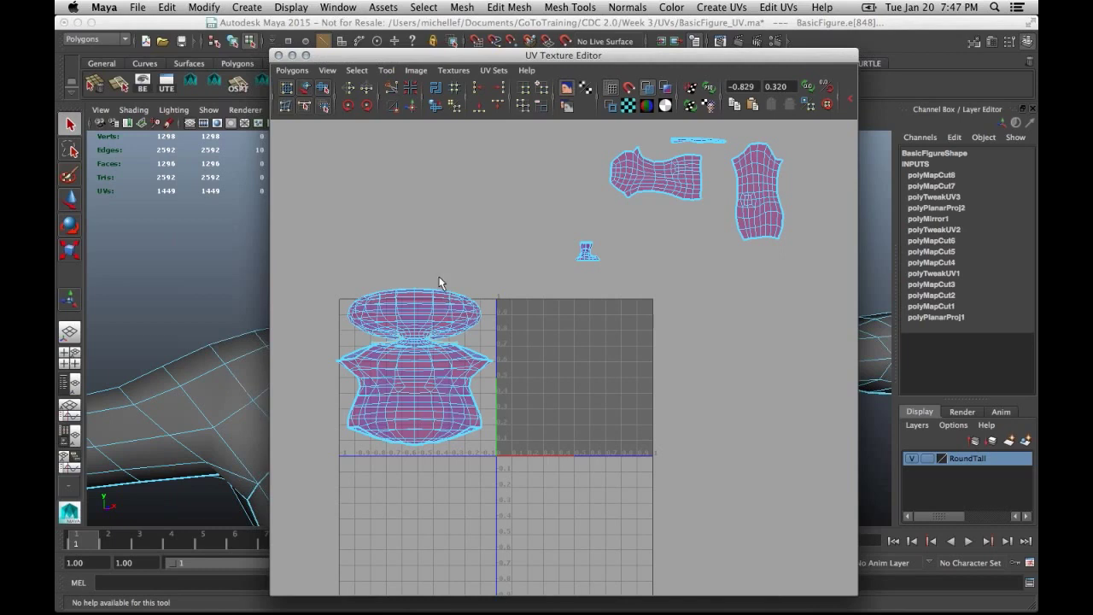
left_click(291, 54)
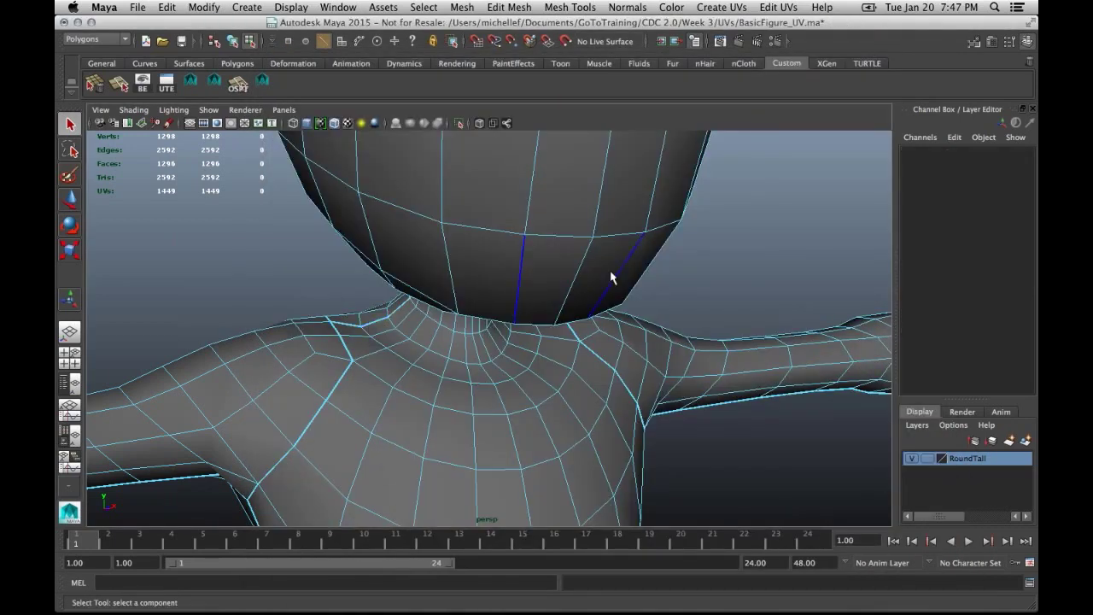
Cut UVs along the edge loop where the head meets the neck
left_click_drag(609, 275, 264, 168, "alt")
double_click(398, 231)
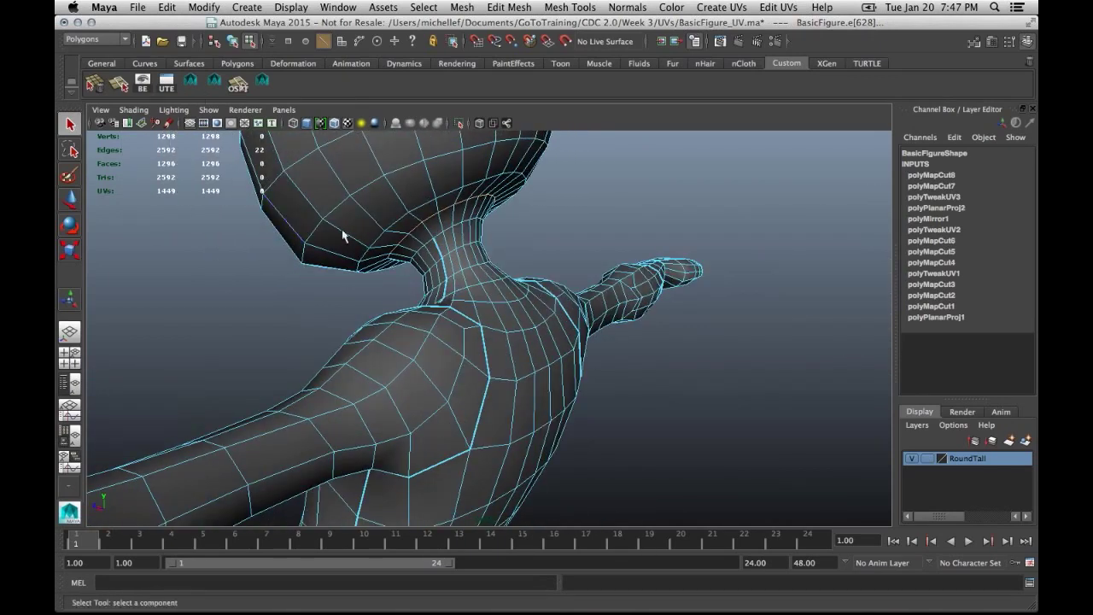
left_click(167, 83)
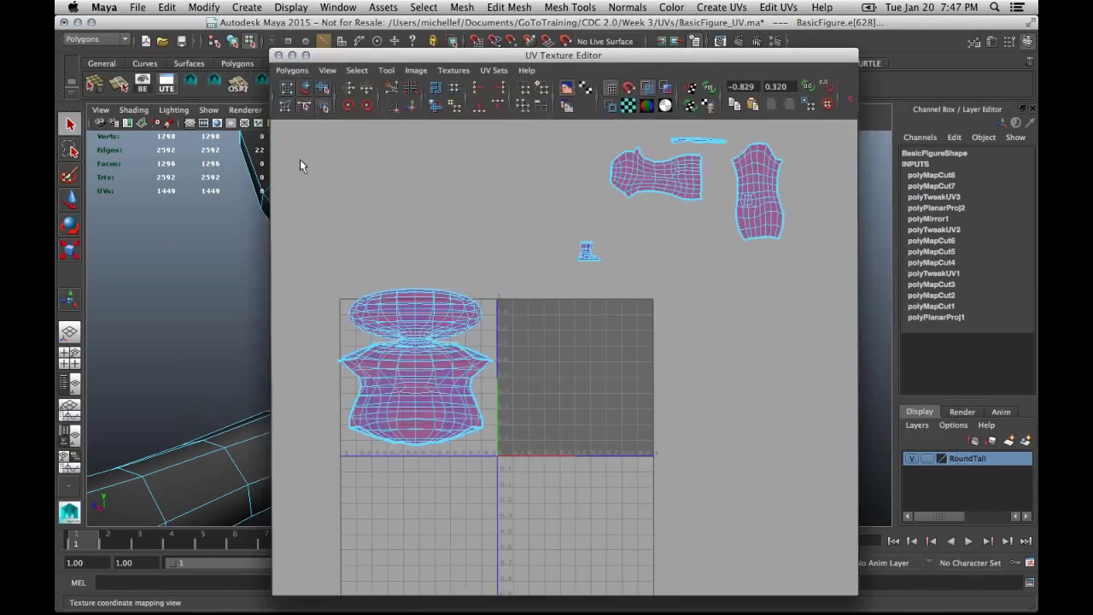
left_click(387, 92)
left_click(292, 55)
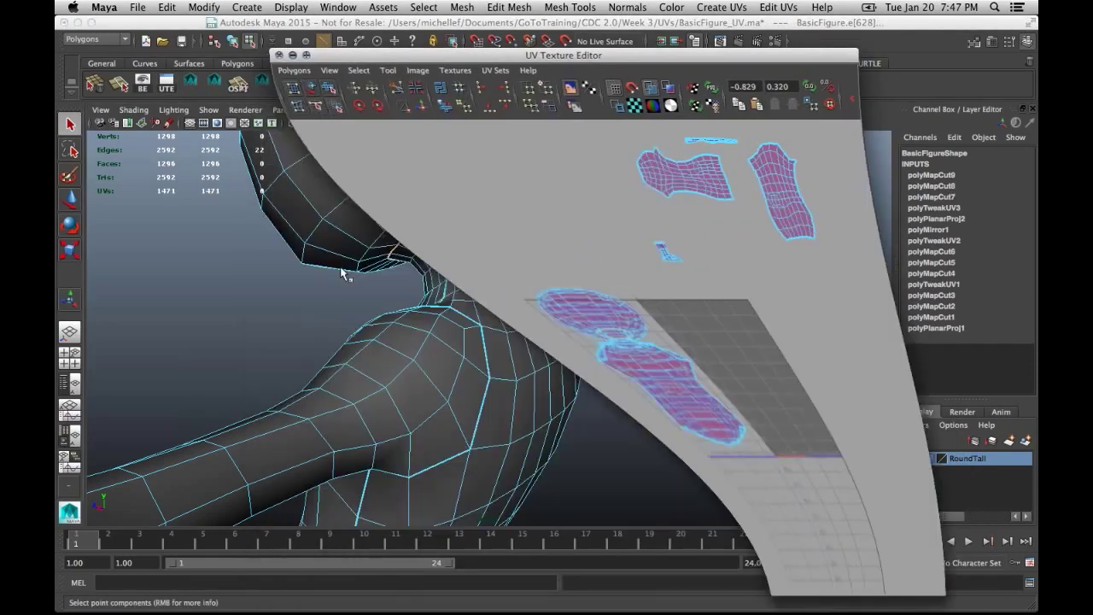
Cut UVs along a single neck edge, bringing the count to 1475
left_click_drag(424, 233, 530, 249, "alt")
left_click(551, 253)
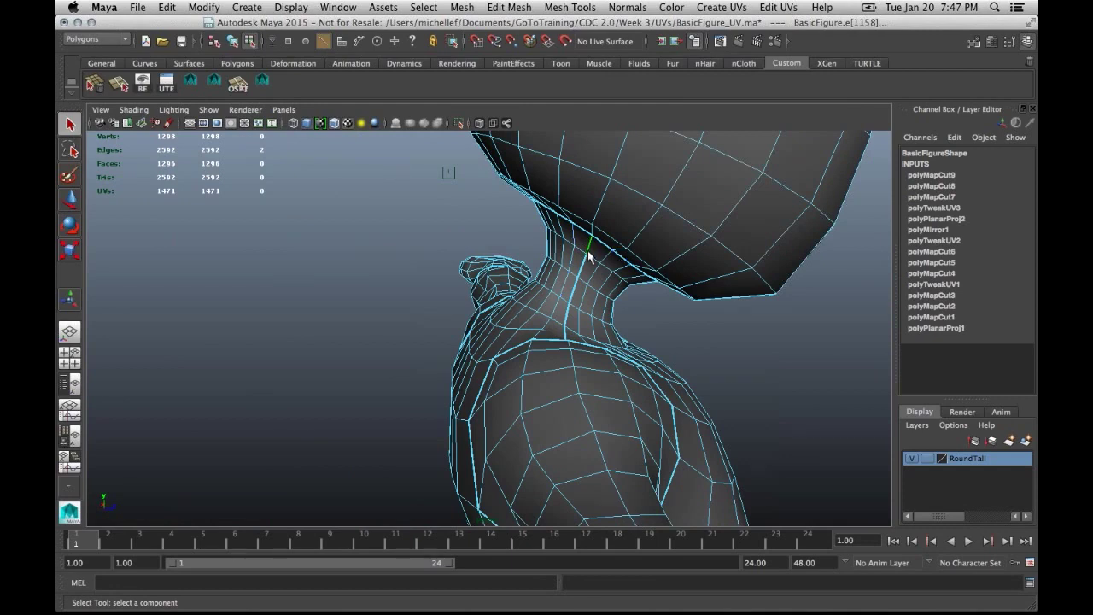
left_click(166, 83)
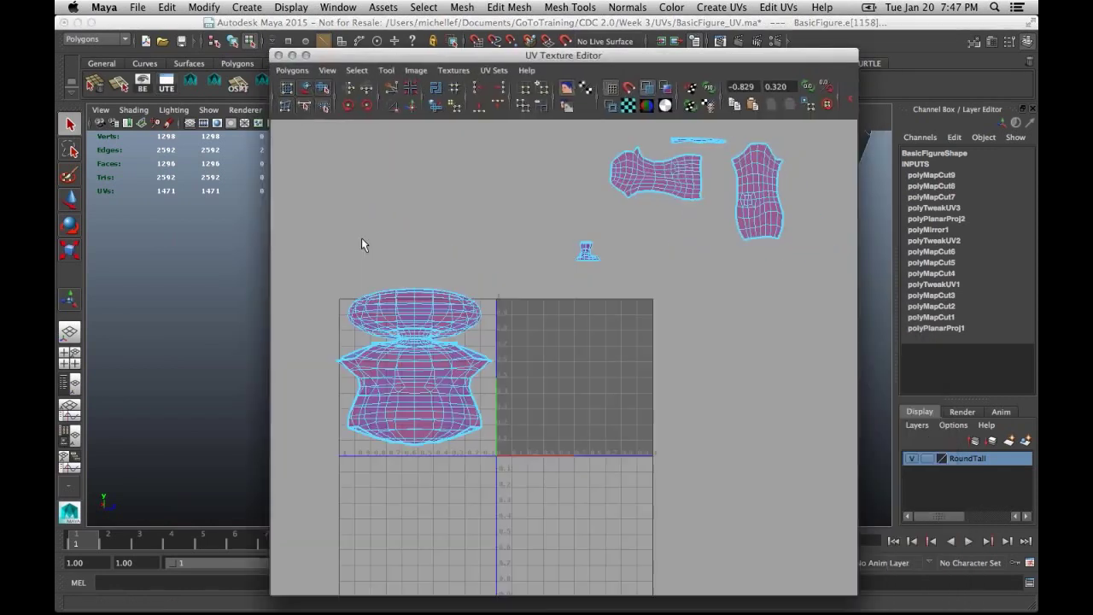
left_click(390, 89)
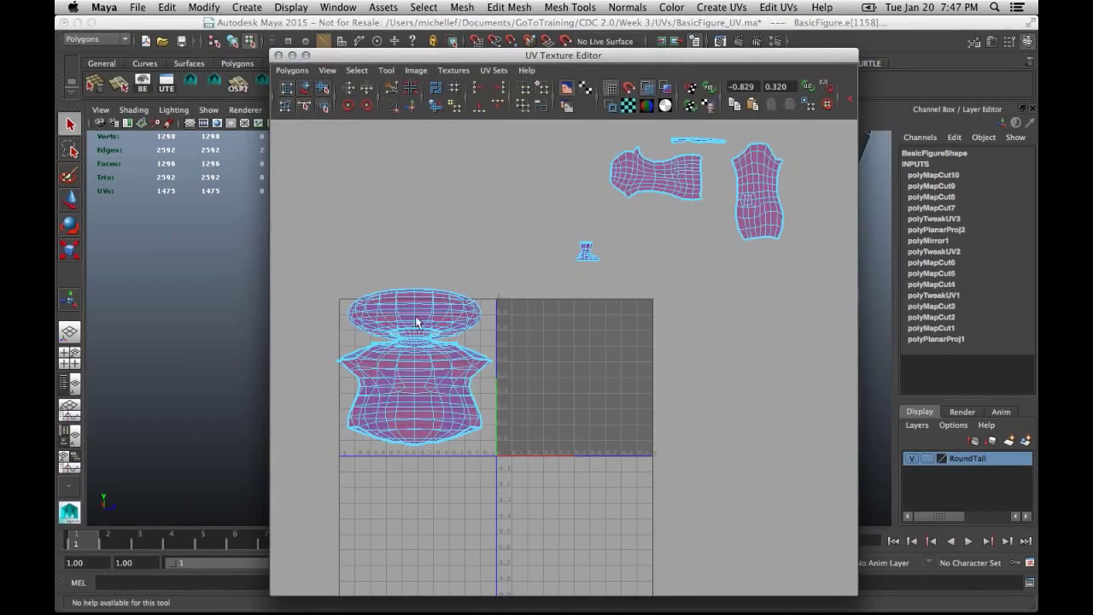
left_click(279, 55)
left_click_drag(446, 171, 440, 303, "alt")
right_click_drag(436, 289, 458, 314)
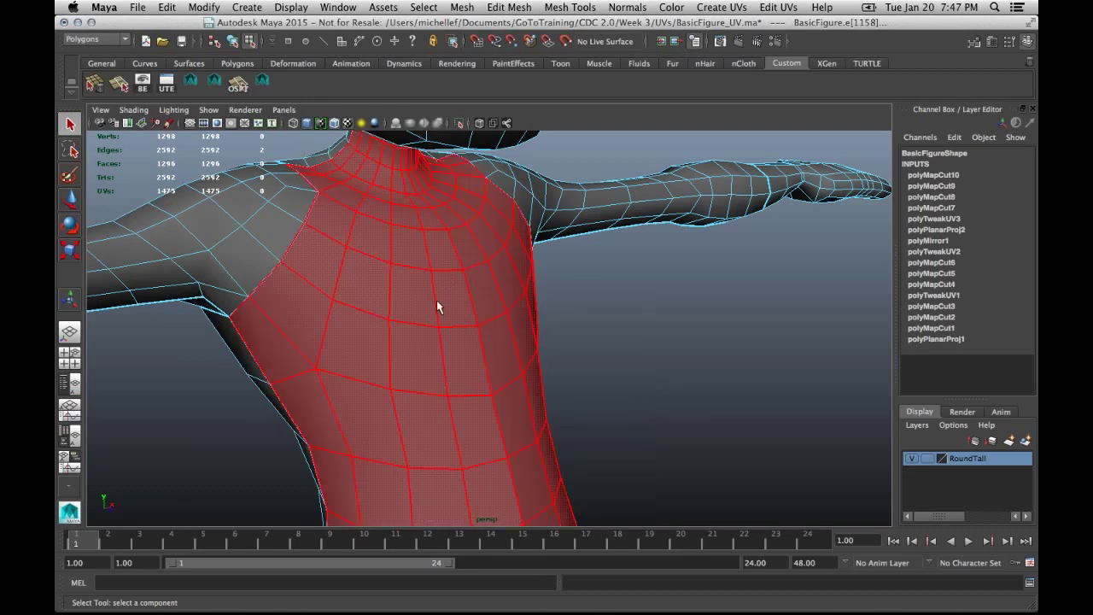
Select the torso UV shell from the chest's marking menu and open the UV Texture Editor
left_click(437, 300)
left_click_drag(661, 386, 483, 337, "alt")
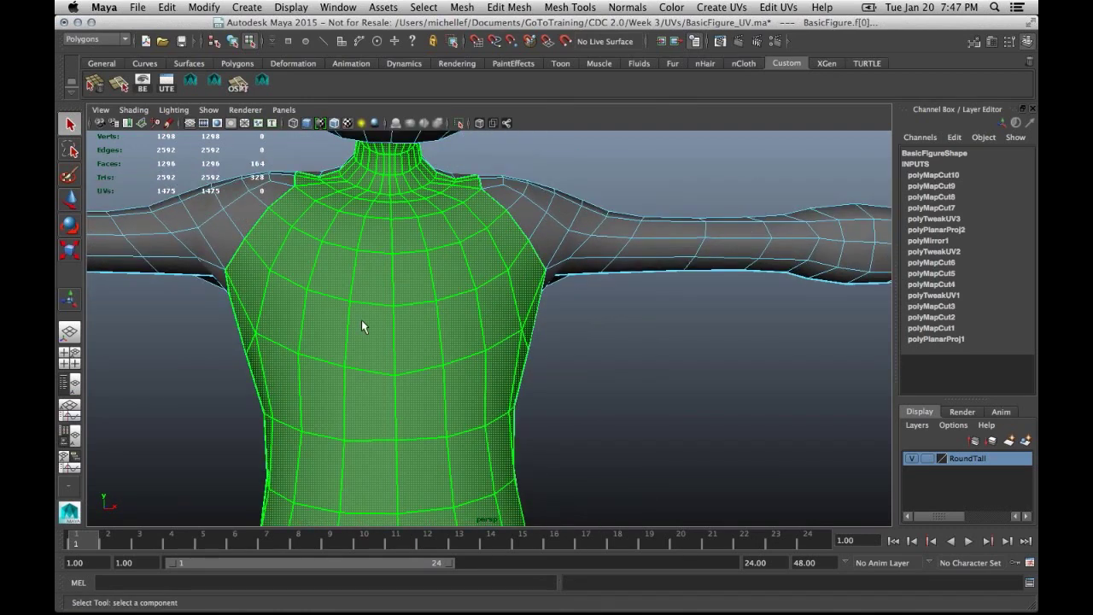
right_click_drag(405, 289, 407, 297)
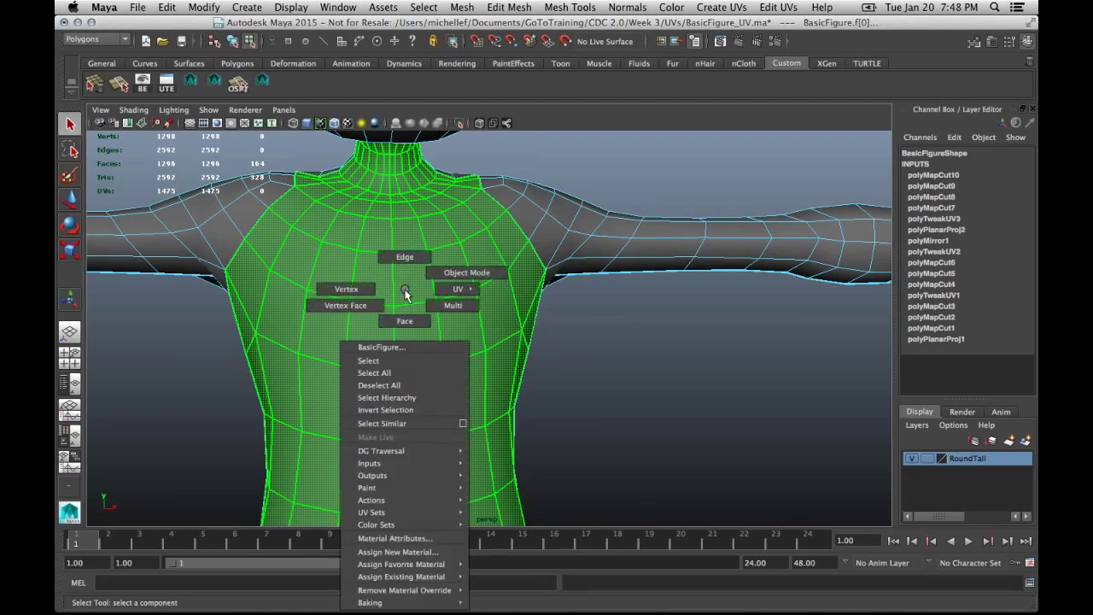
right_click_drag(406, 287, 445, 315)
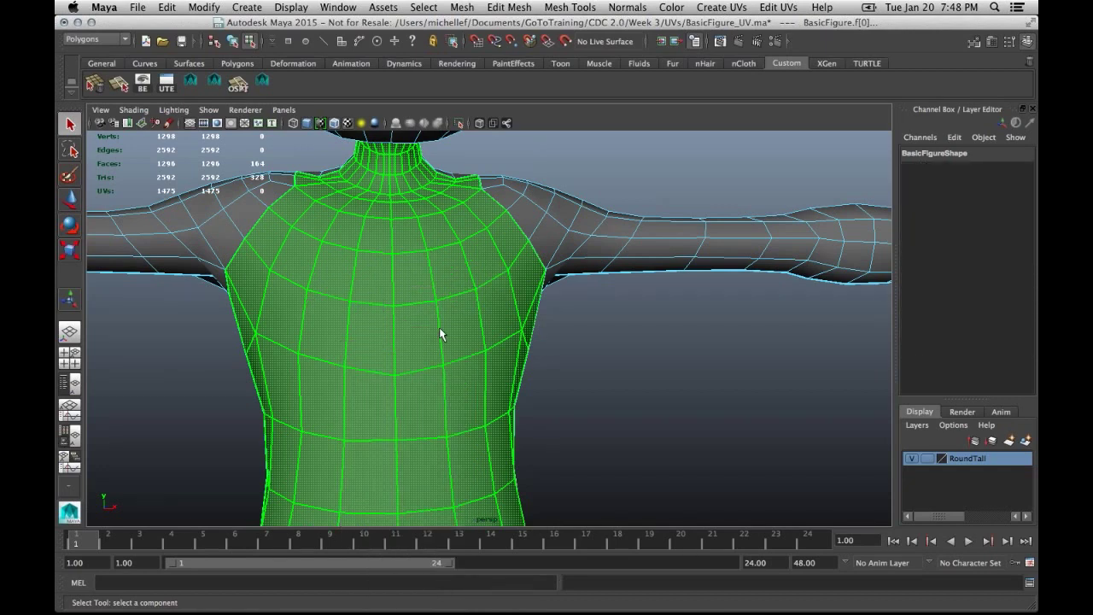
left_click(410, 281)
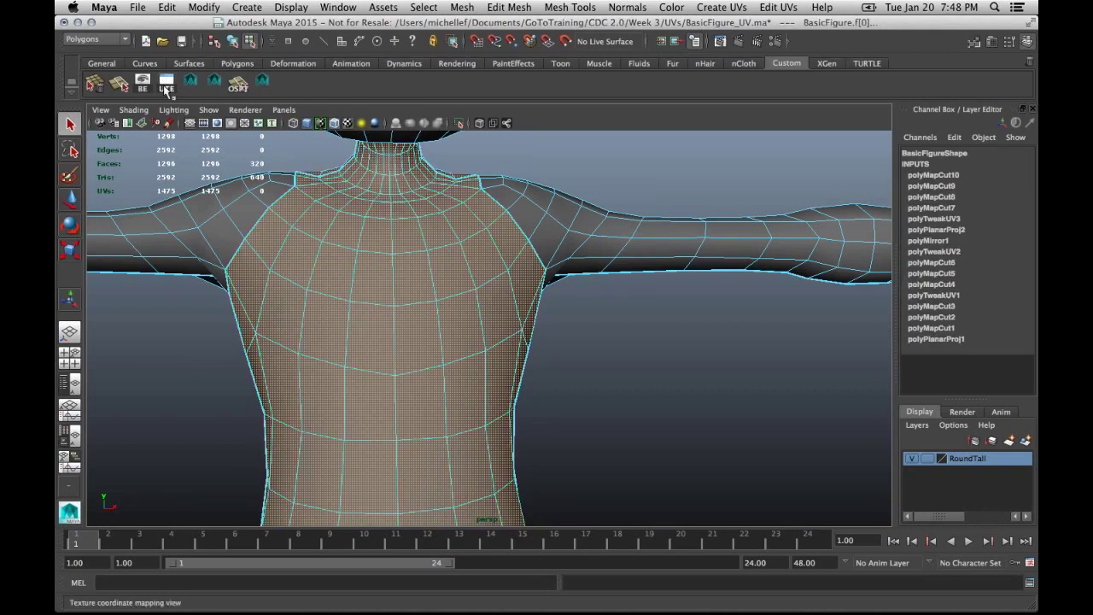
left_click(166, 83)
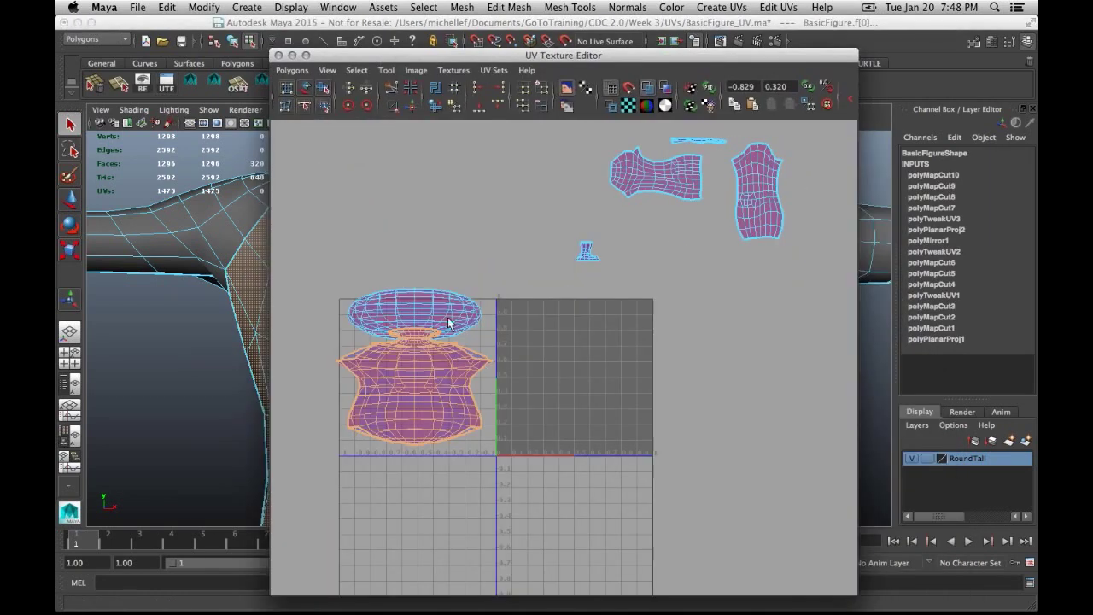
Select the whole torso UV shell and move it down-left onto the UV grid
left_click(395, 374)
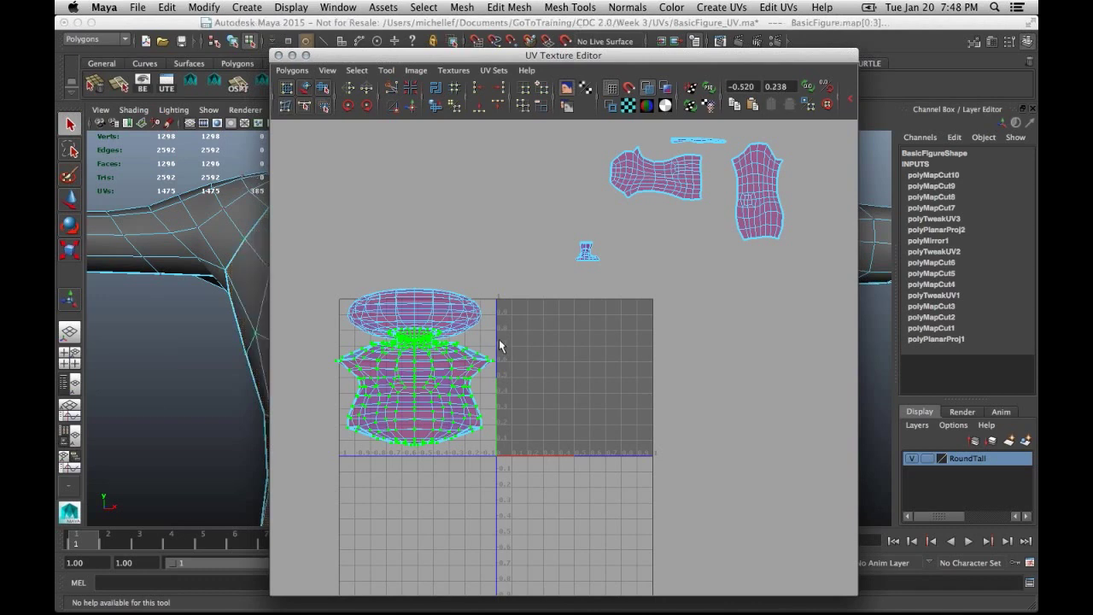
key("w")
left_click_drag(419, 391, 669, 378)
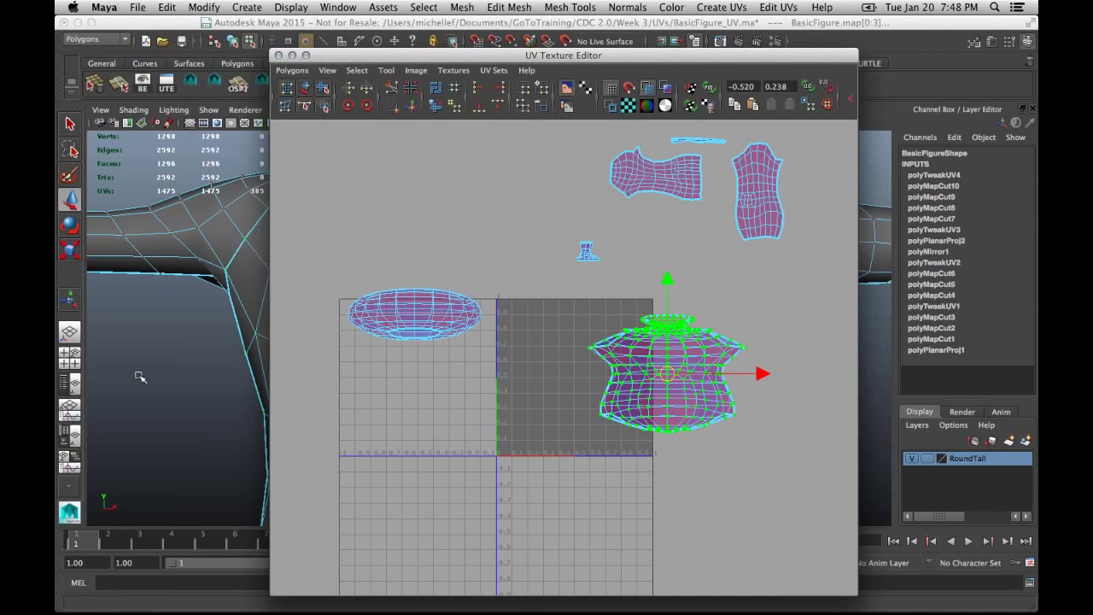
right_click_drag(139, 376, 116, 299, "alt")
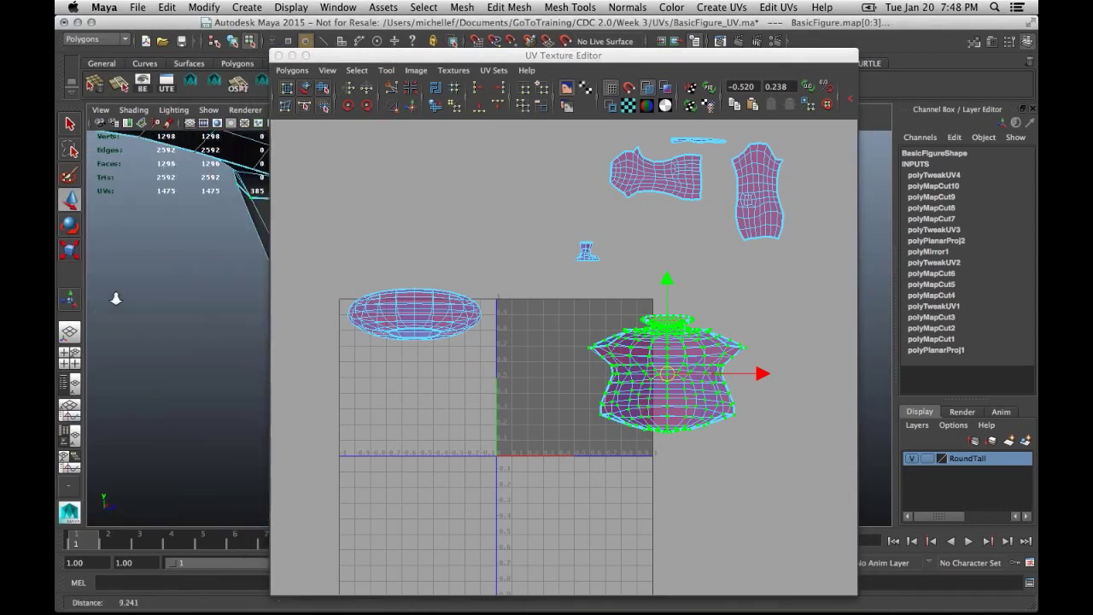
left_click(542, 410)
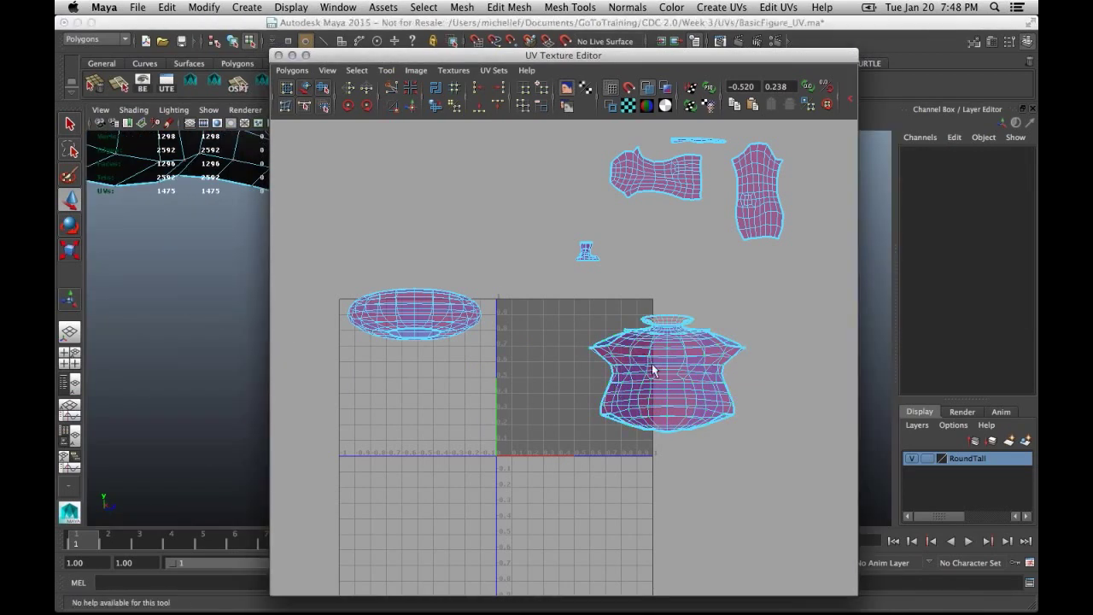
left_click(652, 365)
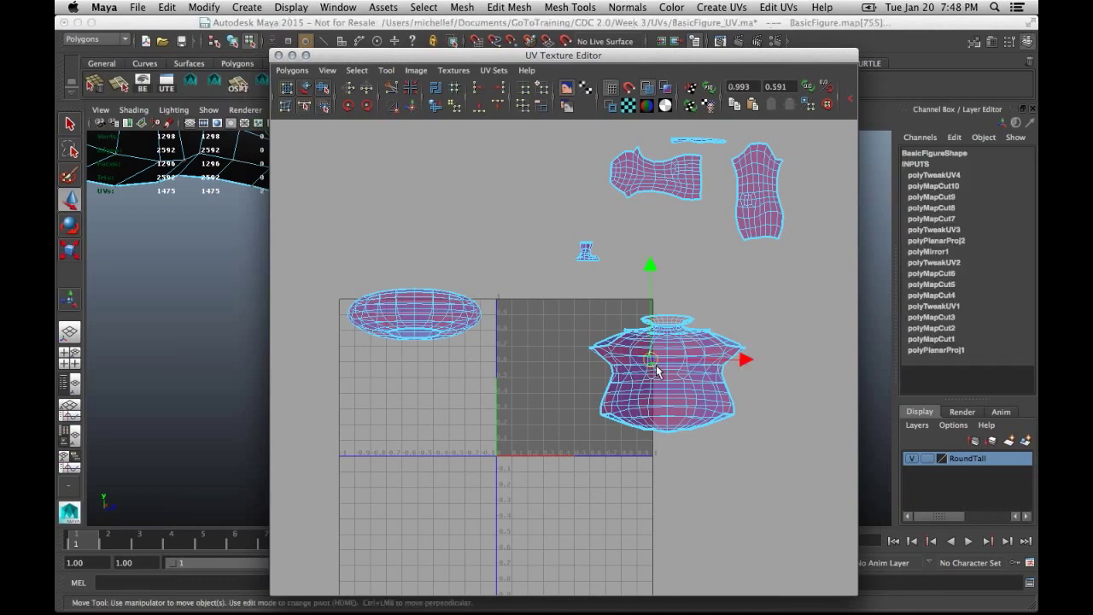
left_click(727, 432)
left_click(670, 392)
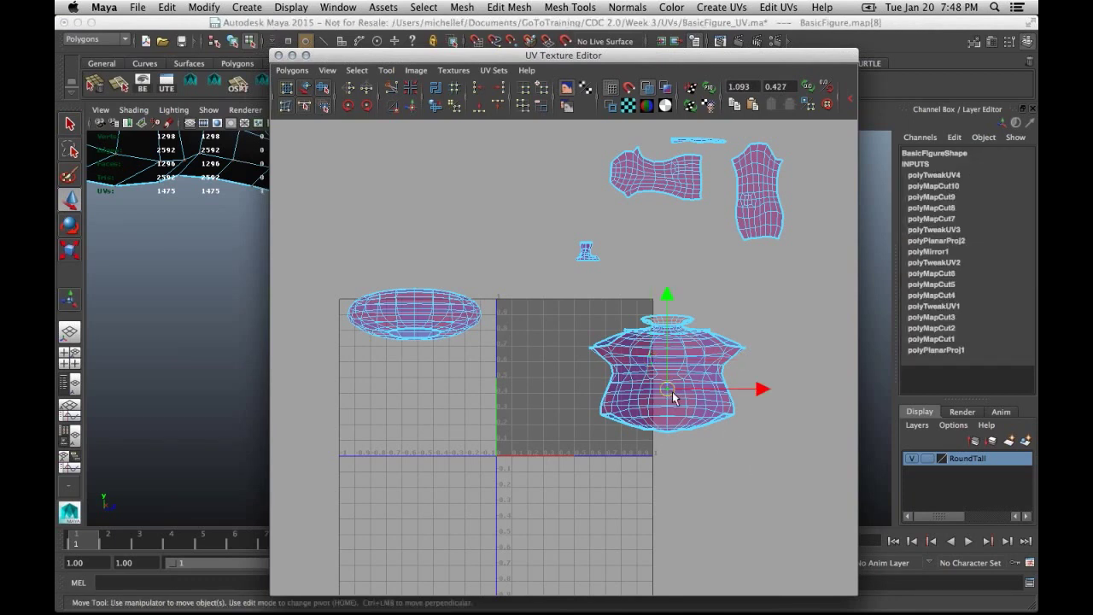
left_click(357, 70)
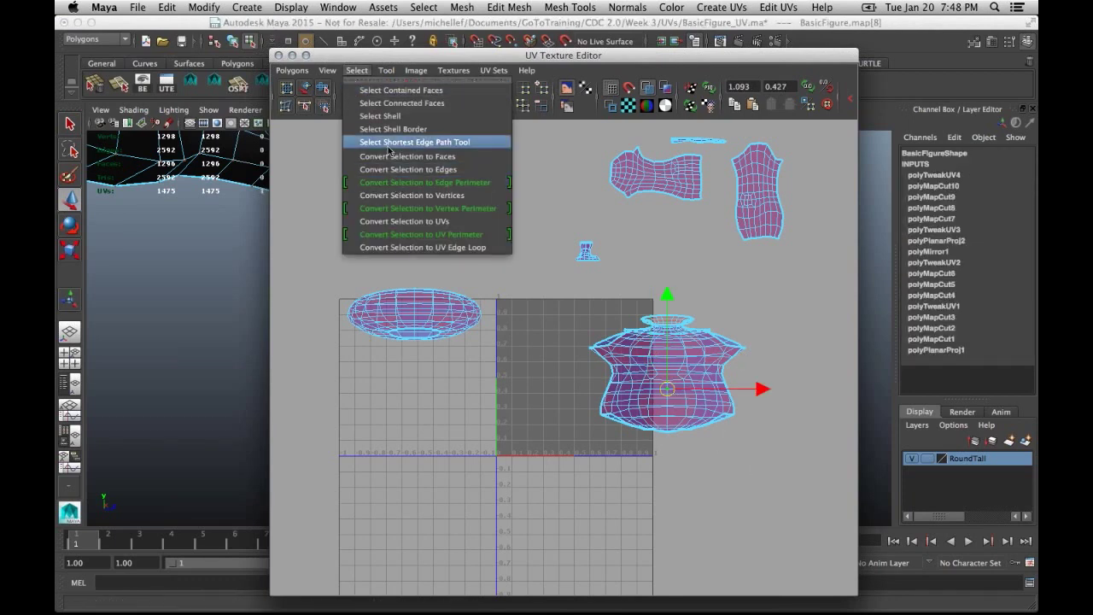
left_click(380, 115)
left_click_drag(670, 376, 457, 438)
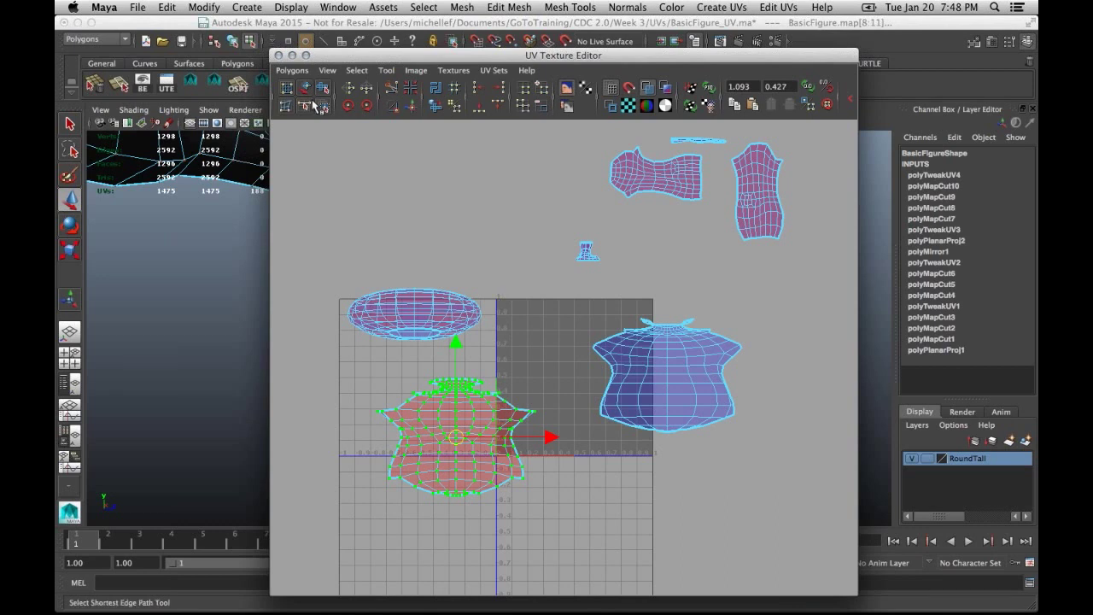
Unfold the torso shell with the Smooth UV Tool into a flat, tall body shape
left_click_drag(759, 467, 773, 462)
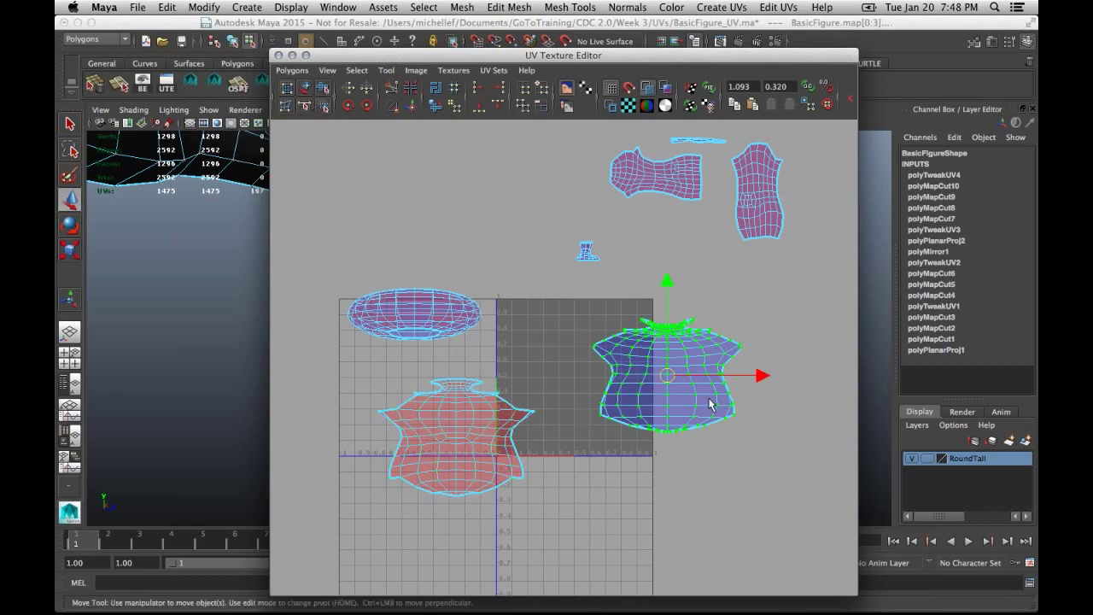
left_click(323, 88)
left_click_drag(590, 442, 1016, 560)
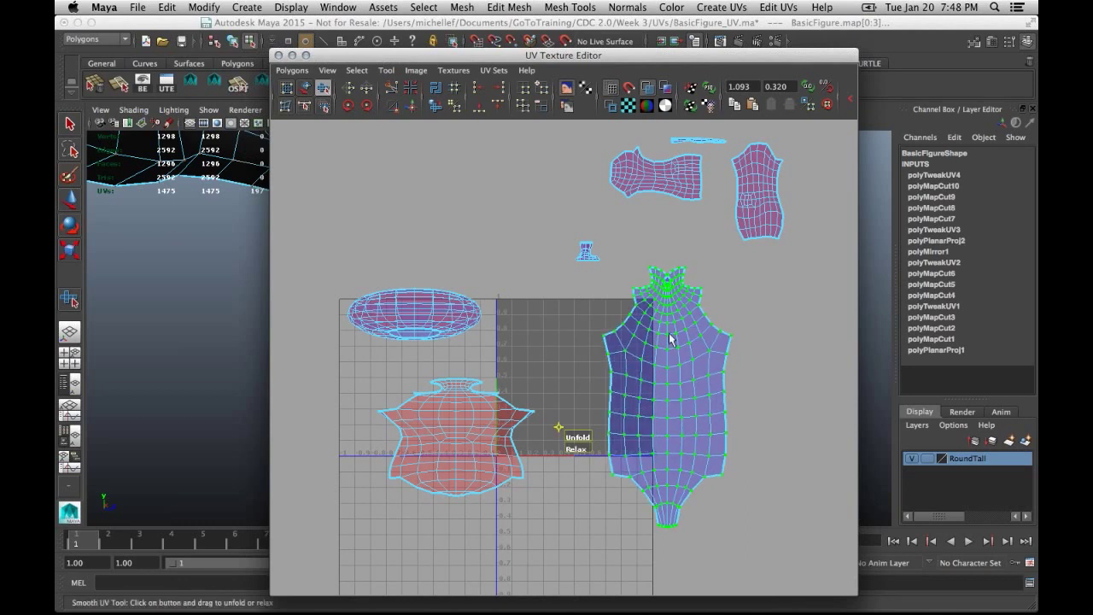
left_click_drag(579, 441, 829, 565)
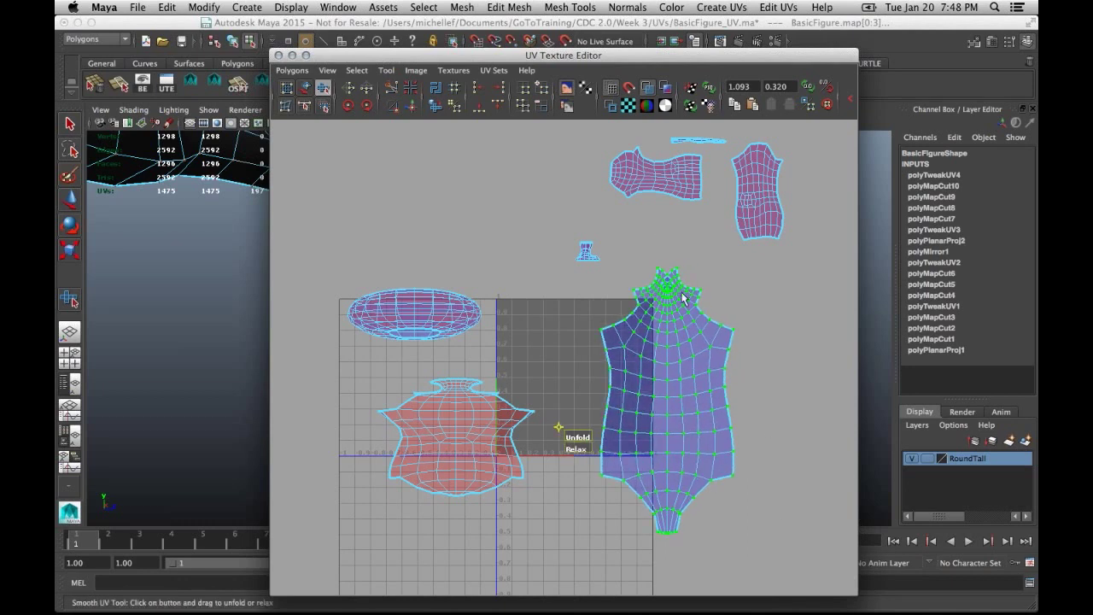
middle_click_drag(638, 254, 606, 342, "alt")
scroll(596, 291, "up", 5)
scroll(618, 397, "up", 2)
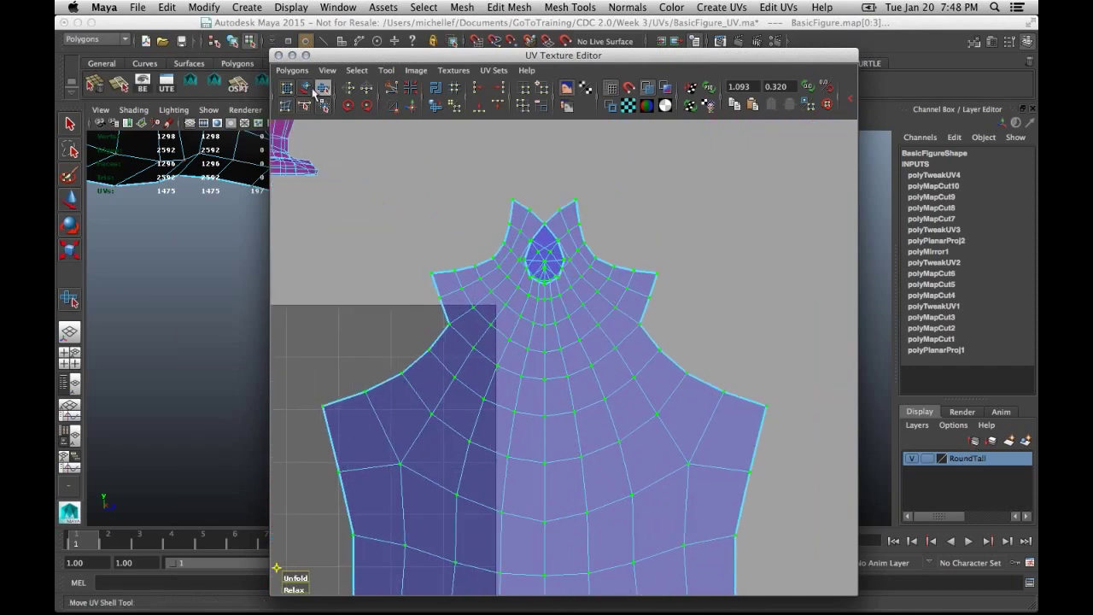
middle_click_drag(566, 370, 581, 302, "alt")
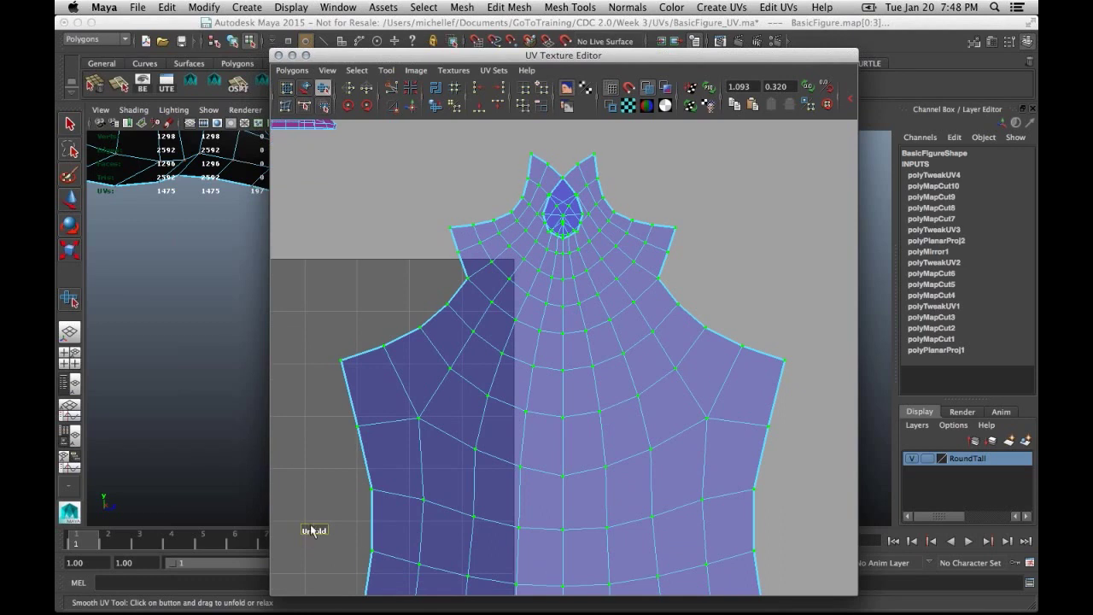
Touch up the shell edge with a slight unfold, deselect, and slide the editor aside to show the figure
left_click_drag(313, 530, 321, 497)
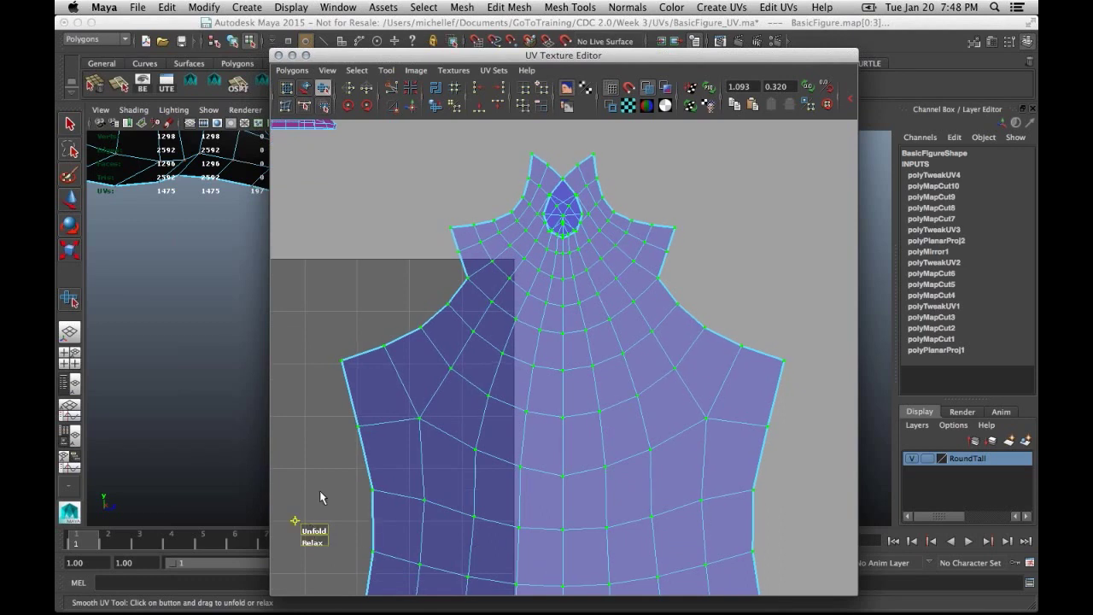
right_click_drag(483, 281, 495, 262)
left_click(487, 297)
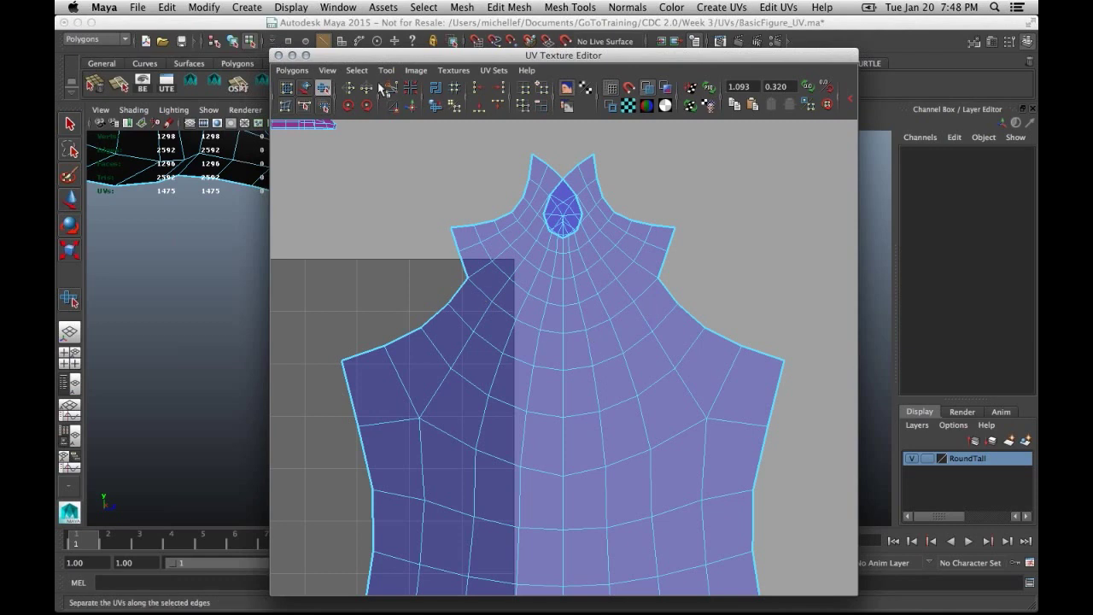
left_click_drag(331, 59, 610, 83)
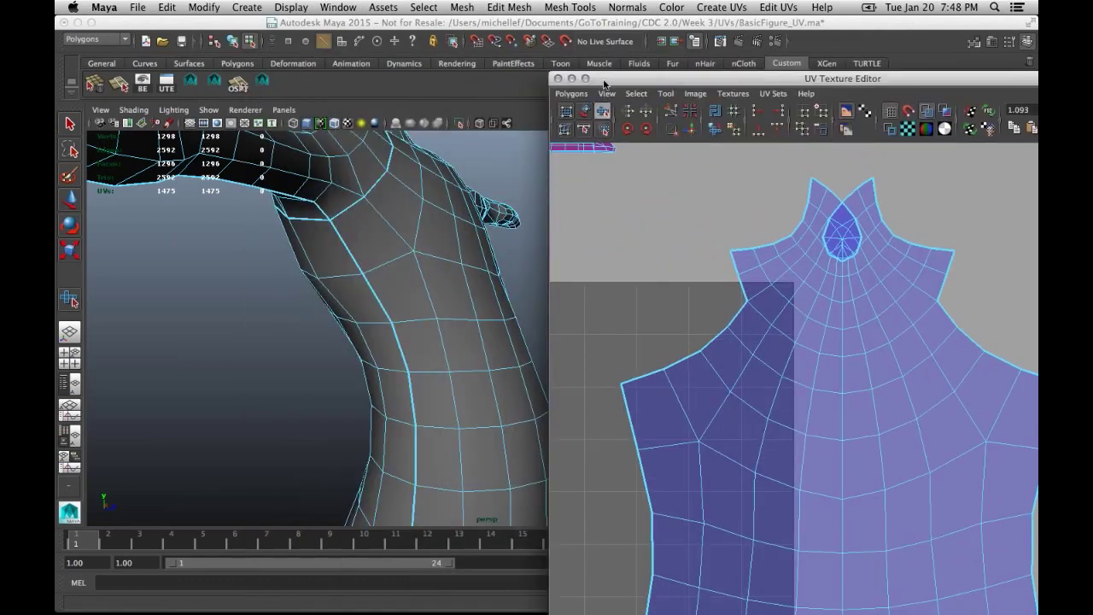
Cut UVs along the edge loop at the base of the neck, raising the count to 1484
left_click_drag(365, 353, 272, 292, "alt")
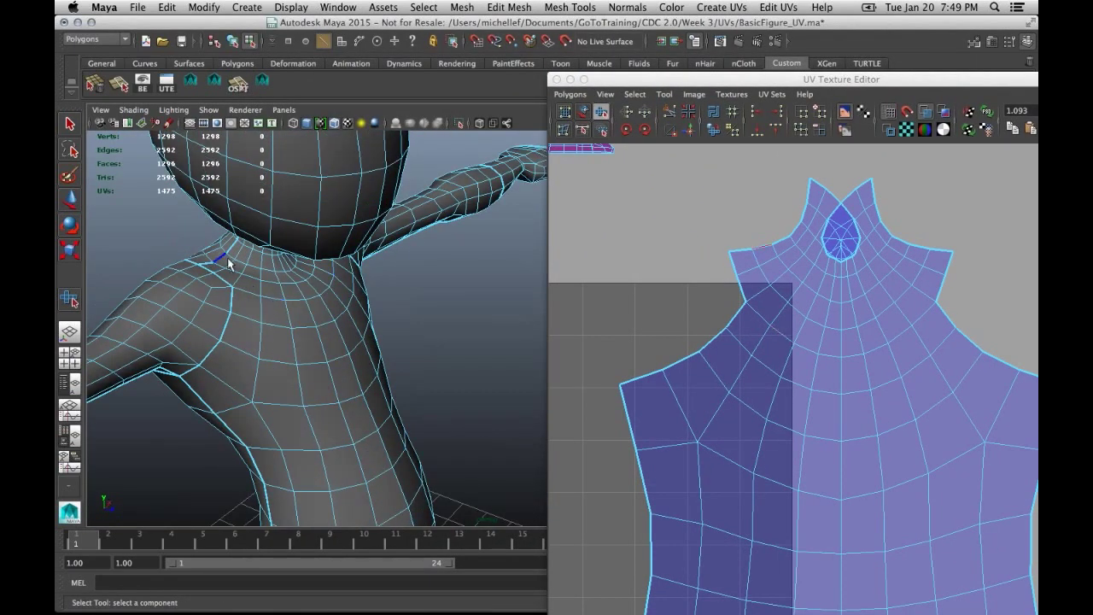
left_click(275, 301)
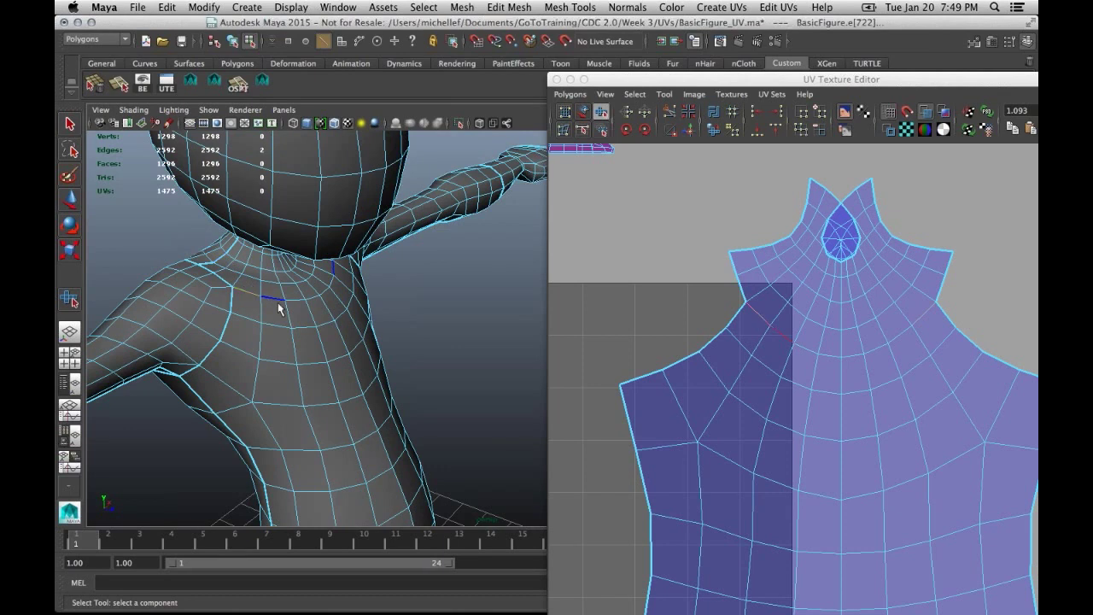
left_click(332, 286, "shift")
double_click(332, 287, "shift")
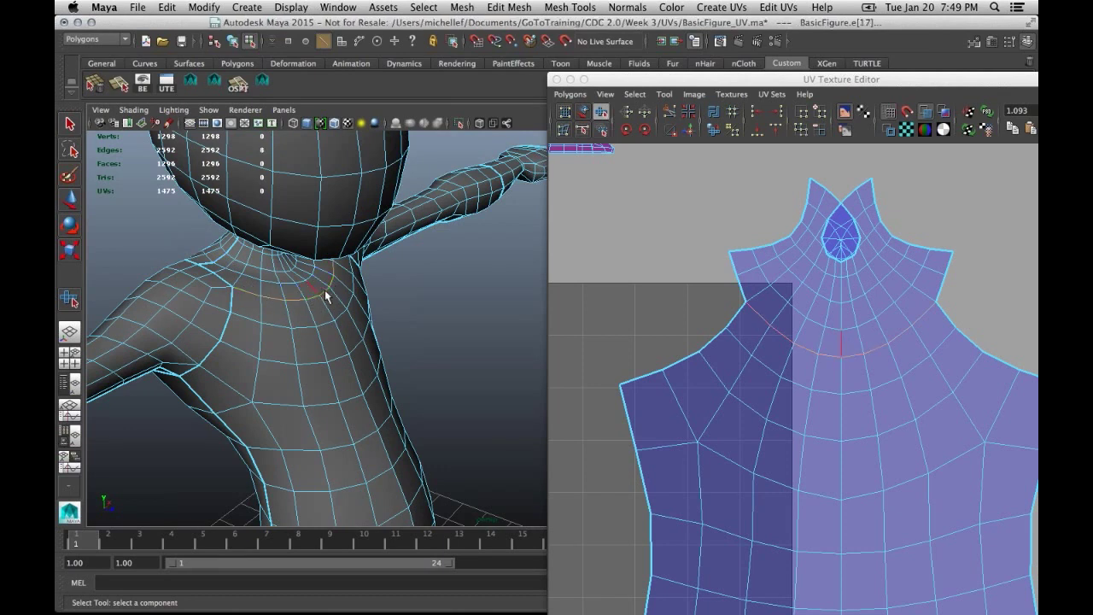
left_click_drag(663, 83, 326, 32)
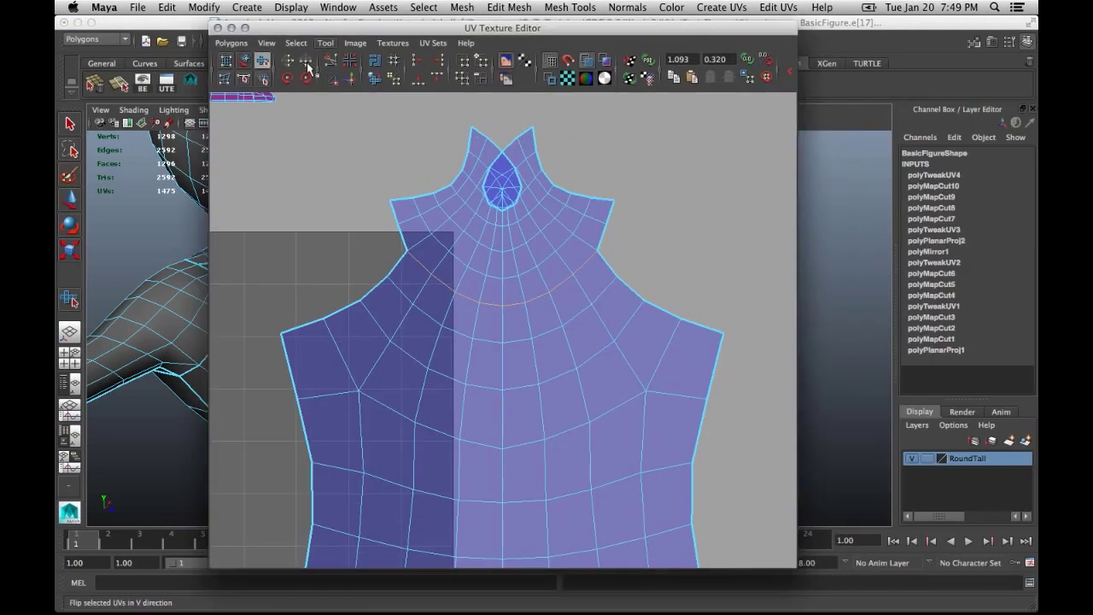
left_click(347, 64)
Select the neck shell's border and unfold it with the Smooth UV Tool
right_click_drag(500, 202, 482, 175)
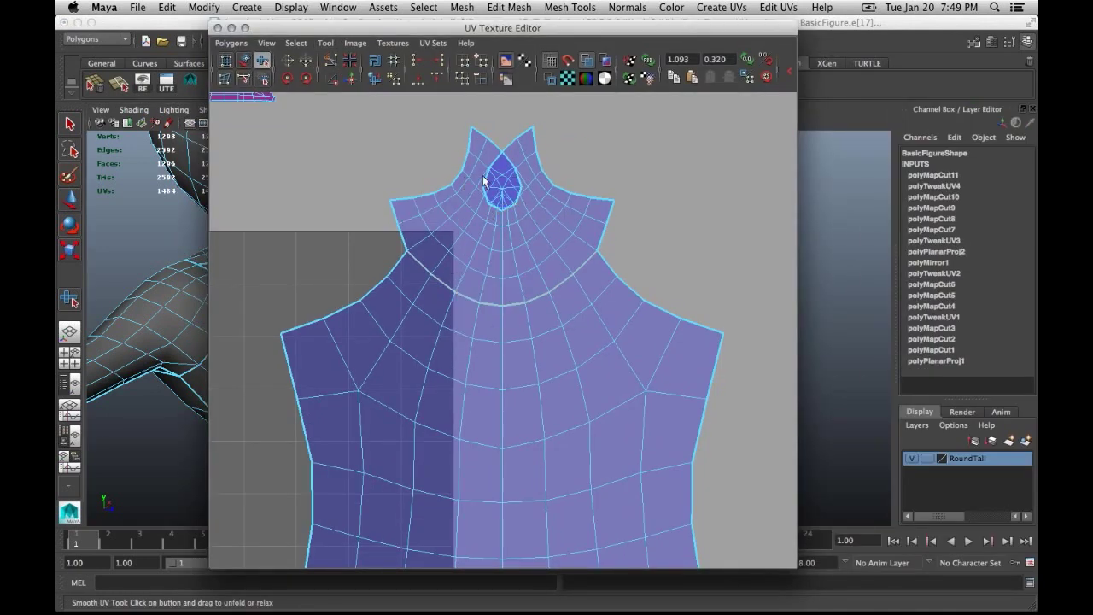
left_click(295, 43)
left_click(352, 100)
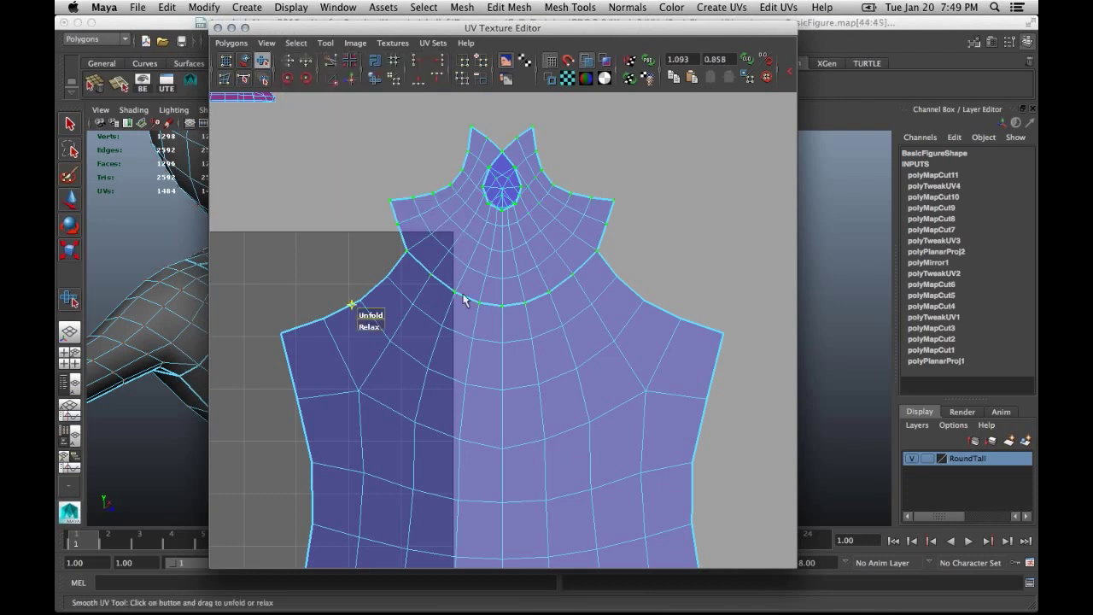
left_click_drag(369, 318, 496, 332)
middle_click_drag(481, 154, 500, 276, "alt")
scroll(500, 275, "up", 3)
middle_click_drag(558, 319, 560, 334, "alt")
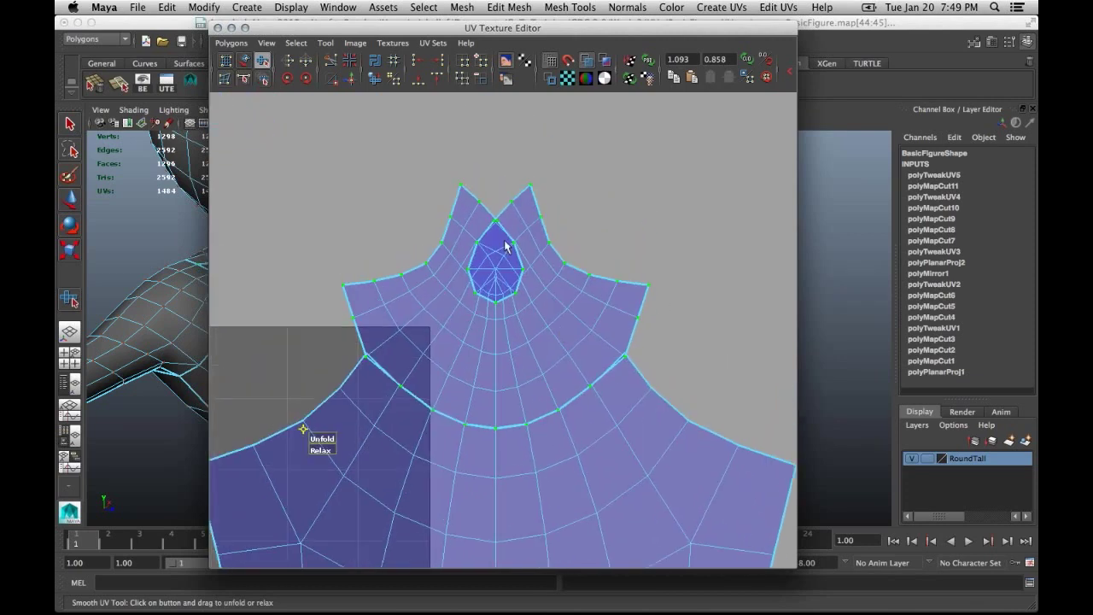
left_click(511, 246)
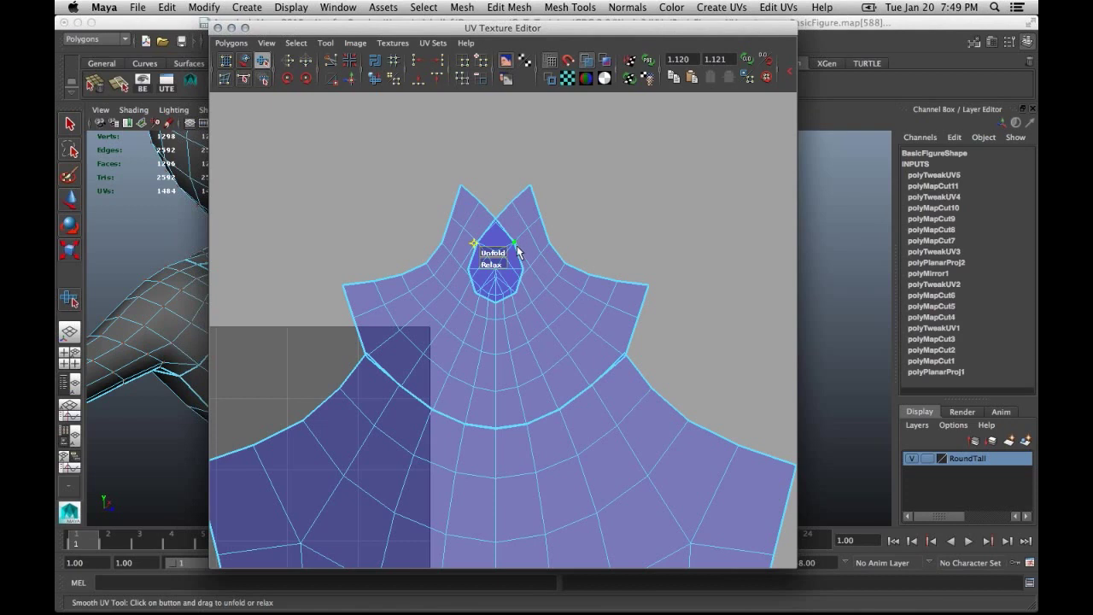
Move the spike-tip UVs at the top of the neck shell into new positions
key("w")
left_click_drag(513, 246, 552, 173)
left_click(515, 201)
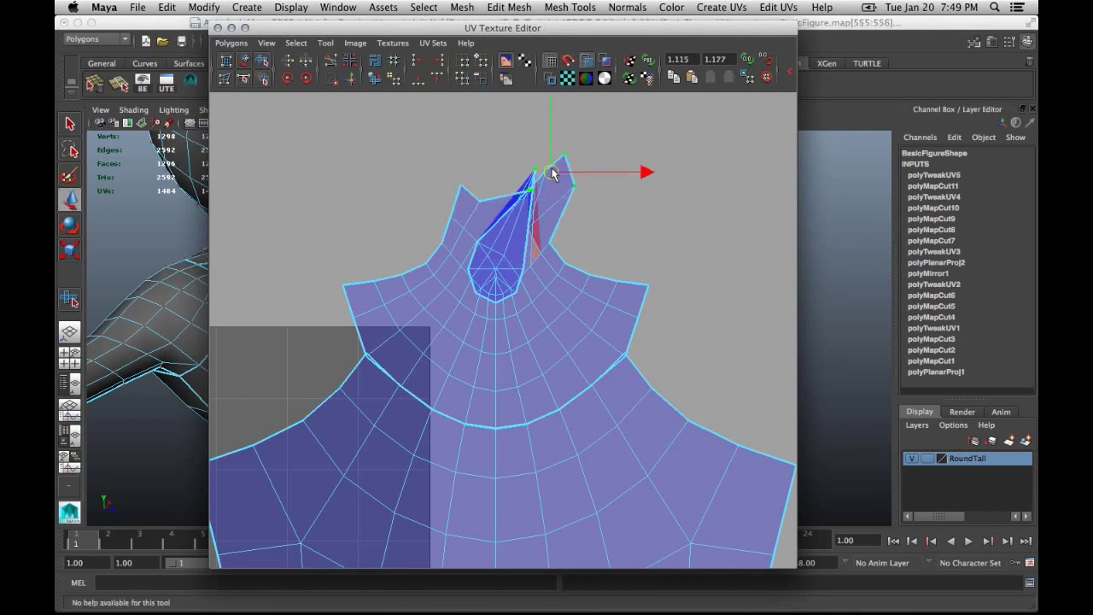
left_click(529, 196)
left_click(527, 190)
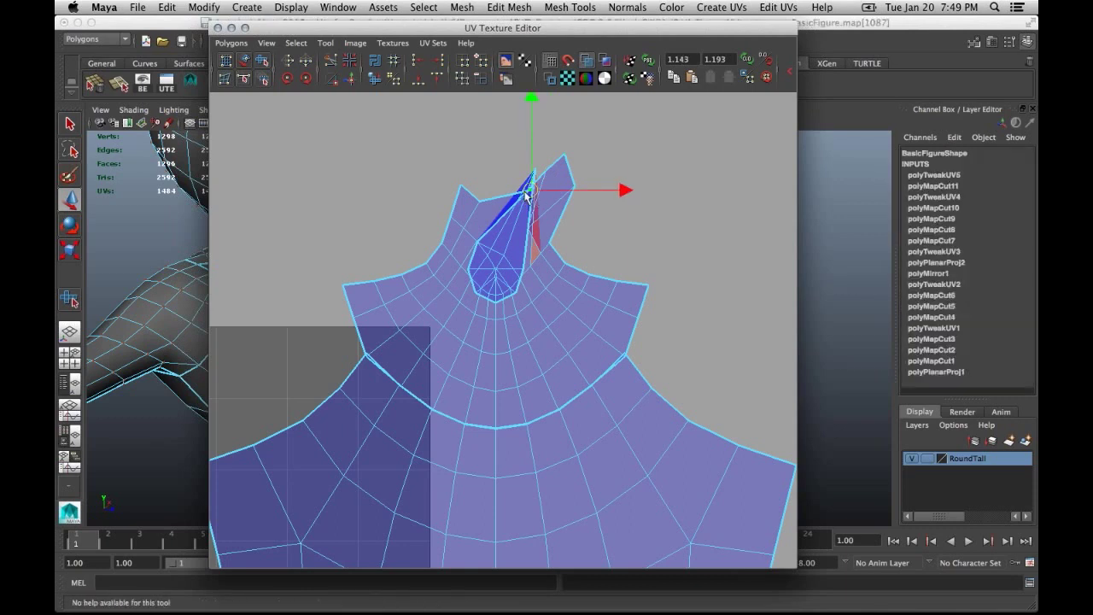
left_click(488, 193)
left_click(537, 177)
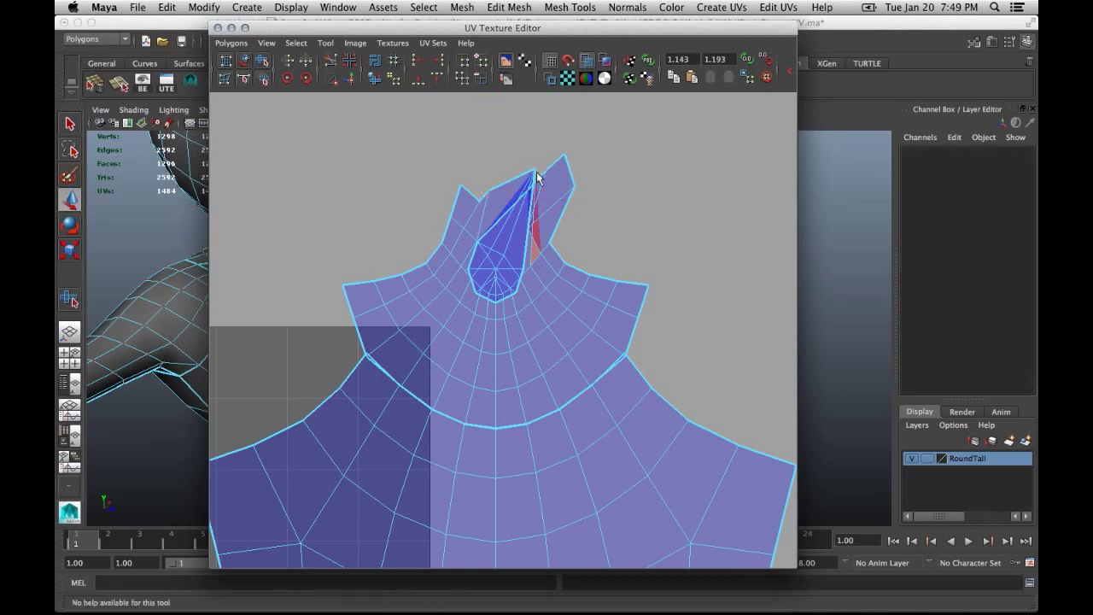
left_click(535, 174)
left_click_drag(535, 173, 510, 183)
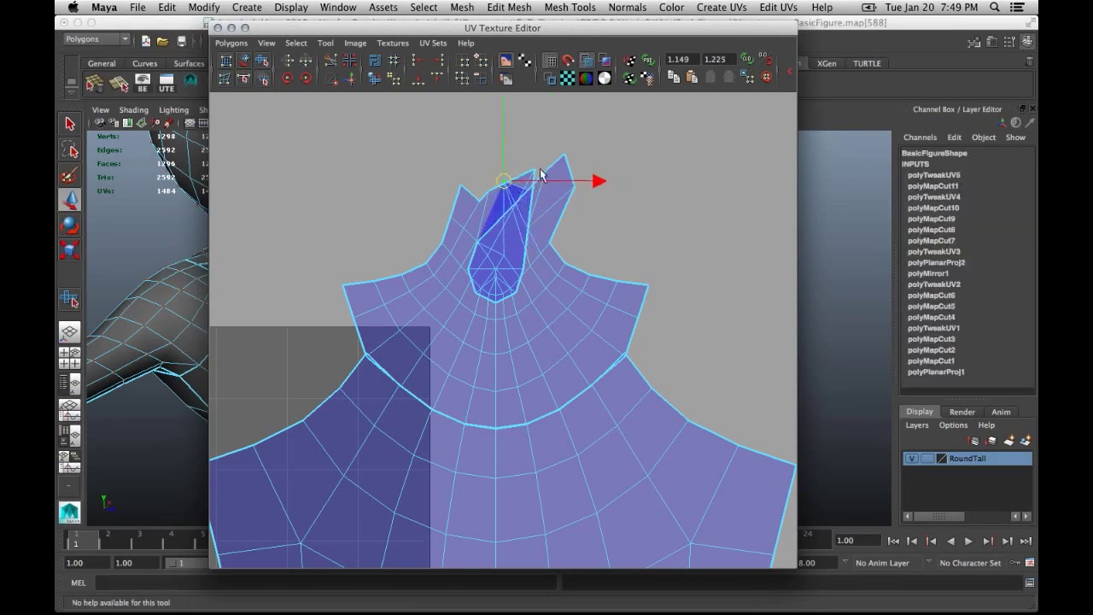
left_click(537, 177)
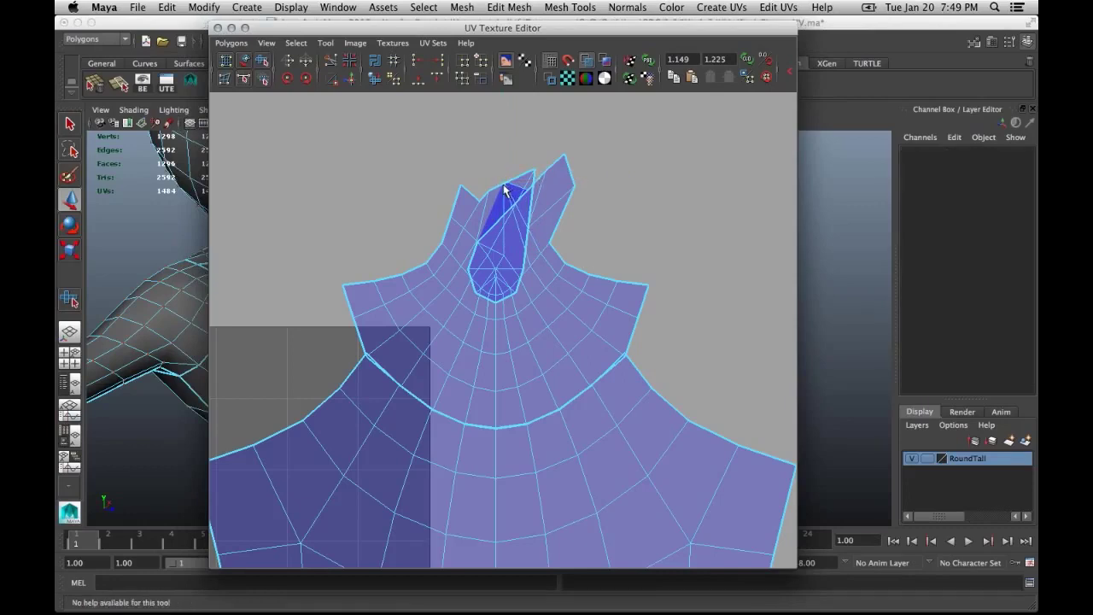
left_click(507, 190)
left_click_drag(509, 189, 525, 224)
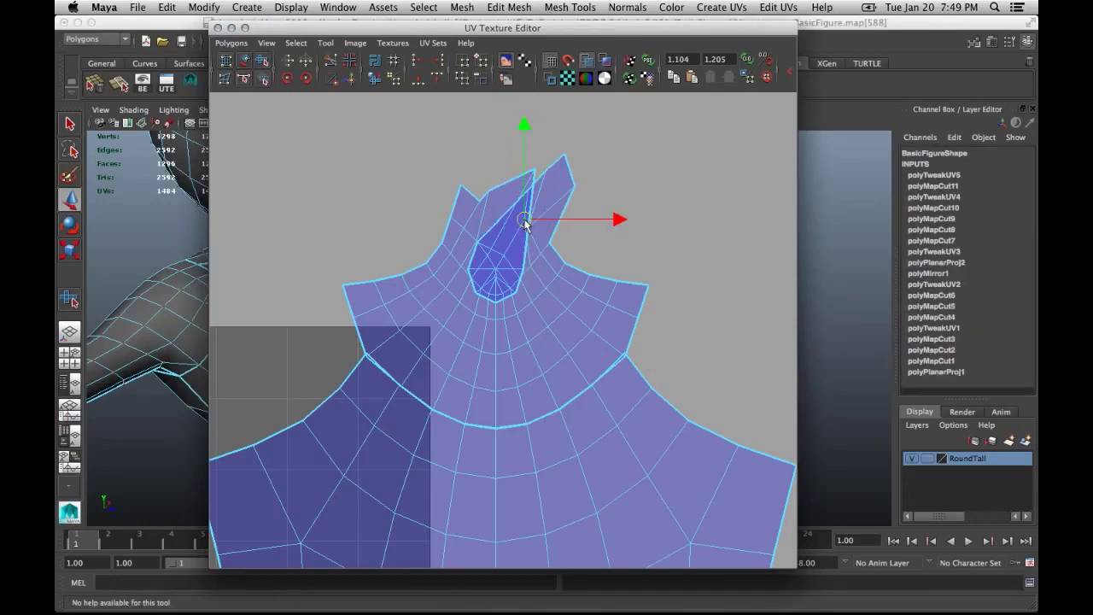
left_click(481, 250)
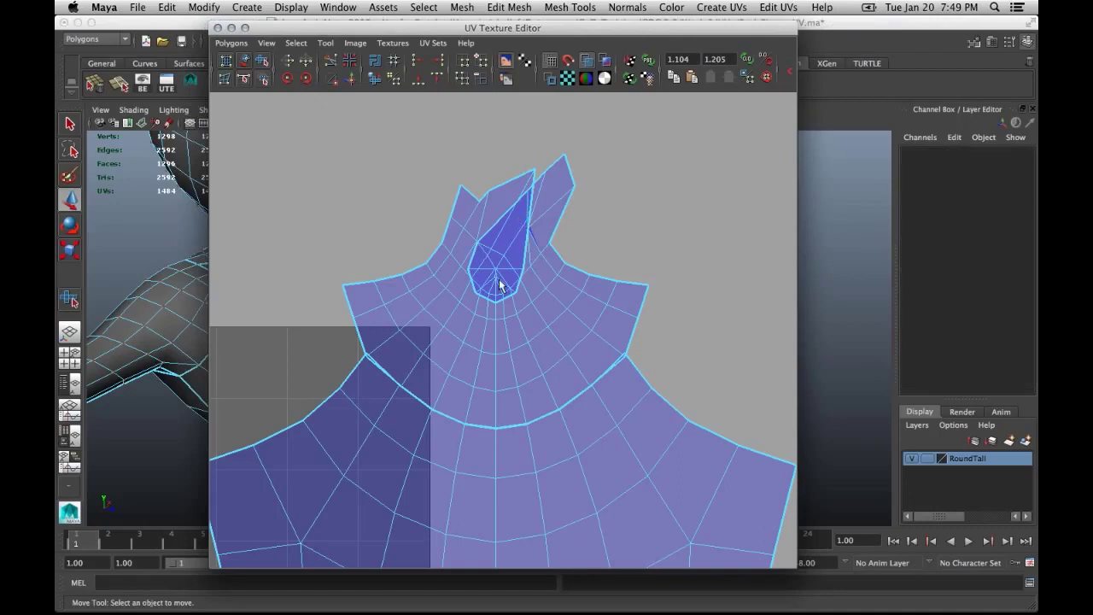
Select the whole upper neck UV shell and unfold it wider with the Smooth UV tool
right_click_drag(487, 281, 502, 286)
left_click(555, 197)
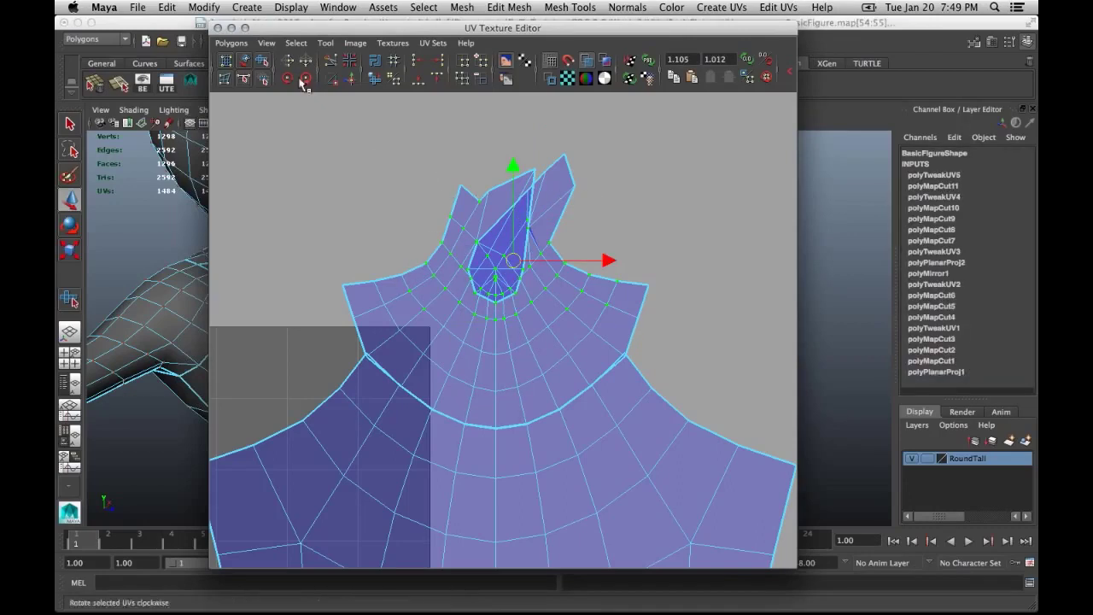
left_click(296, 43)
left_click(319, 88)
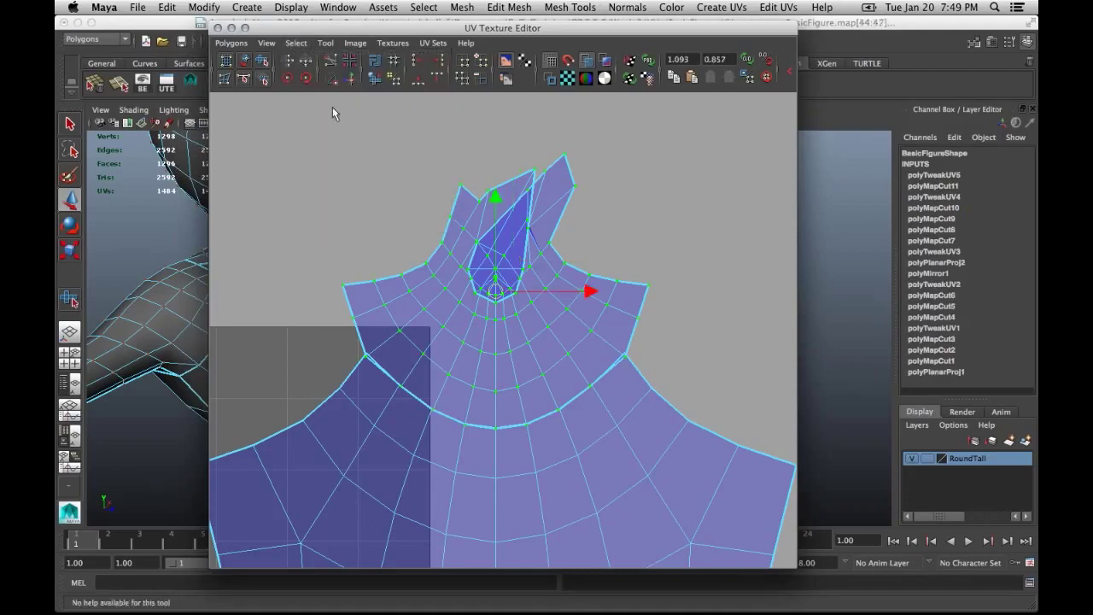
left_click(262, 60)
left_click_drag(323, 441, 330, 454)
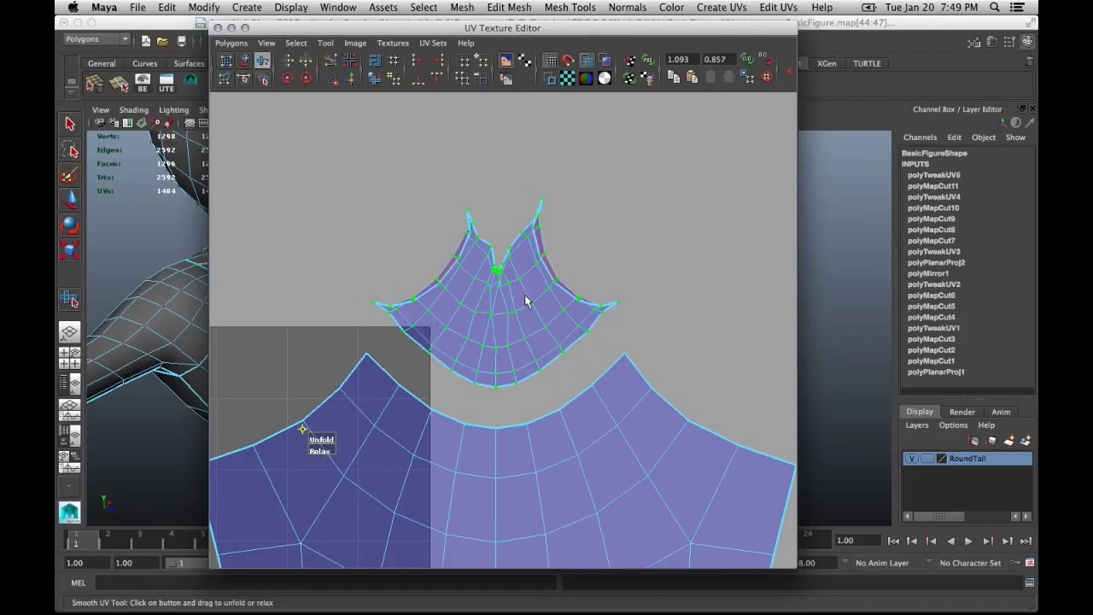
left_click_drag(325, 443, 562, 487)
Relax the UVs around the collar's inner hole into a rounded neckline
left_click(603, 244)
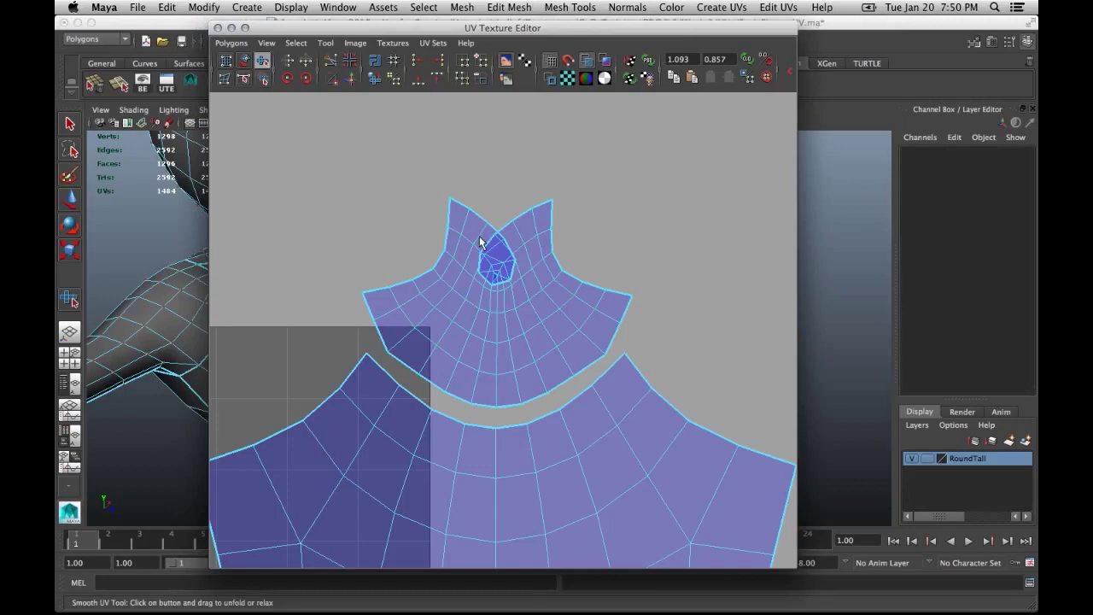
left_click(527, 289)
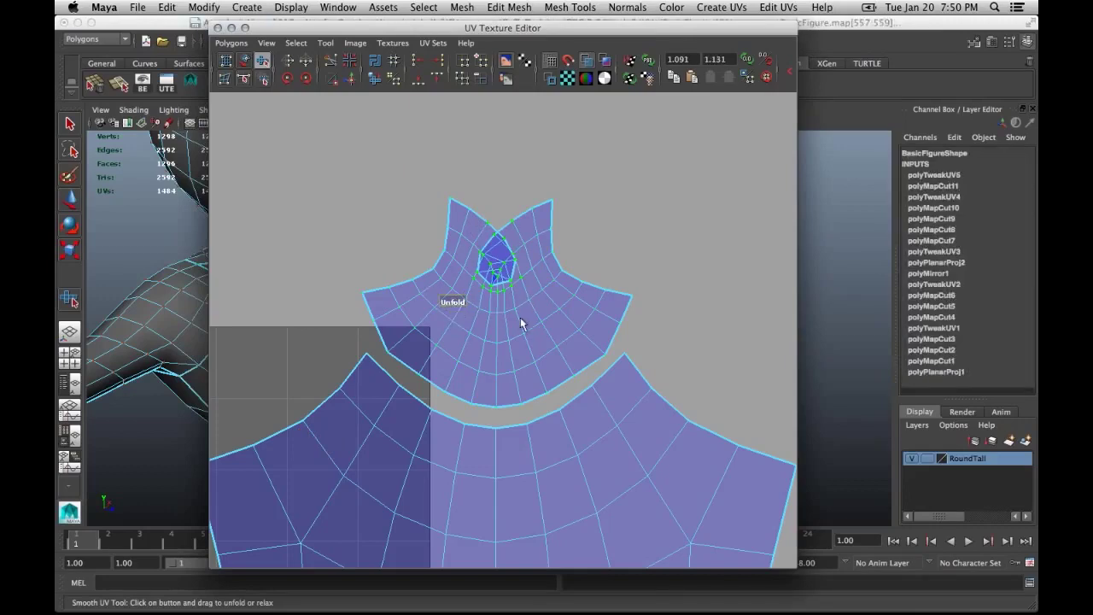
left_click_drag(460, 313, 482, 321)
left_click(659, 296)
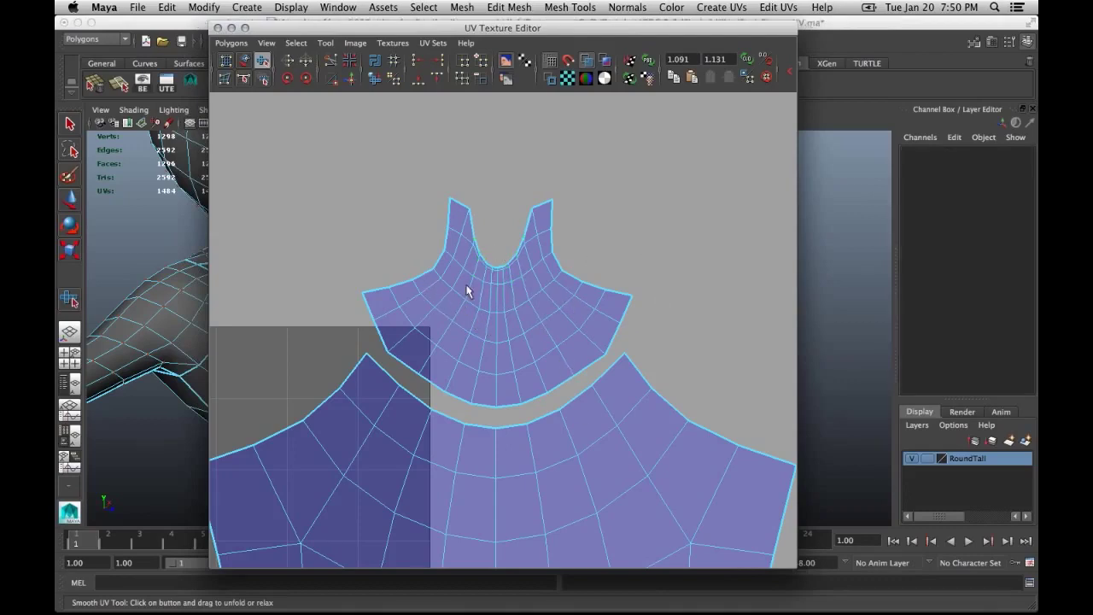
Reselect the entire collar shell, unfold it flat, relax its spacing, then deselect
mouse_move(486, 290)
right_mouse_down()
mouse_move(508, 289)
mouse_move(495, 290)
right_mouse_up()
left_click(524, 275)
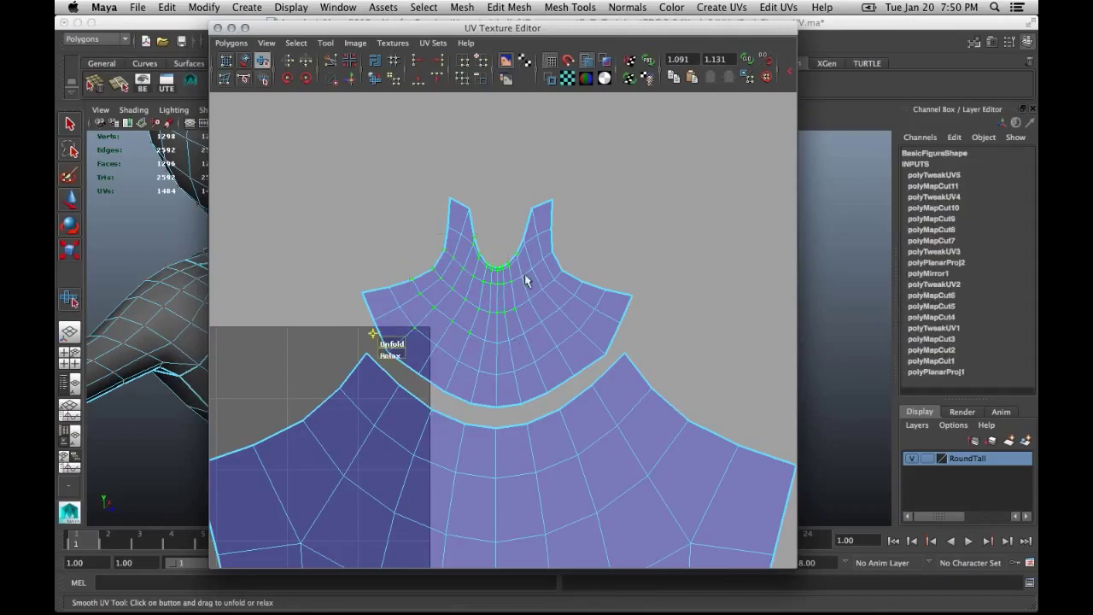
left_click(296, 42)
left_click(325, 89)
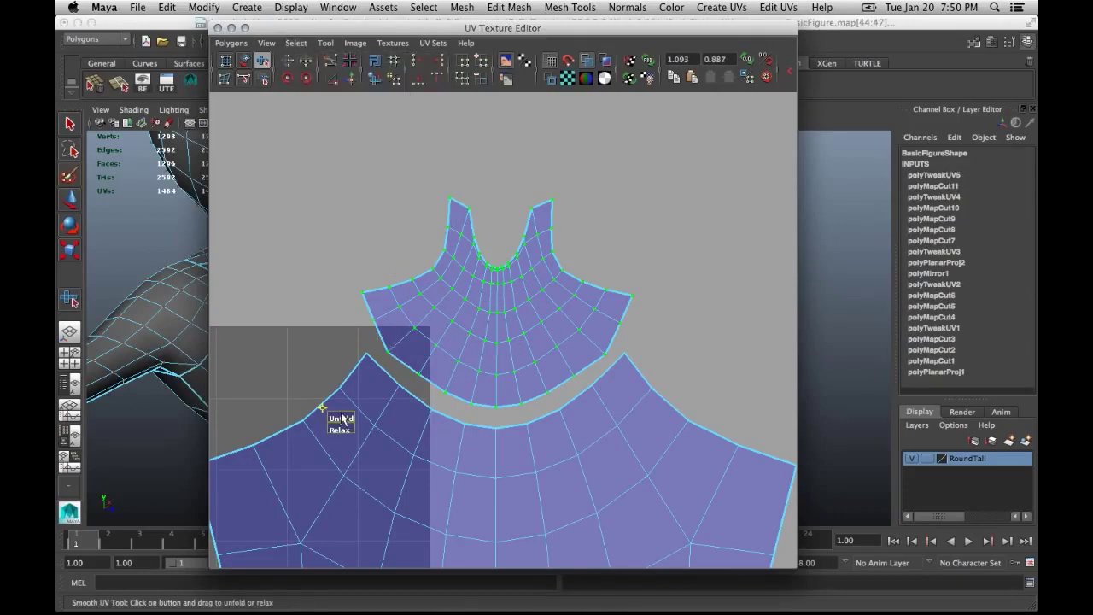
left_click_drag(342, 417, 579, 458)
left_click_drag(632, 487, 369, 425)
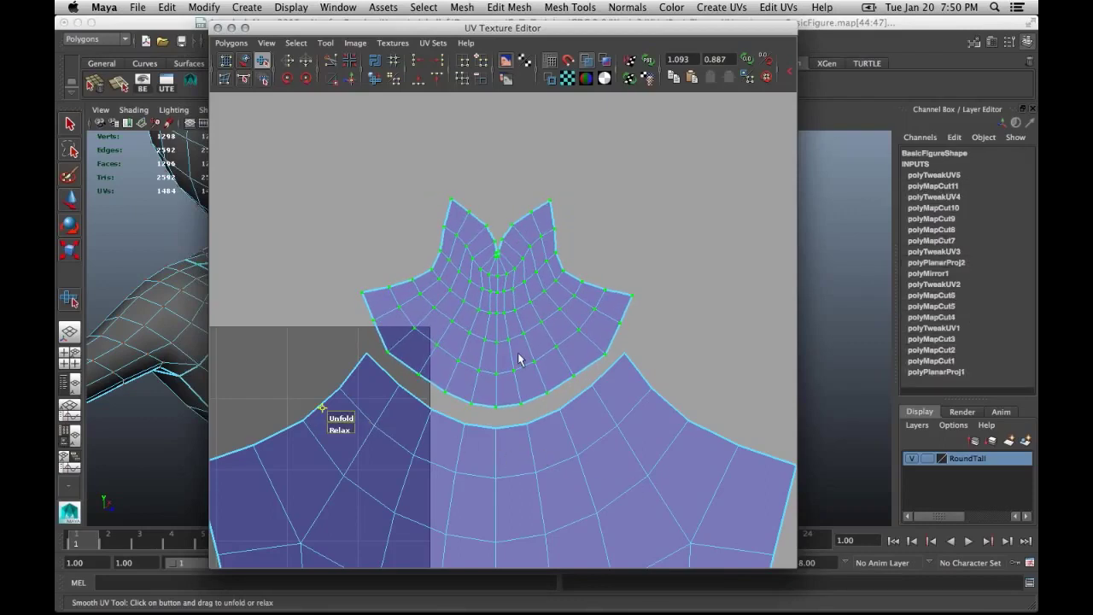
scroll(556, 302, "up", 5)
right_click_drag(734, 345, 707, 404, "alt")
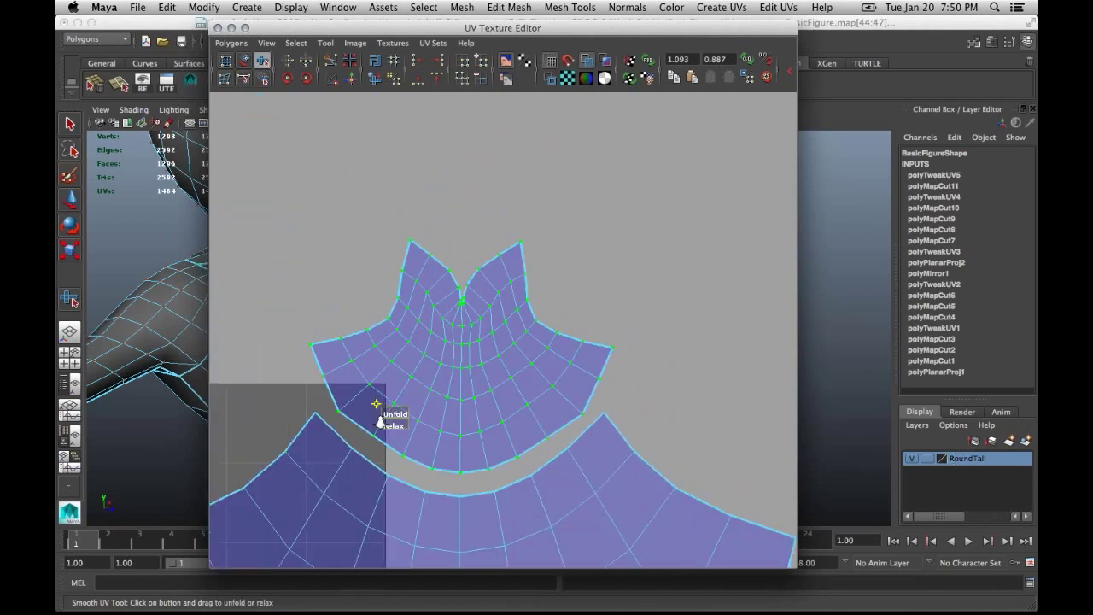
left_click_drag(381, 425, 410, 402)
right_click_drag(443, 317, 570, 374, "alt")
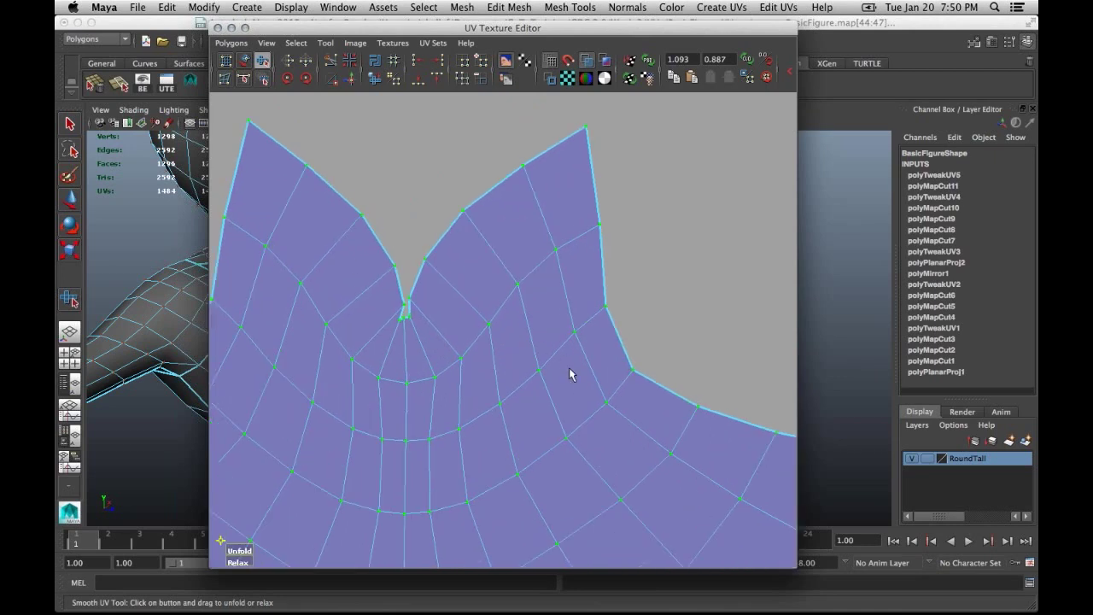
left_click(406, 310)
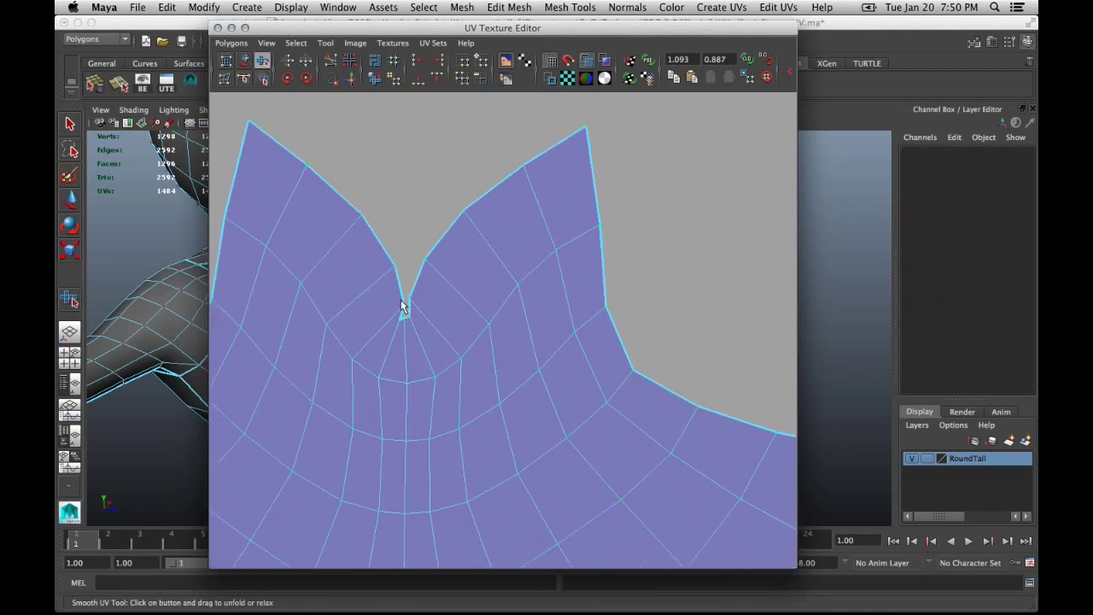
Move the collar notch UV up and to the right
left_click(405, 309)
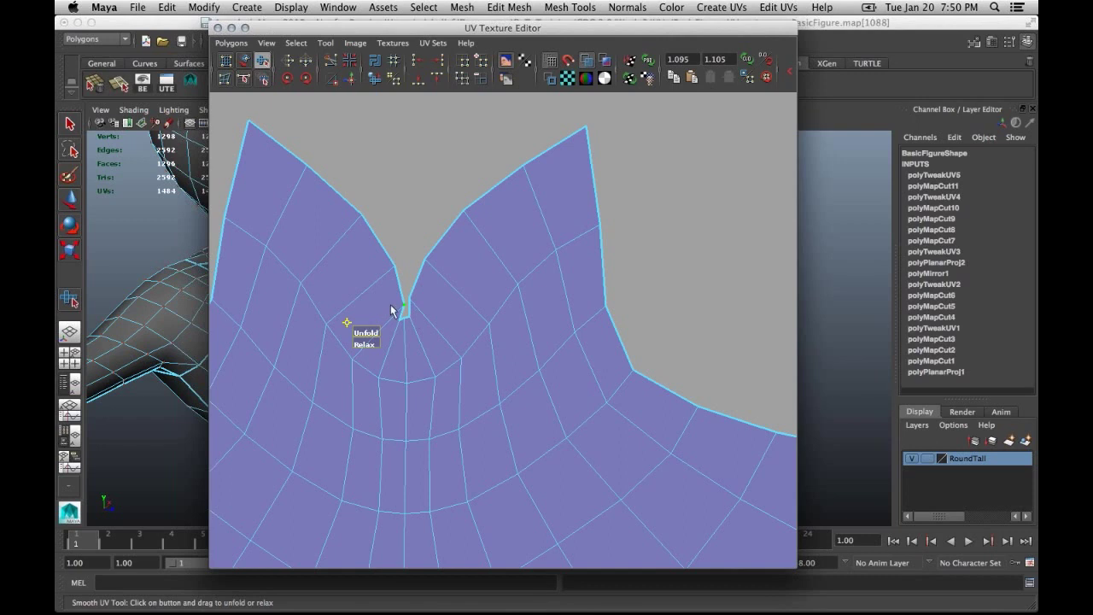
key("w")
left_click_drag(400, 307, 423, 297)
left_click_drag(412, 253, 460, 260)
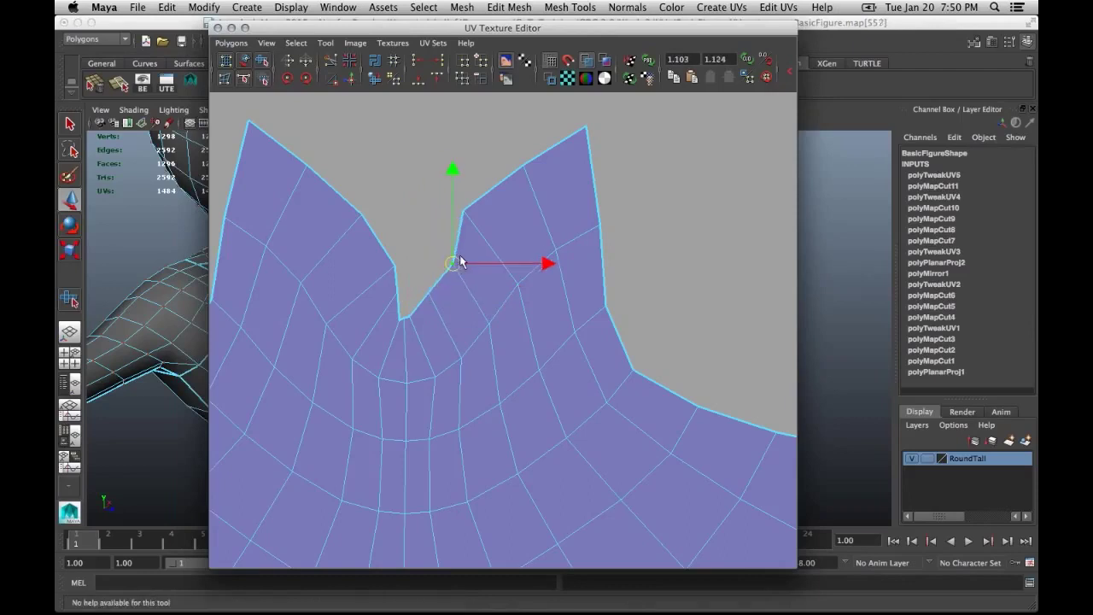
left_click_drag(487, 224, 481, 143)
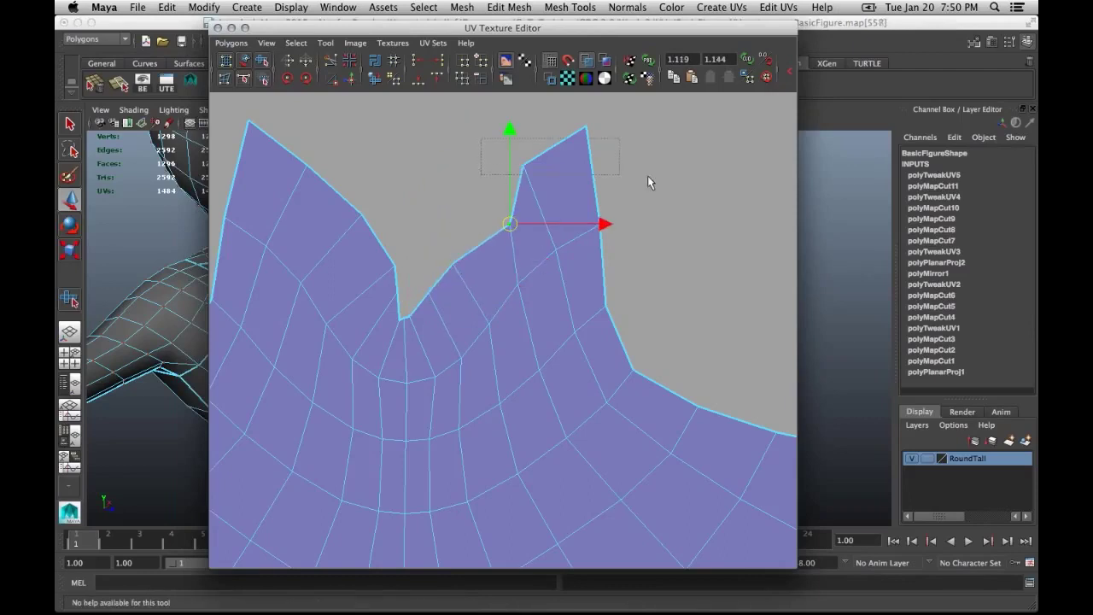
Pull the right peak, top-left peak and lower V UVs into a smoother V-shaped notch
left_click_drag(649, 181, 644, 179)
left_click_drag(525, 163, 630, 153)
left_click_drag(302, 168, 310, 171)
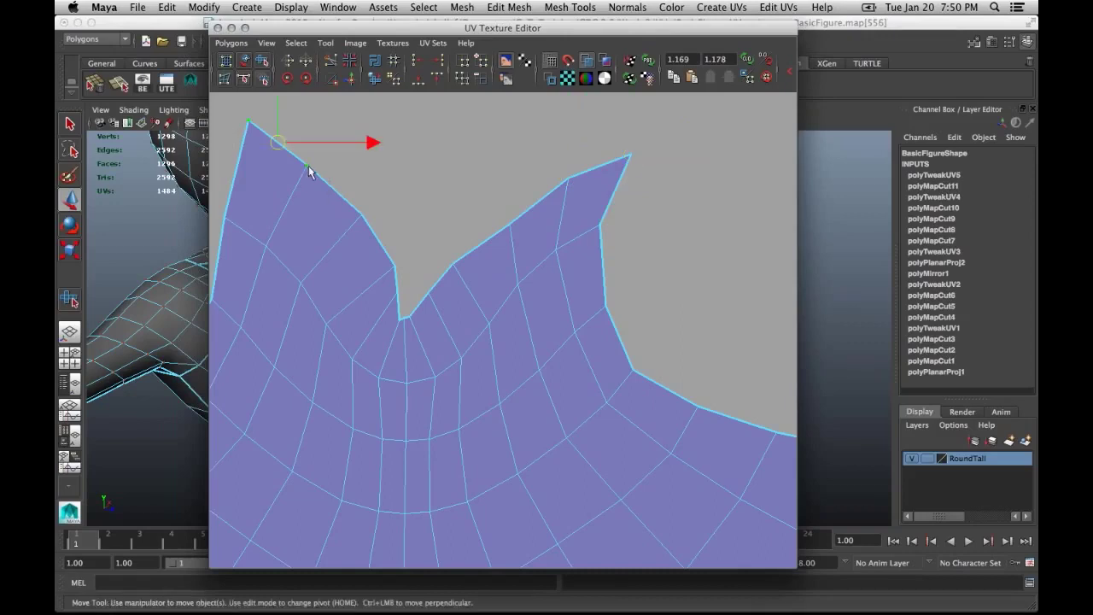
left_click_drag(248, 122, 209, 98)
left_click_drag(410, 178, 312, 180)
left_click_drag(406, 310, 358, 259)
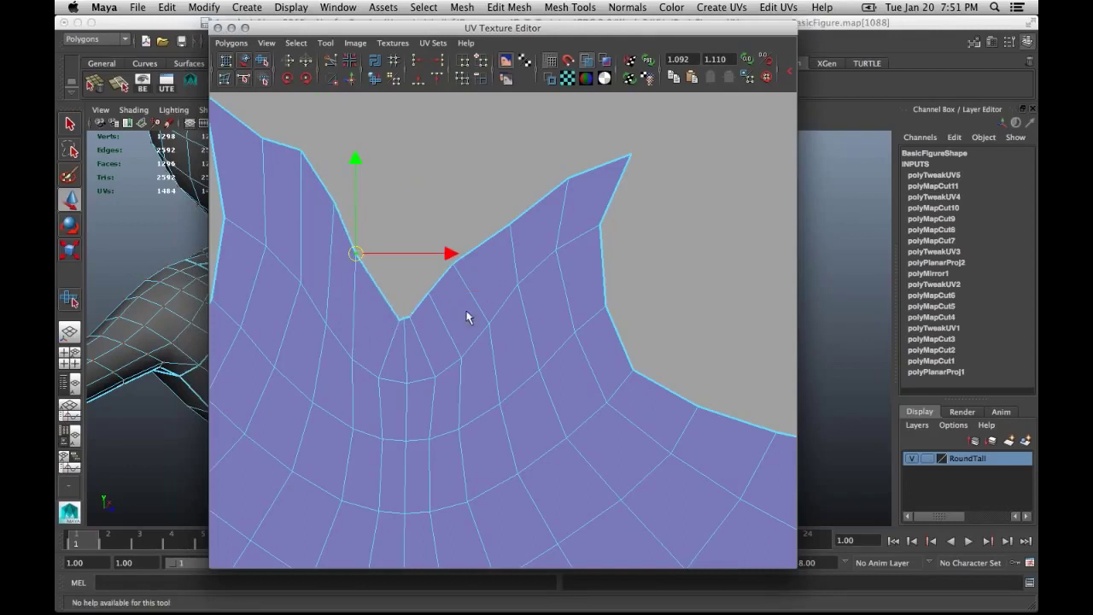
scroll(415, 308, "down", 5)
right_click(461, 350)
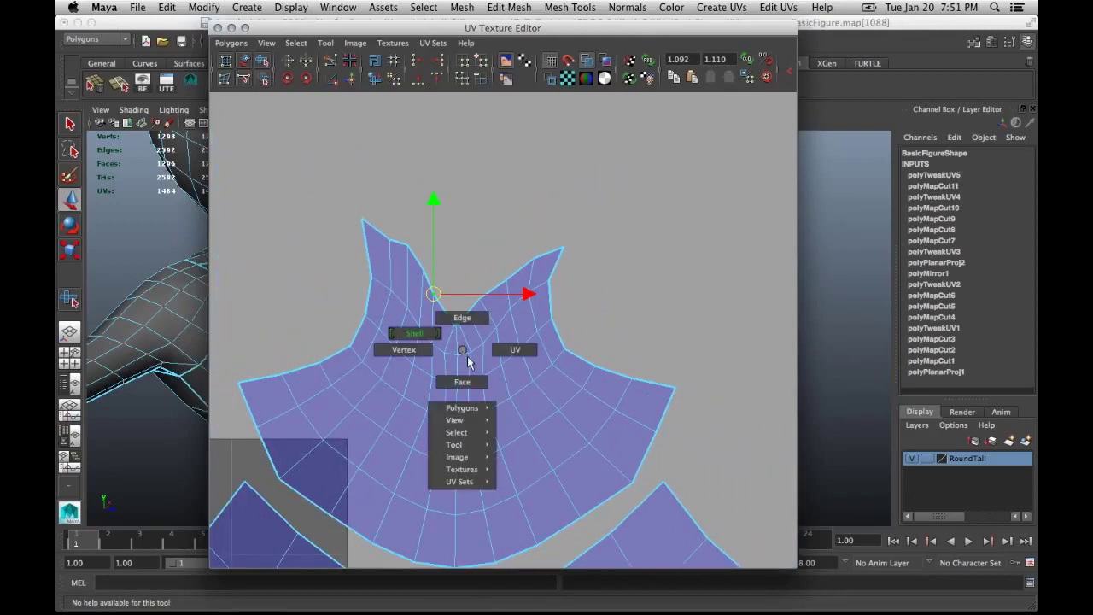
Select the entire neck shell and unfold and relax it into a rounded fan
left_click(296, 43)
left_click(332, 91)
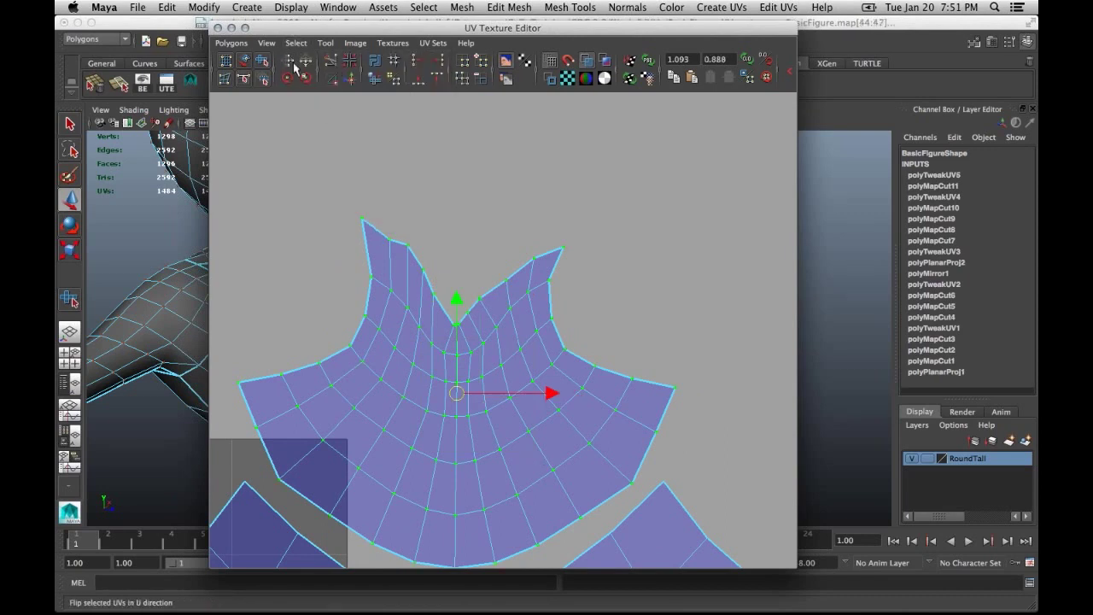
left_click(263, 61)
left_click_drag(234, 552, 511, 568)
left_click_drag(244, 565, 605, 525)
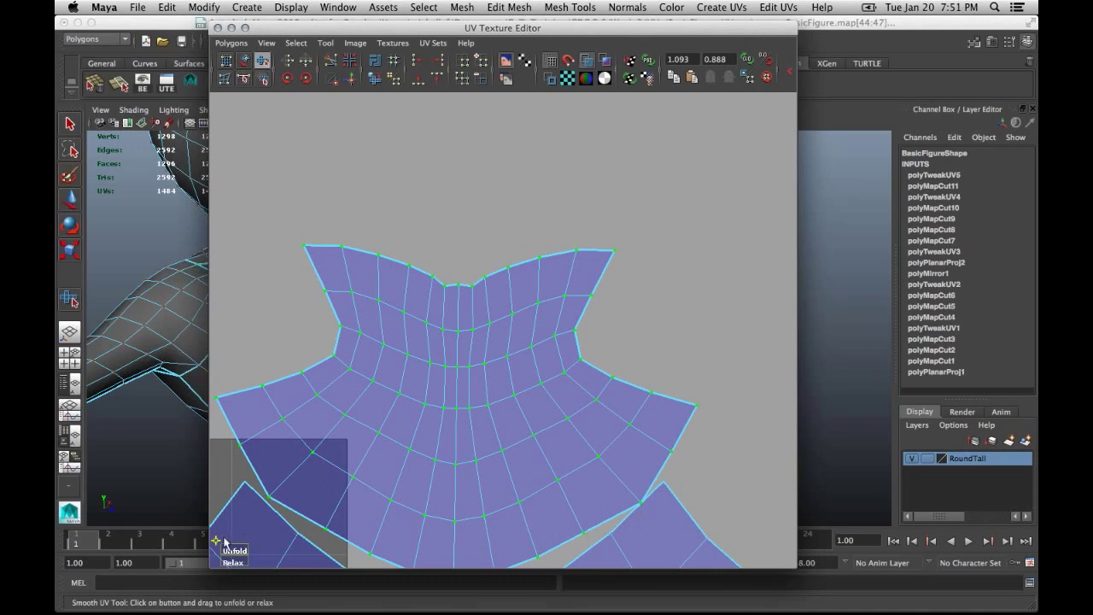
Deselect the neck shell and close the UV Texture Editor
left_click_drag(224, 542, 274, 199)
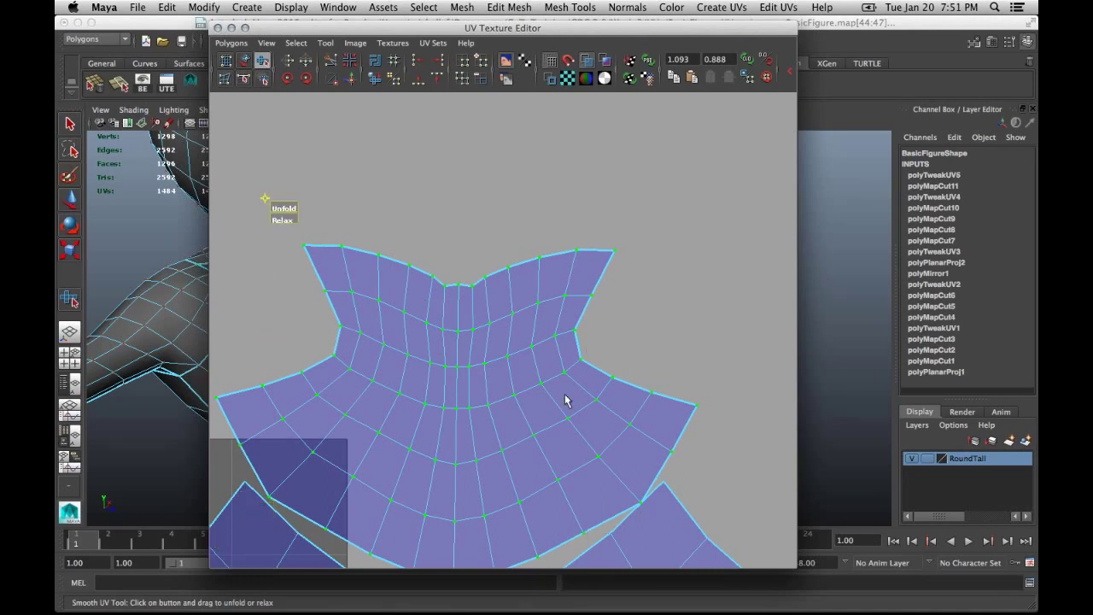
scroll(566, 400, "down", 2)
scroll(586, 268, "down", 1)
scroll(468, 386, "down", 2)
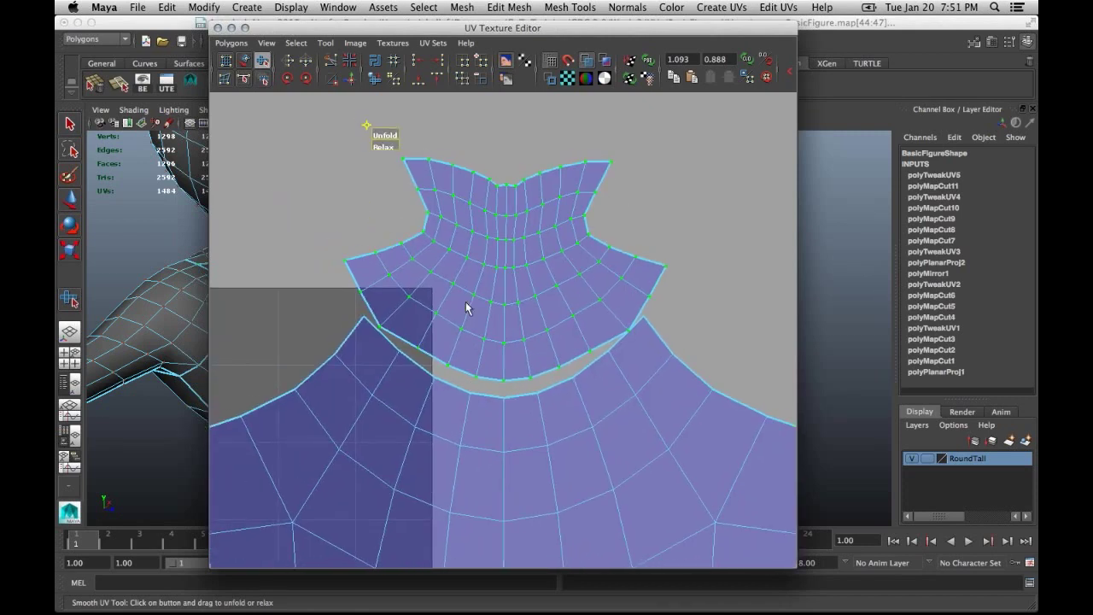
right_click_drag(444, 333, 422, 320)
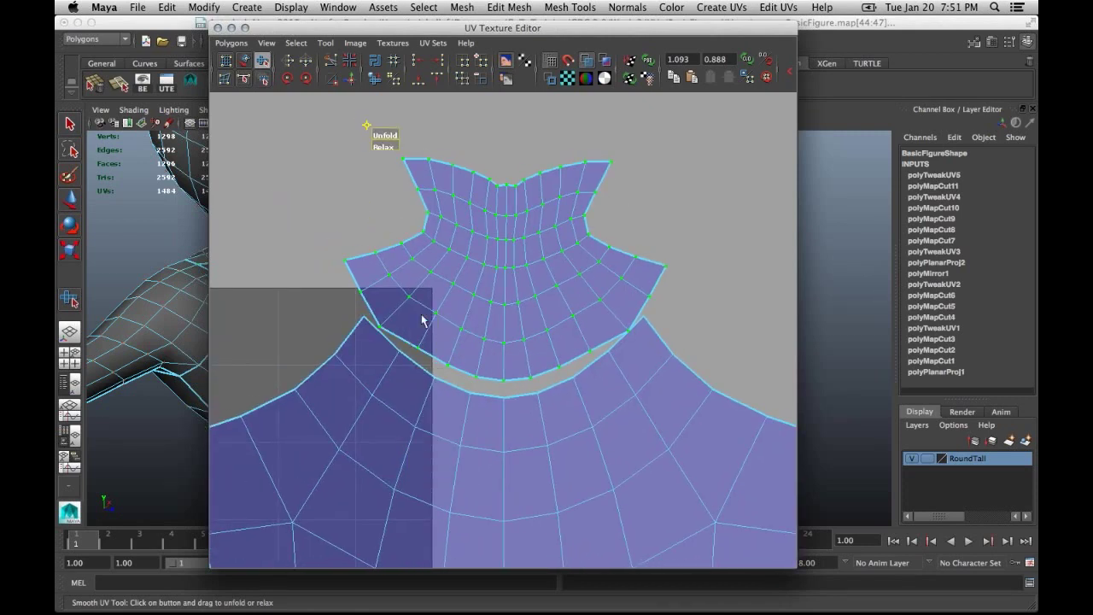
left_click(357, 282)
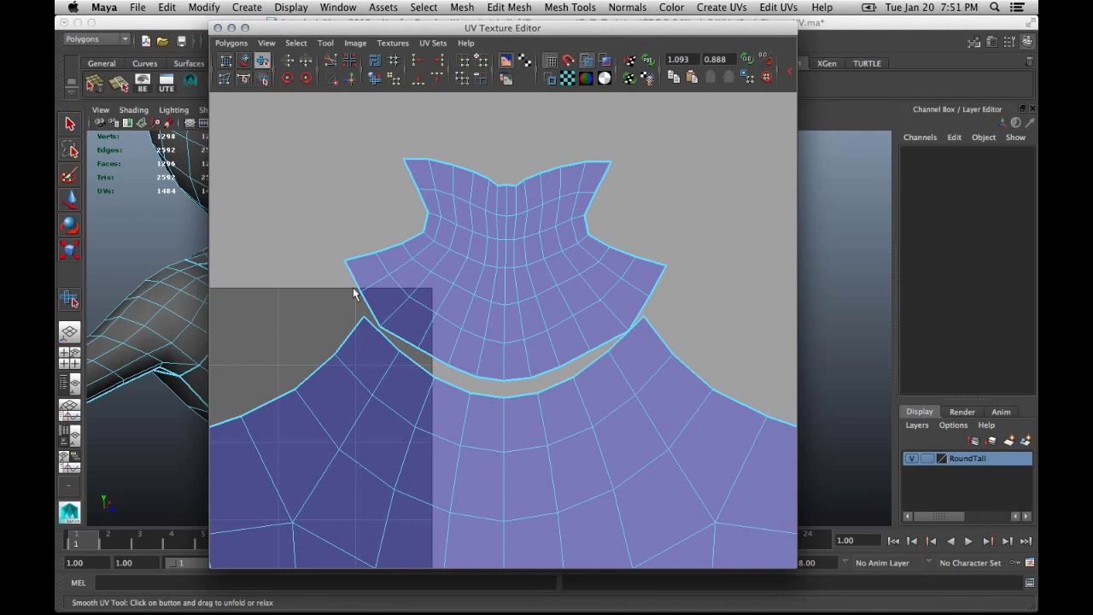
left_click(217, 27)
Select the edges at the base of the neck and cut the UVs along them
right_click_drag(308, 289, 312, 258)
left_click(248, 291)
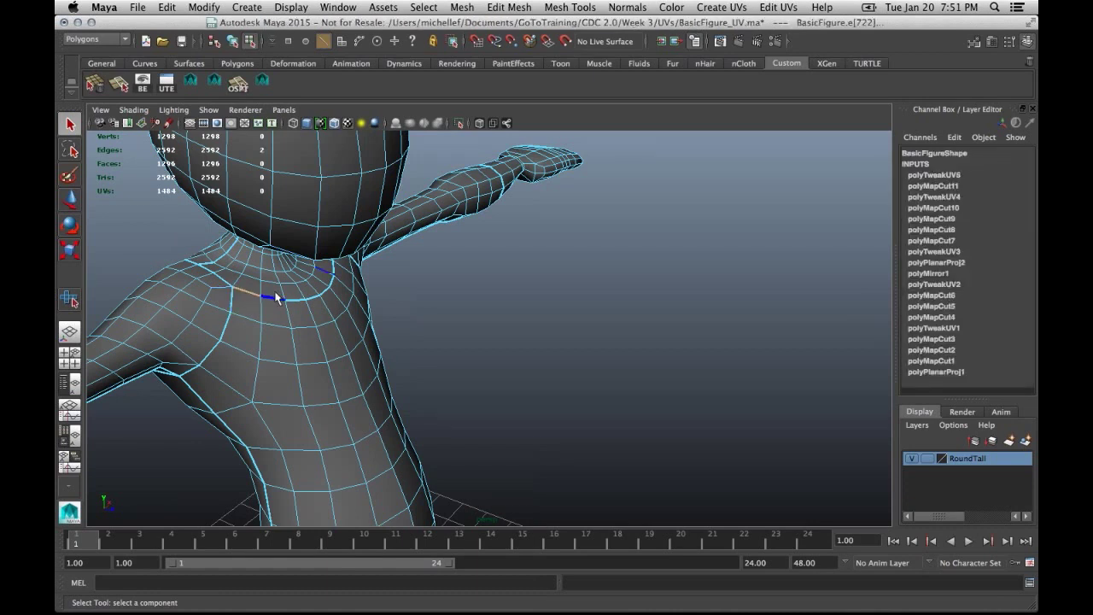
left_click(320, 293, "shift")
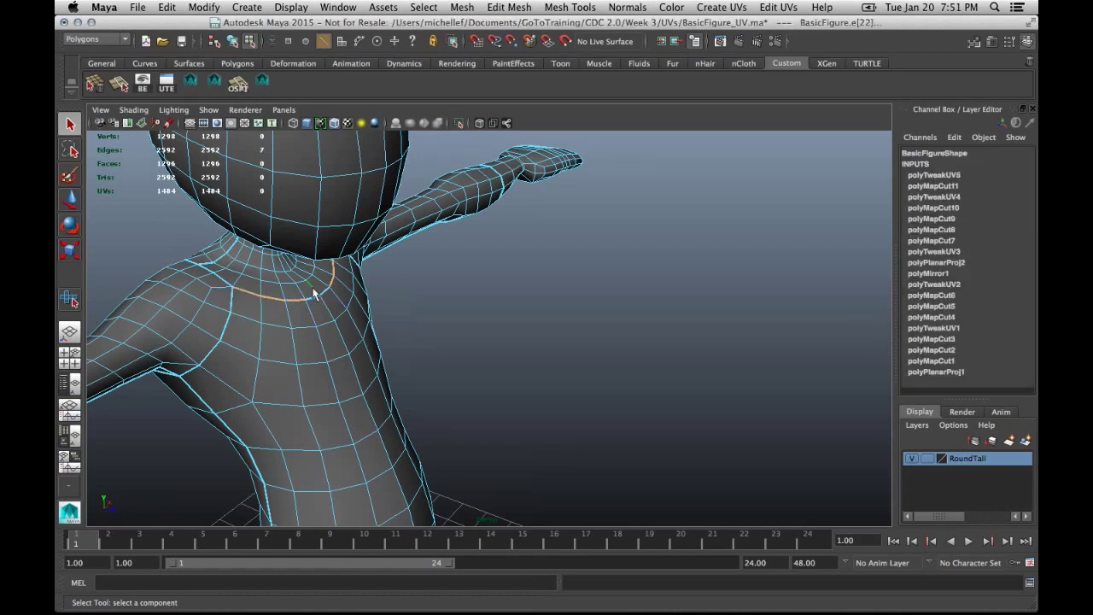
left_click(330, 275, "shift")
left_click(167, 83)
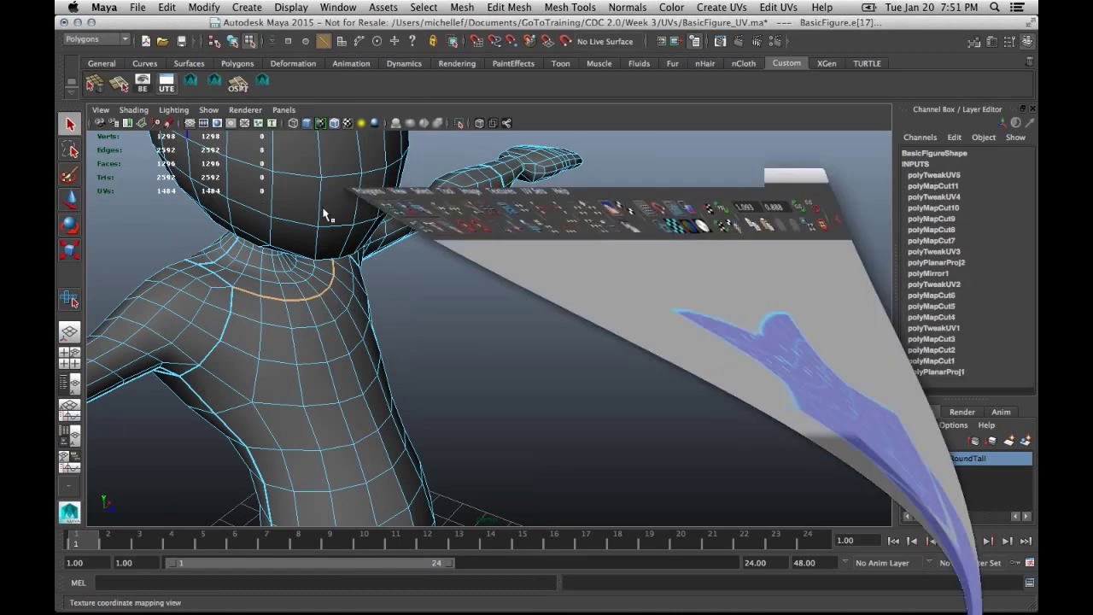
left_click(348, 57)
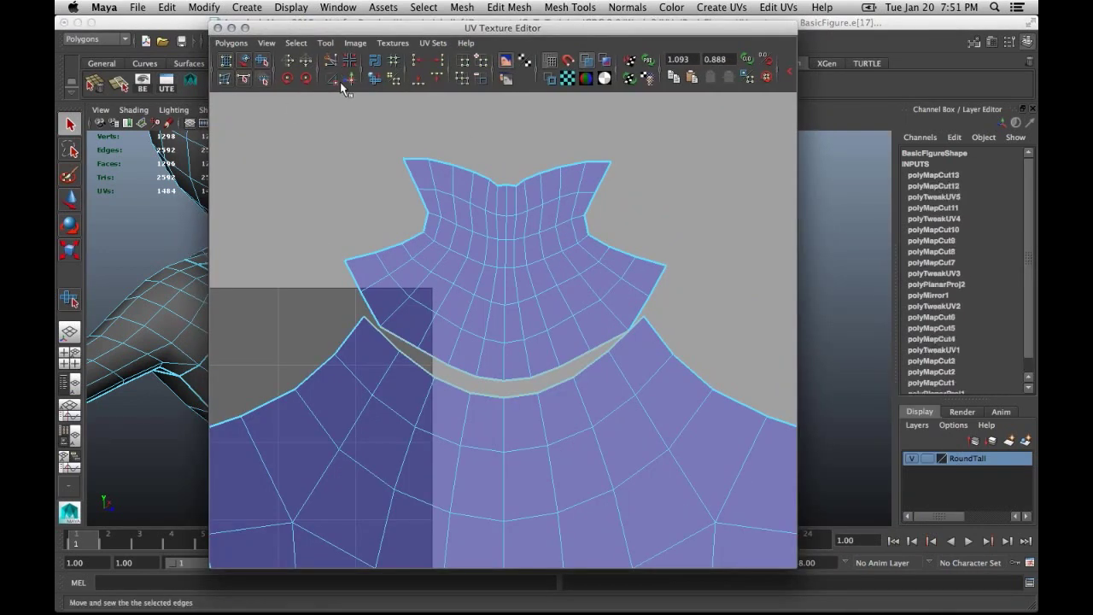
Move and sew the neck shell onto the torso shell, redoing it after an undo
left_click(246, 82)
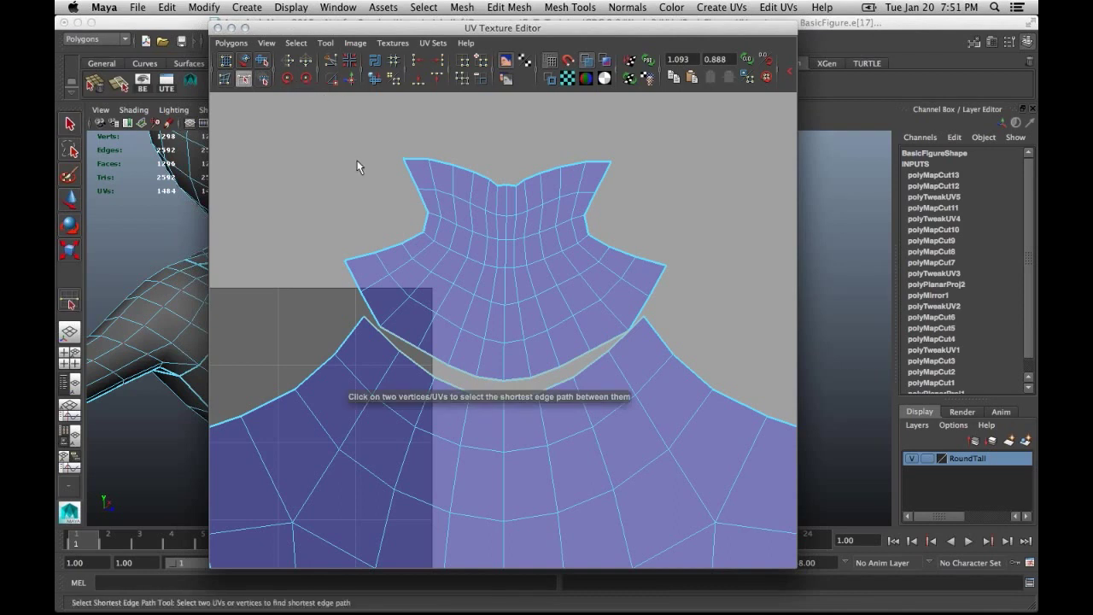
left_click(351, 78)
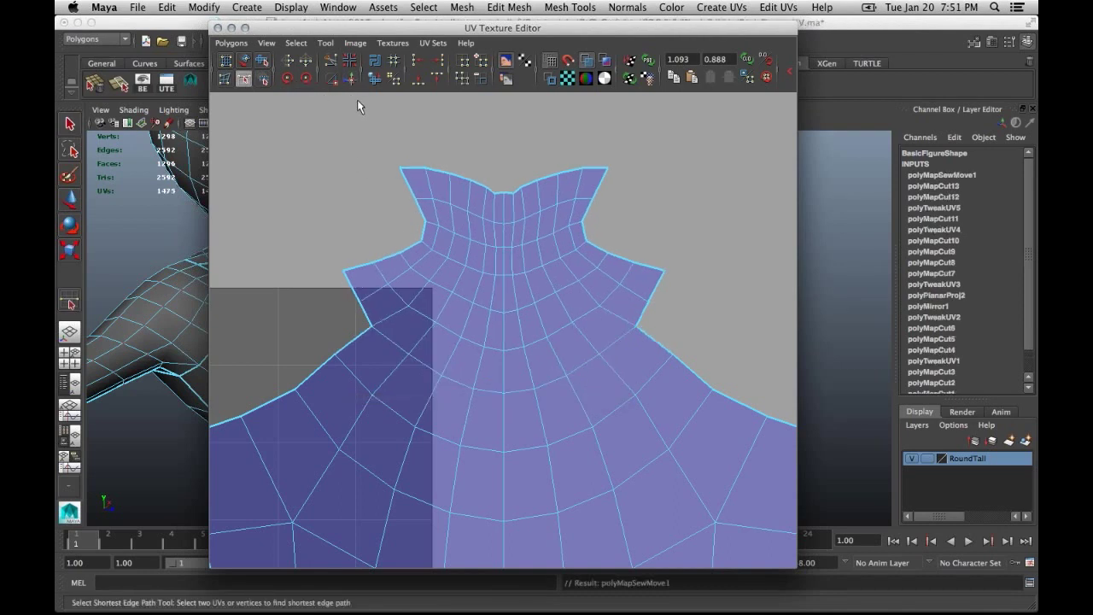
key("ctrl+z")
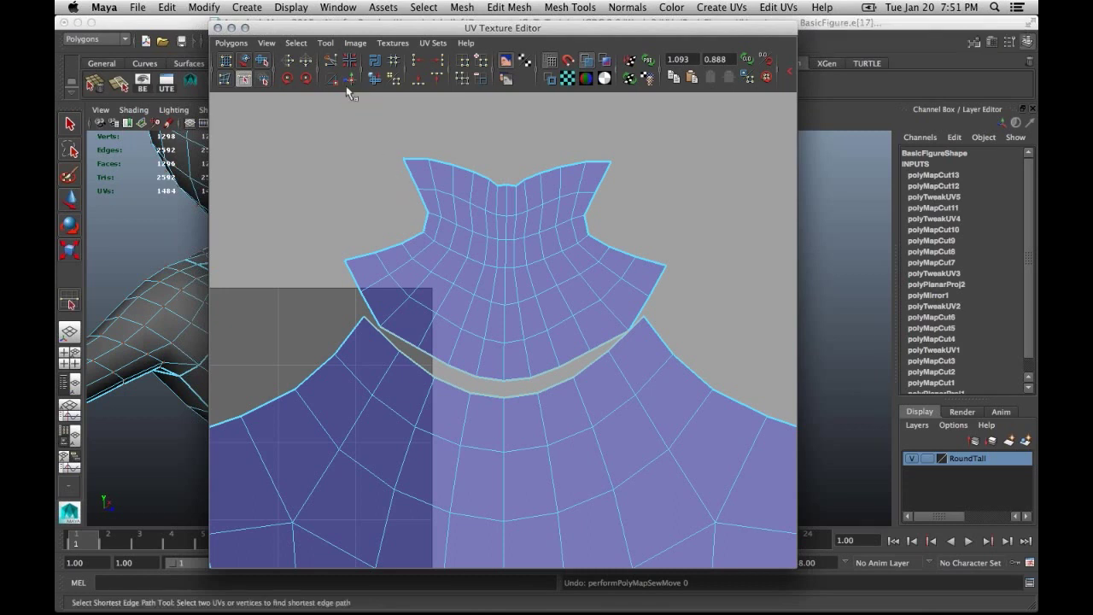
left_click(351, 79)
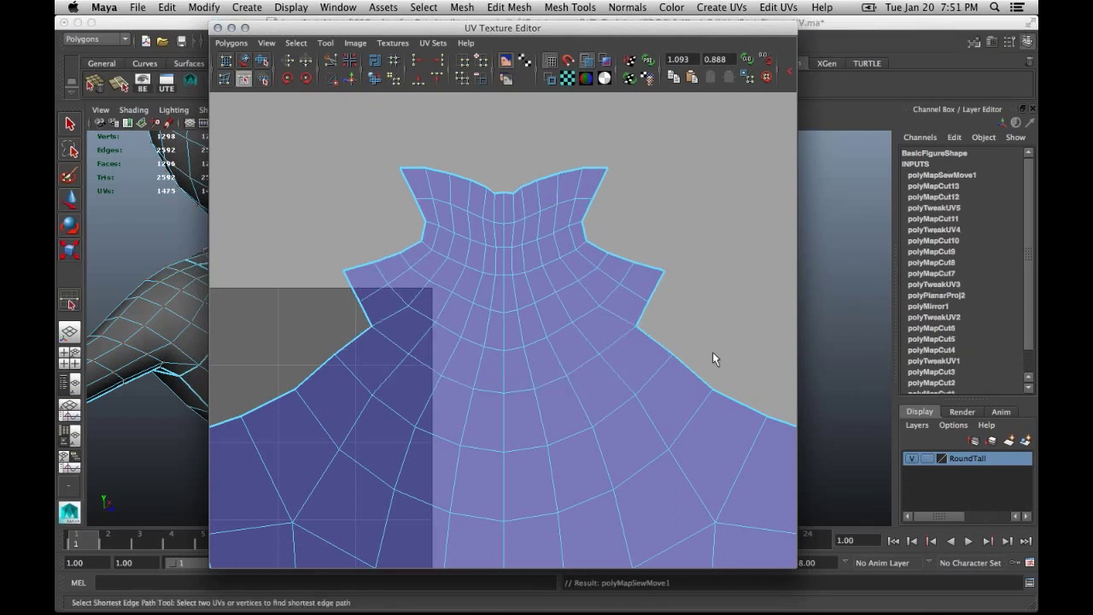
scroll(629, 299, "down", 5)
Select the whole body UV shell with Select Shell
scroll(358, 231, "up", 4)
middle_click_drag(372, 268, 372, 243, "alt")
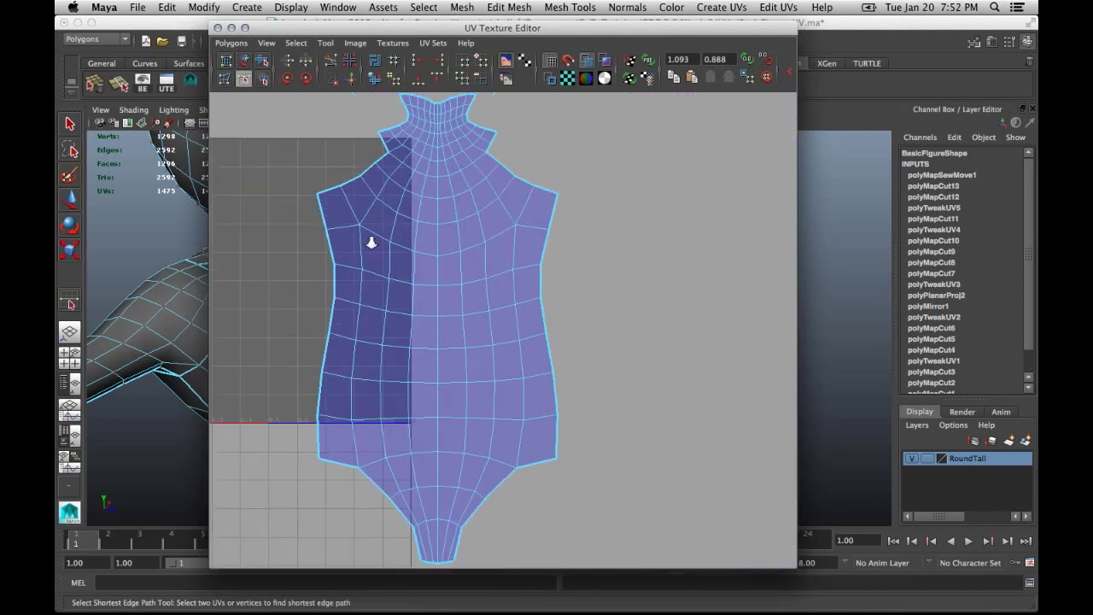
scroll(357, 266, "down", 3)
right_click_drag(475, 318, 531, 323)
left_click(468, 375)
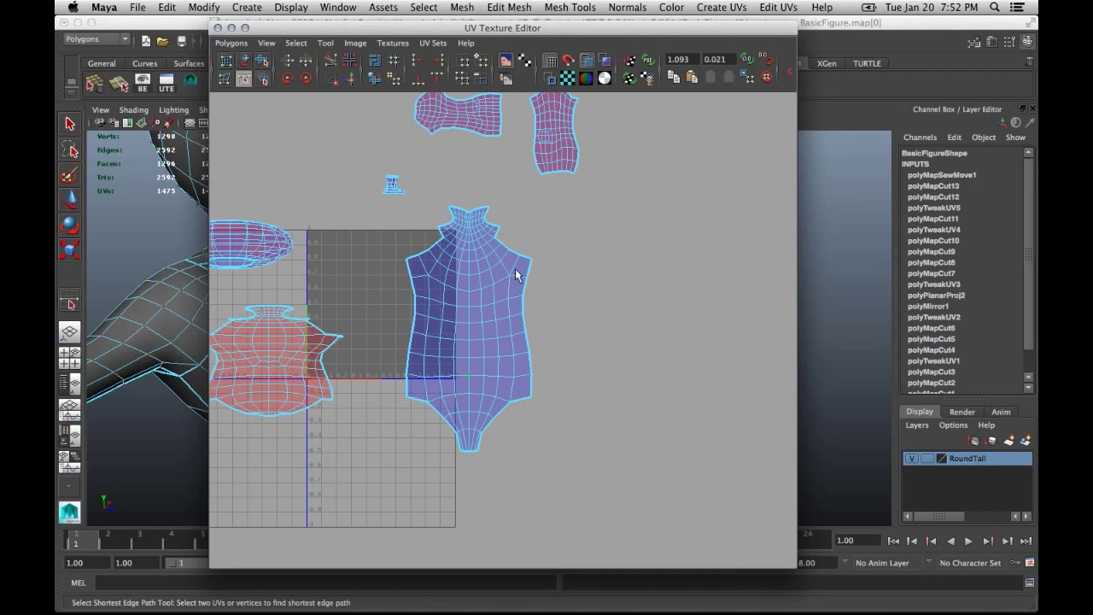
left_click(295, 42)
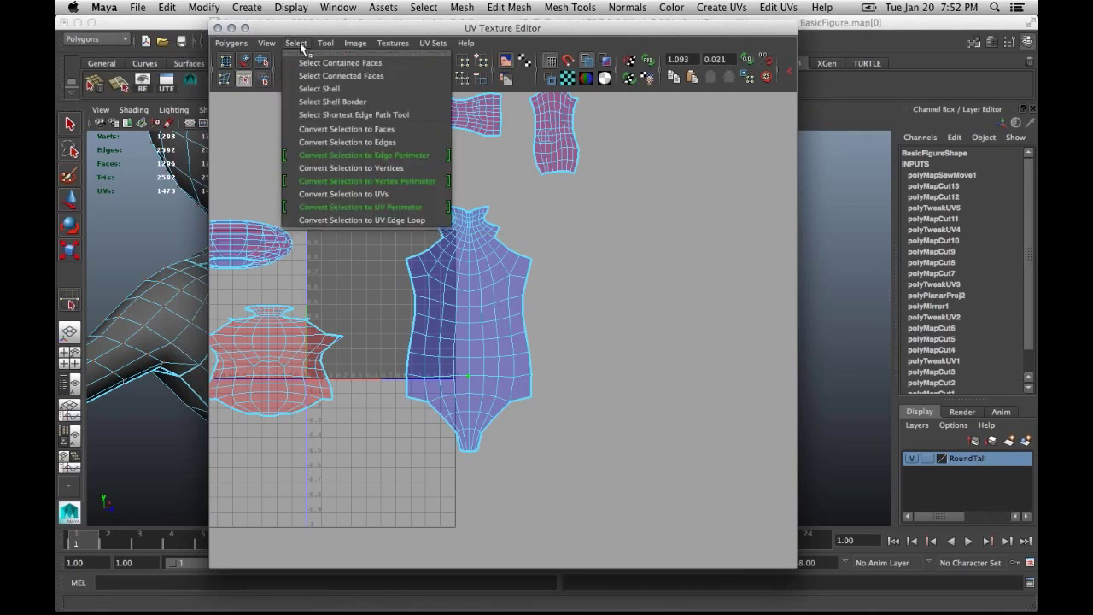
left_click(320, 89)
Move the torso UV shell up and to the right with the Move tool
key("w")
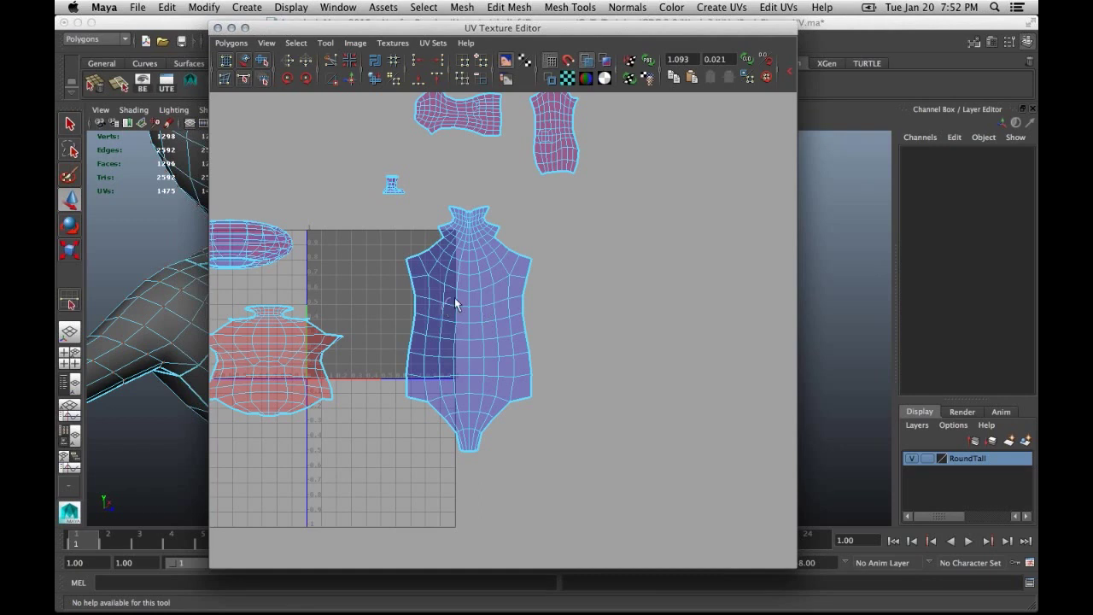
right_click_drag(454, 297, 489, 308)
left_click(469, 301)
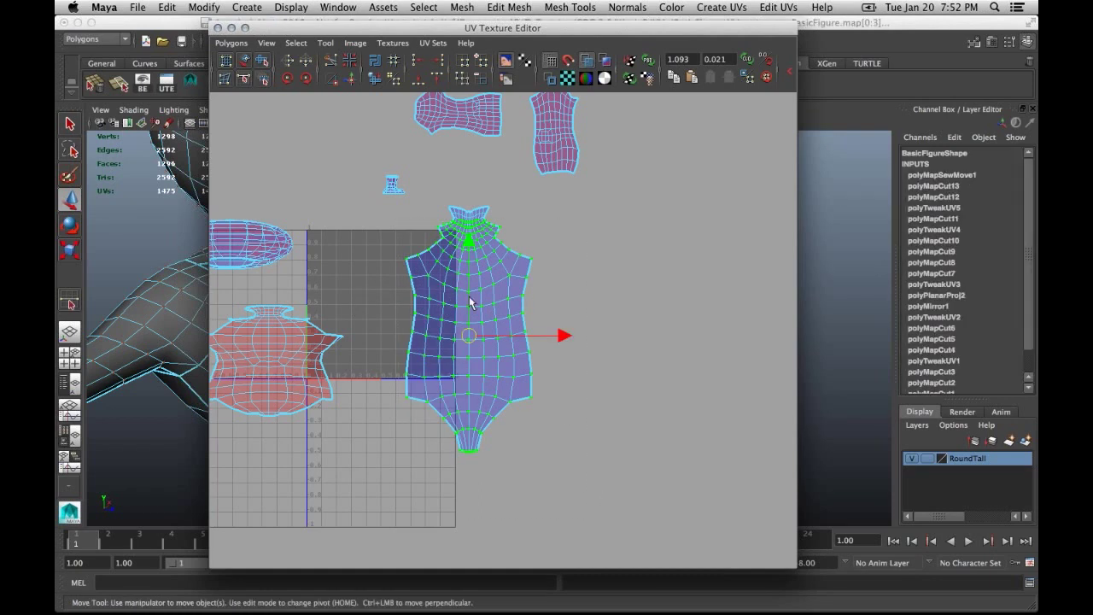
left_click(295, 43)
left_click(320, 85)
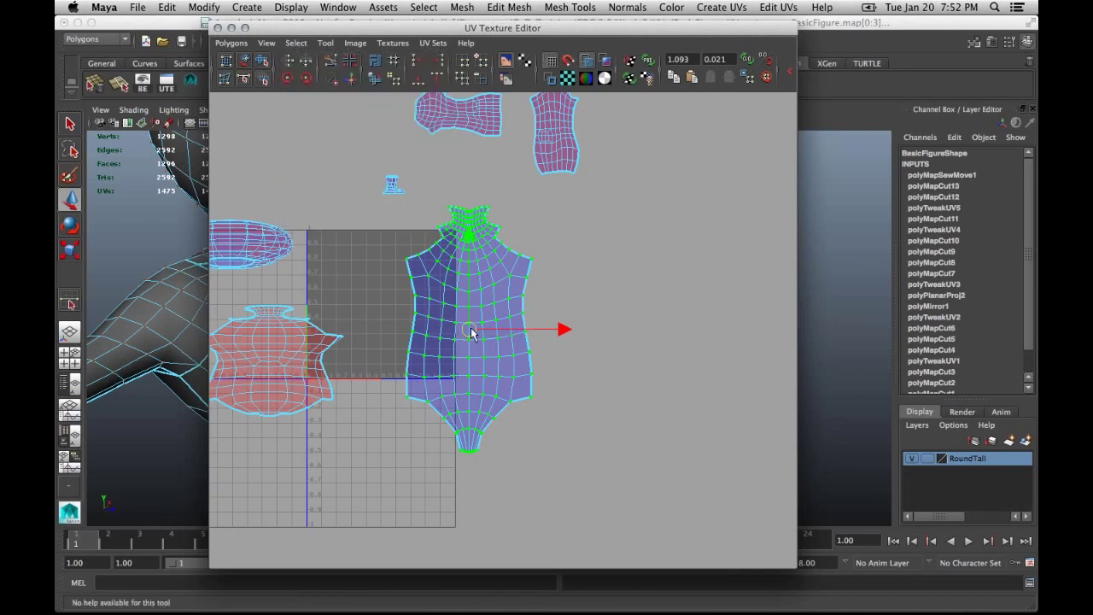
left_click_drag(471, 333, 725, 298)
middle_click_drag(308, 313, 482, 315, "alt")
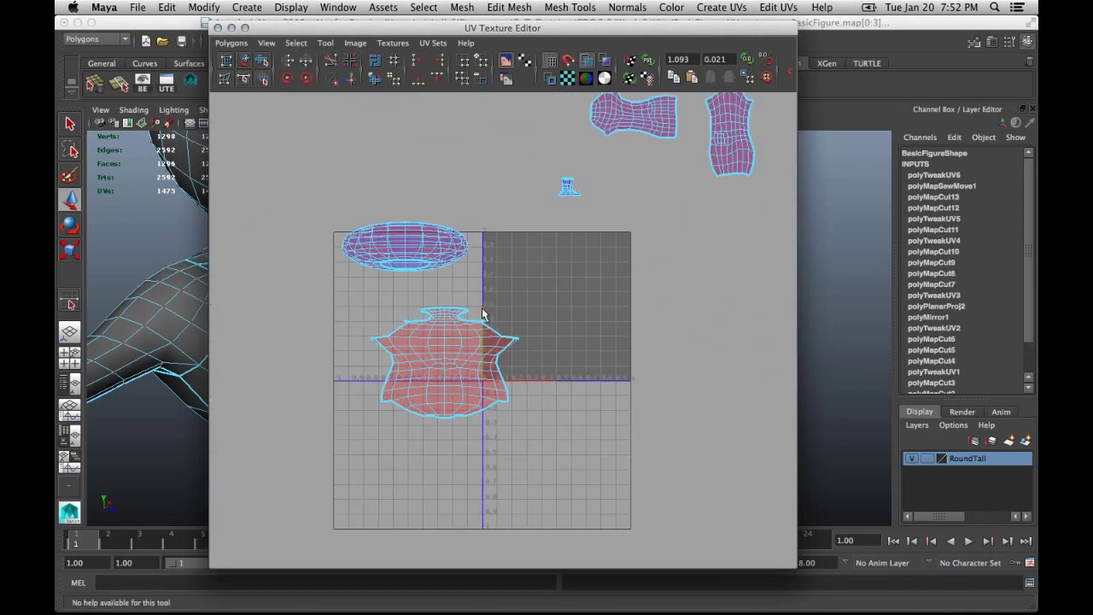
right_click_drag(460, 372, 382, 257)
right_click_drag(329, 322, 371, 288)
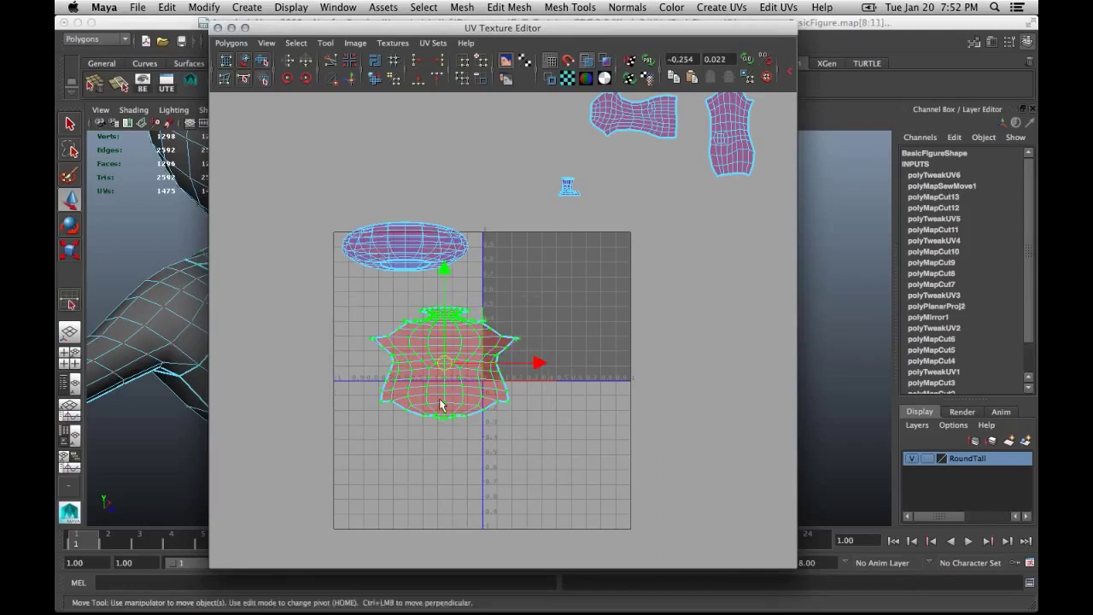
Nudge the torso shell right into the upper-right UV tile, undoing a trial Unfold
left_click_drag(447, 369, 536, 357)
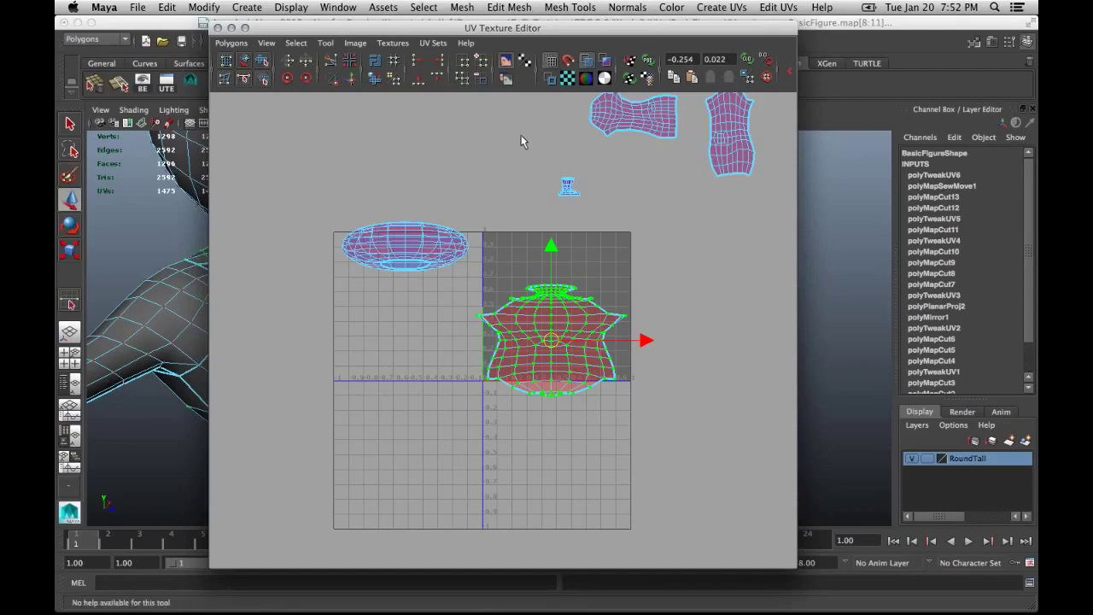
left_click(374, 80)
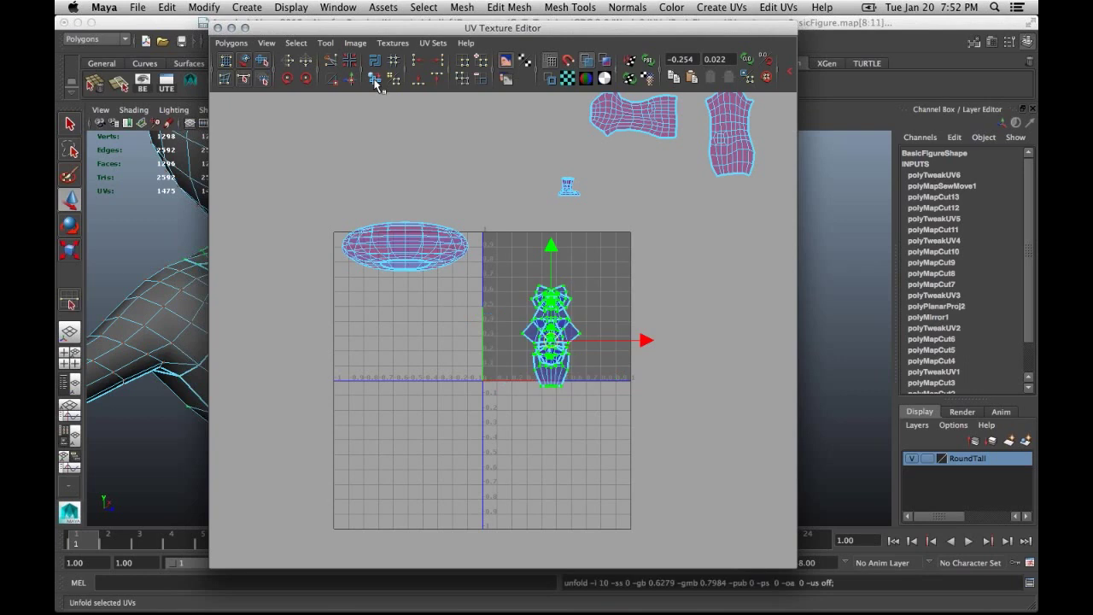
key("ctrl+z")
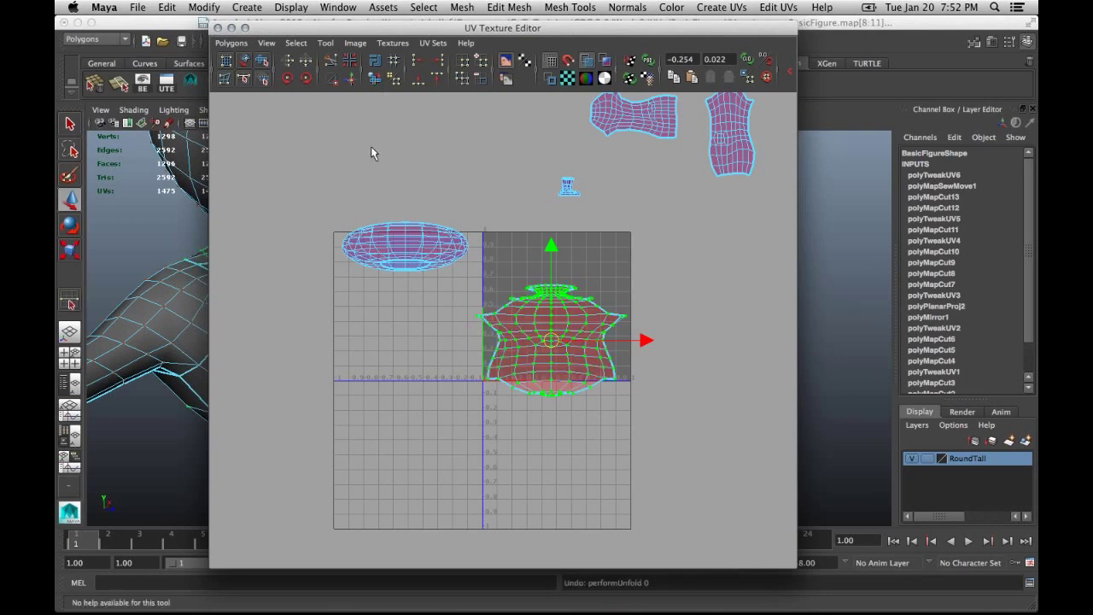
left_click(243, 47)
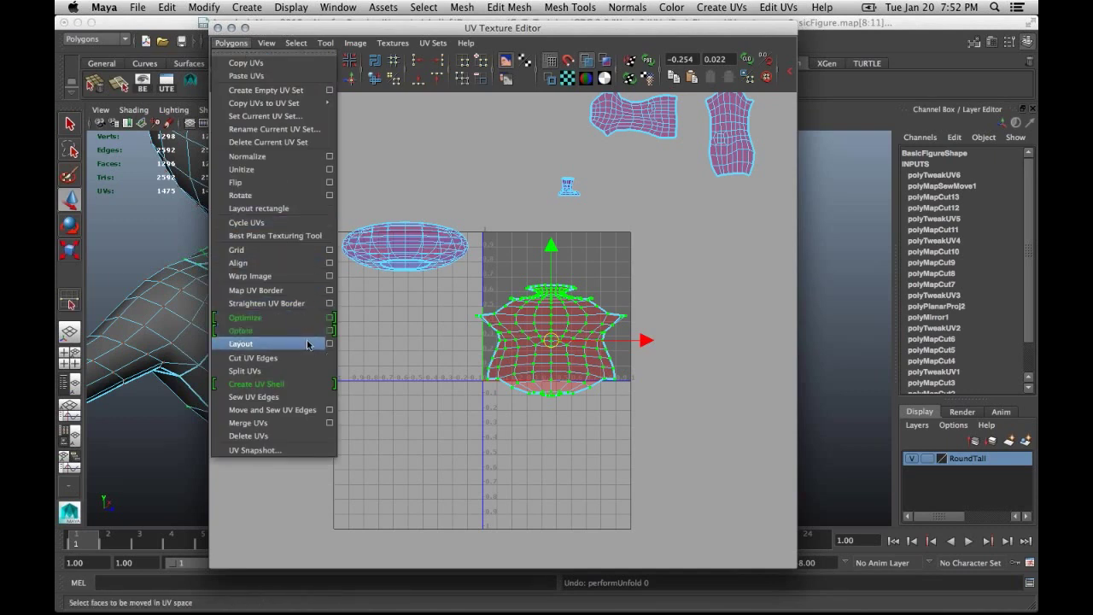
Flip the torso UV shell with Polygons > Flip
left_click(269, 184)
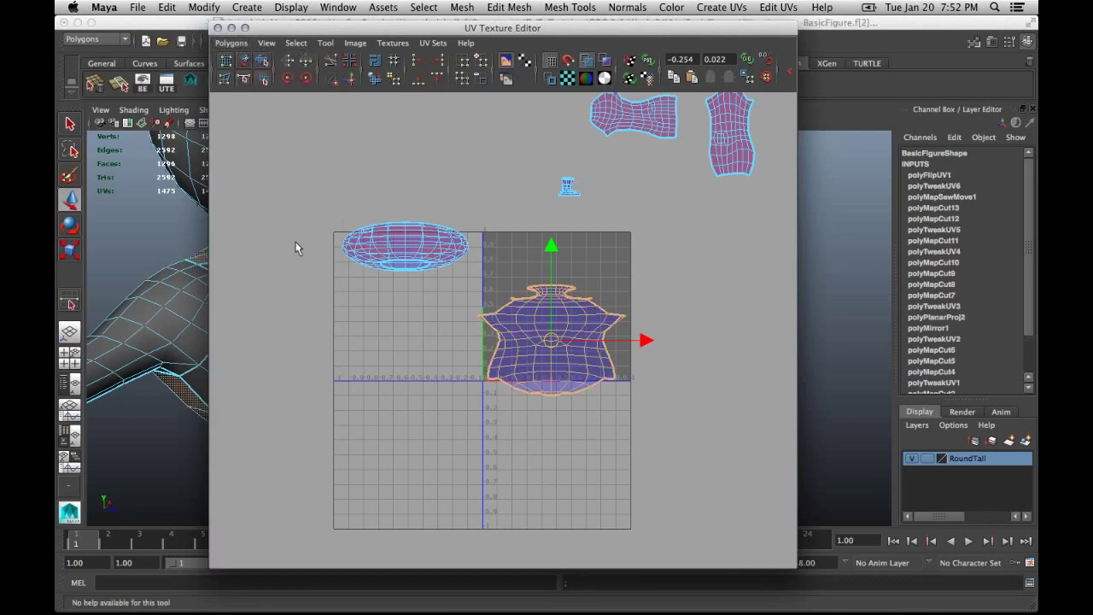
left_click(231, 42)
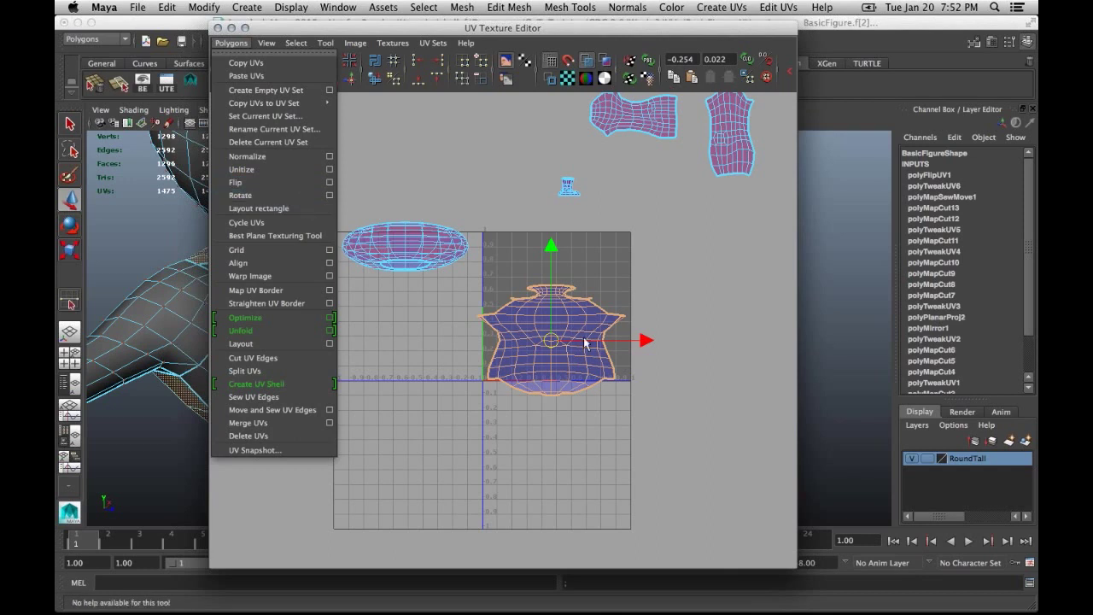
left_click(549, 243)
Unfold the torso shell into a tall flattened body shape with the Smooth UV tool
right_click_drag(504, 333, 592, 398)
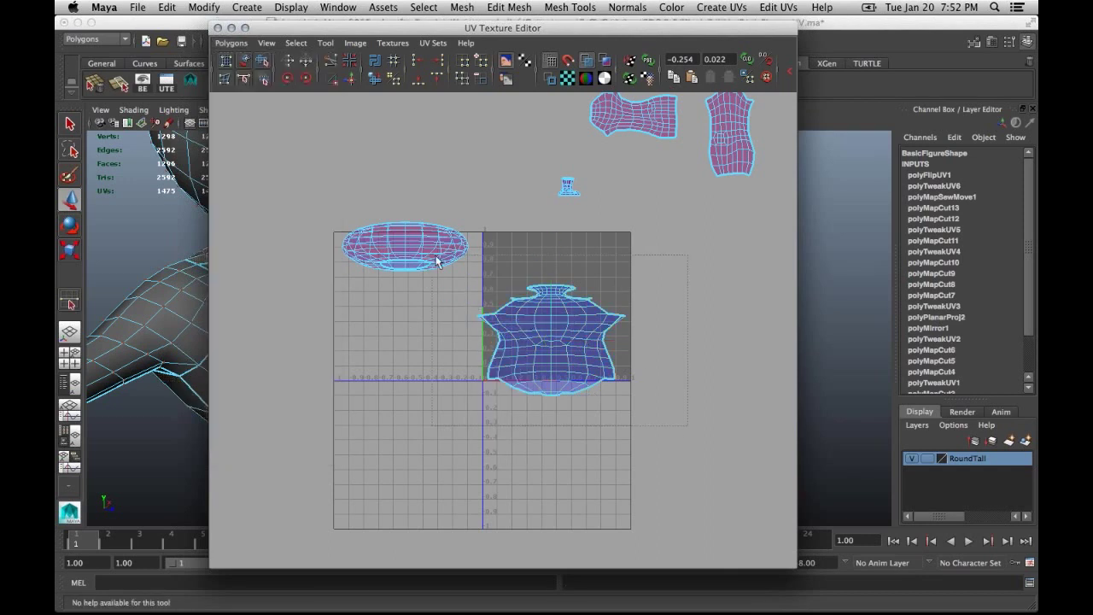
key("w")
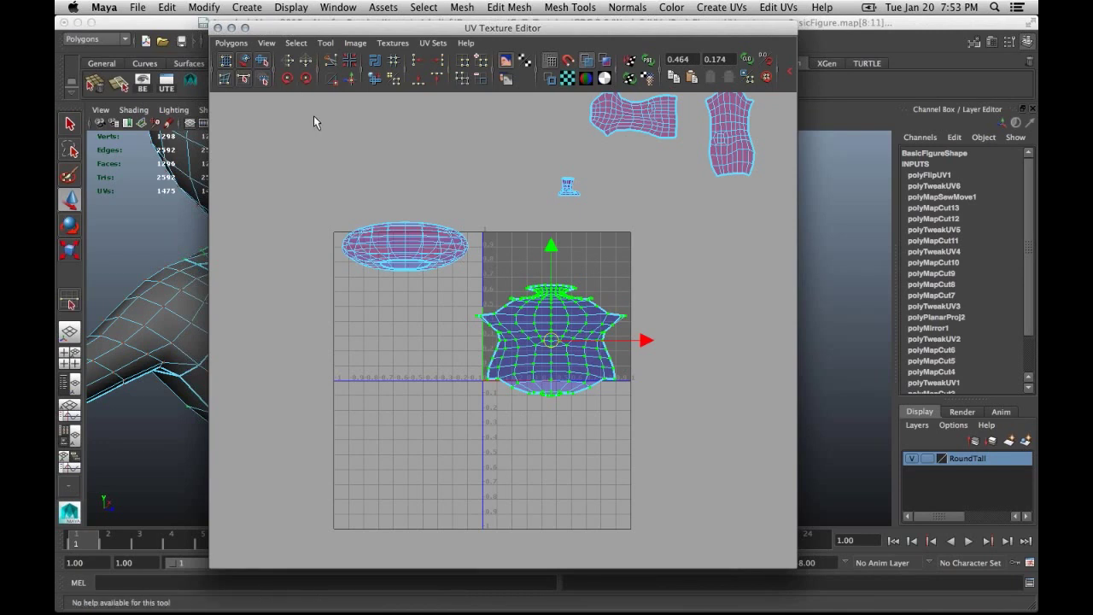
left_click(263, 63)
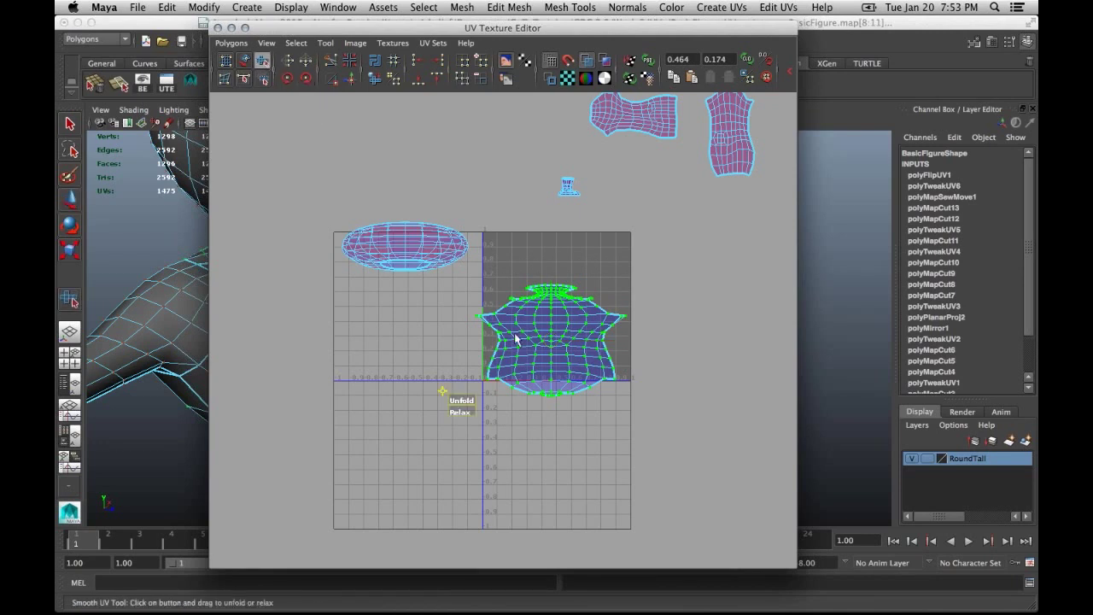
left_click_drag(461, 401, 495, 288)
left_click_drag(461, 402, 528, 418)
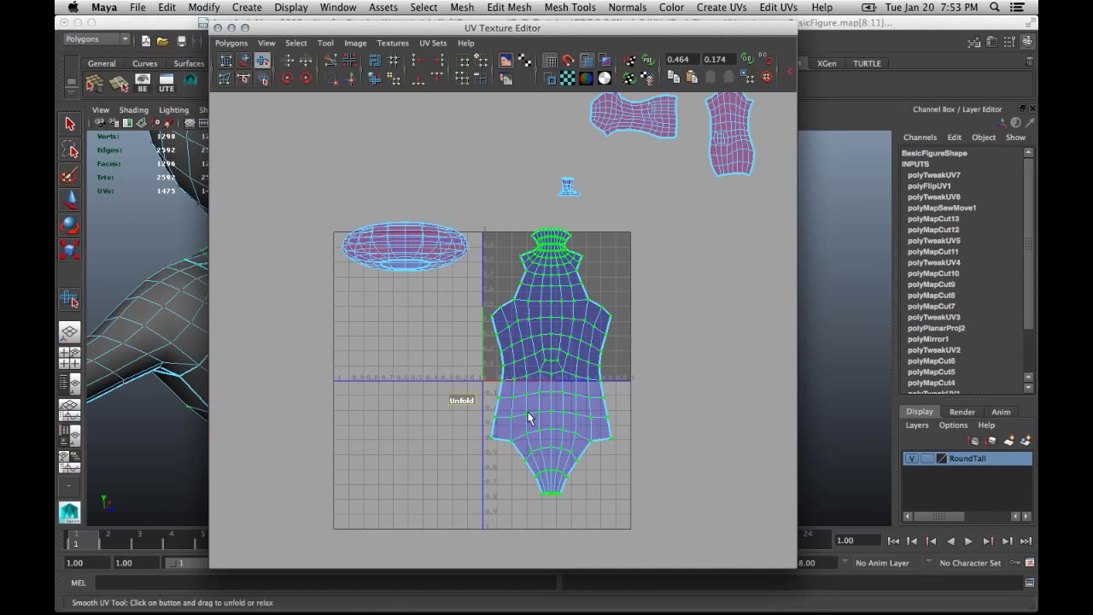
left_click_drag(708, 440, 510, 401)
Move the unfolded torso shell off to the right and minimize the UV editor
key("w")
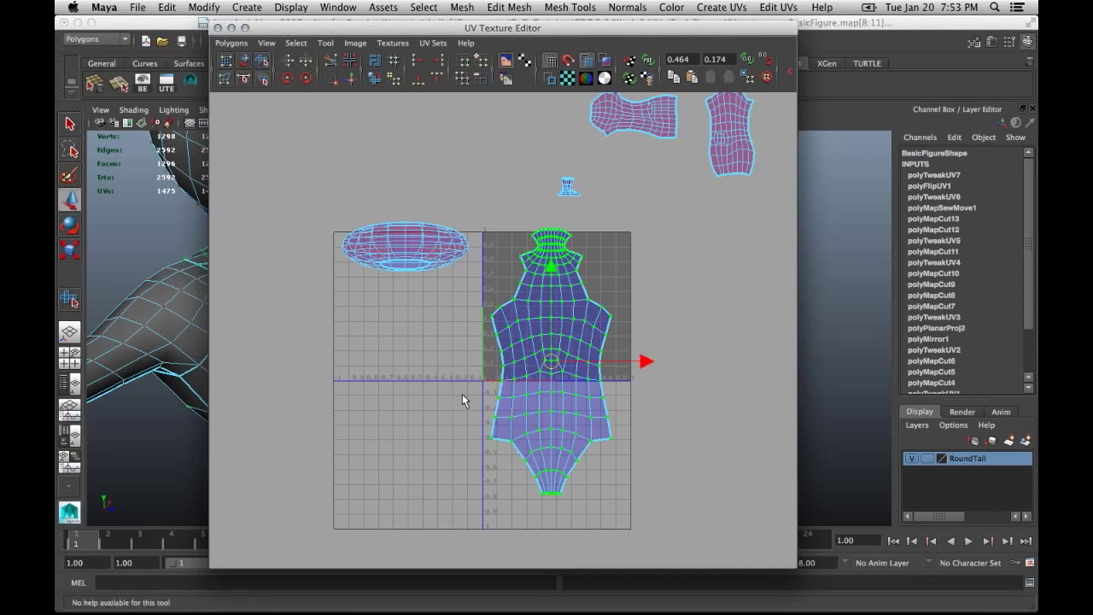
left_click_drag(552, 358, 798, 333)
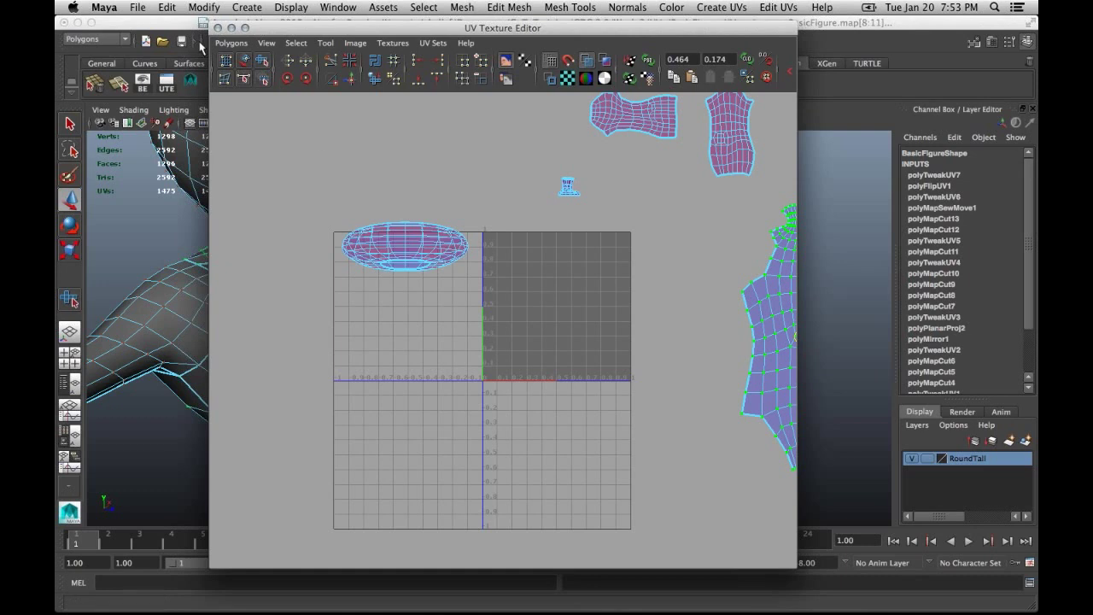
left_click(232, 28)
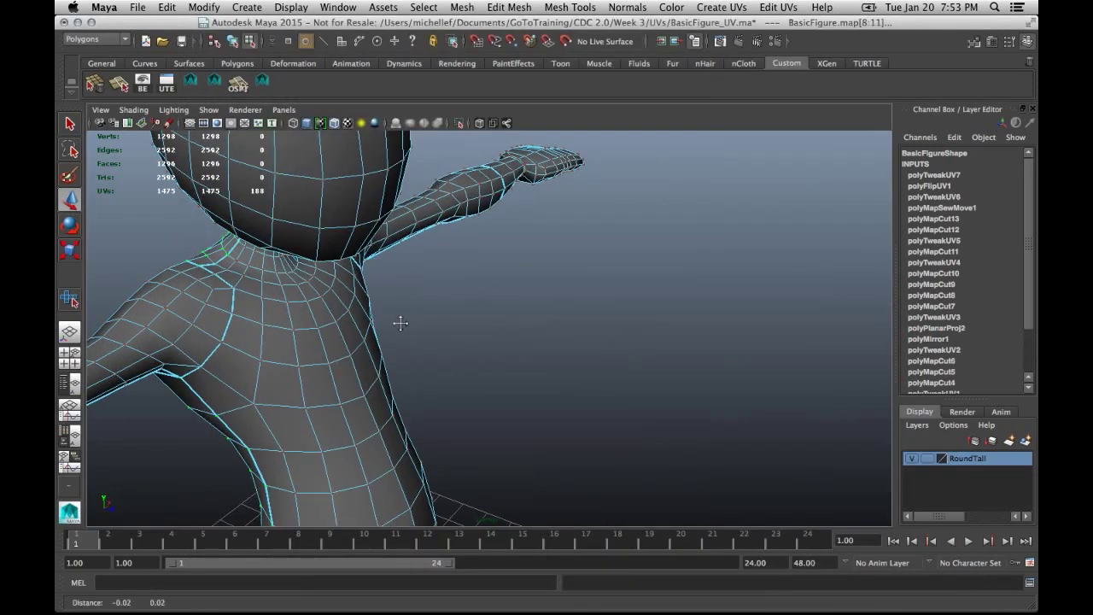
Orbit to a front view of the figure's head and open the UV snapshot in Preview
left_click_drag(406, 363, 561, 279, "alt")
mouse_move(111, 608)
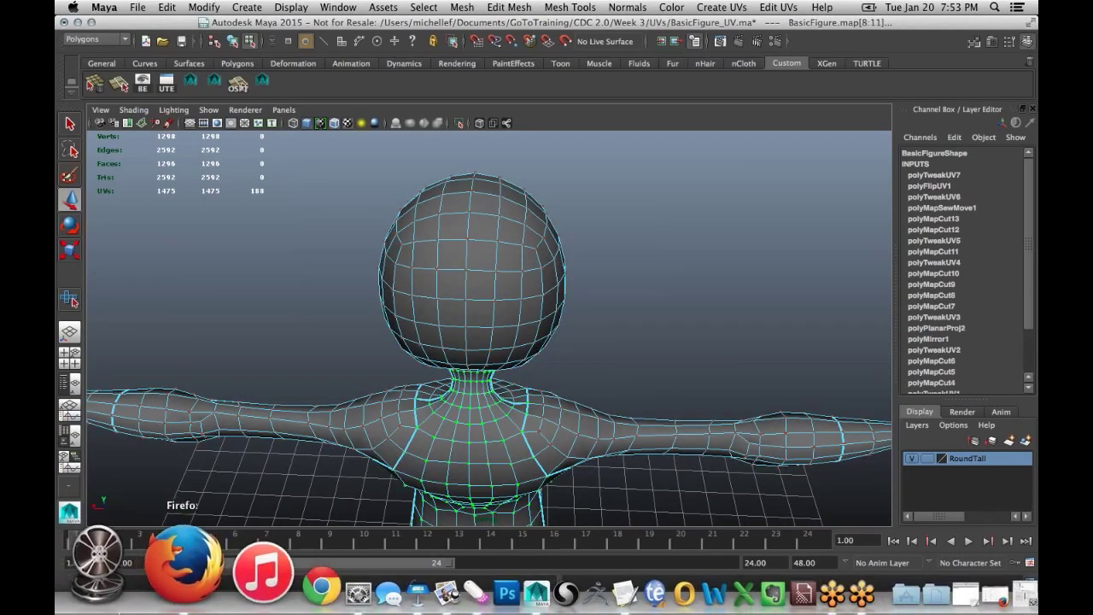
left_click(331, 596)
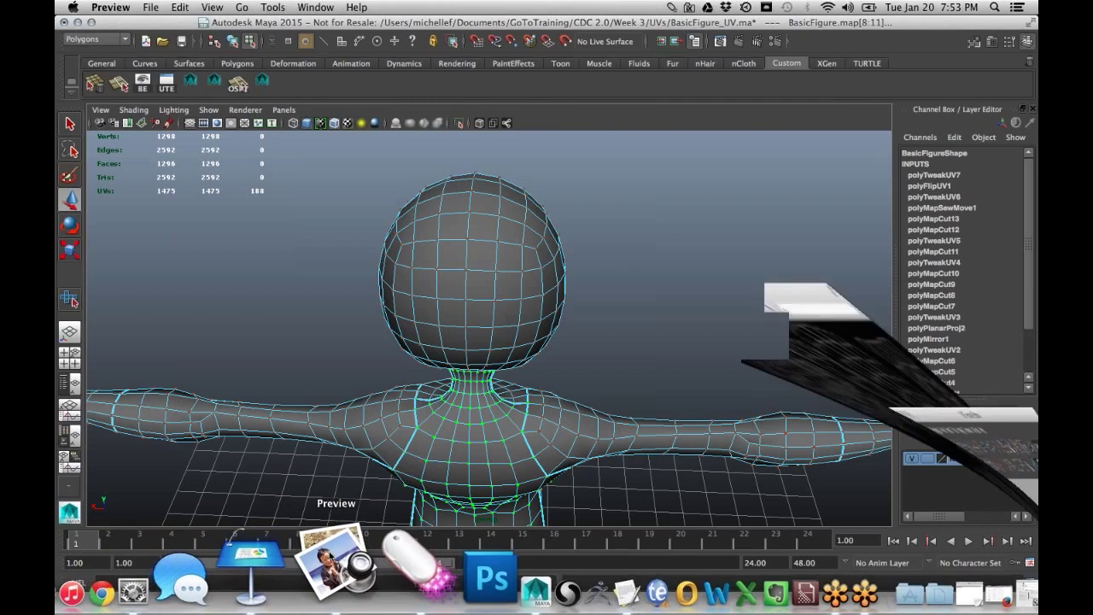
Trace red lines along the torso shell's left, top, bottom and neck edges in UV_Snapshot.jpg
left_click(218, 28)
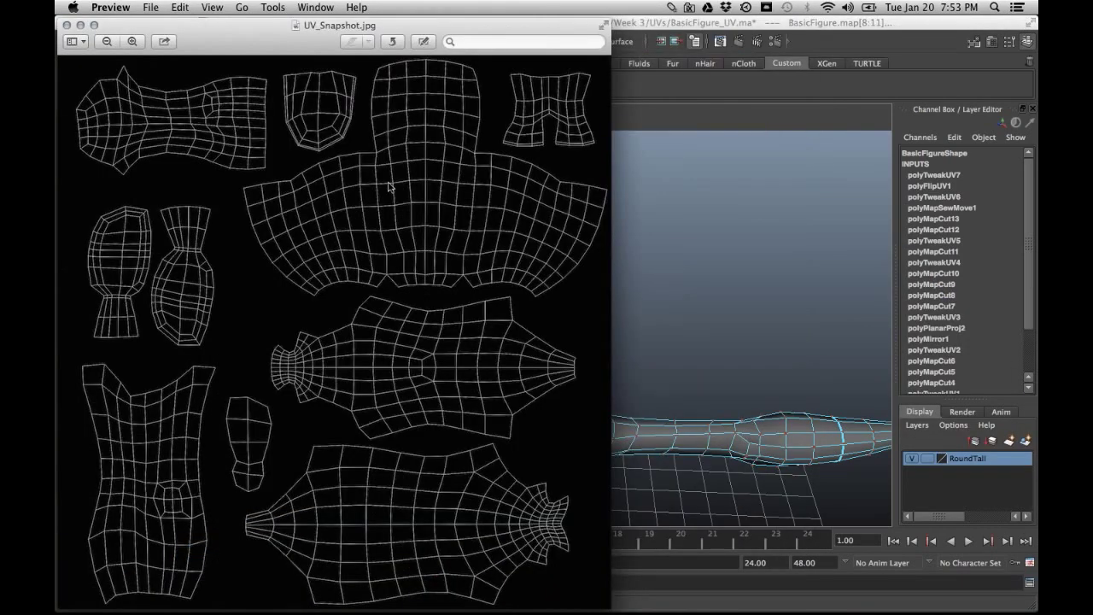
key("2")
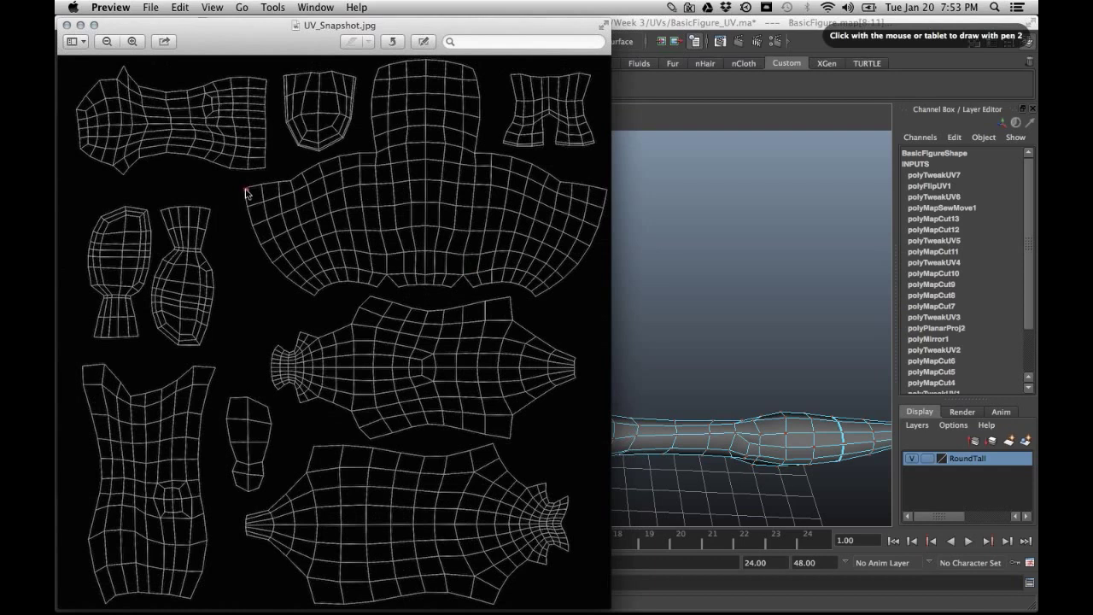
mouse_move(244, 190)
left_mouse_down()
mouse_move(287, 281)
mouse_move(318, 295)
left_mouse_up()
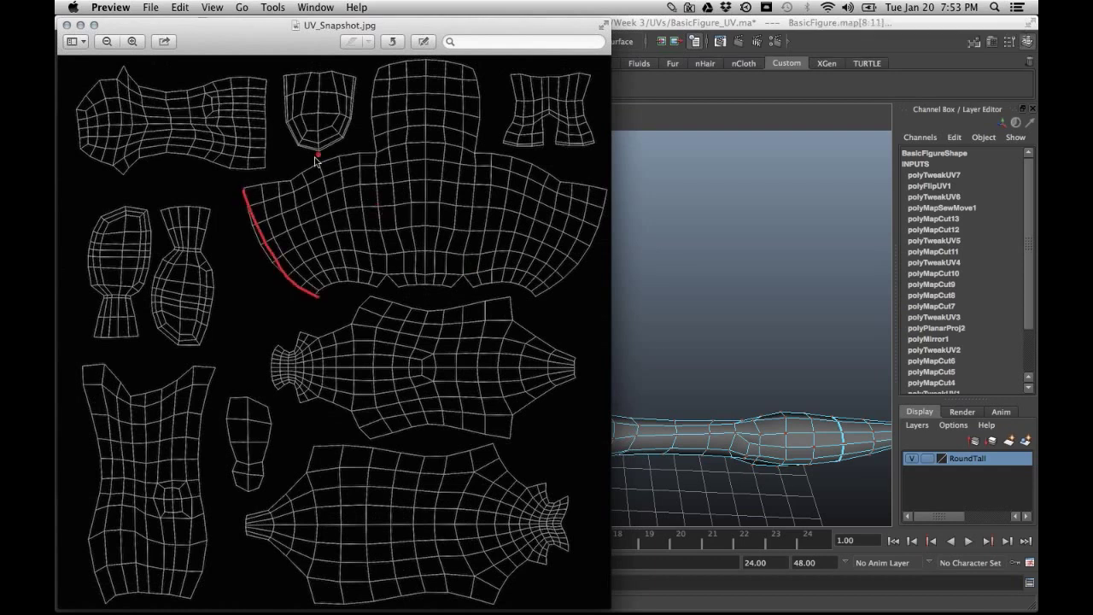
left_click_drag(242, 187, 379, 157)
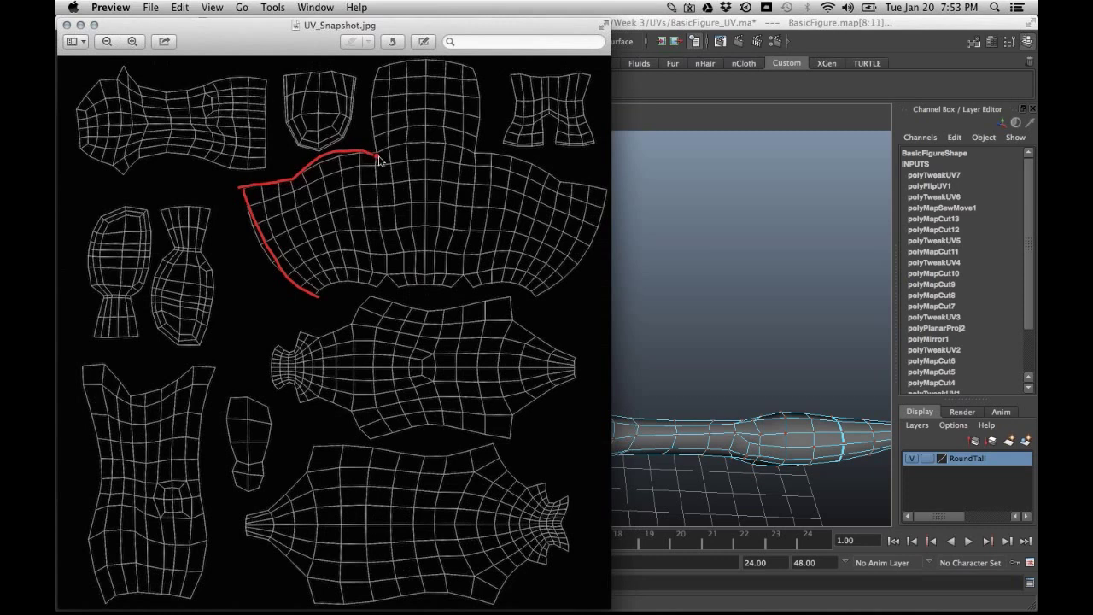
left_click(480, 138)
left_click_drag(317, 296, 473, 288)
mouse_move(378, 152)
left_mouse_down()
mouse_move(372, 94)
mouse_move(394, 61)
mouse_move(426, 60)
mouse_move(469, 66)
mouse_move(480, 155)
left_mouse_up()
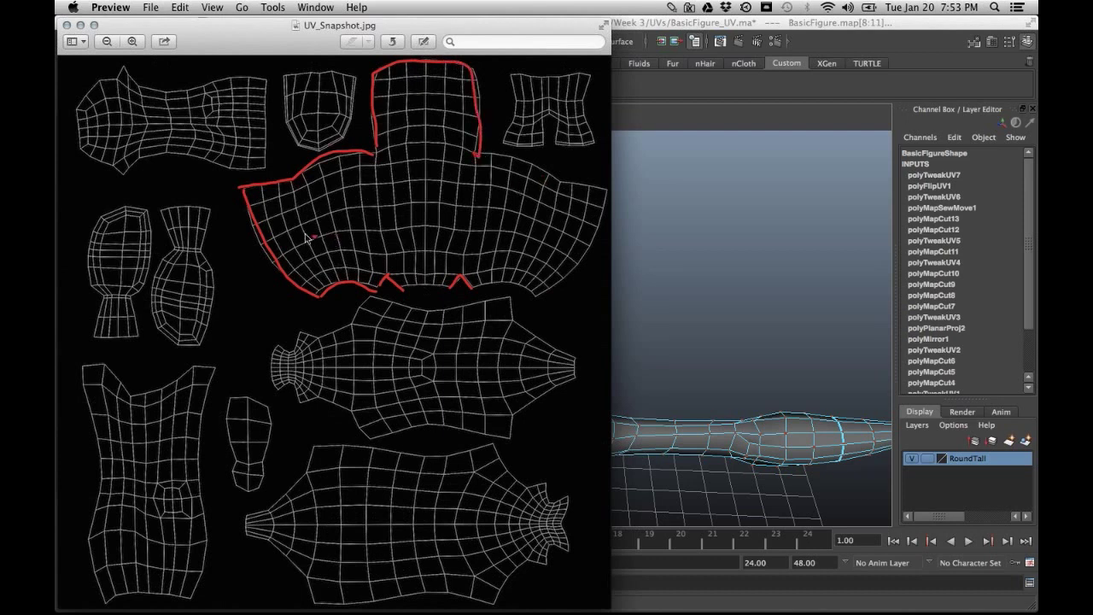
key("Escape")
Minimize Preview, clear the selection, and select an edge loop on the head
left_click(80, 26)
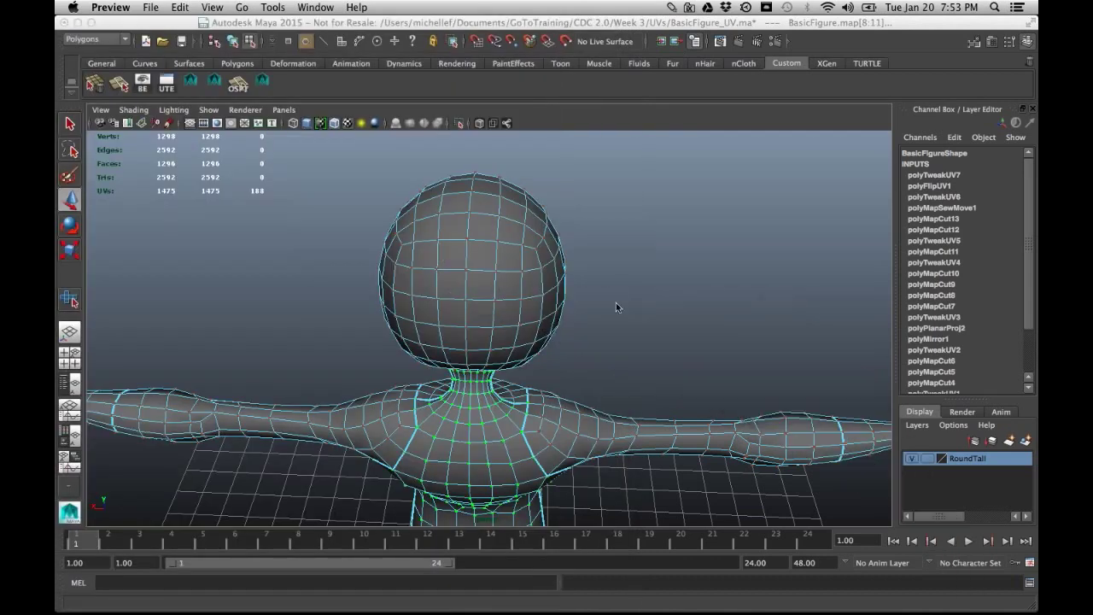
left_click(617, 320)
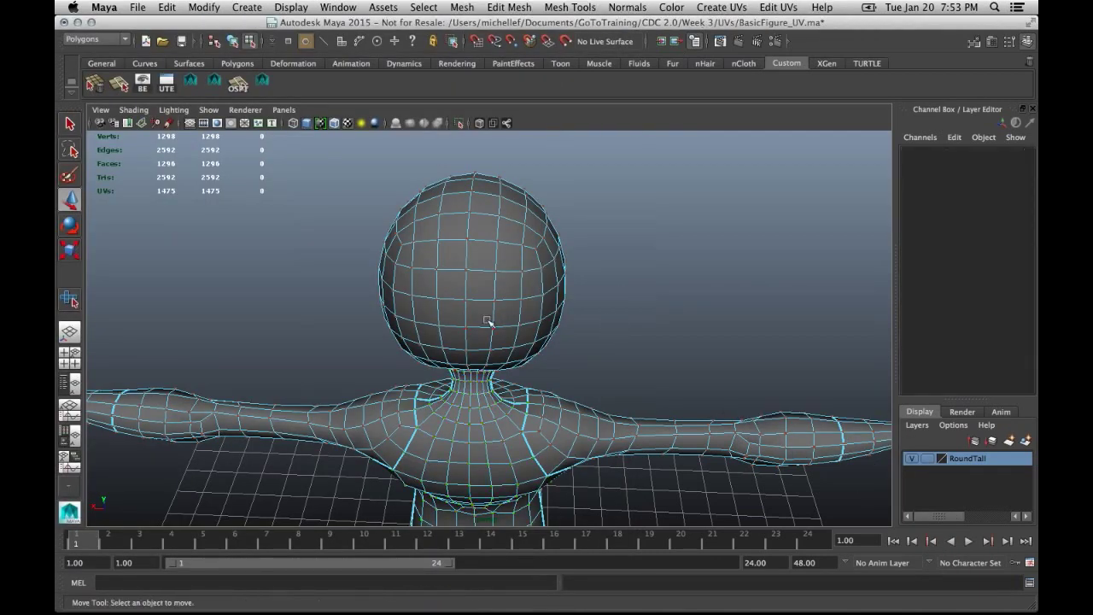
right_click_drag(465, 269, 464, 239)
left_click(477, 299)
left_click_drag(482, 310, 501, 263, "alt")
double_click(483, 350)
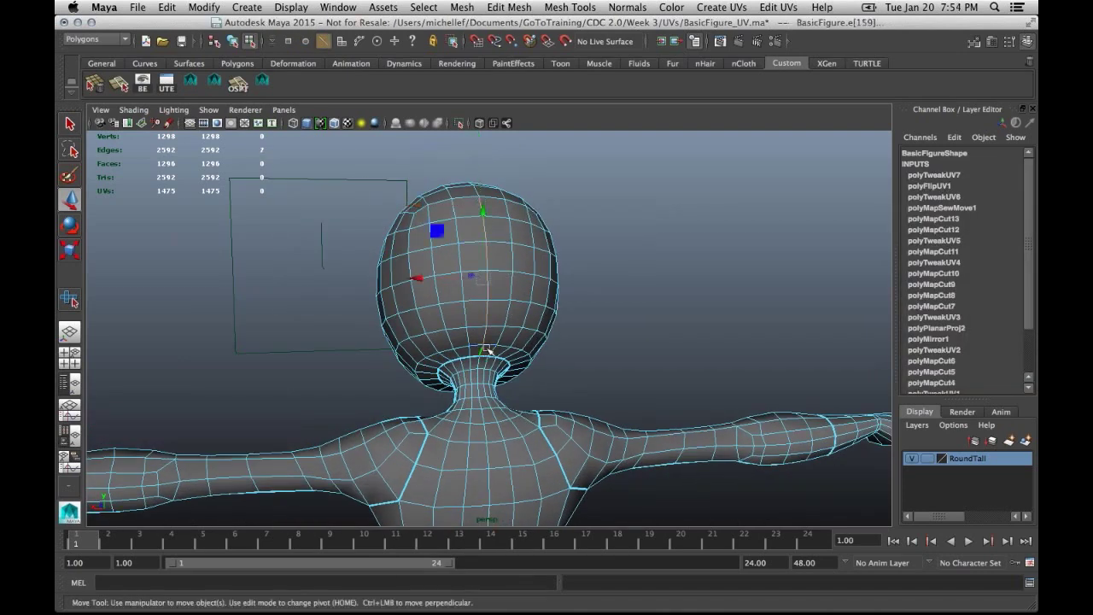
Add a run of head edges extending right to the selection, then reopen the UV Texture Editor
left_click_drag(576, 305, 474, 252, "alt")
left_click(480, 260, "shift")
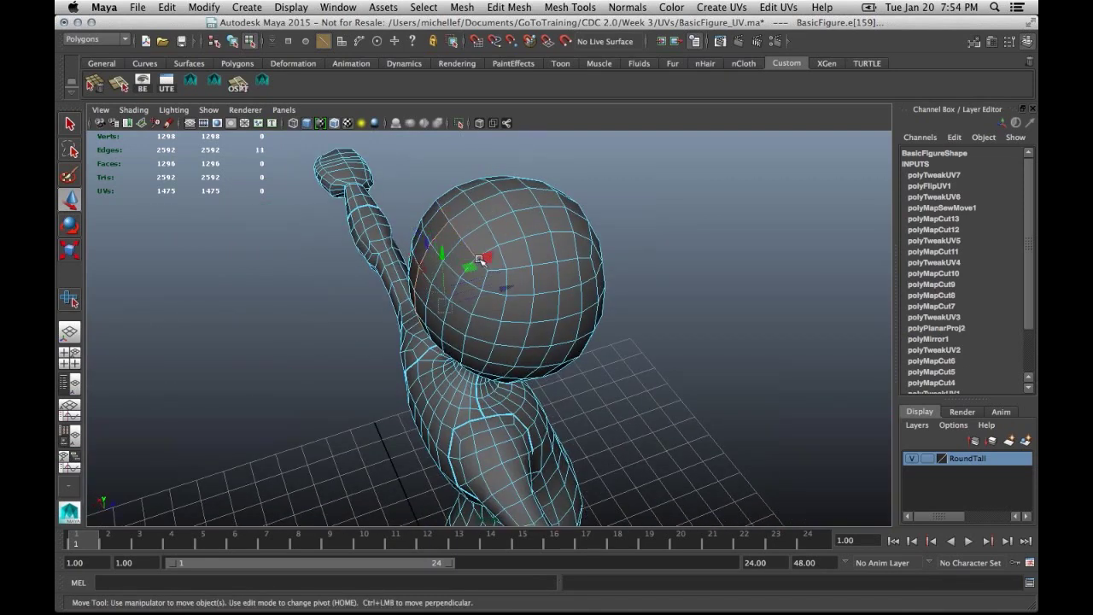
left_click(502, 277, "shift")
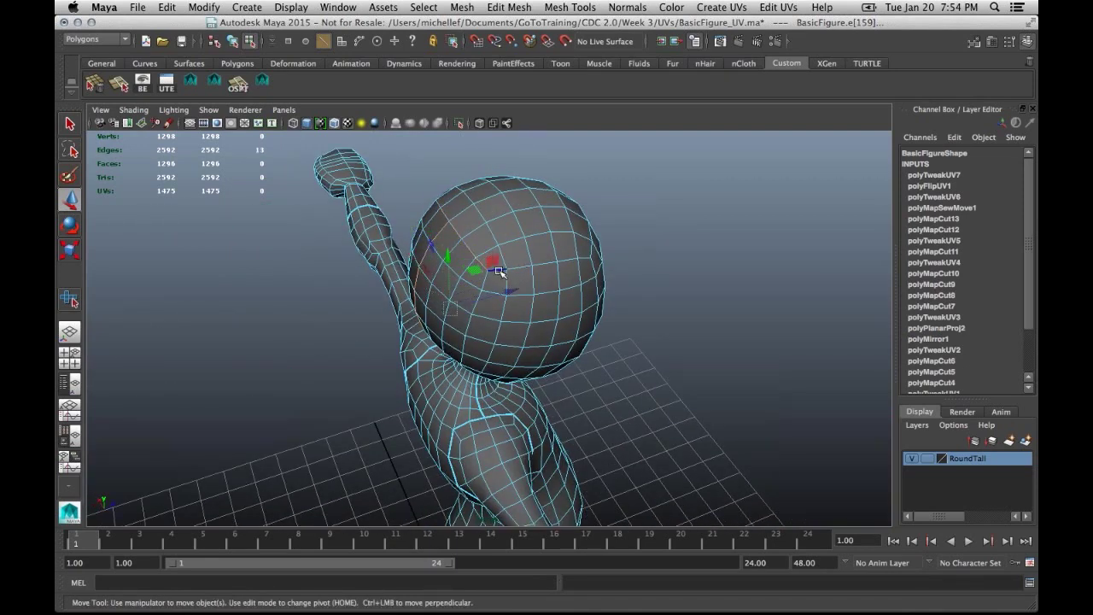
left_click(506, 272, "shift")
left_click(544, 268, "shift")
left_click(557, 265, "shift")
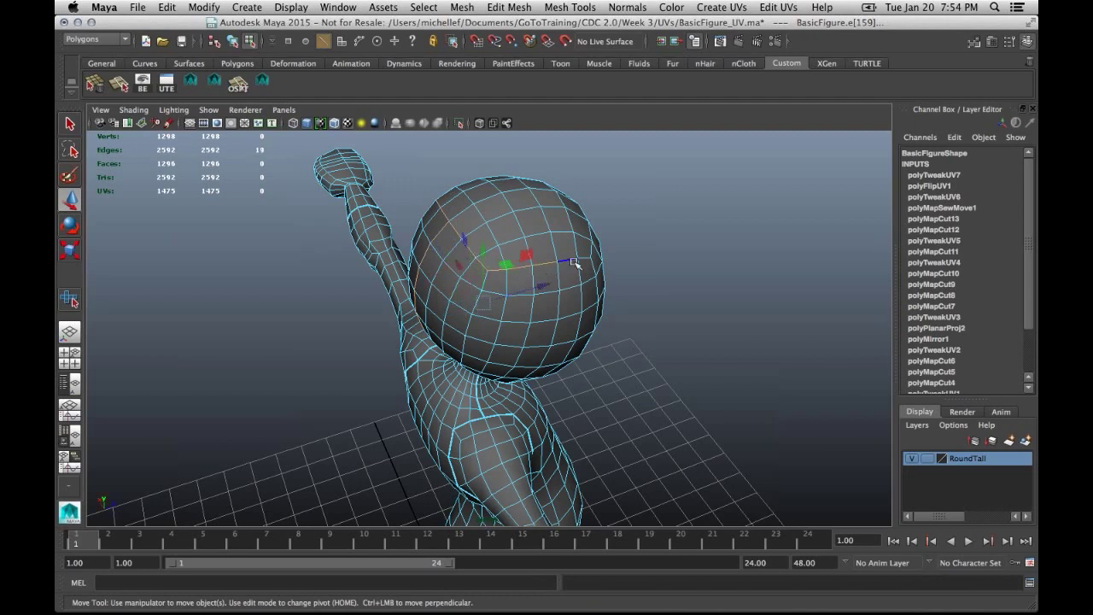
left_click(585, 259, "shift")
left_click_drag(690, 293, 779, 299, "alt")
left_click(166, 83)
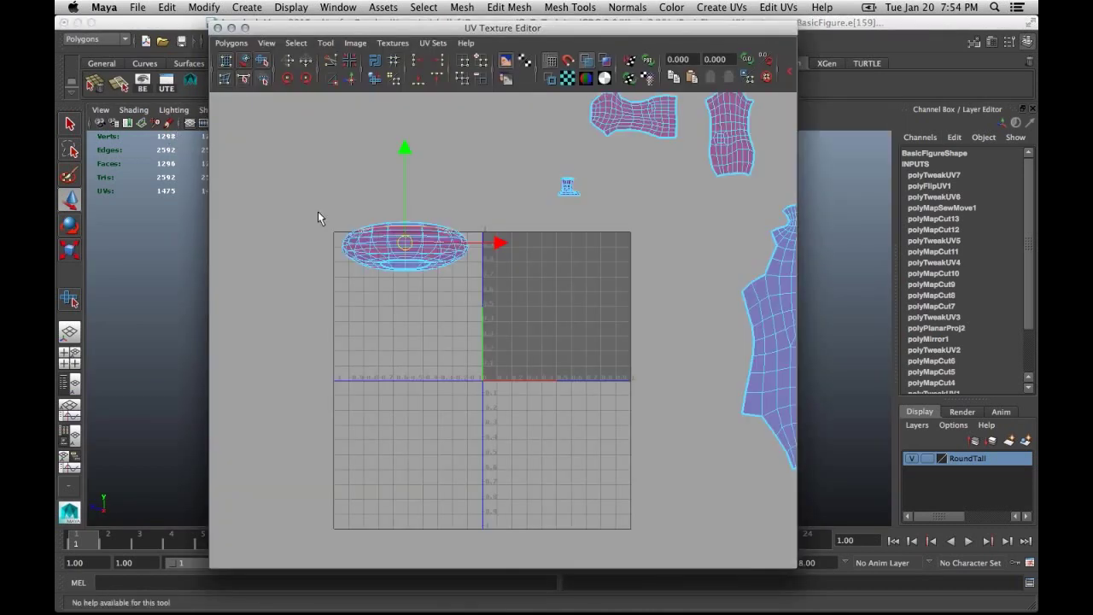
Cut the UVs along the selected head edges and switch to UV selection
left_click(330, 62)
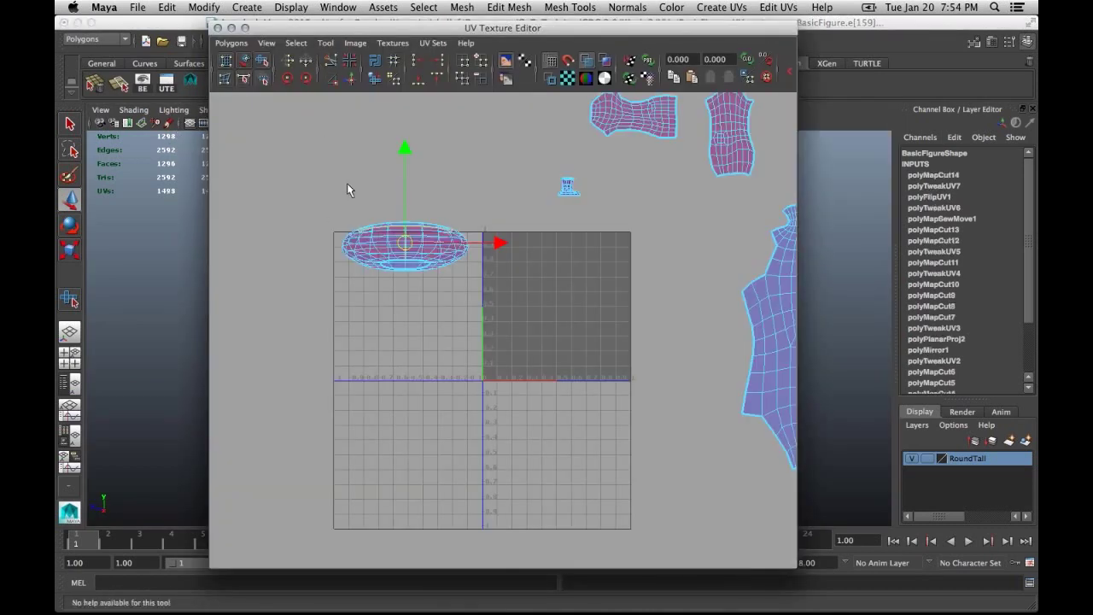
scroll(379, 268, "up", 2)
right_click_drag(379, 268, 364, 205)
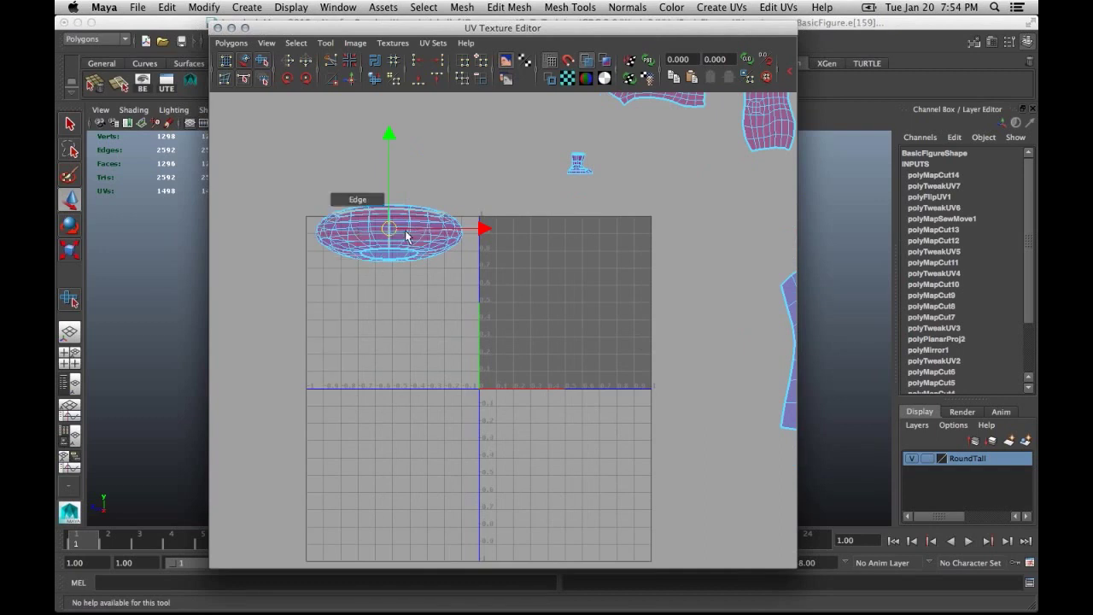
Unfold the squashed torso shell with the Smooth UV Tool into a bust, then reopen UV_Snapshot.jpg
left_click_drag(269, 166, 299, 169)
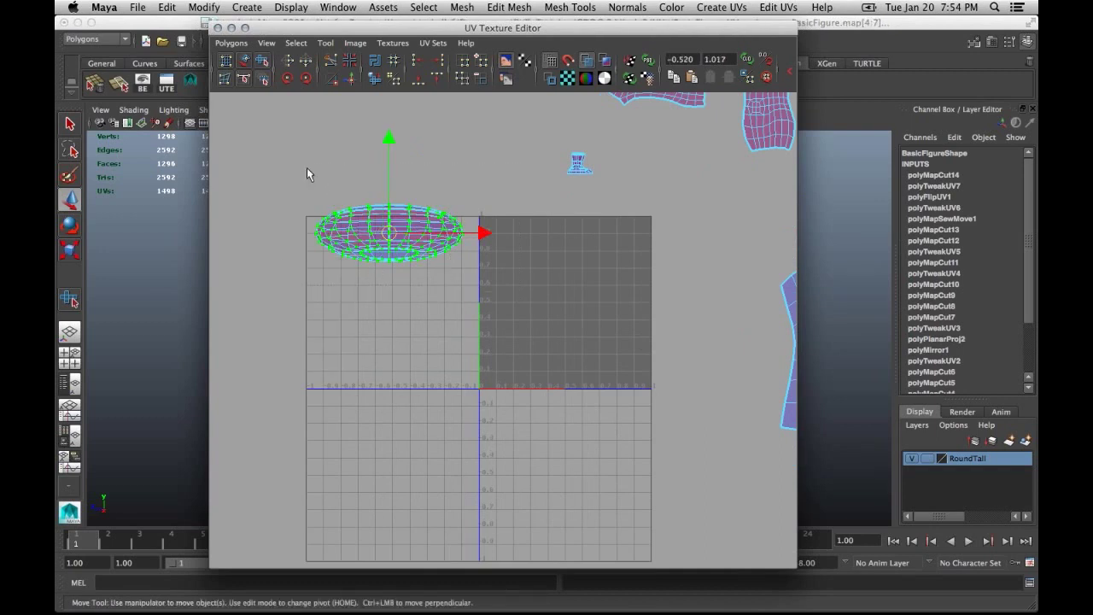
left_click(262, 60)
left_click_drag(299, 267, 407, 273)
left_click_drag(294, 266, 385, 273)
left_click_drag(297, 266, 723, 383)
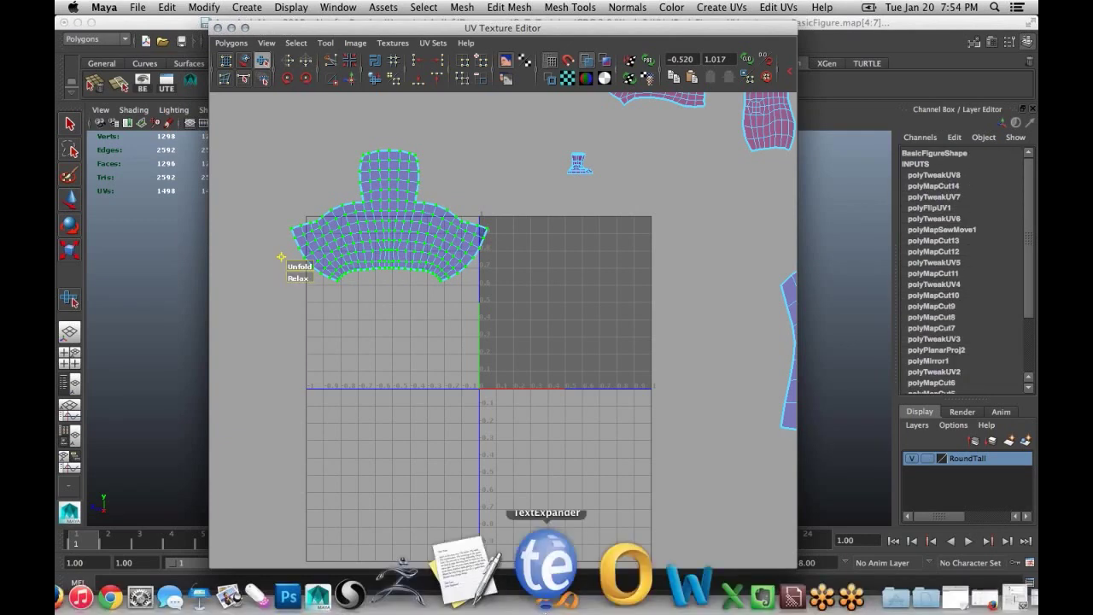
mouse_move(341, 611)
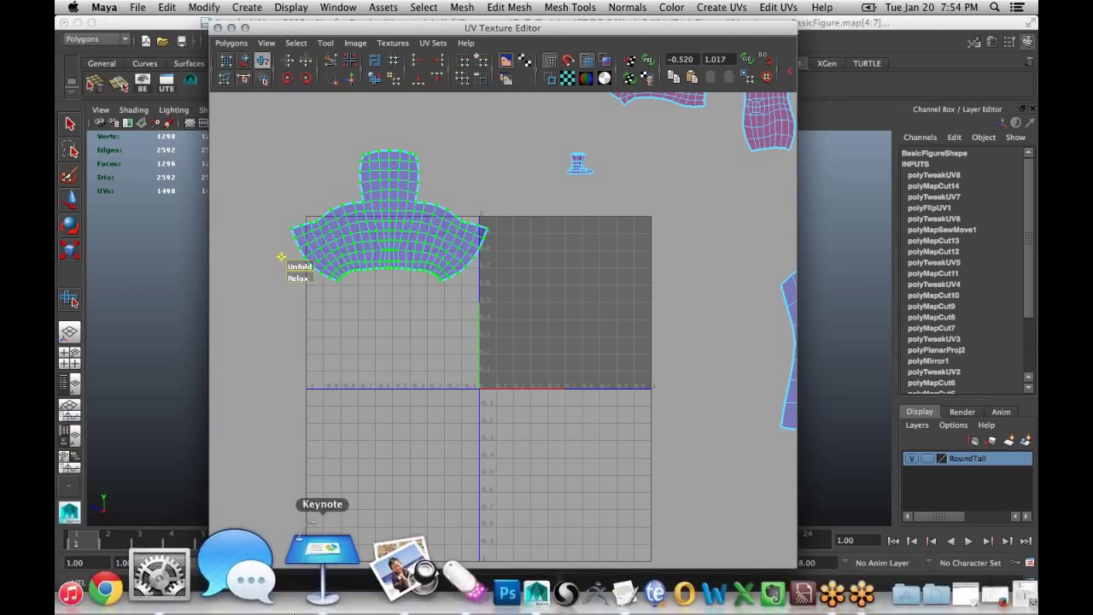
left_click(335, 587)
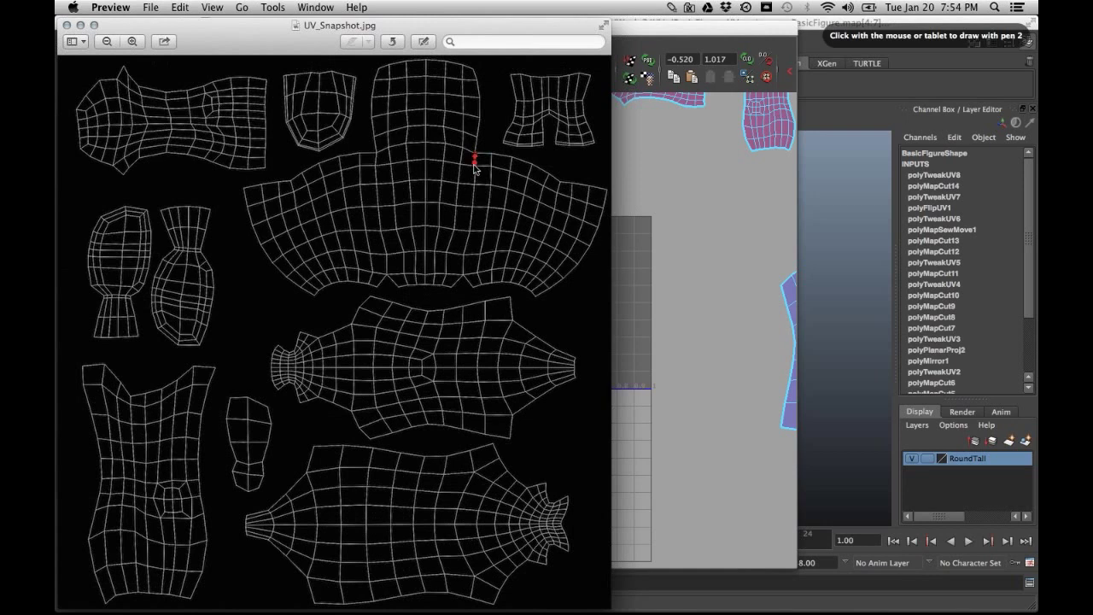
Mark two red cut lines down the torso on UV_Snapshot.jpg, then minimize Preview
left_click_drag(475, 158, 451, 297)
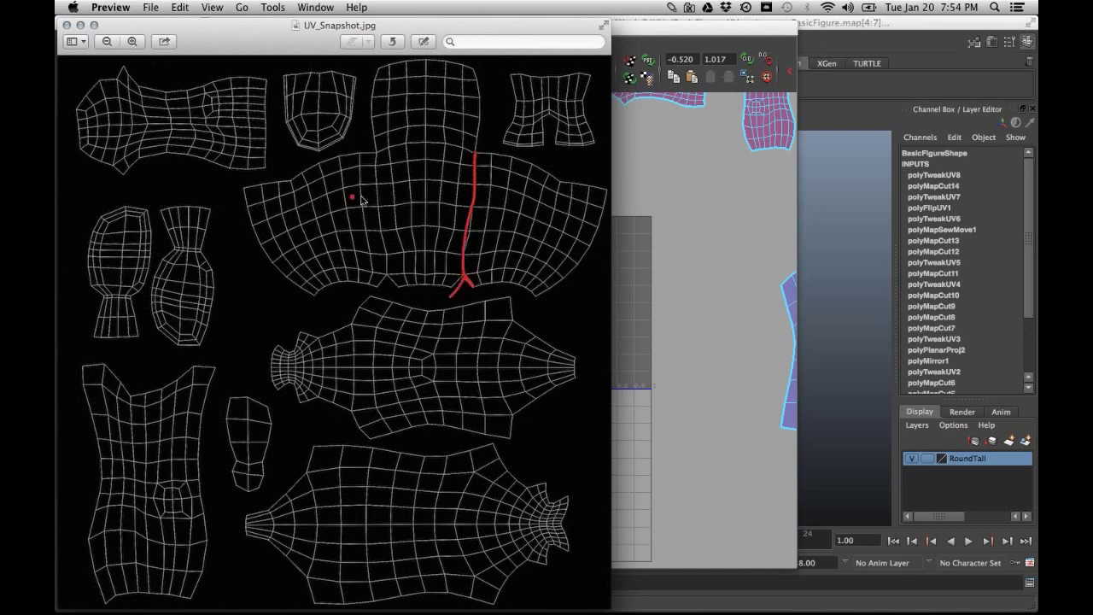
mouse_move(377, 155)
left_mouse_down()
mouse_move(381, 256)
mouse_move(397, 291)
left_mouse_up()
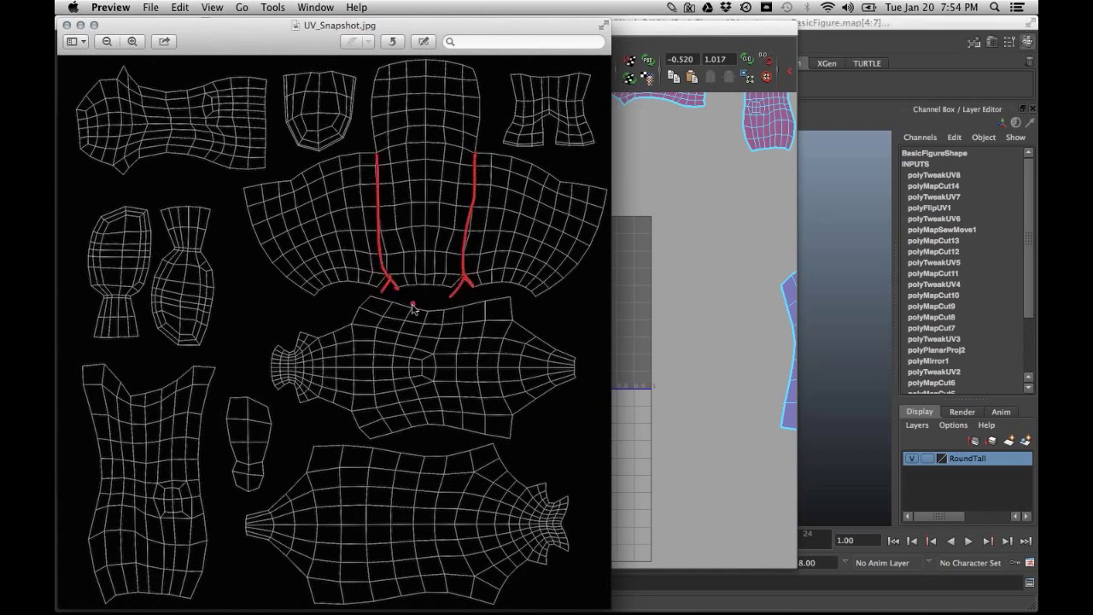
left_click(80, 26)
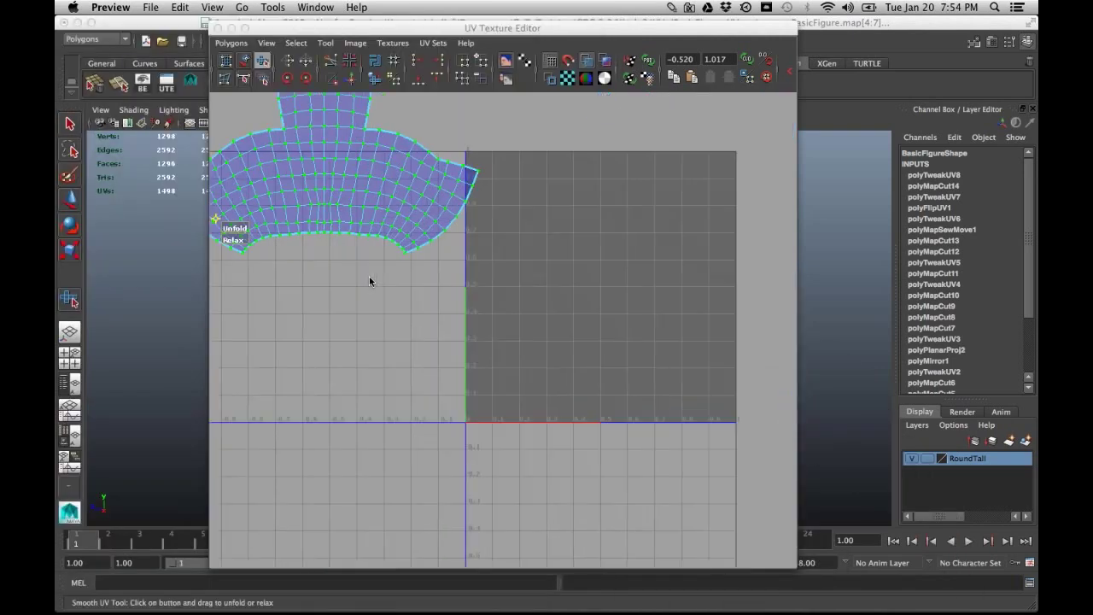
Select the new seam edges on the torso in the viewport
left_click(410, 354)
scroll(373, 293, "up", 5)
right_click_drag(354, 312, 384, 319)
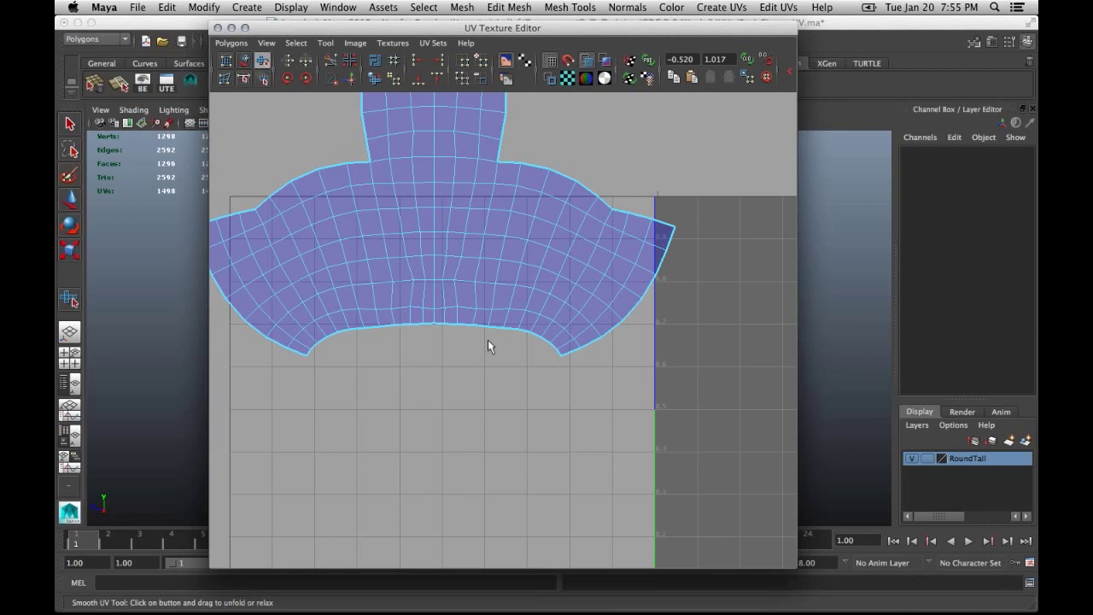
left_click_drag(266, 30, 1008, 69)
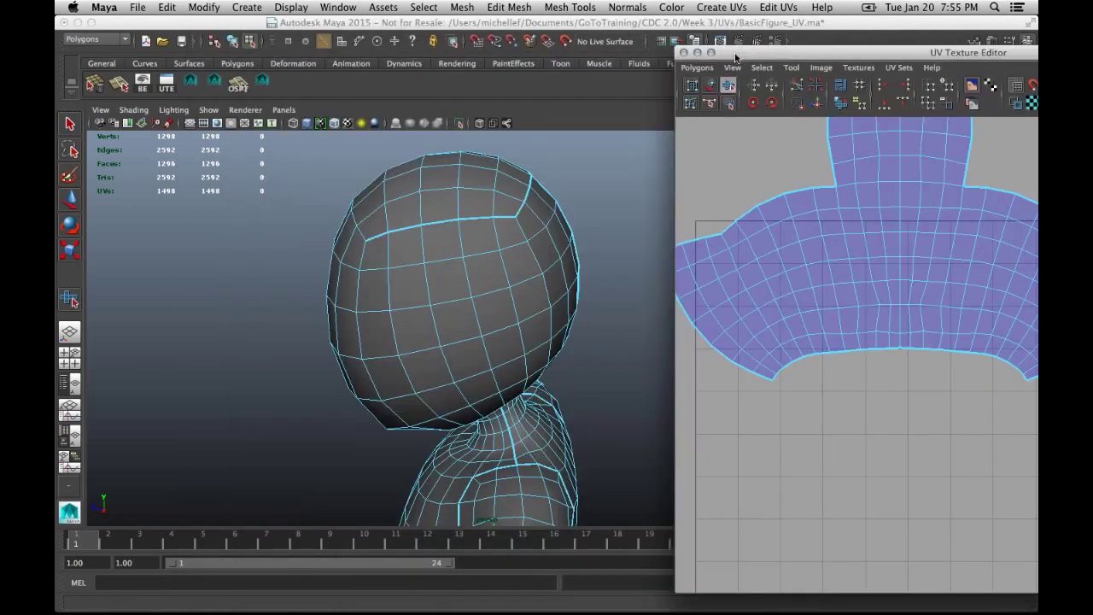
left_click_drag(530, 290, 446, 298, "alt")
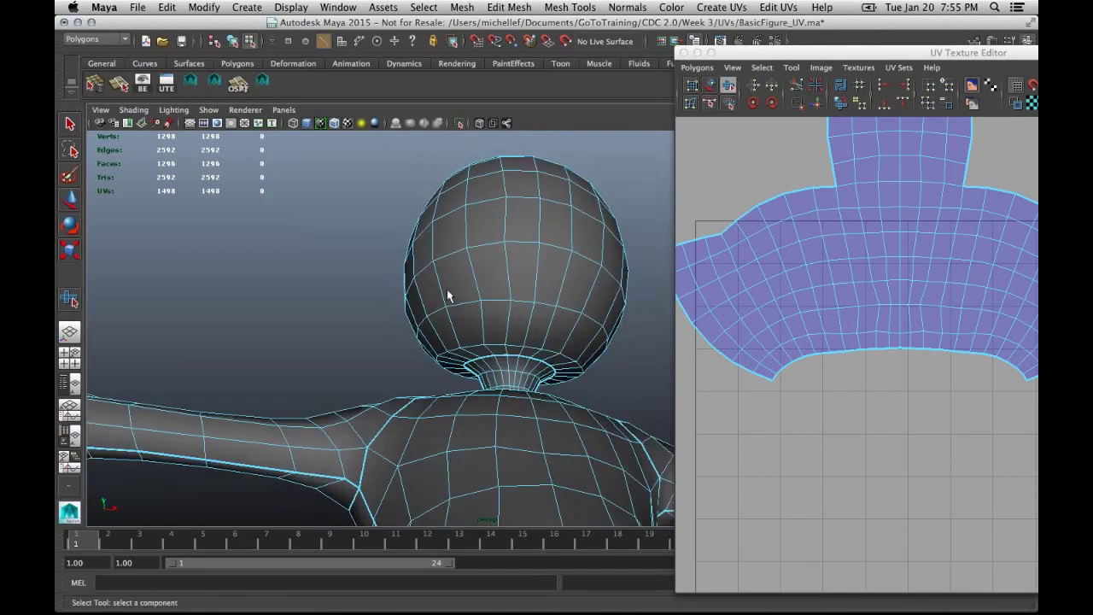
left_click(495, 322)
left_click_drag(495, 325, 538, 363, "alt")
left_click_drag(765, 68, 458, 54)
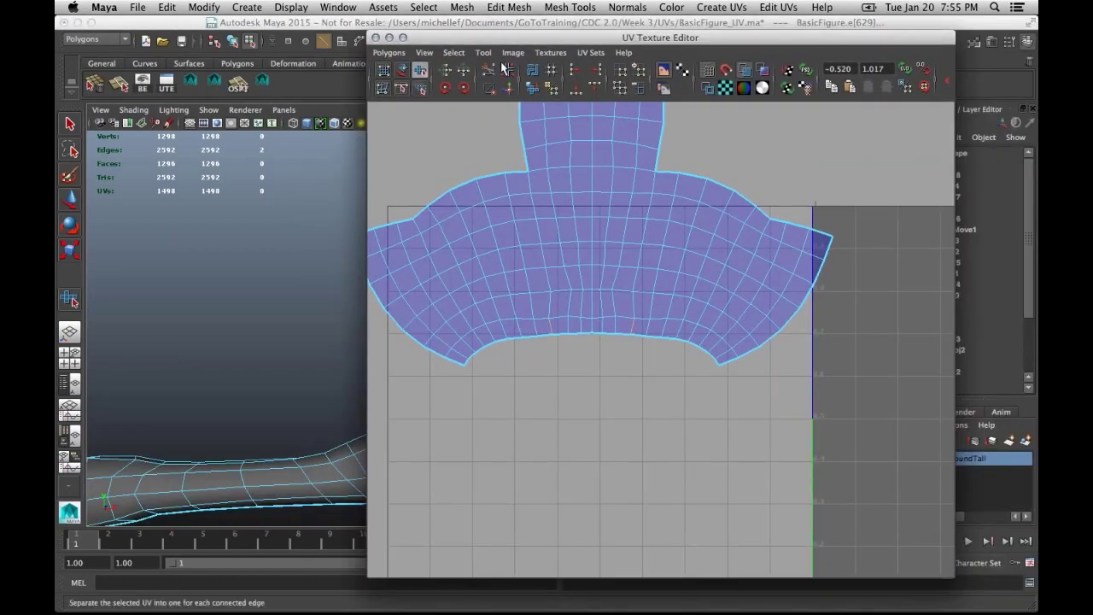
Cut UVs along the seam, convert to the torso UV shell, then unfold and relax it
right_click_drag(551, 290, 608, 305)
scroll(690, 365, "down", 2)
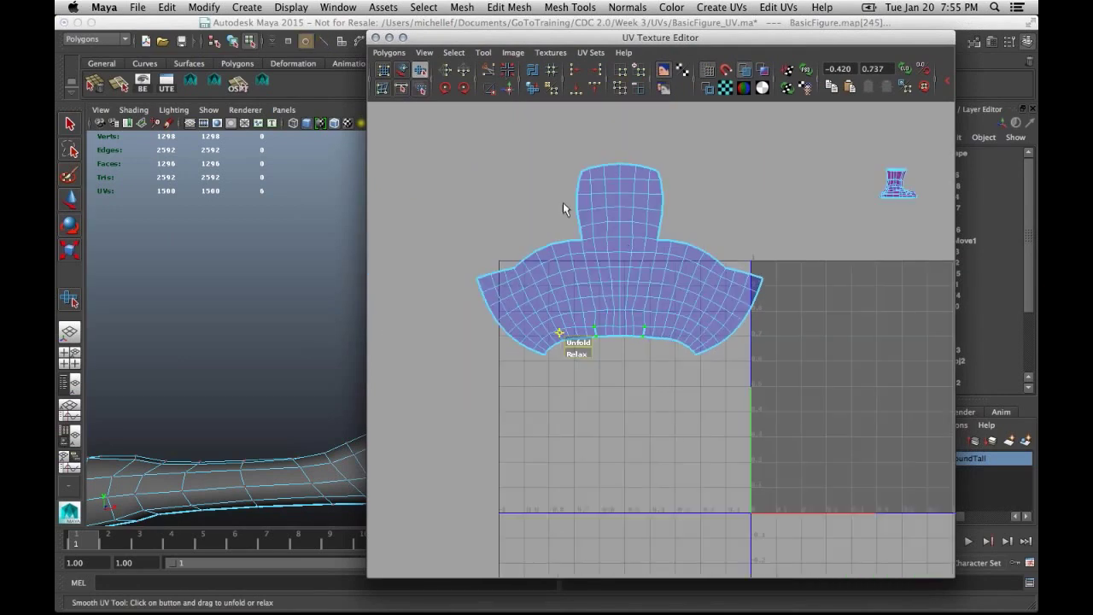
left_click(453, 53)
left_click(562, 228)
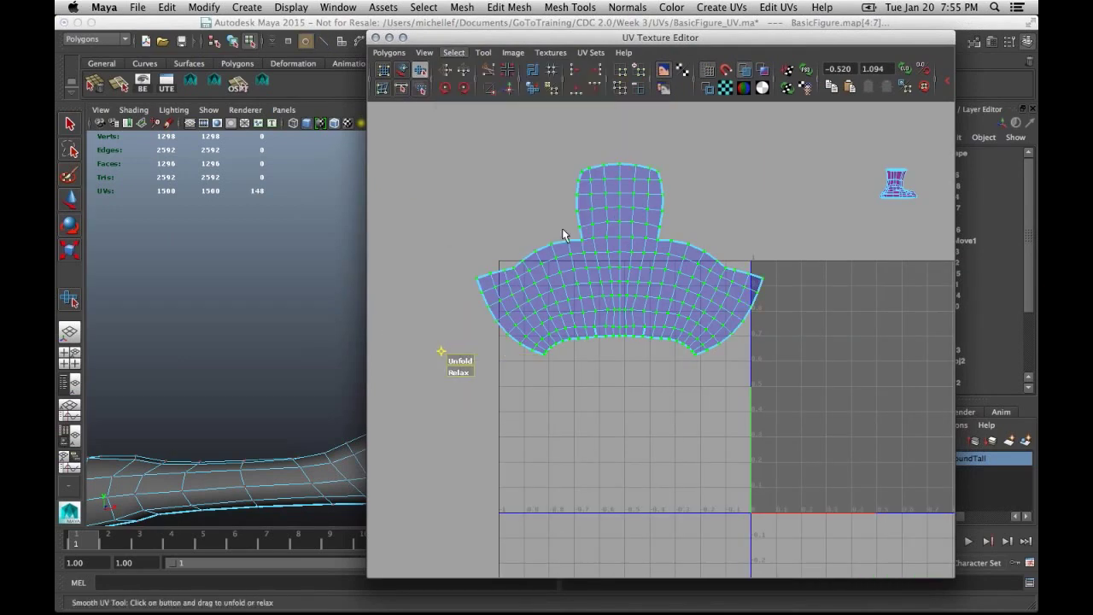
left_click_drag(461, 363, 513, 371)
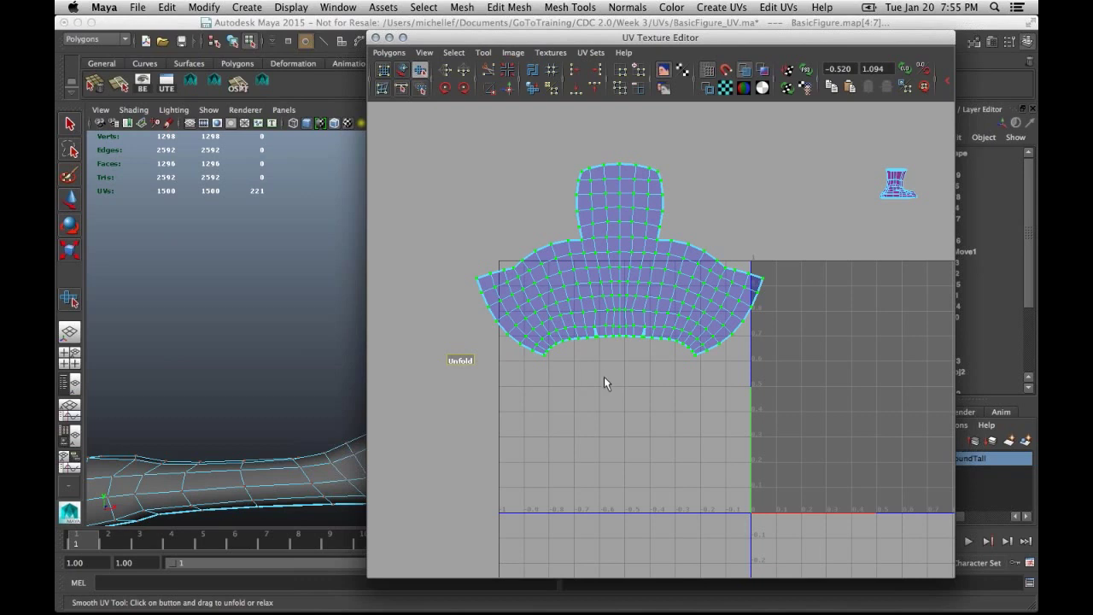
left_click_drag(604, 382, 829, 422)
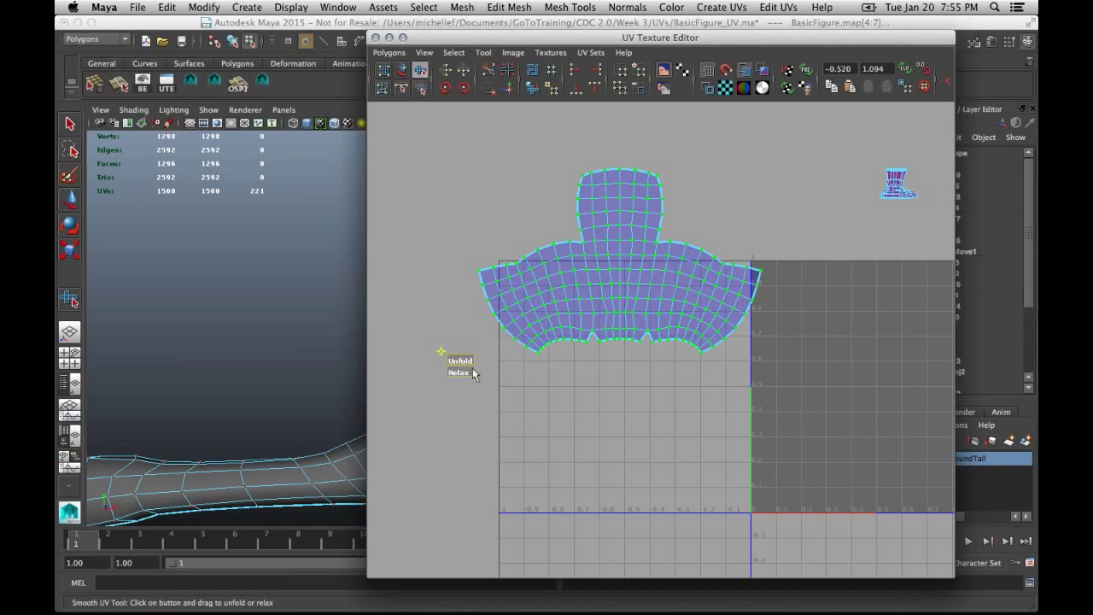
left_click_drag(460, 373, 652, 376)
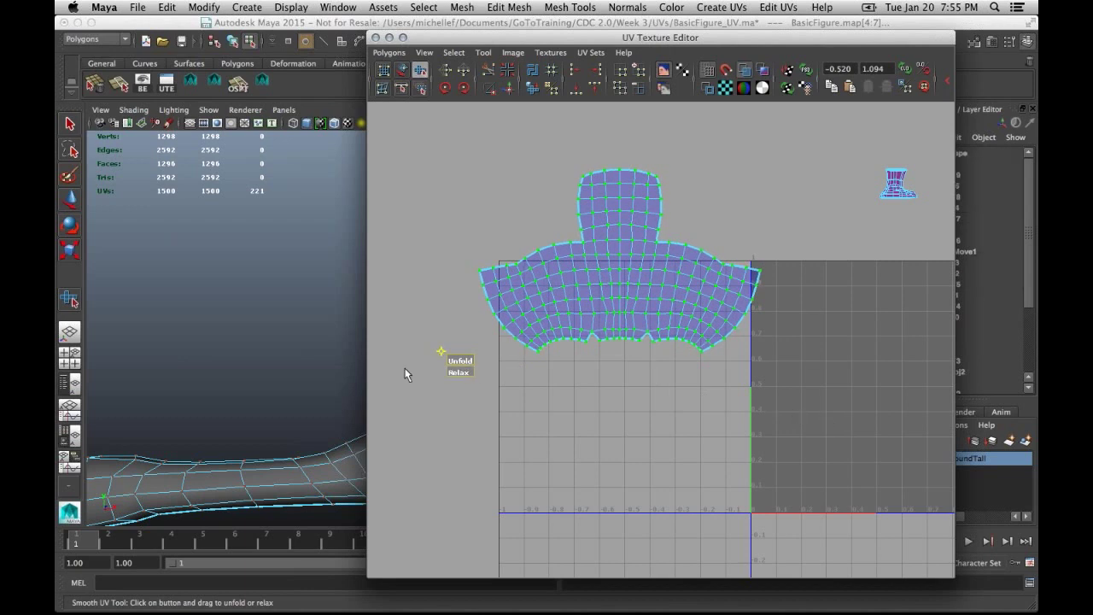
Frame the bust beside the large body shells, then hide the UV Texture Editor
scroll(635, 373, "up", 5)
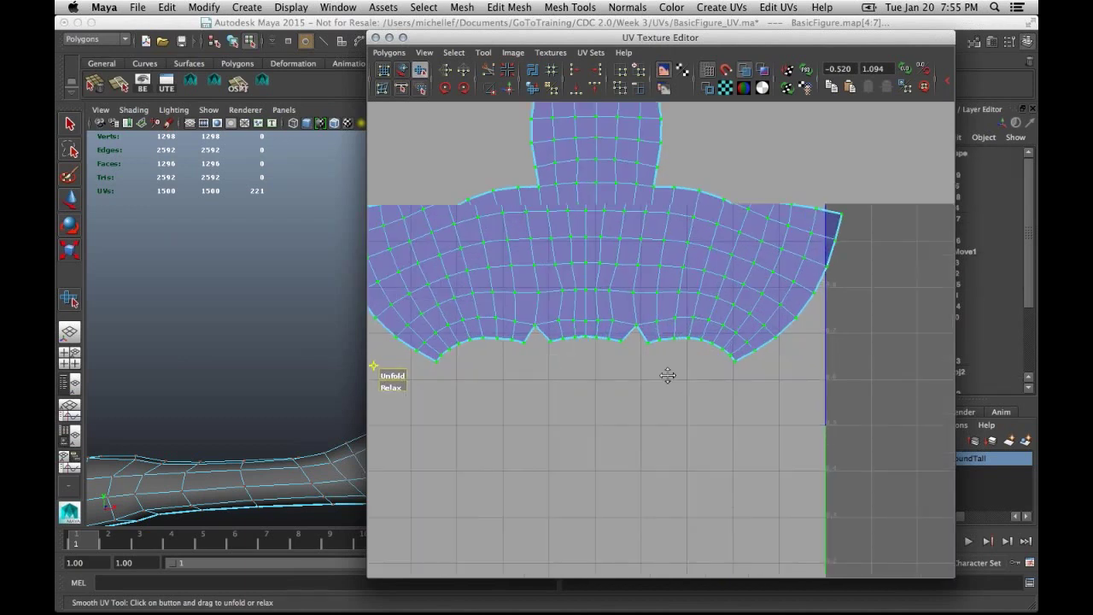
scroll(599, 404, "down", 4)
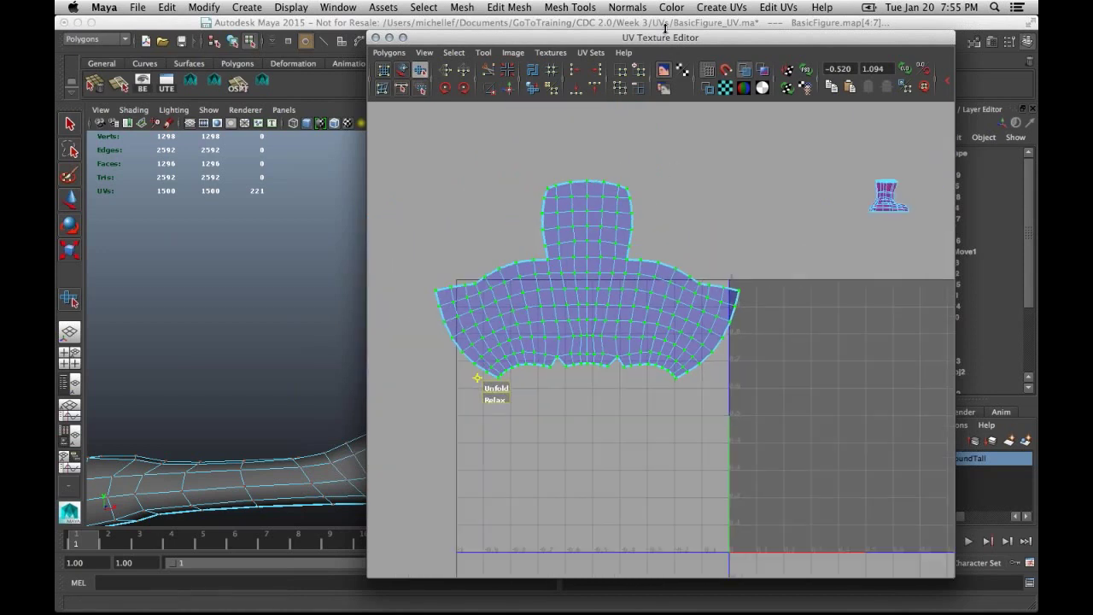
left_click_drag(664, 28, 423, 13)
scroll(606, 333, "down", 4)
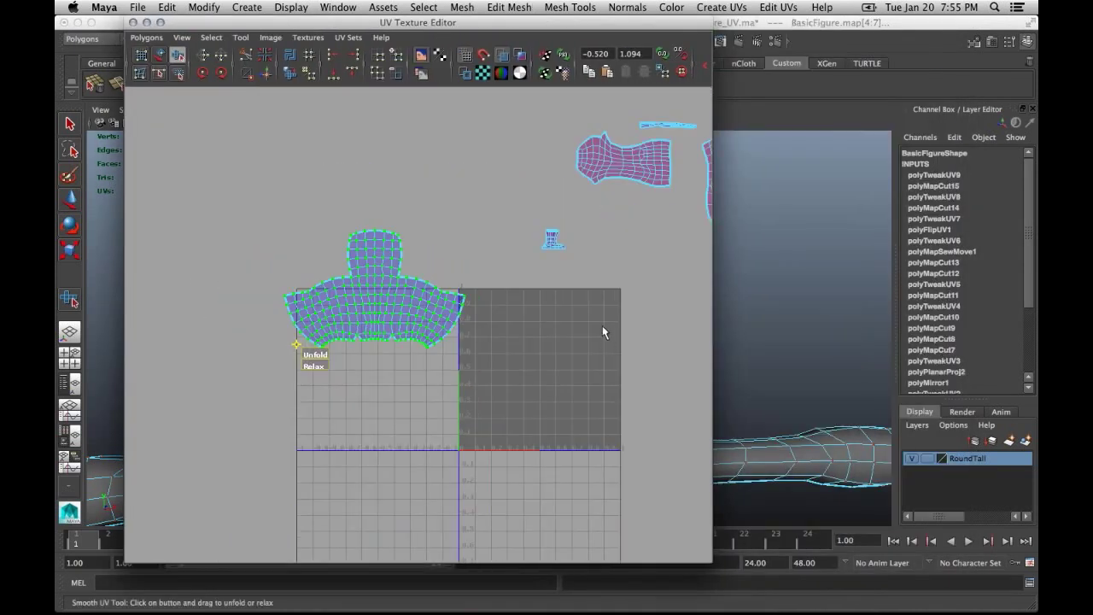
scroll(604, 332, "down", 2)
middle_click_drag(610, 318, 395, 288, "alt")
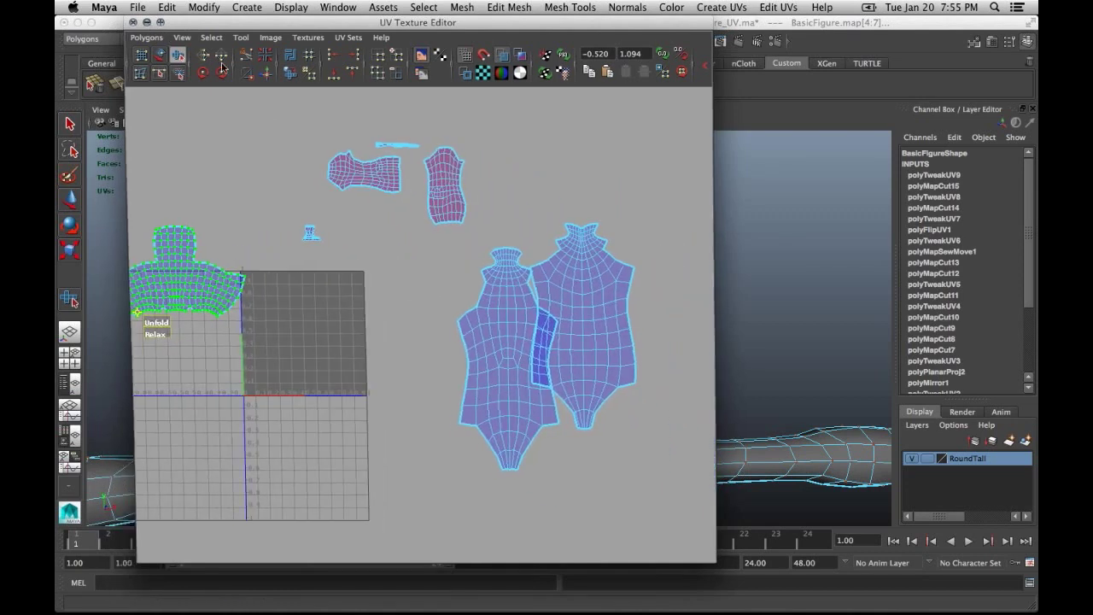
key("super+w")
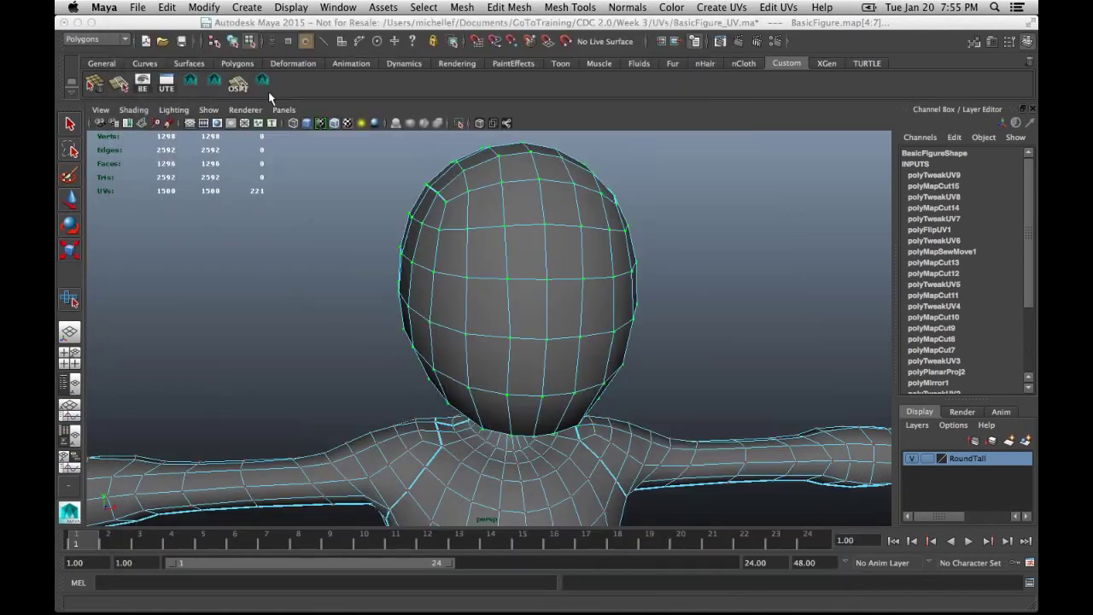
Show Keynote slide 35, the Week 3 Lecture Activity, and close the leftover UV editor
left_click(77, 22)
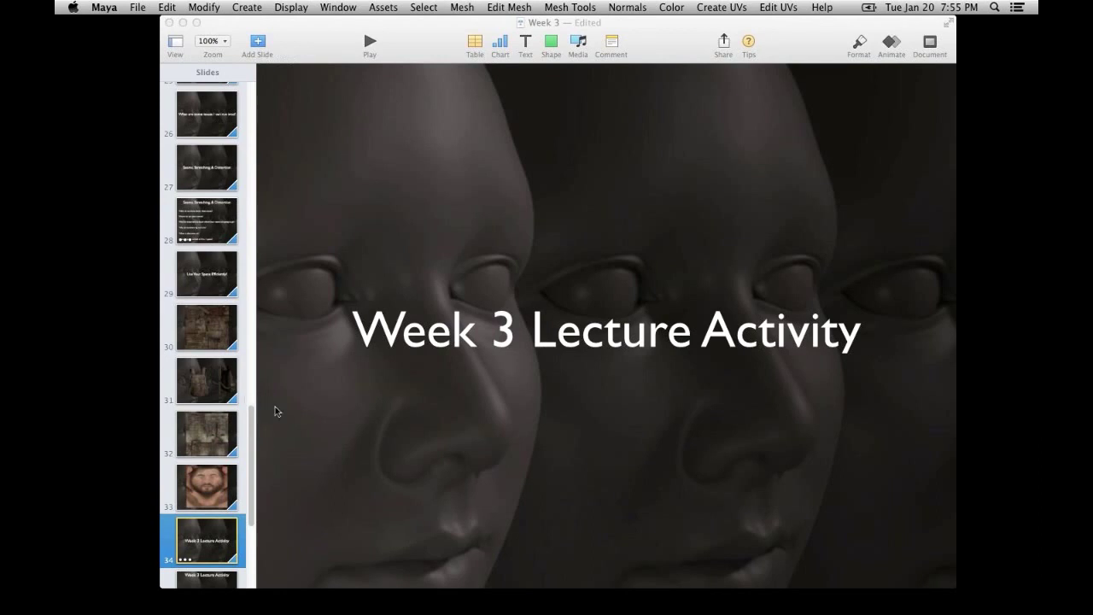
scroll(235, 430, "down", 5)
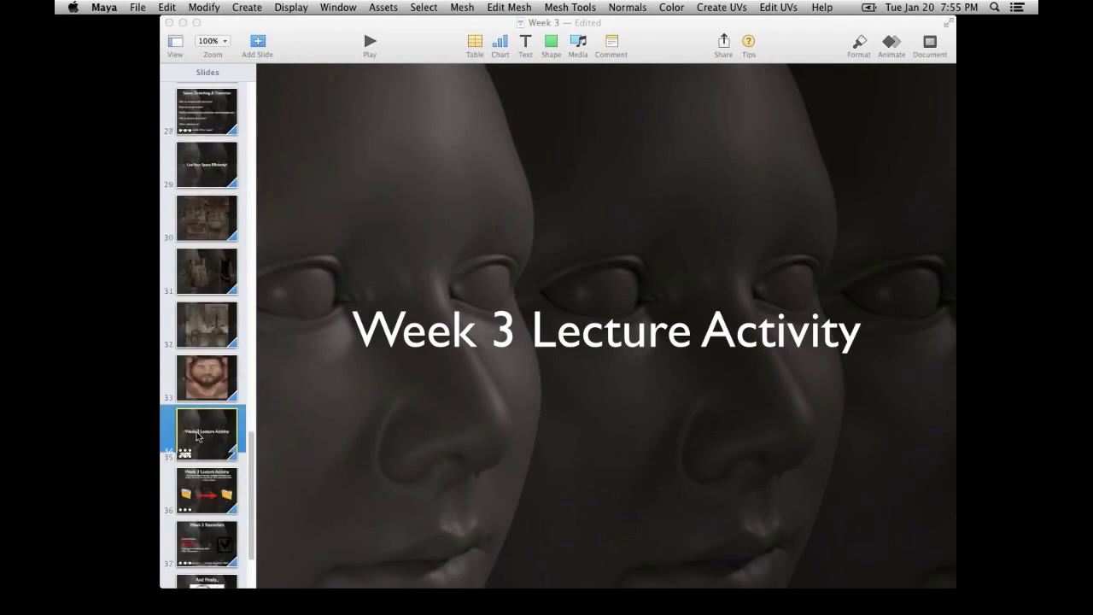
left_click(205, 443)
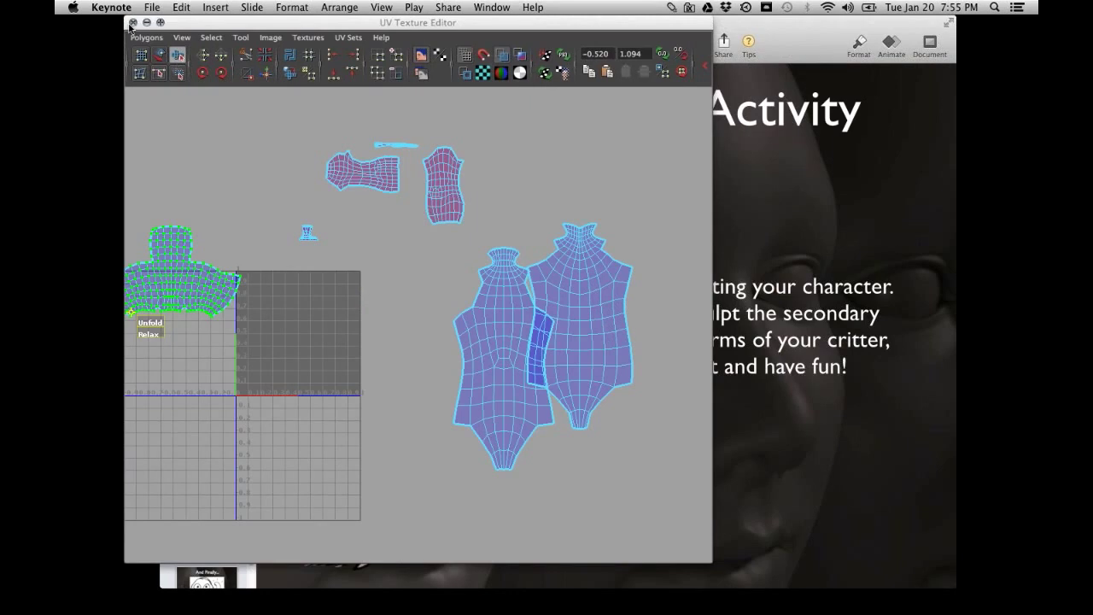
left_click(132, 24)
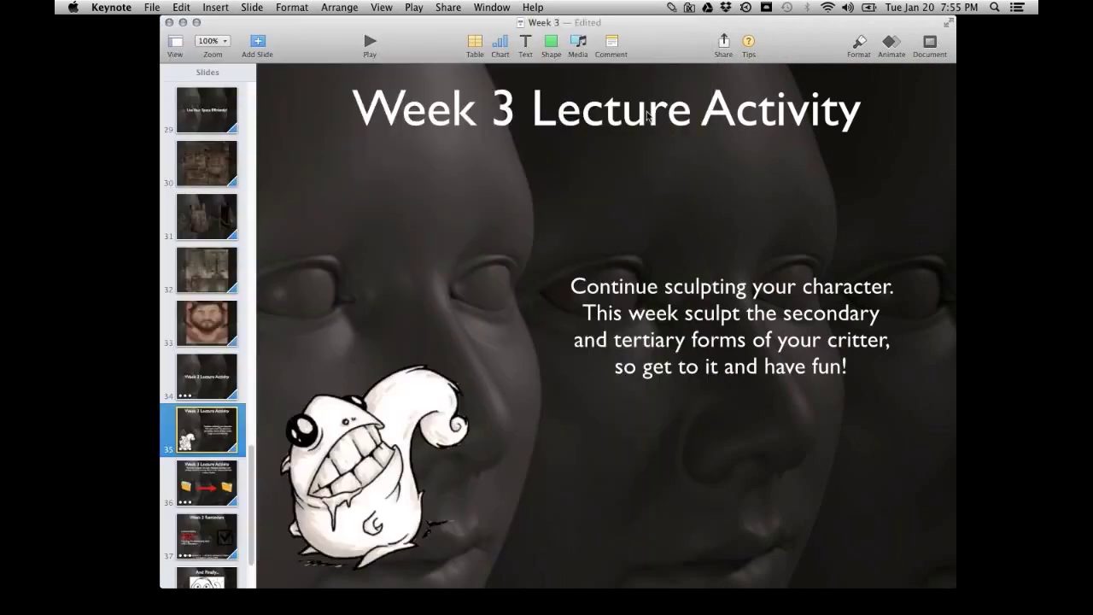
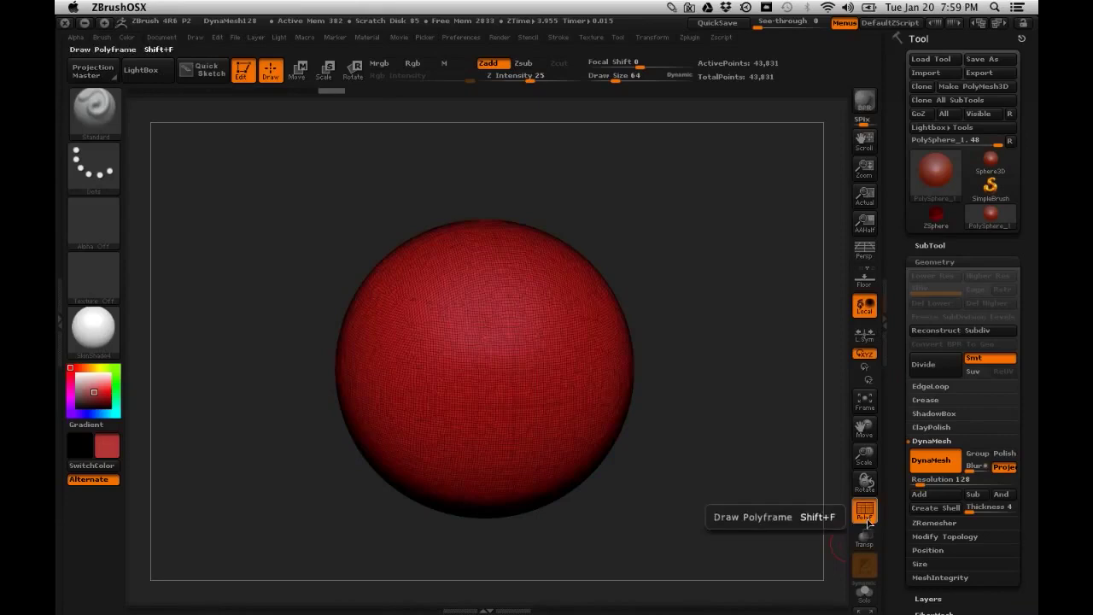
Hide the PolyF wireframe, enlarge the sphere, and select the Dam_Standard brush
left_click(865, 511)
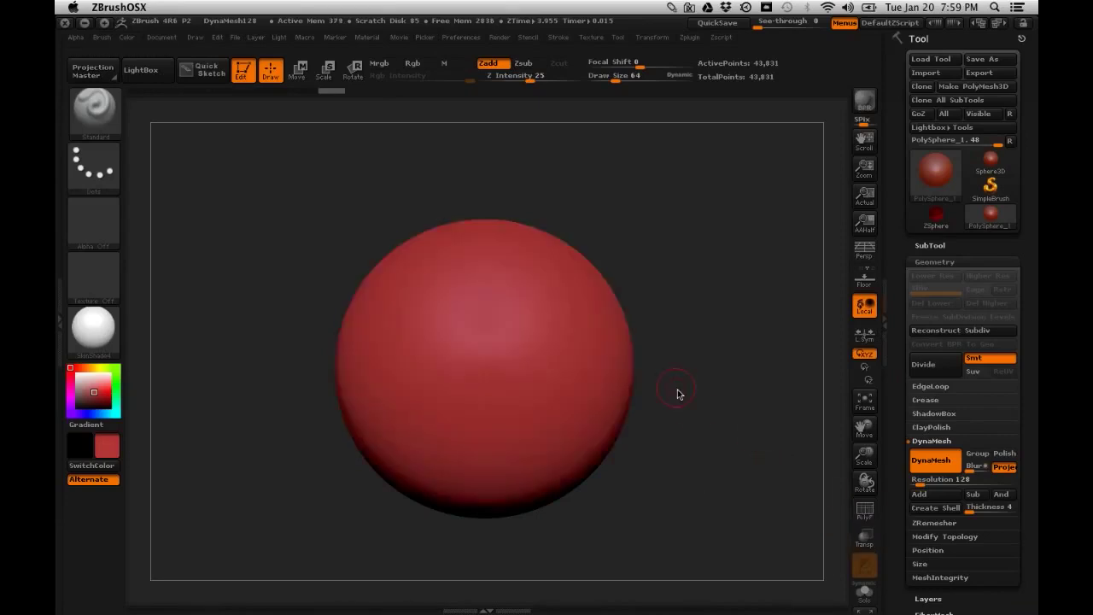
left_click_drag(675, 391, 706, 422, "alt")
left_click(165, 150)
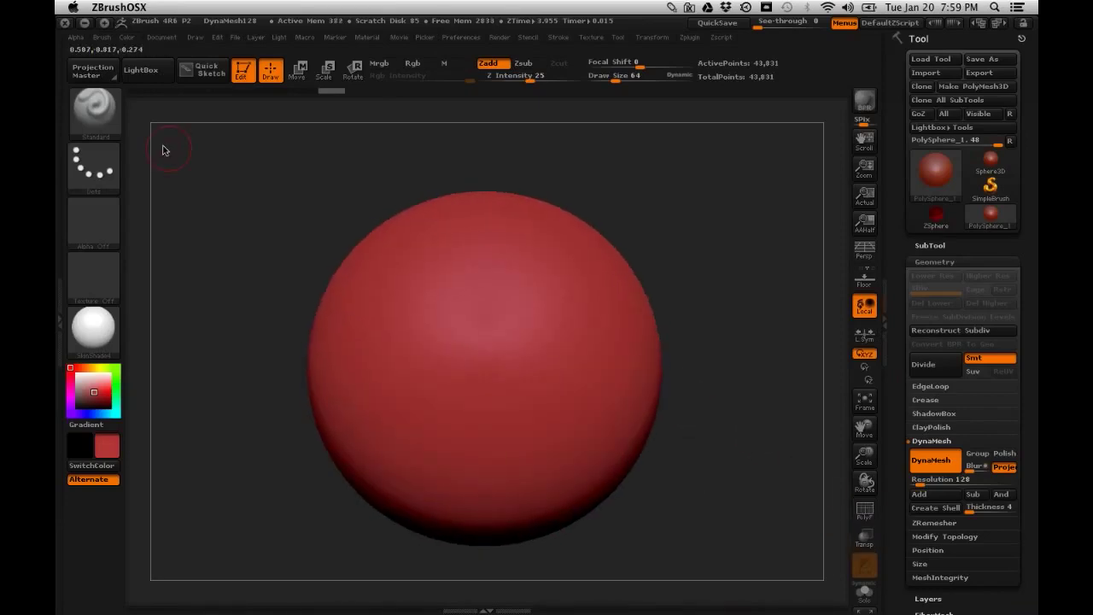
left_click(94, 109)
left_click(188, 196)
left_click(109, 110)
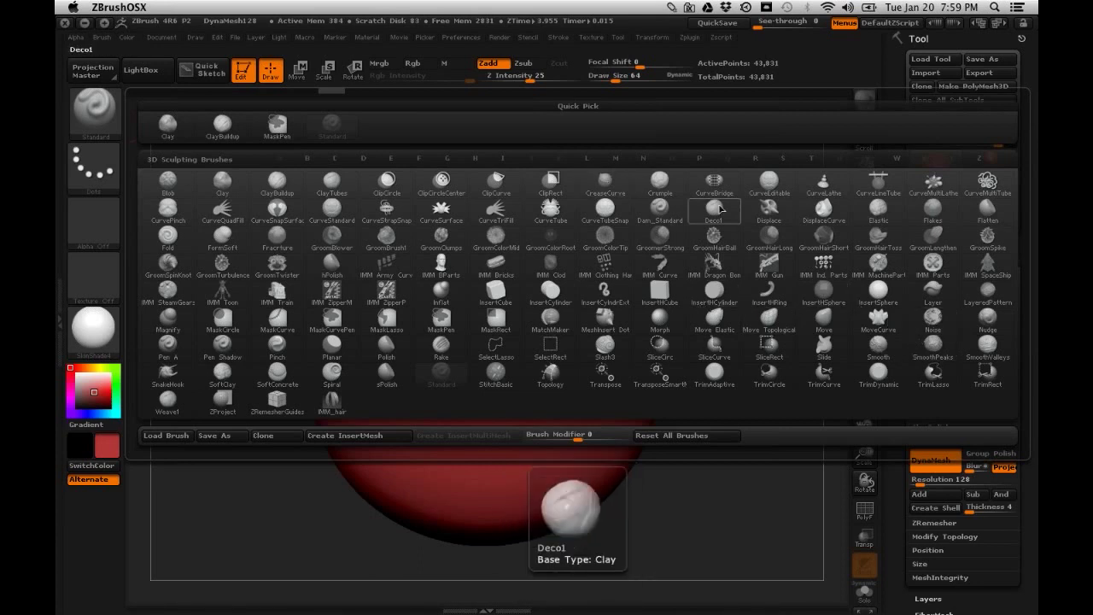
left_click(665, 212)
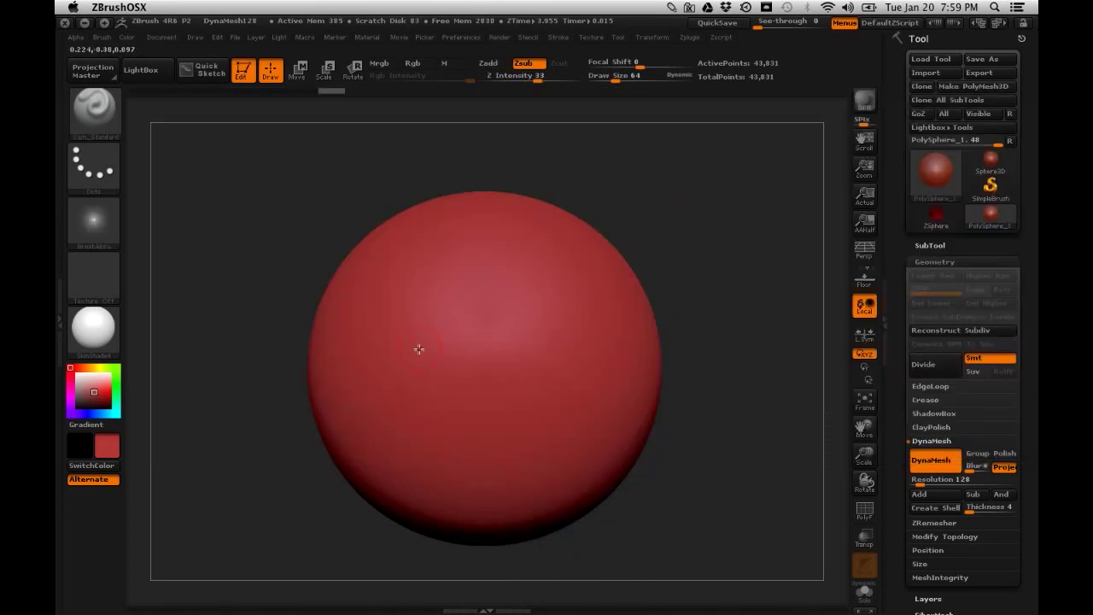
Carve a crease across the sphere's upper half and a second crease below it
mouse_move(459, 317)
left_mouse_down()
mouse_move(522, 292)
mouse_move(575, 291)
left_mouse_up()
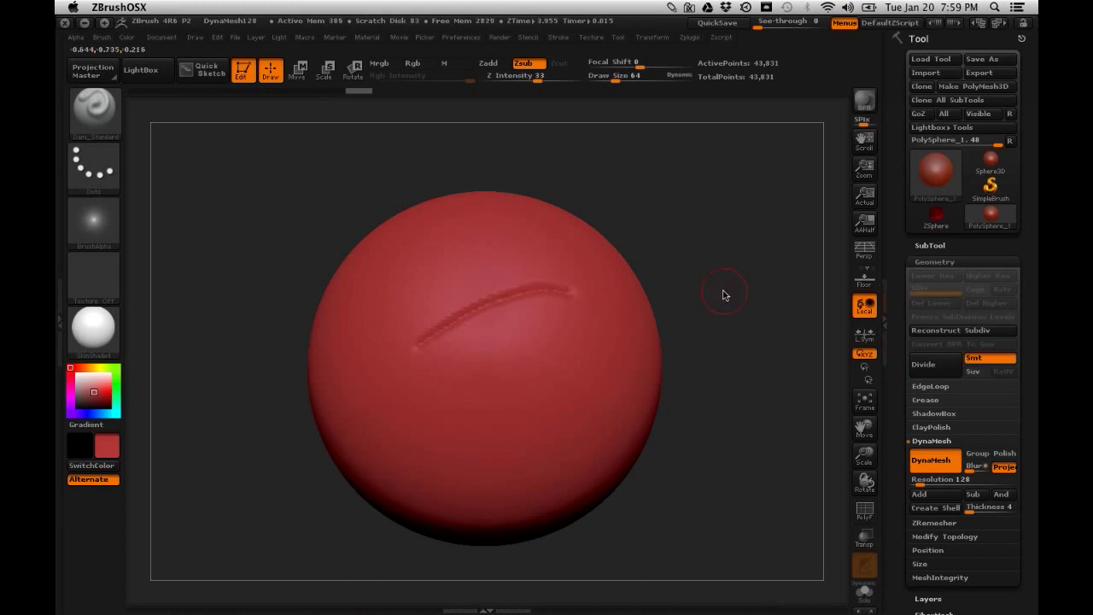
mouse_move(688, 265)
left_mouse_down("alt")
mouse_move(726, 344)
mouse_move(555, 279)
left_mouse_up("alt")
mouse_move(208, 193)
left_mouse_down()
mouse_move(203, 230)
mouse_move(178, 236)
mouse_move(230, 220)
left_mouse_up()
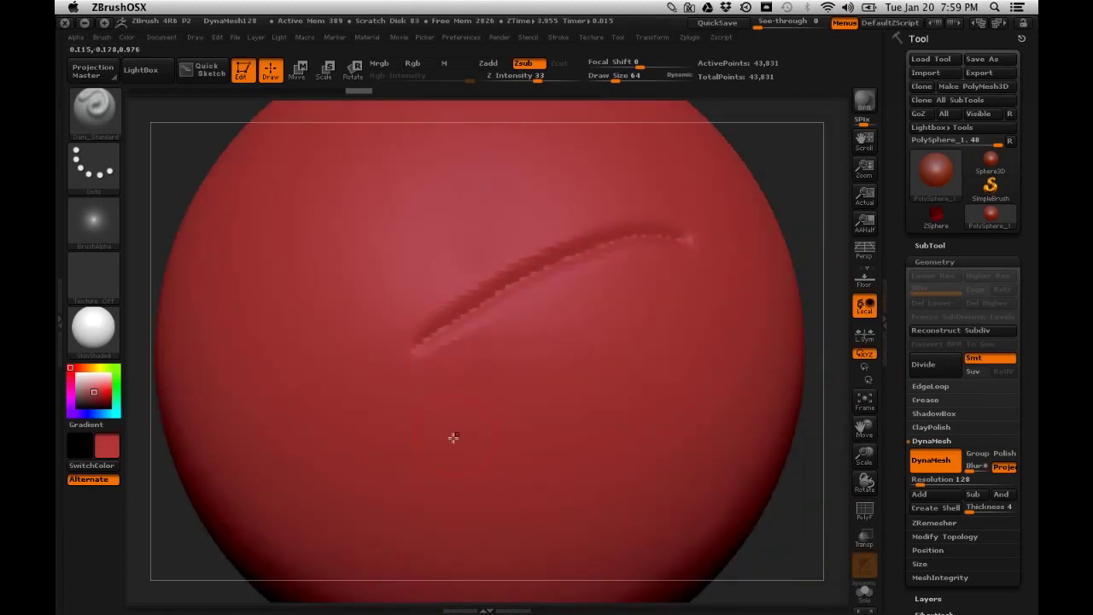
mouse_move(451, 440)
left_mouse_down()
mouse_move(585, 385)
mouse_move(739, 413)
left_mouse_up()
left_click(94, 111)
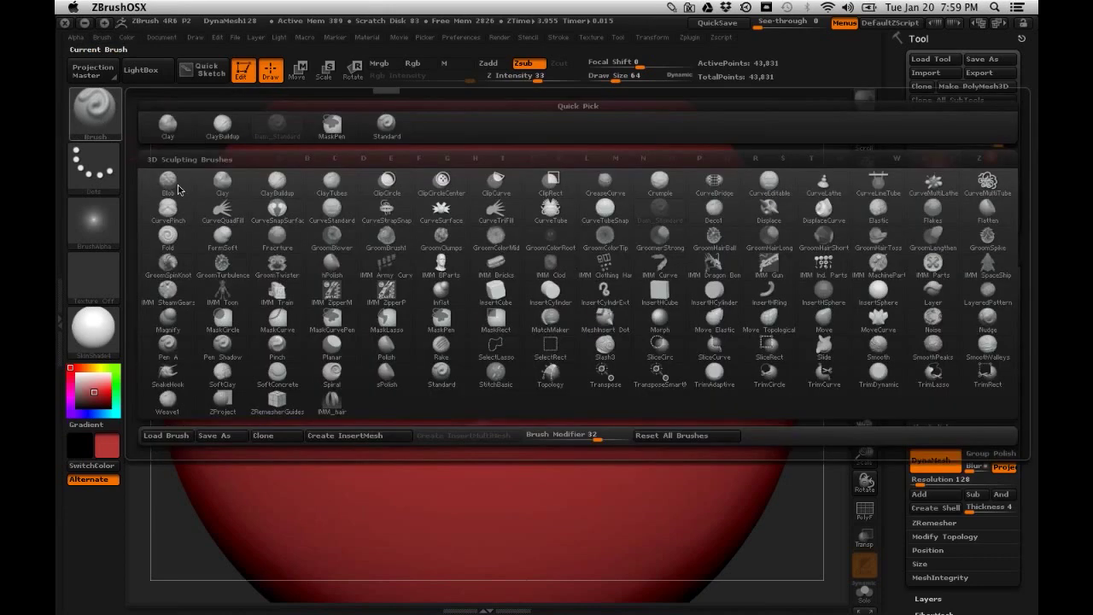
Switch to the Pinch brush and pinch along both creases to sharpen their edges
left_click(94, 111)
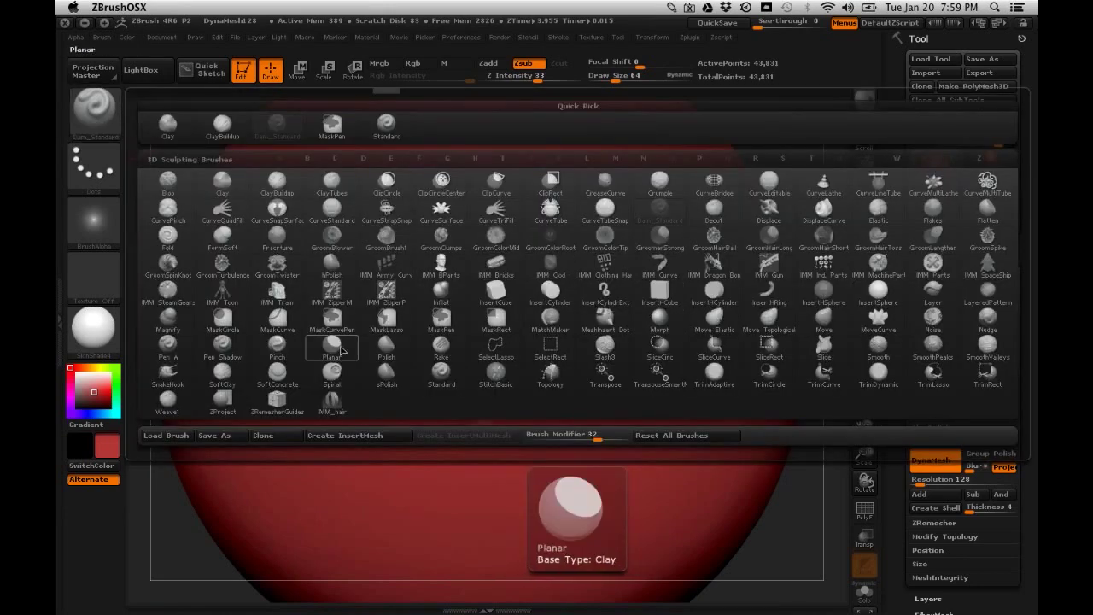
left_click(282, 347)
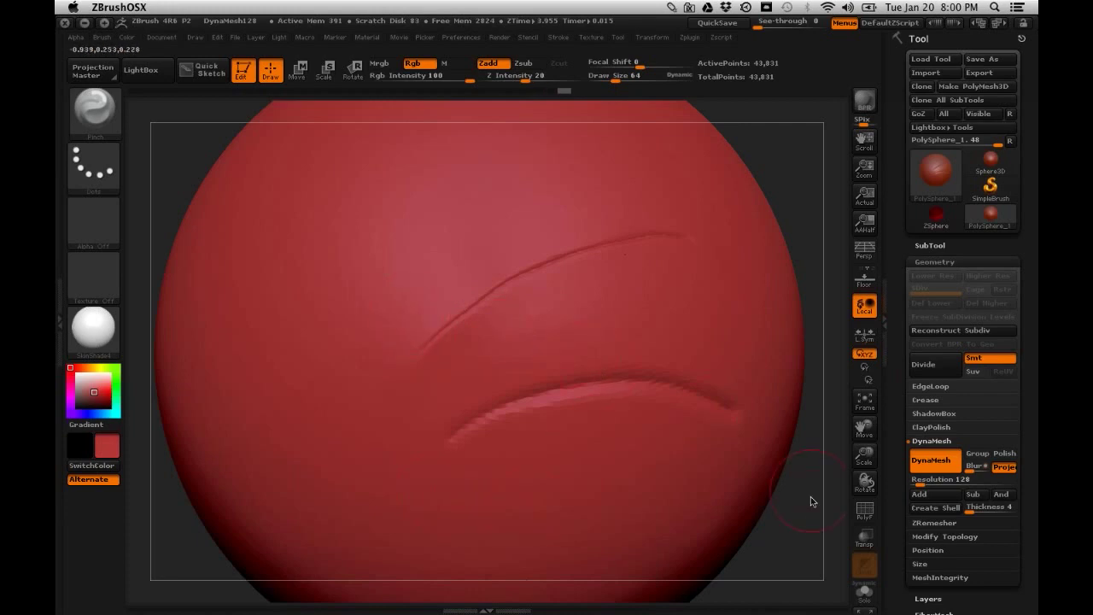
mouse_move(810, 496)
left_mouse_down()
mouse_move(795, 505)
mouse_move(771, 480)
mouse_move(781, 481)
mouse_move(751, 477)
left_mouse_up()
left_click(94, 104)
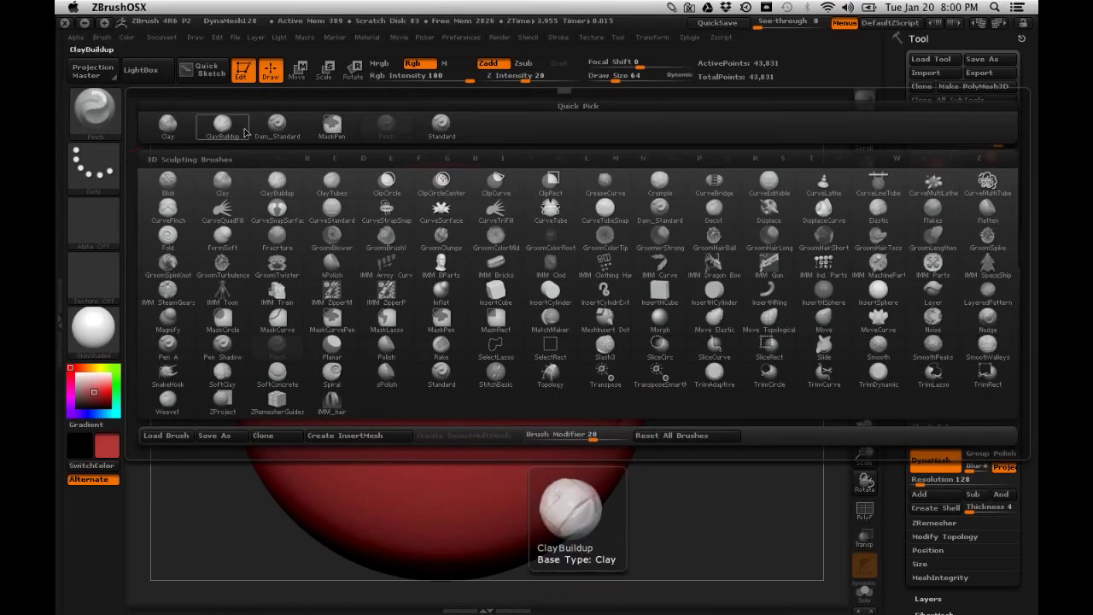
Build up broad clay lumps with the Clay brush at Draw Size 185
left_click(224, 185)
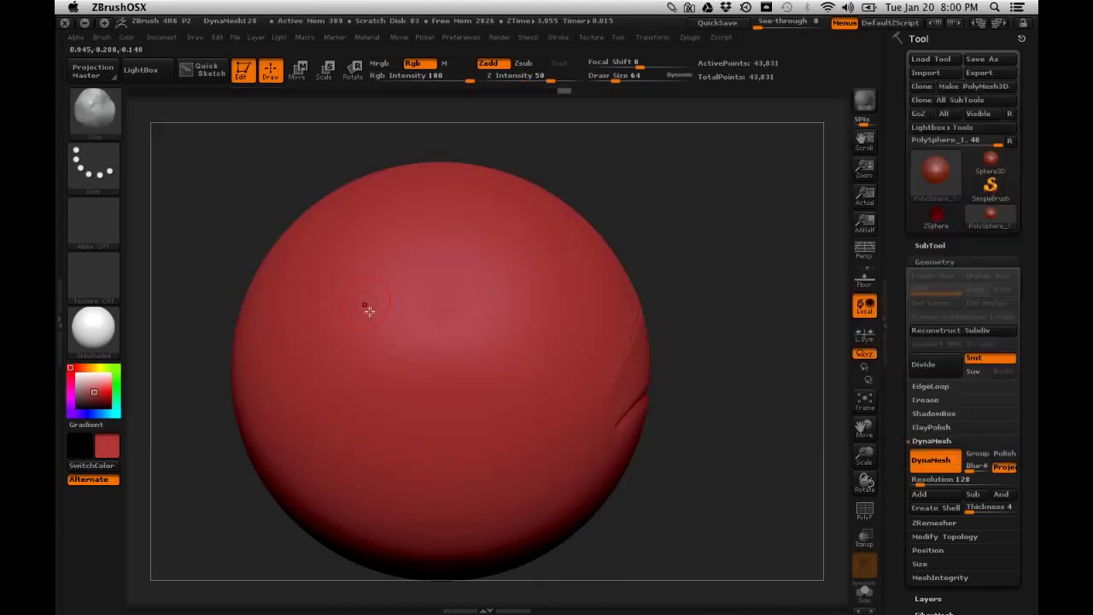
right_click(409, 282)
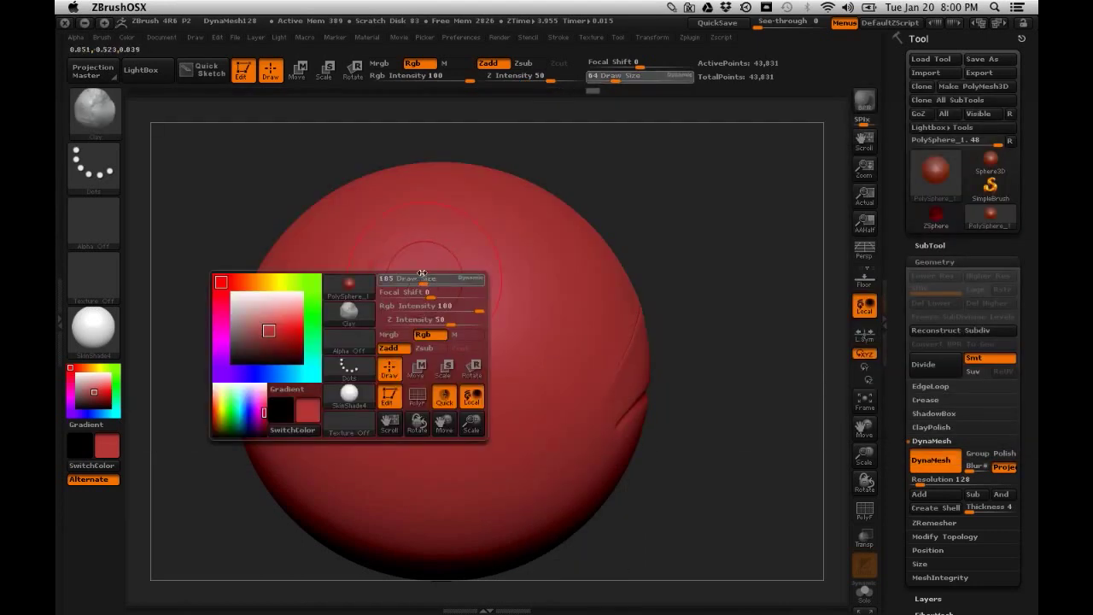
mouse_move(389, 248)
left_mouse_down()
mouse_move(364, 312)
mouse_move(384, 352)
mouse_move(398, 354)
mouse_move(422, 312)
mouse_move(459, 297)
mouse_move(464, 370)
mouse_move(439, 415)
mouse_move(336, 425)
mouse_move(322, 382)
mouse_move(490, 357)
mouse_move(473, 430)
mouse_move(509, 278)
mouse_move(432, 223)
mouse_move(458, 228)
left_mouse_up()
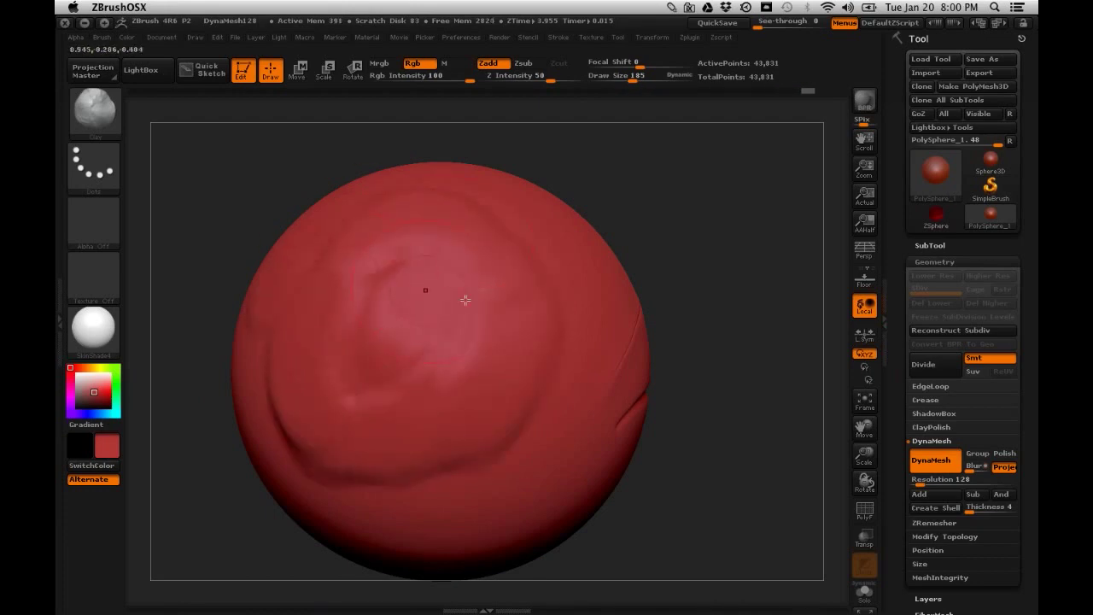
left_click_drag(691, 389, 451, 359, "alt")
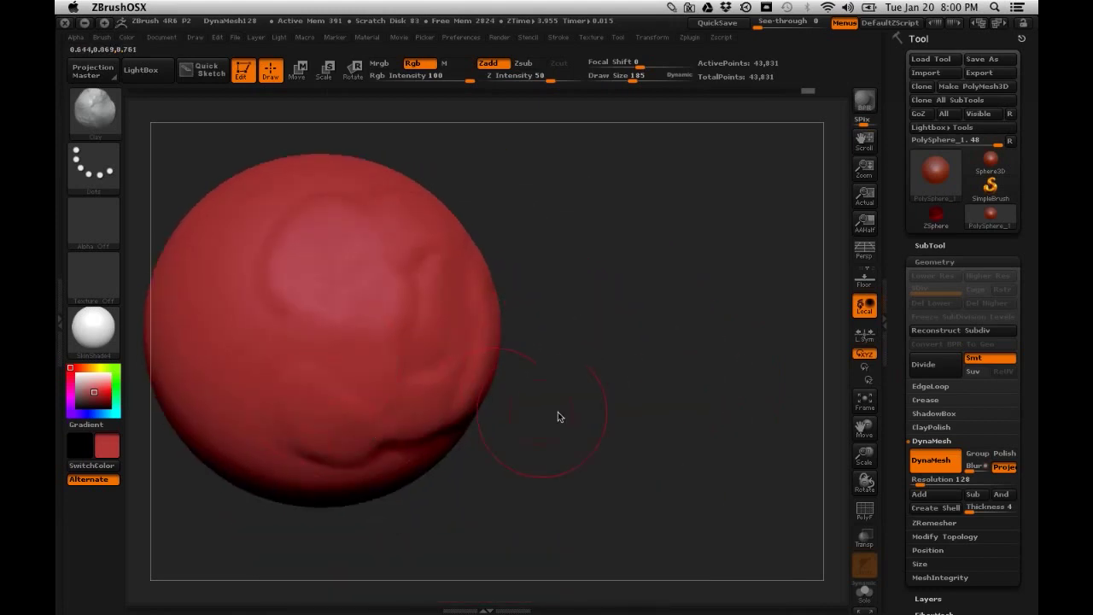
mouse_move(559, 417)
left_mouse_down("alt")
mouse_move(536, 409)
mouse_move(546, 410)
left_mouse_up("alt")
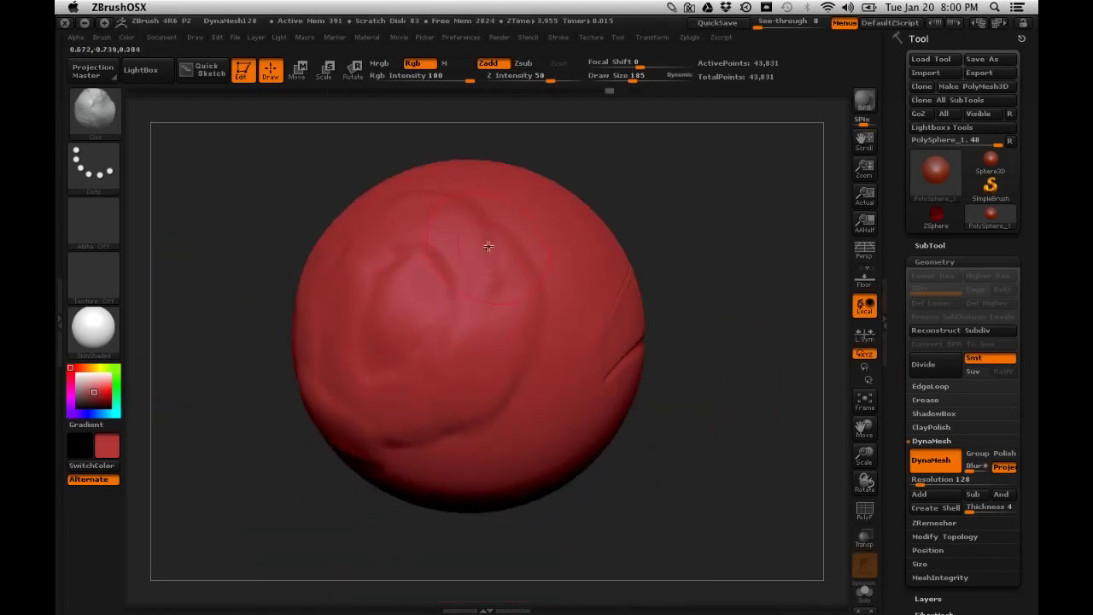
Shift-smooth the dents on the sphere's upper left and inspect the result
key("shift")
mouse_move(481, 296)
left_mouse_down("shift")
mouse_move(435, 328)
mouse_move(377, 304)
mouse_move(416, 260)
mouse_move(377, 330)
mouse_move(406, 392)
mouse_move(364, 303)
left_mouse_up("shift")
left_click_drag(732, 390, 691, 398)
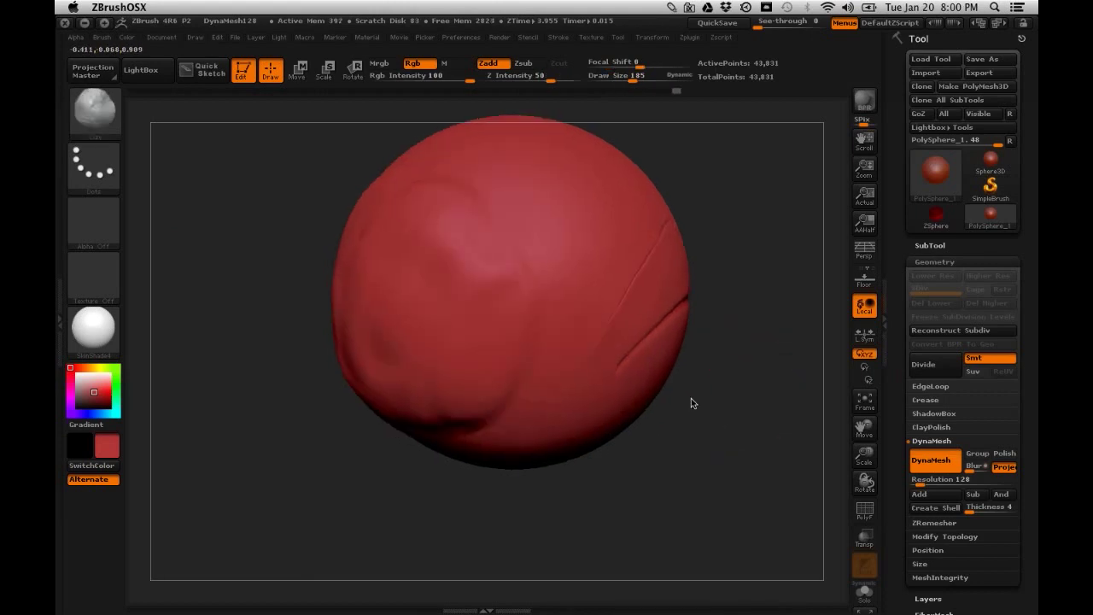
left_click(864, 509)
left_click(864, 510)
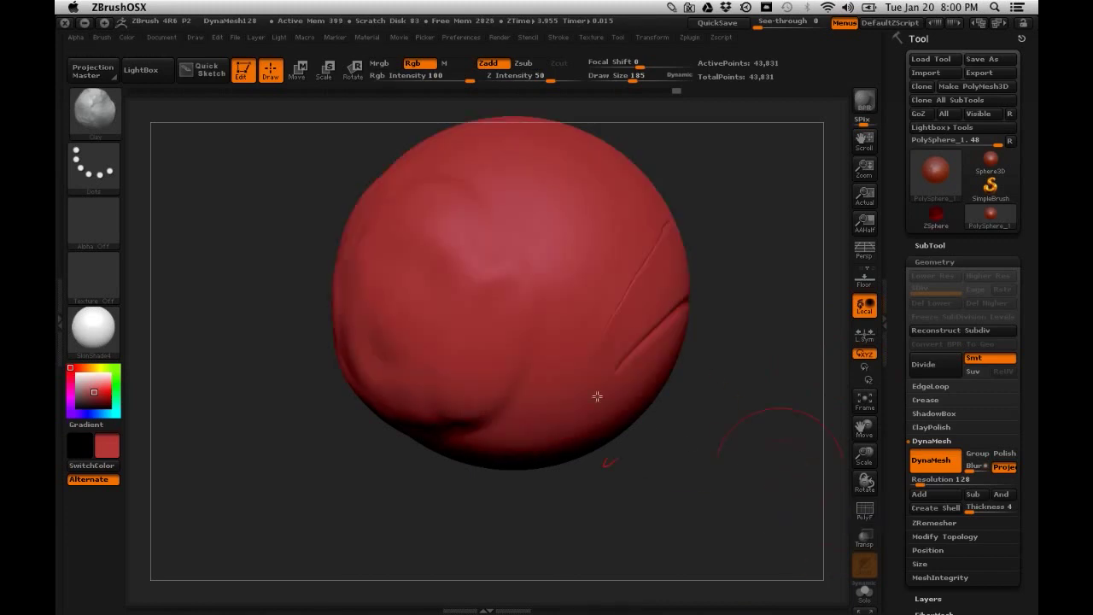
mouse_move(234, 258)
left_mouse_down()
mouse_move(232, 242)
mouse_move(247, 290)
mouse_move(231, 264)
left_mouse_up()
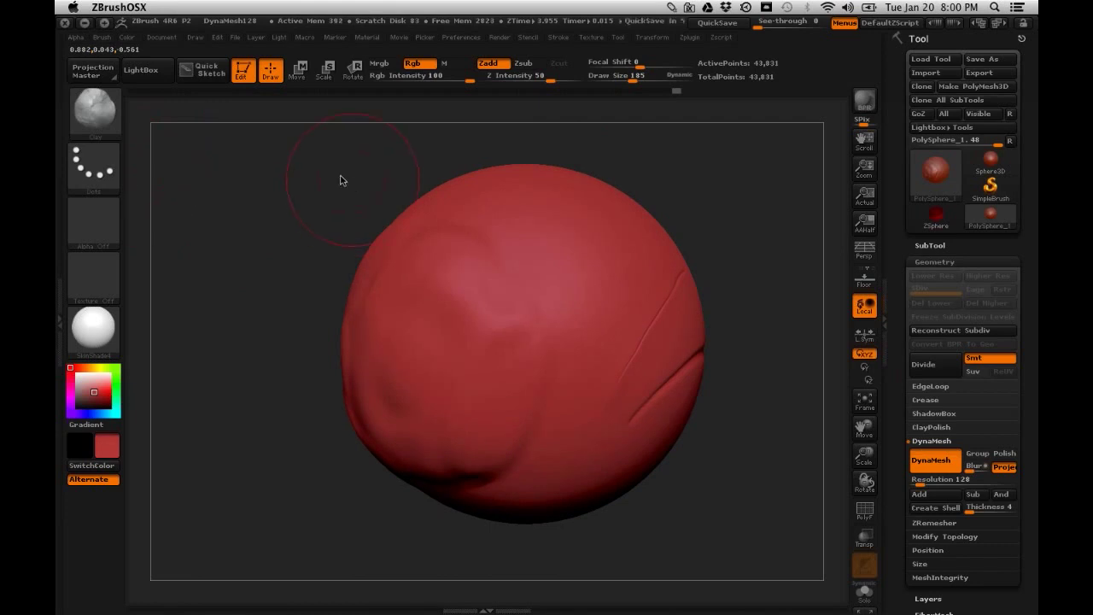
Select the Polish brush and smooth the dented ring so the clay lumps look softer
left_click(117, 132)
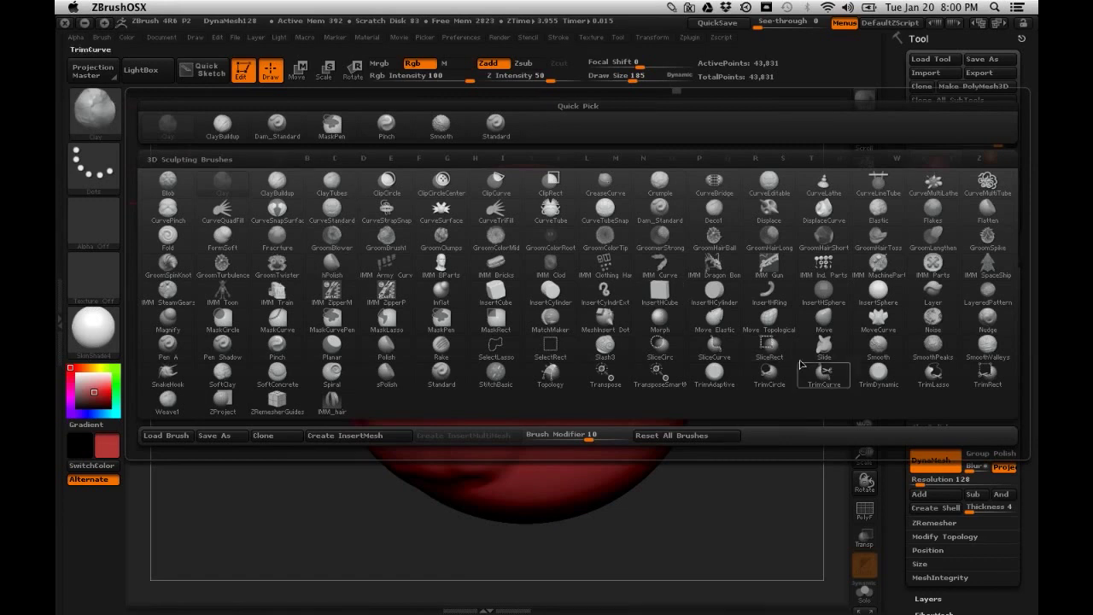
mouse_move(788, 353)
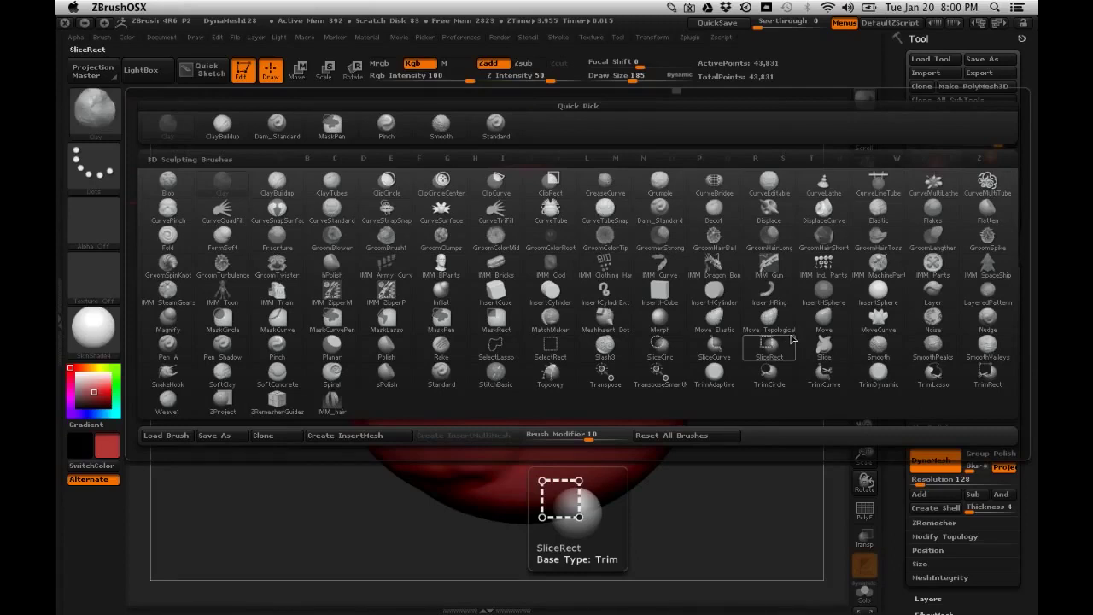
mouse_move(402, 354)
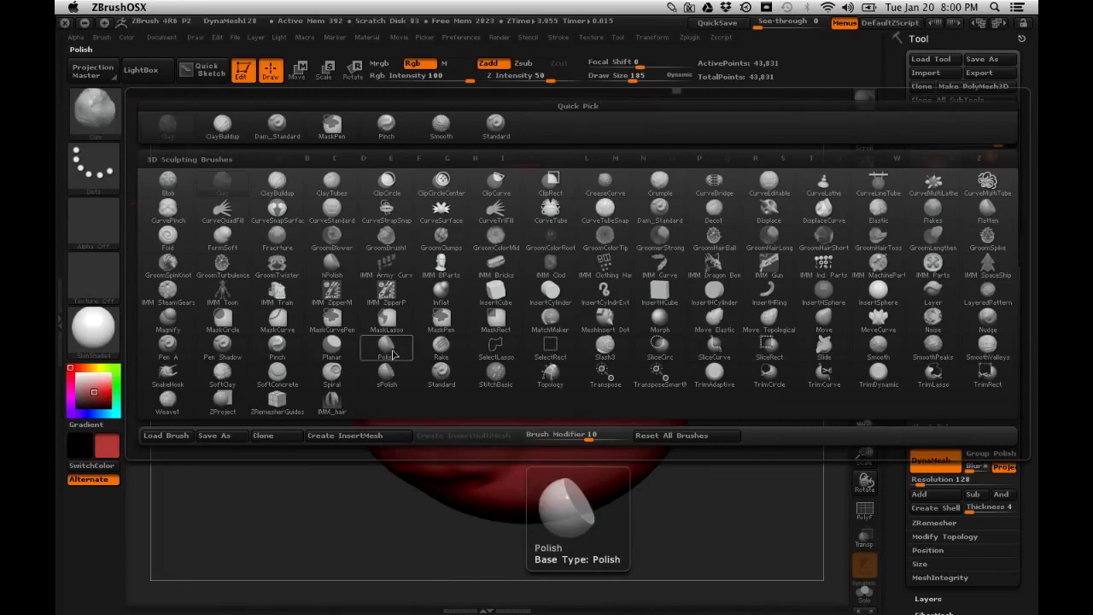
left_click(391, 354)
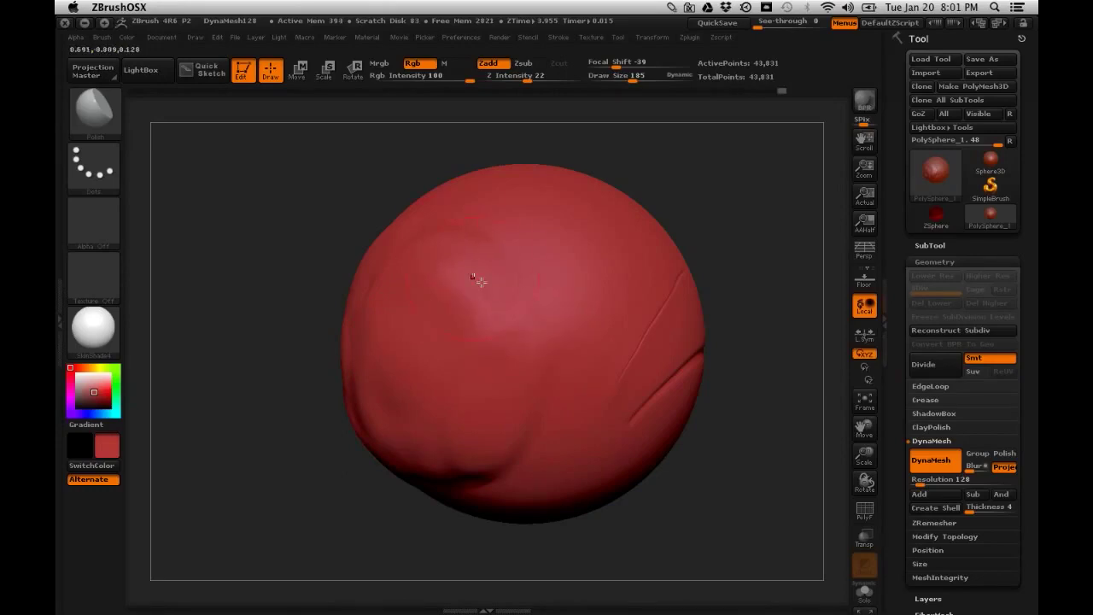
left_click_drag(339, 489, 378, 501)
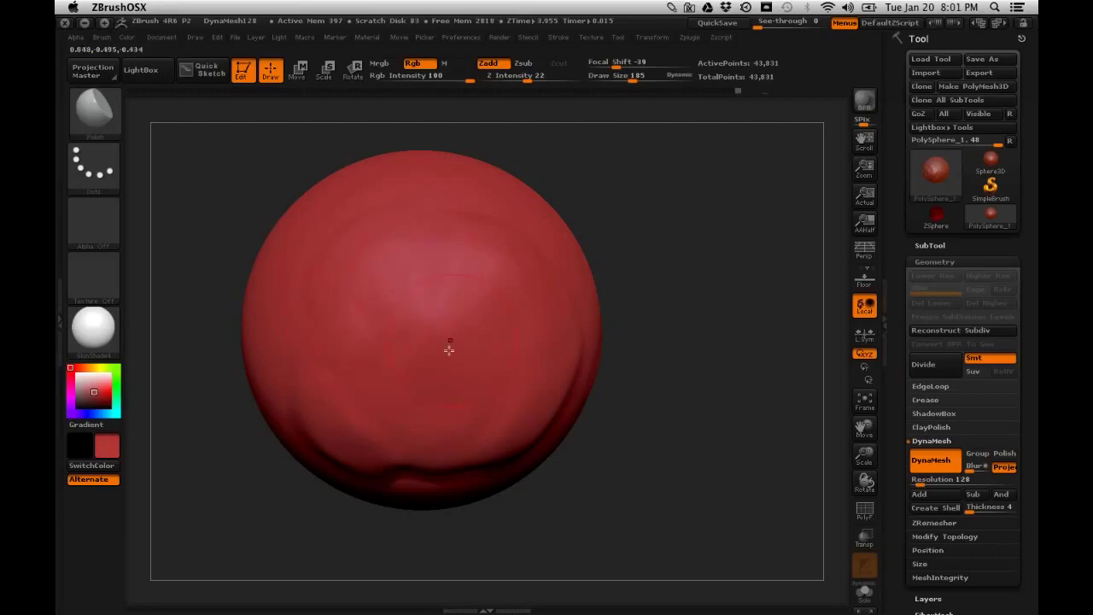
left_click_drag(330, 372, 517, 401)
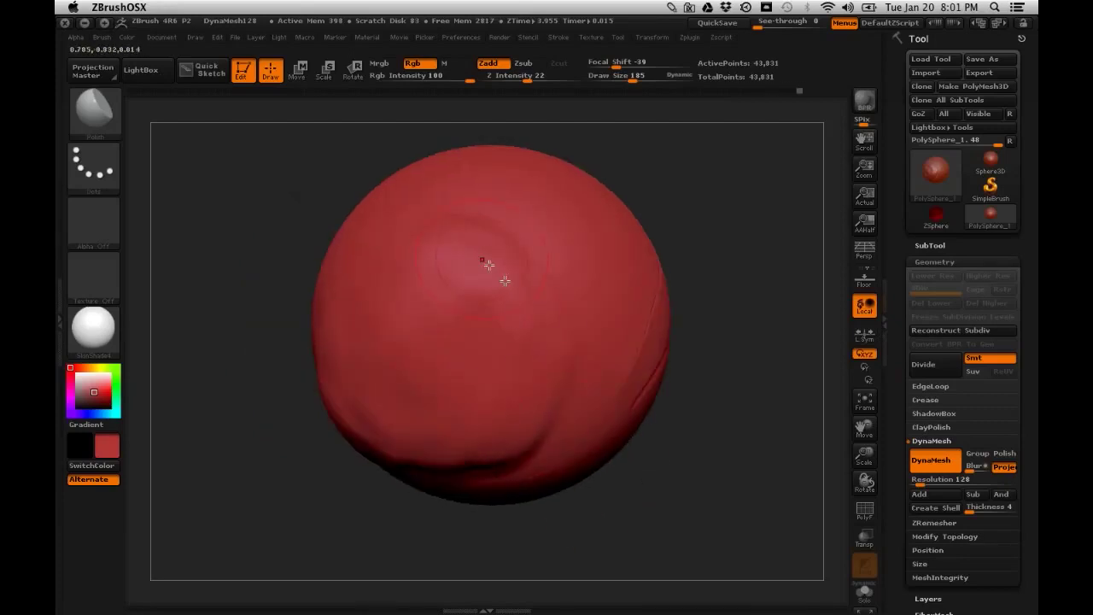
left_click_drag(488, 265, 479, 260, "shift")
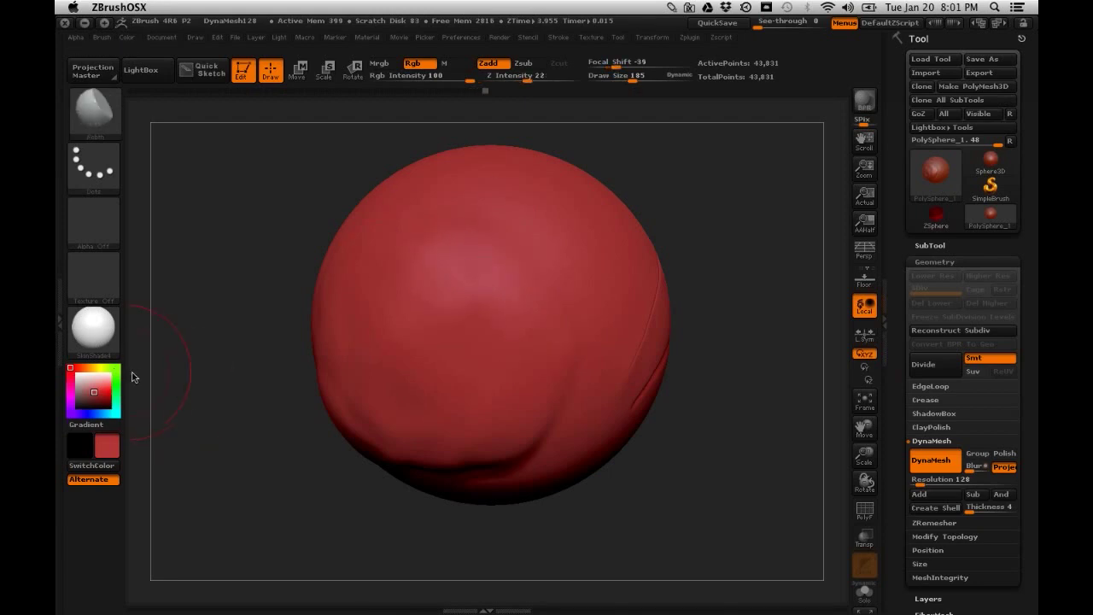
mouse_move(96, 327)
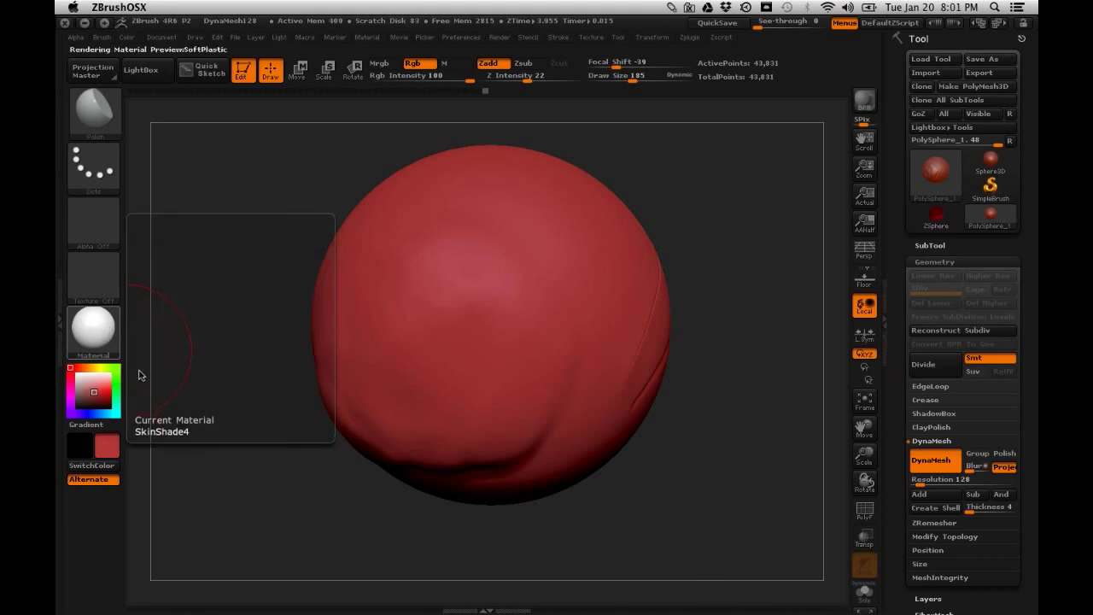
Apply MatCap Red Wax and set the main colour to white
left_click(96, 329)
left_click(164, 313)
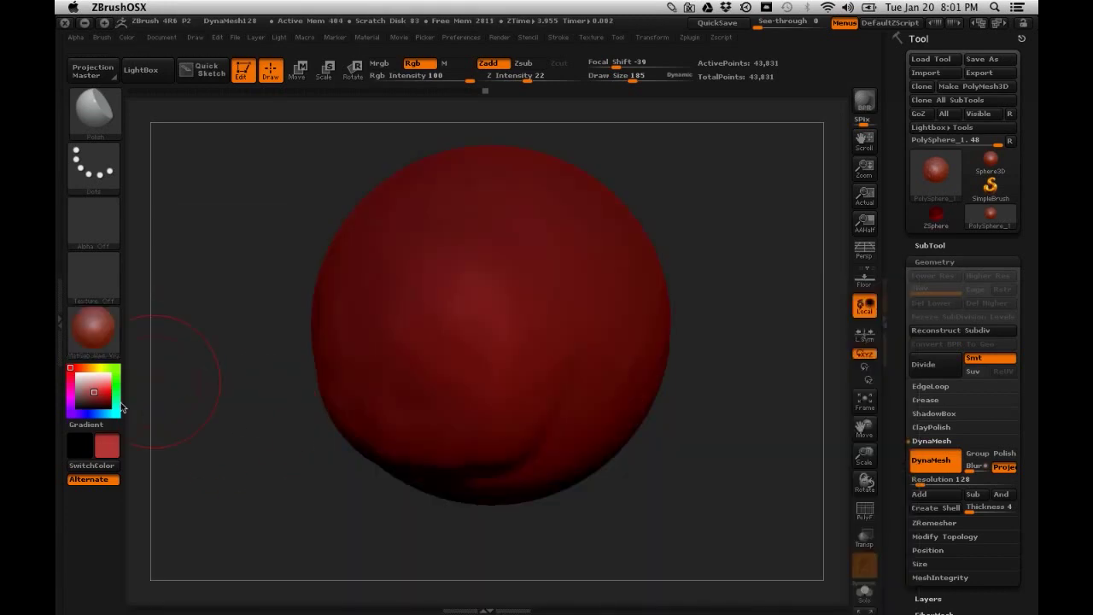
left_click(77, 403)
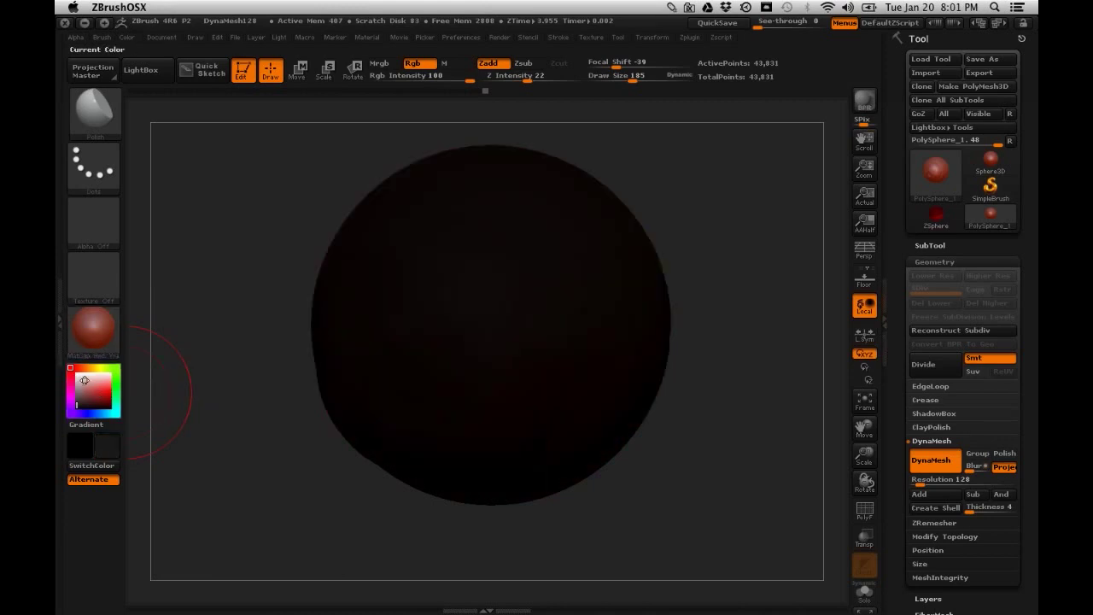
left_click_drag(84, 380, 73, 371)
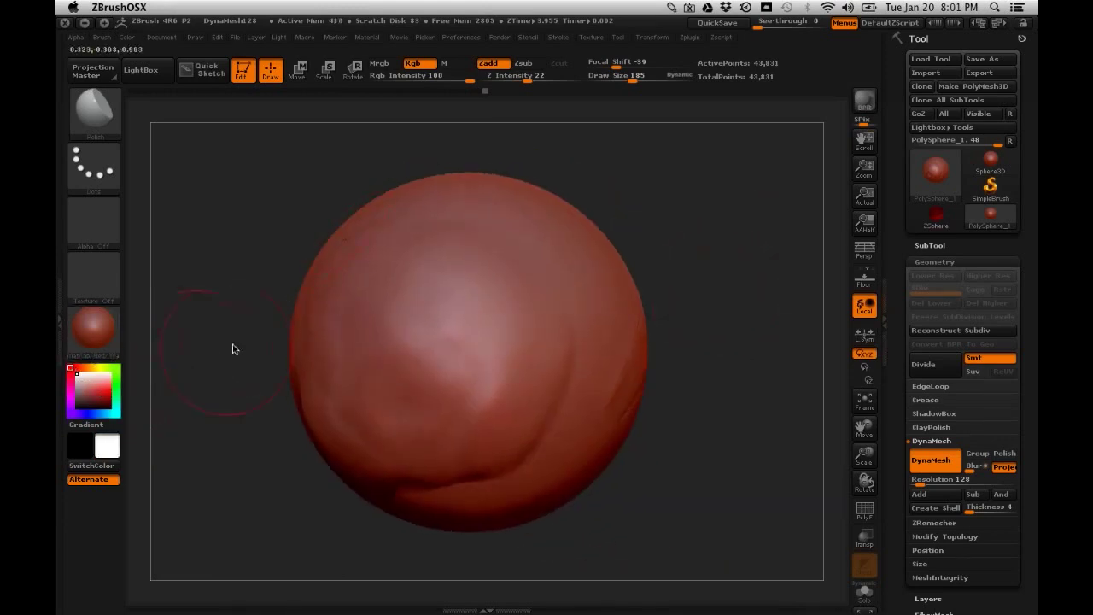
Apply the MatCap Pearl Cavity material to the sphere
left_click(102, 328)
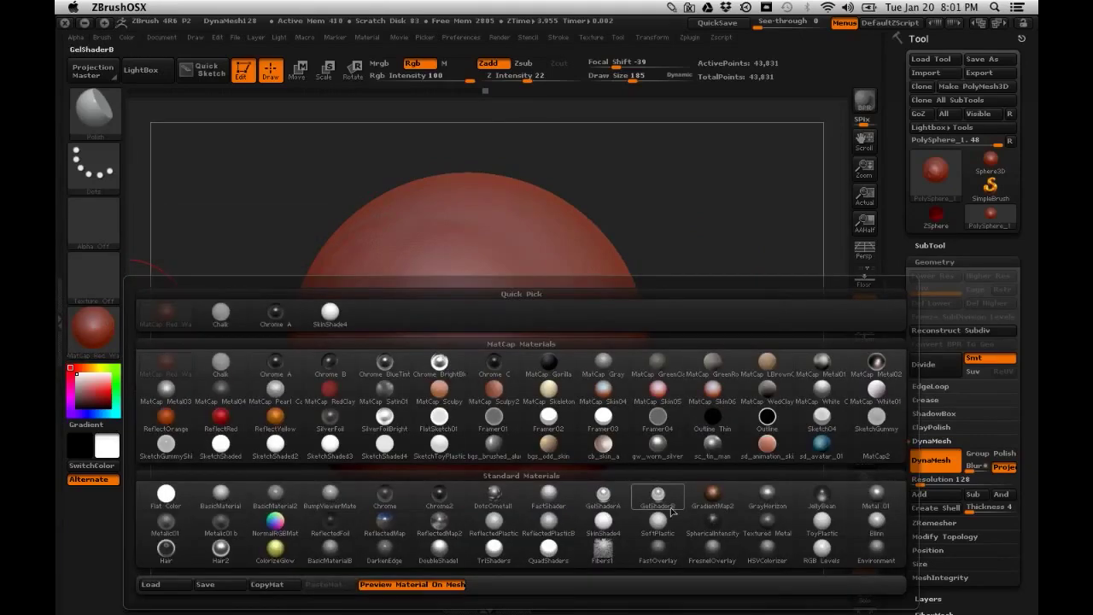
mouse_move(677, 507)
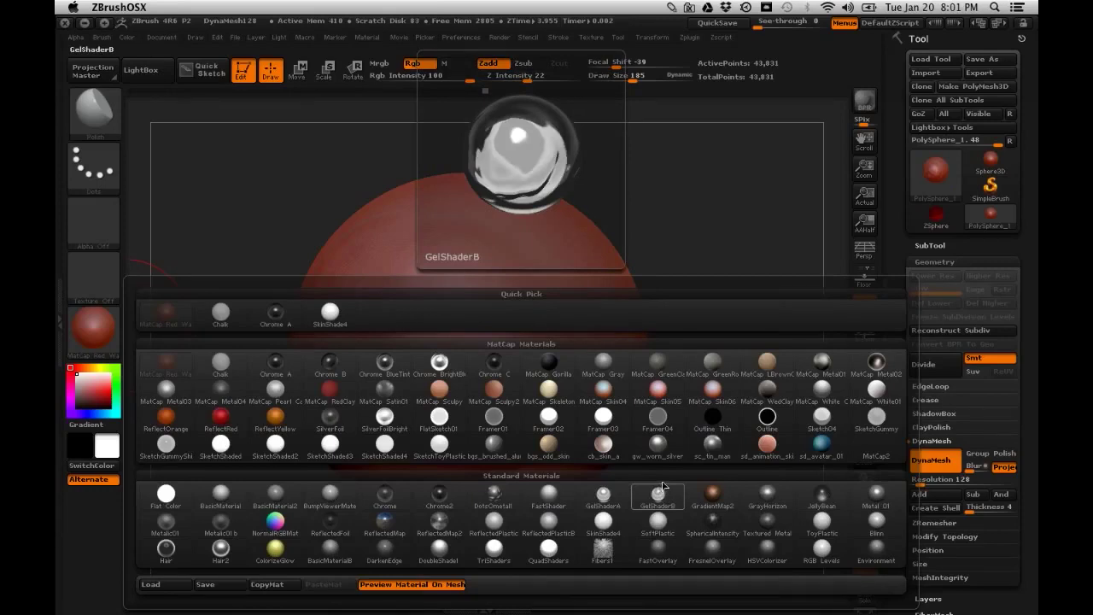
mouse_move(273, 389)
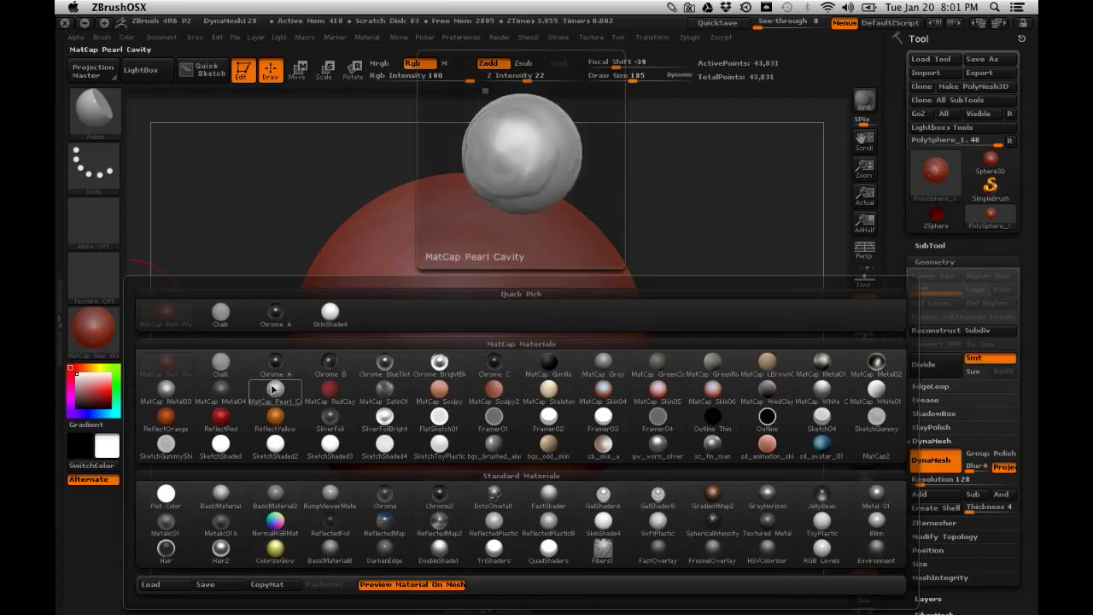
left_click(275, 389)
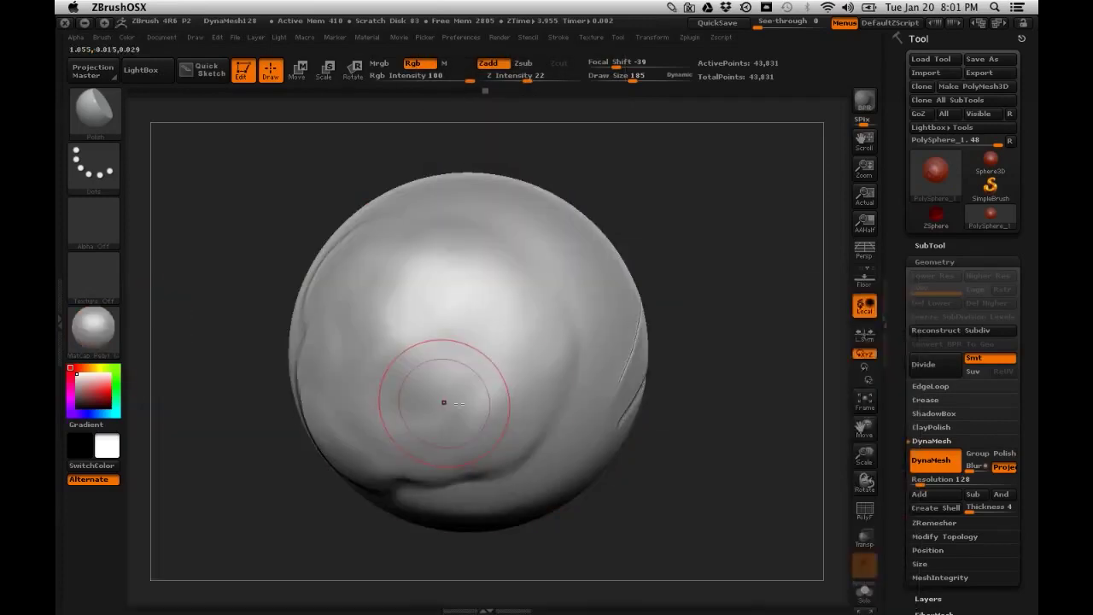
Smooth away the dents and creases on the sphere's lower left
mouse_move(686, 410)
left_mouse_down()
mouse_move(668, 433)
mouse_move(649, 402)
mouse_move(598, 375)
mouse_move(483, 370)
left_mouse_up()
mouse_move(396, 362)
left_mouse_down("shift")
mouse_move(395, 349)
mouse_move(385, 361)
left_mouse_up("shift")
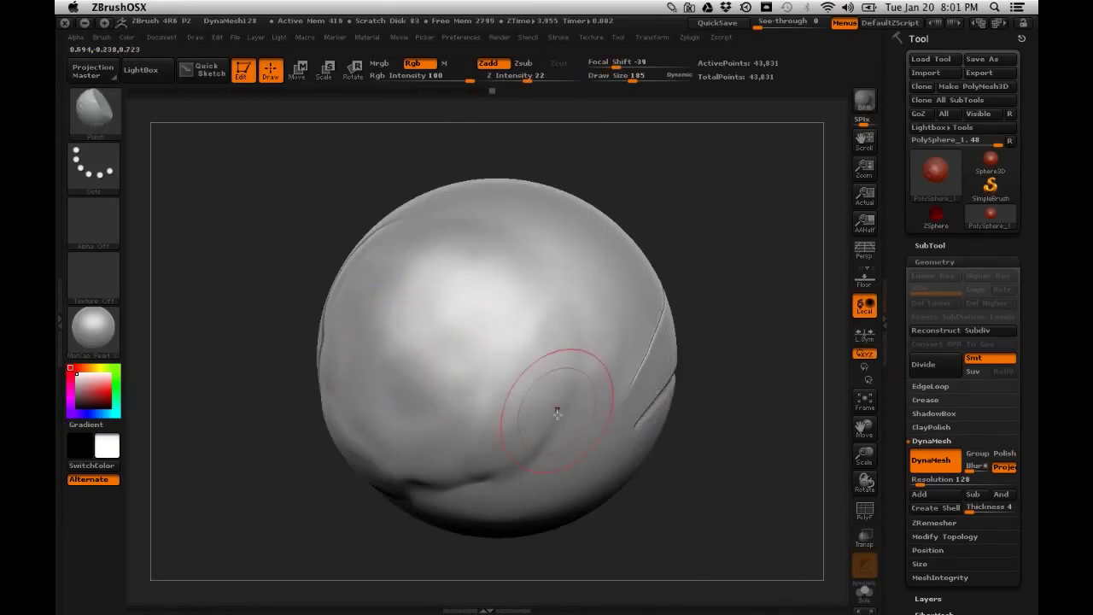
key("shift")
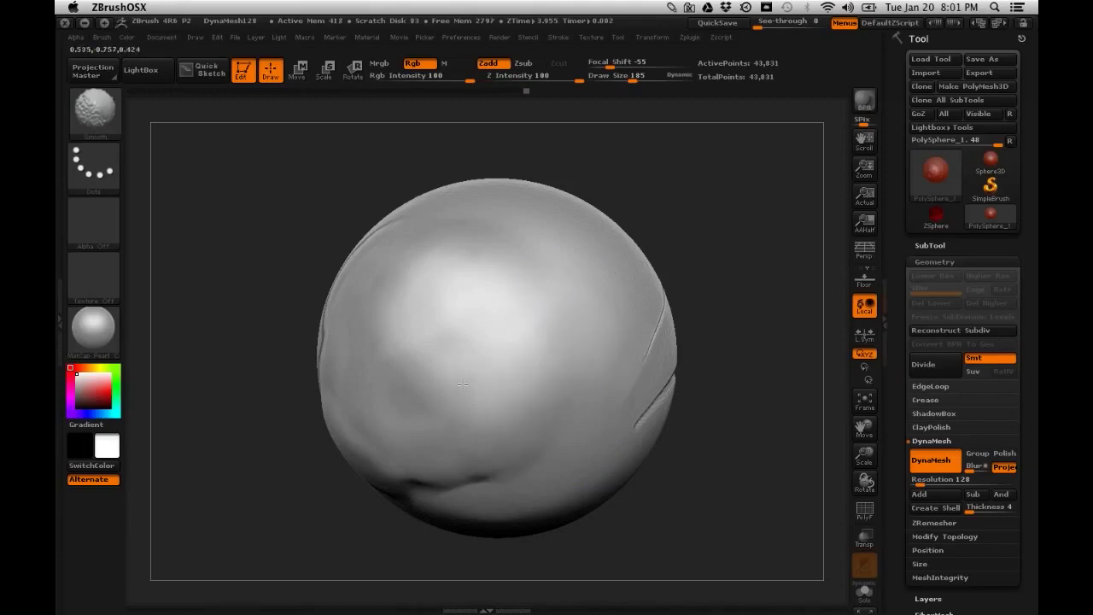
key("shift")
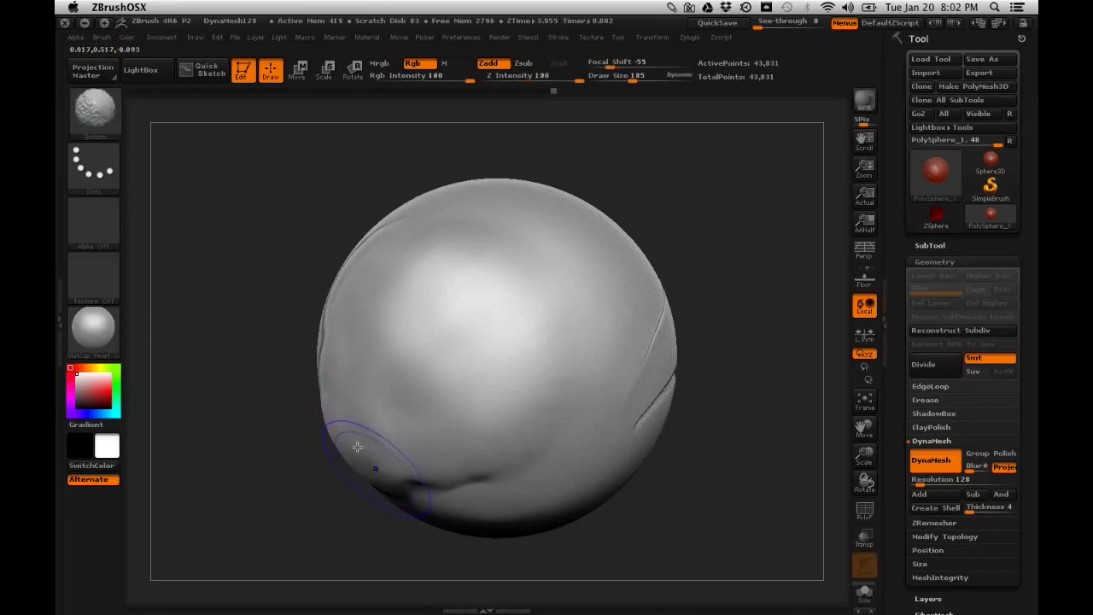
mouse_move(354, 447)
left_mouse_down("shift")
mouse_move(445, 458)
mouse_move(419, 480)
left_mouse_up("shift")
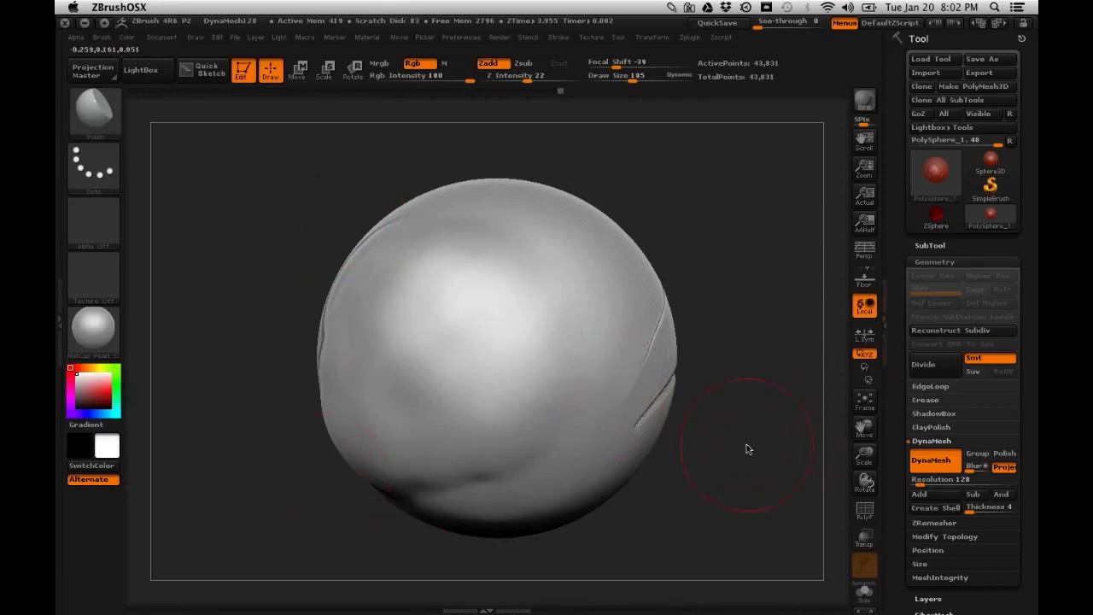
Choose the Inflat brush and set Draw Size 55 with Focal Shift -100
left_click_drag(749, 446, 690, 447)
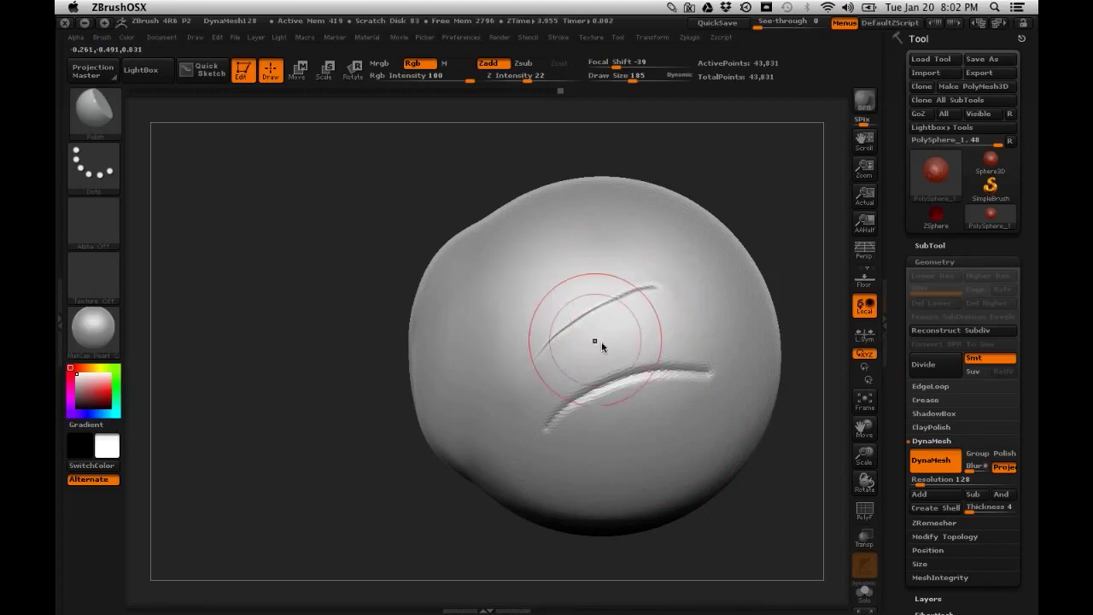
left_click_drag(794, 358, 634, 369)
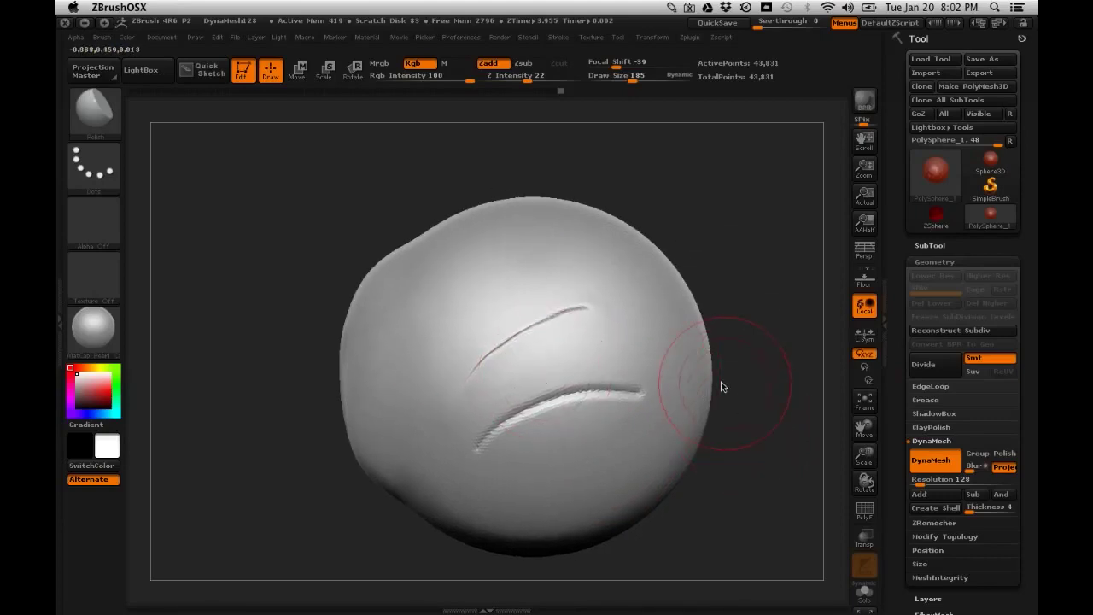
mouse_move(721, 387)
left_mouse_down()
mouse_move(702, 376)
mouse_move(683, 399)
mouse_move(649, 363)
left_mouse_up()
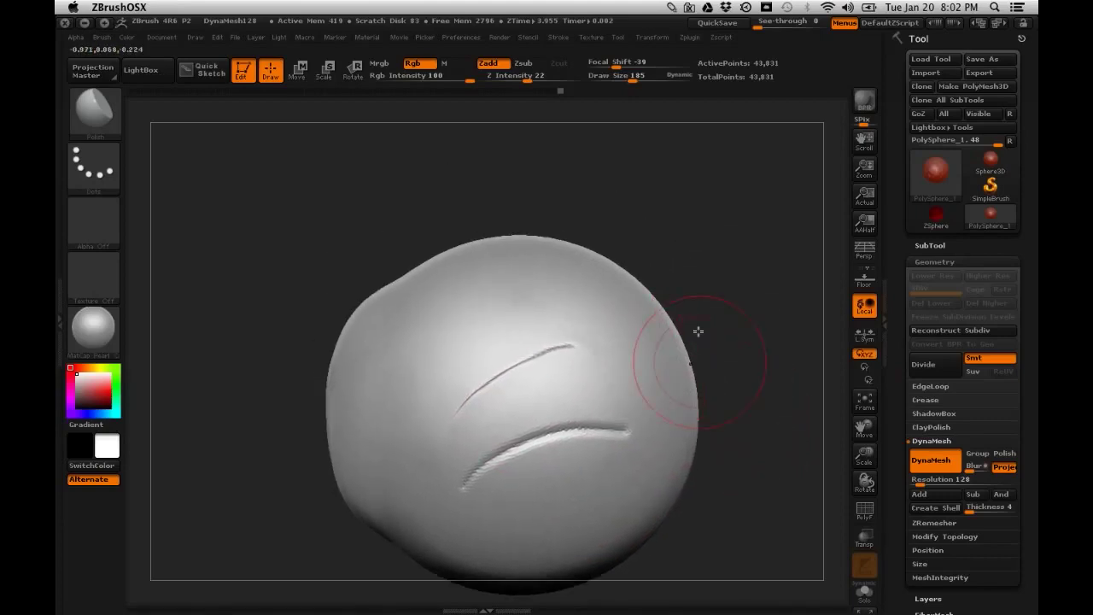
left_click_drag(699, 330, 638, 312)
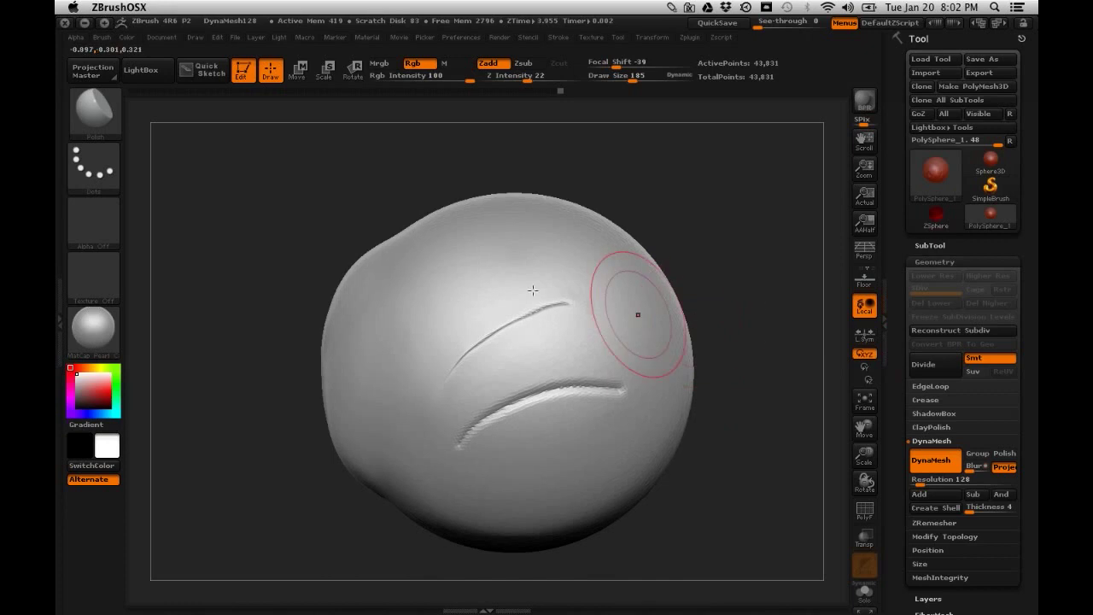
left_click(97, 115)
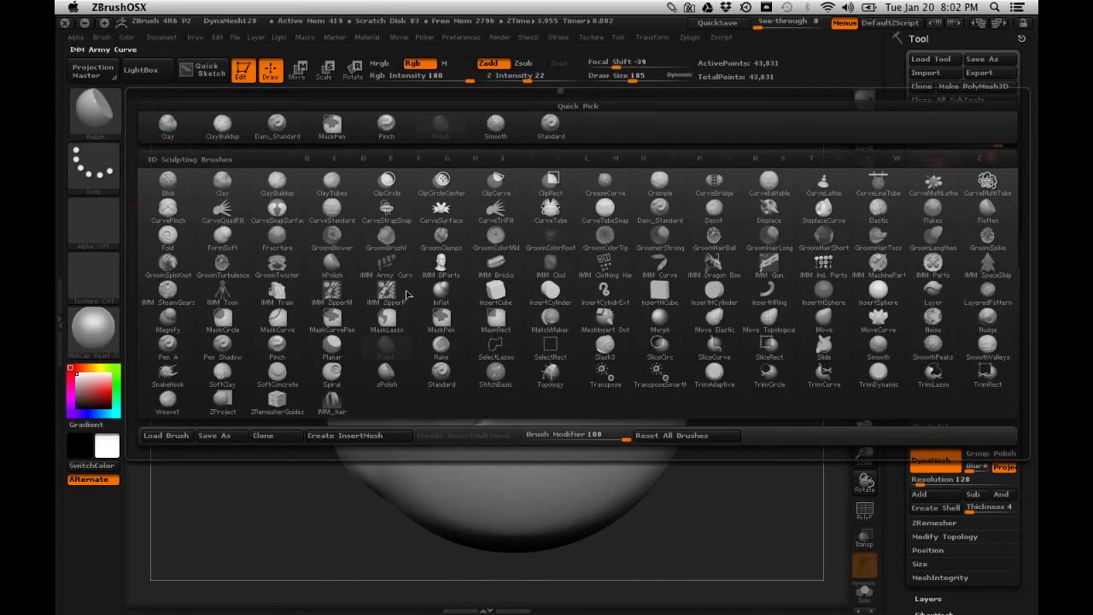
left_click(444, 294)
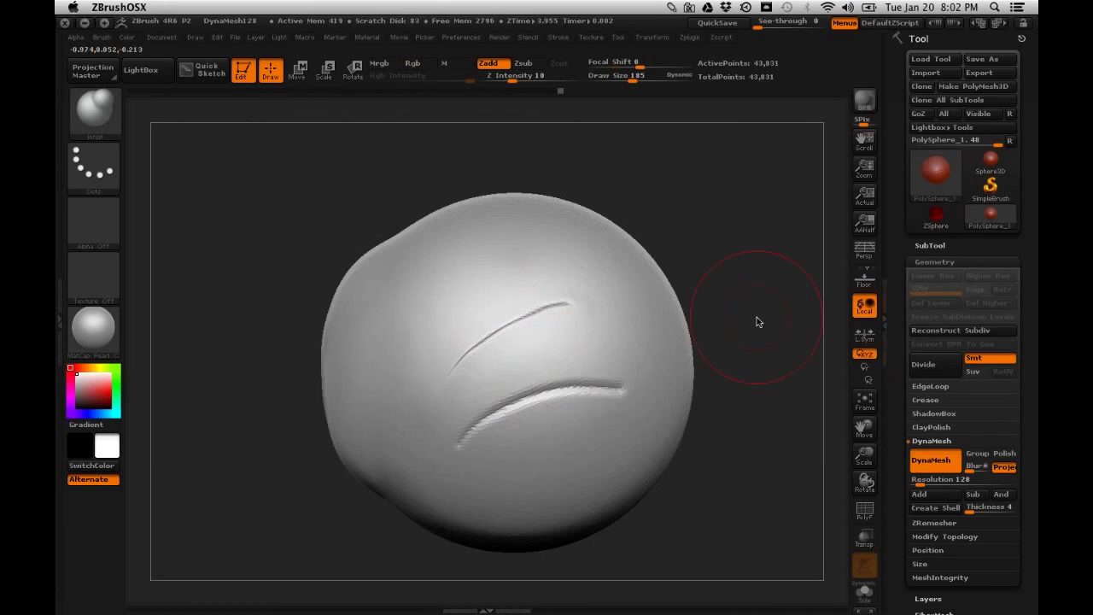
mouse_move(754, 317)
left_mouse_down()
mouse_move(668, 348)
mouse_move(694, 330)
left_mouse_up()
key("space")
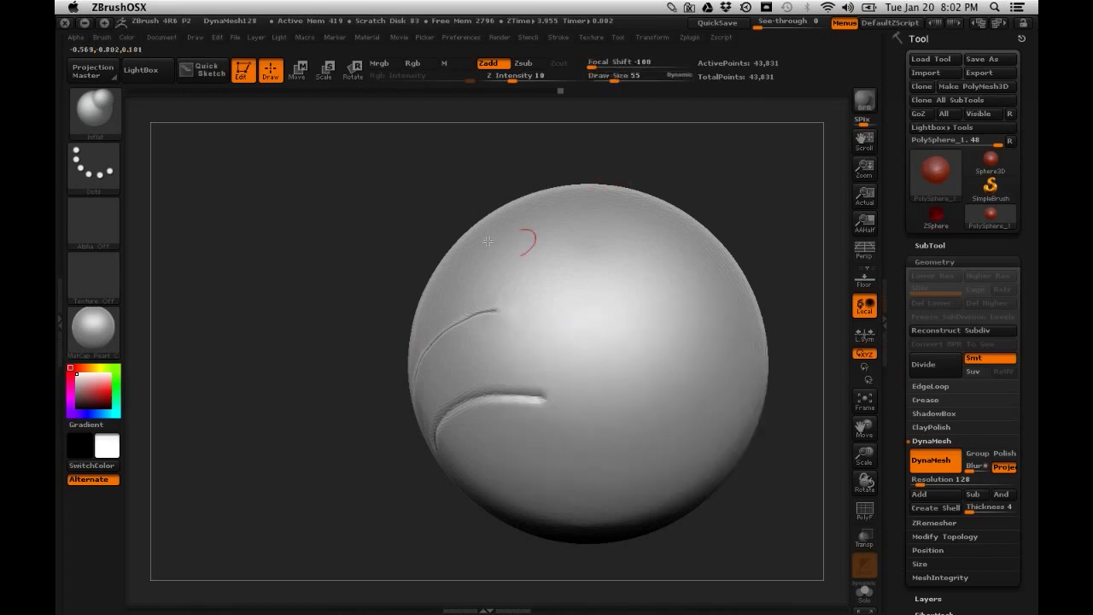
left_click(92, 113)
left_click(92, 113)
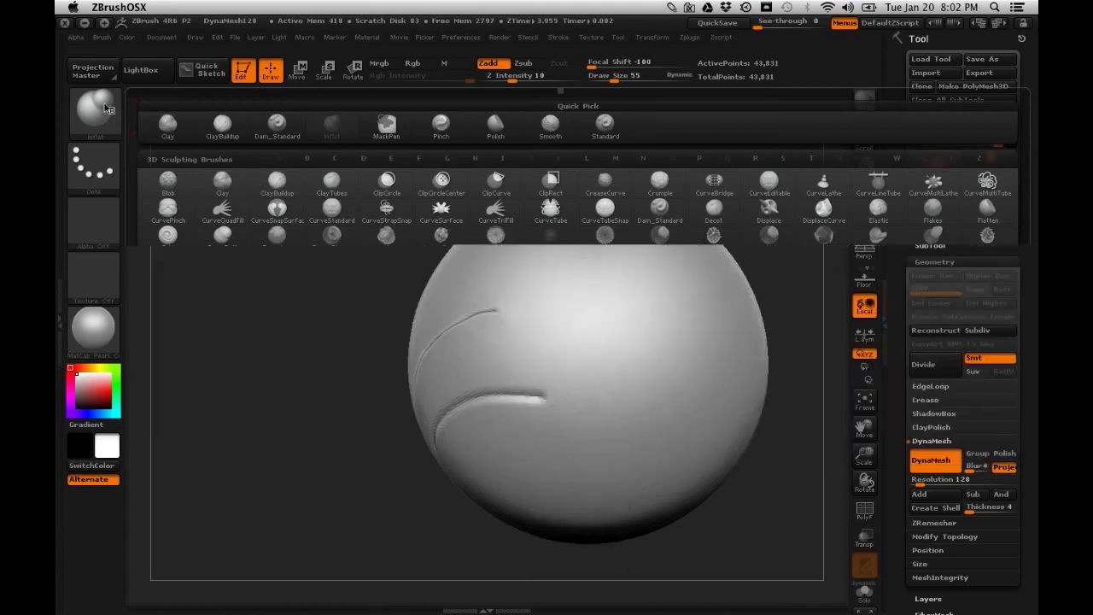
Inflate two round bumps side by side on the sphere's front, with Focal Shift -57
left_click_drag(670, 341, 673, 340)
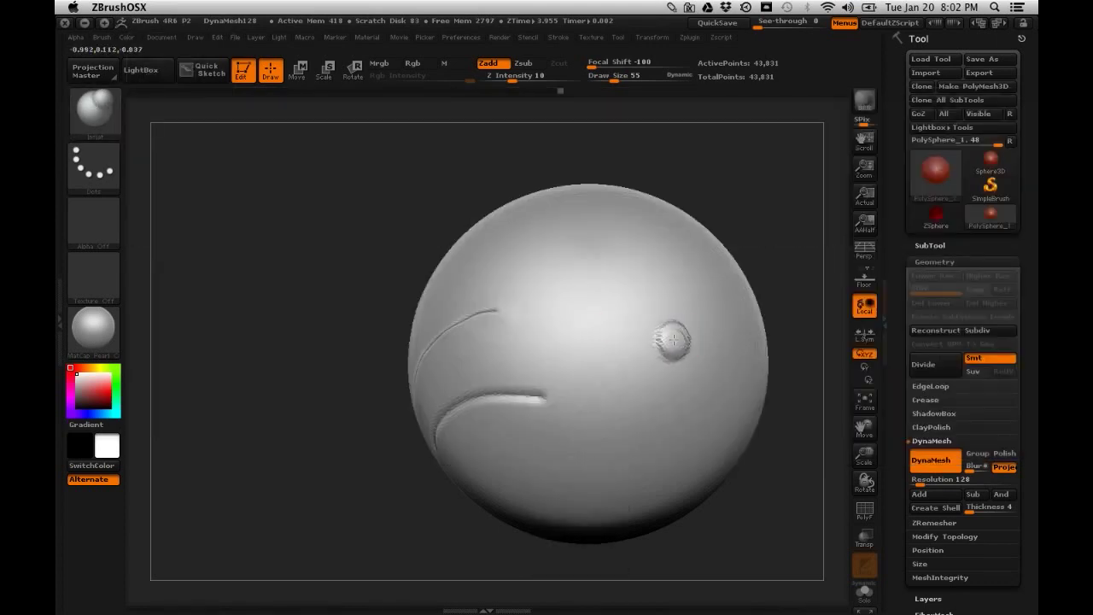
left_click_drag(790, 474, 709, 495)
left_click_drag(534, 395, 583, 386)
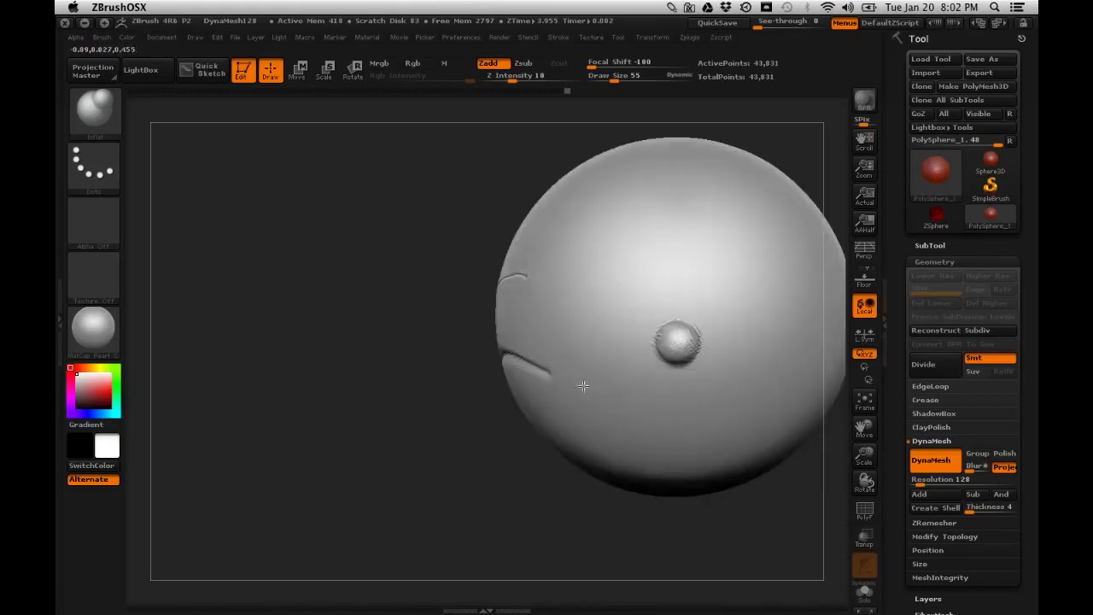
key("space")
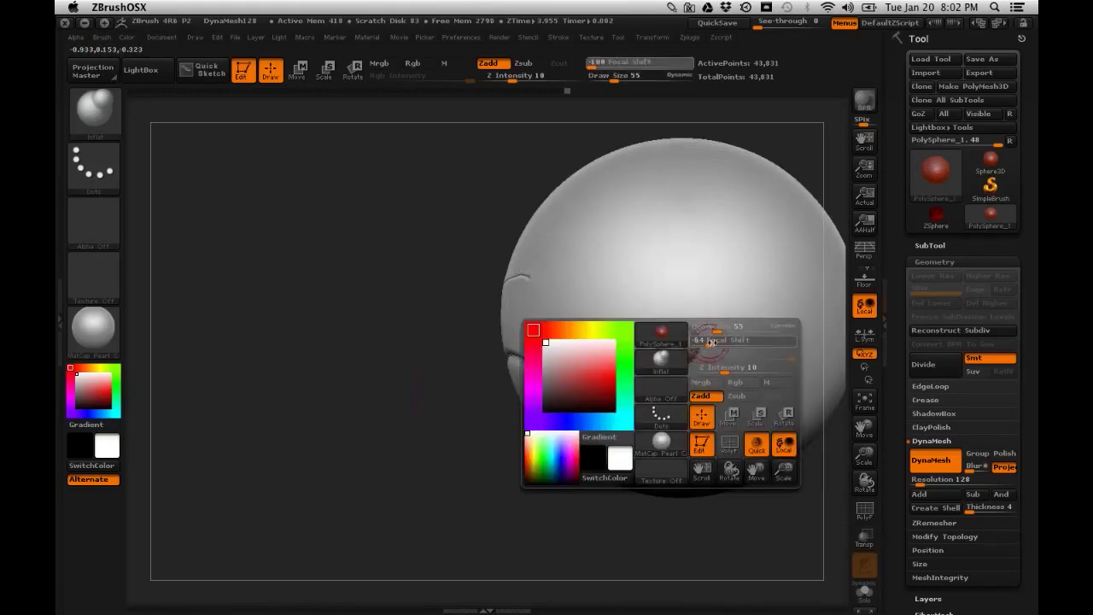
left_click_drag(711, 341, 732, 346)
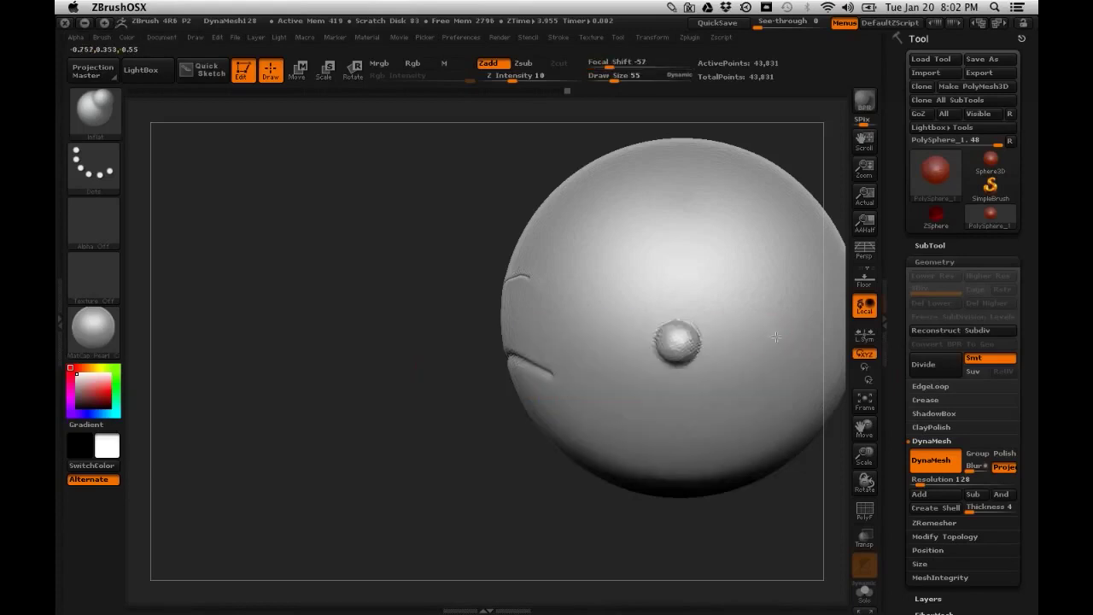
left_click(775, 337)
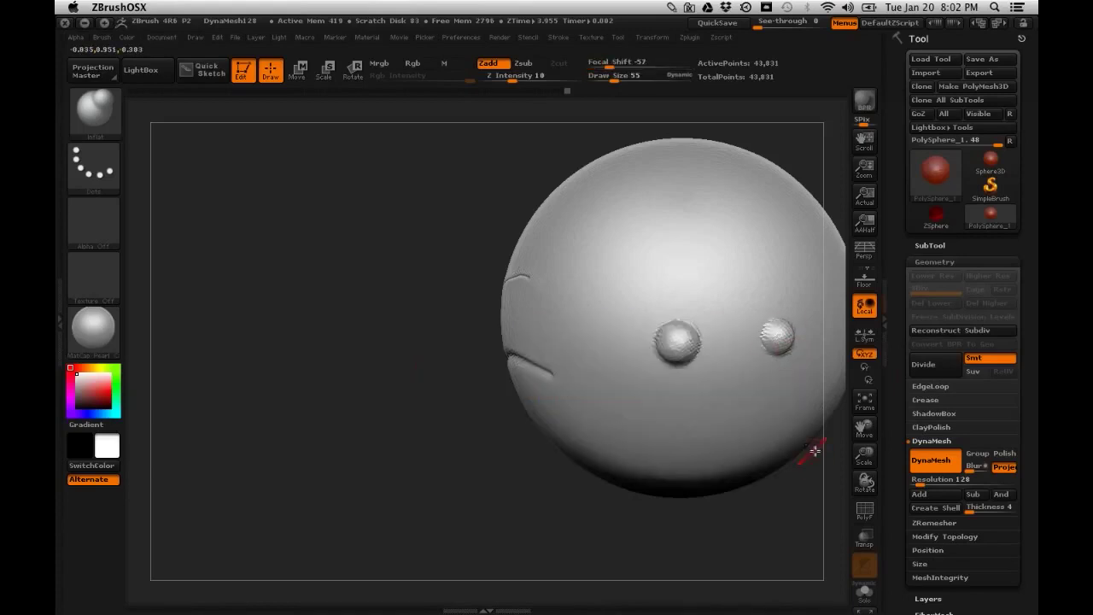
Mask a patch on the sphere's lower-right edge, then clear the mask
left_click_drag(807, 456, 743, 508, "ctrl")
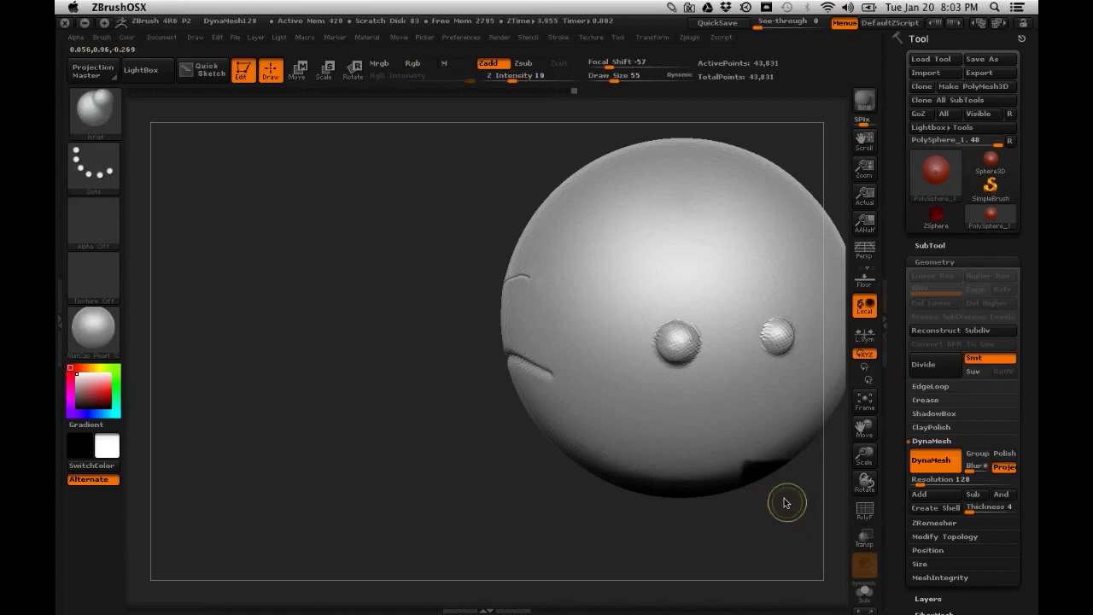
left_click(789, 495, "ctrl")
left_click_drag(793, 484, 578, 491, "alt")
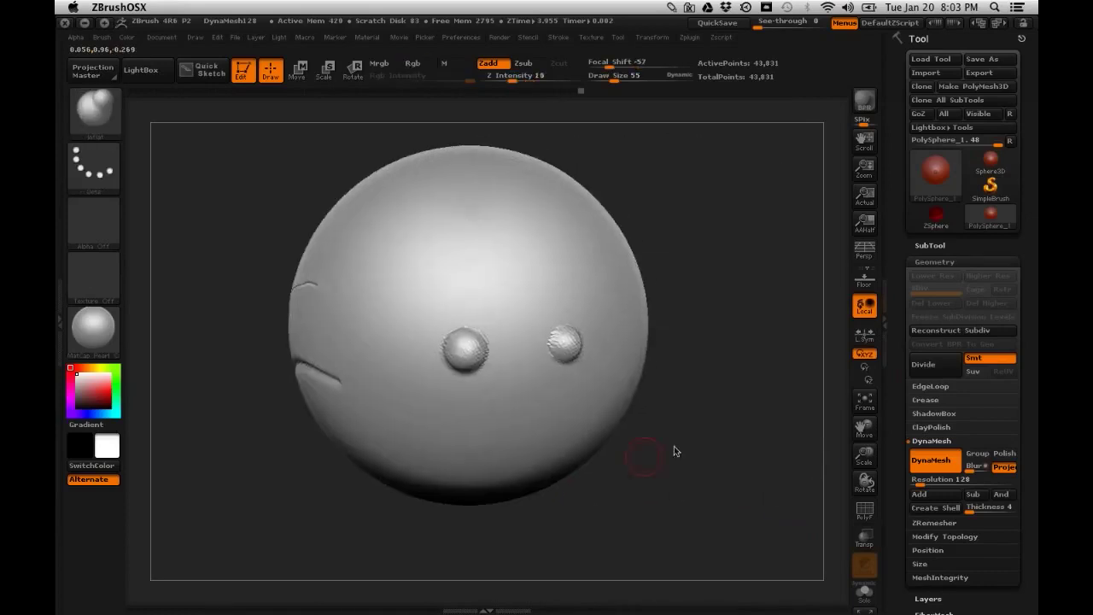
mouse_move(674, 451)
left_mouse_down()
mouse_move(629, 471)
mouse_move(597, 361)
mouse_move(564, 330)
mouse_move(572, 357)
mouse_move(579, 340)
left_mouse_up()
Smooth the right bump with the Smooth brush (BST), then return to Inflat (BIN)
key("b")
key("s")
key("t")
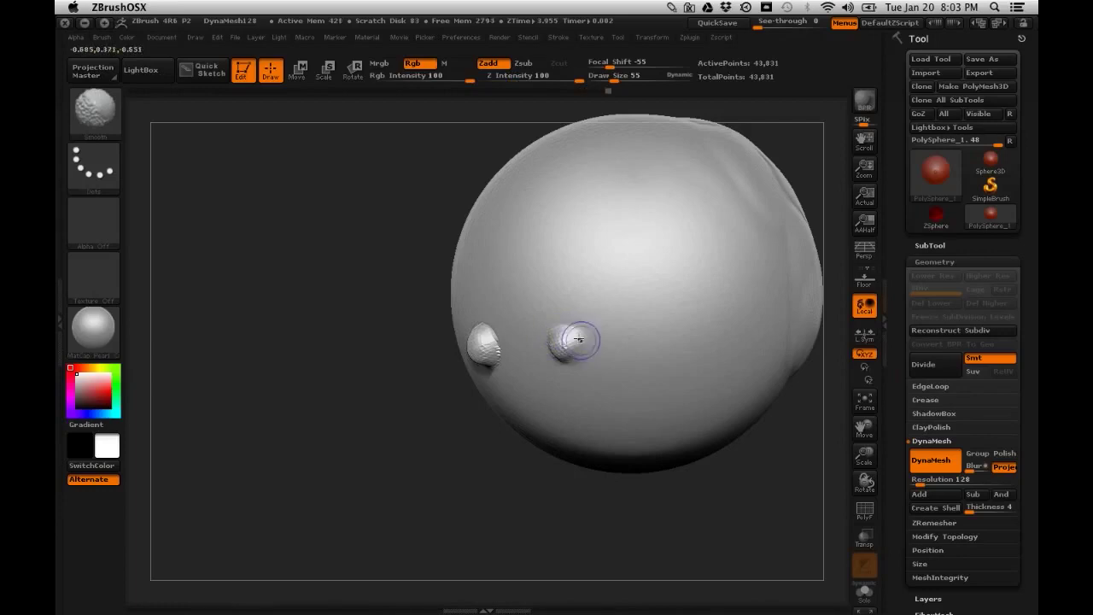
left_click_drag(613, 467, 685, 479)
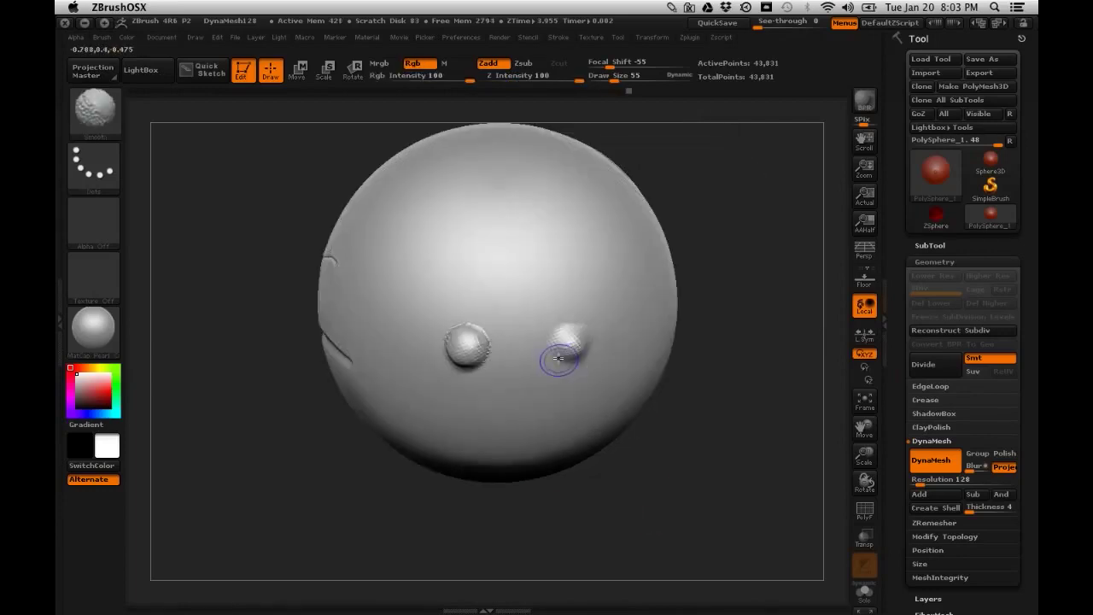
mouse_move(630, 419)
left_mouse_down()
mouse_move(644, 459)
mouse_move(602, 385)
mouse_move(658, 415)
mouse_move(578, 320)
mouse_move(572, 337)
left_mouse_up()
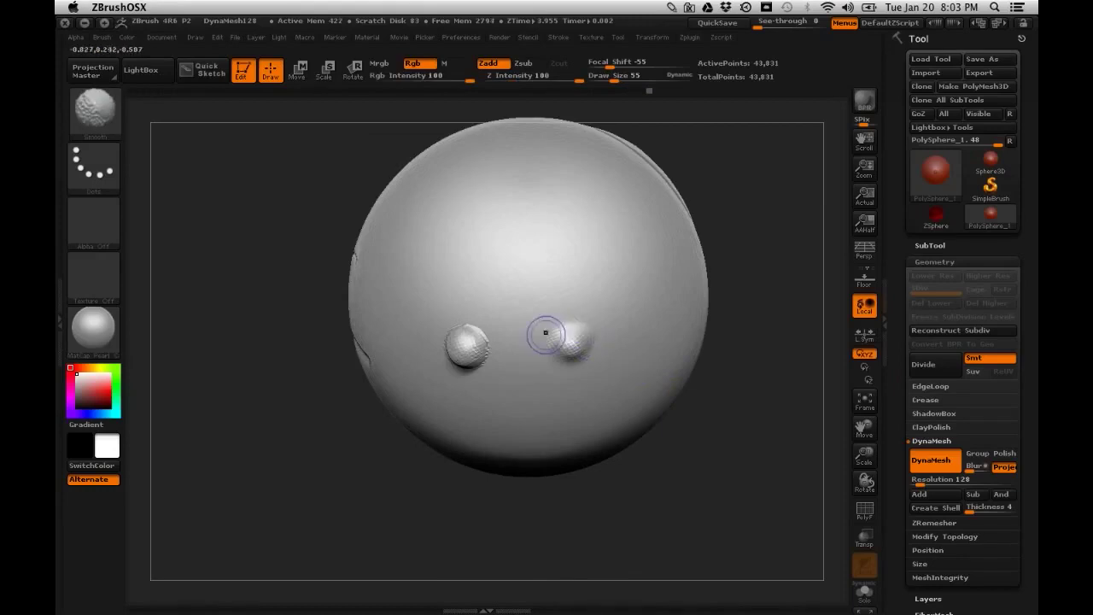
key("b")
key("i")
key("n")
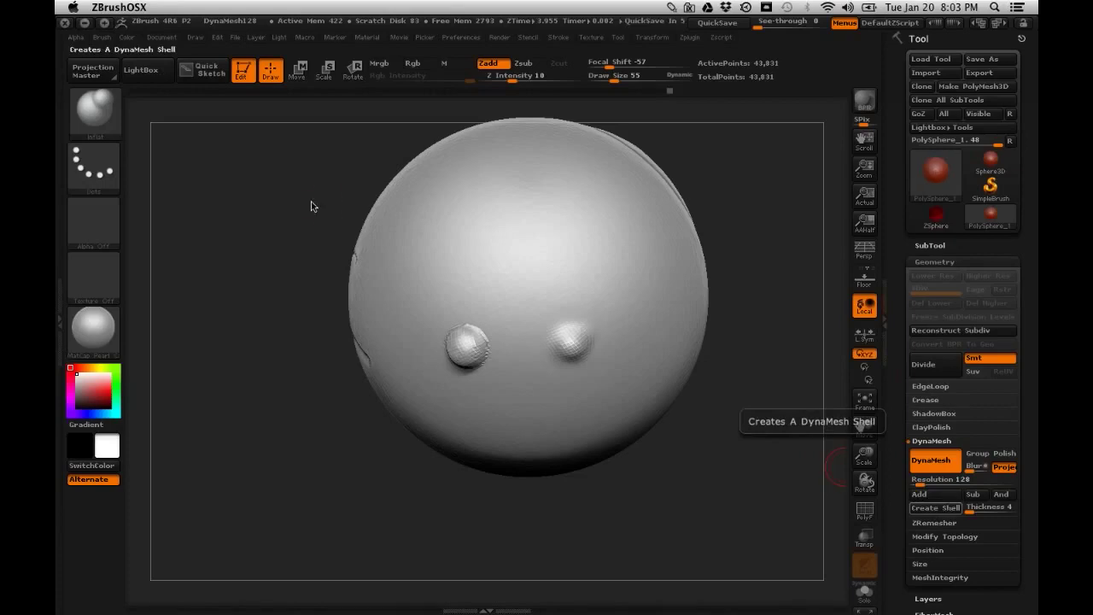
left_click(120, 132)
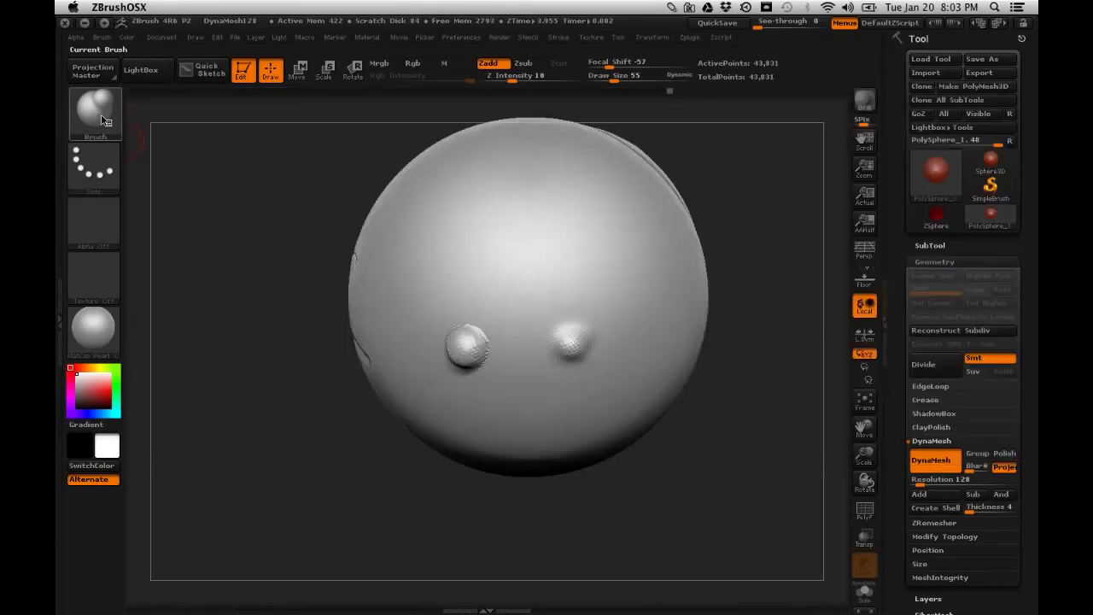
left_click(101, 115)
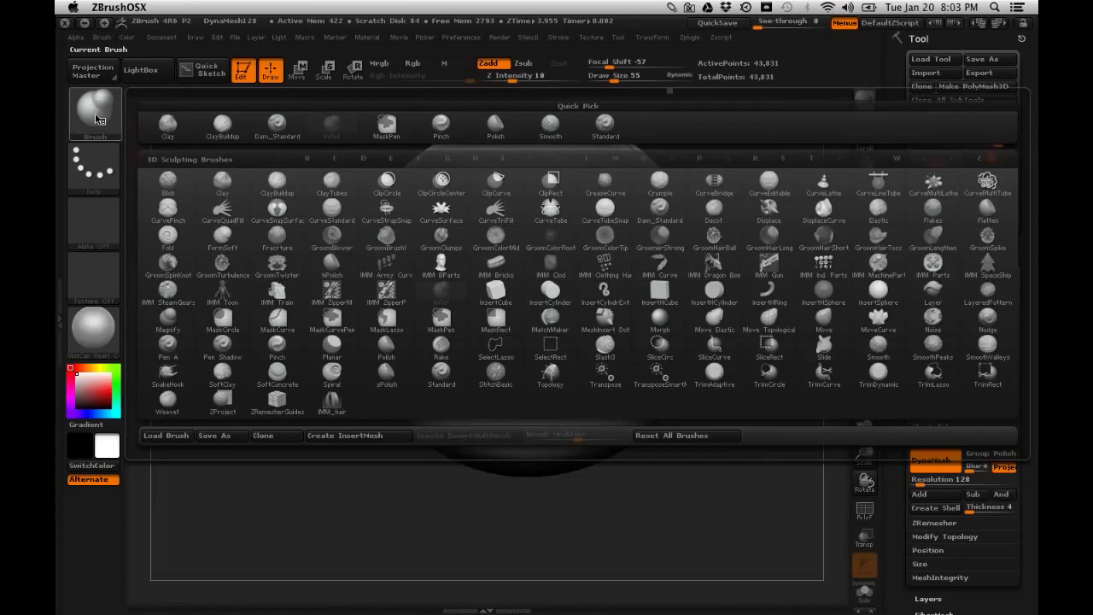
left_click(96, 106)
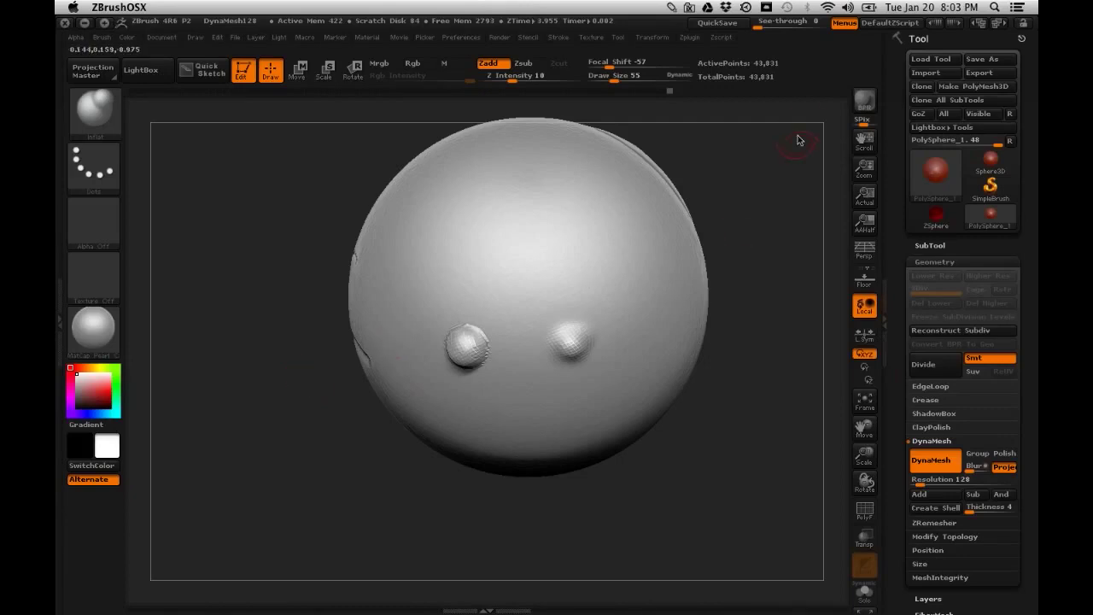
left_click(94, 111)
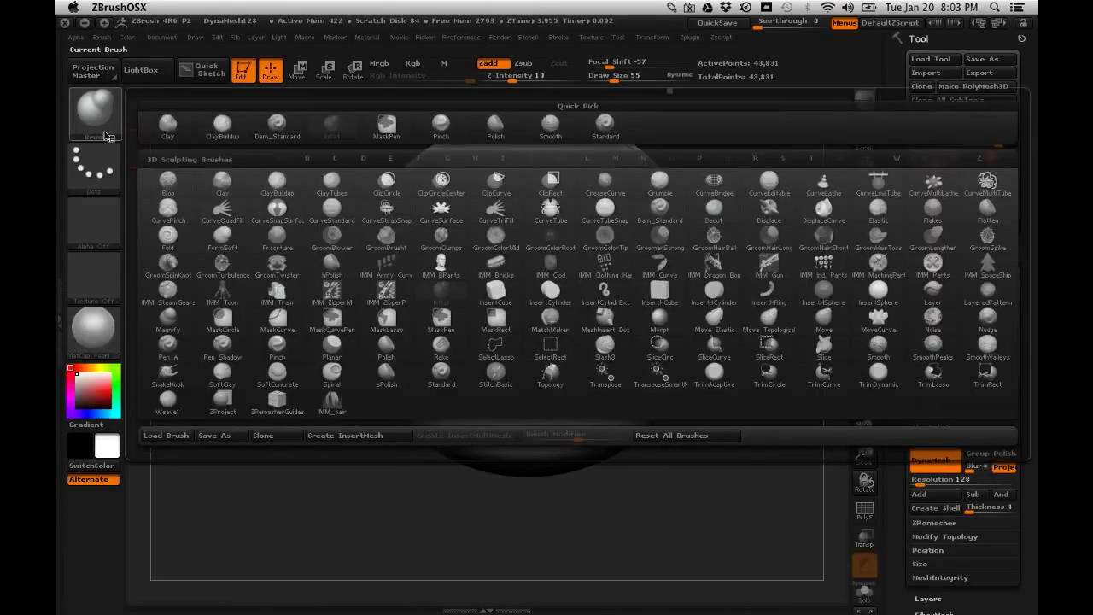
left_click(106, 119)
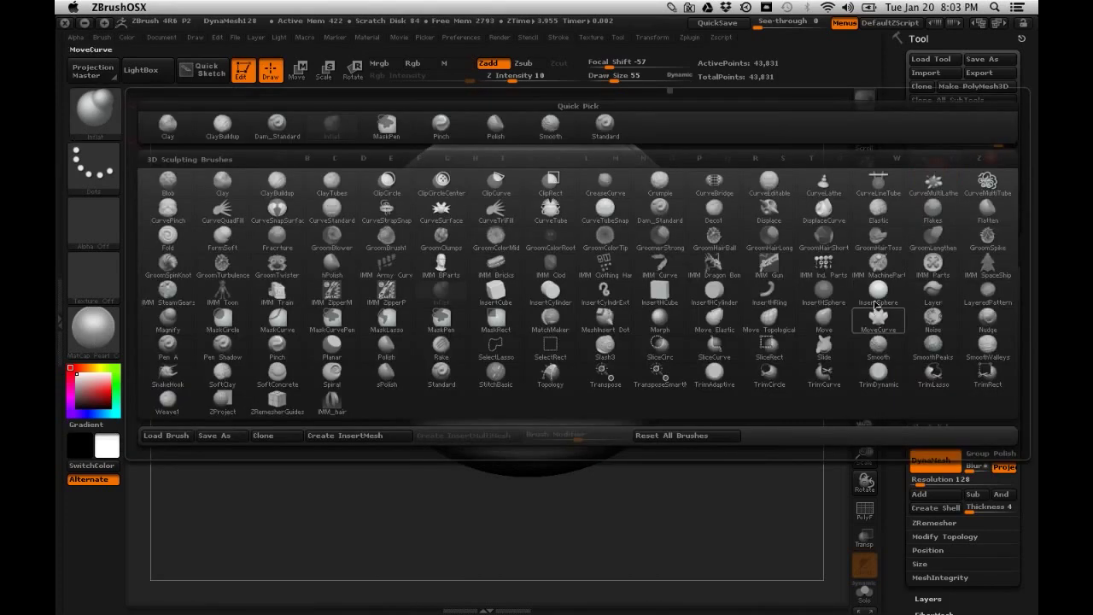
mouse_move(879, 290)
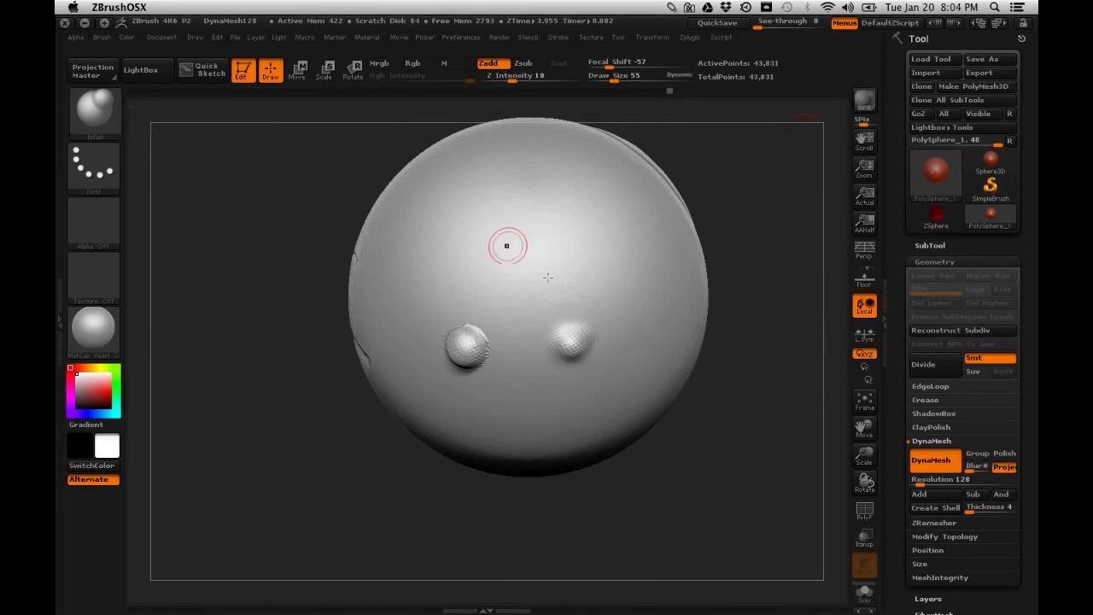
Rotate the sphere to view another side and bring up the brush library
left_click_drag(739, 441, 769, 439)
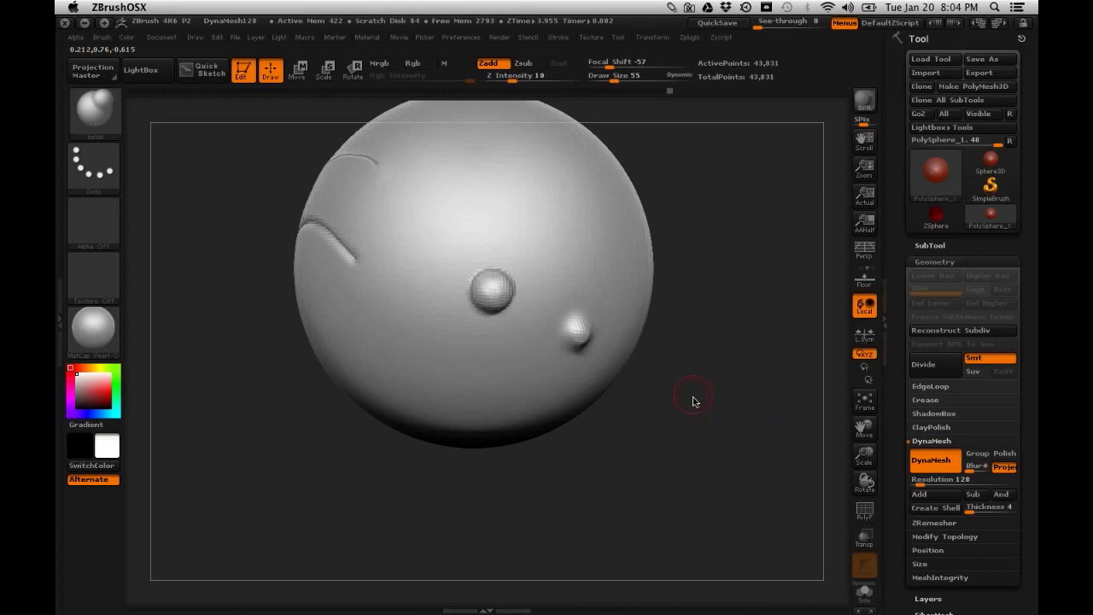
left_click_drag(694, 401, 679, 480, "alt")
left_click(94, 109)
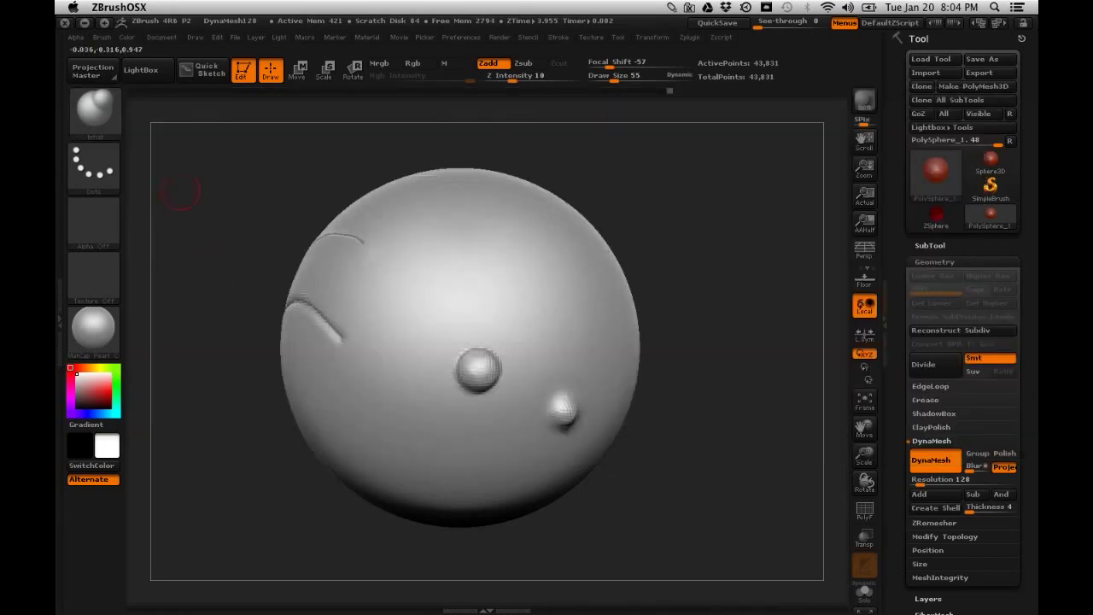
left_click(93, 109)
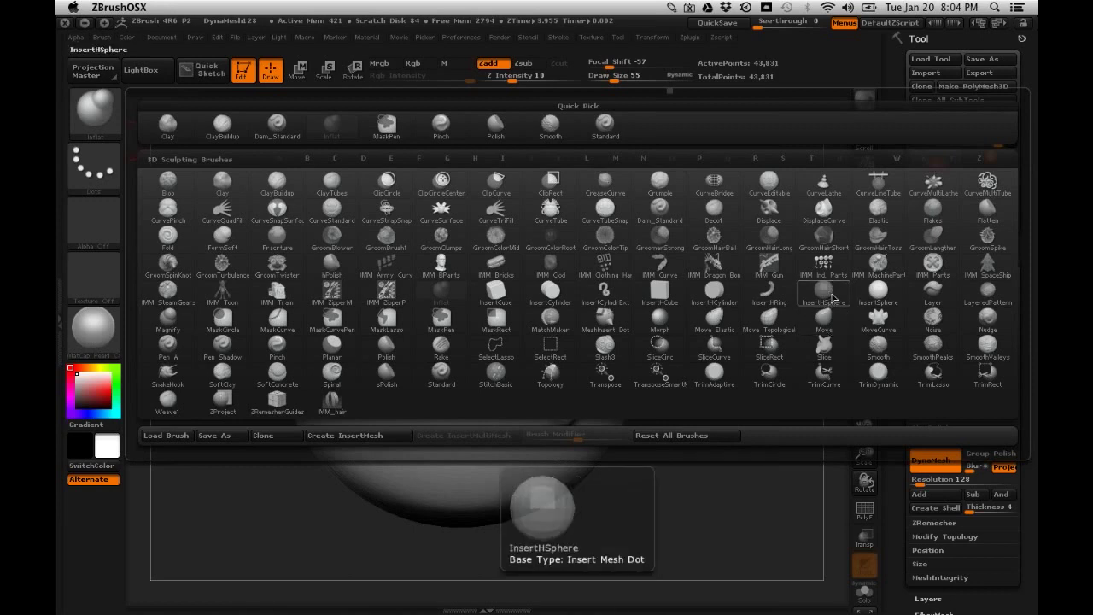
Insert a hemisphere on the head's upper right, clear the mask, and smooth its seam
left_click(833, 297)
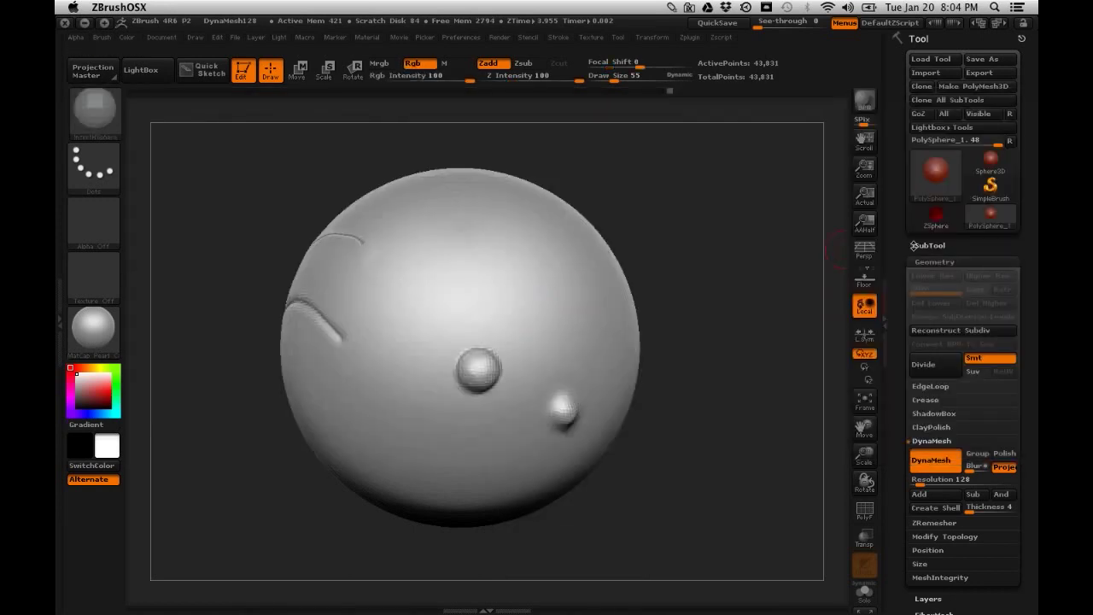
left_click(926, 245)
left_click_drag(549, 275, 675, 329)
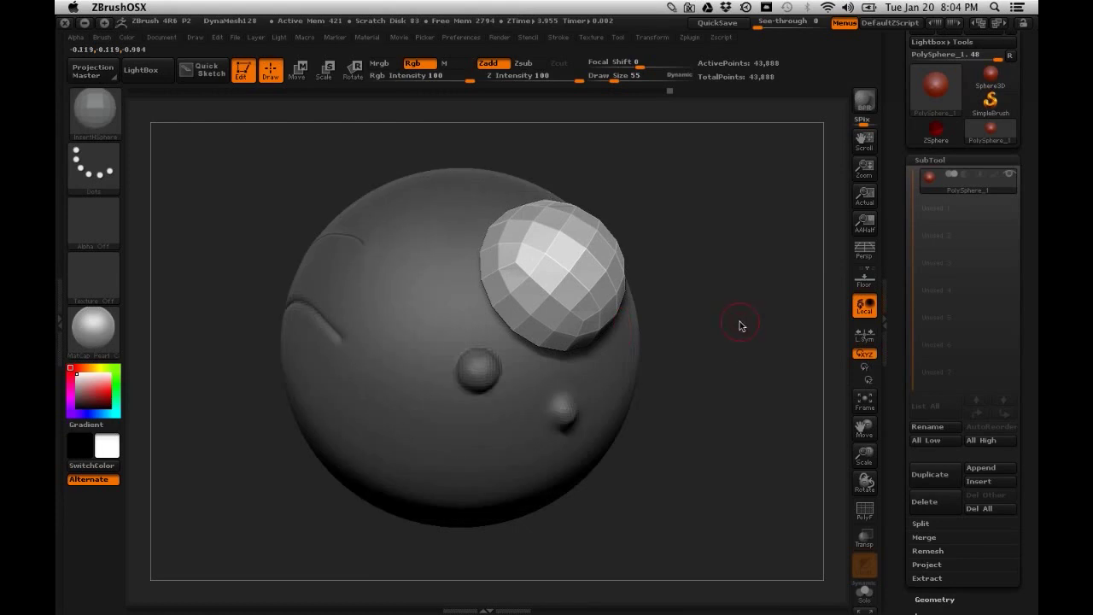
left_click_drag(734, 256, 735, 398, "ctrl")
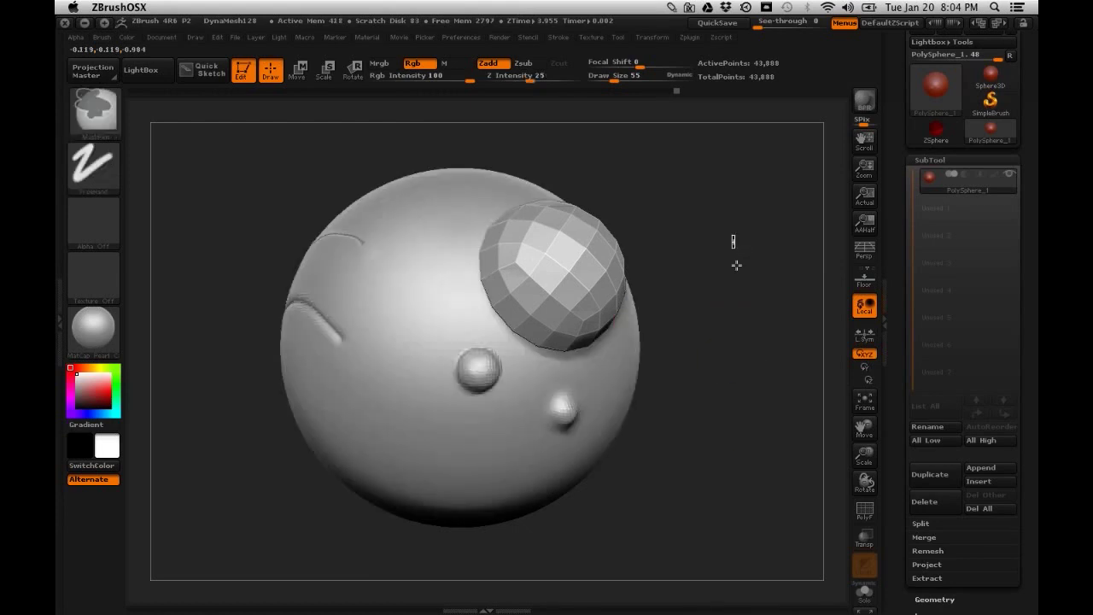
left_click_drag(734, 245, 734, 491, "ctrl")
left_click_drag(714, 325, 763, 374)
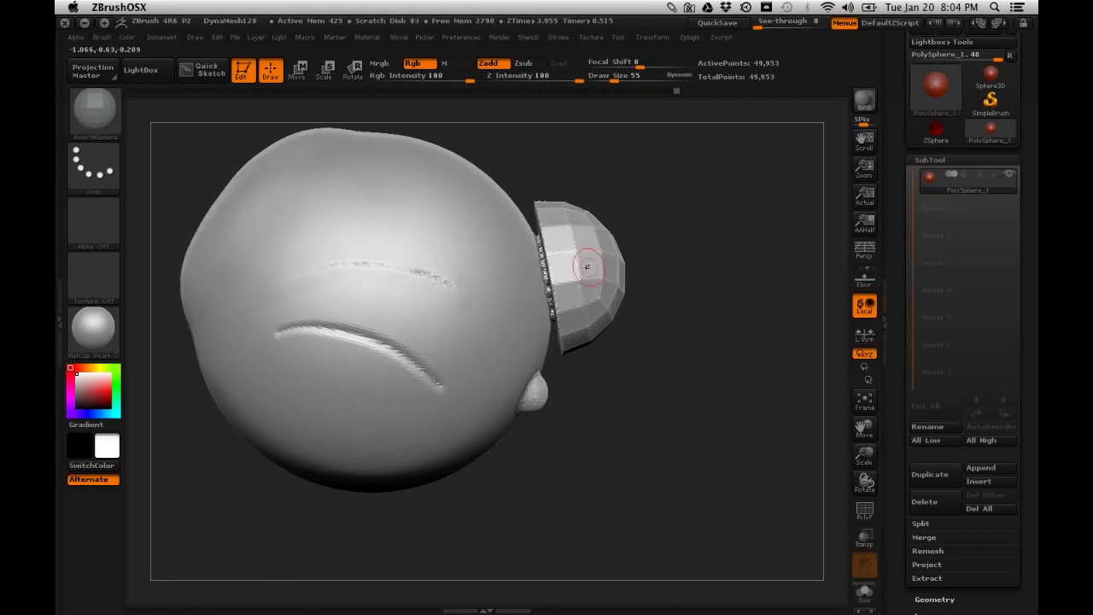
key("shift")
mouse_move(540, 241)
left_mouse_down("shift")
mouse_move(548, 290)
mouse_move(545, 275)
left_mouse_up("shift")
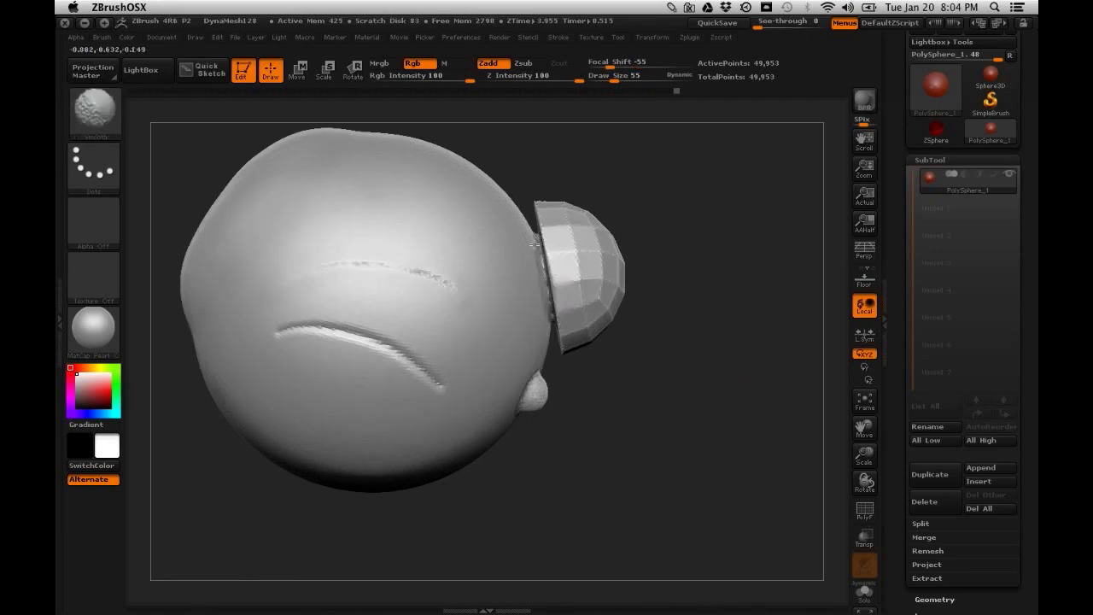
Undo the hemisphere insertion, restoring the two-bump head at 43,831 points
mouse_move(725, 375)
left_mouse_down()
mouse_move(664, 437)
mouse_move(695, 362)
left_mouse_up()
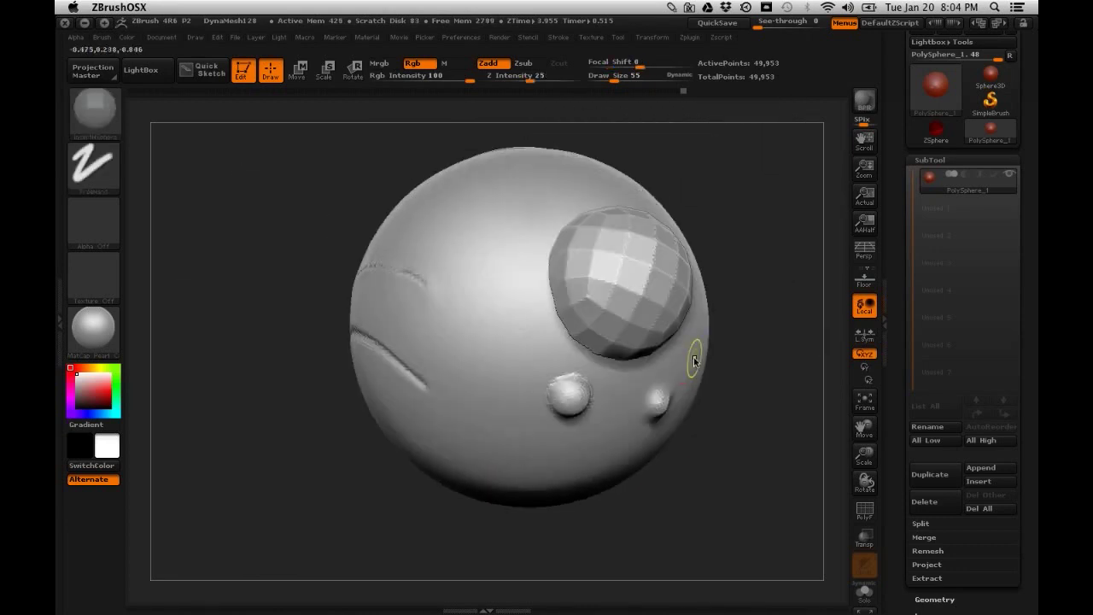
key("ctrl+z")
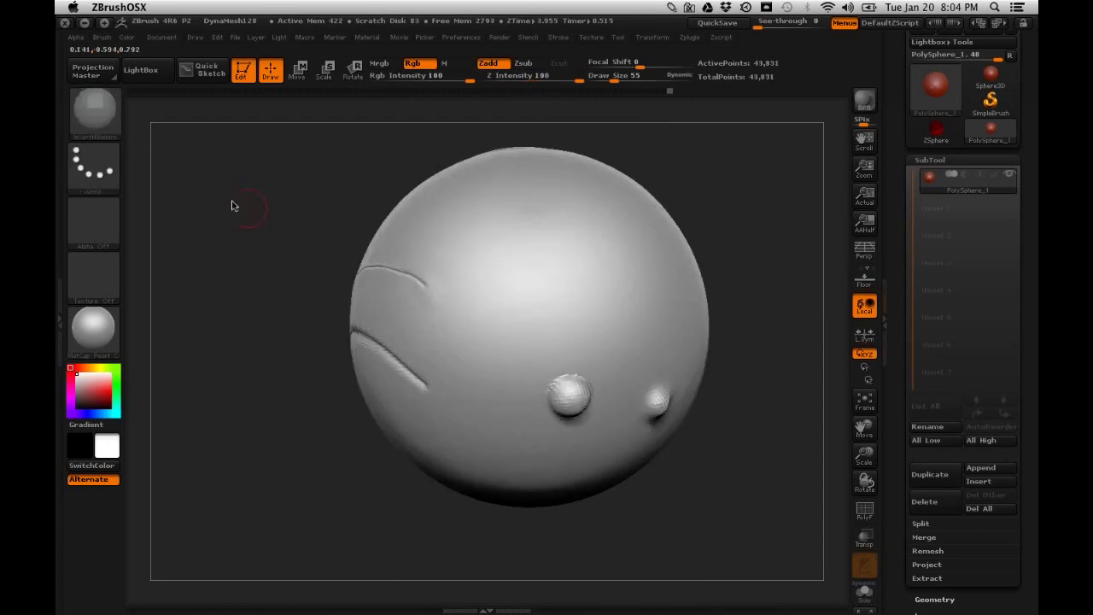
left_click(108, 119)
left_click(101, 121)
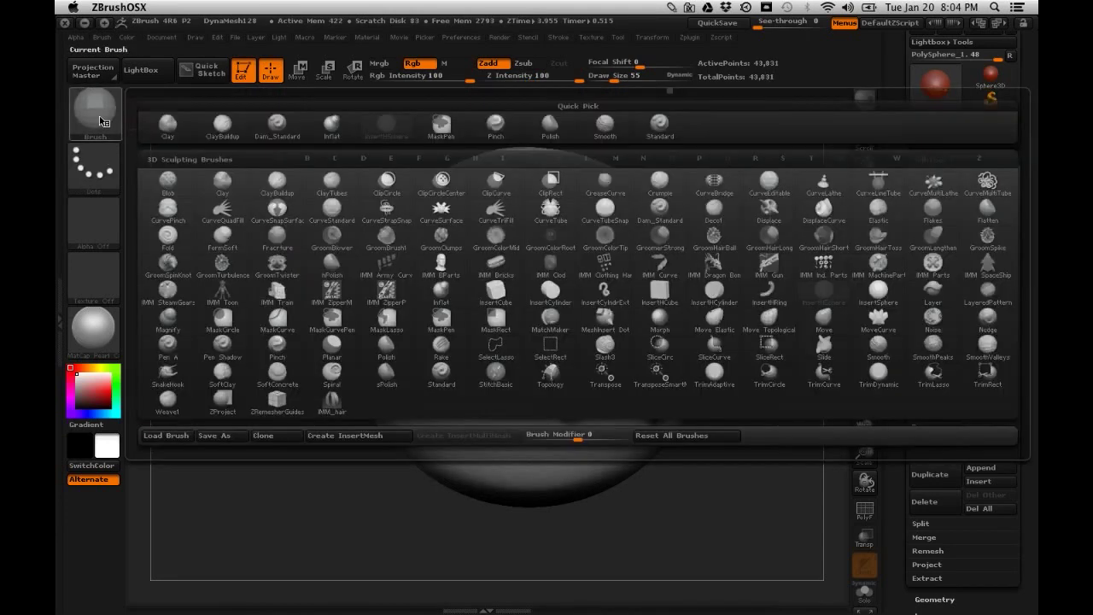
Insert a cube on top of the head, move it, and DynaMesh to 45,693 points
left_click(671, 294)
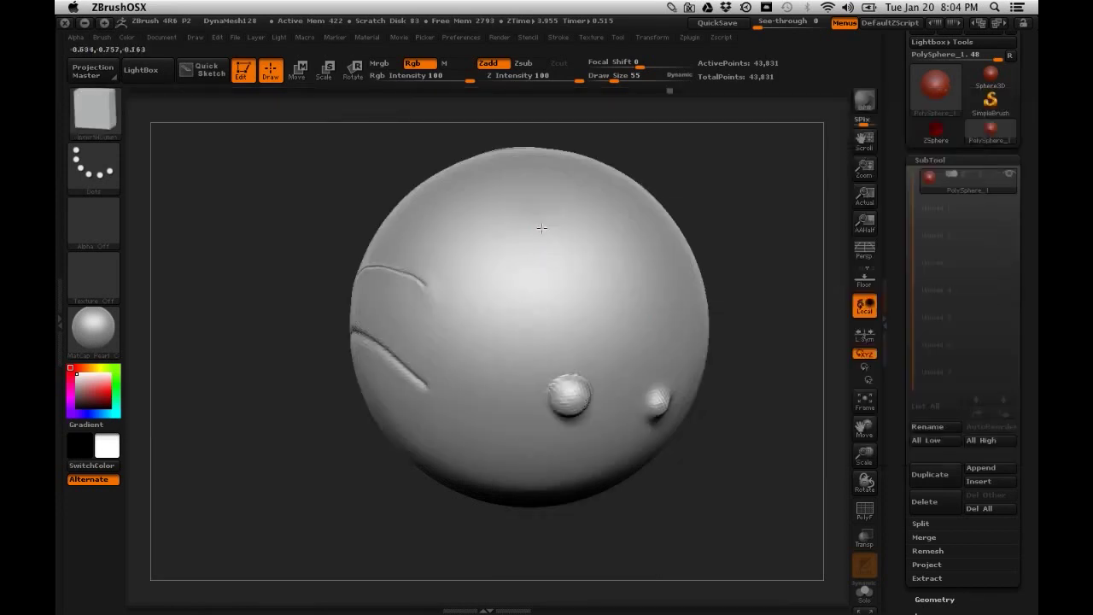
left_click_drag(545, 229, 577, 257)
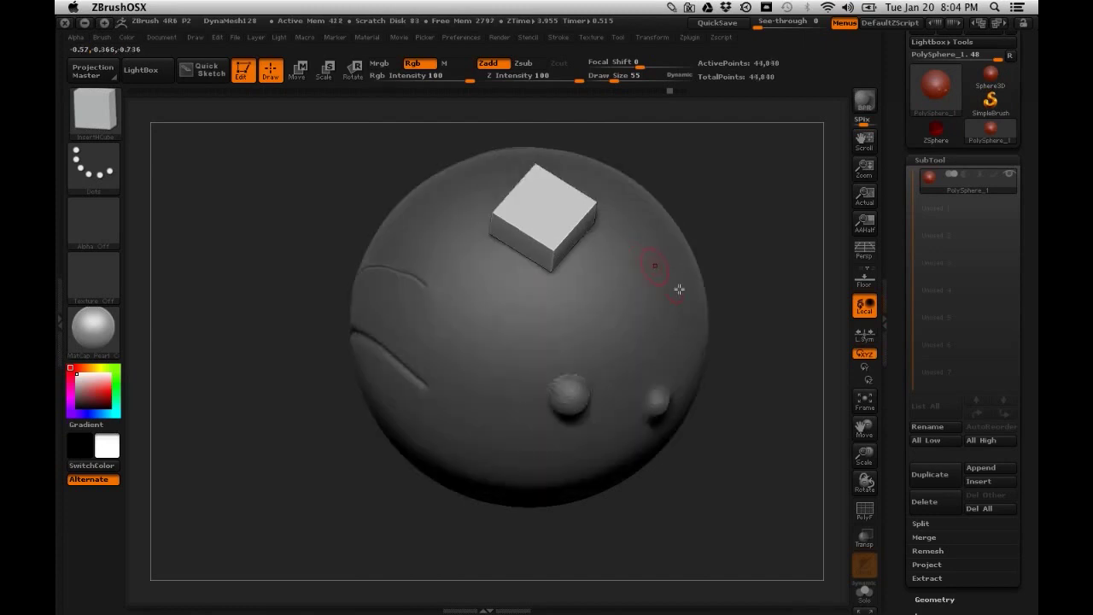
left_click_drag(781, 294, 818, 288)
key("w")
left_click_drag(600, 185, 549, 208)
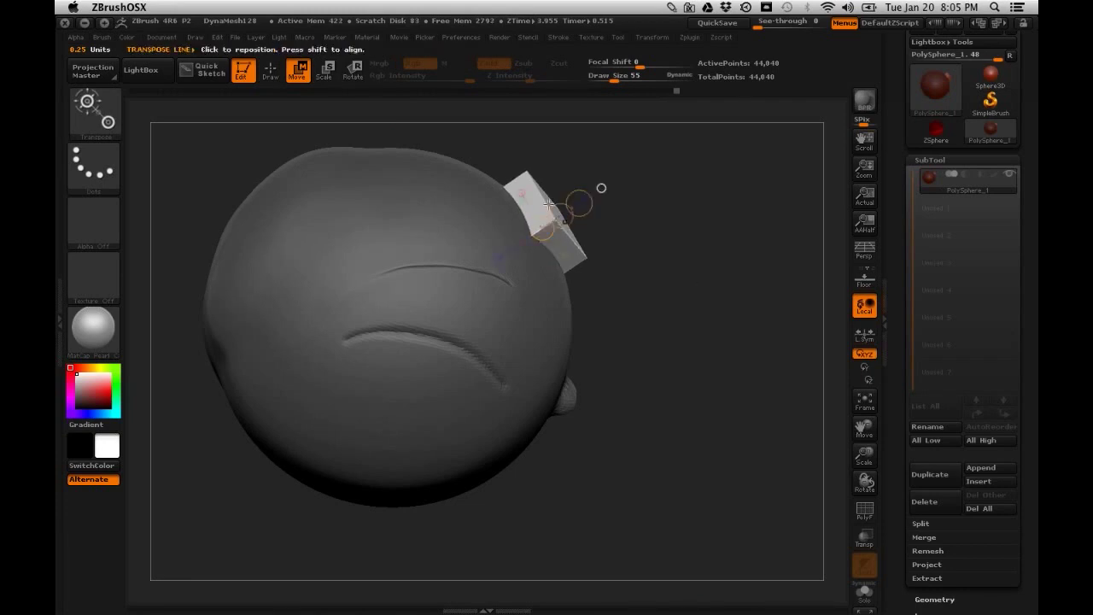
key("q")
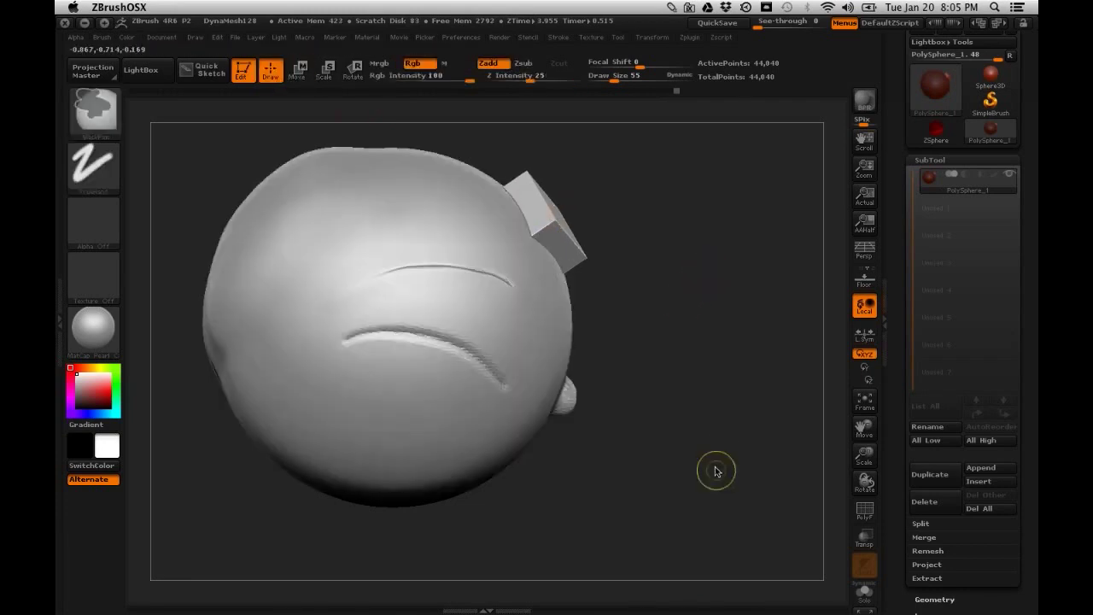
mouse_move(705, 220)
left_mouse_down("ctrl")
mouse_move(705, 485)
mouse_move(702, 461)
left_mouse_up("ctrl")
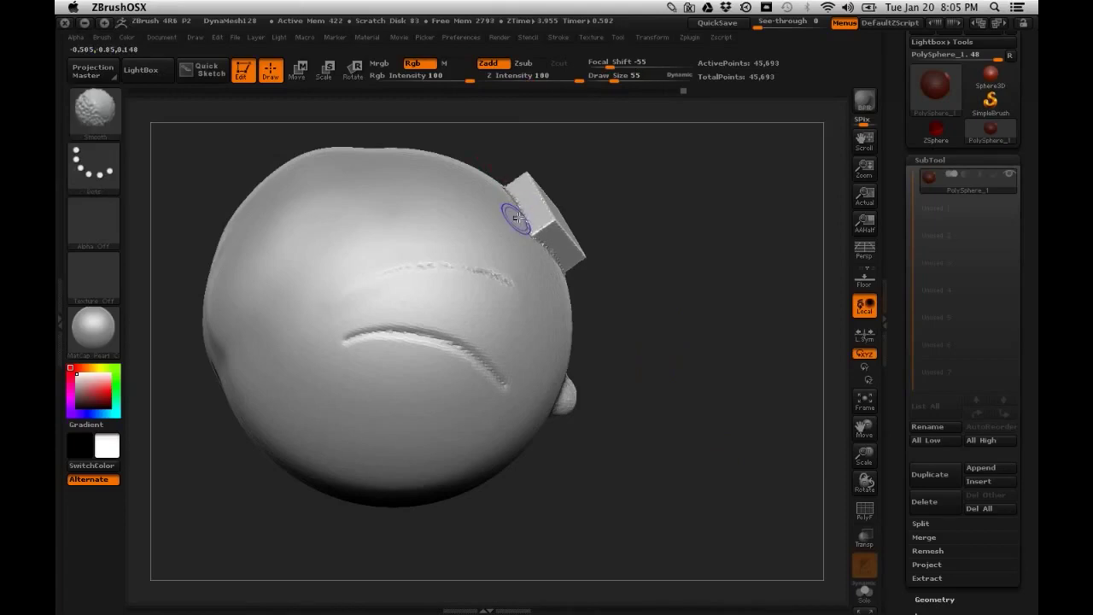
mouse_move(569, 274)
left_mouse_down()
mouse_move(607, 296)
mouse_move(588, 261)
mouse_move(616, 269)
mouse_move(662, 249)
left_mouse_up()
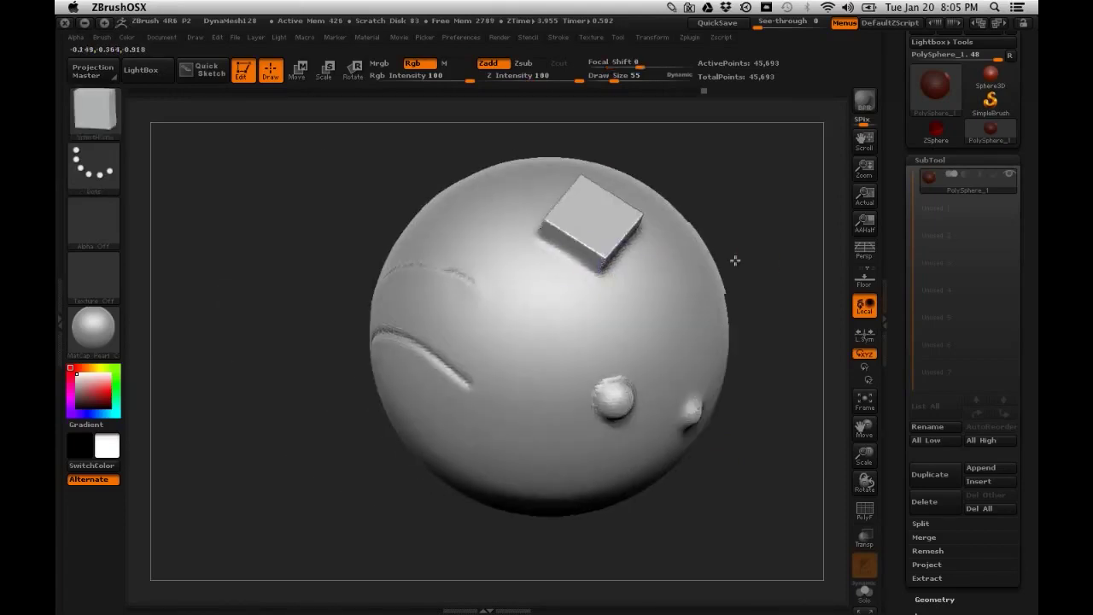
mouse_move(735, 260)
left_mouse_down()
mouse_move(651, 197)
mouse_move(597, 196)
mouse_move(647, 214)
left_mouse_up()
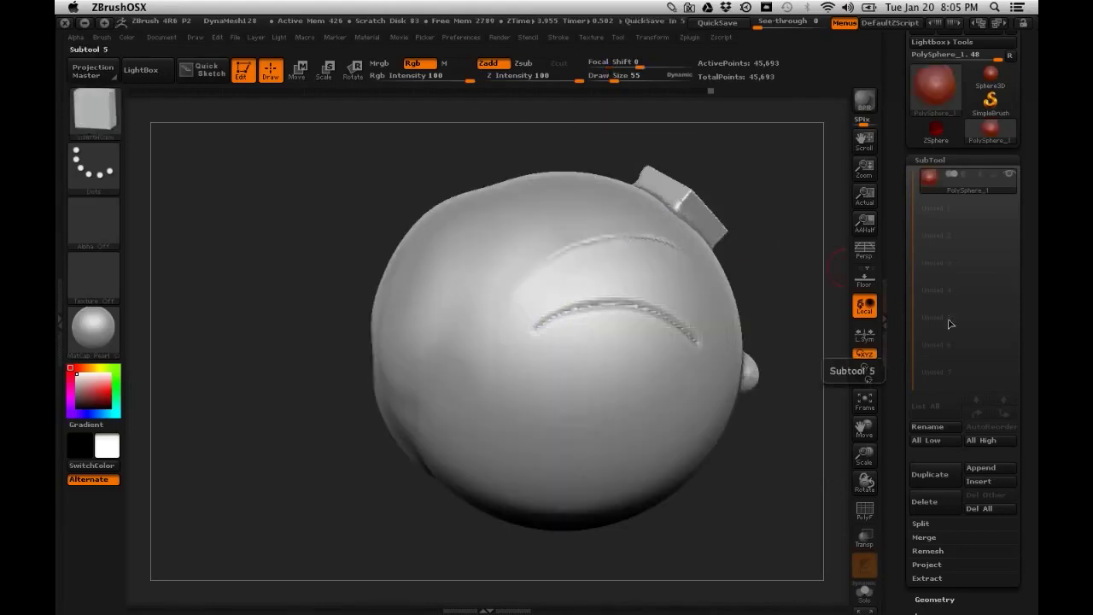
Hide ZBrush to return to the Maya scene with the primitive T-pose character
left_click(77, 75)
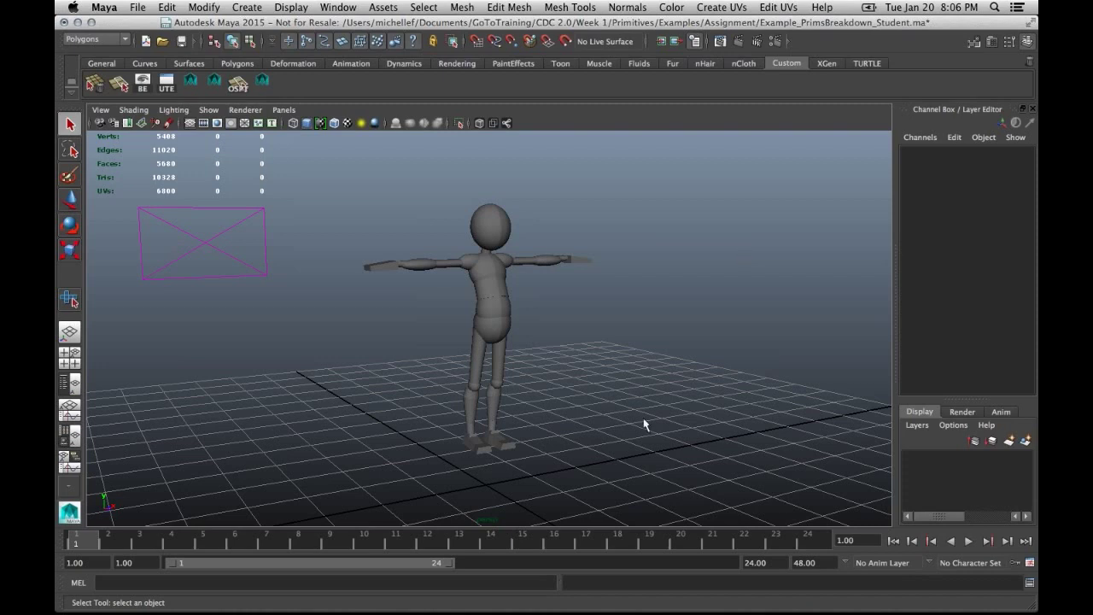
In the Outliner, parent the body parts from ThighLf through Hips under LimbsLF
left_click_drag(644, 424, 580, 402, "alt")
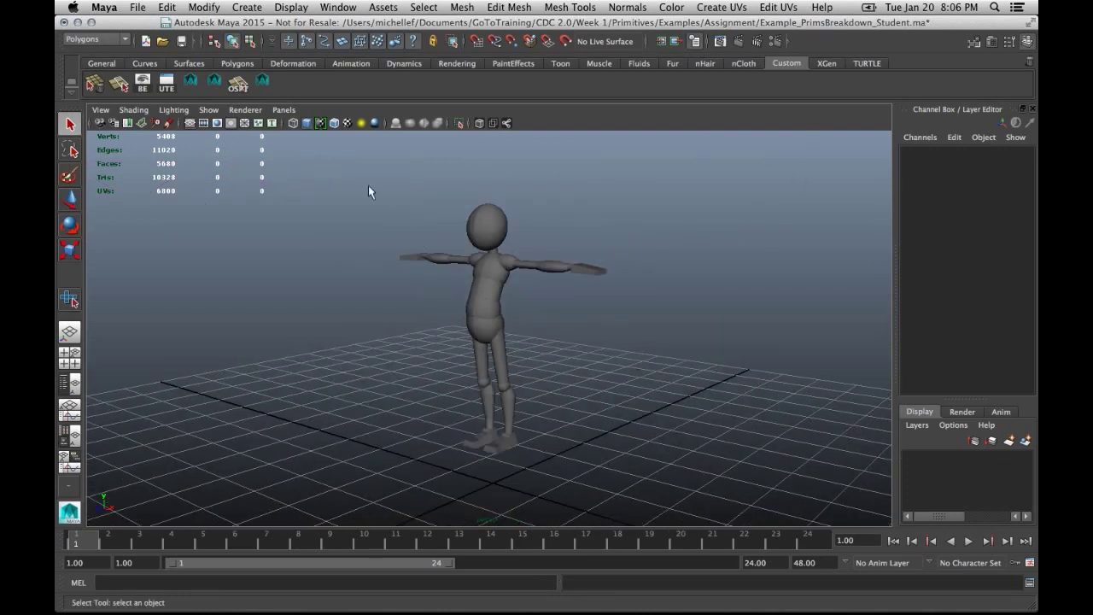
left_click_drag(618, 464, 496, 431)
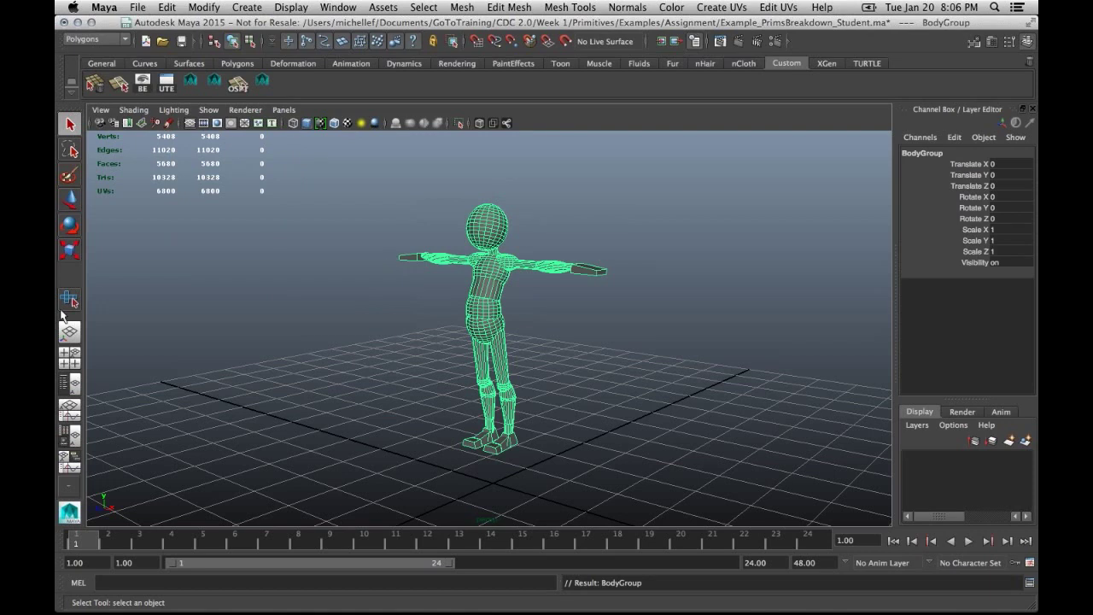
left_click(69, 382)
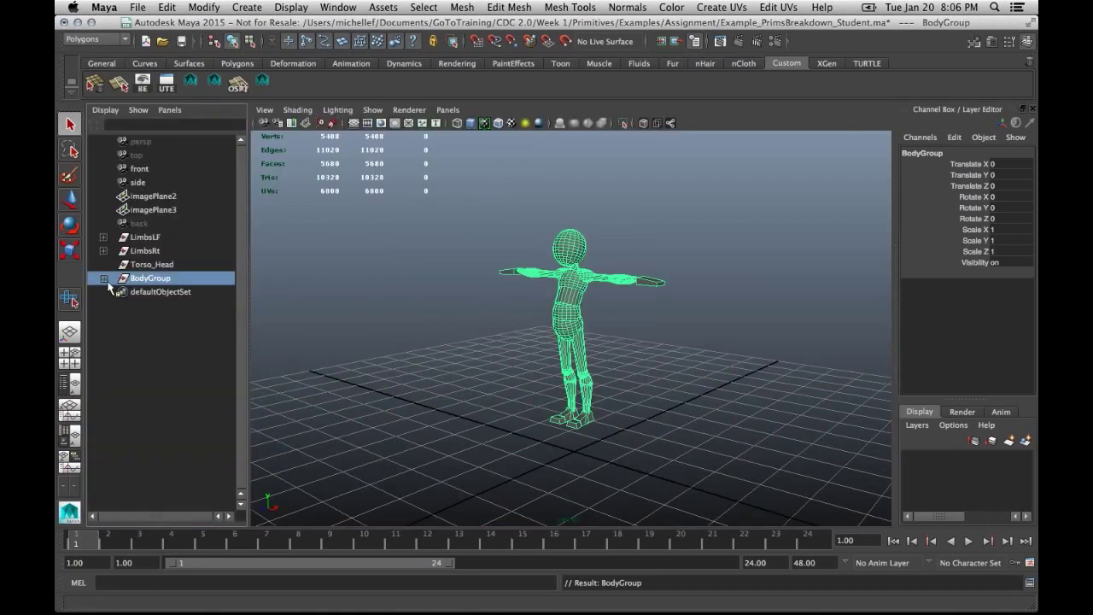
left_click(104, 279)
left_click(146, 292)
scroll(176, 308, "down", 5)
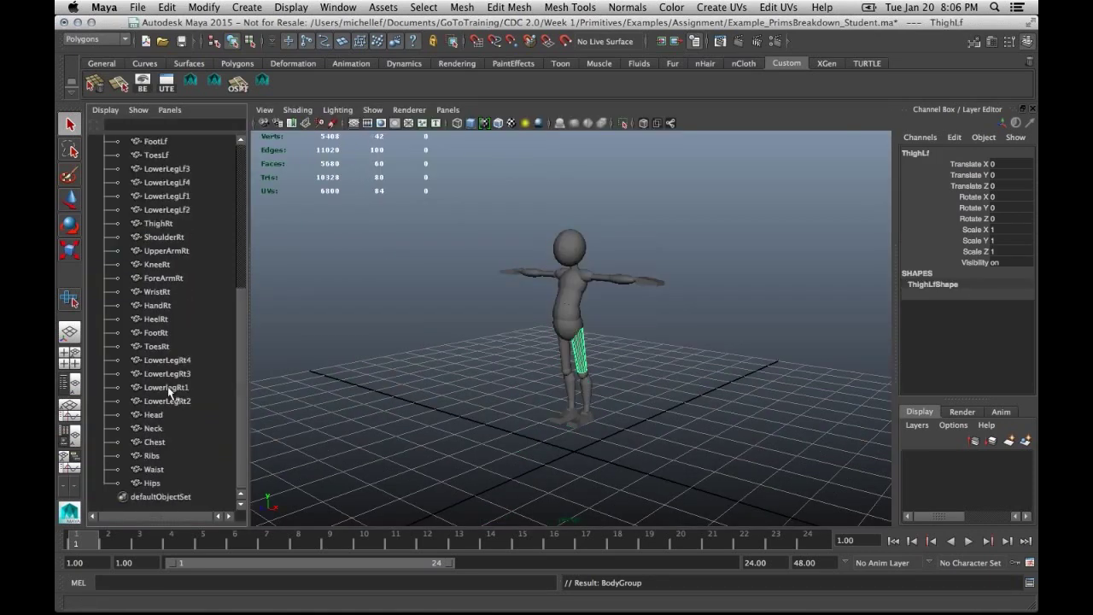
left_click(152, 483, "shift")
scroll(170, 358, "up", 10)
middle_click_drag(176, 332, 167, 242)
Select all the character's body part meshes and combine them into one mesh, Hips1
left_click(164, 250)
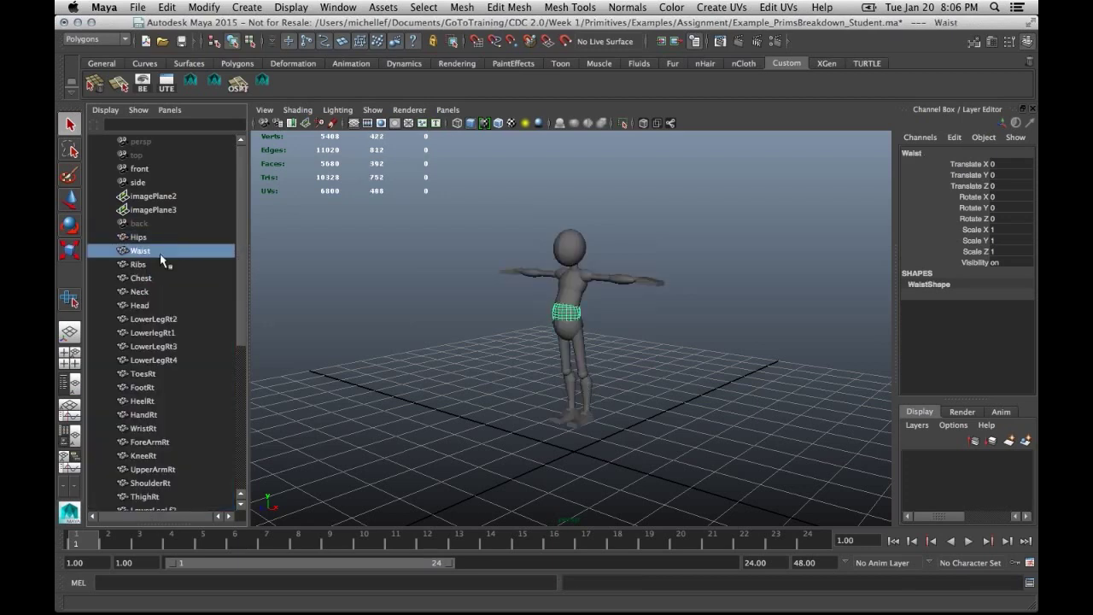
left_click(141, 237)
scroll(175, 367, "down", 5)
left_click(145, 468, "shift")
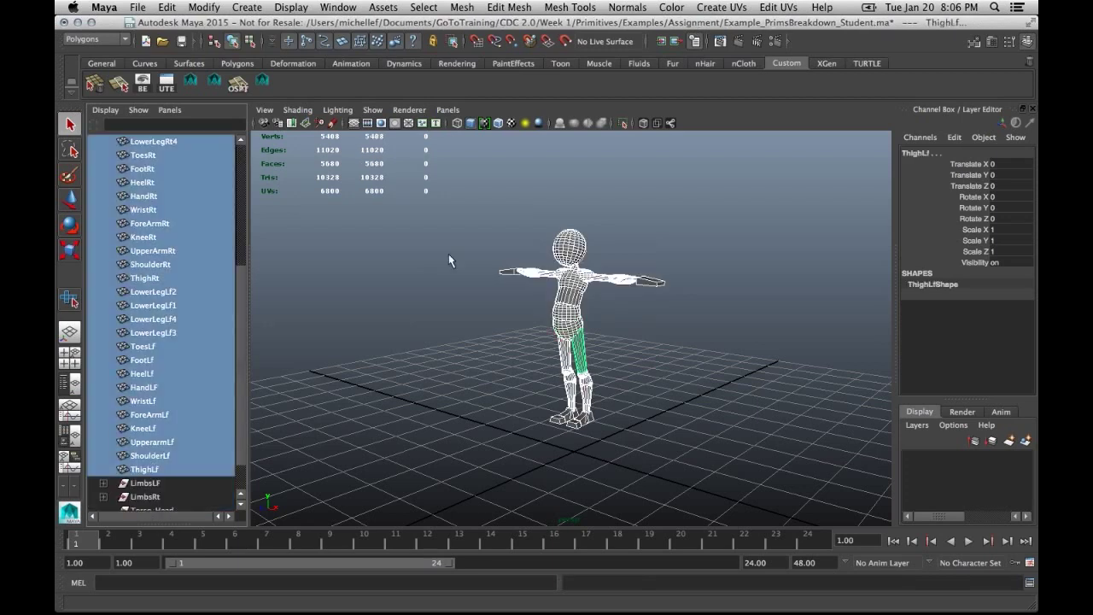
left_click(462, 10)
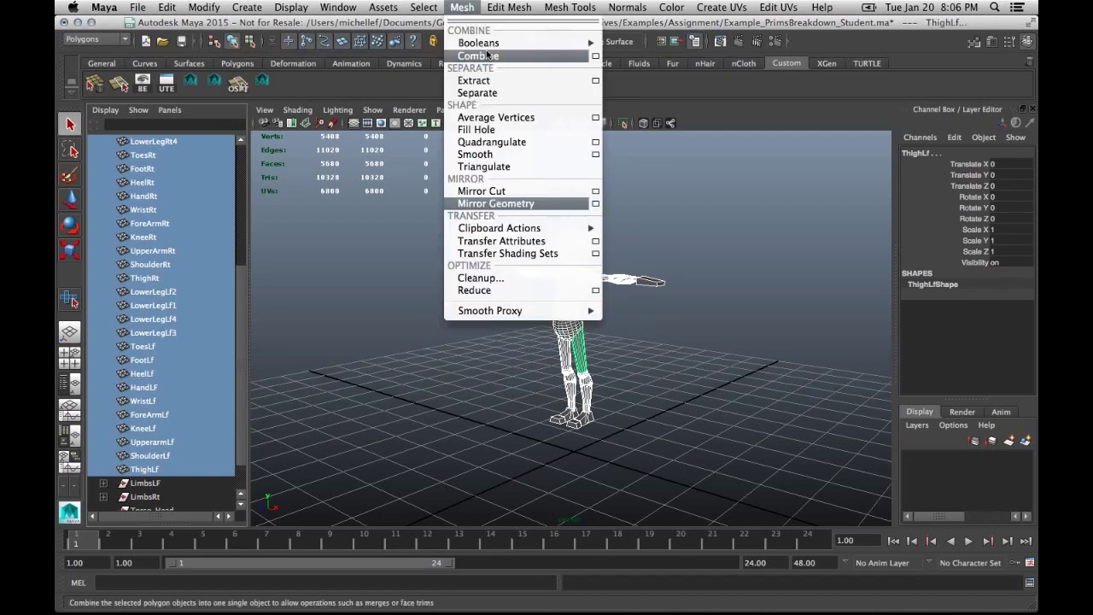
left_click(479, 53)
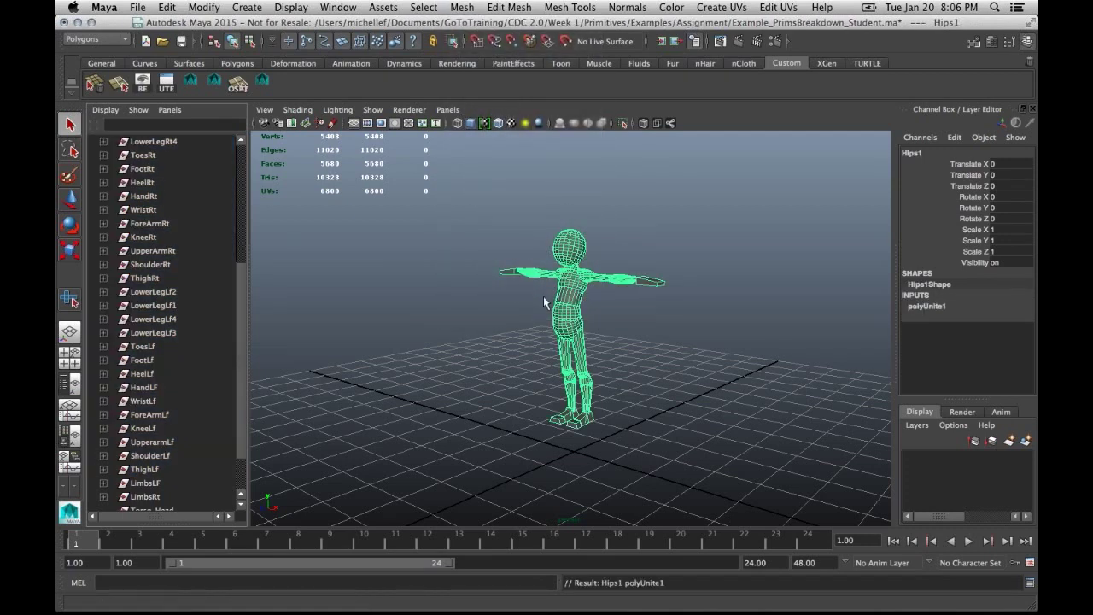
key("f")
Delete the construction history of all objects in the scene
left_click(167, 8)
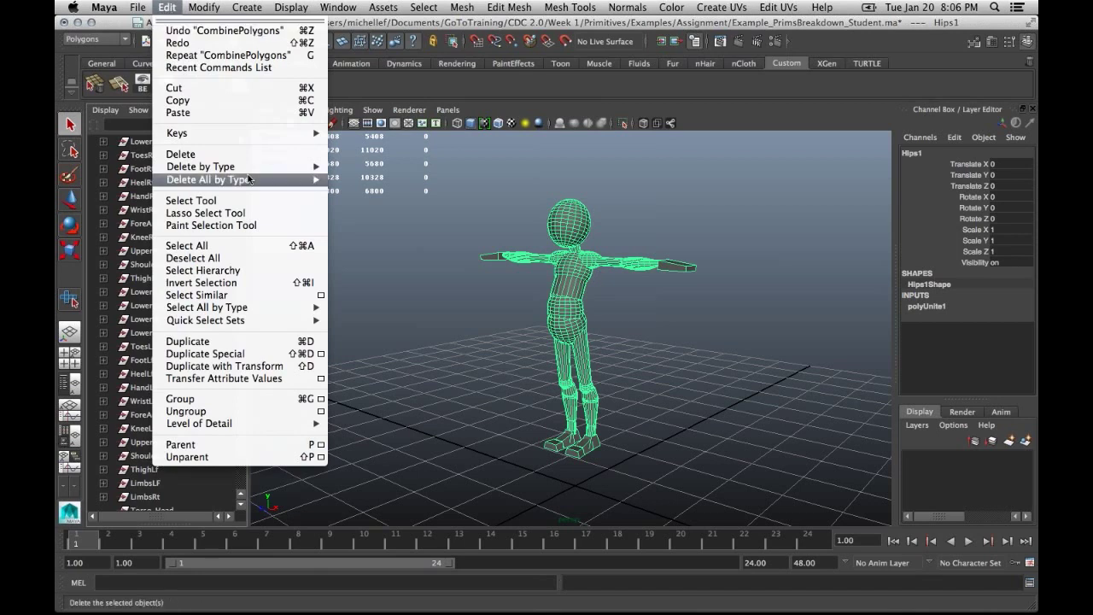
mouse_move(282, 179)
left_click(338, 185)
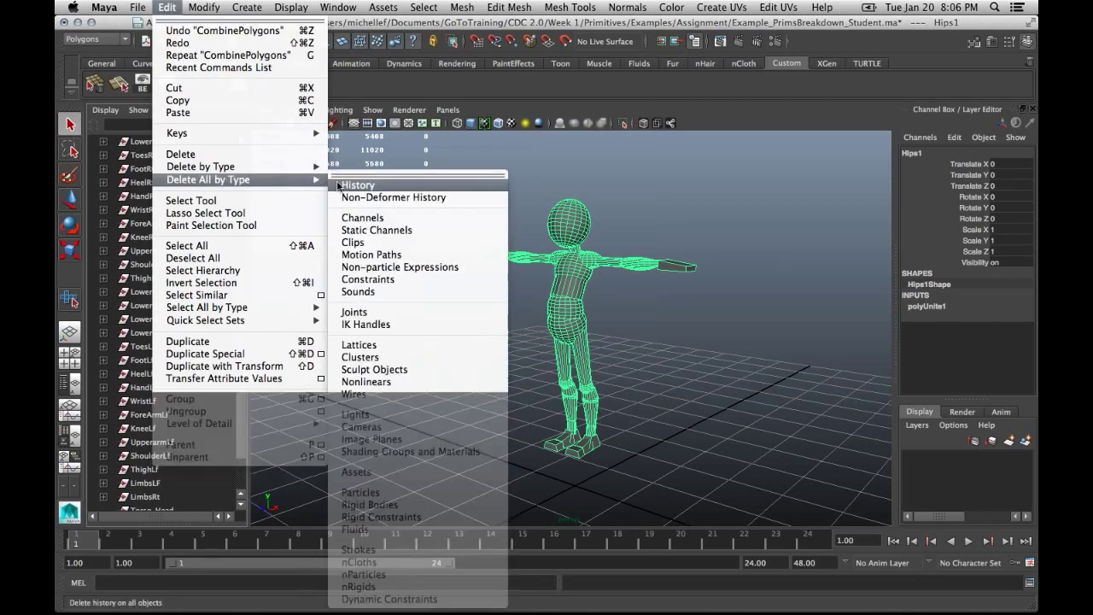
mouse_move(555, 283)
left_mouse_down("alt")
mouse_move(501, 279)
mouse_move(545, 280)
left_mouse_up("alt")
left_click(140, 8)
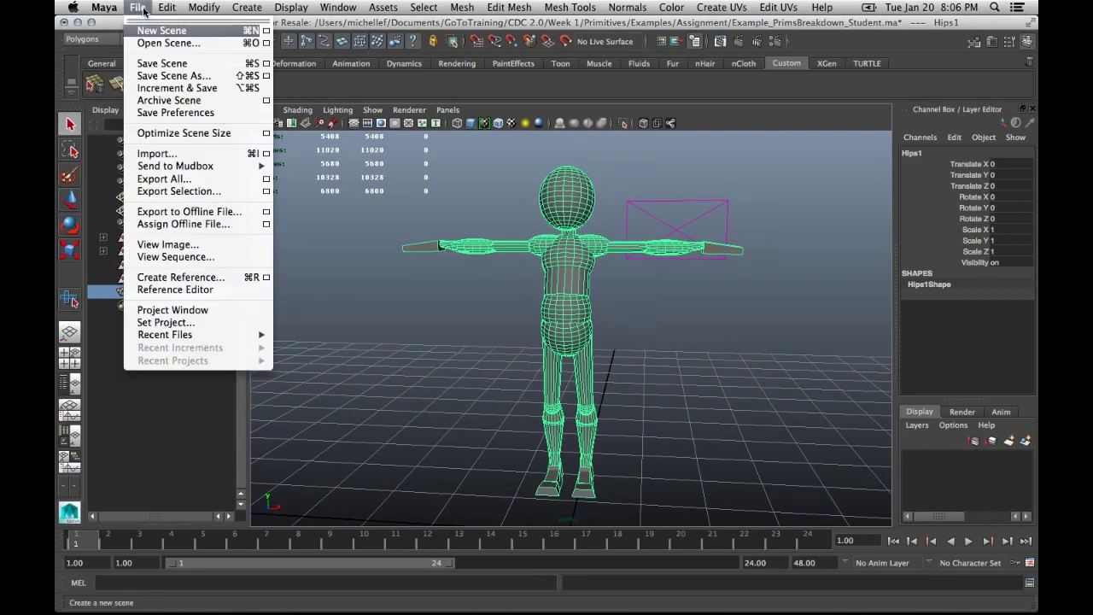
Export the selected Hips1 mesh to the Desktop as Test01.obj, then minimize Maya
left_click(265, 194)
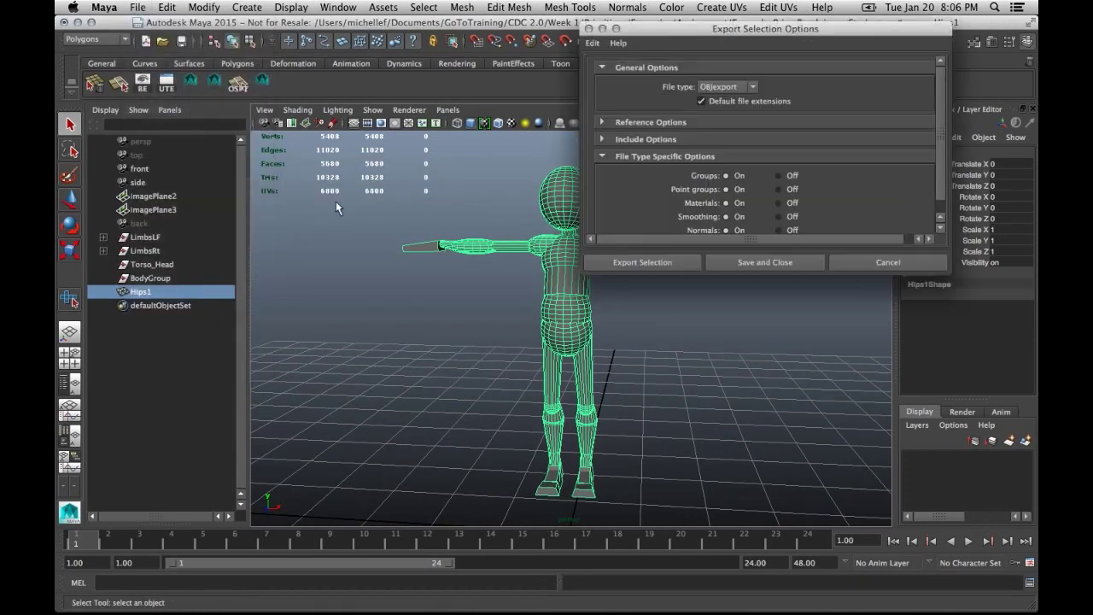
left_click(666, 258)
left_click(229, 233)
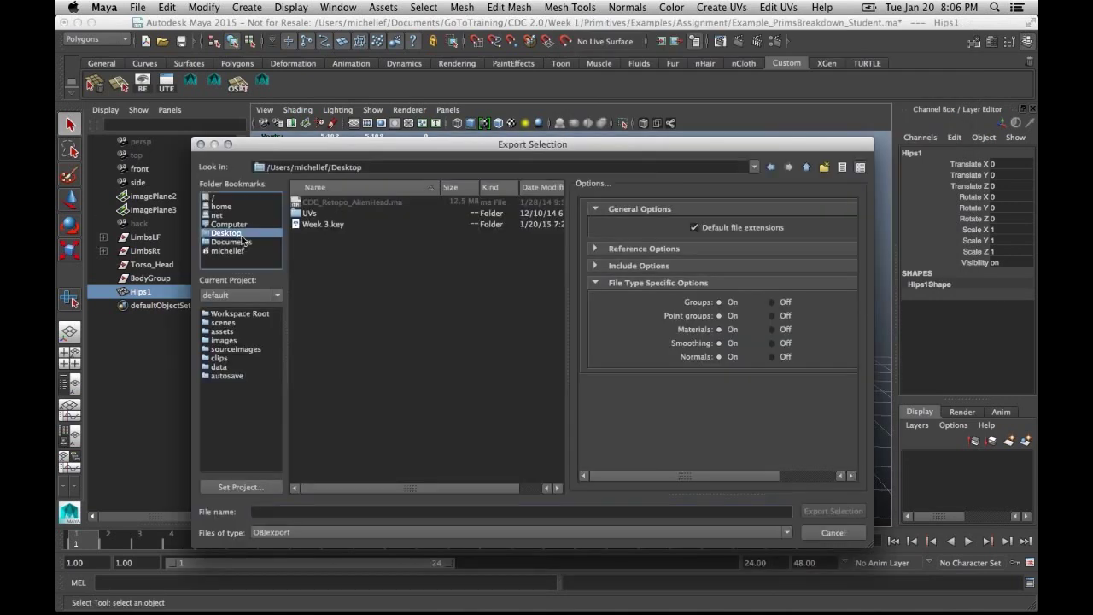
left_click(316, 511)
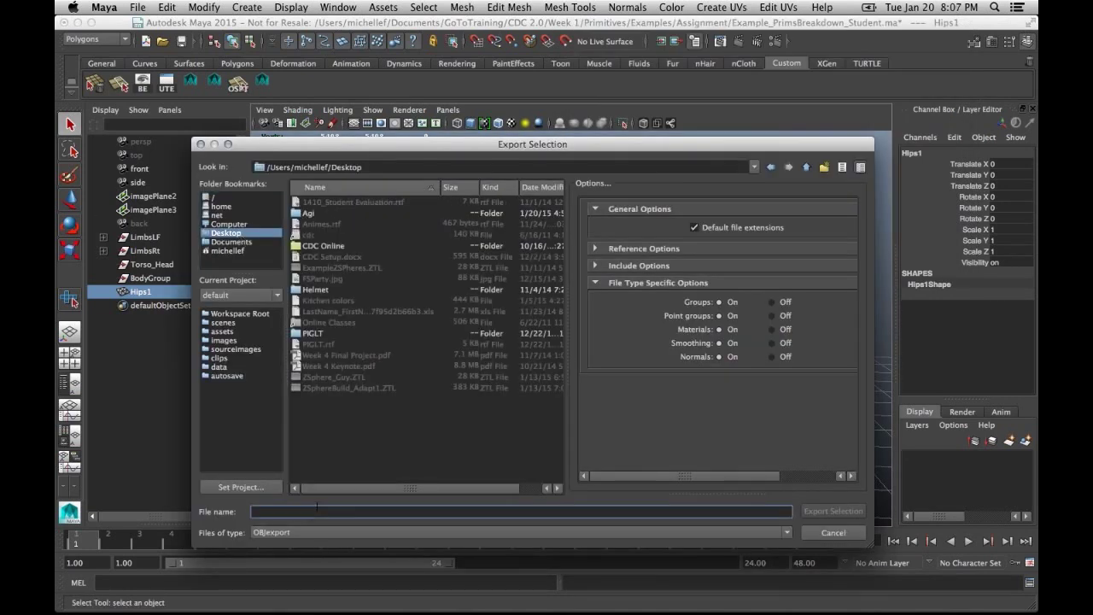
type("Test01")
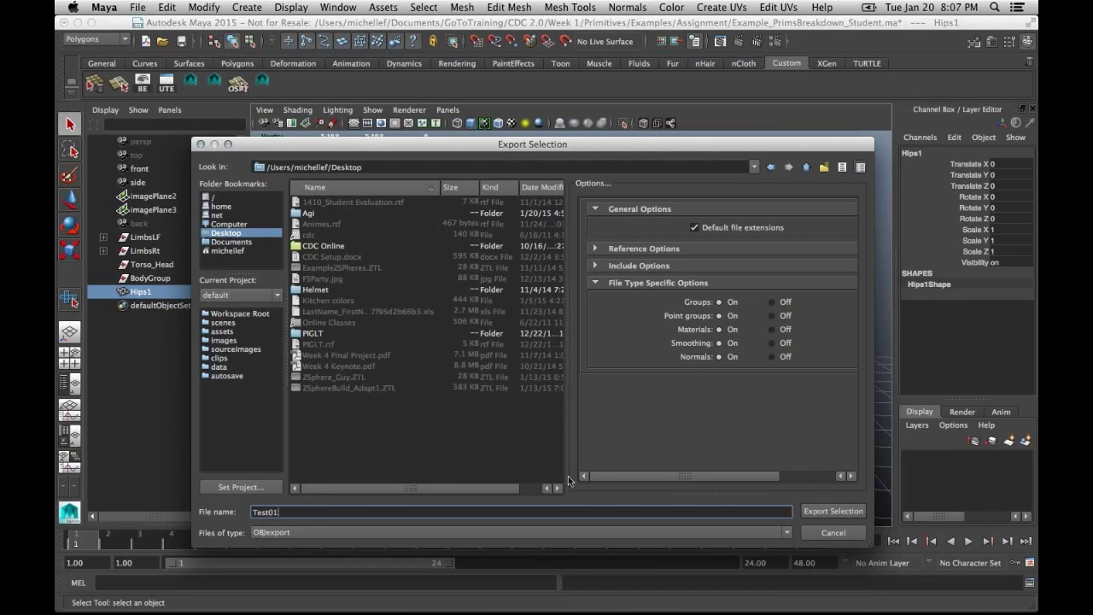
left_click(854, 511)
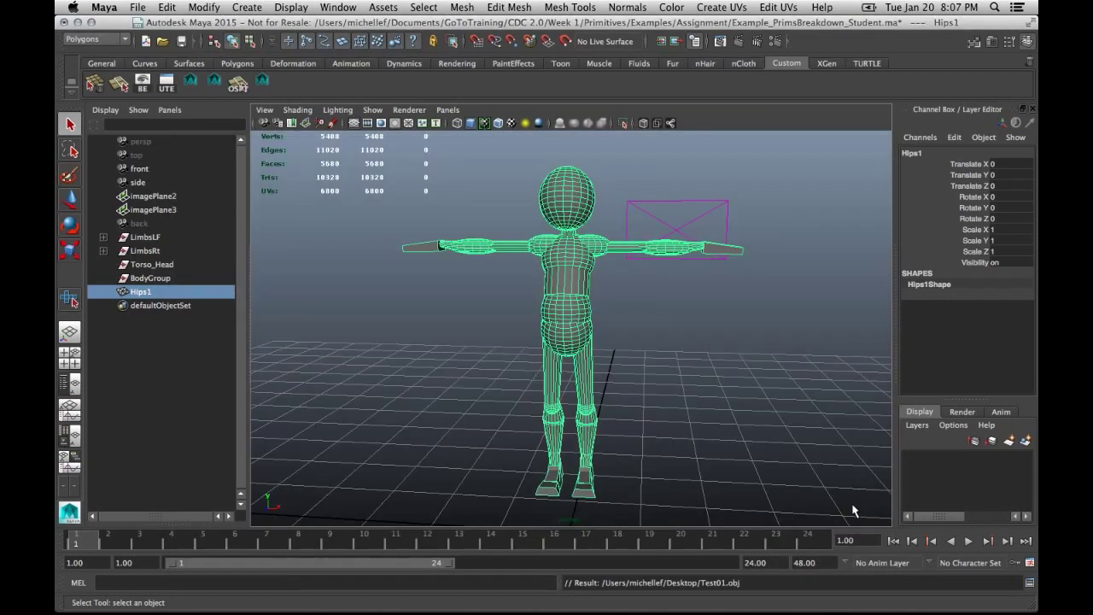
left_click(77, 22)
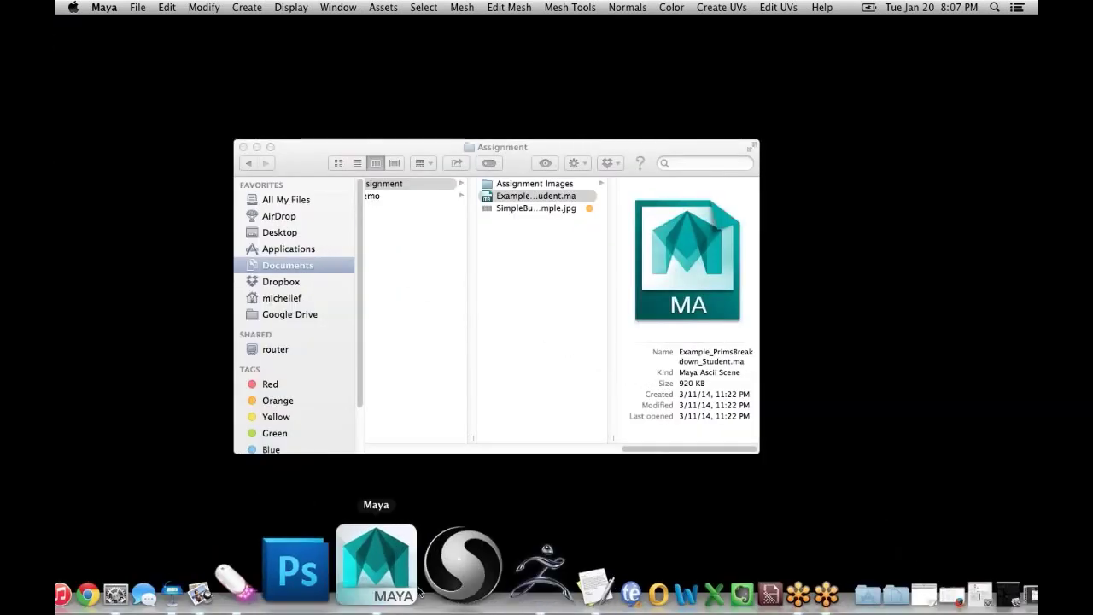
Back in ZBrush, start a new document without saving the sphere sculpt
left_click(466, 568)
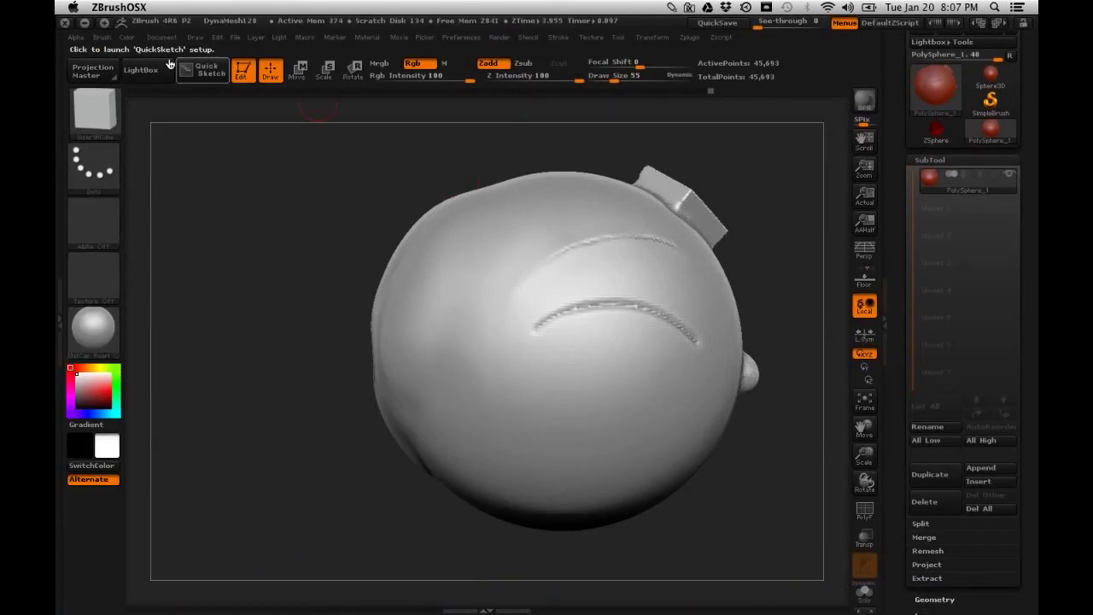
left_click(161, 37)
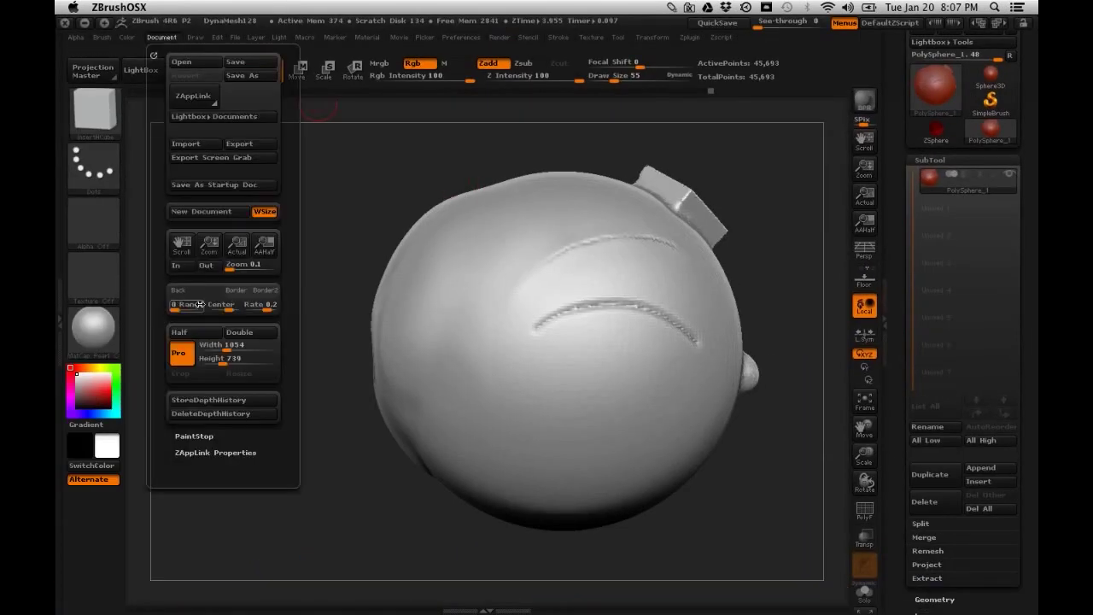
left_click(210, 215)
left_click(493, 193)
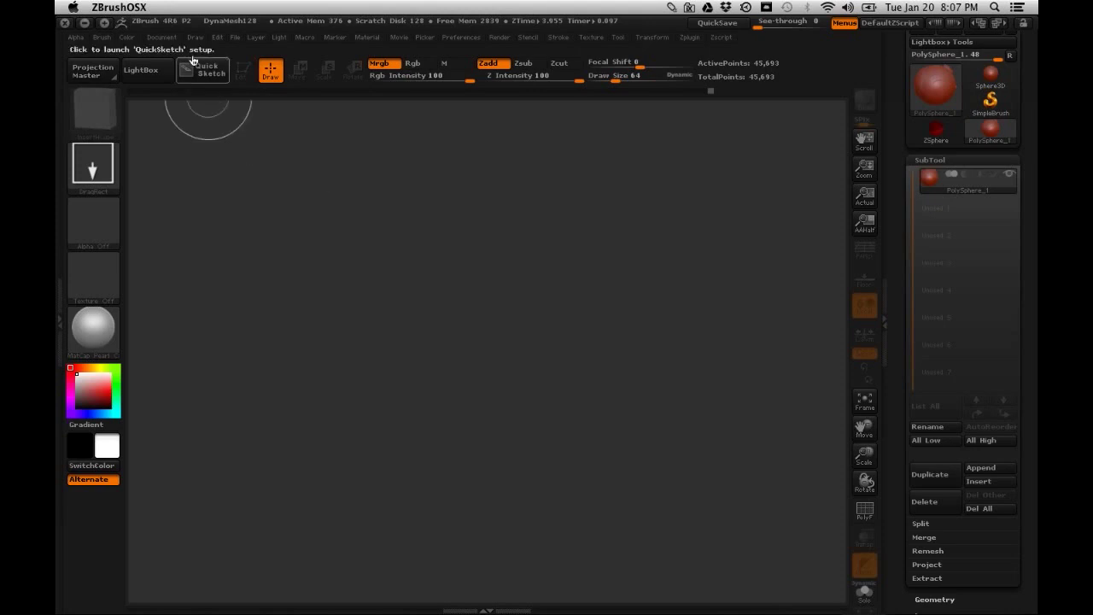
scroll(934, 314, "up", 3)
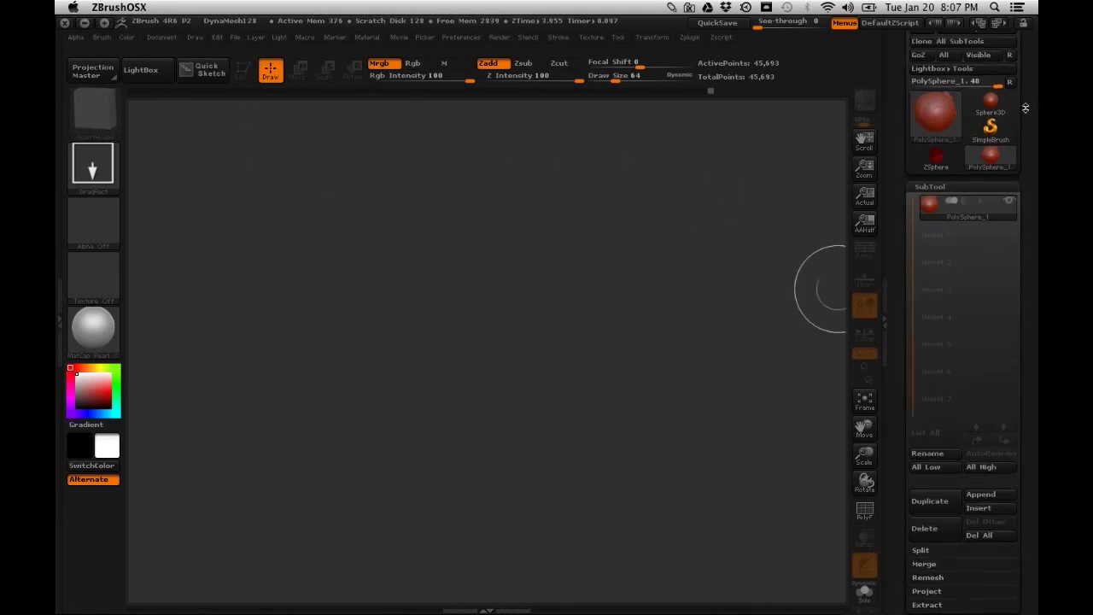
Set the document's Background Gradient Rate to 0 for a flat dark grey canvas
left_click(170, 37)
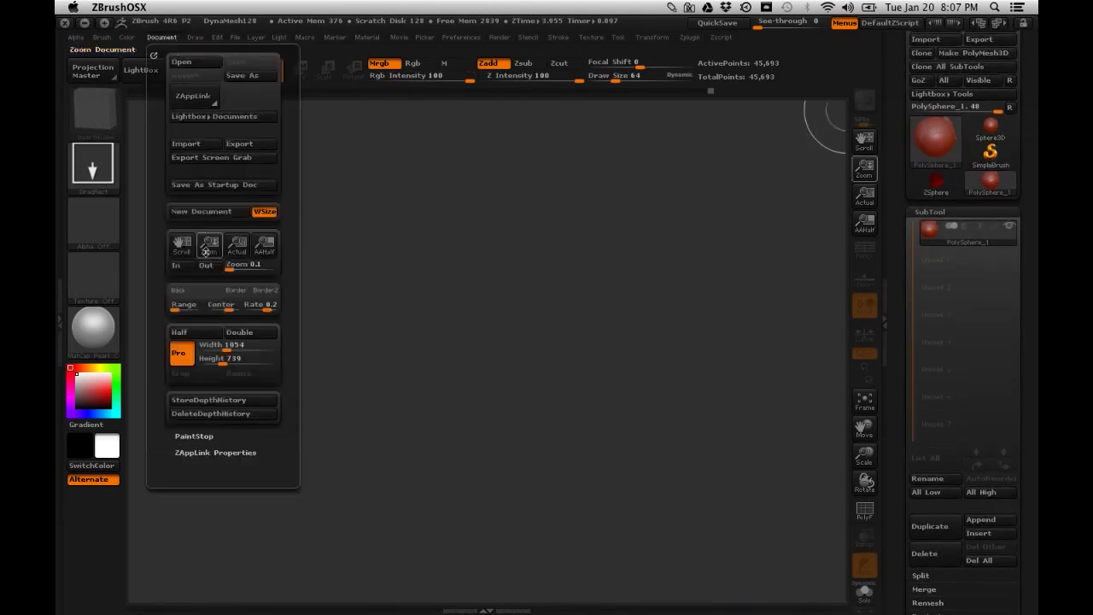
left_click(265, 305)
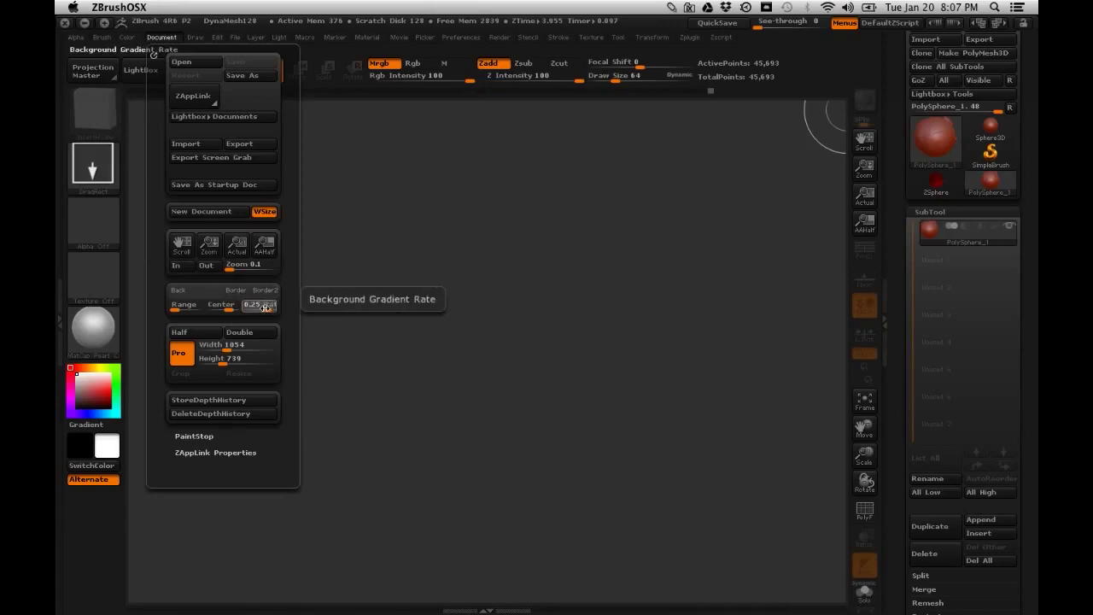
left_click_drag(271, 308, 250, 308)
left_click(195, 38)
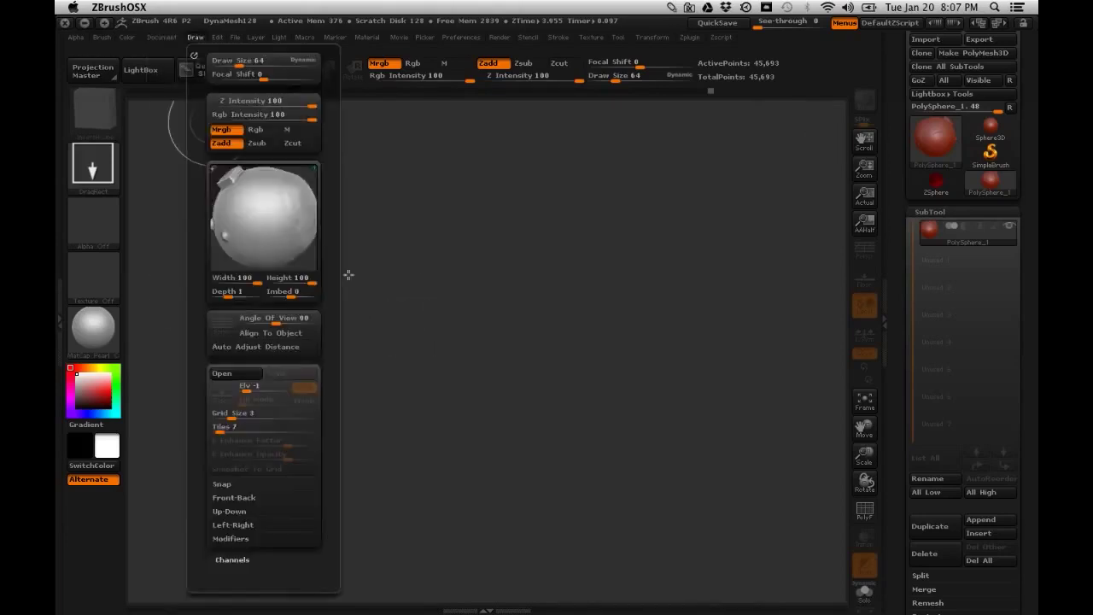
left_click(170, 38)
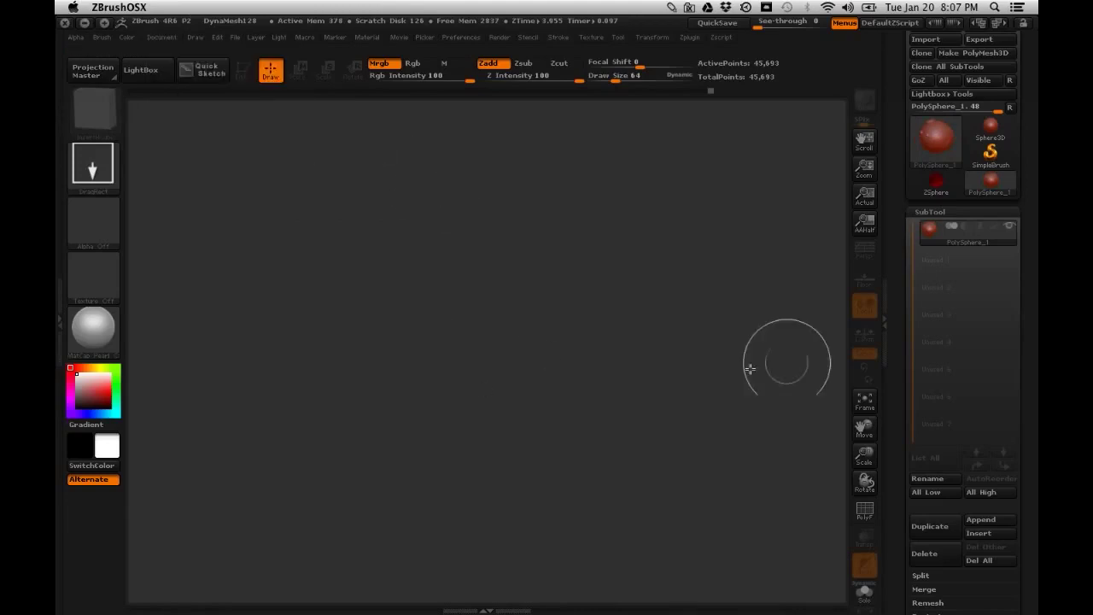
scroll(1022, 96, "up", 1)
scroll(1022, 96, "up", 2)
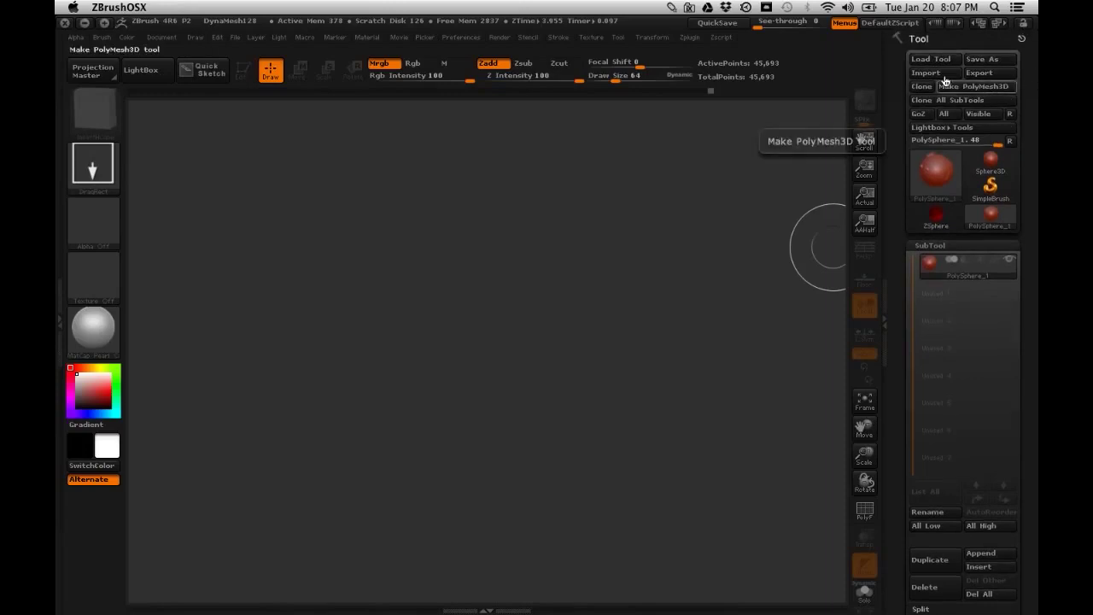
Import Test01.obj, draw it on the canvas in Edit mode, and frame it in front view
left_click(945, 79)
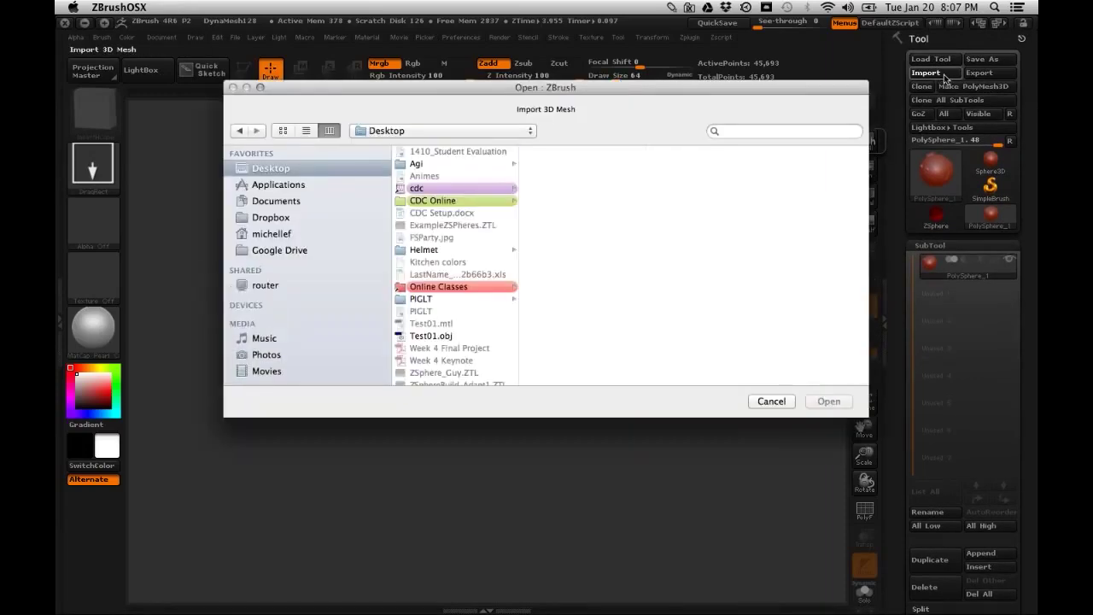
left_click(457, 333)
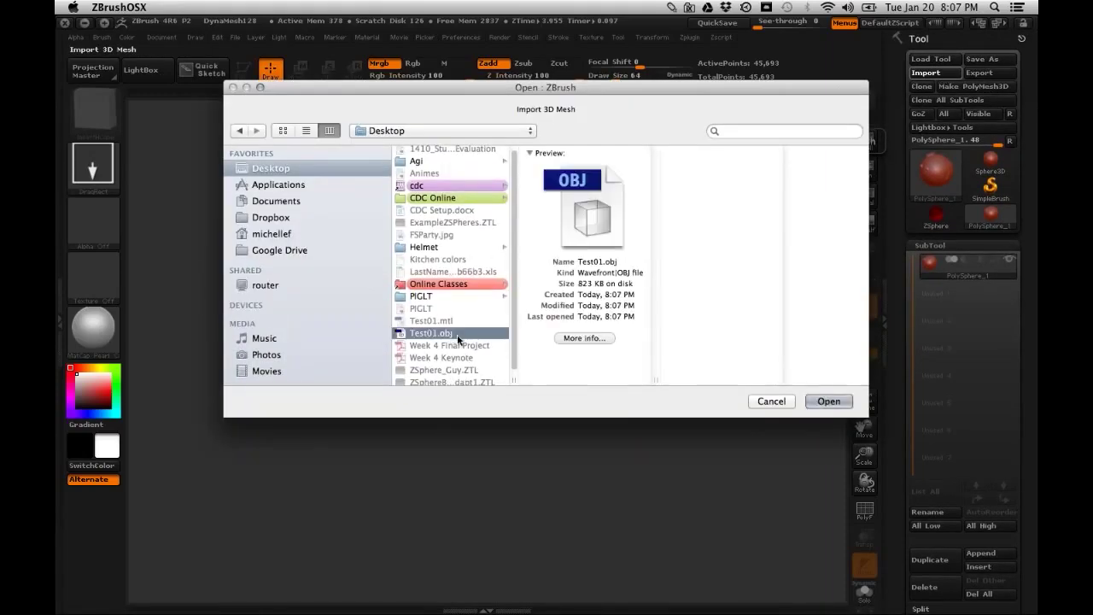
left_click(827, 403)
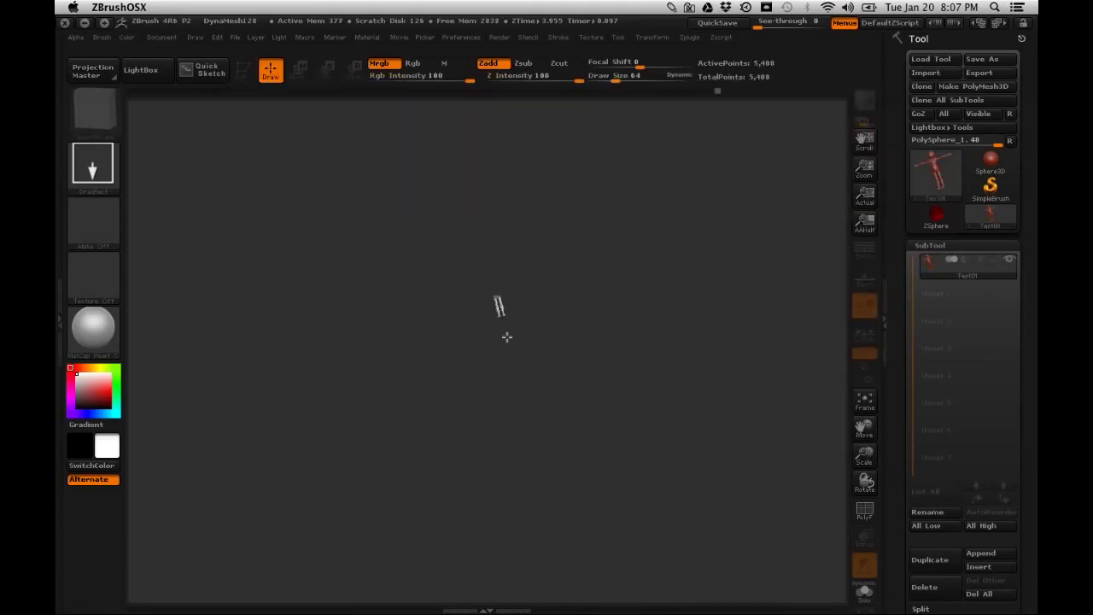
left_click_drag(497, 307, 516, 389)
key("t")
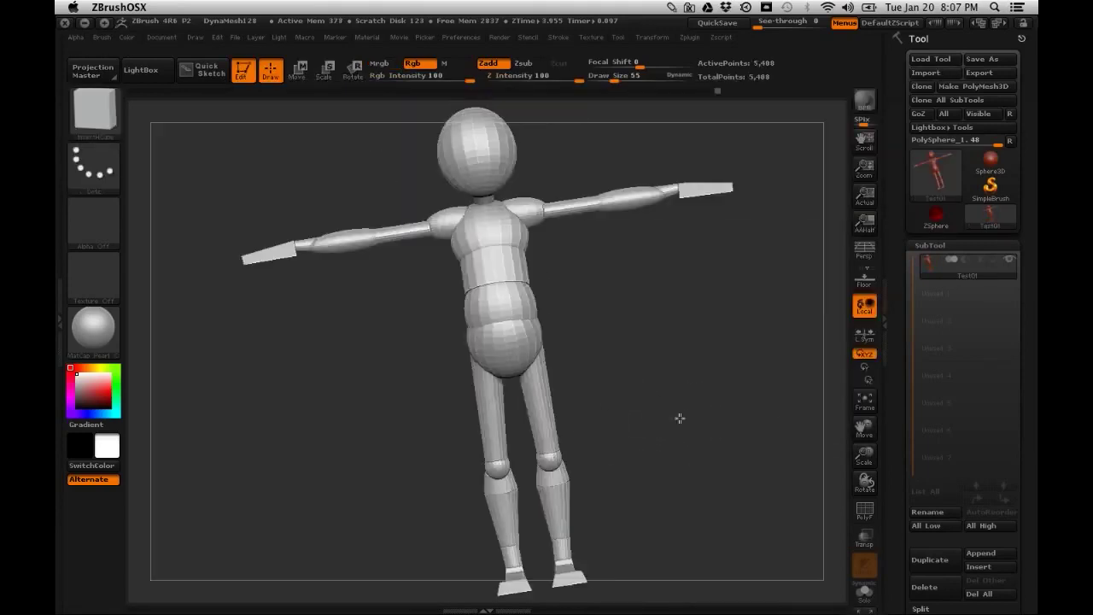
key("f")
left_click_drag(691, 428, 678, 408, "alt")
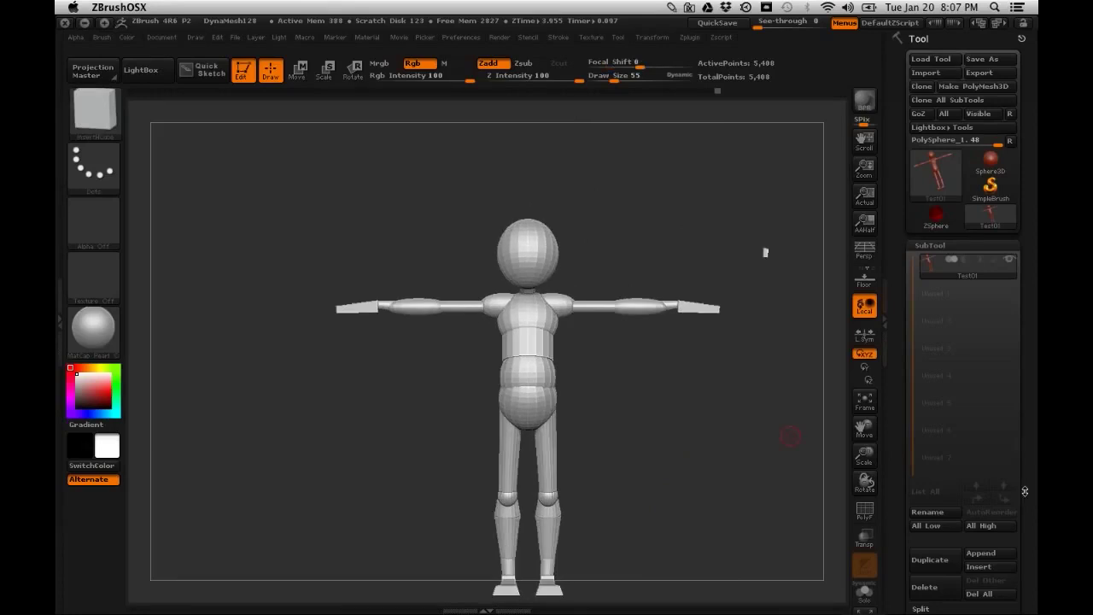
left_click_drag(1033, 491, 1032, 350)
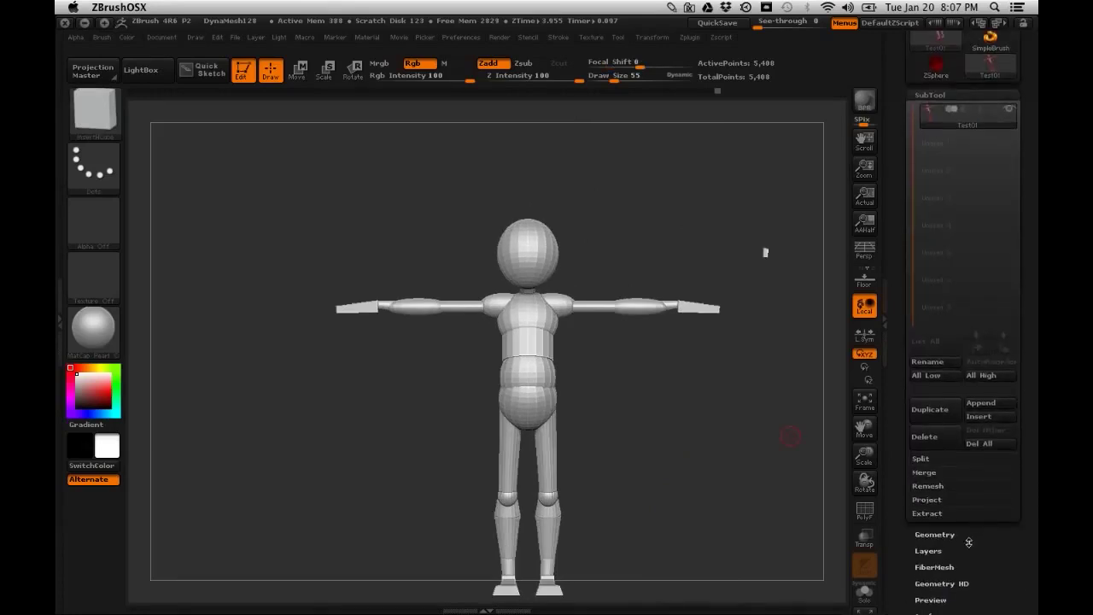
mouse_move(476, 358)
left_mouse_down()
mouse_move(434, 357)
mouse_move(459, 359)
left_mouse_up()
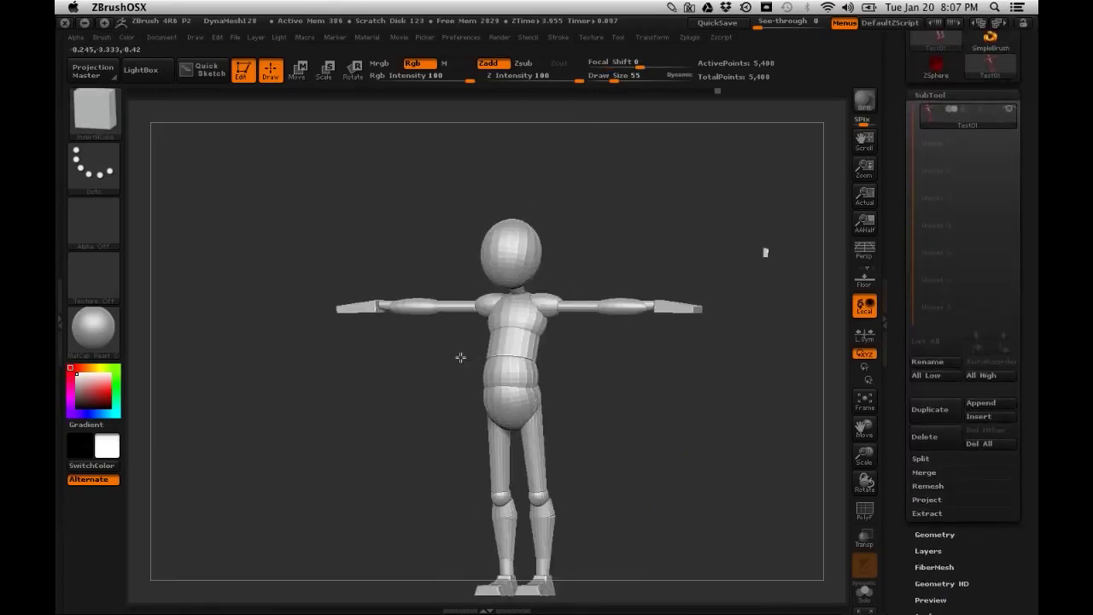
left_click(955, 535)
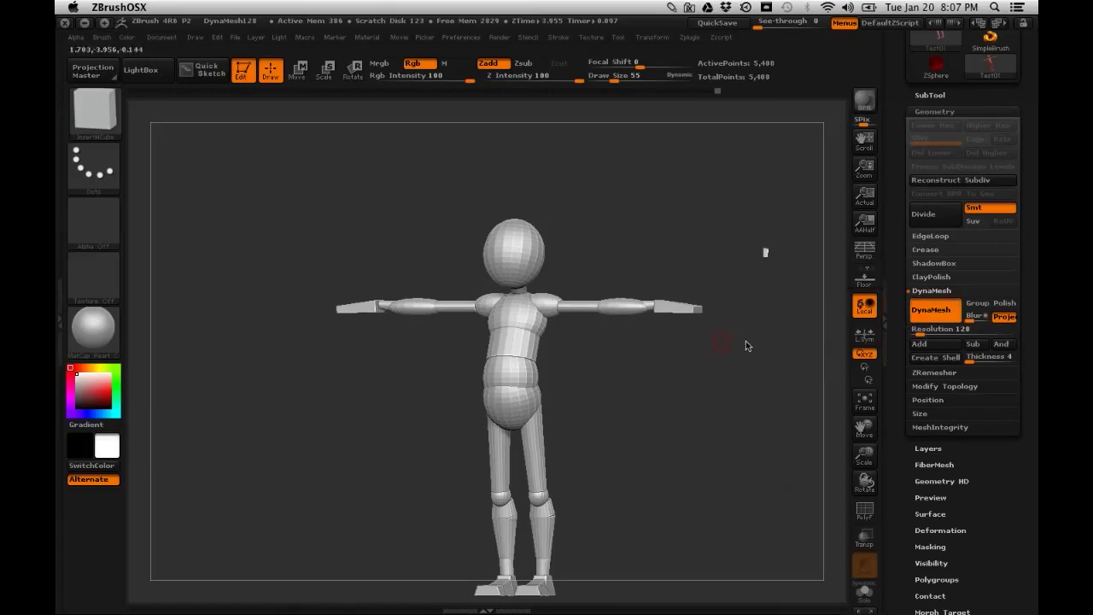
DynaMesh the Test01 character at resolution 200, fusing its parts into a 192,735-point mesh
left_click(931, 309)
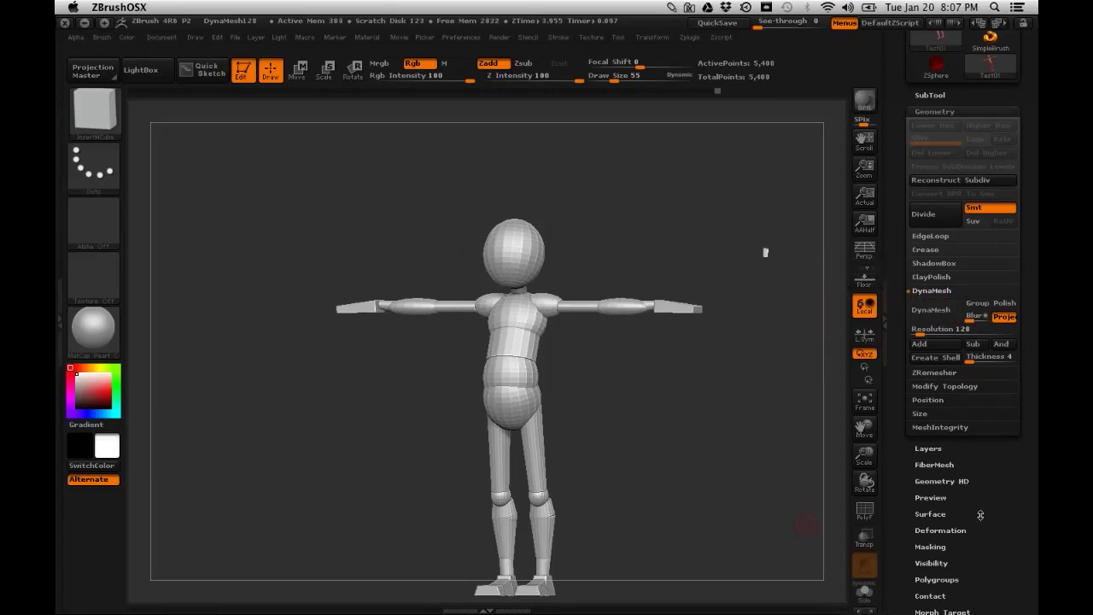
left_click_drag(921, 334, 928, 335)
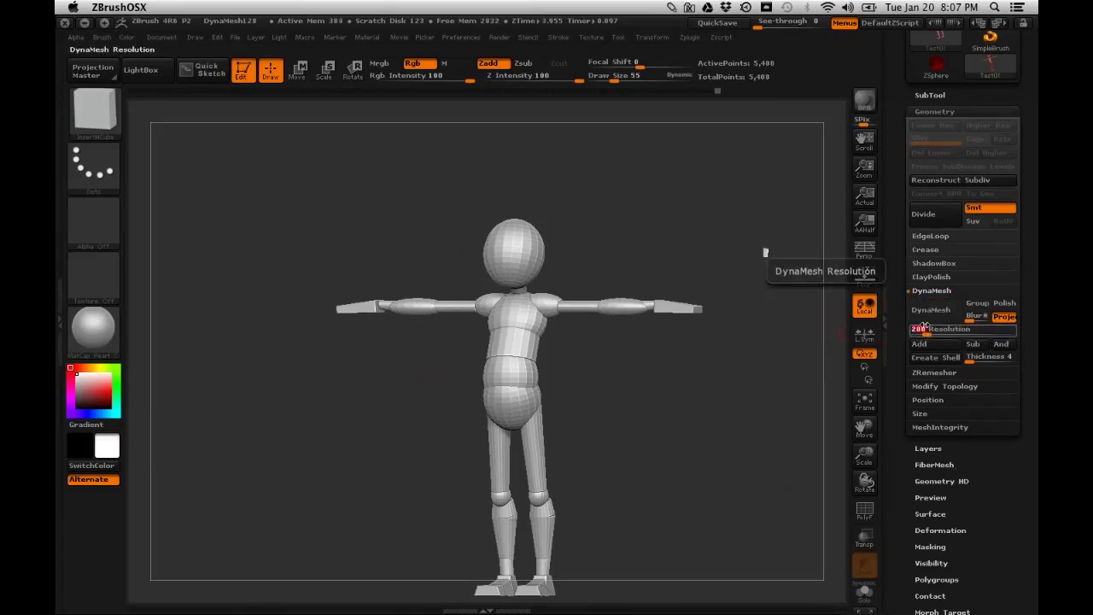
left_click(865, 510)
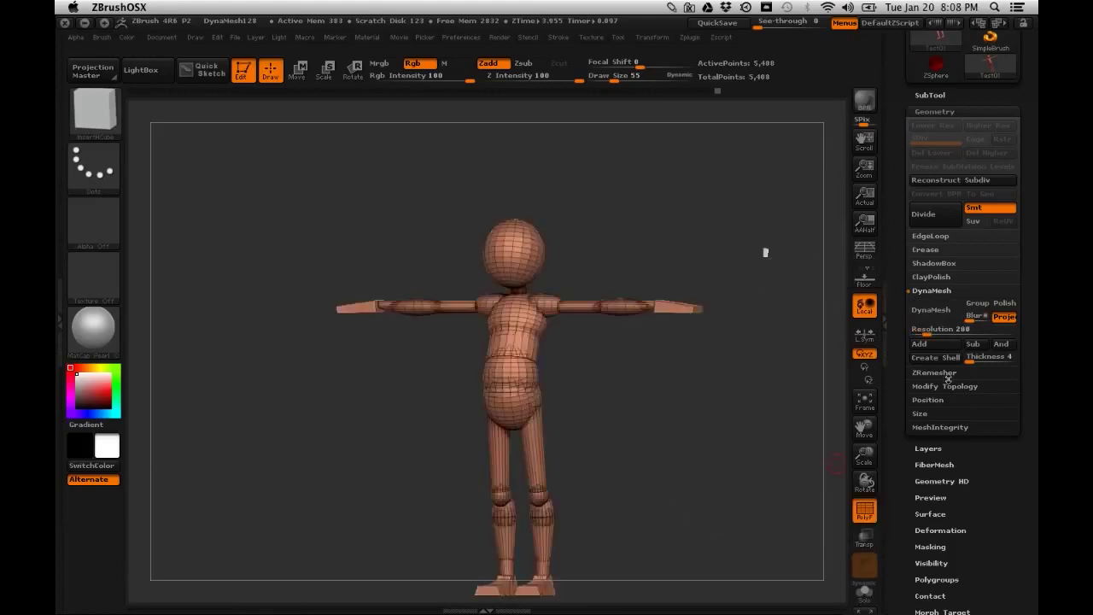
left_click(939, 313)
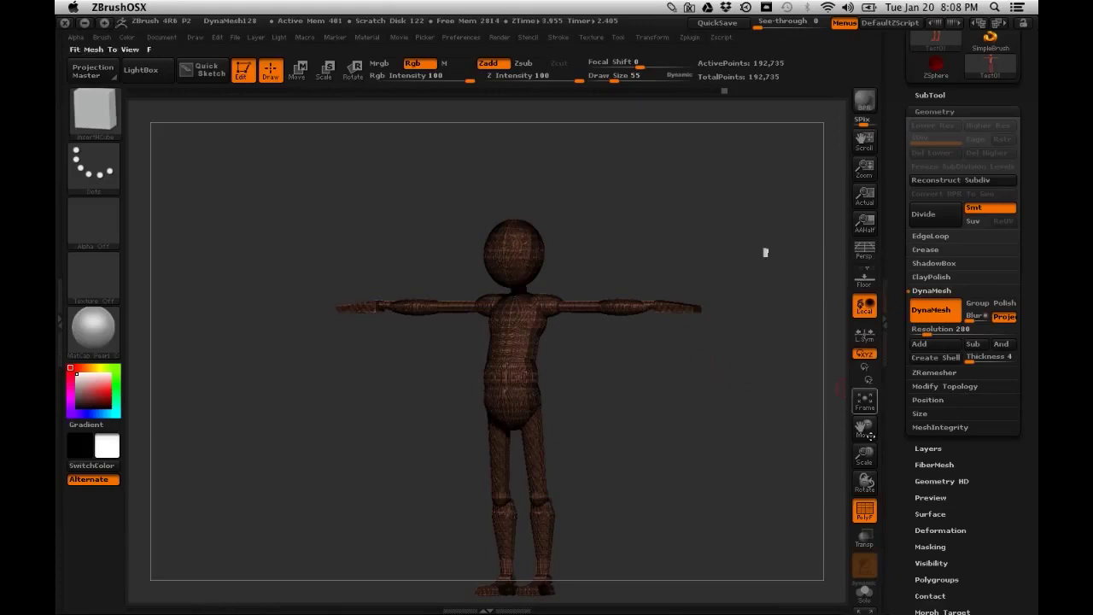
key("shift+f")
mouse_move(742, 436)
left_mouse_down()
mouse_move(511, 249)
mouse_move(432, 294)
left_mouse_up()
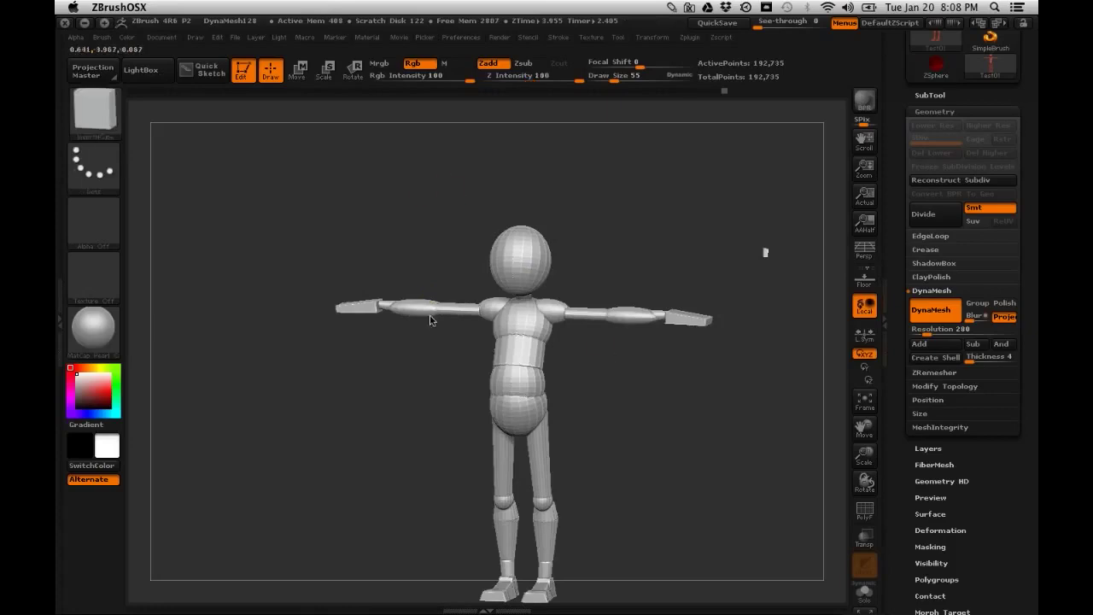
left_click(113, 137)
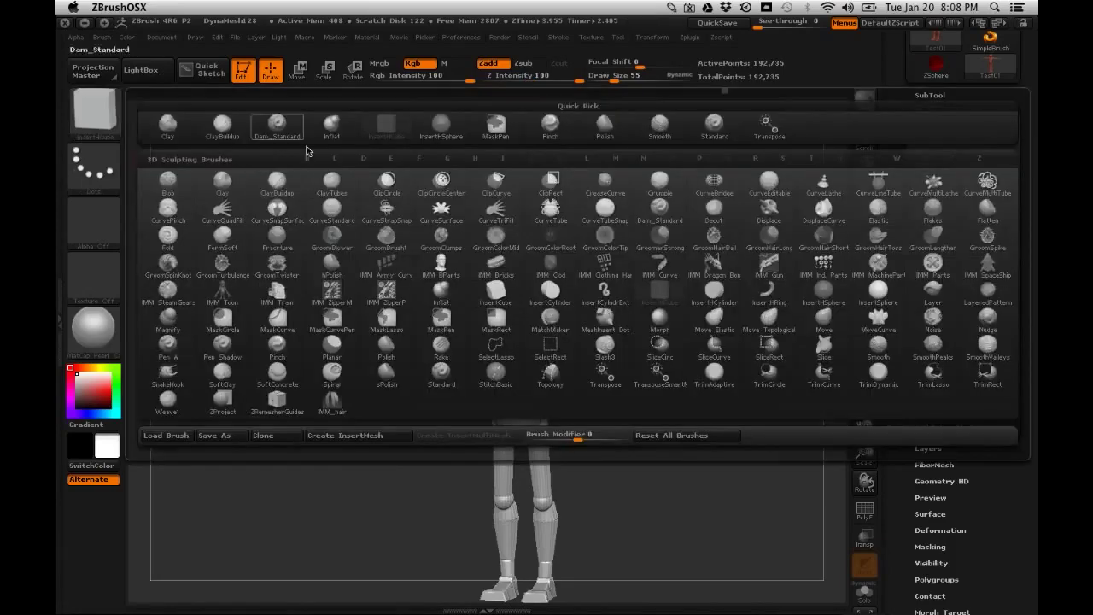
Choose Dam_Standard at Draw Size 151 and smooth the shoulder and neck joints
left_click(277, 128)
key("space")
left_click_drag(607, 369, 621, 369)
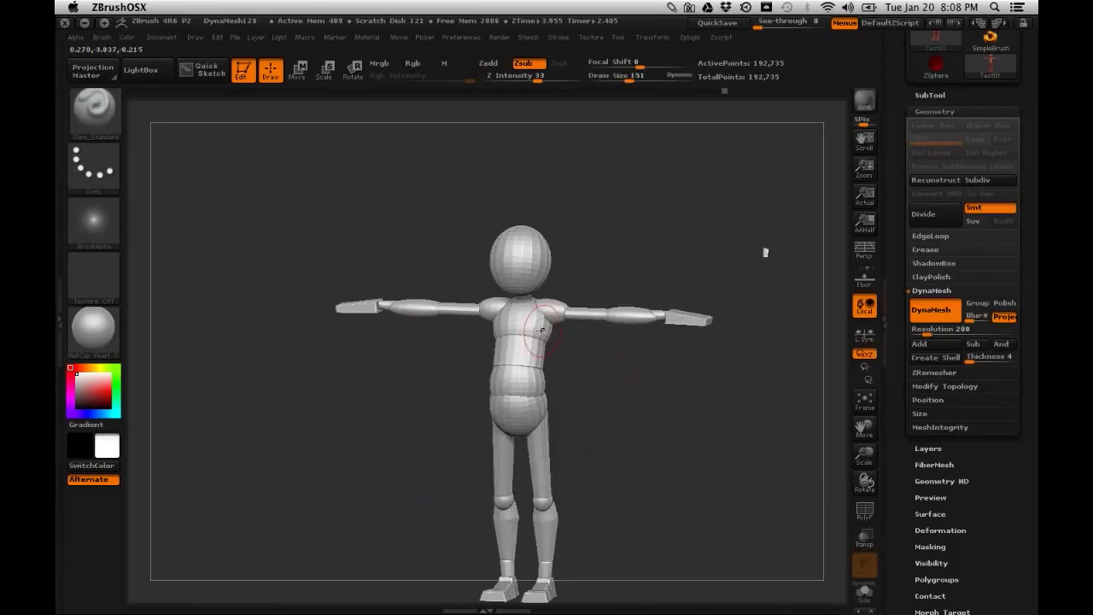
key("shift")
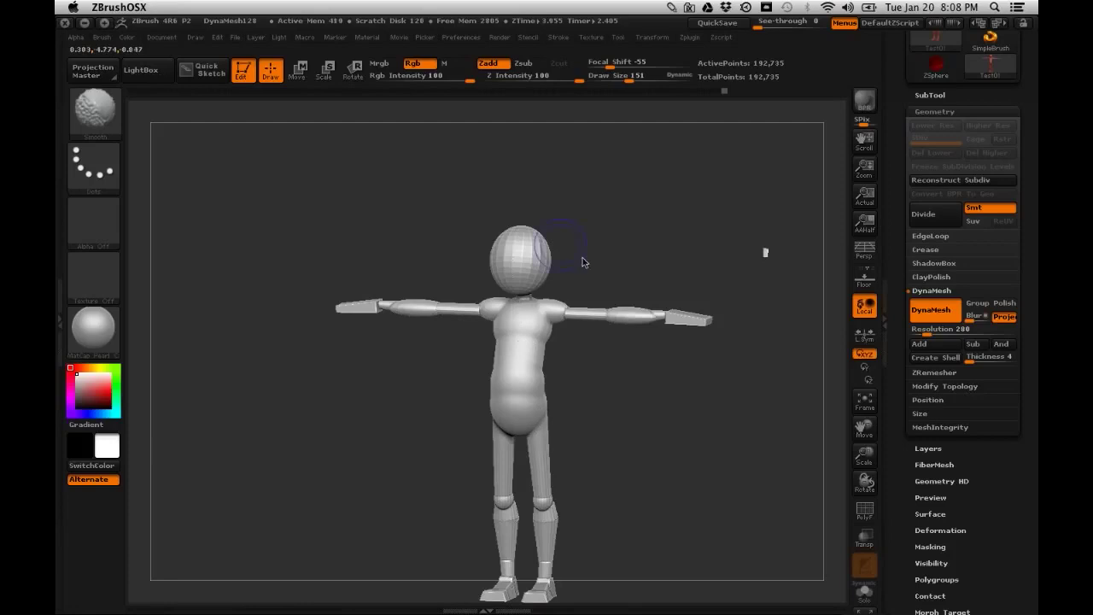
left_click_drag(581, 261, 575, 302)
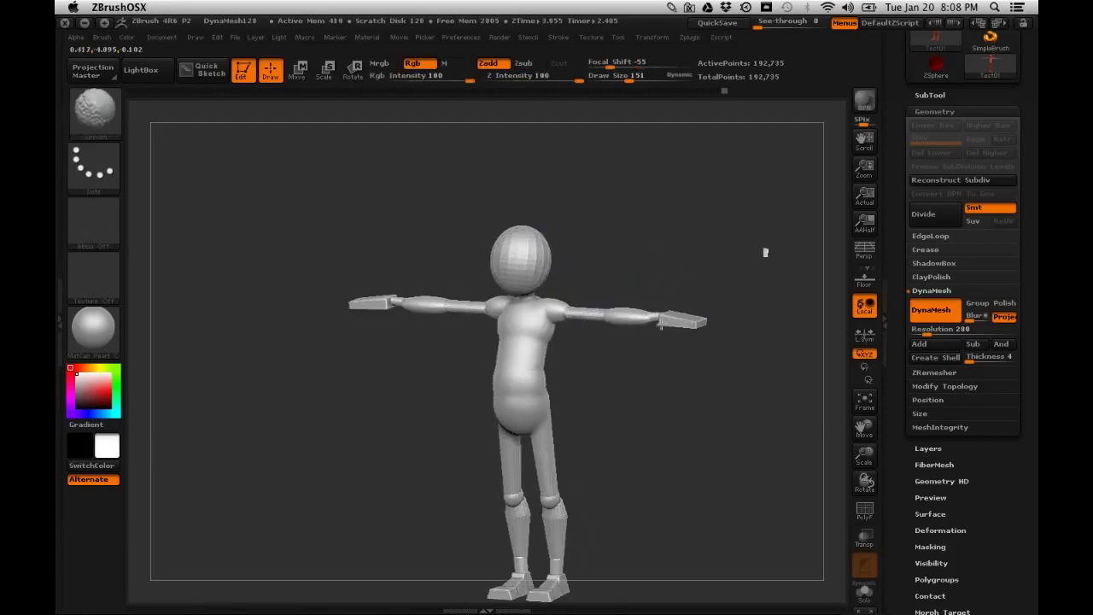
left_click_drag(740, 324, 696, 317)
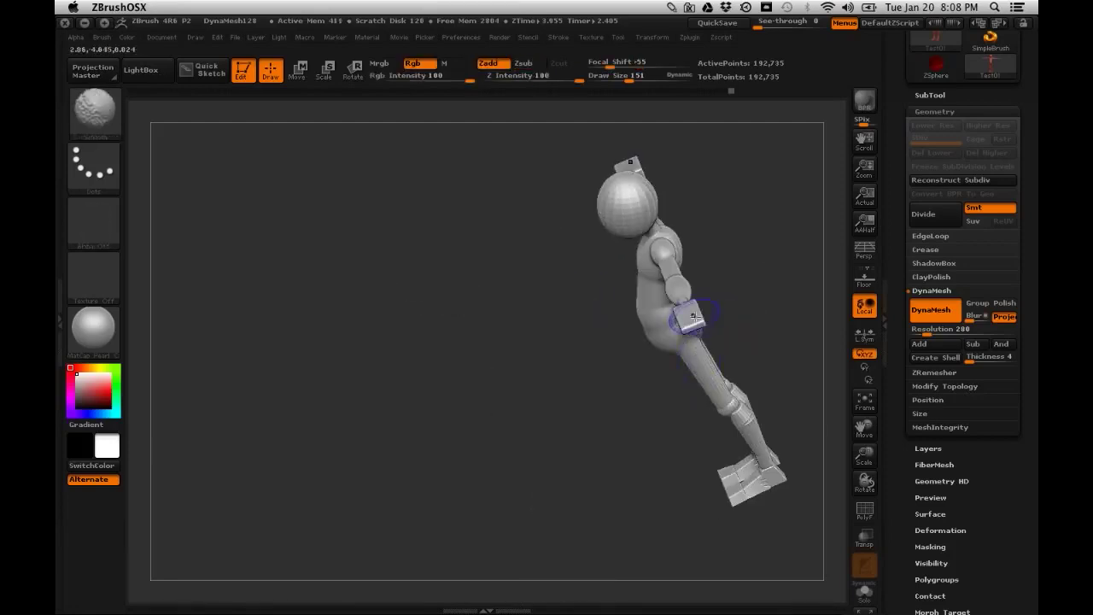
key("b")
key("d")
key("s")
Keep smoothing the torso joints, checking the figure from the front and in profile
left_click_drag(453, 430, 512, 504)
key("b")
key("s")
key("t")
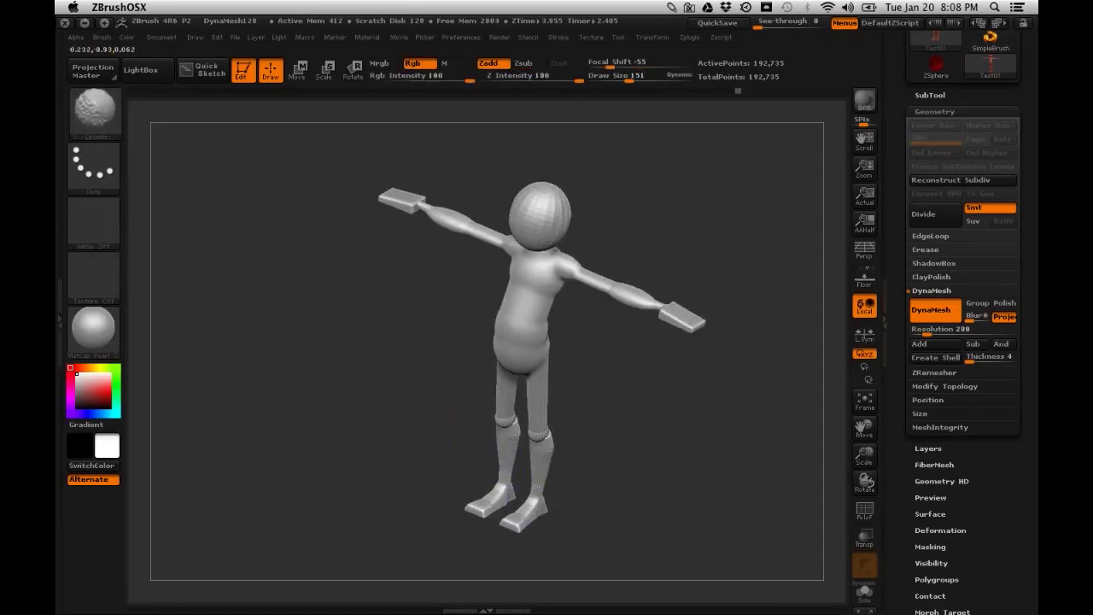
key("b")
key("d")
key("s")
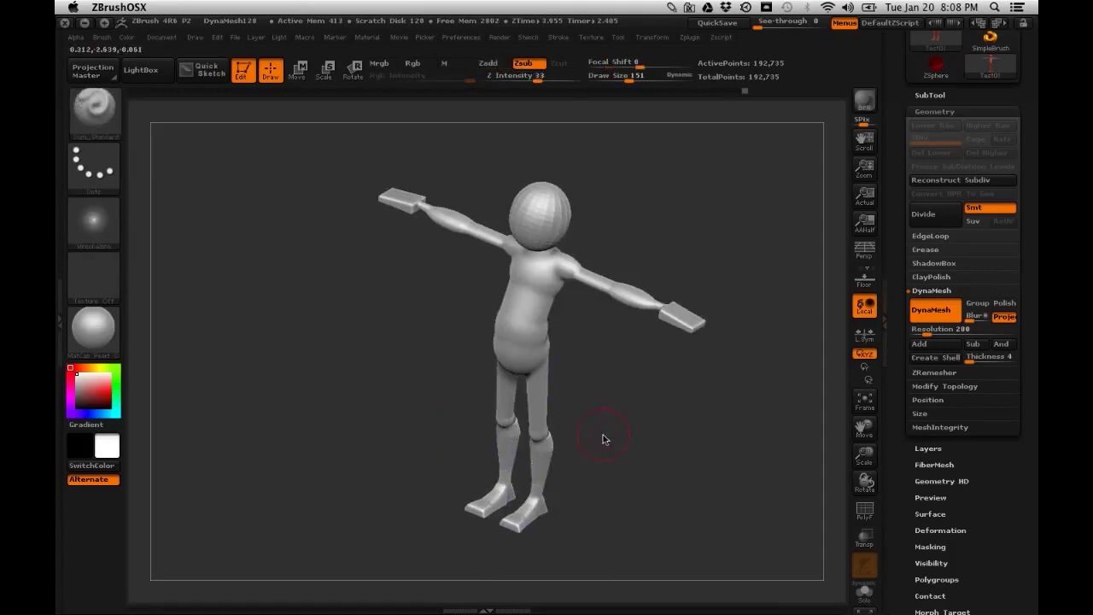
mouse_move(603, 439)
left_mouse_down()
mouse_move(670, 397)
mouse_move(624, 394)
left_mouse_up()
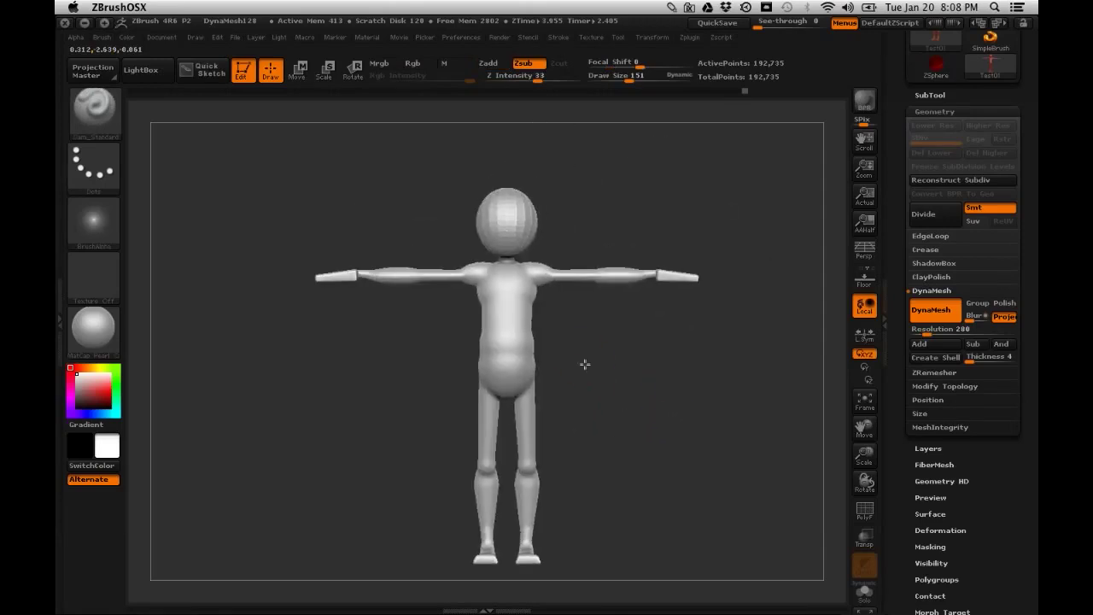
mouse_move(585, 364)
left_mouse_down()
mouse_move(589, 373)
mouse_move(525, 329)
left_mouse_up()
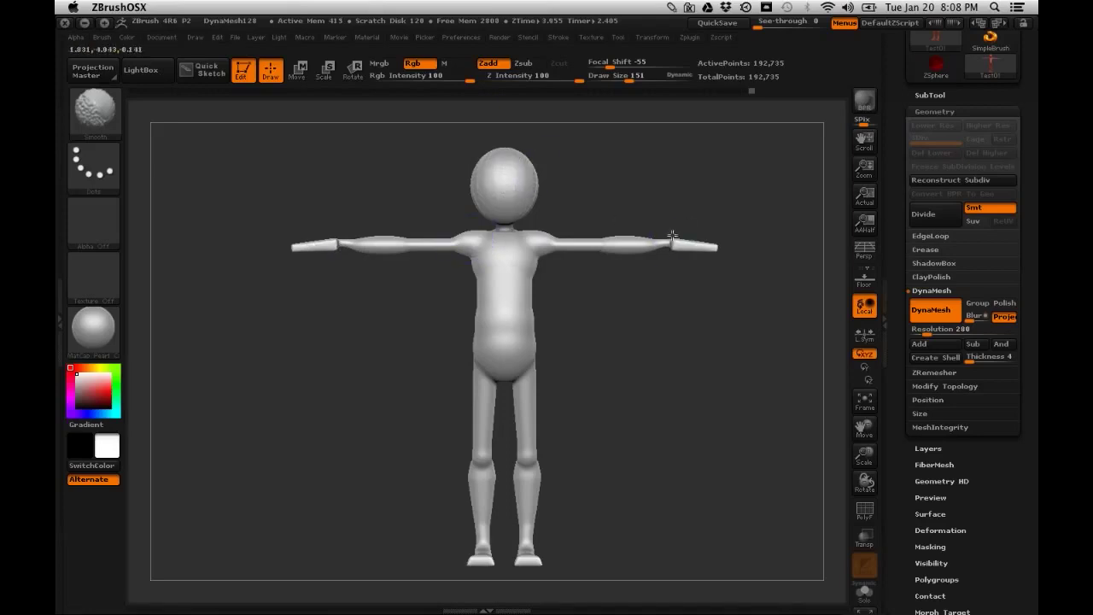
mouse_move(673, 236)
left_mouse_down()
mouse_move(652, 361)
mouse_move(615, 371)
left_mouse_up()
mouse_move(692, 310)
left_mouse_down()
mouse_move(403, 329)
mouse_move(559, 268)
left_mouse_up()
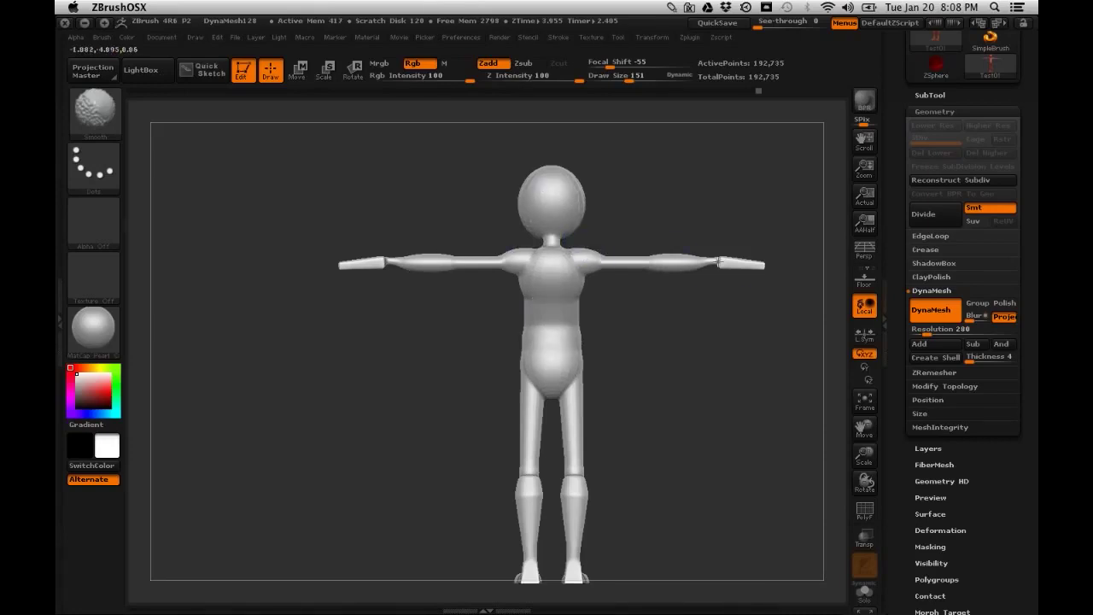
Remesh the character at DynaMesh resolution 120, reducing it to about 33,640 points
left_click(866, 514)
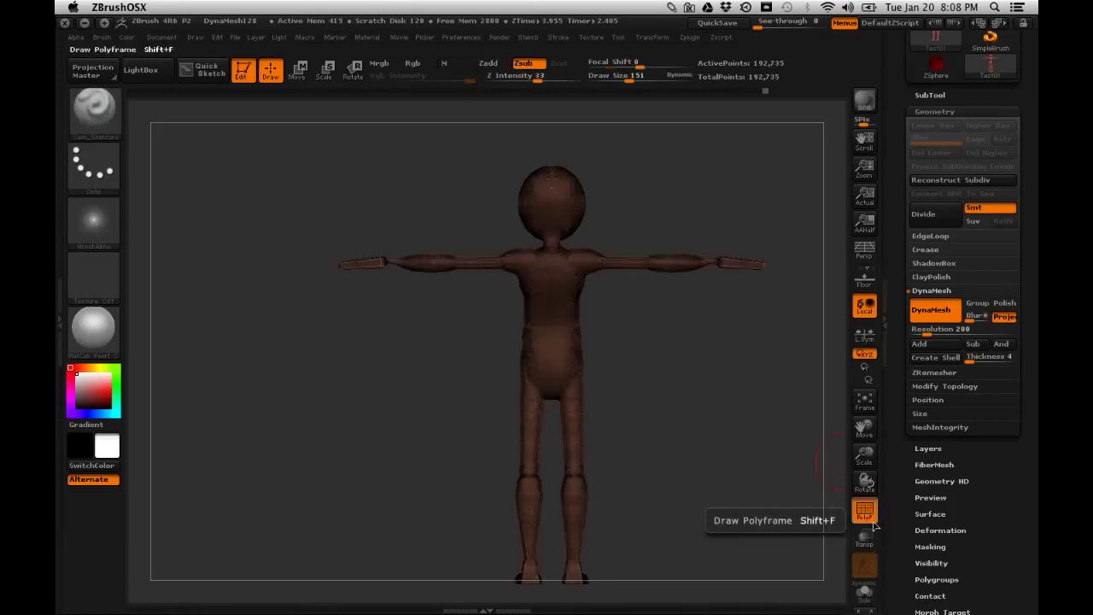
left_click(866, 514)
left_click(940, 329)
type("120")
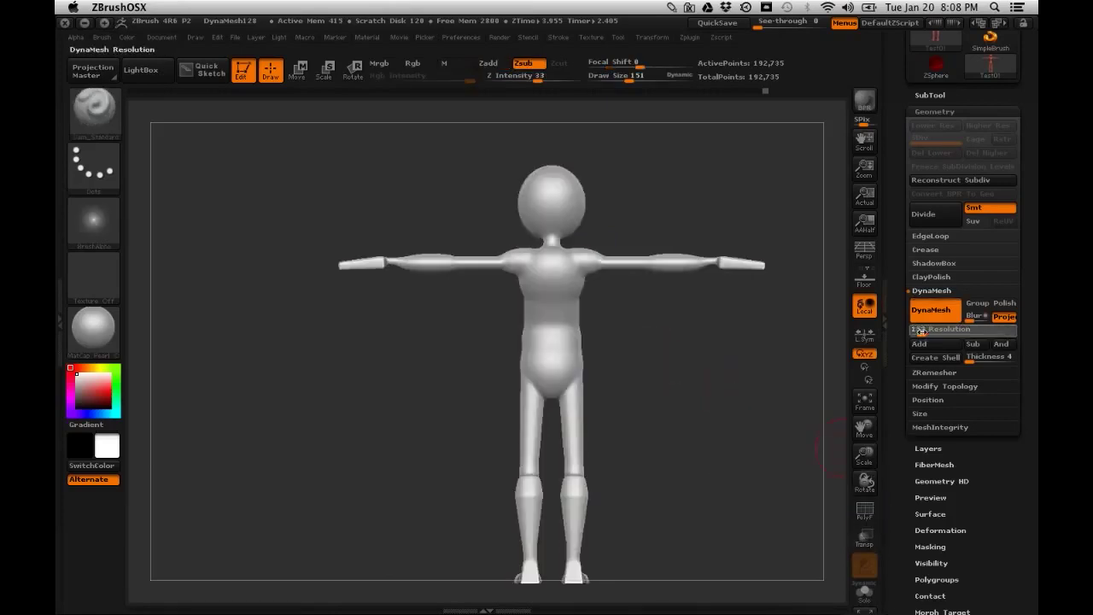
key("Return")
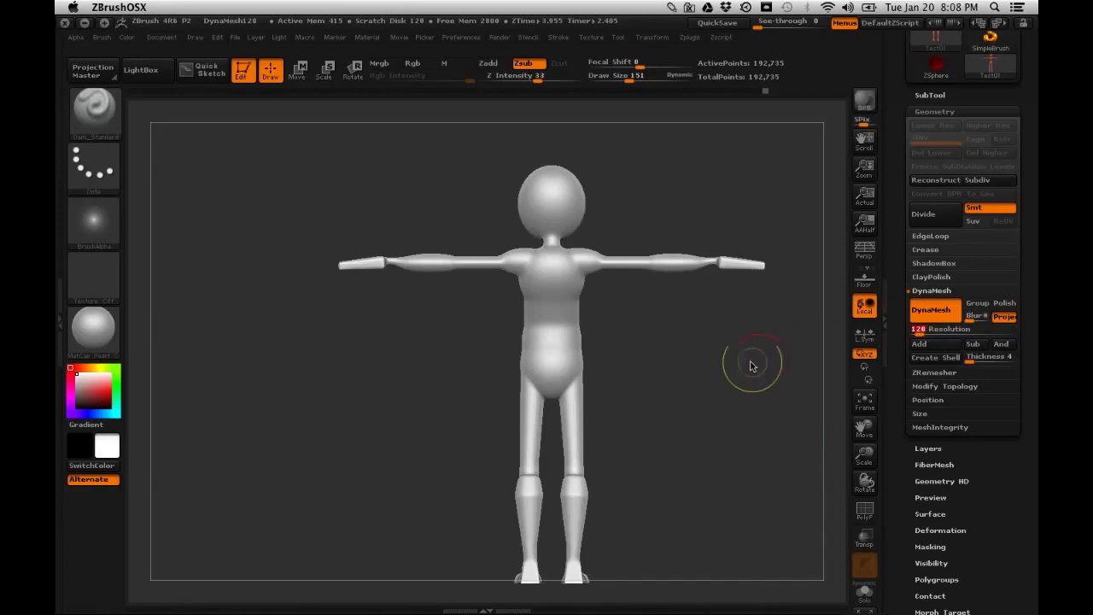
left_click_drag(745, 342, 741, 500, "ctrl")
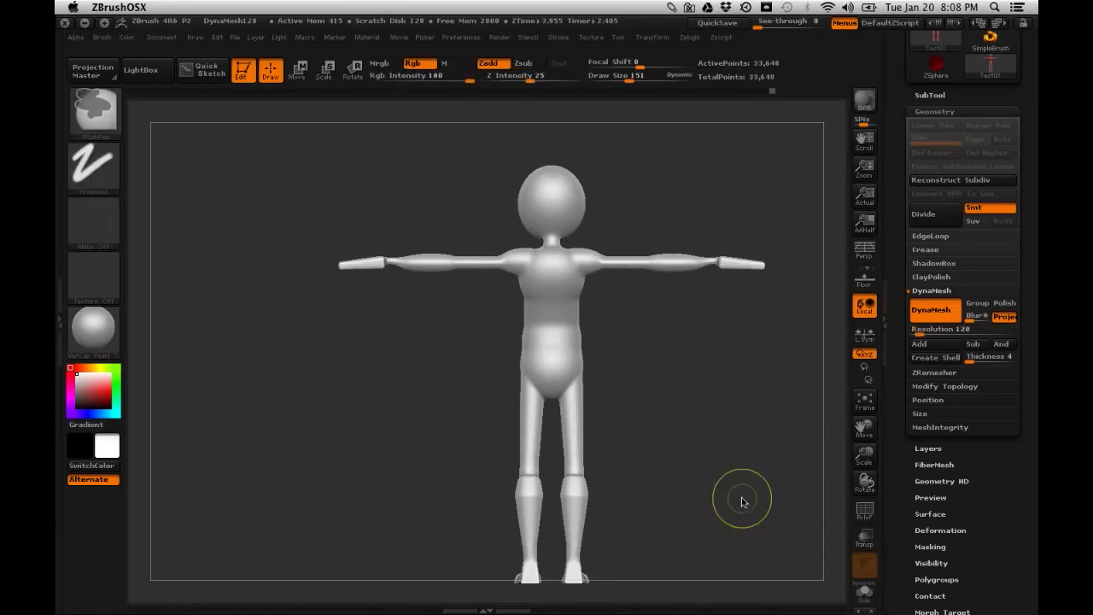
left_click(866, 511)
left_click(865, 511)
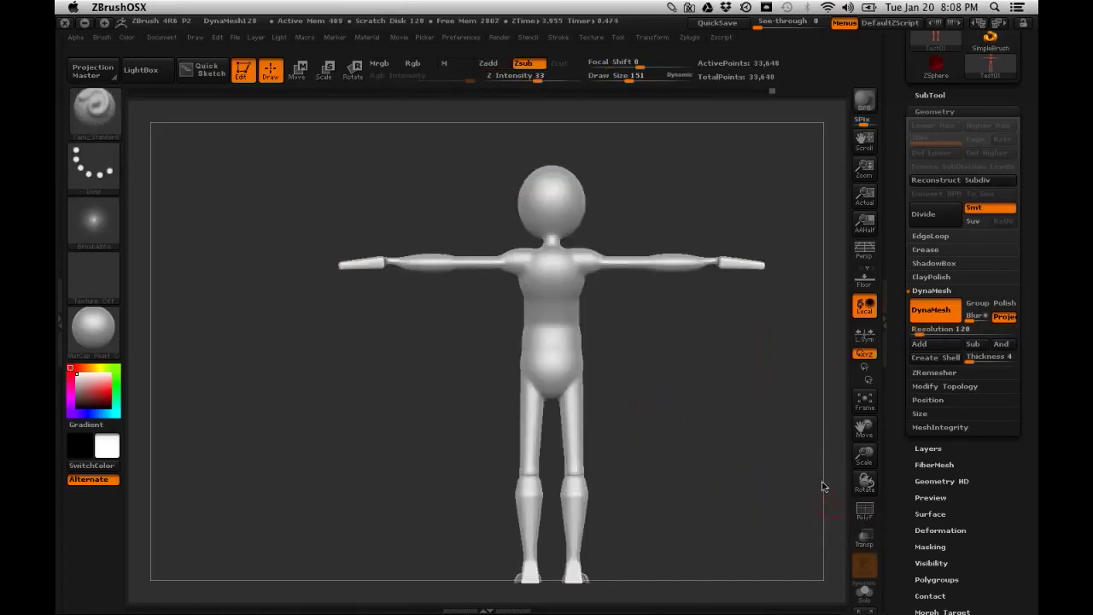
Smooth the blocky hands and forearms so the arms taper into slimmer, blended forms
key("shift")
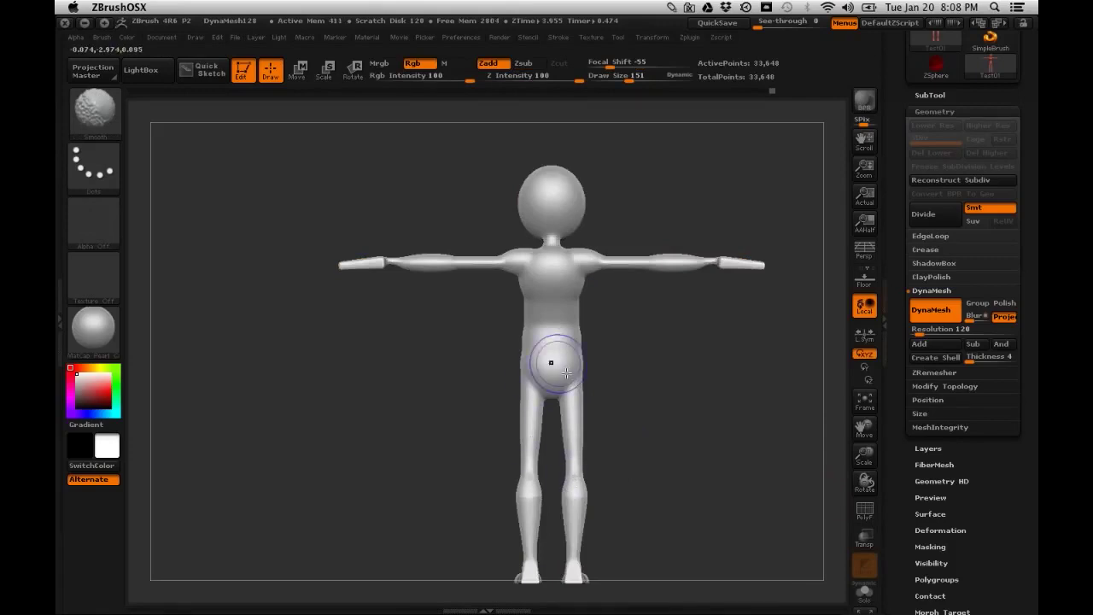
key("shift")
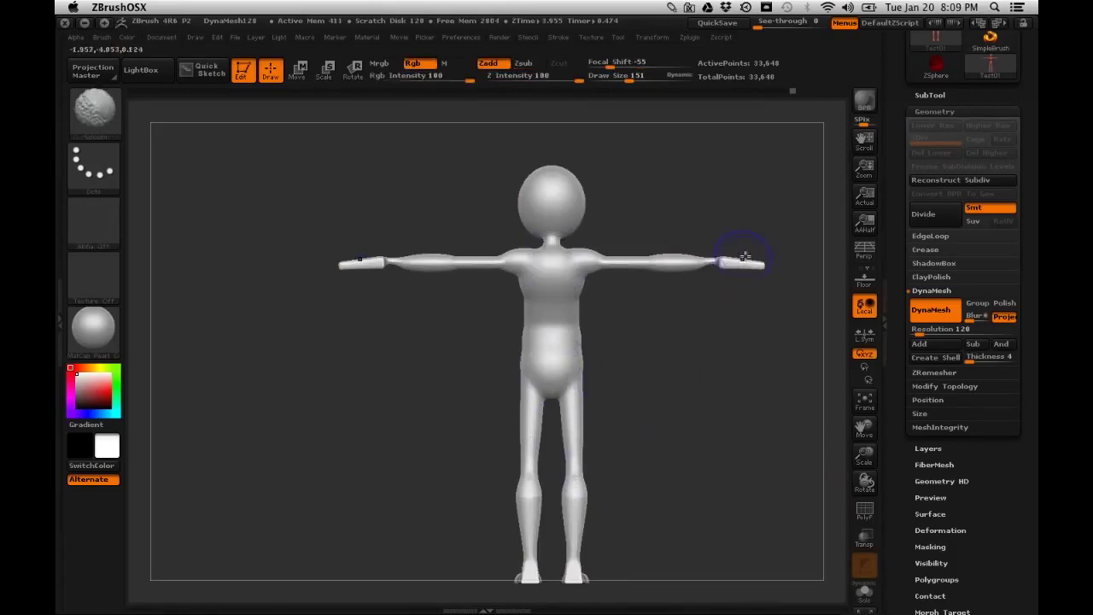
left_click_drag(752, 317, 732, 439)
key("shift")
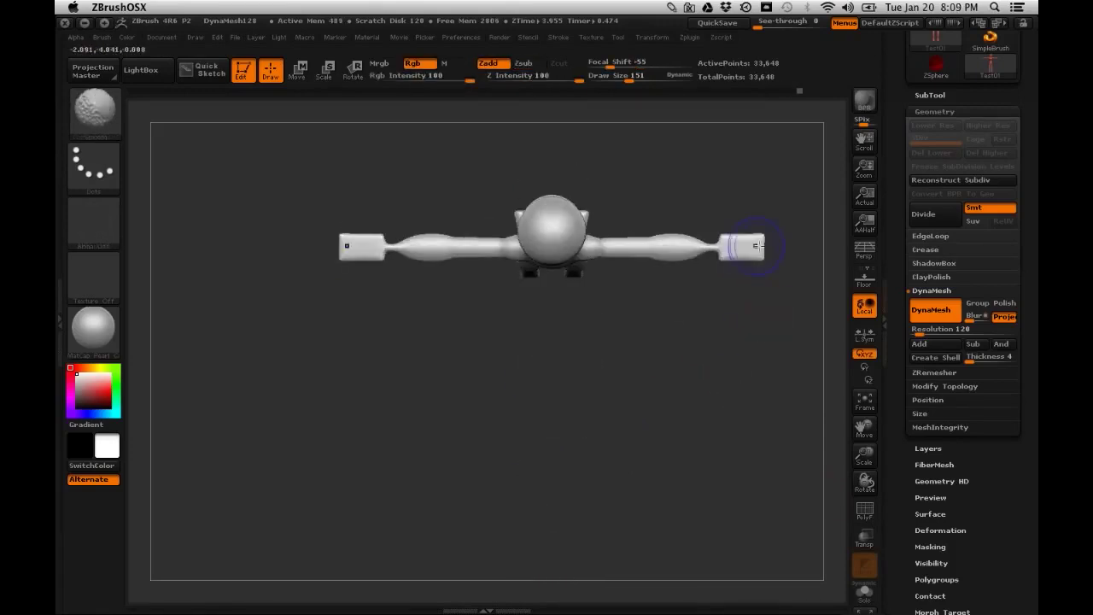
mouse_move(752, 246)
left_mouse_down("shift")
mouse_move(726, 231)
mouse_move(736, 243)
mouse_move(648, 245)
left_mouse_up("shift")
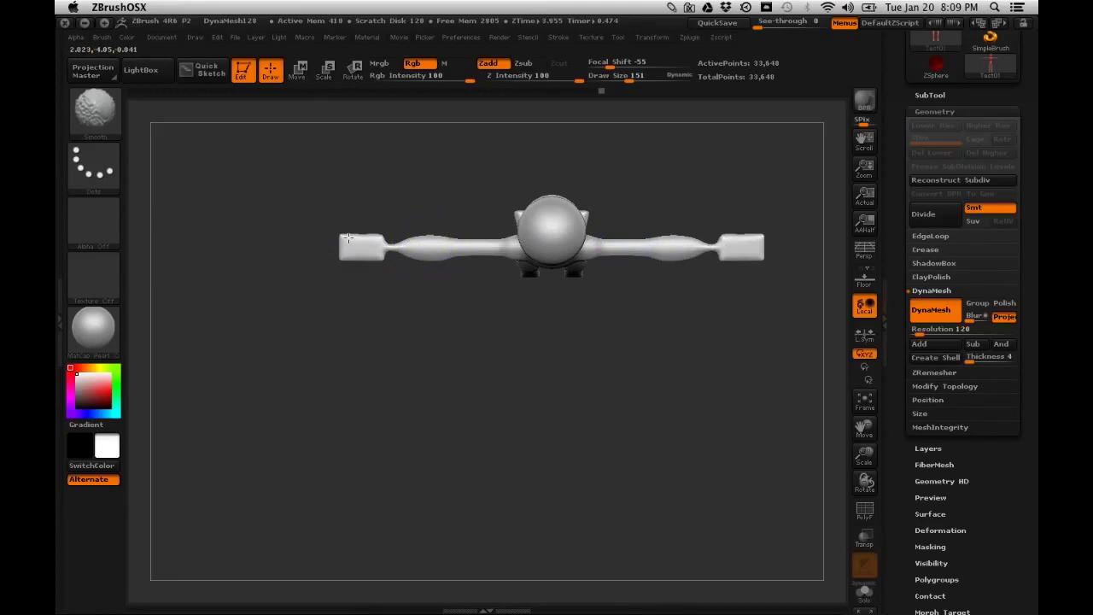
key("alt")
left_click_drag(350, 260, 566, 361)
left_click_drag(442, 374, 766, 368, "alt")
key("shift")
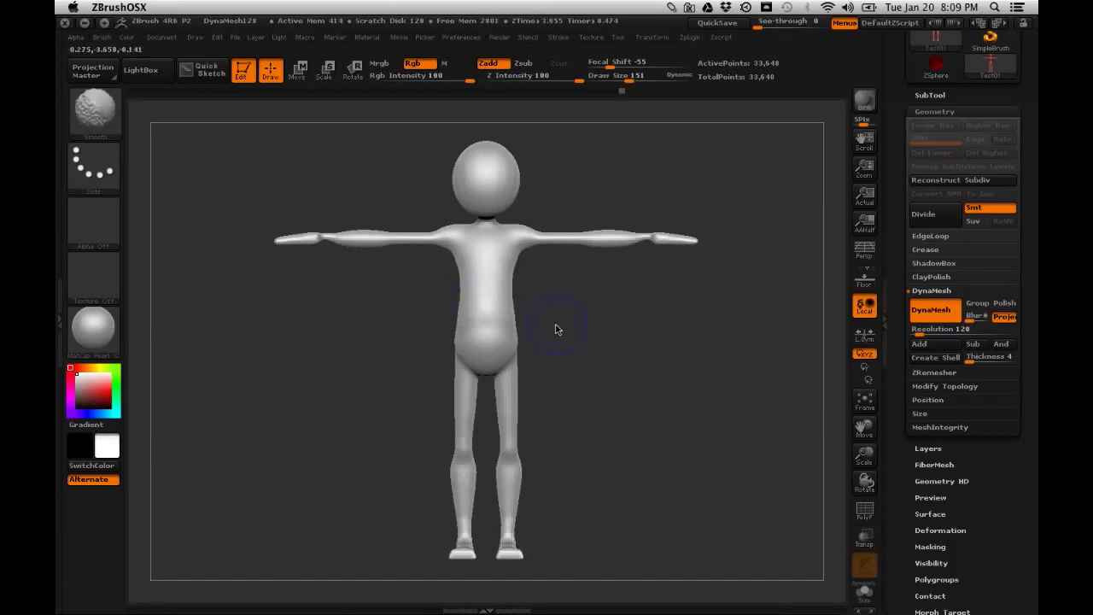
mouse_move(556, 327)
left_mouse_down()
mouse_move(615, 319)
mouse_move(592, 320)
mouse_move(522, 446)
left_mouse_up()
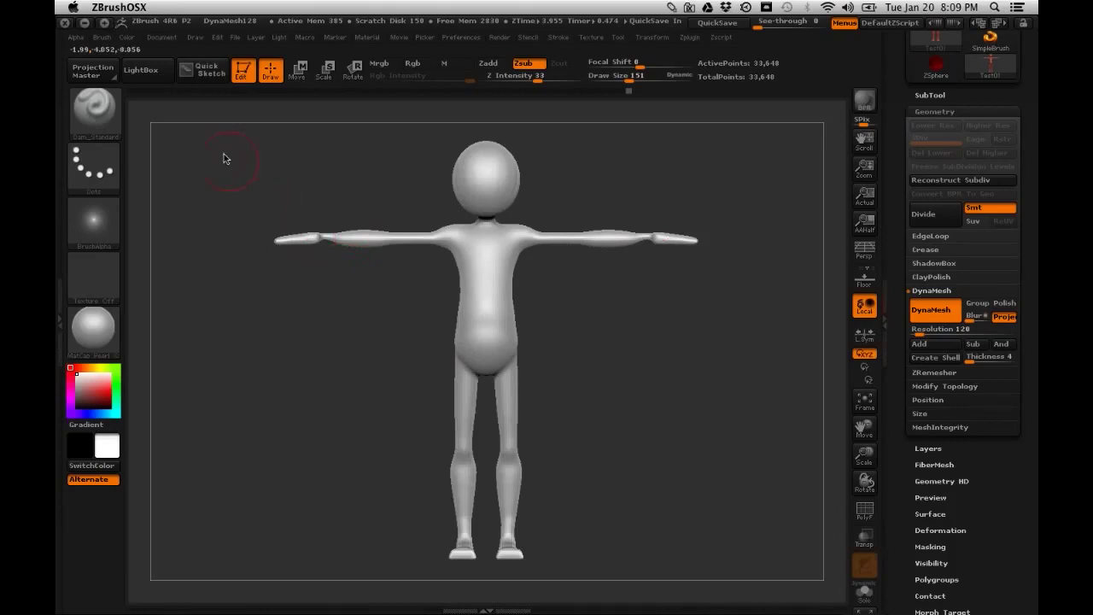
Hide ZBrush and open the ConceptShare workspace 1501 in a new Firefox tab
left_click(83, 30)
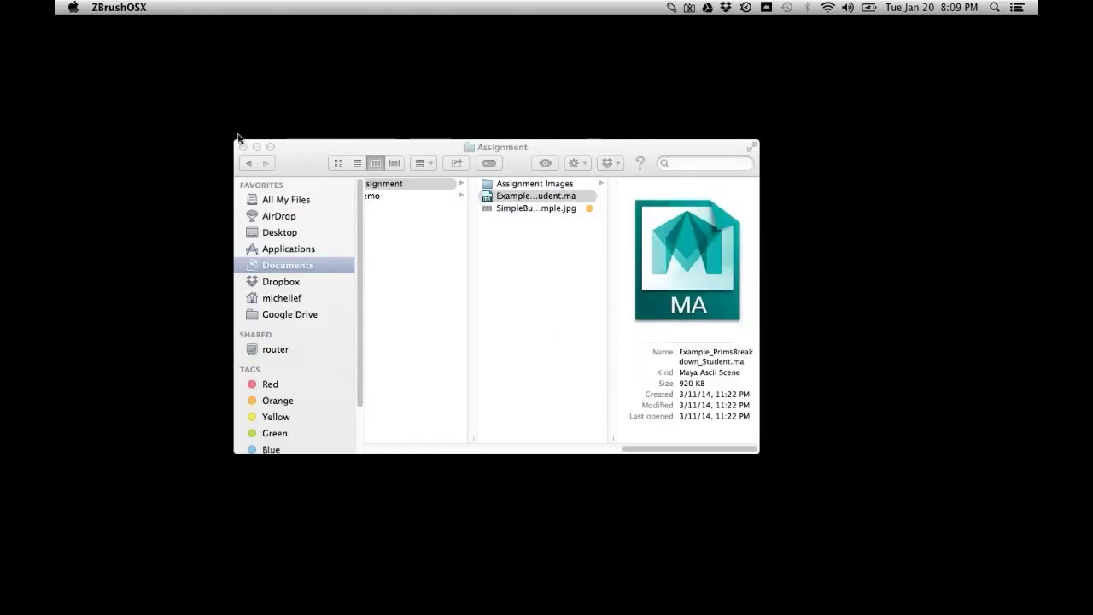
mouse_move(262, 597)
left_click(153, 550)
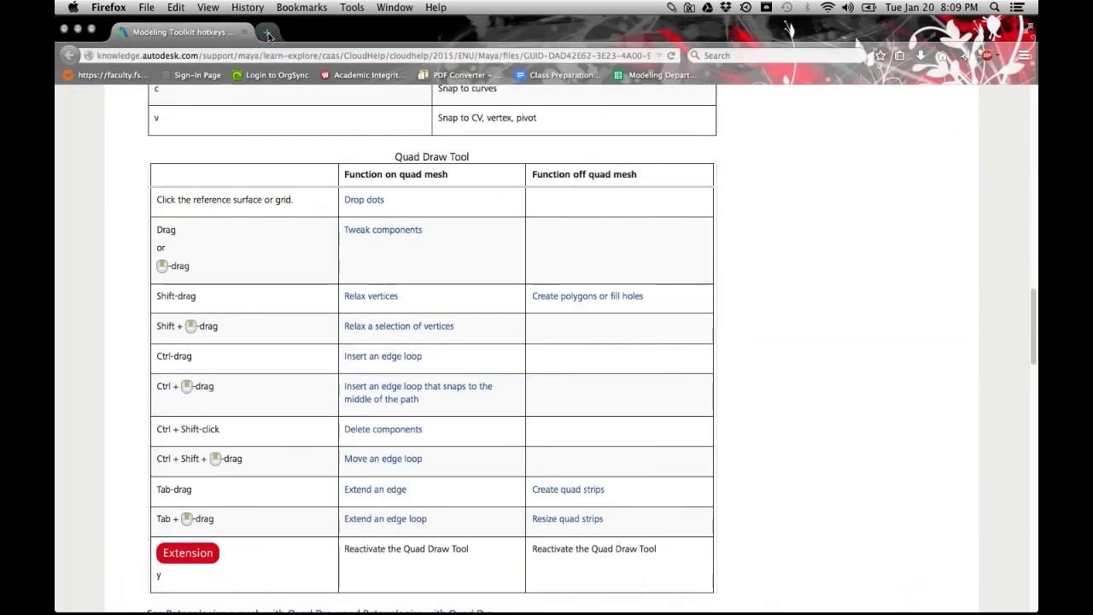
left_click(268, 33)
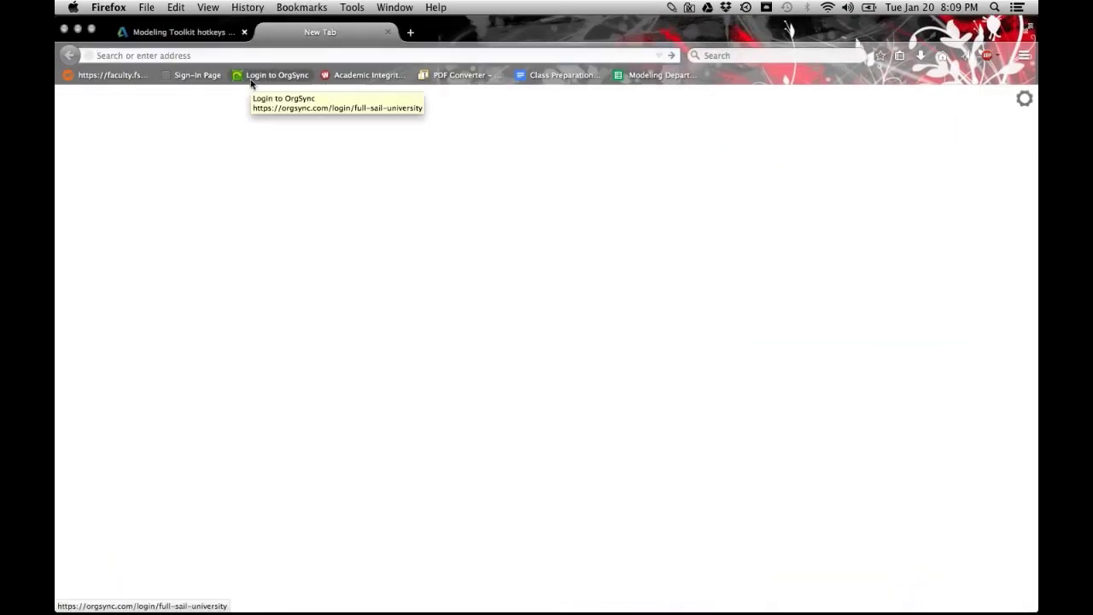
type("conceptshare.fullsail.com")
key("Return")
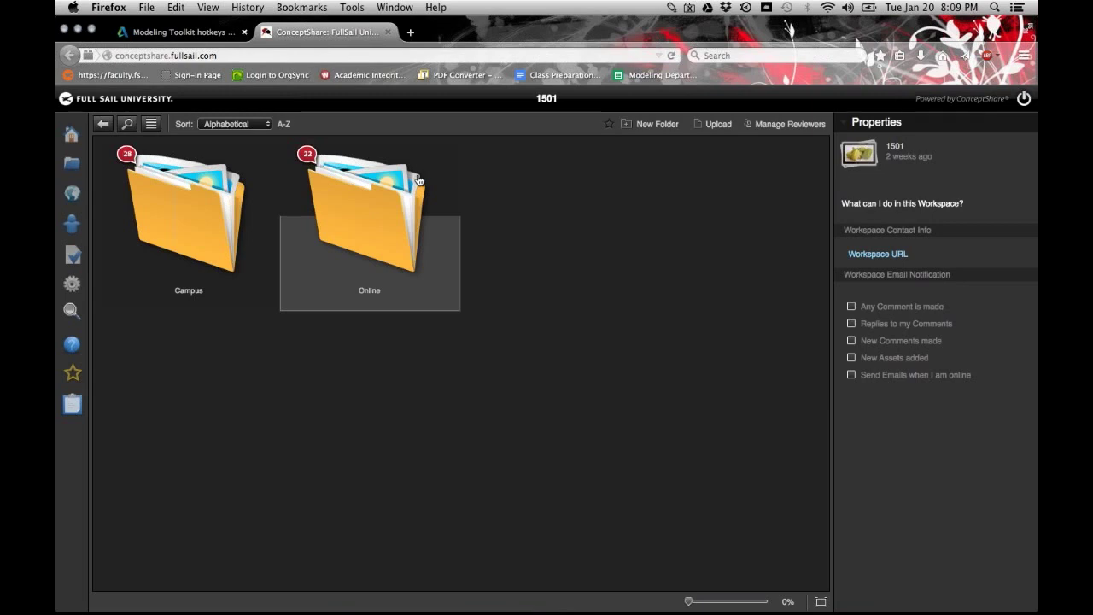
Open the Online > Lecture Activities > Week 1 folder in ConceptShare
mouse_move(418, 180)
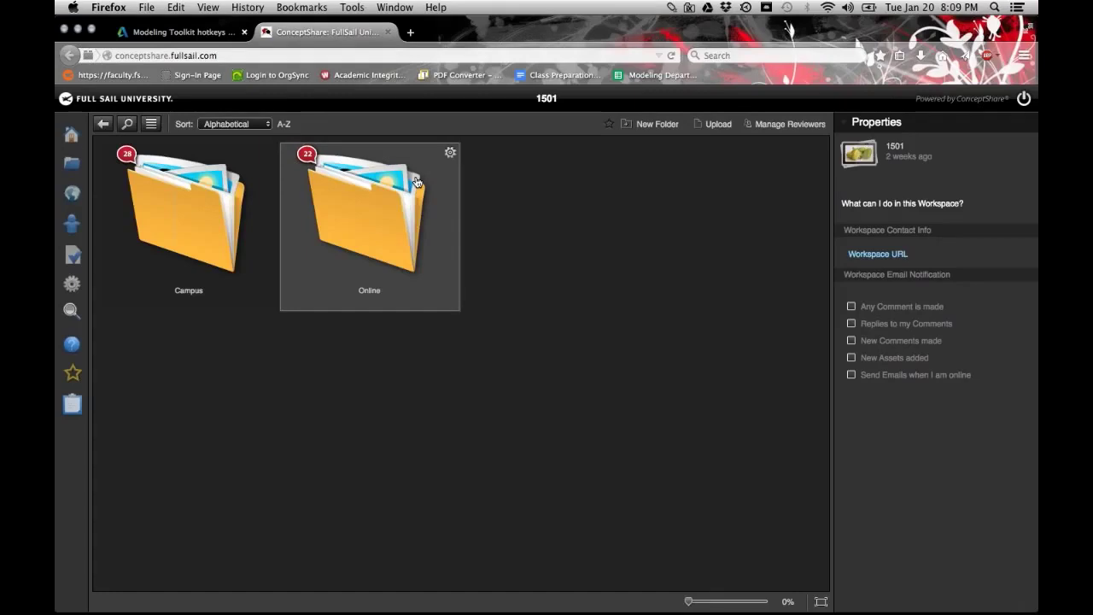
left_click(380, 219)
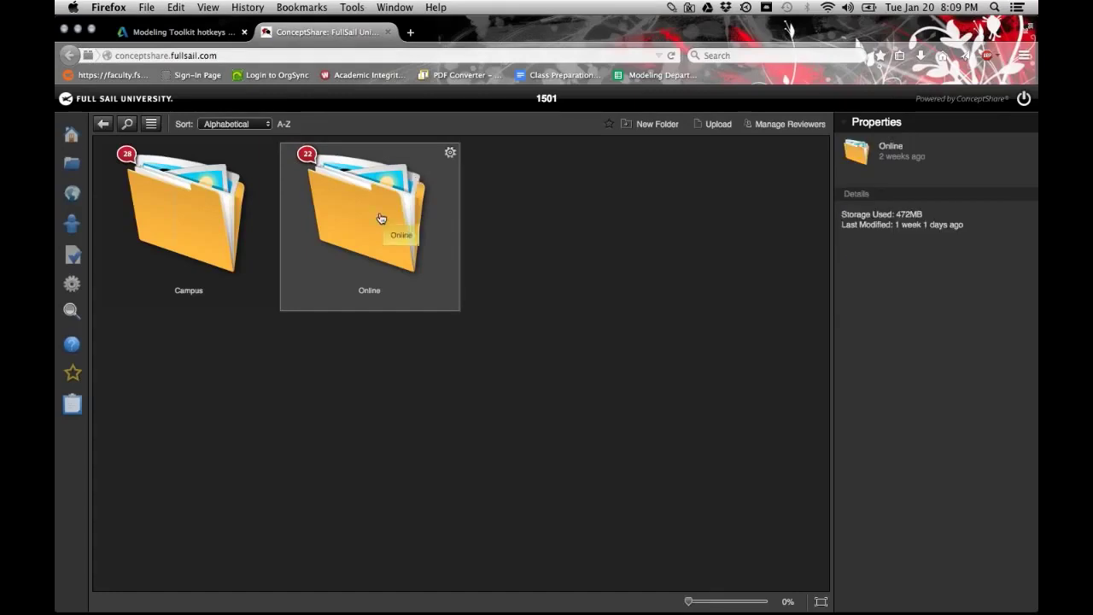
double_click(381, 220)
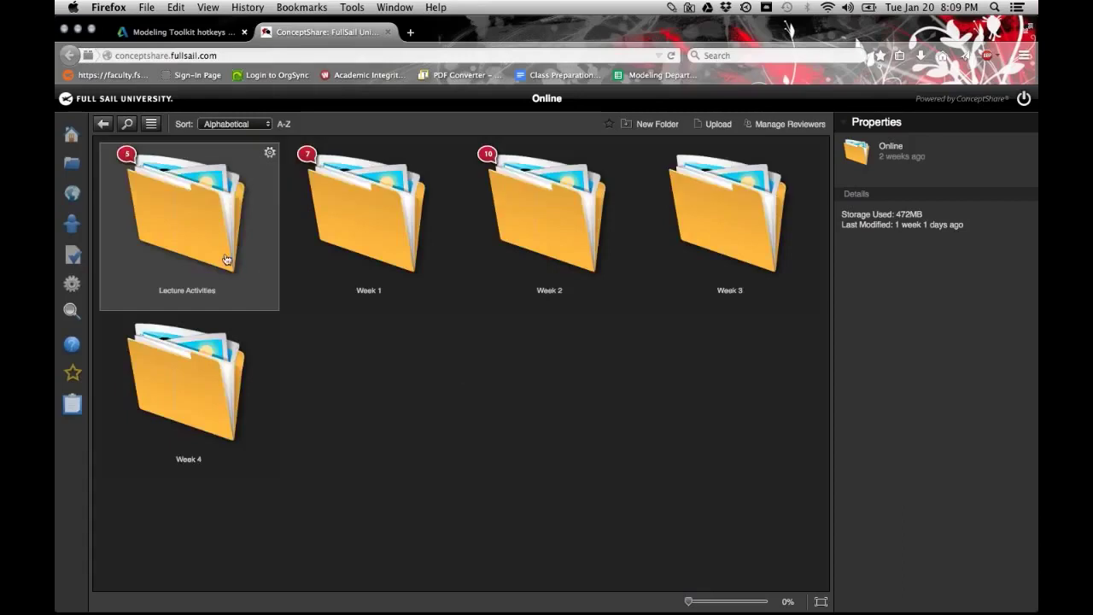
double_click(225, 253)
double_click(198, 244)
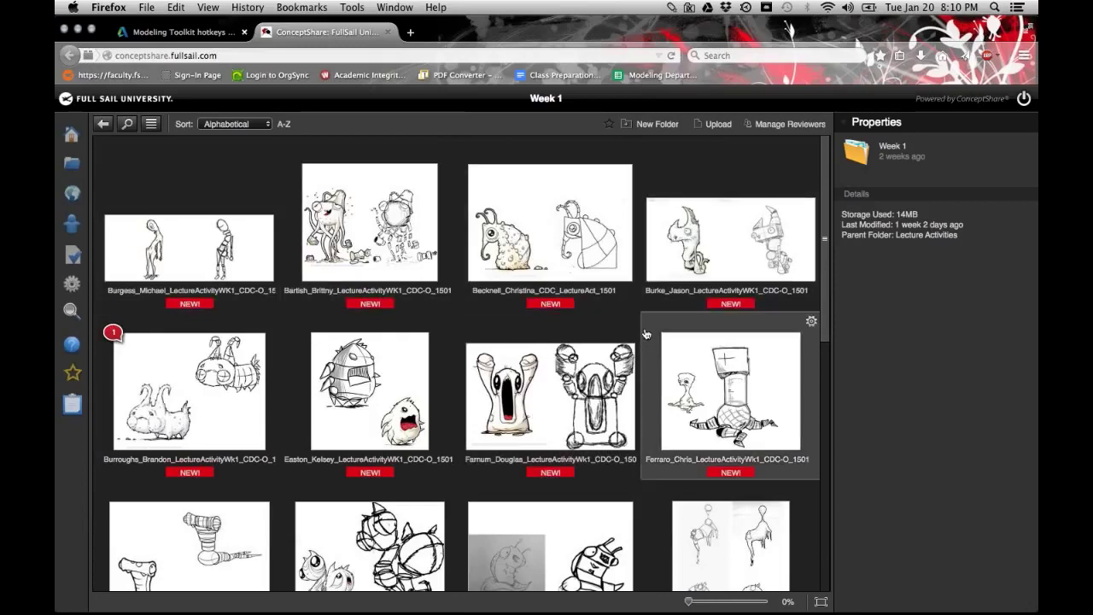
Scroll through the grid of students' submitted Week 1 character sketches
scroll(696, 363, "down", 2)
scroll(696, 363, "down", 4)
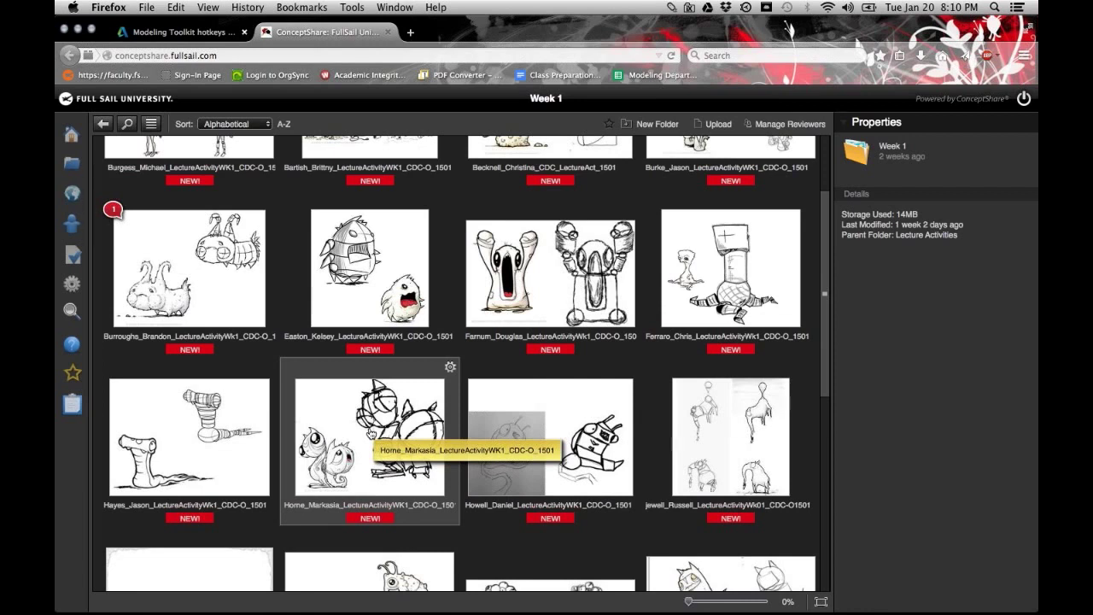
scroll(376, 437, "down", 5)
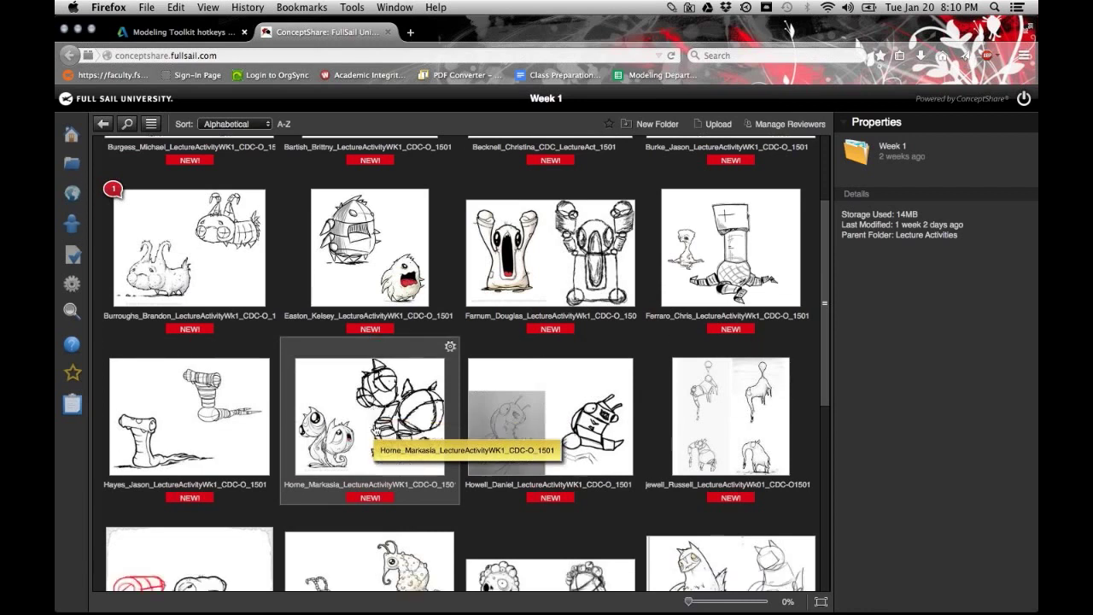
scroll(474, 439, "down", 5)
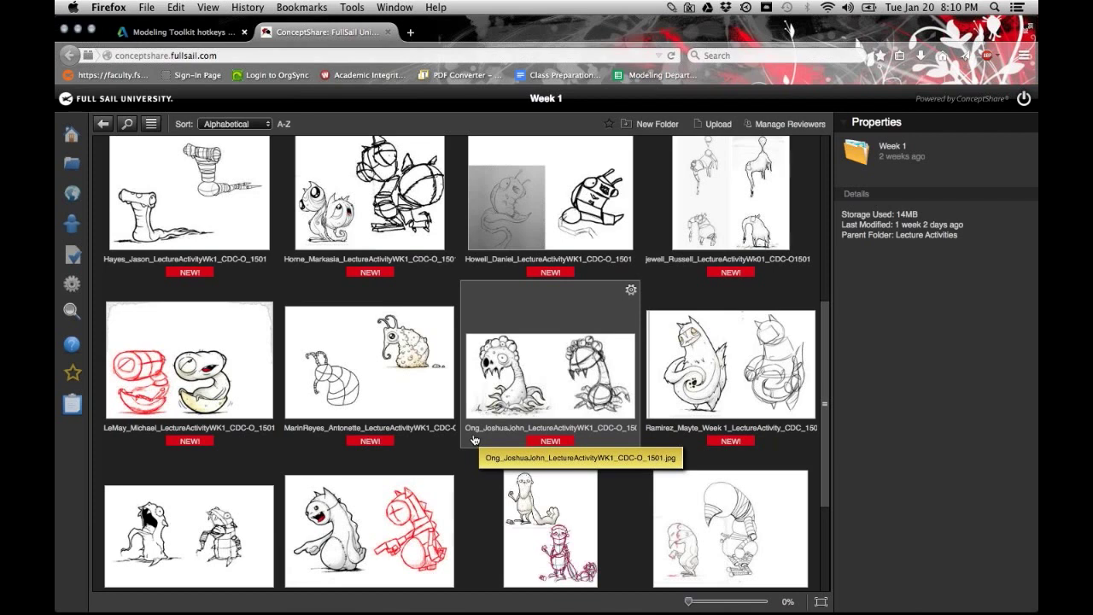
scroll(474, 439, "down", 8)
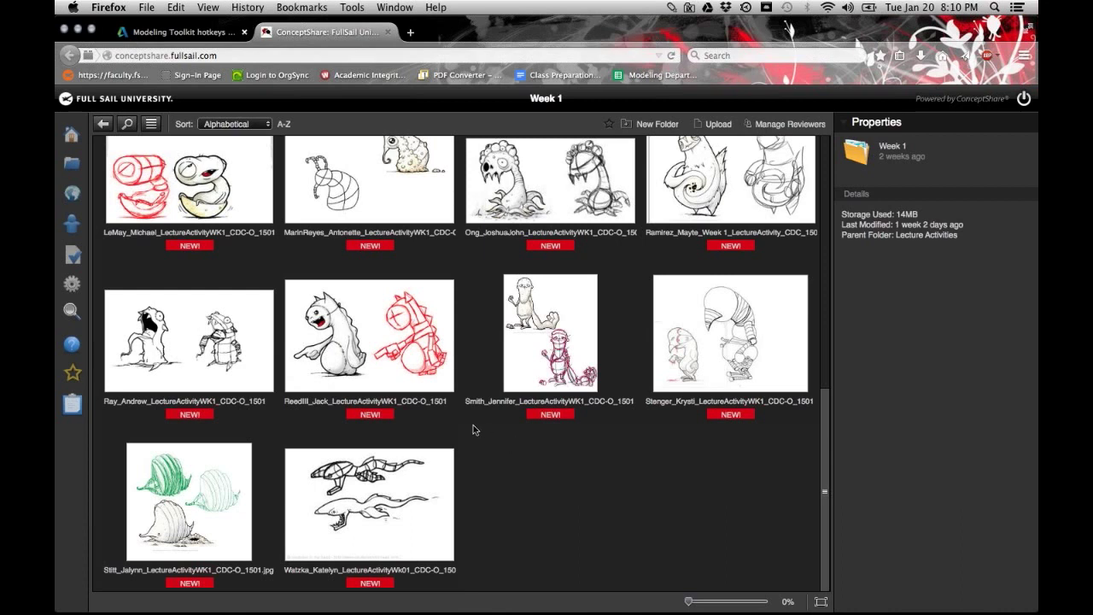
scroll(473, 423, "up", 1)
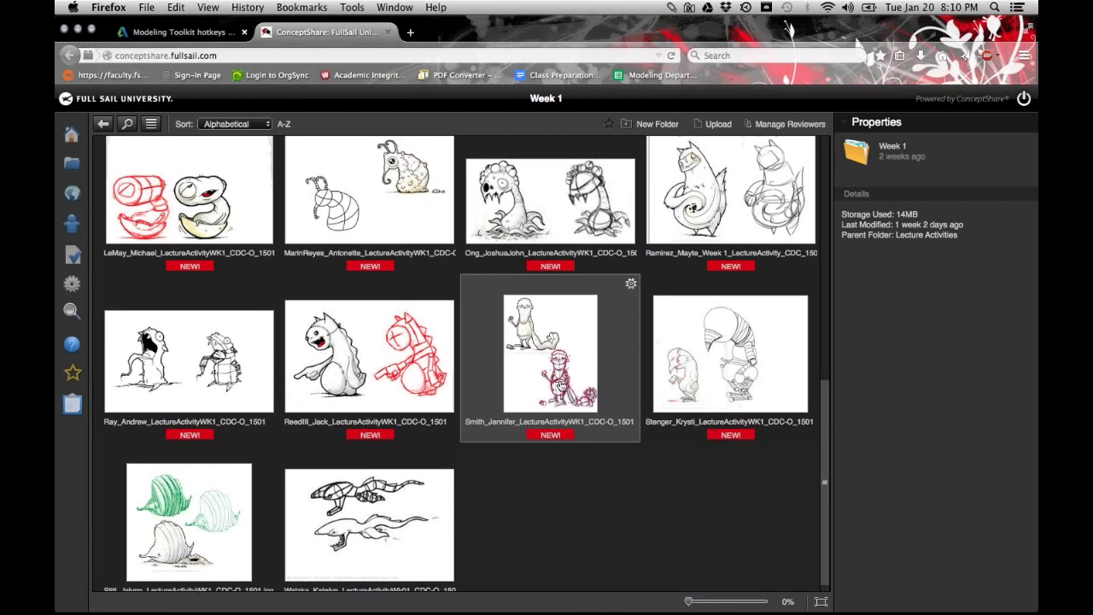
scroll(289, 324, "up", 3)
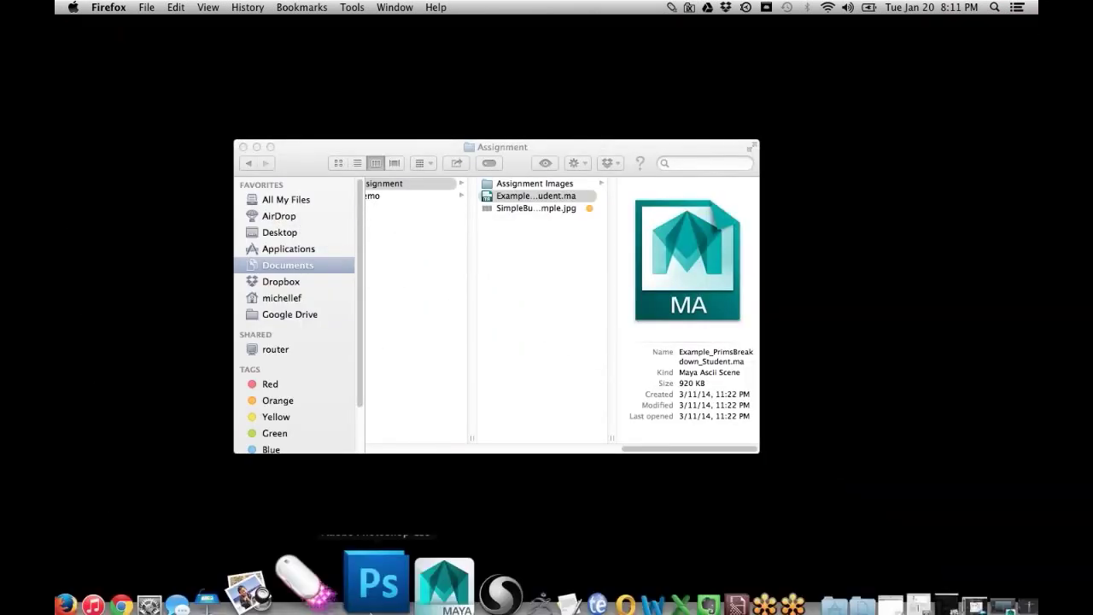
Bring ZBrush back and rotate the Test01 figure through three-quarter, side and front views
left_click(459, 580)
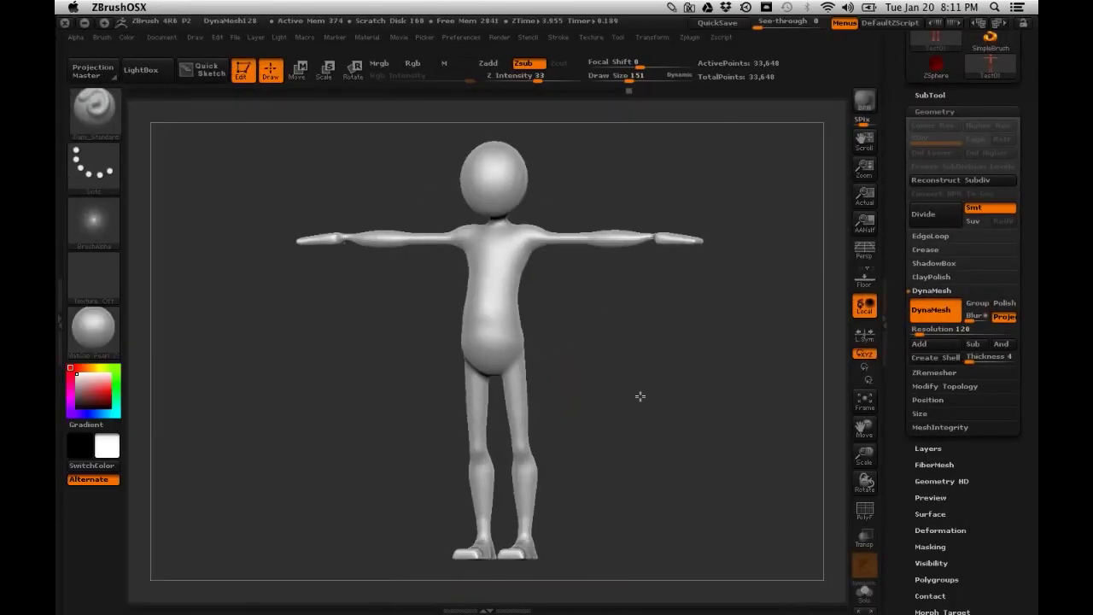
mouse_move(354, 184)
left_mouse_down()
mouse_move(423, 191)
mouse_move(549, 239)
mouse_move(504, 324)
mouse_move(520, 324)
left_mouse_up()
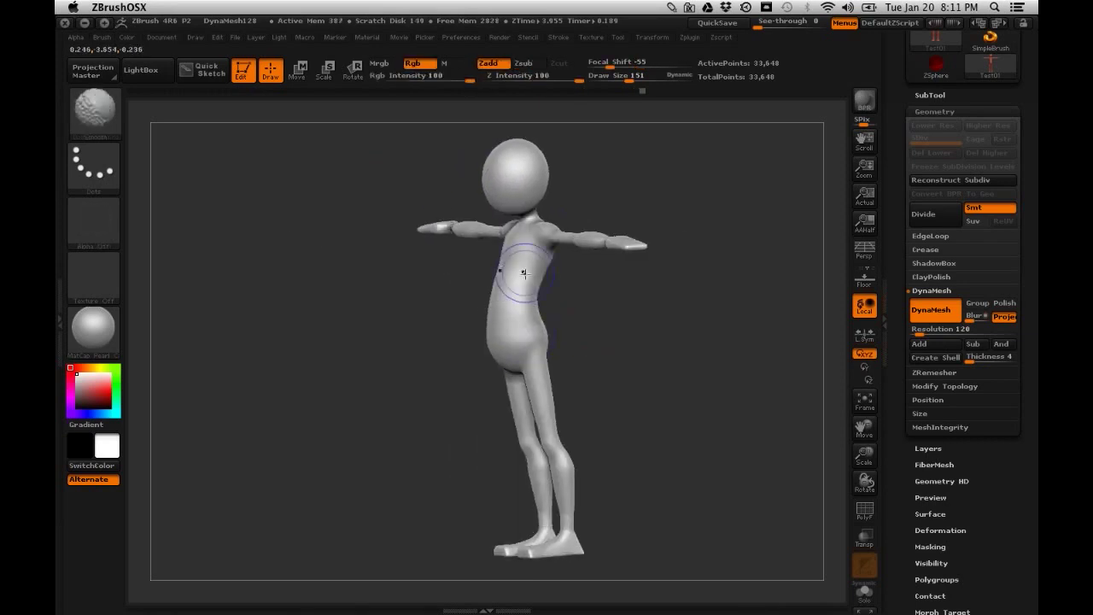
mouse_move(478, 367)
left_mouse_down("shift")
mouse_move(439, 391)
mouse_move(478, 348)
left_mouse_up("shift")
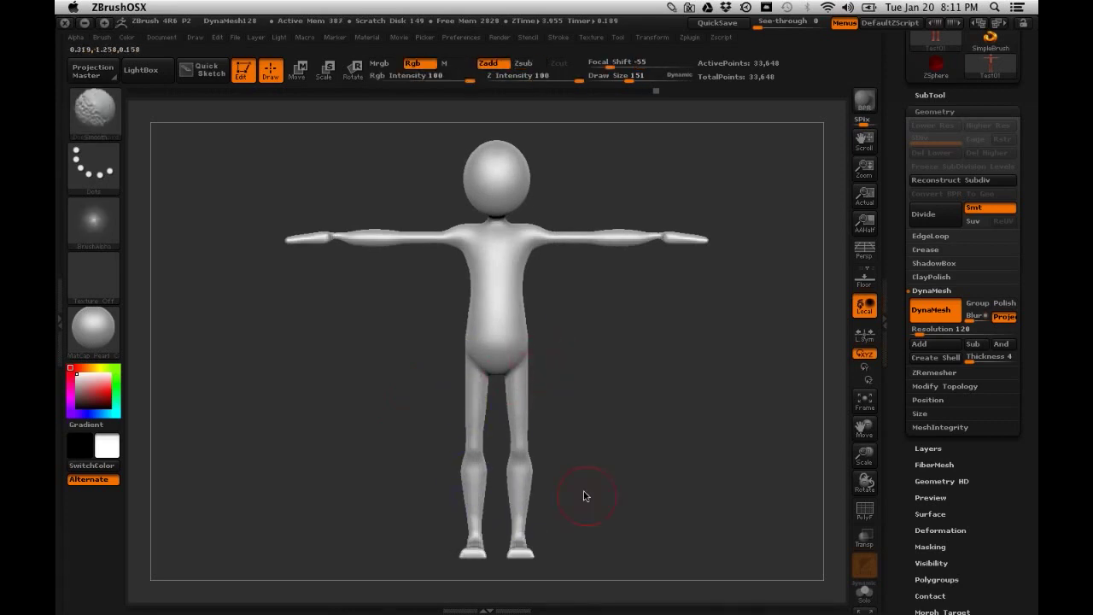
left_click_drag(584, 496, 559, 539)
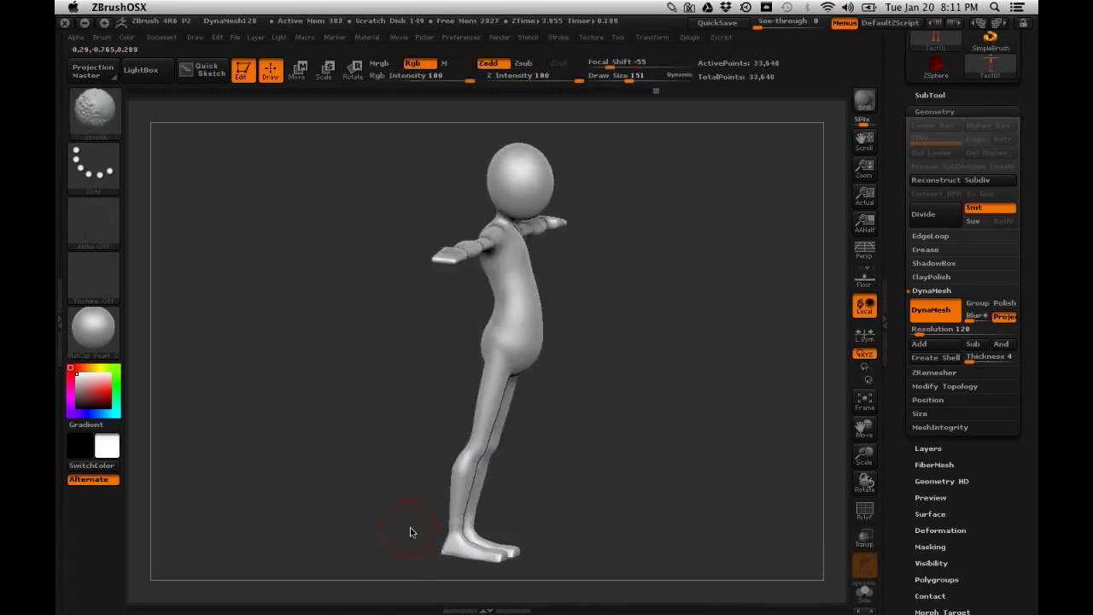
left_click_drag(410, 532, 444, 503)
left_click_drag(590, 410, 389, 444)
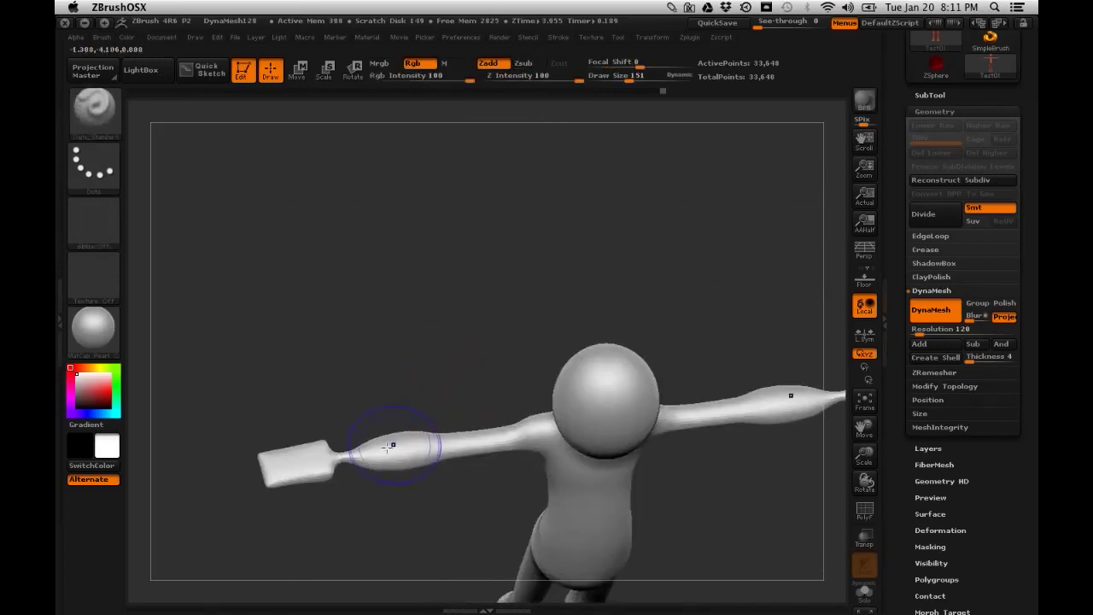
Inflate both thin forearms with the Inflat brush, then smooth the new bulge
key("b")
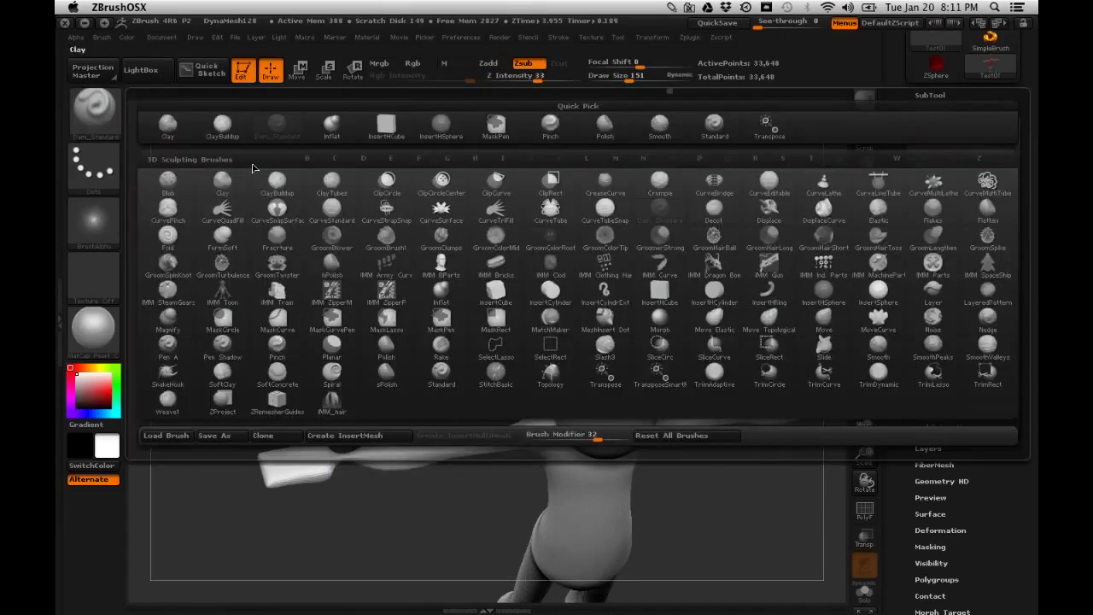
left_click(332, 126)
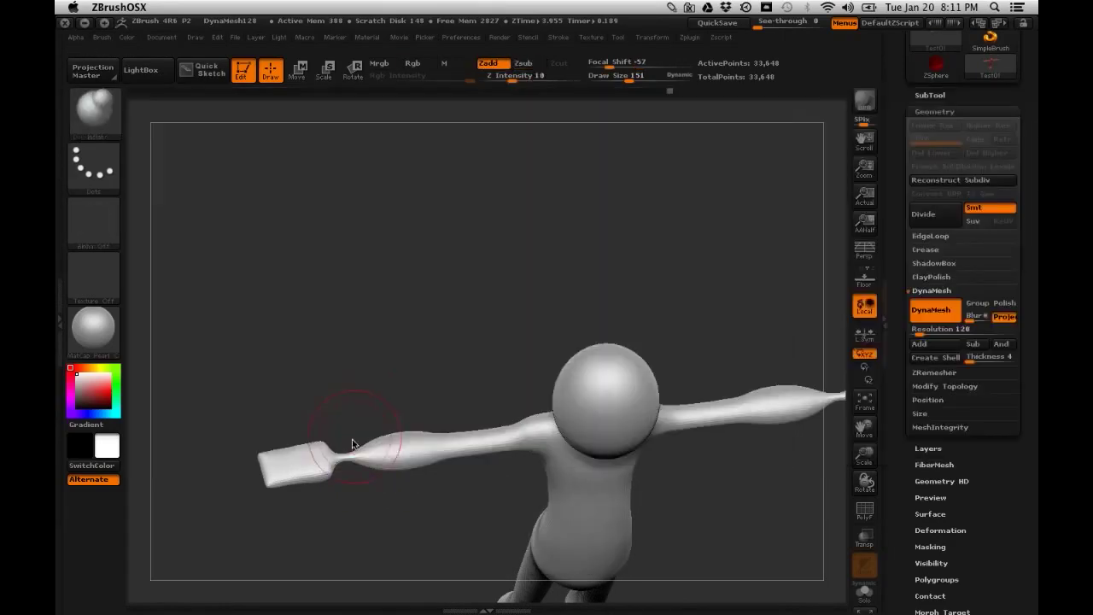
mouse_move(352, 444)
left_mouse_down()
mouse_move(345, 452)
mouse_move(405, 453)
mouse_move(369, 455)
mouse_move(419, 441)
left_mouse_up()
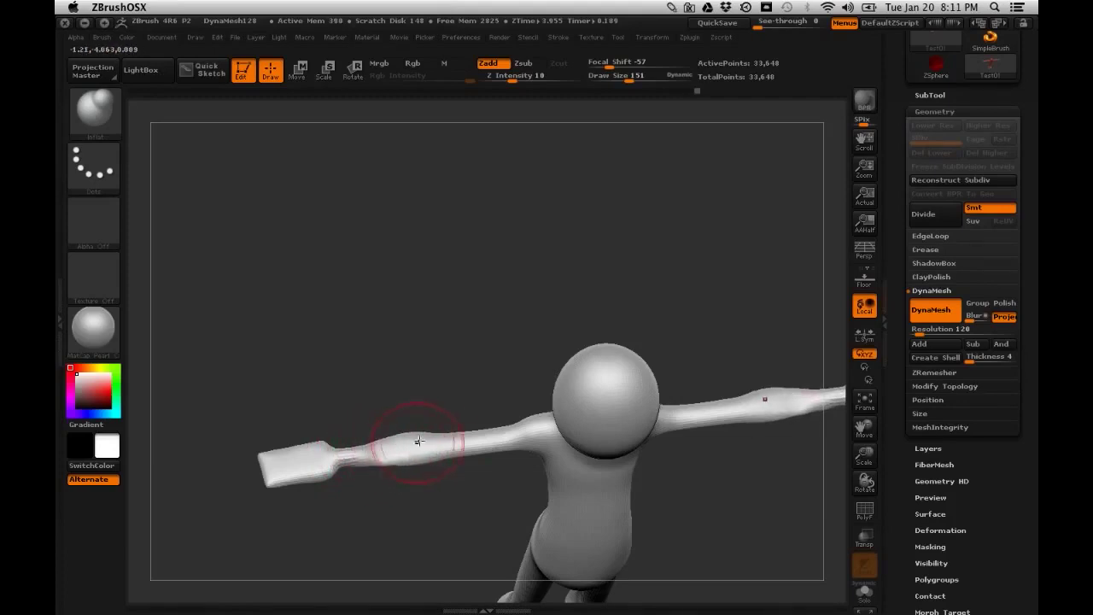
left_click_drag(491, 385, 464, 427)
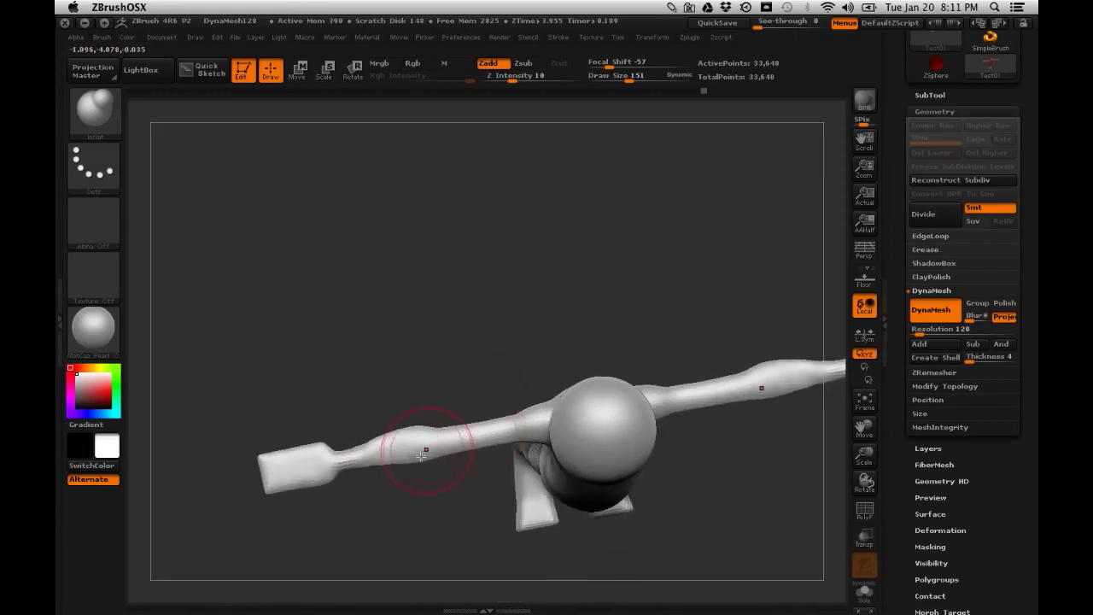
mouse_move(421, 455)
left_mouse_down()
mouse_move(410, 466)
mouse_move(371, 434)
mouse_move(447, 419)
mouse_move(439, 434)
left_mouse_up()
mouse_move(442, 475)
left_mouse_down()
mouse_move(444, 486)
mouse_move(481, 470)
left_mouse_up()
mouse_move(709, 500)
left_mouse_down()
mouse_move(708, 446)
mouse_move(597, 306)
left_mouse_up()
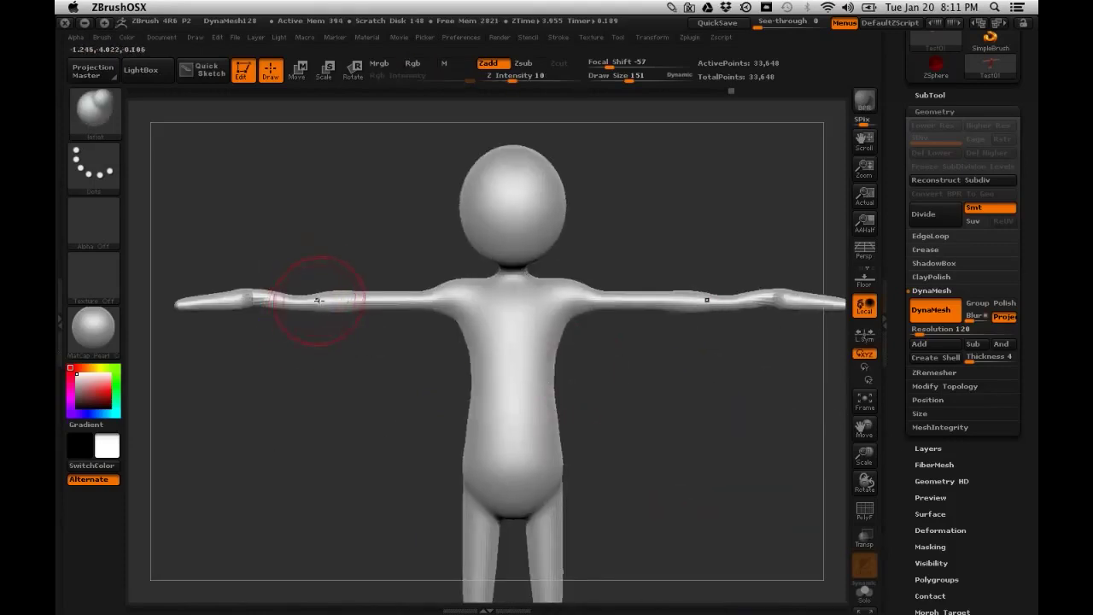
Reshape the forearms symmetrically with the Move brush and smooth the result
key("b")
key("m")
key("v")
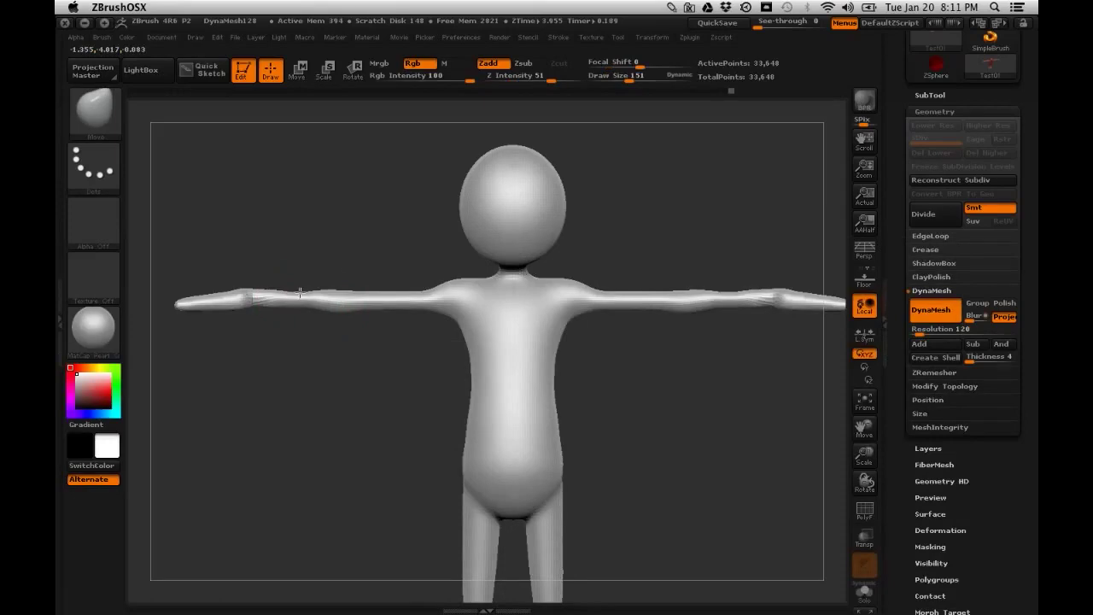
key("space")
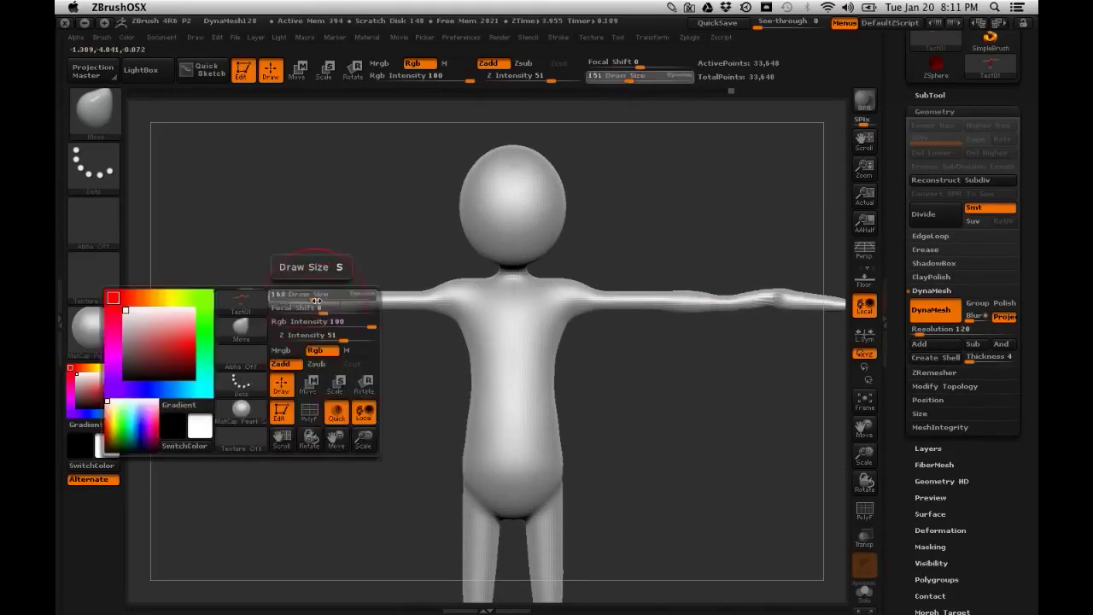
mouse_move(305, 293)
left_mouse_down()
mouse_move(294, 299)
mouse_move(305, 298)
left_mouse_up()
key("shift")
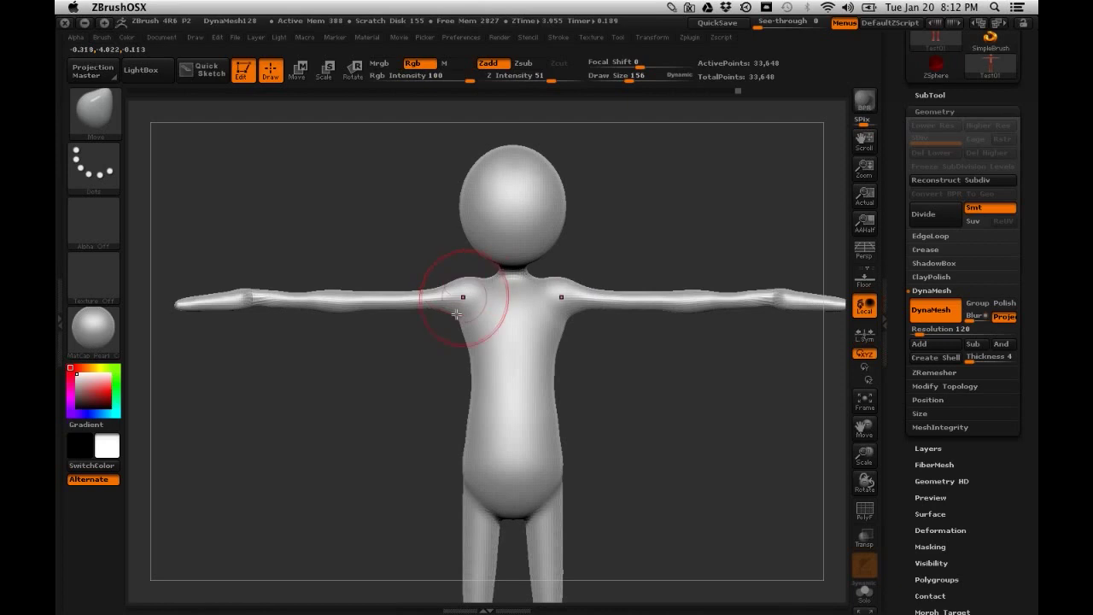
Minimize ZBrush and show slide 39, 'Questions?', in the Keynote lecture deck
left_click(84, 22)
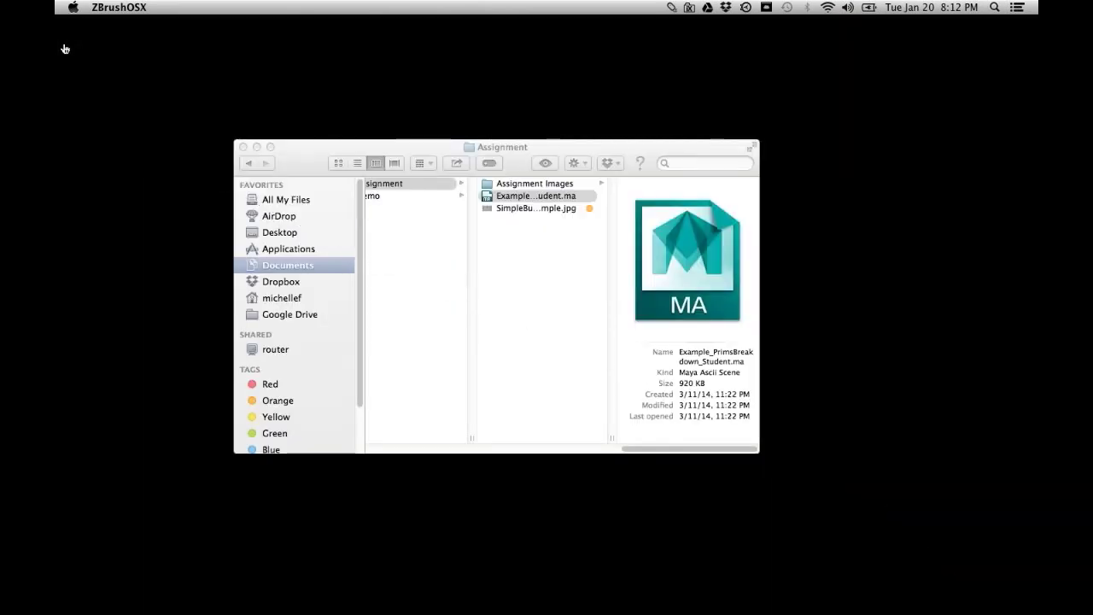
mouse_move(324, 608)
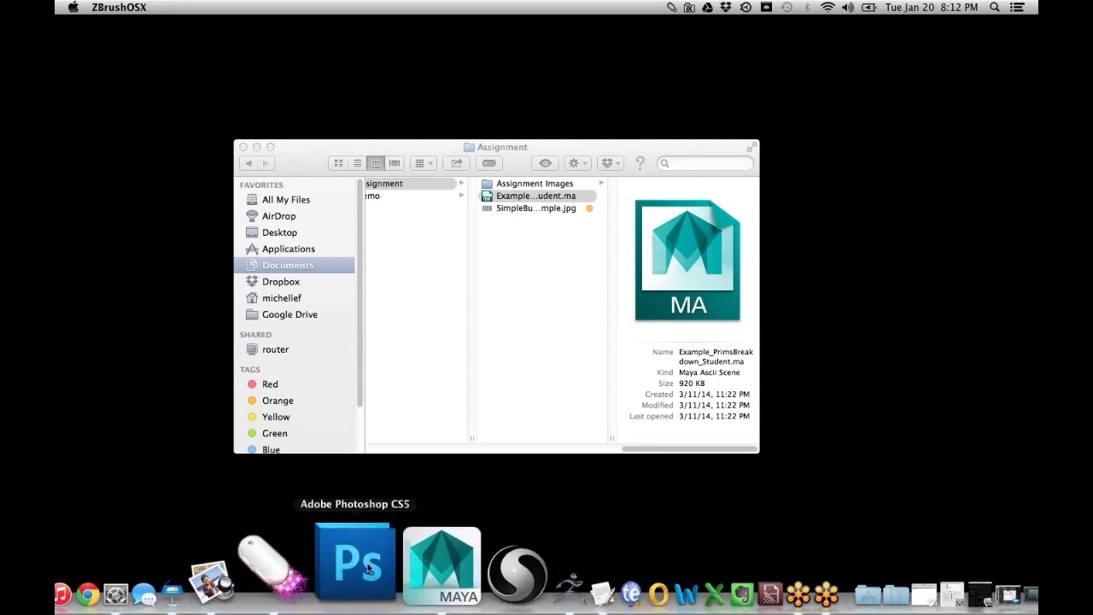
left_click(287, 548)
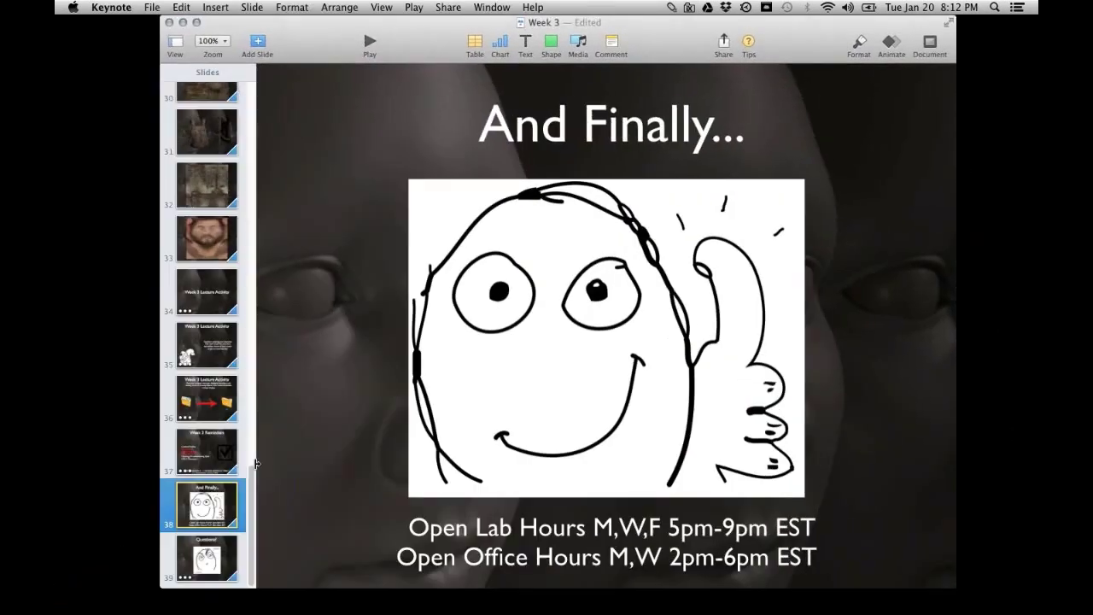
left_click(211, 554)
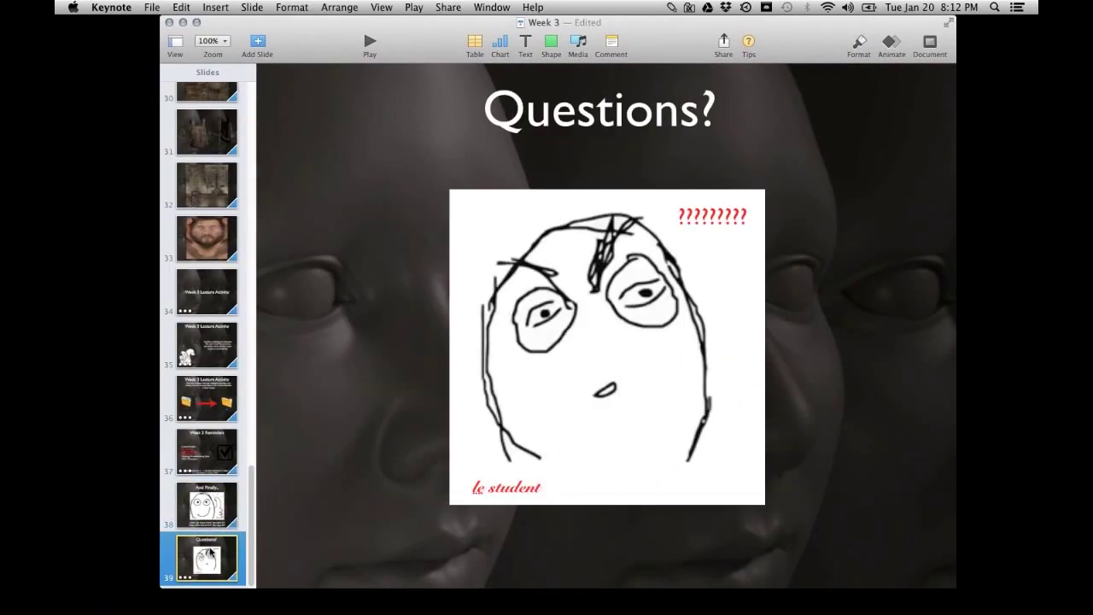